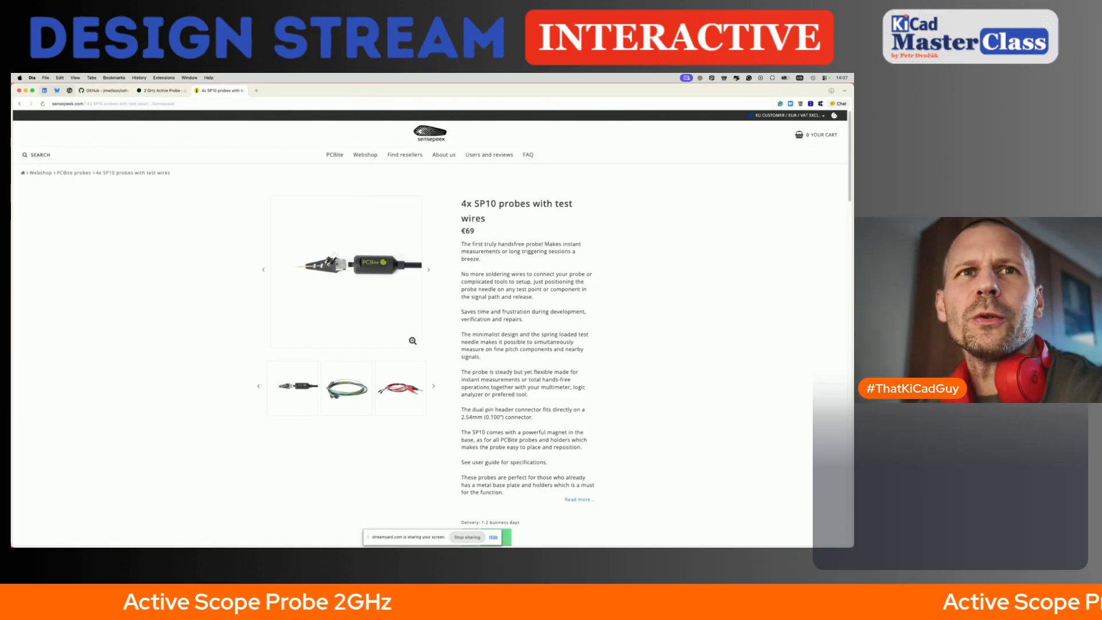
Step: Switch to Finder and open the oshw-active-probe-master folder inside original_project of the ACT_PROBE_2GHZ_V01 design folder
{"action": "key", "text": "super+Tab"}
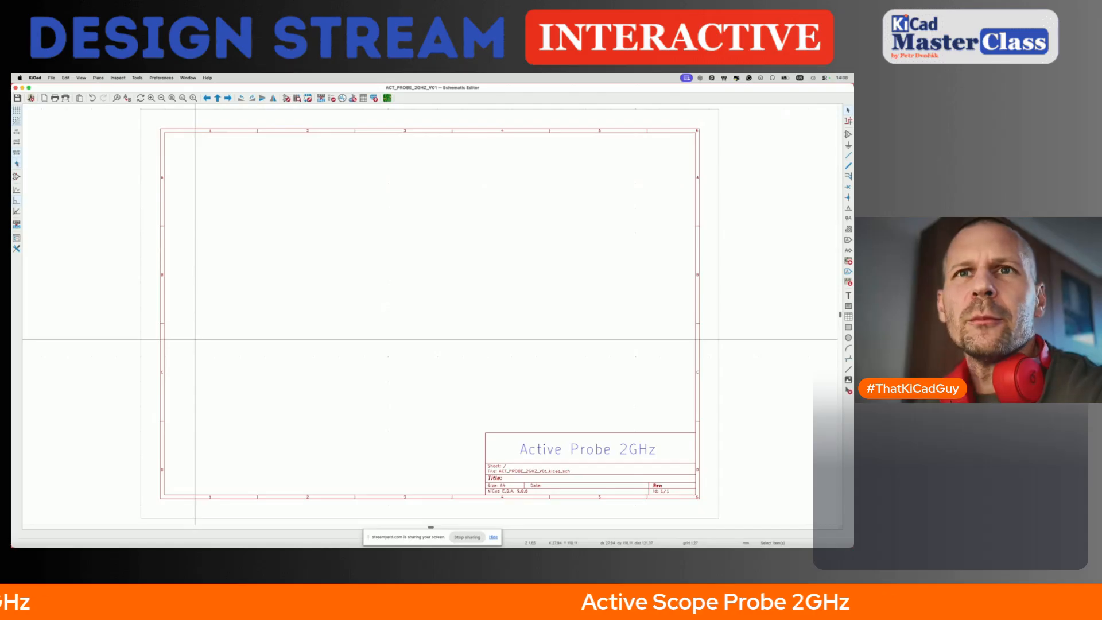
{"action": "key", "text": "super+Tab"}
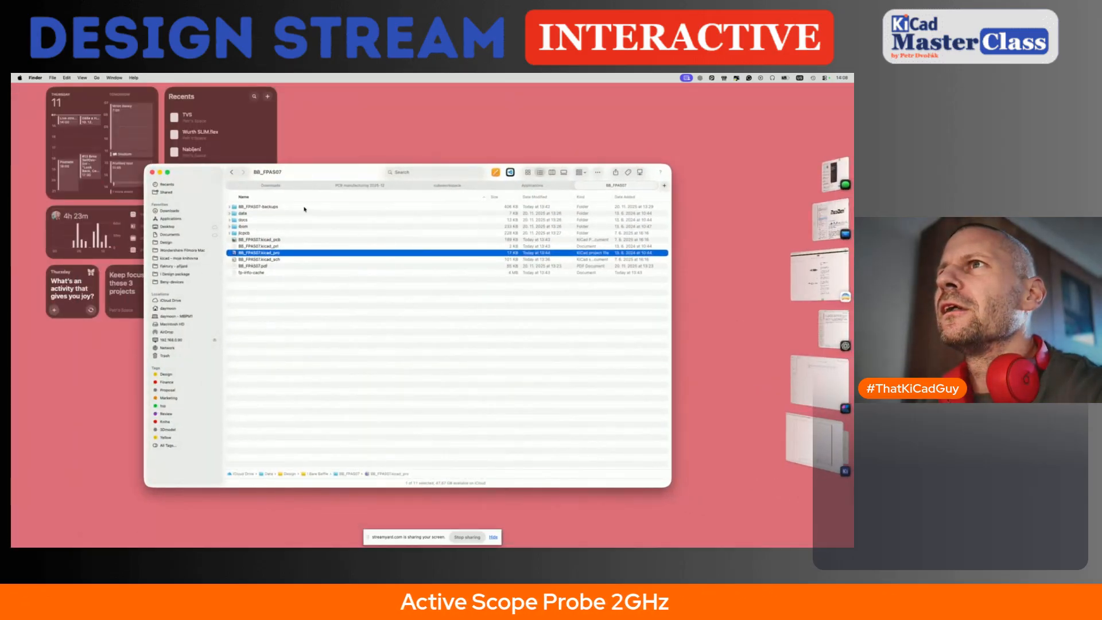
{"action": "left_click", "coordinate": [167, 243]}
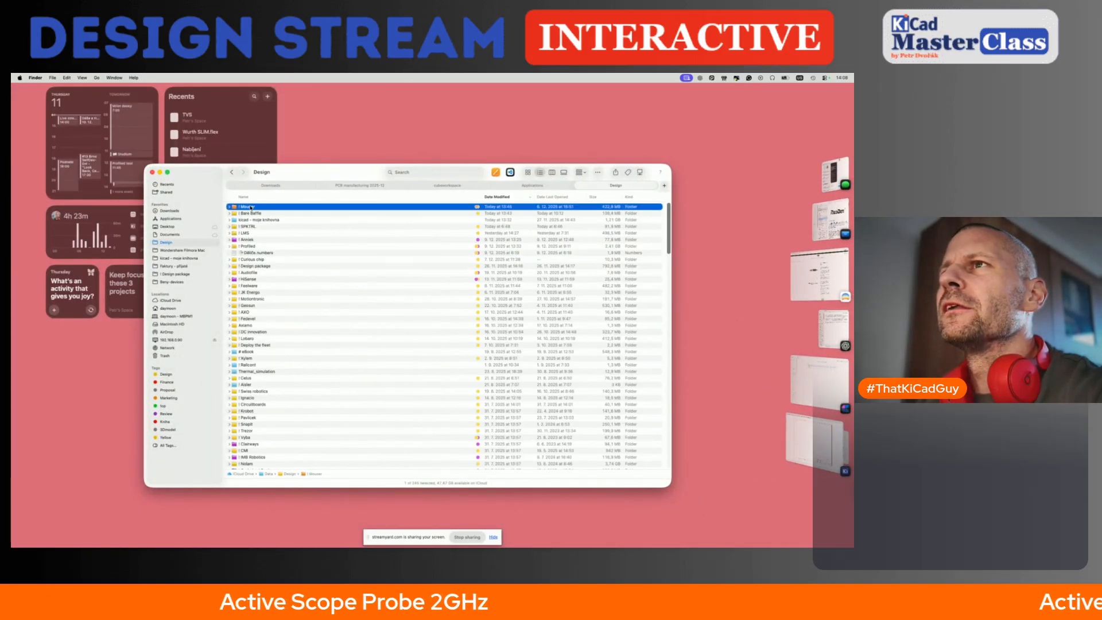
{"action": "double_click", "coordinate": [251, 207]}
{"action": "double_click", "coordinate": [251, 207]}
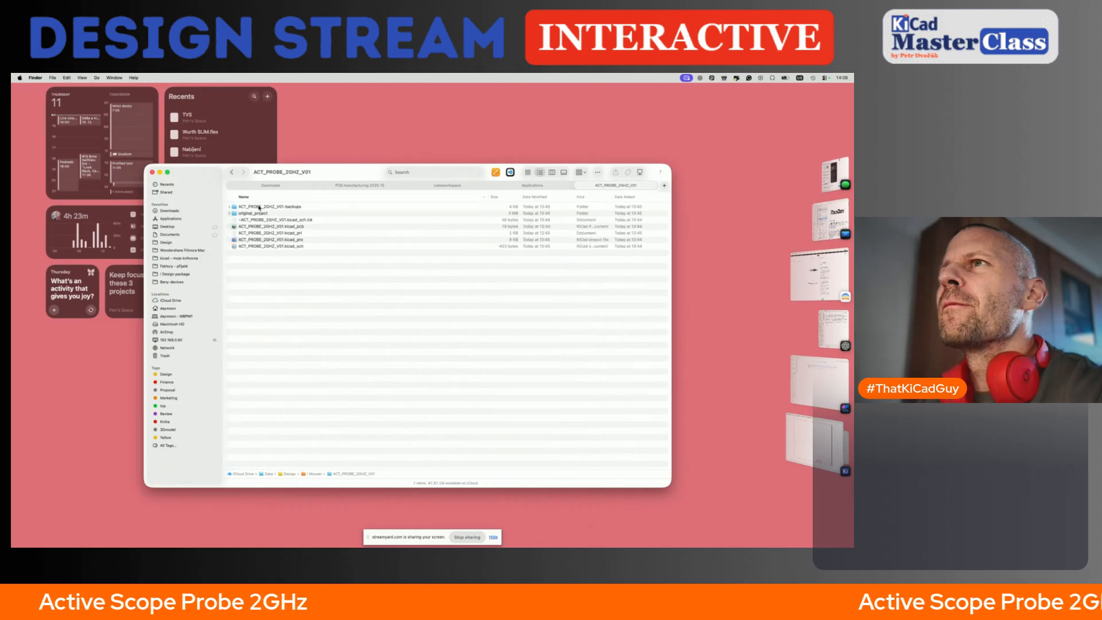
{"action": "double_click", "coordinate": [256, 214]}
{"action": "double_click", "coordinate": [282, 208]}
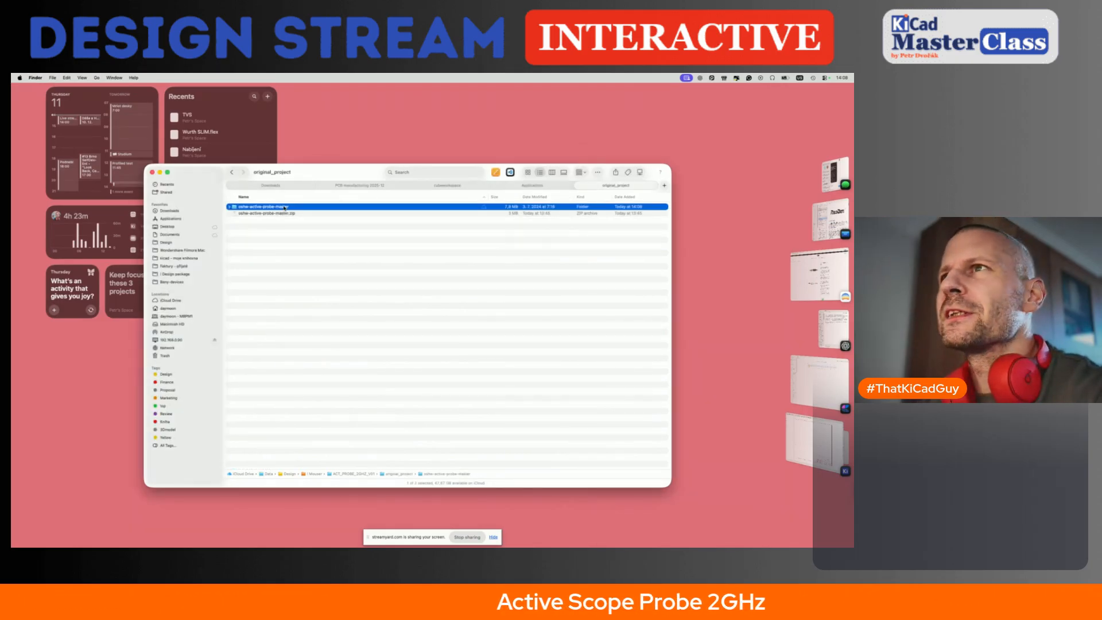
{"action": "double_click", "coordinate": [281, 208]}
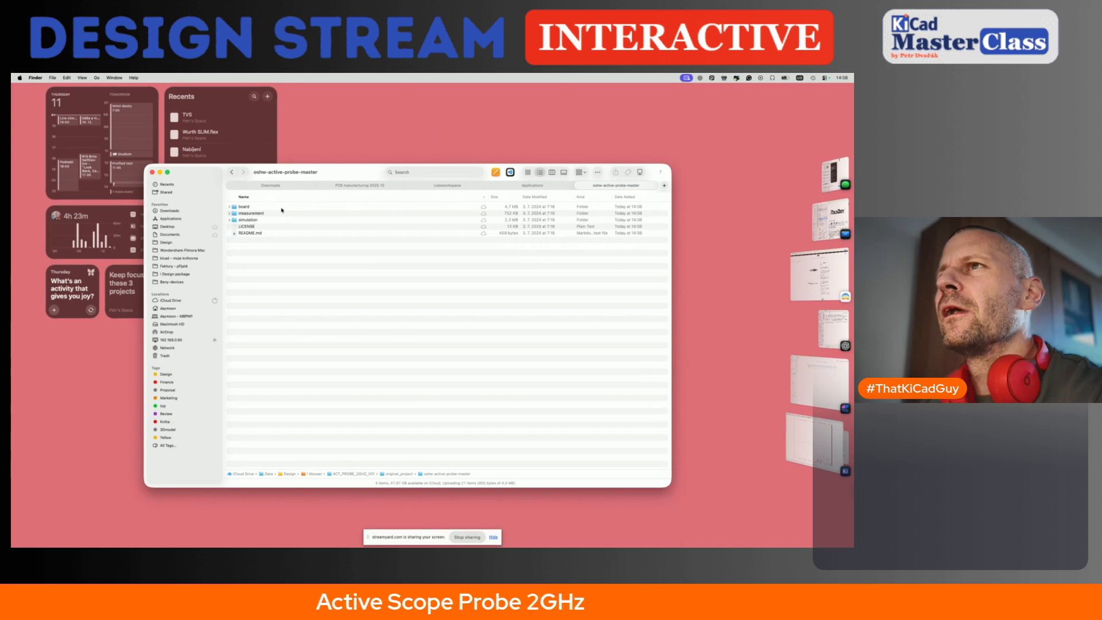
Step: Expand the measurement and board folders and preview Probe-assembly.pdf with its component placement and bill of materials
{"action": "left_click", "coordinate": [229, 213]}
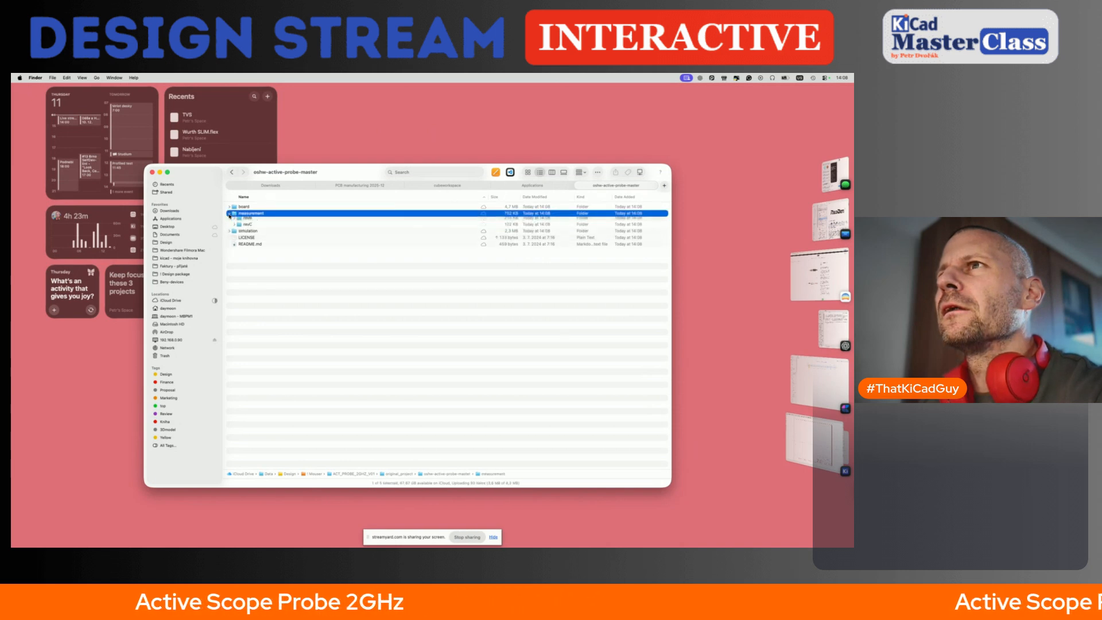
{"action": "left_click", "coordinate": [230, 207]}
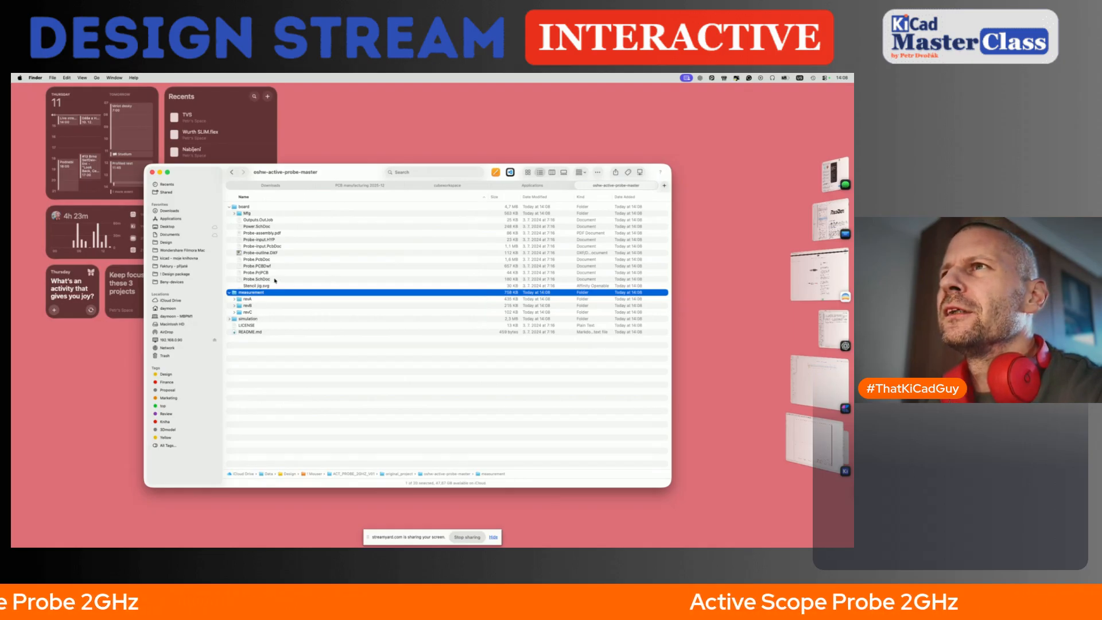
{"action": "left_click", "coordinate": [275, 234]}
{"action": "key", "text": "space"}
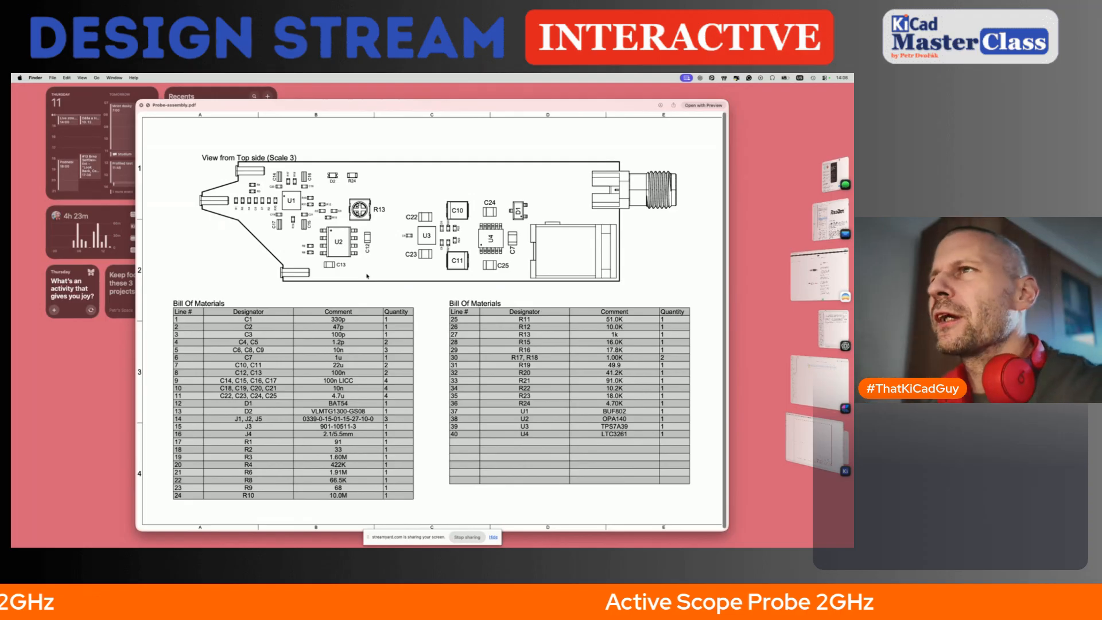
{"action": "key", "text": "space"}
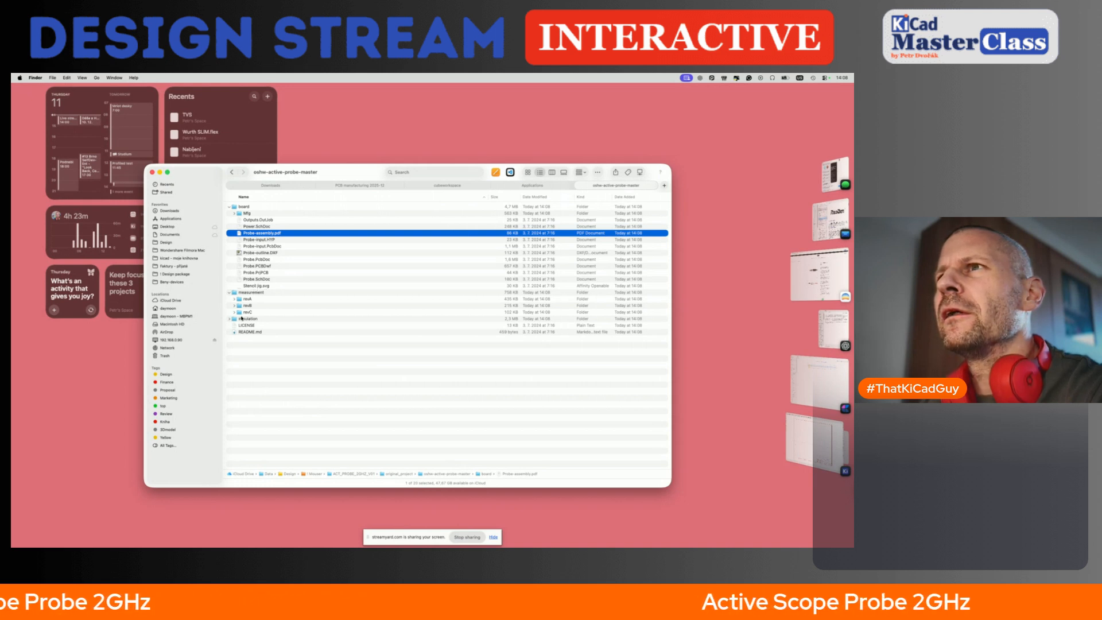
Step: Expand the Mfg folder inside board and open Schematic Prints.PDF in Preview, enlarging its window to fill the screen
{"action": "left_click", "coordinate": [234, 209]}
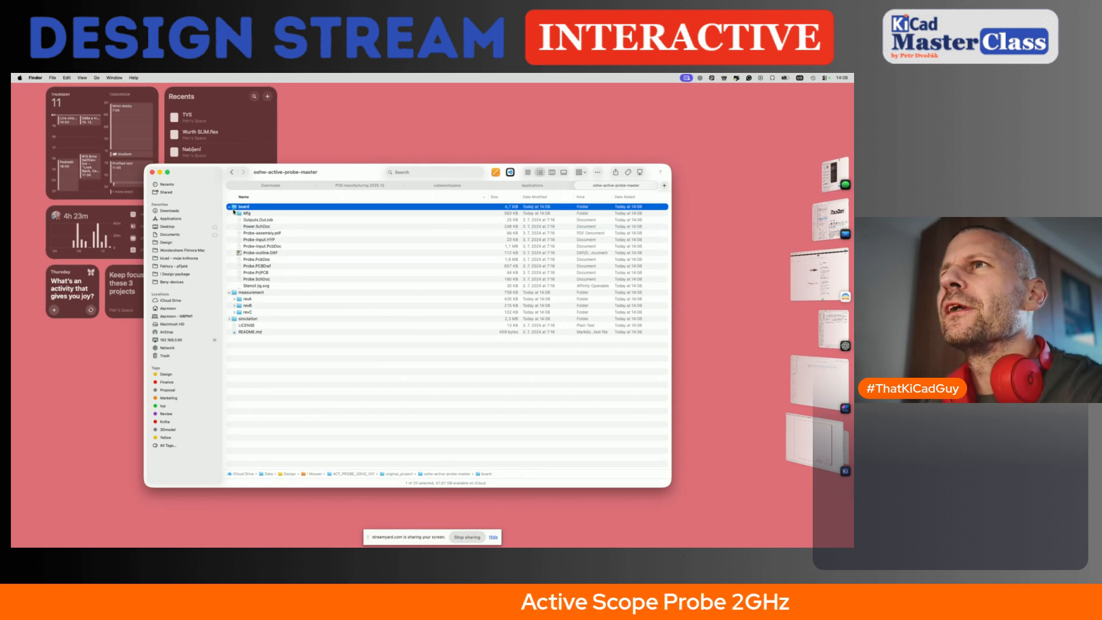
{"action": "left_click", "coordinate": [233, 212]}
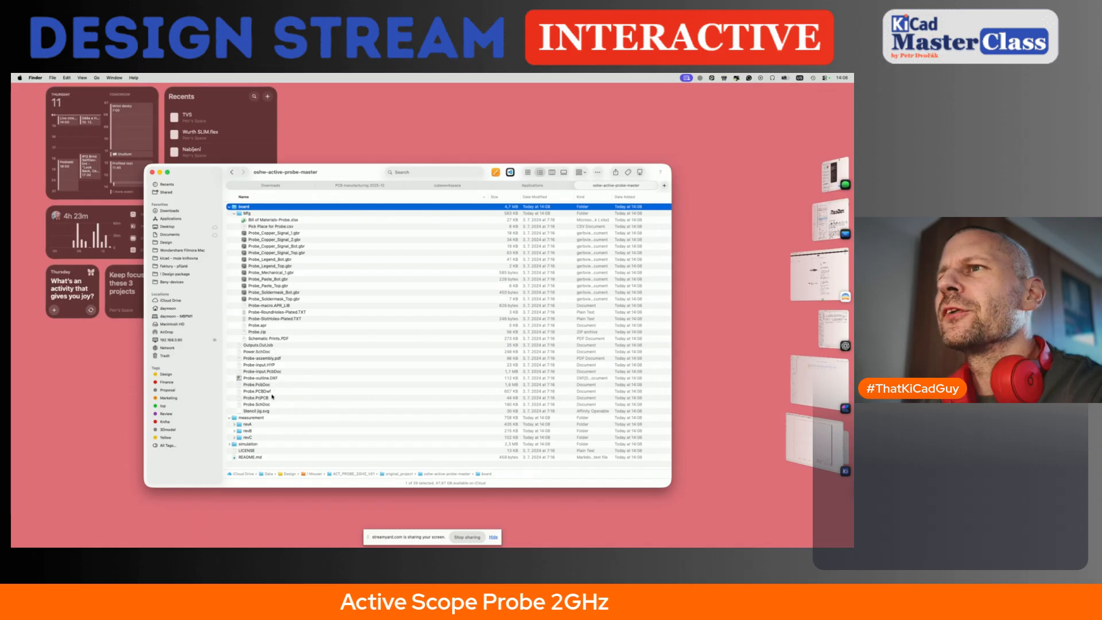
{"action": "double_click", "coordinate": [271, 339]}
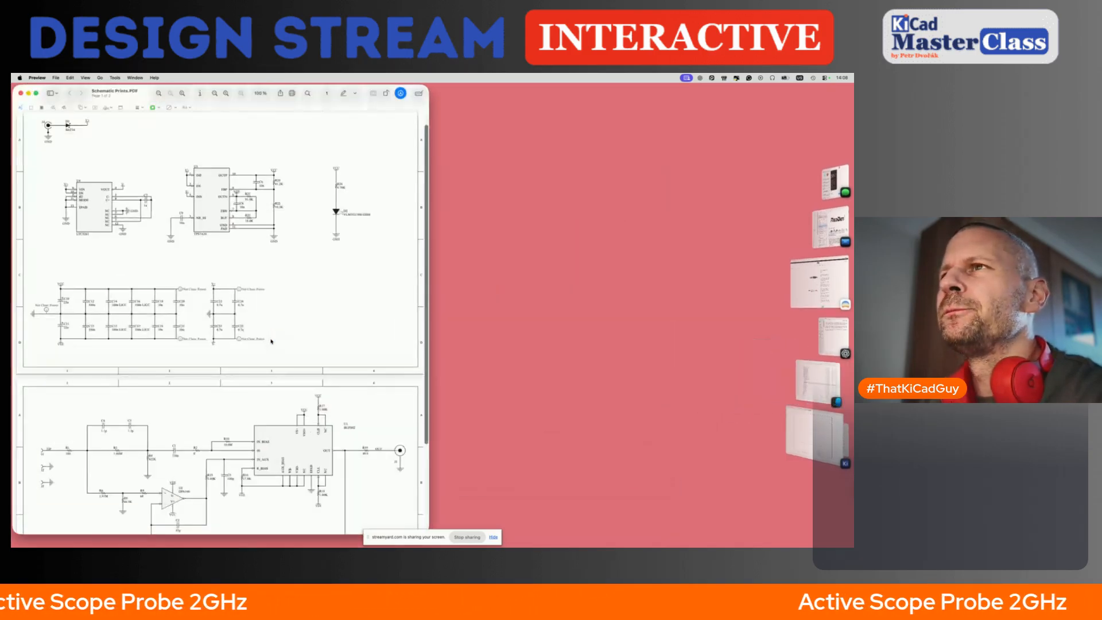
{"action": "key", "text": "ctrl+f"}
Step: Examine the power supply sheet of the schematic and select U4's part number LTC3261
{"action": "scroll", "coordinate": [305, 221], "scroll_direction": "up", "scroll_amount": 9}
{"action": "scroll", "coordinate": [305, 220], "scroll_direction": "down", "scroll_amount": 2}
{"action": "scroll", "coordinate": [301, 241], "scroll_direction": "down", "scroll_amount": 3}
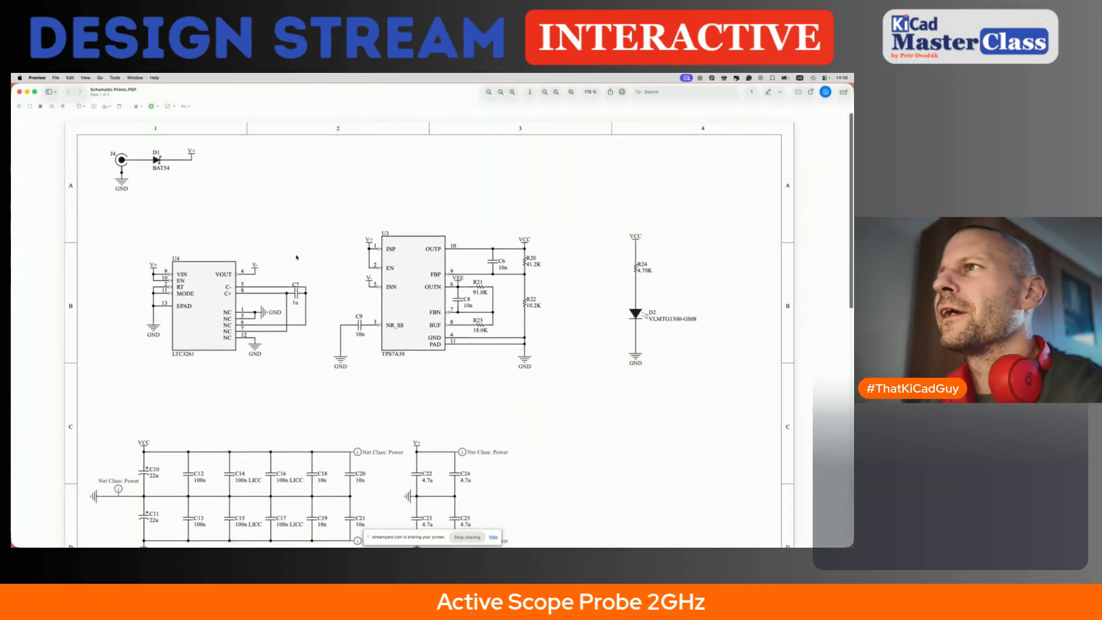
{"action": "scroll", "coordinate": [297, 257], "scroll_direction": "up", "scroll_amount": 2}
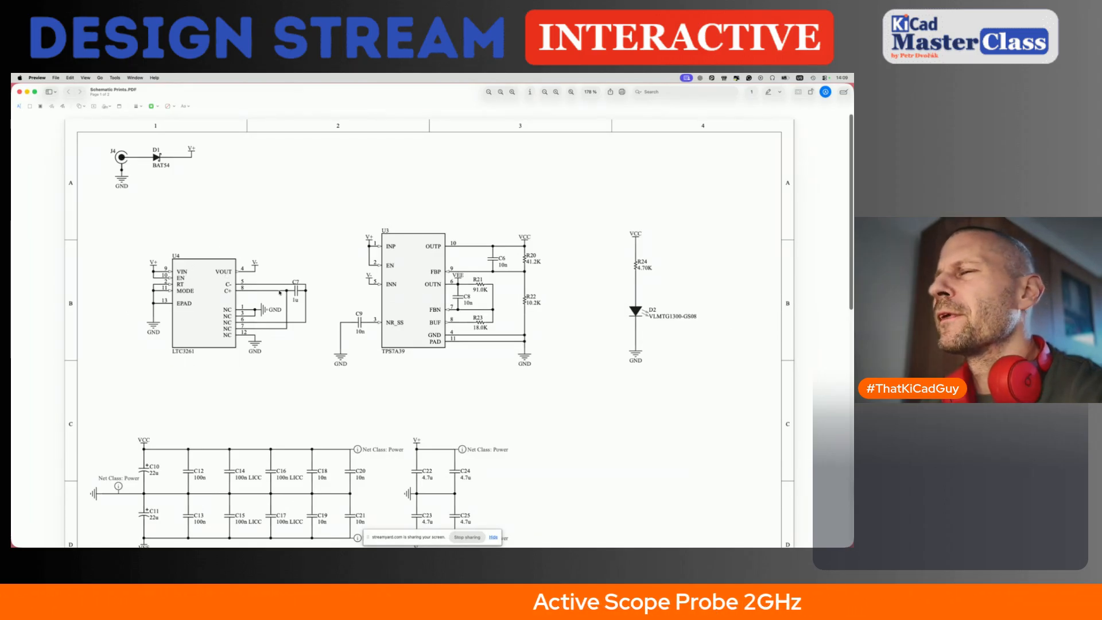
{"action": "scroll", "coordinate": [224, 319], "scroll_direction": "down", "scroll_amount": 1}
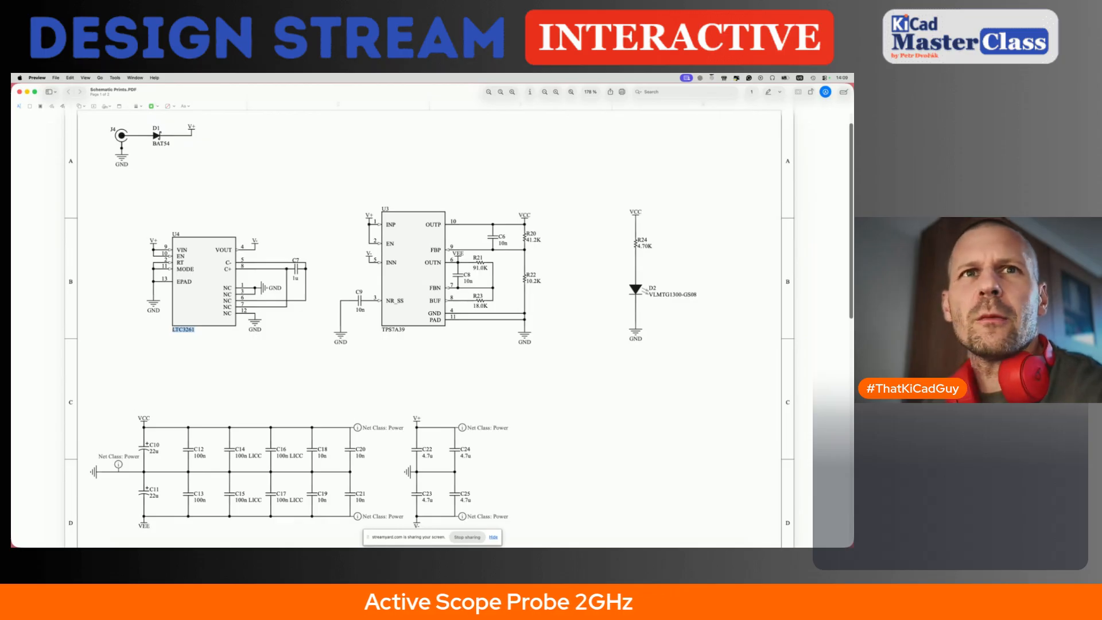
Step: Switch to the browser and search Mouser for LTC3261 in a new tab
{"action": "key", "text": "super+Tab"}
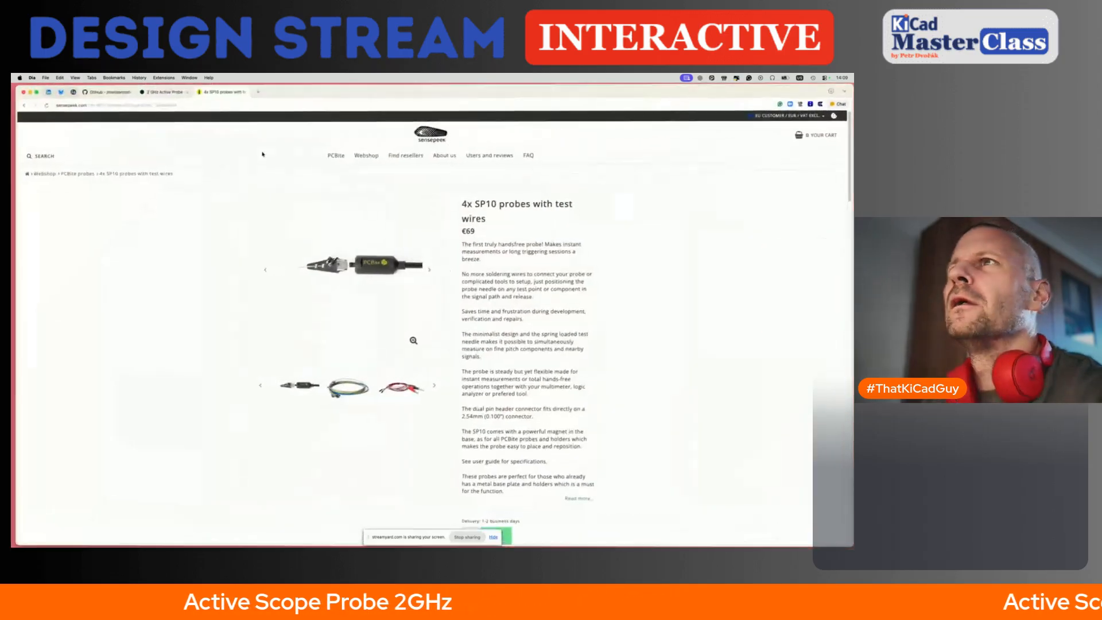
{"action": "left_click", "coordinate": [256, 91]}
{"action": "type", "text": "mouser.com"}
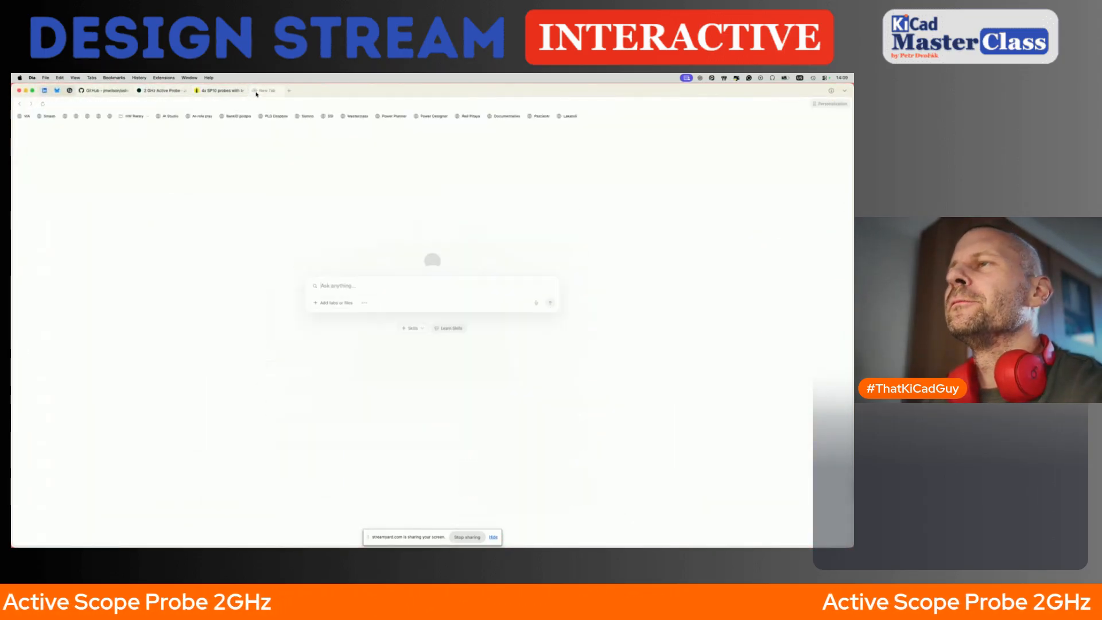
{"action": "key", "text": "Return"}
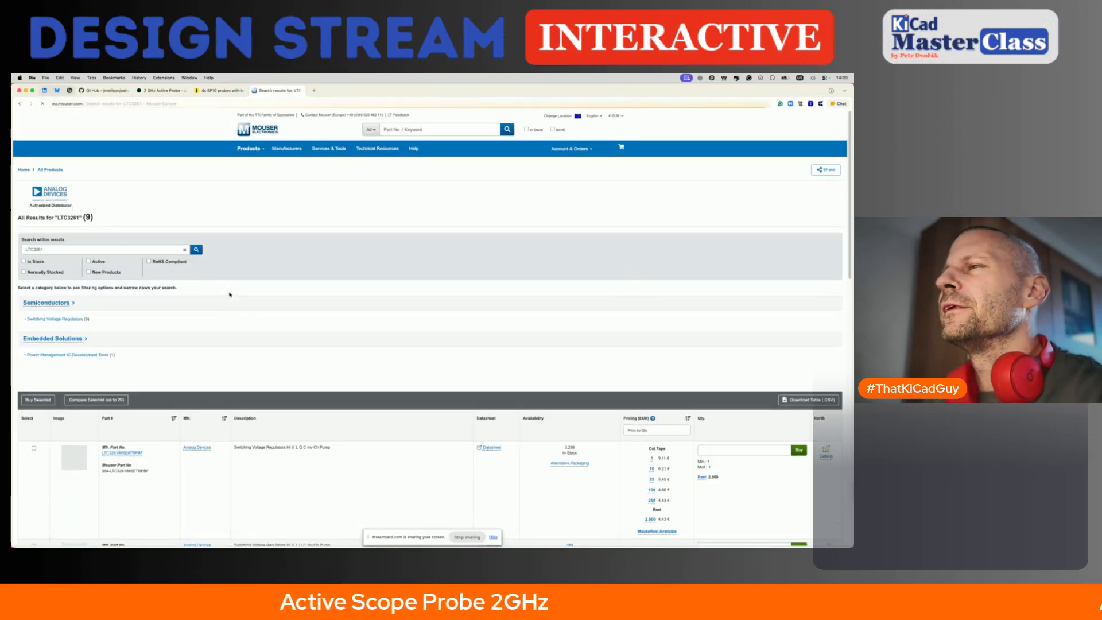
Step: Check the stock availability and prices of the LTC3261 variants in the Mouser results
{"action": "scroll", "coordinate": [193, 397], "scroll_direction": "down", "scroll_amount": 2}
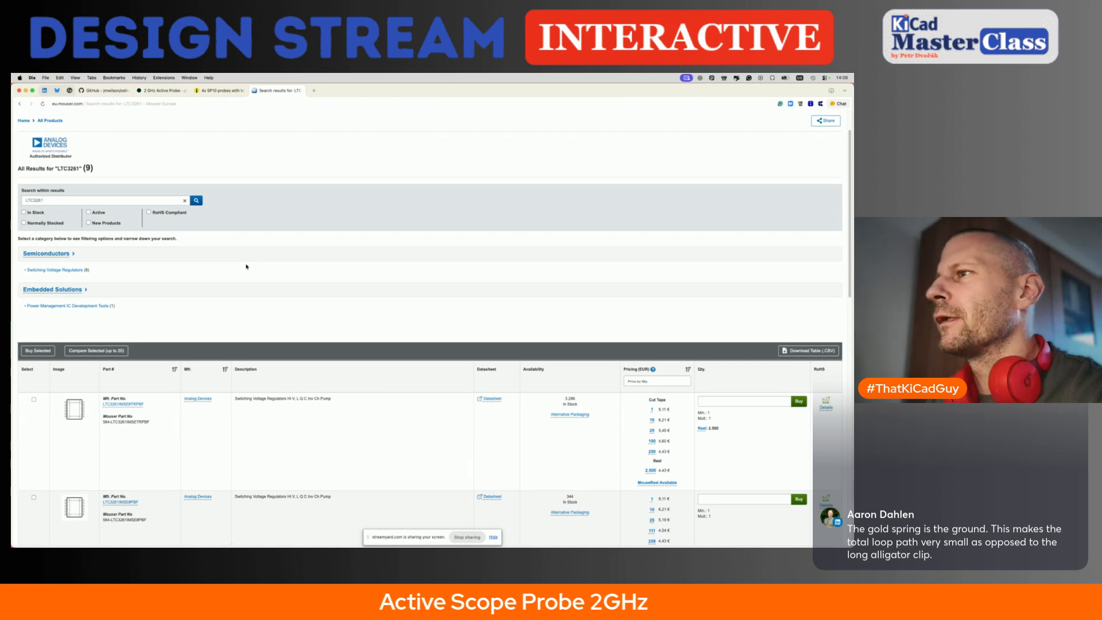
{"action": "scroll", "coordinate": [250, 376], "scroll_direction": "down", "scroll_amount": 1}
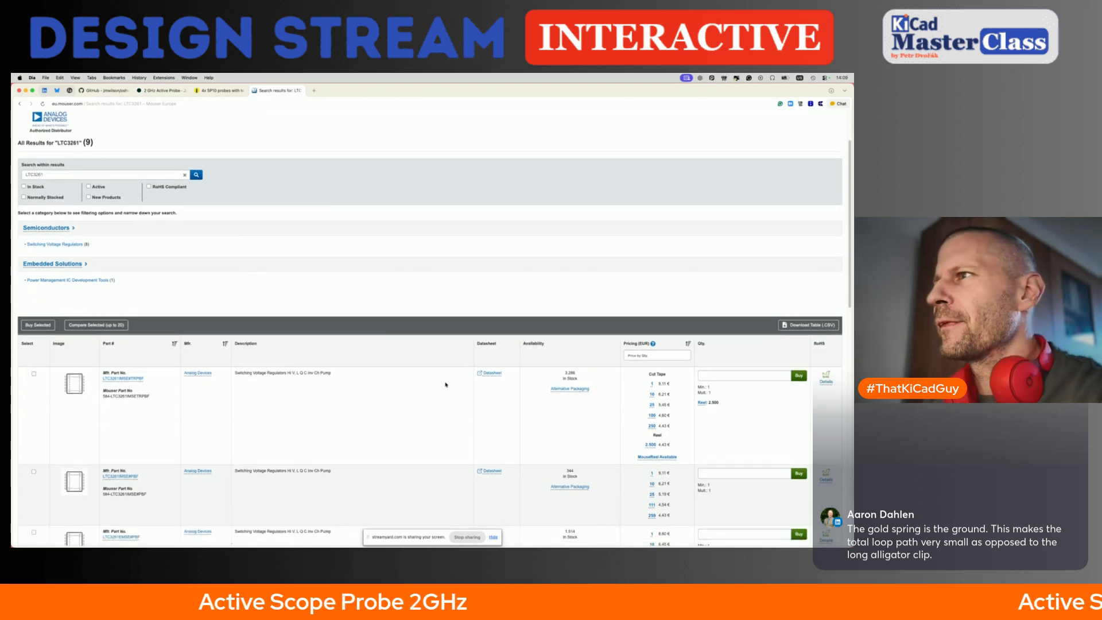
{"action": "double_click", "coordinate": [570, 374]}
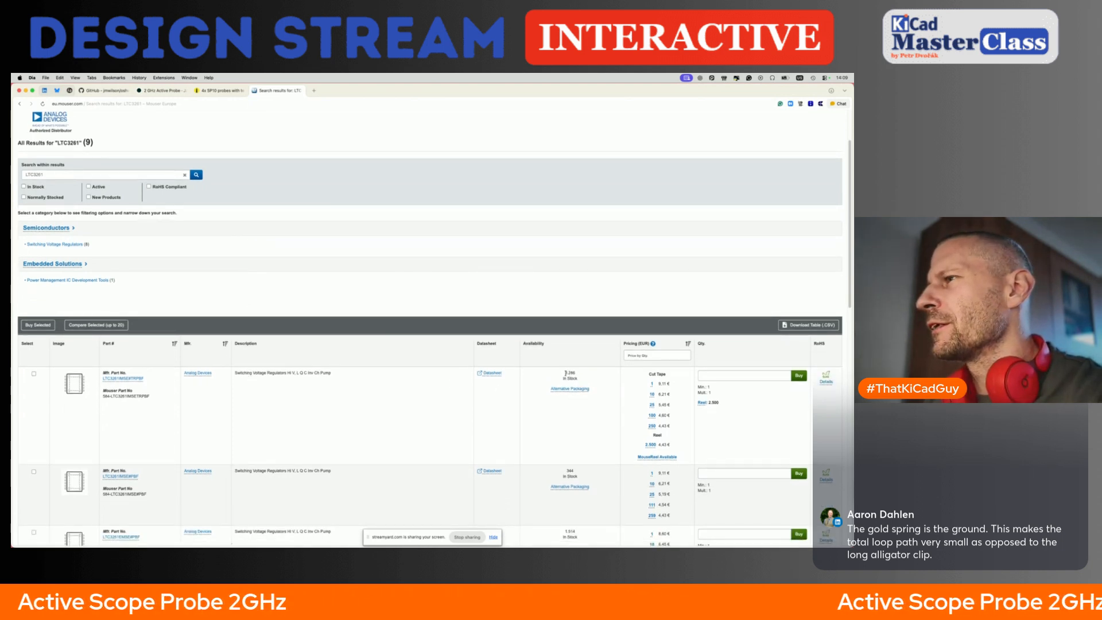
{"action": "scroll", "coordinate": [587, 375], "scroll_direction": "down", "scroll_amount": 4}
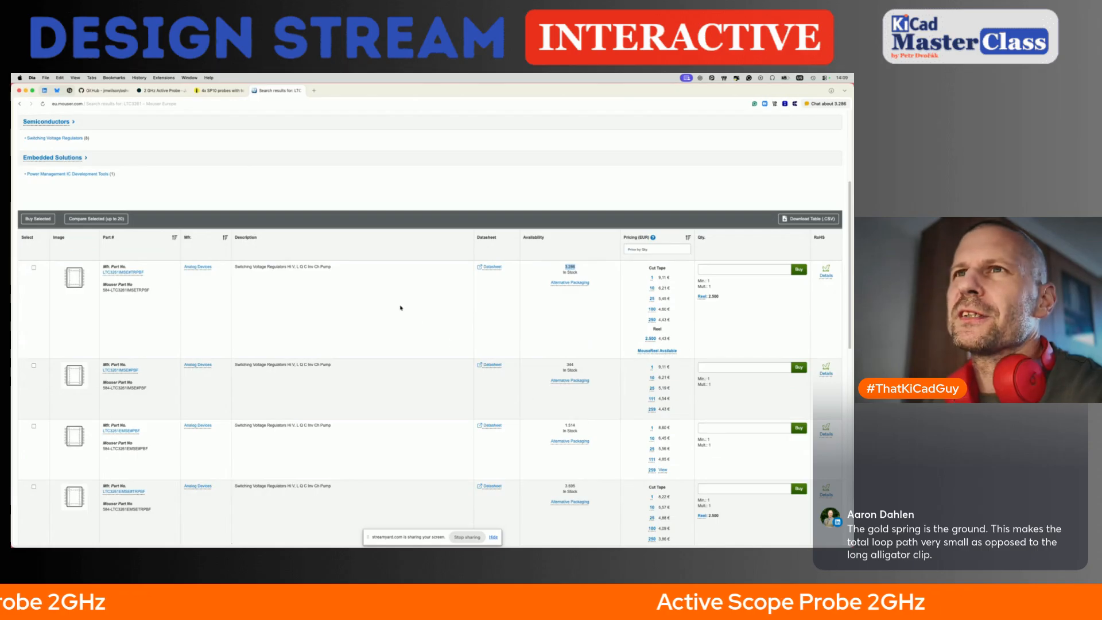
{"action": "scroll", "coordinate": [400, 308], "scroll_direction": "down", "scroll_amount": 8}
{"action": "scroll", "coordinate": [401, 308], "scroll_direction": "down", "scroll_amount": 1}
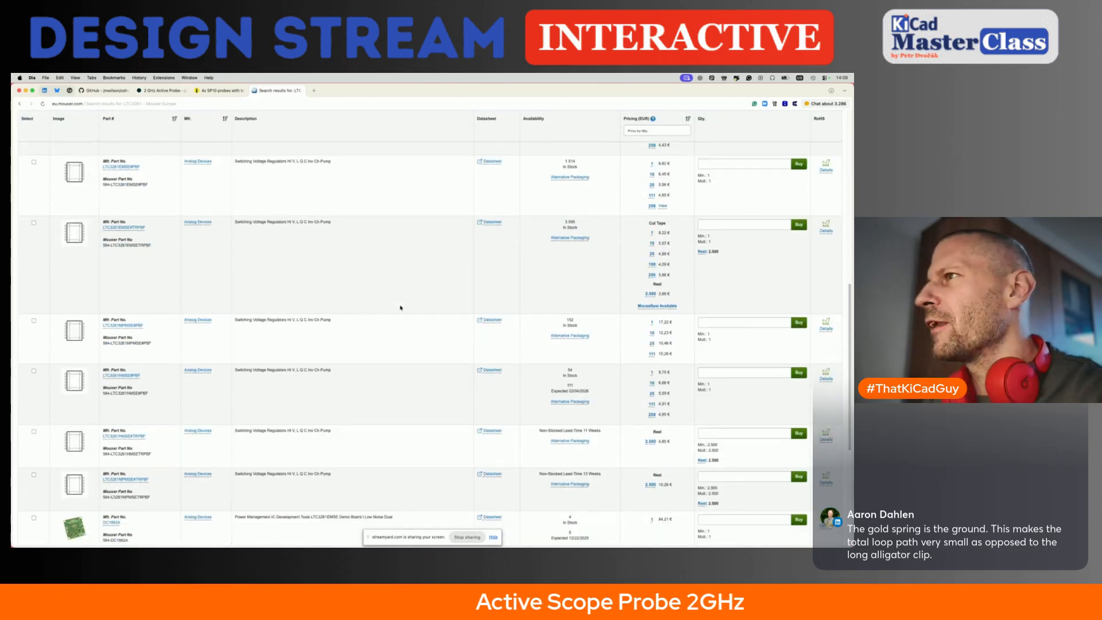
{"action": "scroll", "coordinate": [401, 307], "scroll_direction": "up", "scroll_amount": 7}
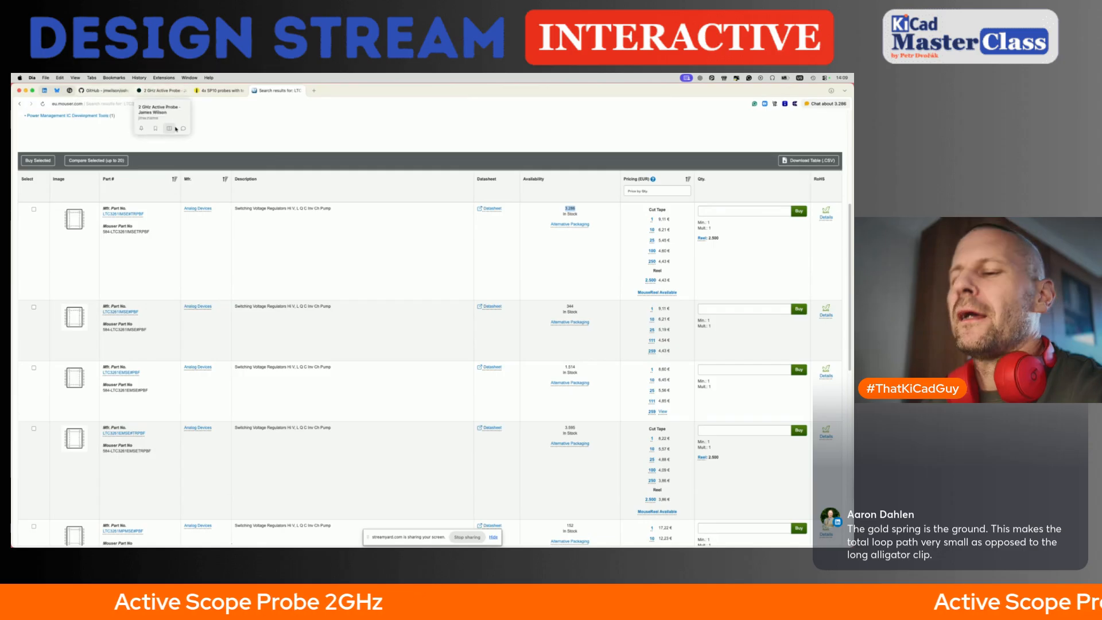
Step: Return to the schematic PDF in Preview and examine the second sheet with the OPA140 and BUF802 amplifier circuit
{"action": "key", "text": "super+Tab"}
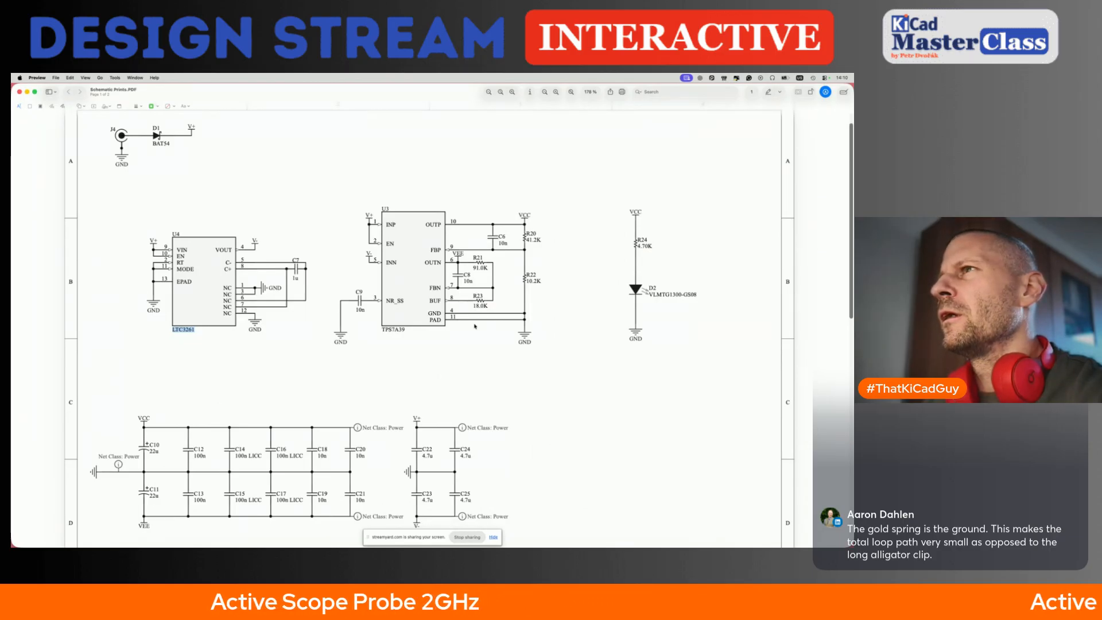
{"action": "scroll", "coordinate": [475, 326], "scroll_direction": "down", "scroll_amount": 2}
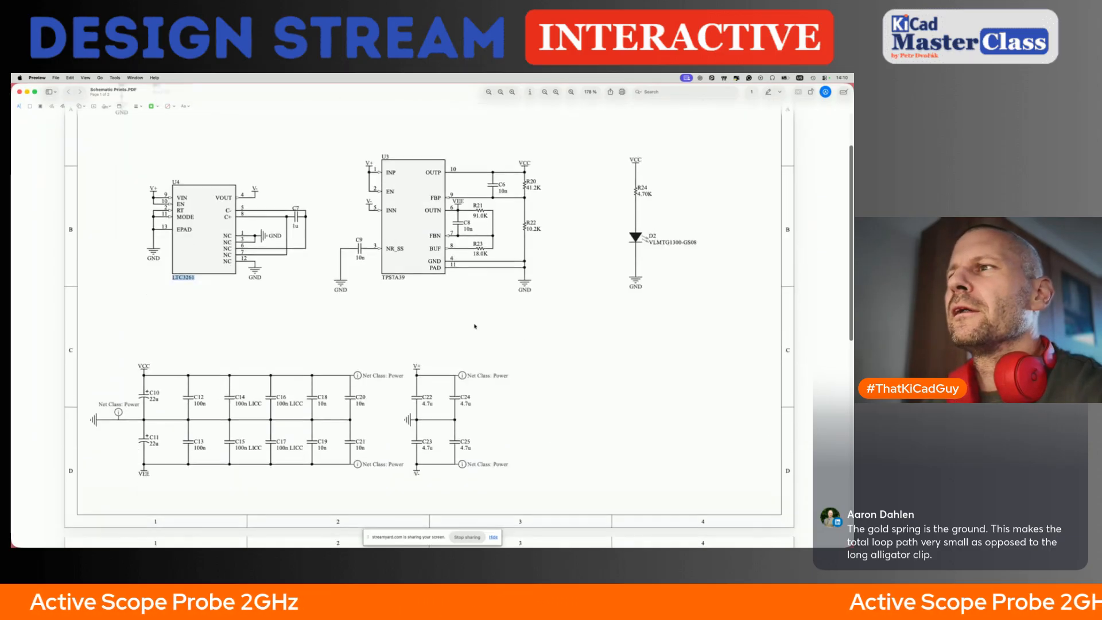
{"action": "scroll", "coordinate": [475, 326], "scroll_direction": "up", "scroll_amount": 2}
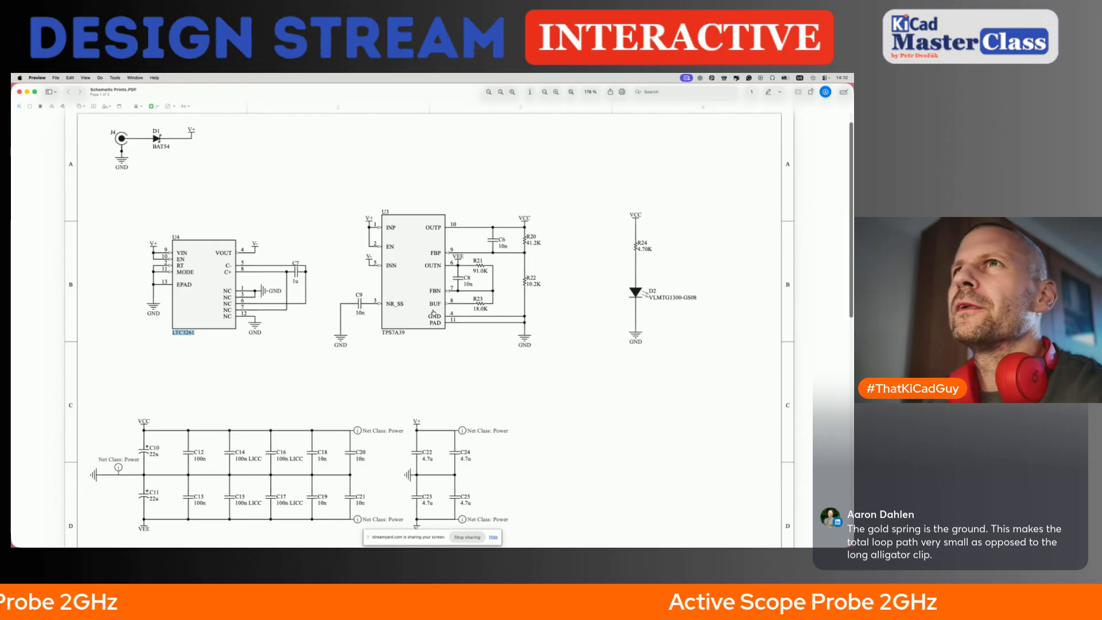
{"action": "scroll", "coordinate": [388, 279], "scroll_direction": "down", "scroll_amount": 5}
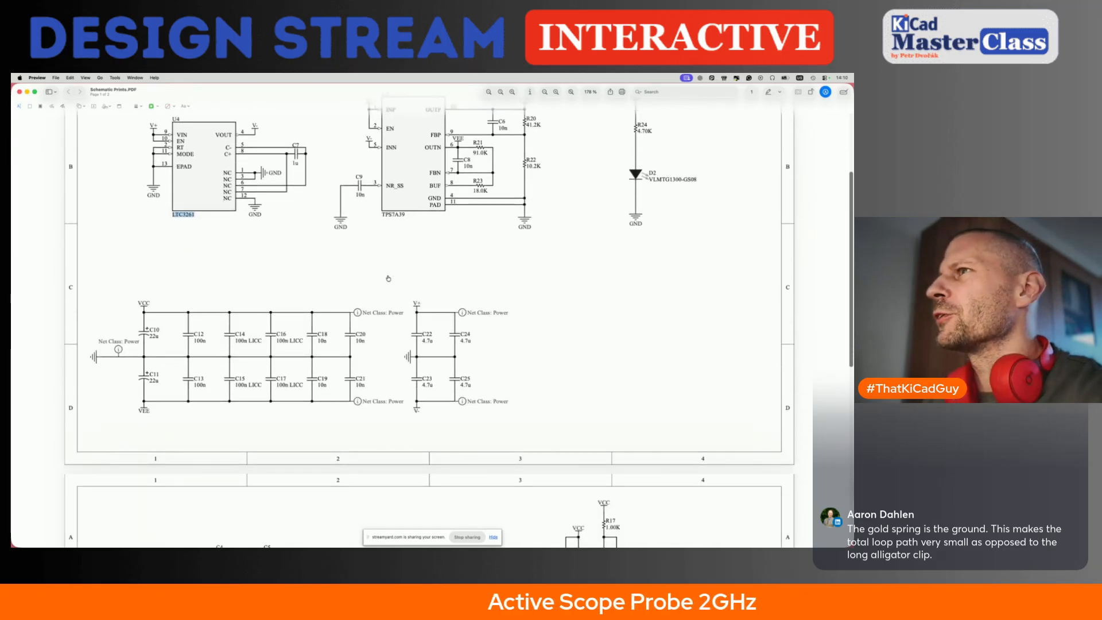
{"action": "scroll", "coordinate": [388, 278], "scroll_direction": "down", "scroll_amount": 7}
{"action": "scroll", "coordinate": [479, 227], "scroll_direction": "down", "scroll_amount": 6}
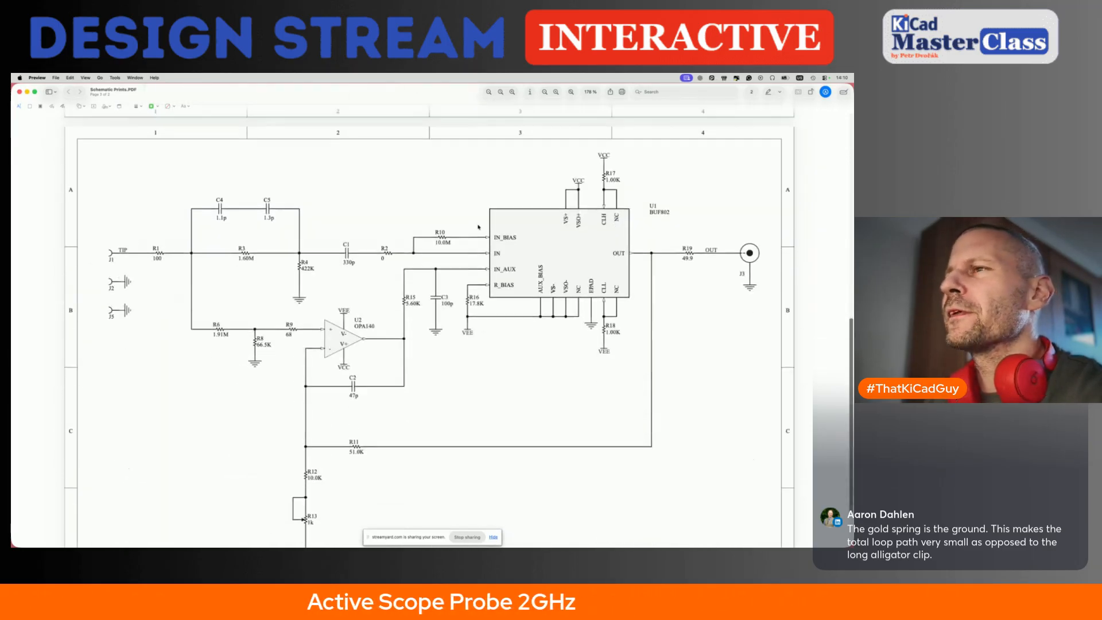
{"action": "scroll", "coordinate": [478, 227], "scroll_direction": "down", "scroll_amount": 3}
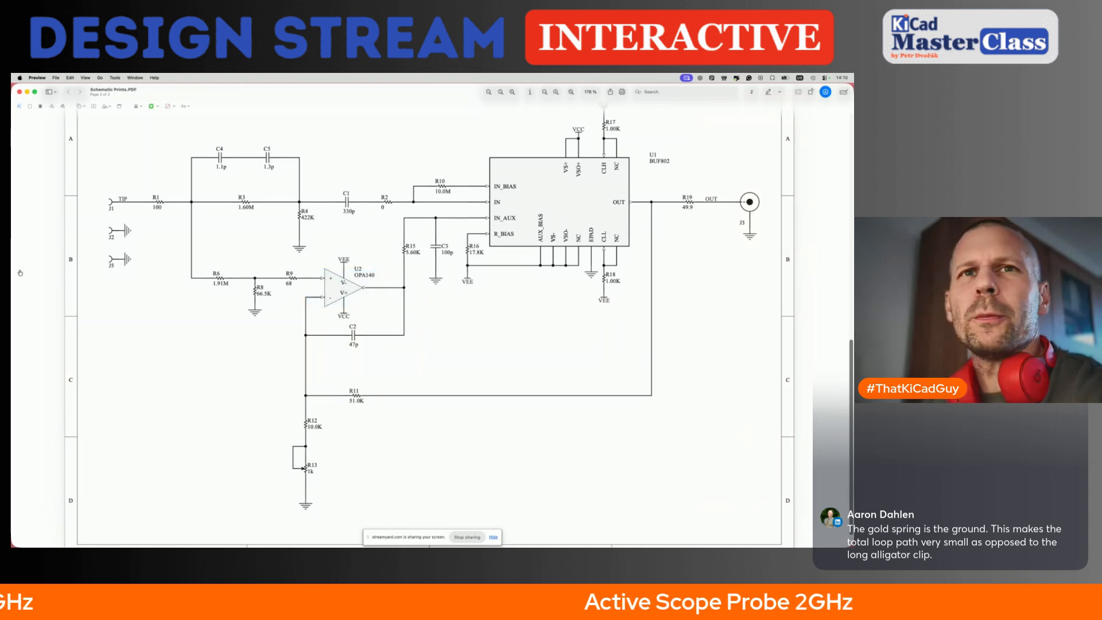
Step: Switch back to the Mouser page in the browser and search for the op-amp opa140
{"action": "key", "text": "super+Tab"}
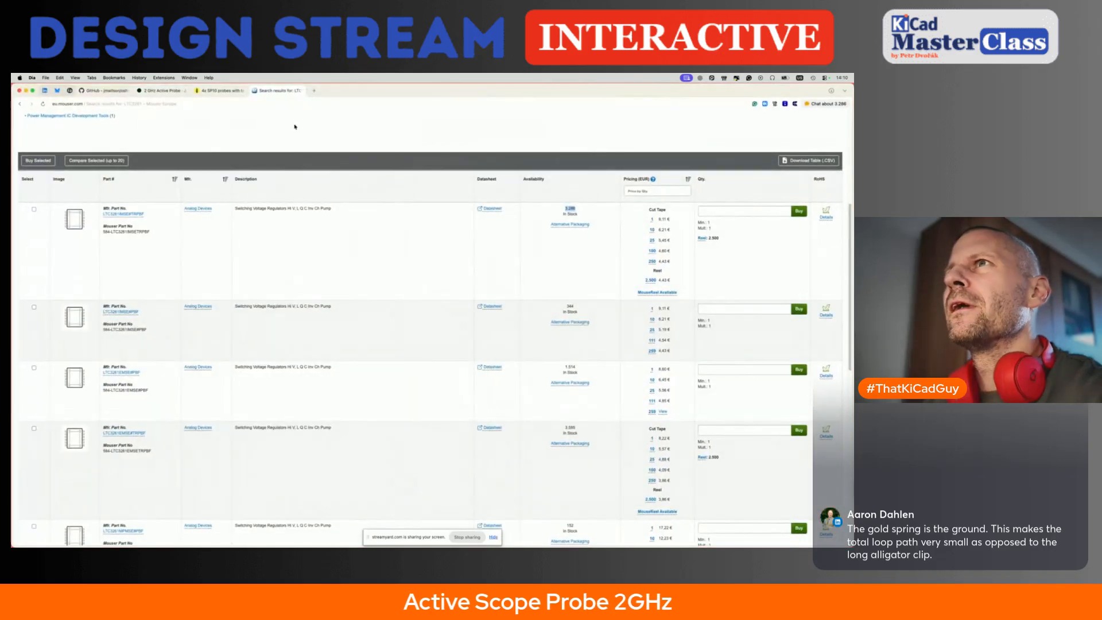
{"action": "scroll", "coordinate": [194, 301], "scroll_direction": "up", "scroll_amount": 3}
{"action": "scroll", "coordinate": [194, 300], "scroll_direction": "up", "scroll_amount": 5}
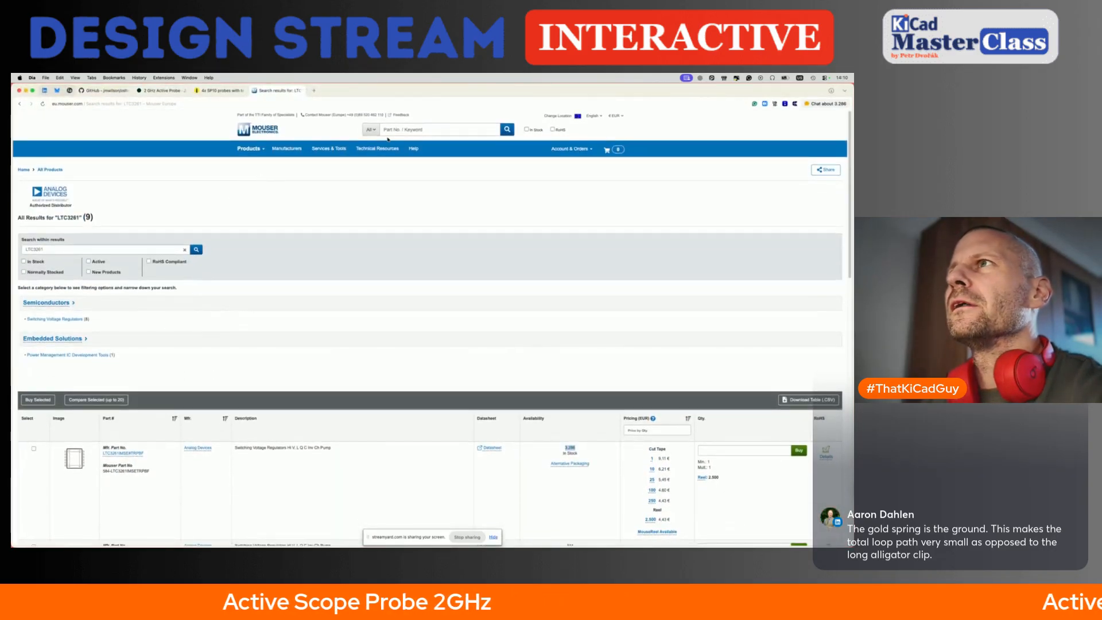
{"action": "left_click", "coordinate": [413, 127]}
{"action": "type", "text": "opa140"}
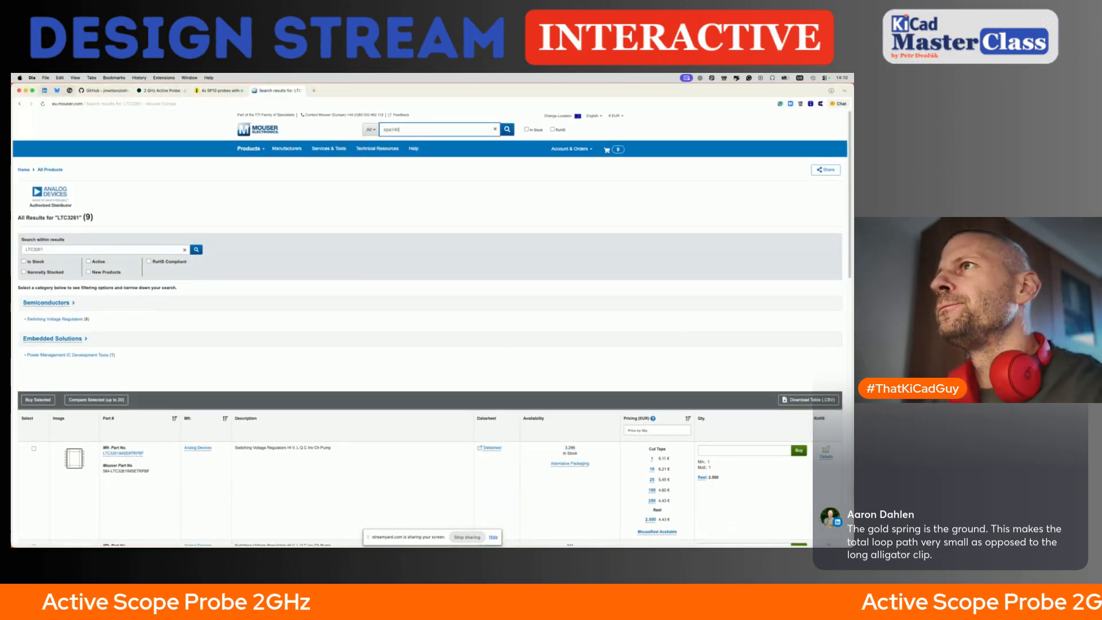
{"action": "key", "text": "Return"}
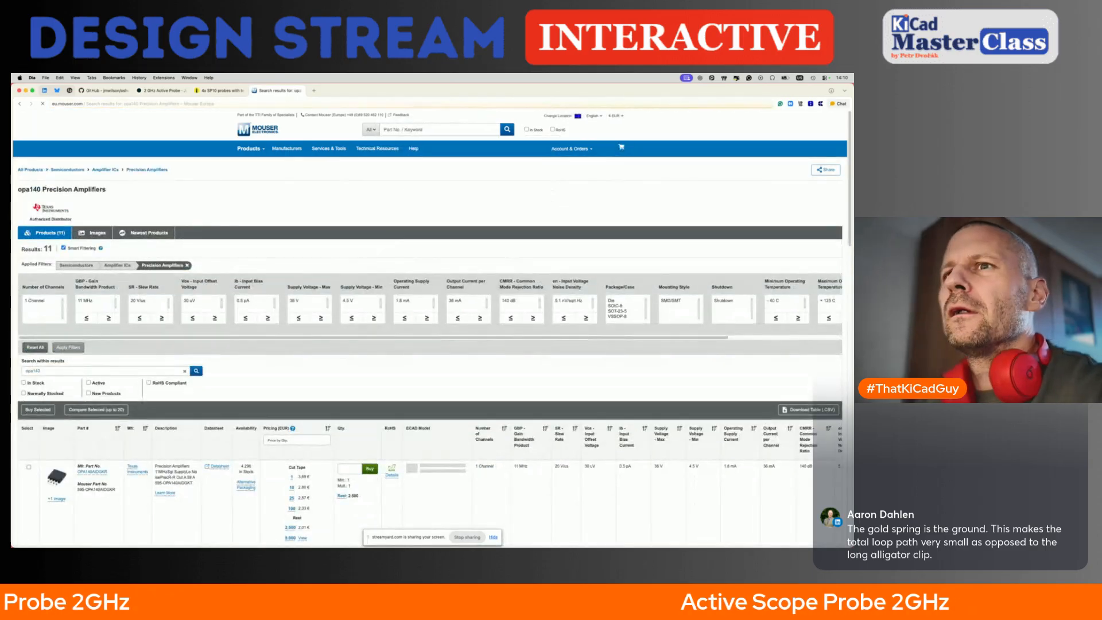
Step: Check the OPA140 stock and prices on Mouser, and return to the schematic PDF in Preview to pick out the BUF802 part name
{"action": "scroll", "coordinate": [424, 310], "scroll_direction": "down", "scroll_amount": 3}
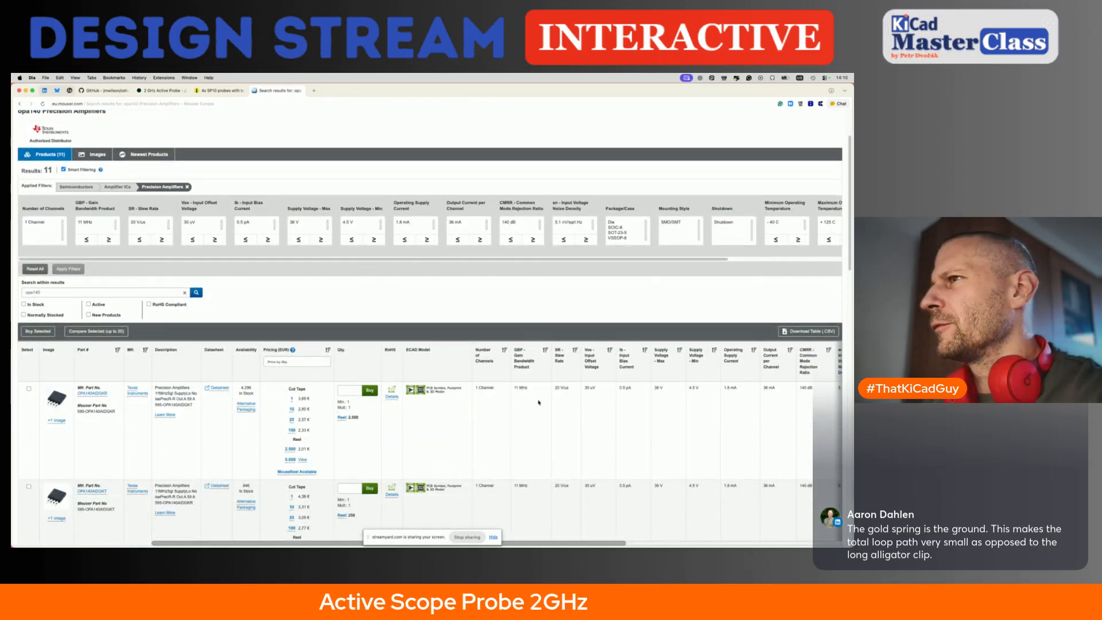
{"action": "key", "text": "super+Tab"}
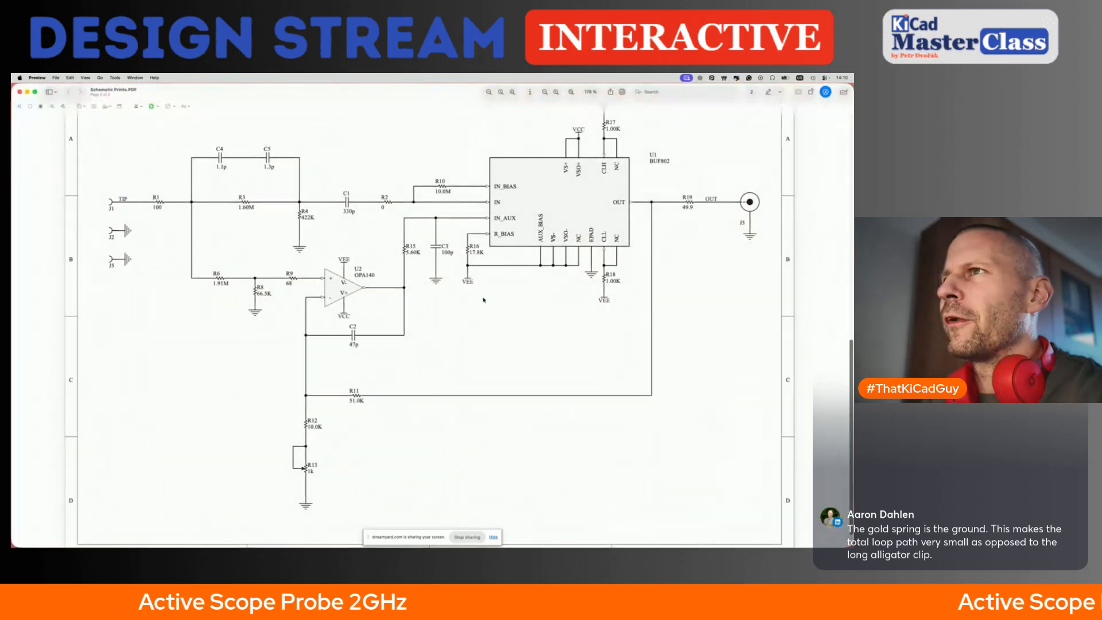
{"action": "scroll", "coordinate": [484, 300], "scroll_direction": "up", "scroll_amount": 3}
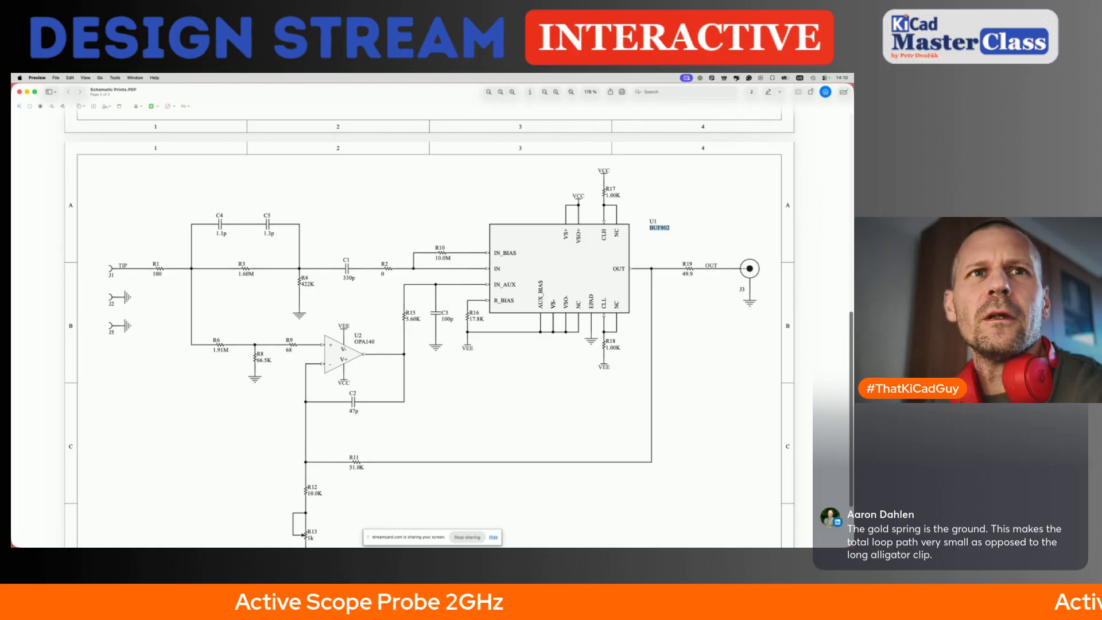
Step: Switch back to the Mouser page in the browser and search for BUF802
{"action": "key", "text": "super+Tab"}
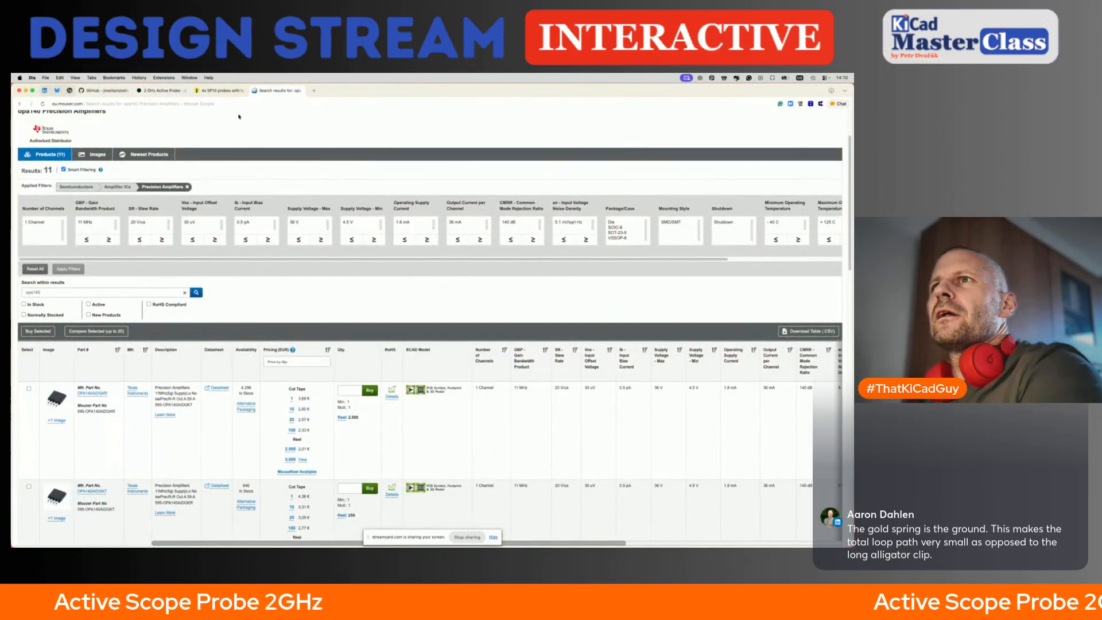
{"action": "scroll", "coordinate": [321, 173], "scroll_direction": "up", "scroll_amount": 3}
{"action": "left_click", "coordinate": [408, 129]}
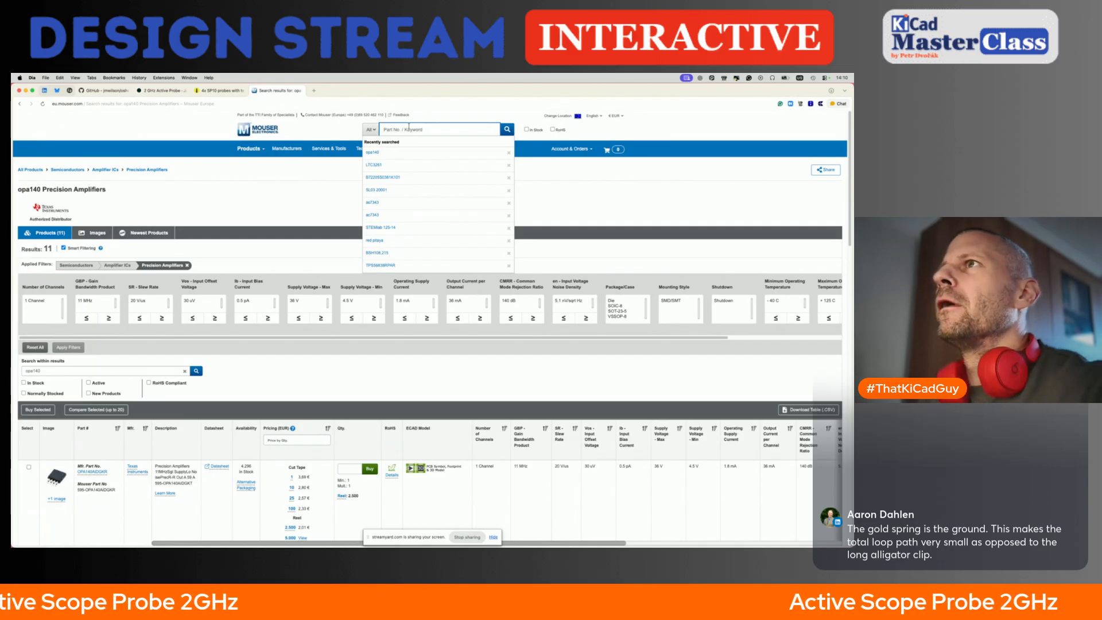
{"action": "type", "text": "BUF802"}
{"action": "key", "text": "Return"}
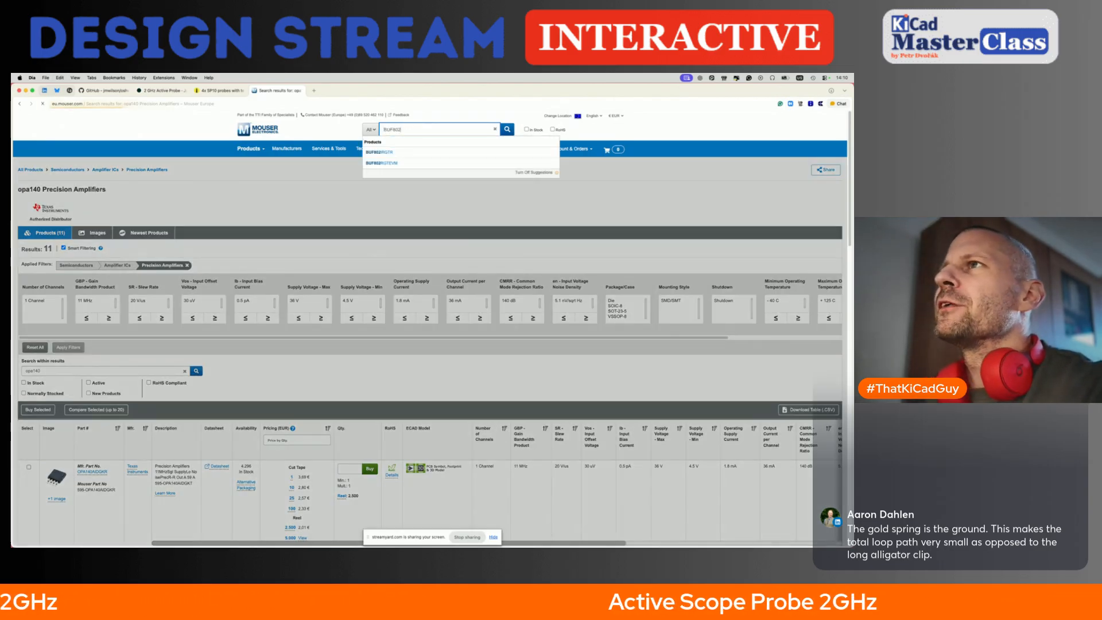
Step: Open the datasheet of the BUF802 buffer from the Mouser results and read the package information on its first page
{"action": "scroll", "coordinate": [368, 324], "scroll_direction": "down", "scroll_amount": 3}
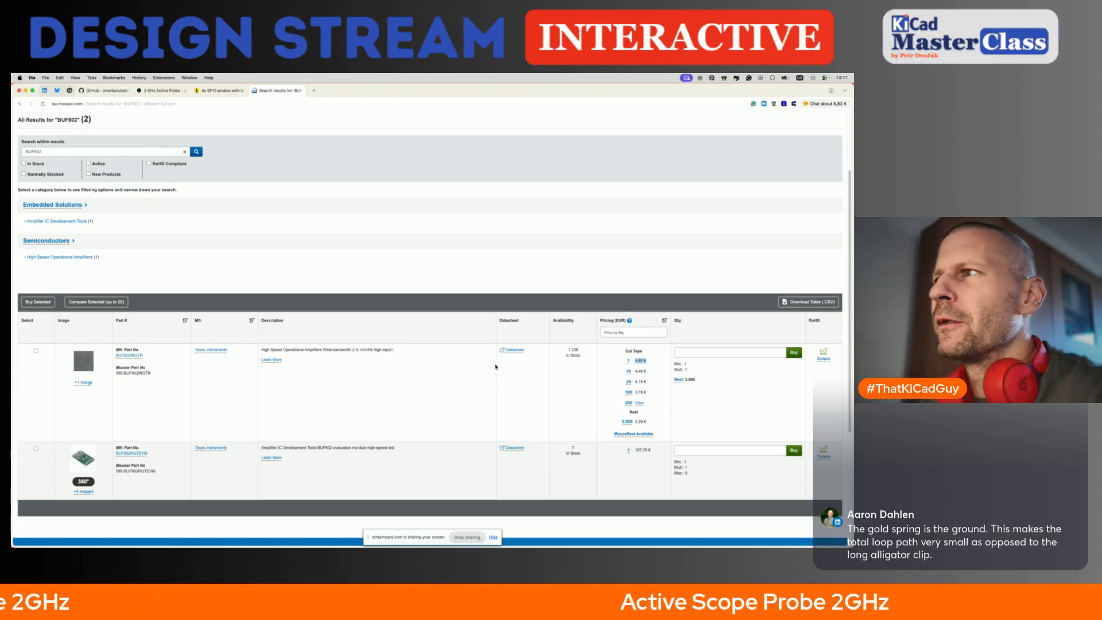
{"action": "left_click", "coordinate": [512, 351]}
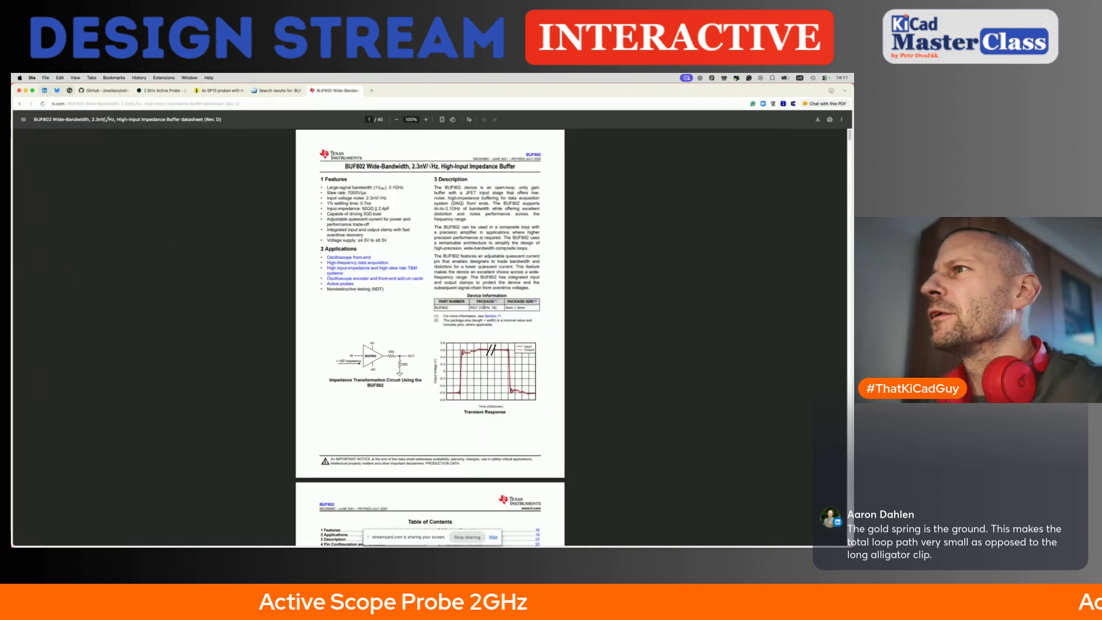
{"action": "scroll", "coordinate": [494, 315], "scroll_direction": "up", "scroll_amount": 5, "text": "ctrl"}
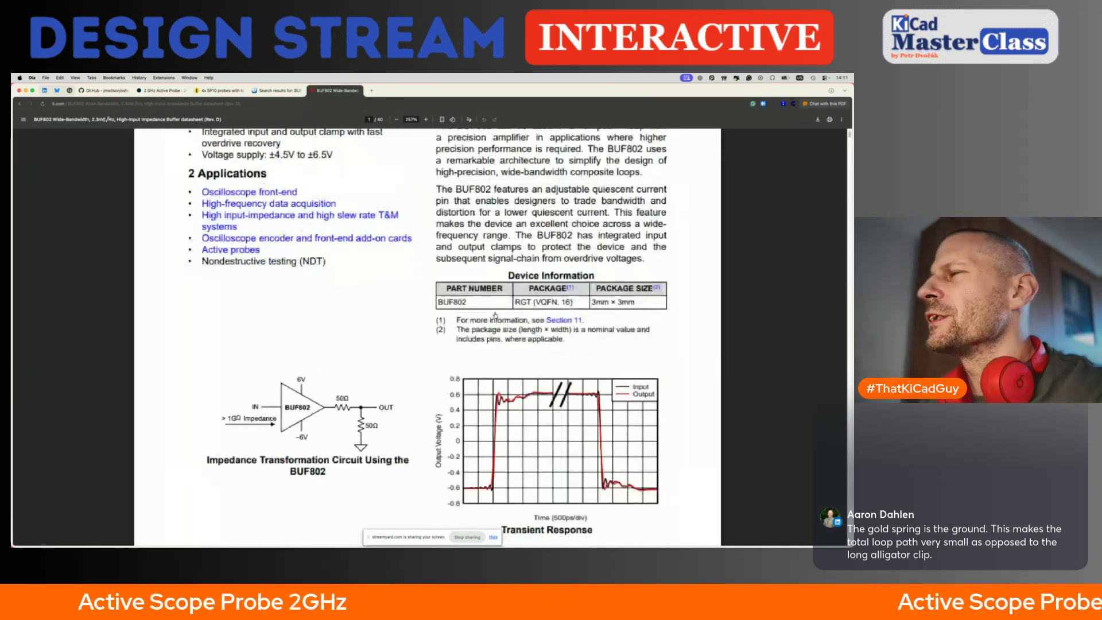
{"action": "scroll", "coordinate": [495, 315], "scroll_direction": "down", "scroll_amount": 5, "text": "ctrl"}
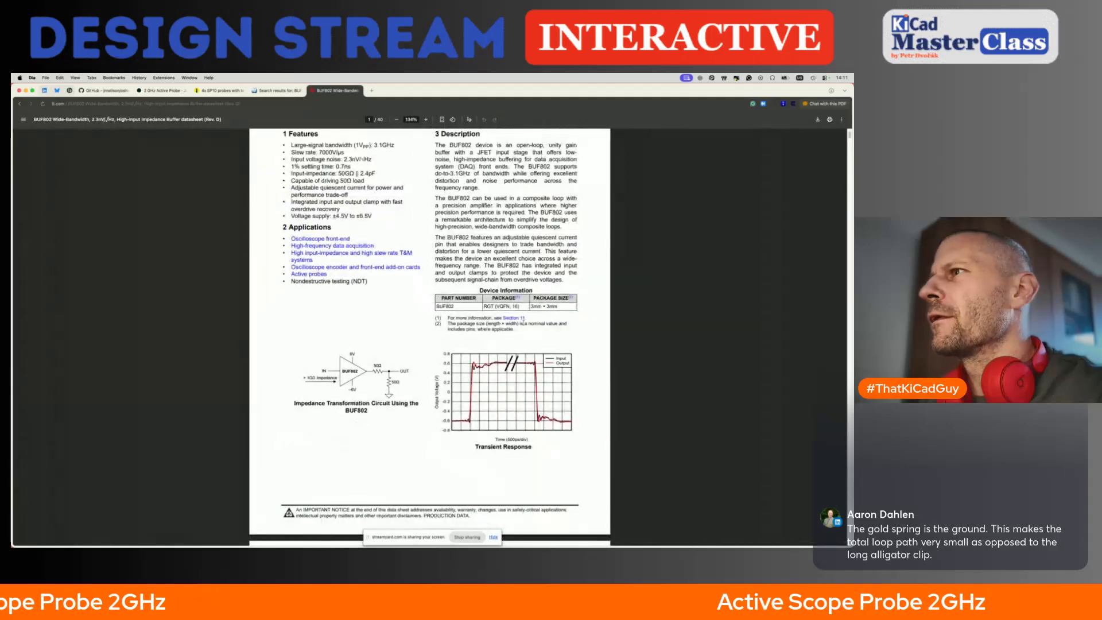
Step: Go to the mechanical and packaging section of the BUF802 datasheet and examine the RGT0016C package outline and example board layout
{"action": "scroll", "coordinate": [540, 440], "scroll_direction": "down", "scroll_amount": 5}
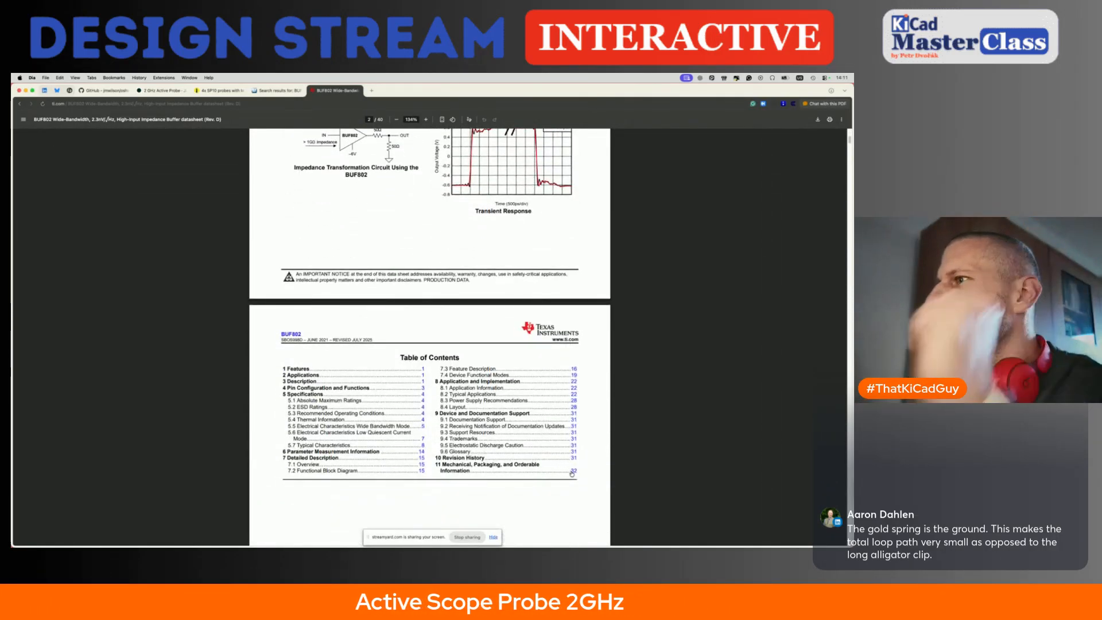
{"action": "left_click", "coordinate": [571, 469]}
{"action": "scroll", "coordinate": [515, 386], "scroll_direction": "down", "scroll_amount": 20}
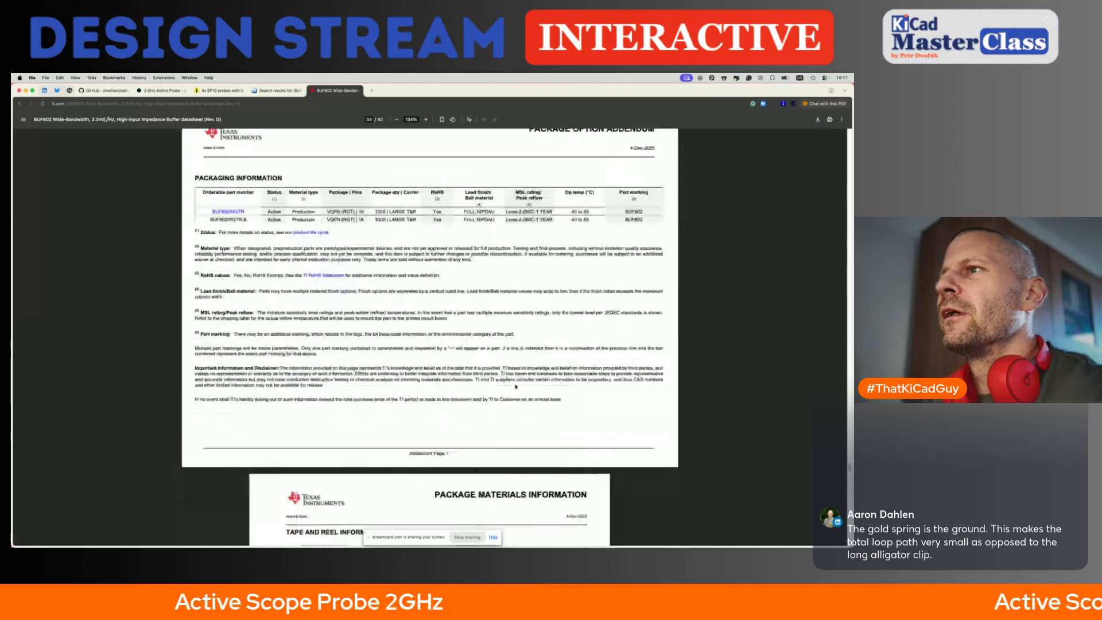
{"action": "scroll", "coordinate": [516, 386], "scroll_direction": "down", "scroll_amount": 20}
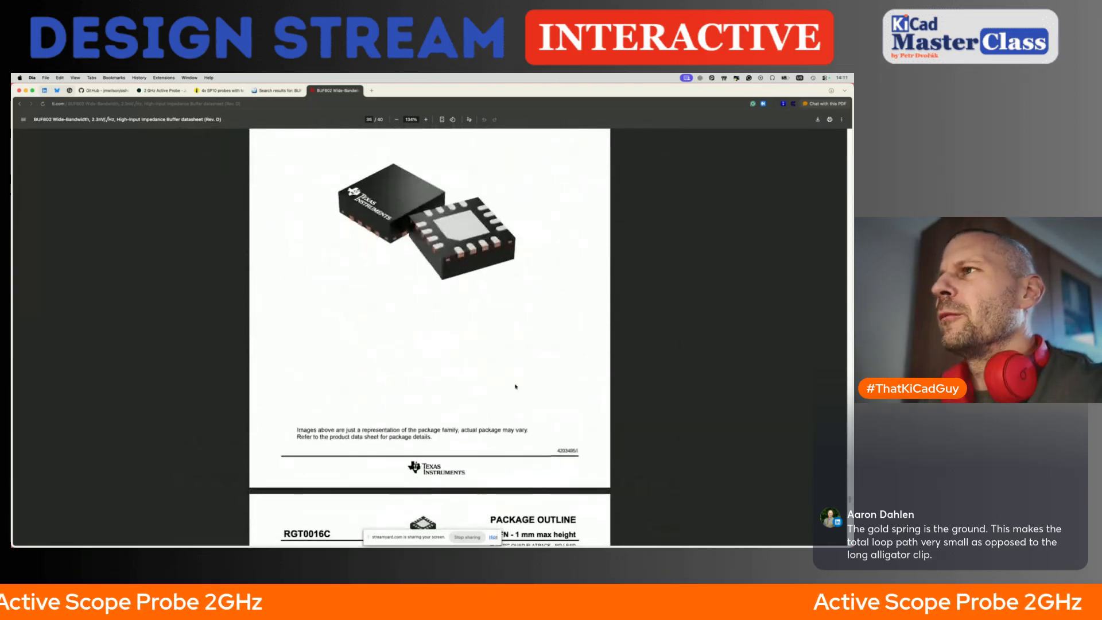
{"action": "scroll", "coordinate": [515, 386], "scroll_direction": "down", "scroll_amount": 1}
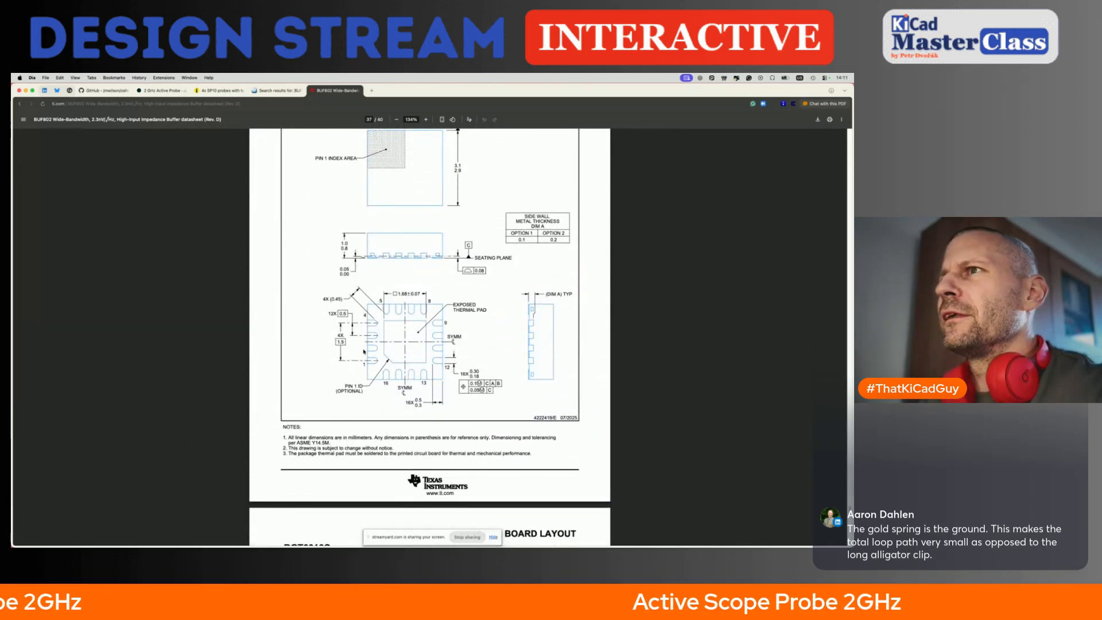
{"action": "scroll", "coordinate": [390, 342], "scroll_direction": "up", "scroll_amount": 3, "text": "ctrl"}
{"action": "scroll", "coordinate": [391, 342], "scroll_direction": "down", "scroll_amount": 10}
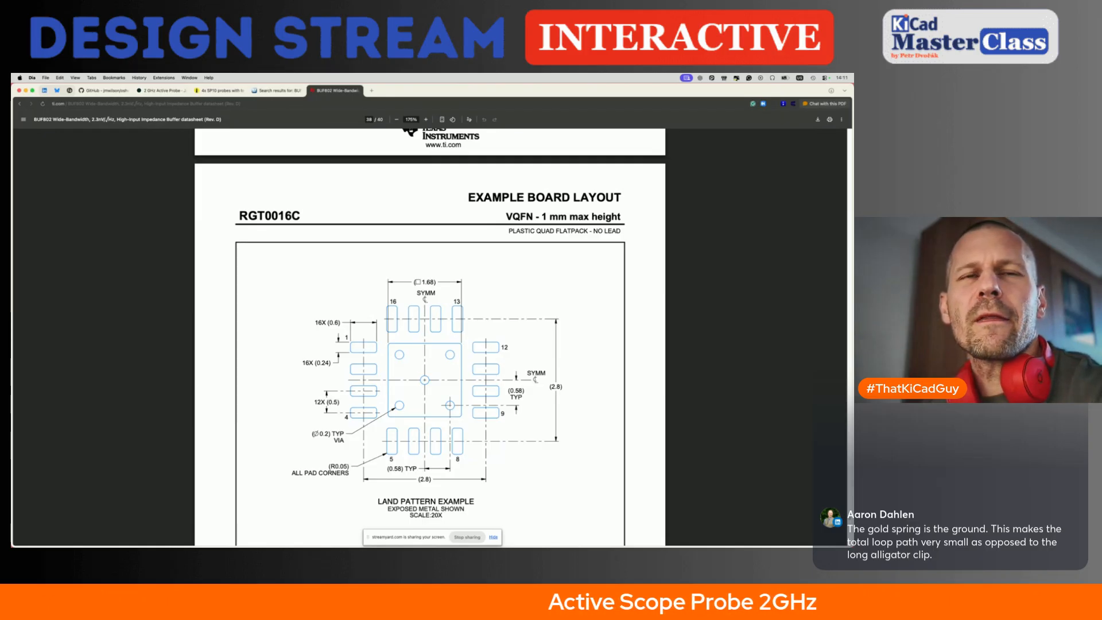
Step: Return to the schematic PDF in Preview and examine the first sheet's LTC3261 and TPS7A39 supply circuits and decoupling capacitors
{"action": "key", "text": "super+Tab"}
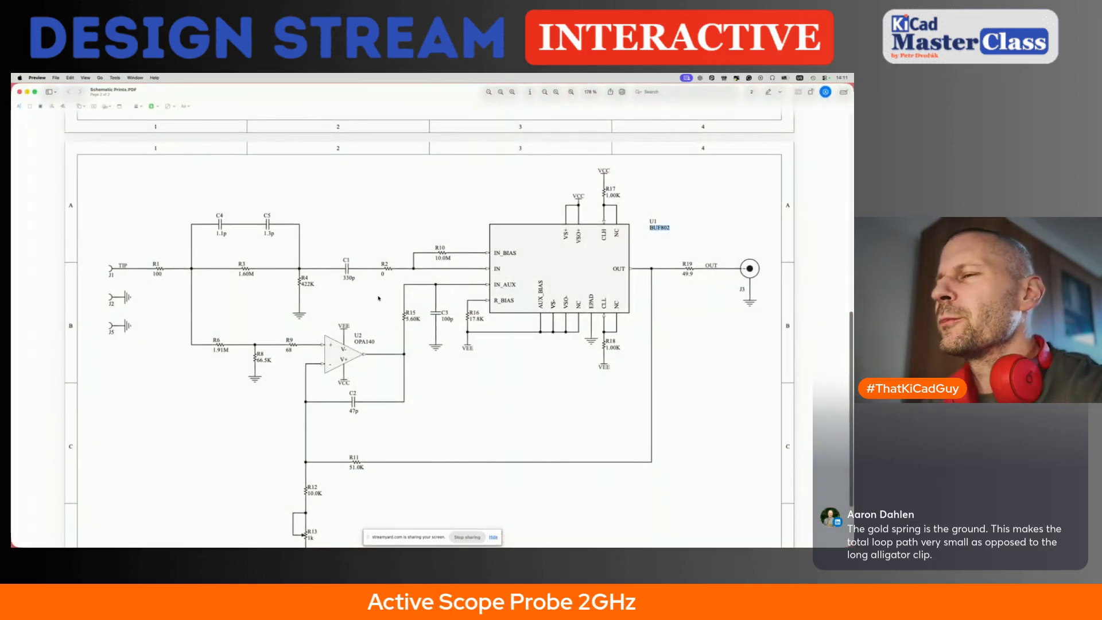
{"action": "scroll", "coordinate": [378, 297], "scroll_direction": "up", "scroll_amount": 15}
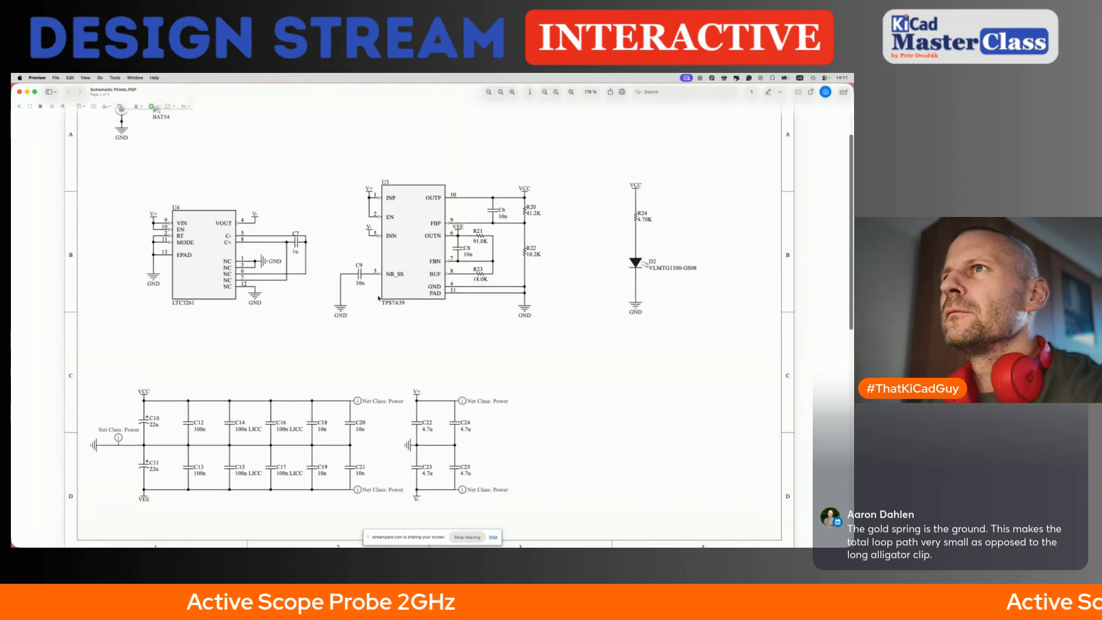
{"action": "scroll", "coordinate": [330, 471], "scroll_direction": "up", "scroll_amount": 2}
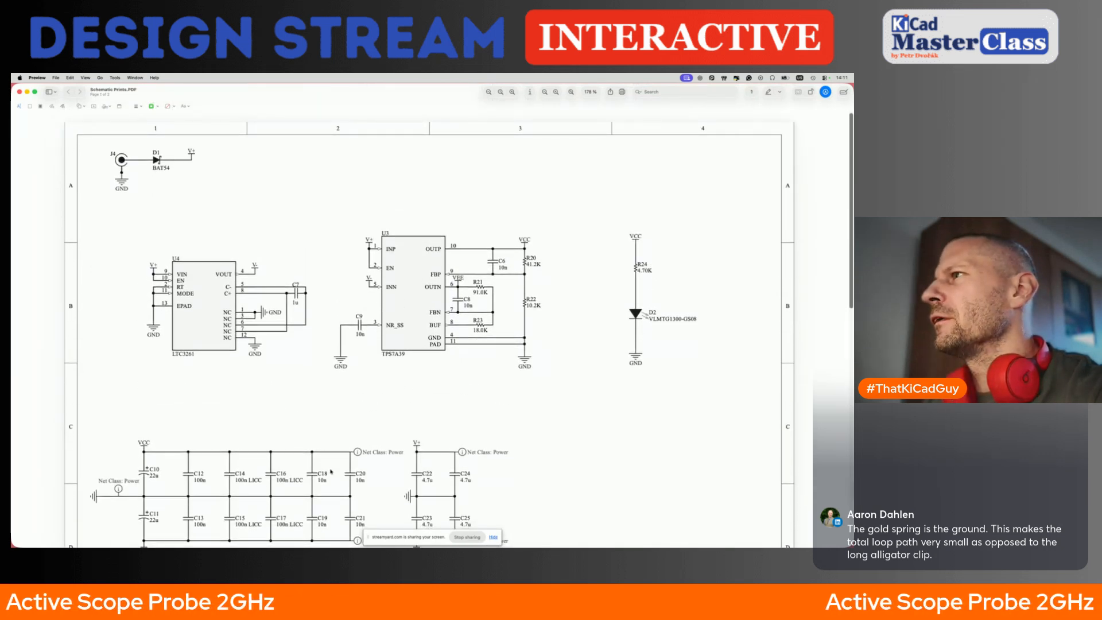
{"action": "scroll", "coordinate": [611, 424], "scroll_direction": "down", "scroll_amount": 3}
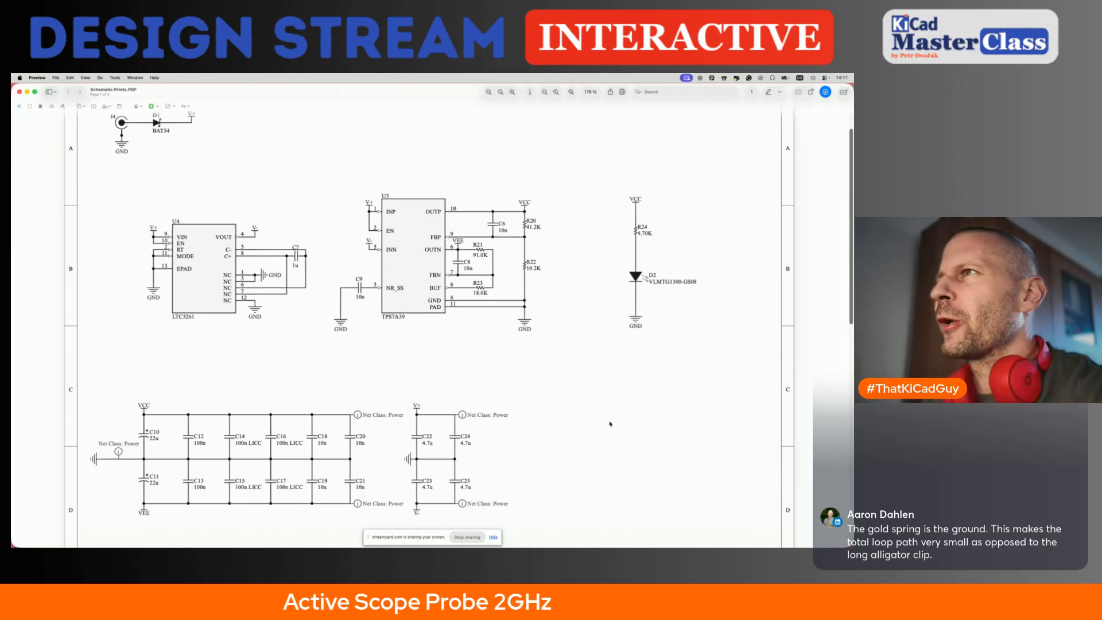
{"action": "right_click", "coordinate": [611, 424]}
{"action": "left_click", "coordinate": [541, 441]}
{"action": "scroll", "coordinate": [541, 442], "scroll_direction": "down", "scroll_amount": 5}
Step: Examine the probe input network, OPA140 feedback path and BUF802 output on the schematic's second sheet
{"action": "scroll", "coordinate": [541, 441], "scroll_direction": "down", "scroll_amount": 12}
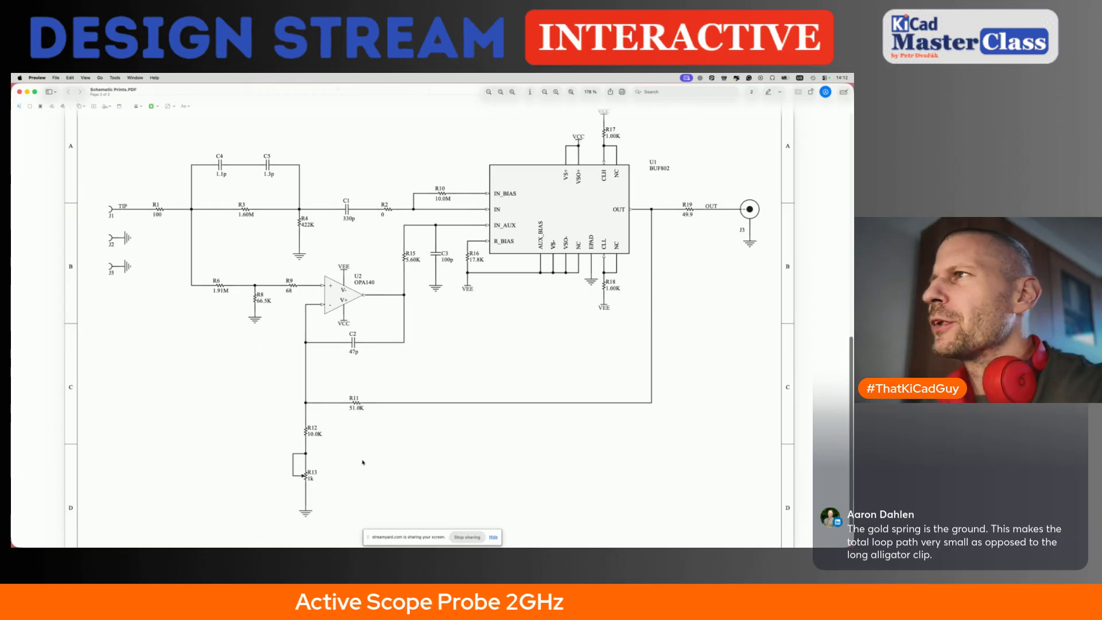
{"action": "scroll", "coordinate": [401, 402], "scroll_direction": "up", "scroll_amount": 4}
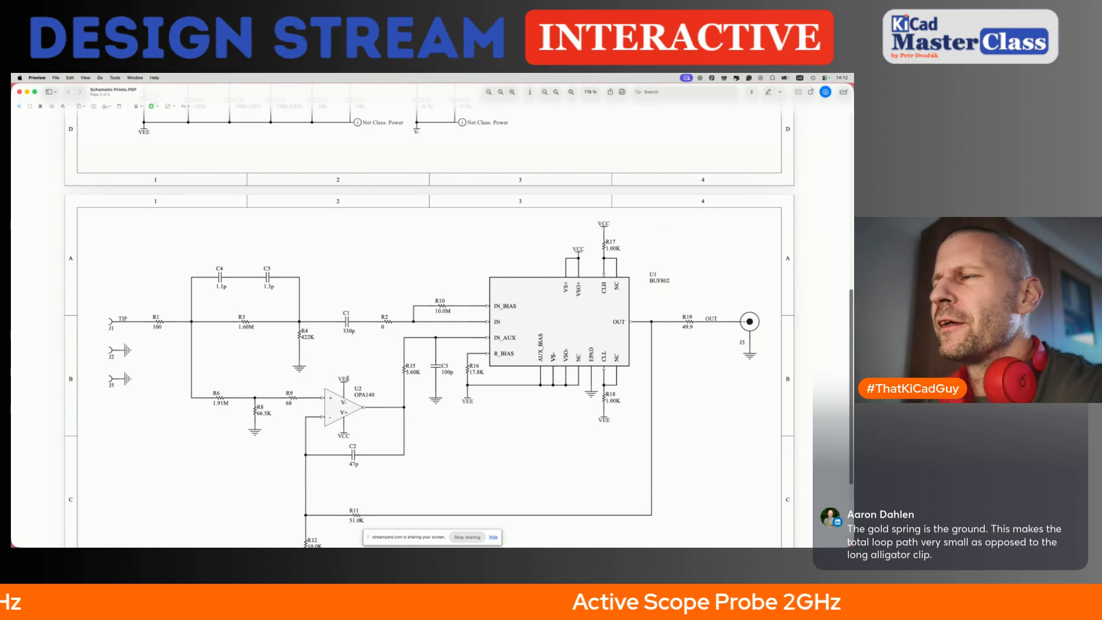
{"action": "scroll", "coordinate": [346, 379], "scroll_direction": "down", "scroll_amount": 2}
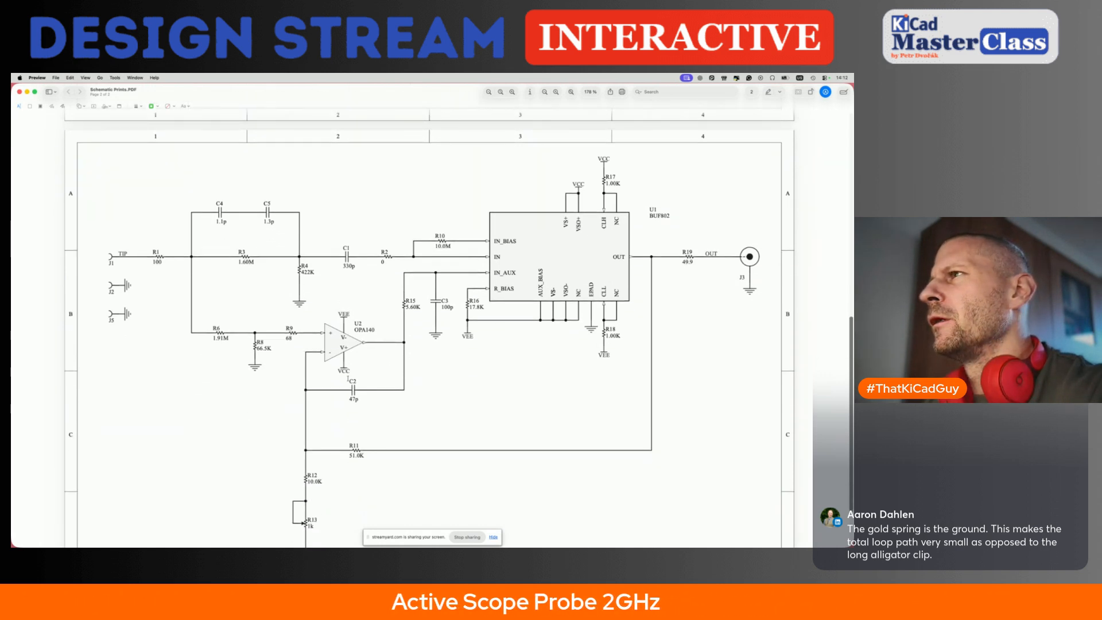
{"action": "scroll", "coordinate": [431, 337], "scroll_direction": "down", "scroll_amount": 2}
{"action": "scroll", "coordinate": [431, 337], "scroll_direction": "up", "scroll_amount": 5}
{"action": "scroll", "coordinate": [431, 337], "scroll_direction": "down", "scroll_amount": 4}
Step: Review the power supply circuits on the schematic's first sheet again
{"action": "scroll", "coordinate": [431, 337], "scroll_direction": "up", "scroll_amount": 10}
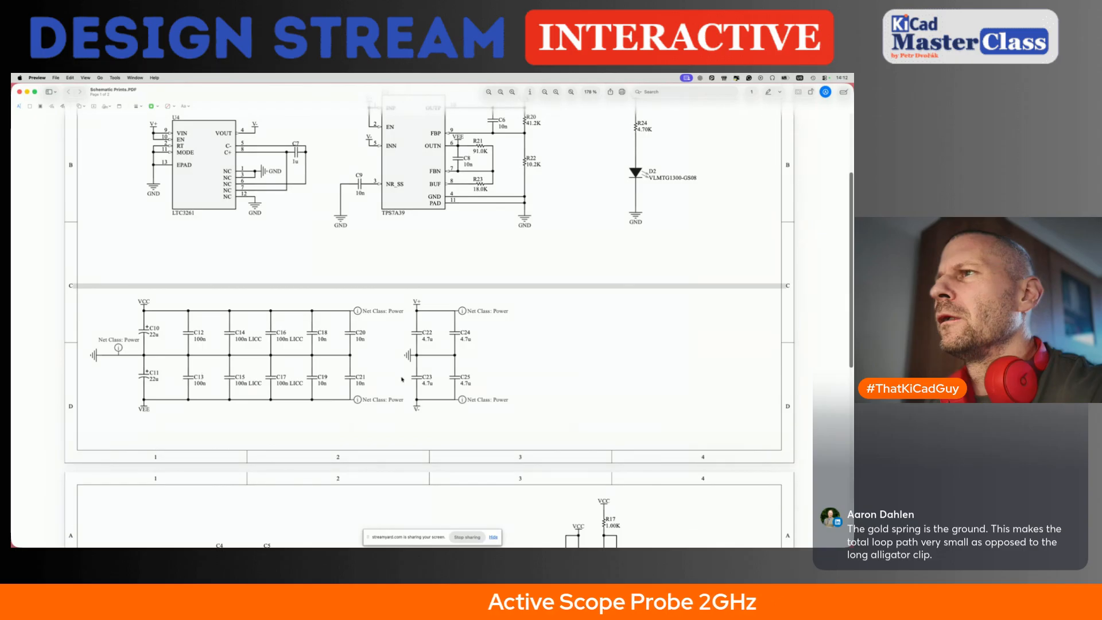
{"action": "scroll", "coordinate": [403, 379], "scroll_direction": "up", "scroll_amount": 4}
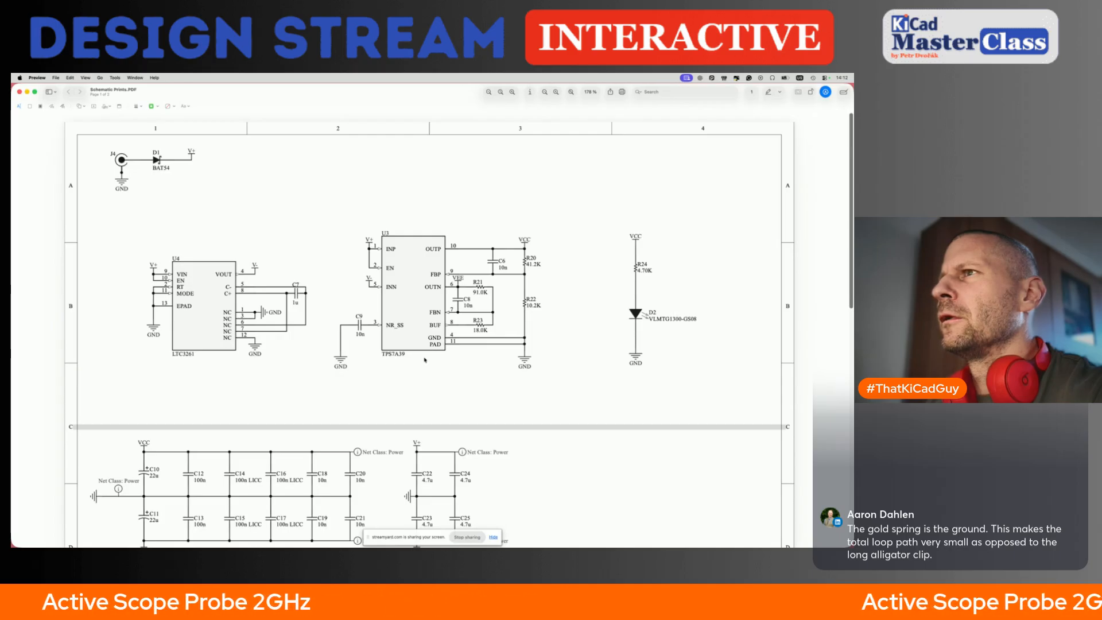
{"action": "left_click", "coordinate": [425, 302]}
{"action": "left_click", "coordinate": [328, 233]}
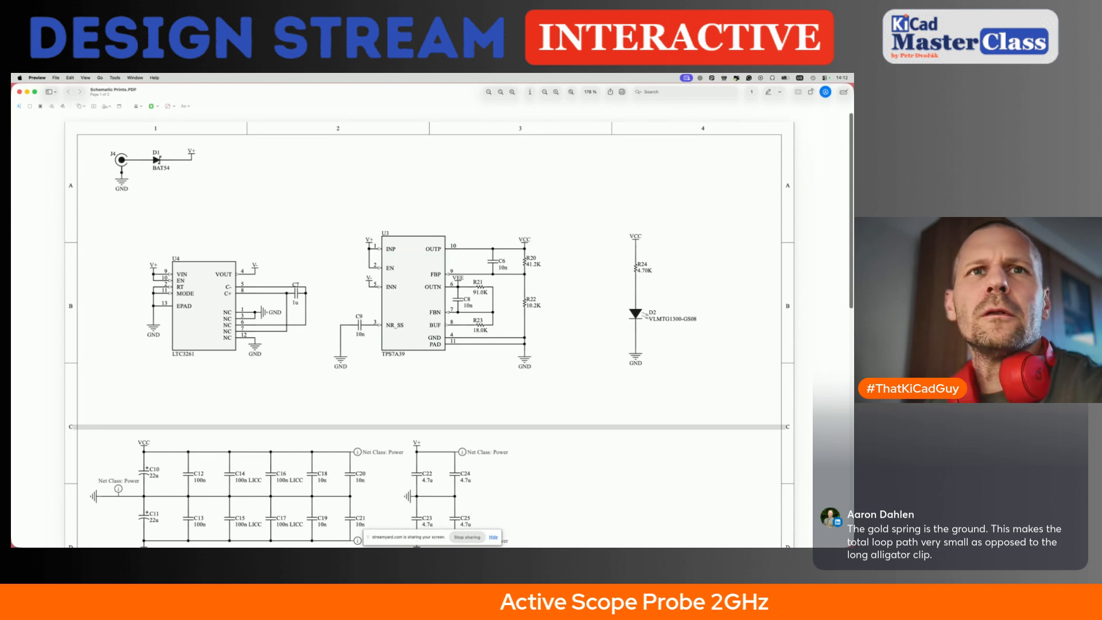
Step: Switch to Finder, preview Bill of Materials-Probe.xlsx in the mfg folder and open it with Numbers
{"action": "key", "text": "super+Tab"}
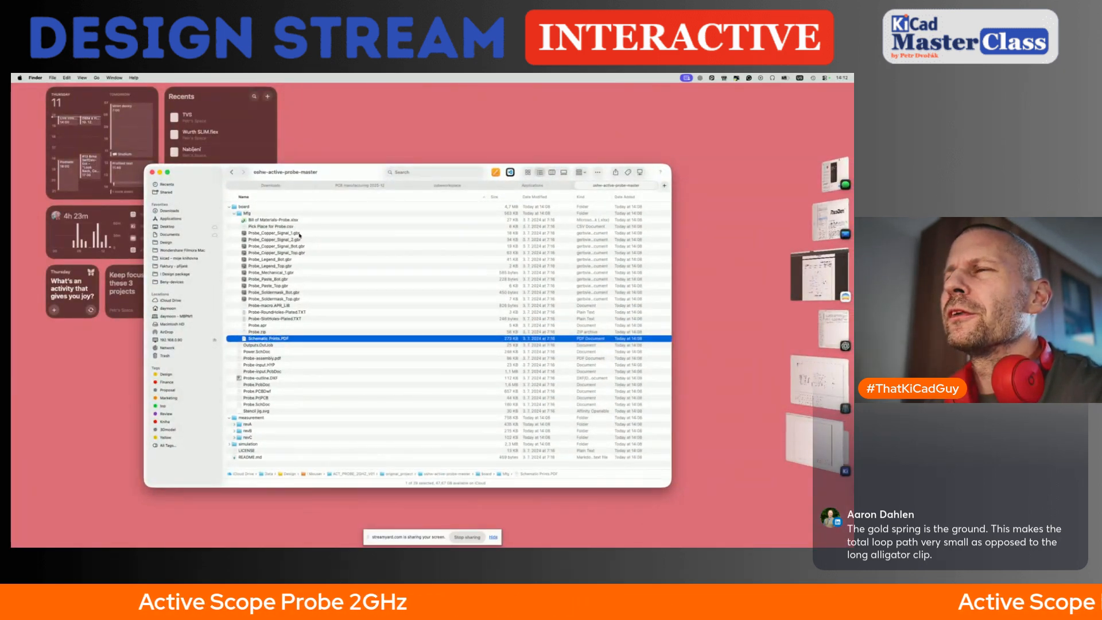
{"action": "left_click", "coordinate": [275, 220]}
{"action": "key", "text": "space"}
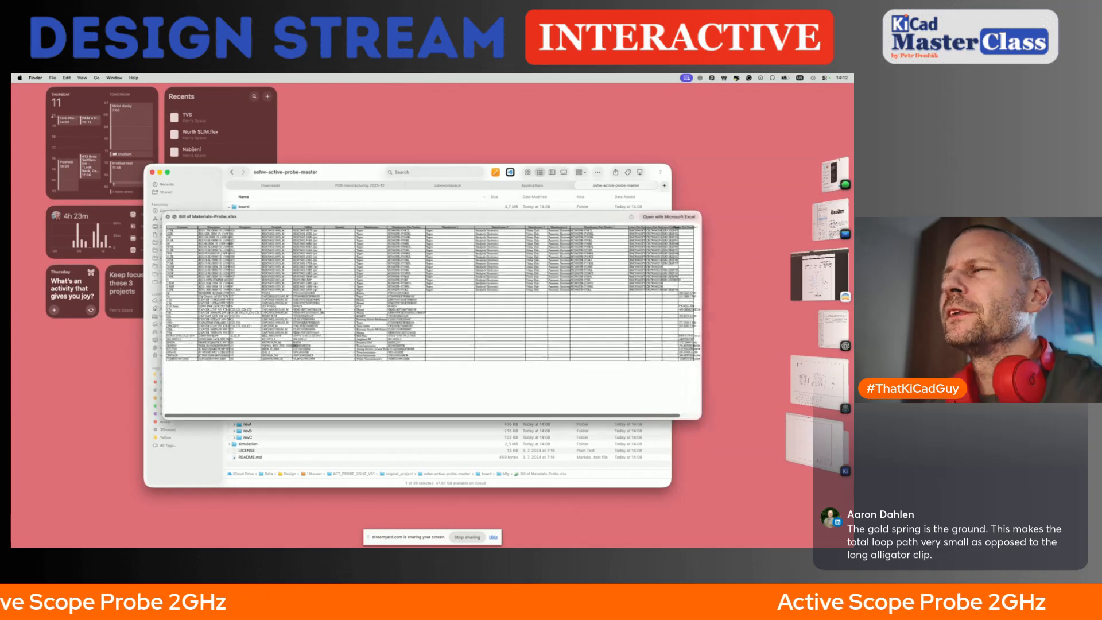
{"action": "key", "text": "space"}
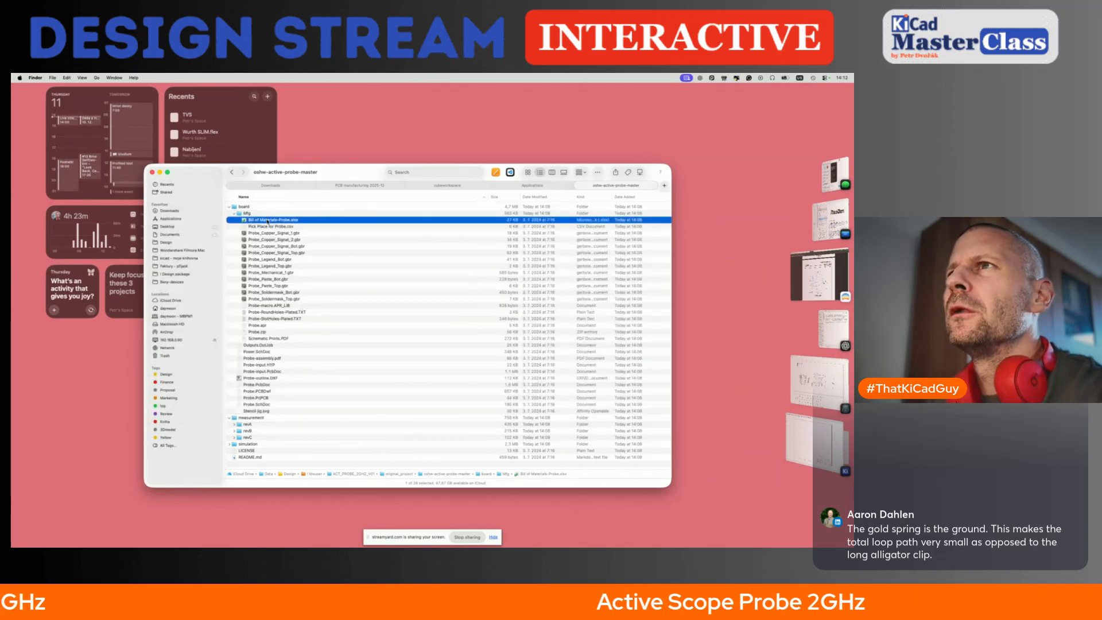
{"action": "right_click", "coordinate": [268, 221]}
{"action": "mouse_move", "coordinate": [358, 232]}
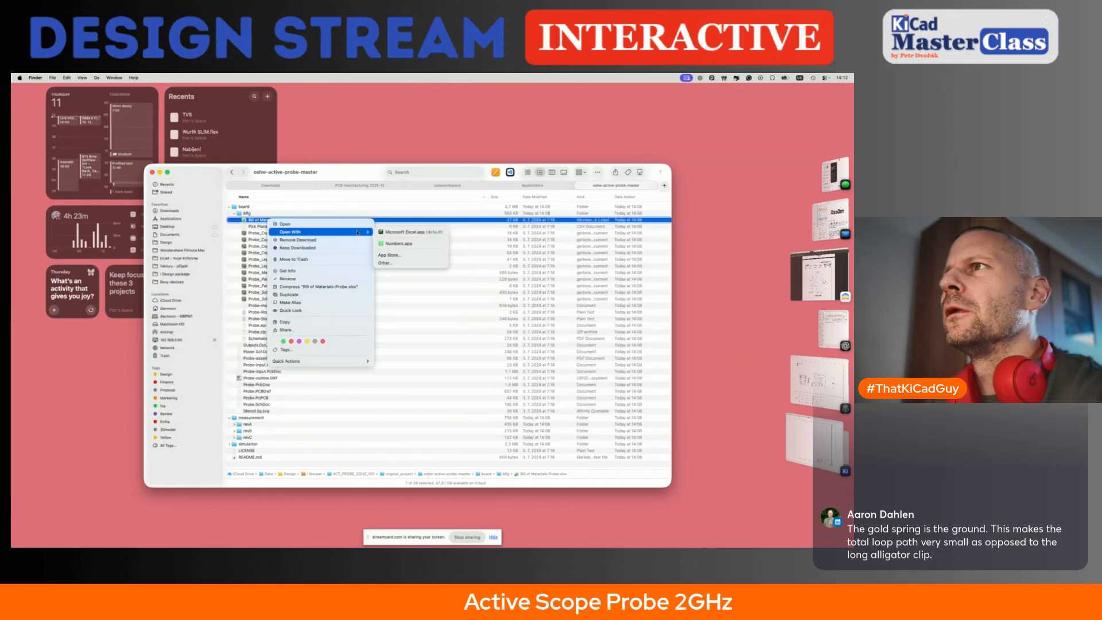
{"action": "left_click", "coordinate": [407, 244]}
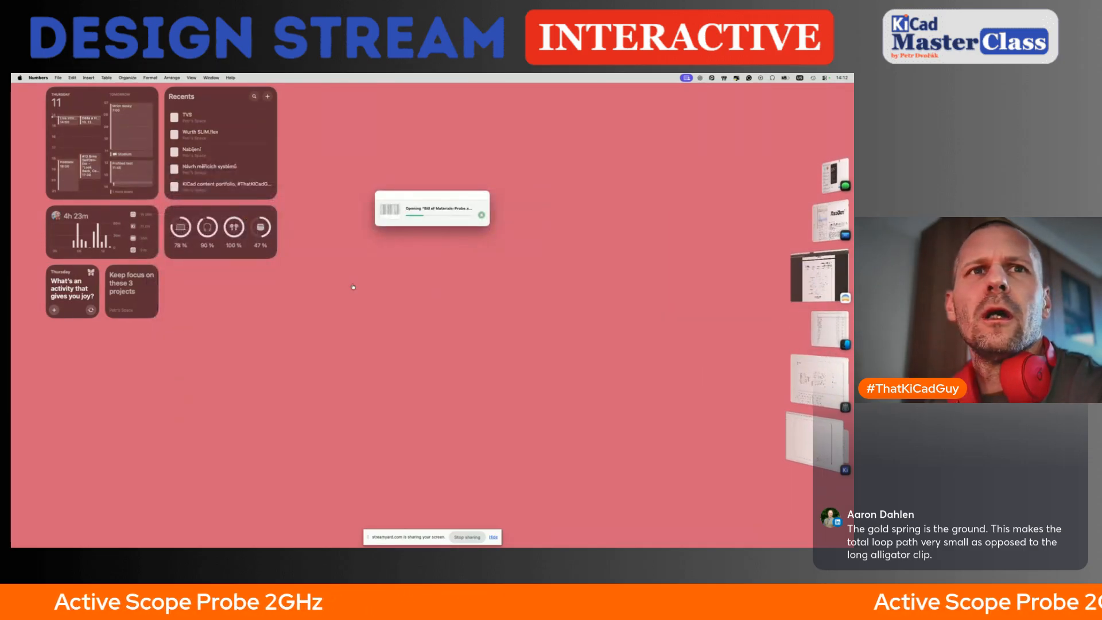
Step: Switch to the Bill of Materials-Probe spreadsheet in Numbers and dismiss its compatibility notice
{"action": "key", "text": "super+Tab"}
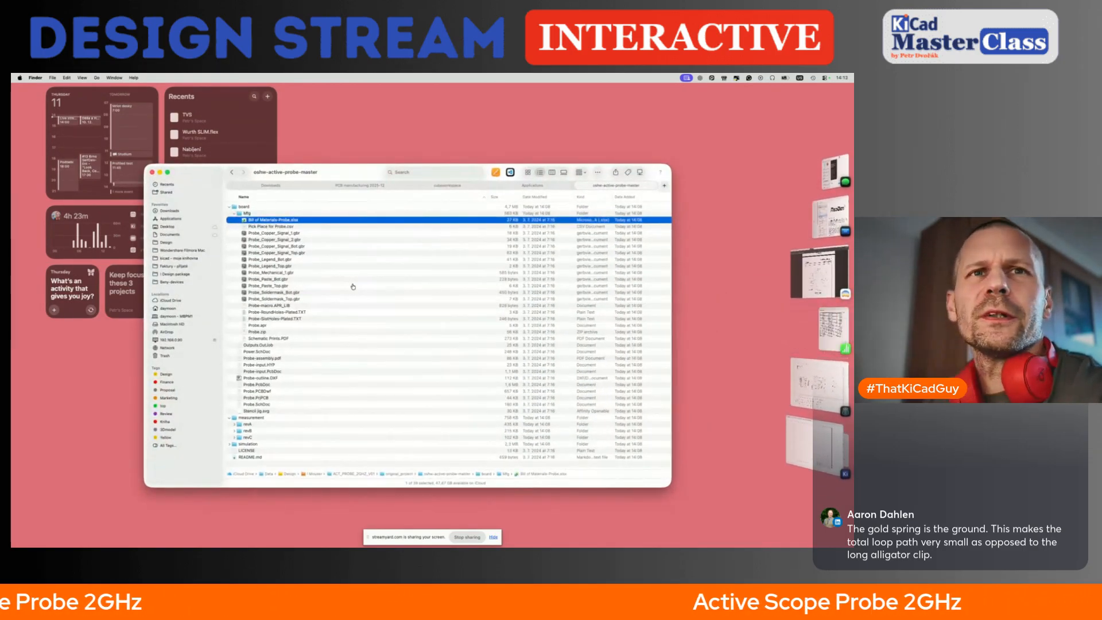
{"action": "key", "text": "super+Tab"}
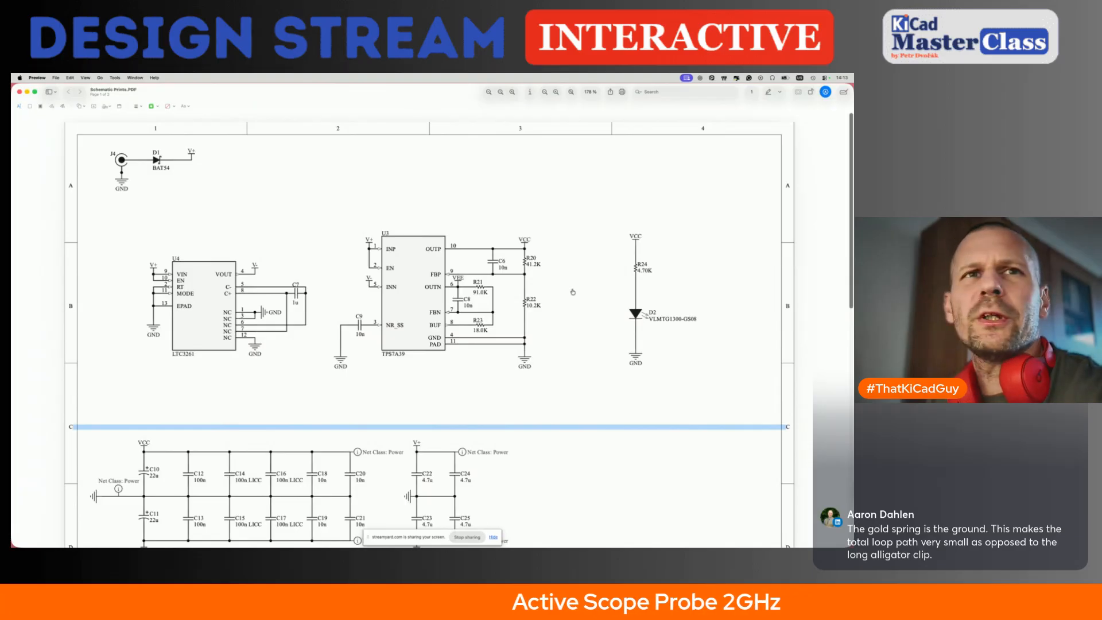
{"action": "key", "text": "super+Tab"}
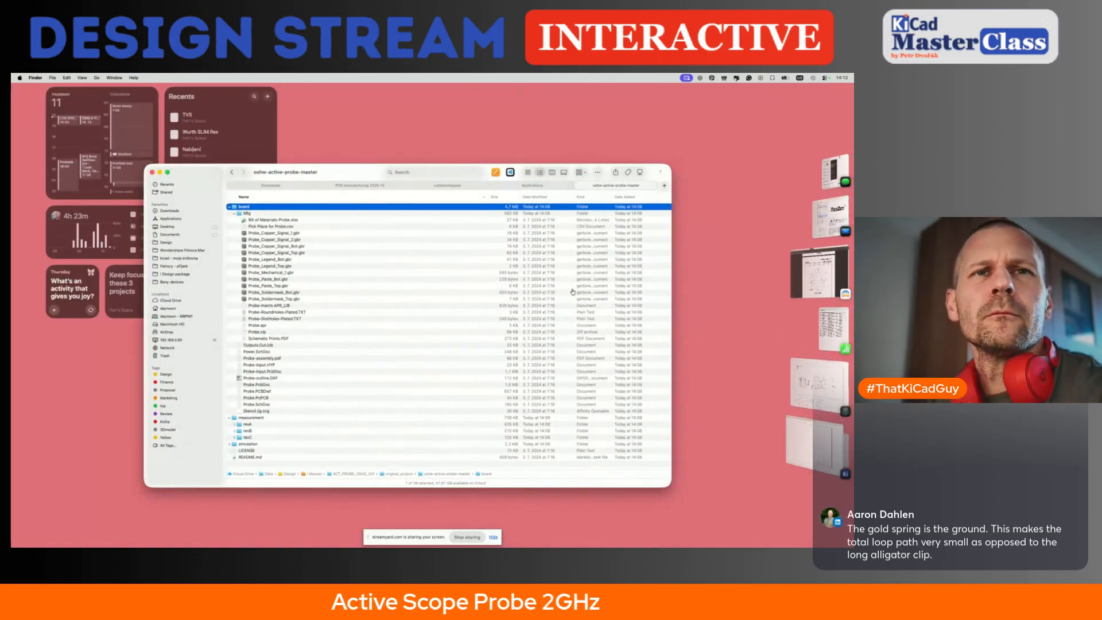
{"action": "key", "text": "super+Tab"}
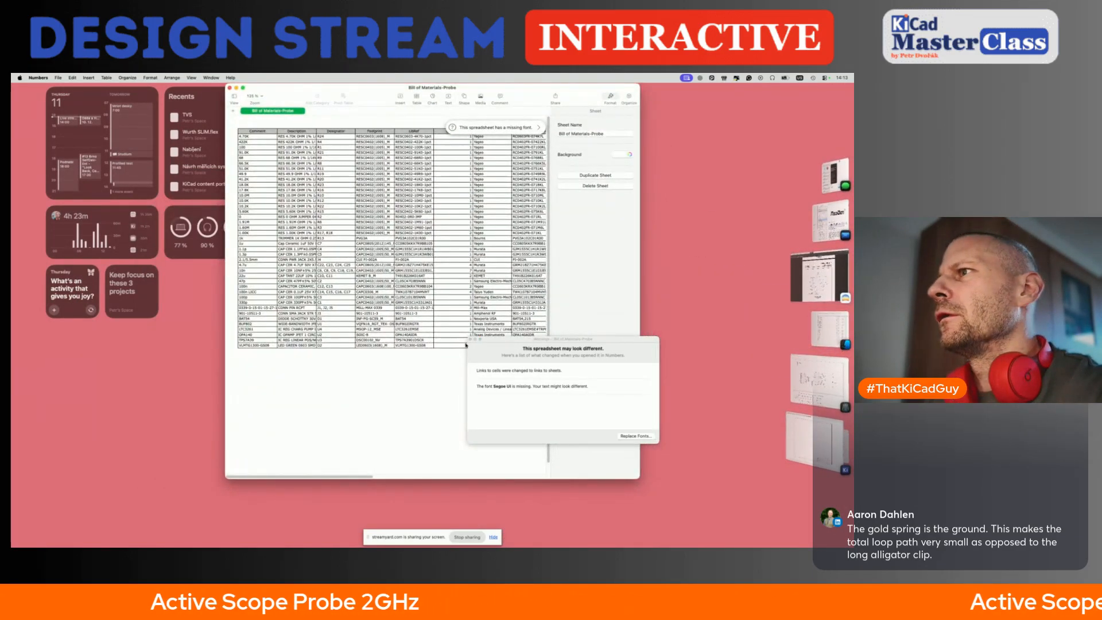
{"action": "left_click", "coordinate": [470, 339]}
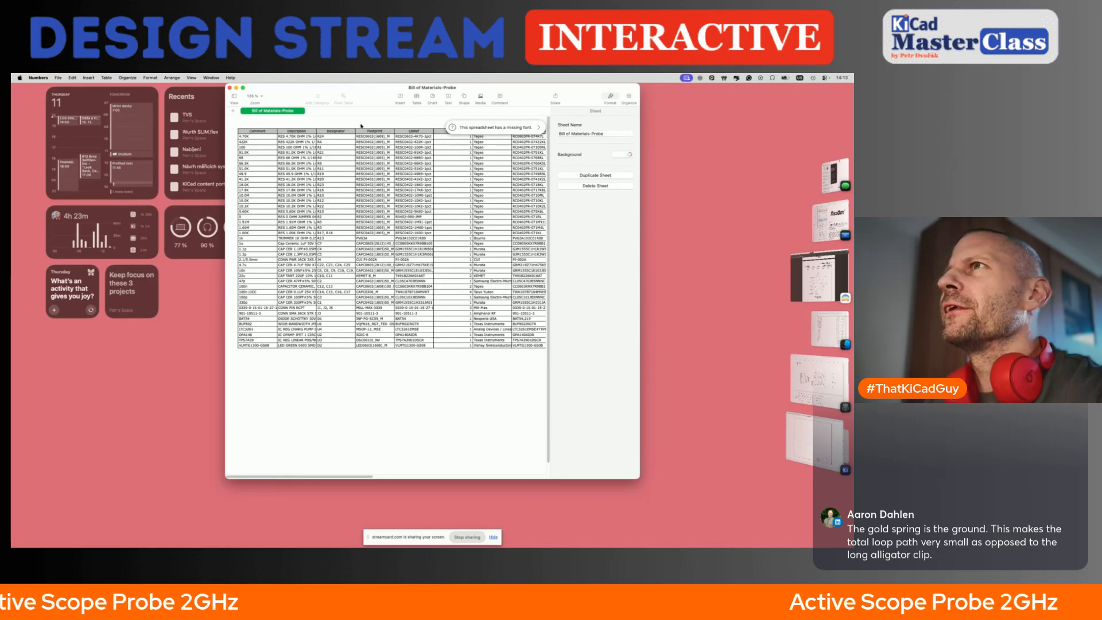
Step: Enlarge the bill of materials spreadsheet and select the TPS7A3901DSCR entry in the LibRef column
{"action": "double_click", "coordinate": [374, 88]}
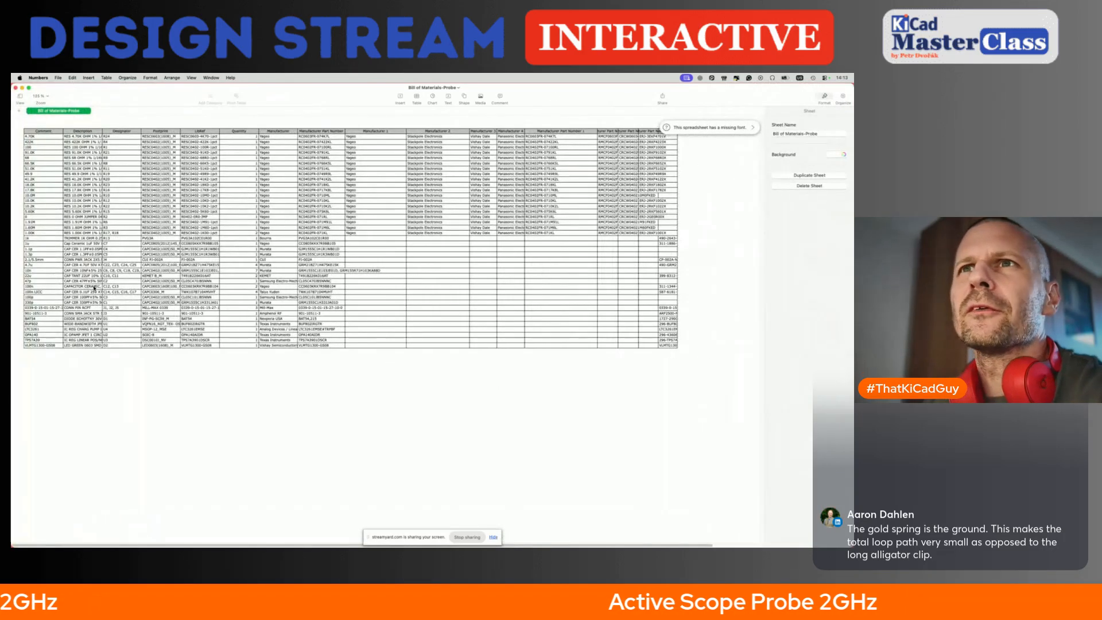
{"action": "left_click", "coordinate": [111, 297]}
{"action": "scroll", "coordinate": [115, 336], "scroll_direction": "up", "scroll_amount": 4}
{"action": "scroll", "coordinate": [117, 344], "scroll_direction": "down", "scroll_amount": 2}
{"action": "scroll", "coordinate": [166, 381], "scroll_direction": "left", "scroll_amount": 1}
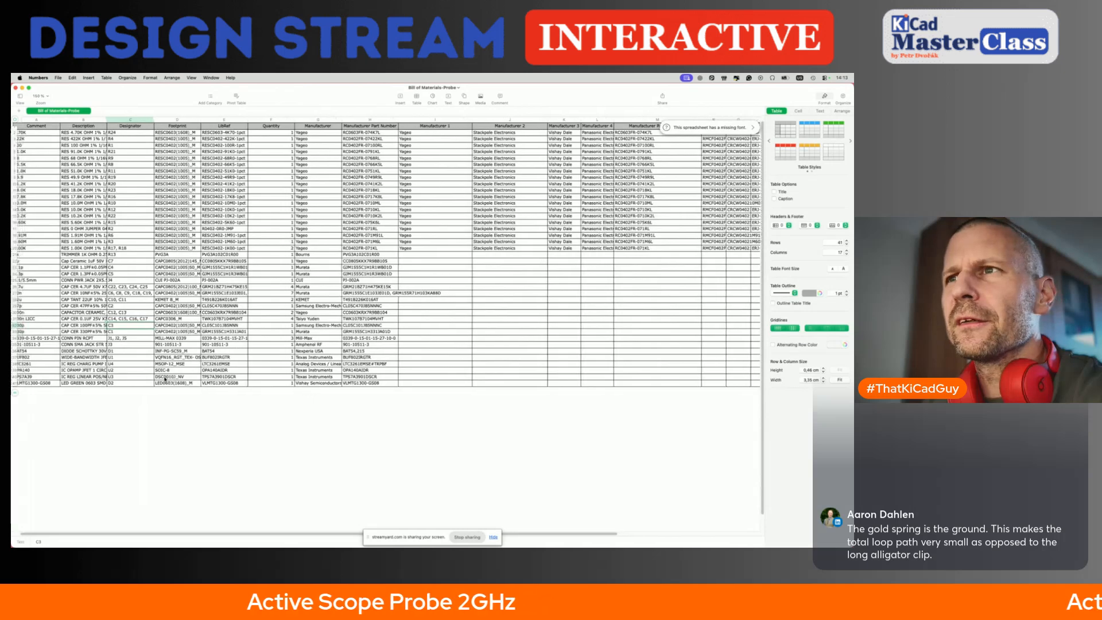
{"action": "left_click", "coordinate": [226, 378]}
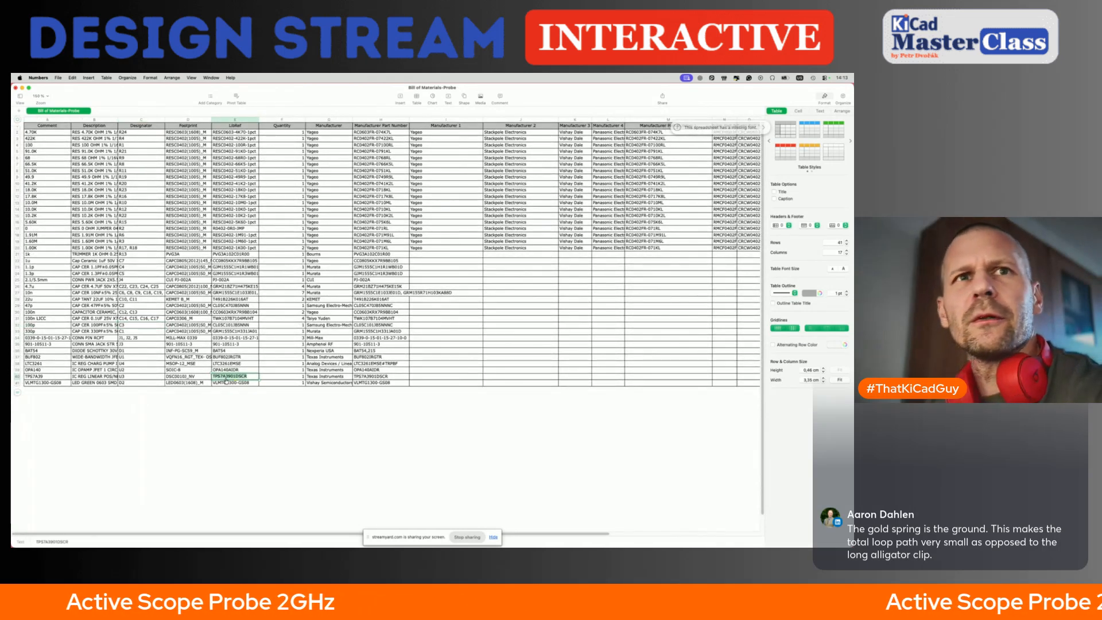
Step: Switch to the Dia browser and search Mouser for TPS7A3901DSCR to check its availability
{"action": "key", "text": "super+Tab"}
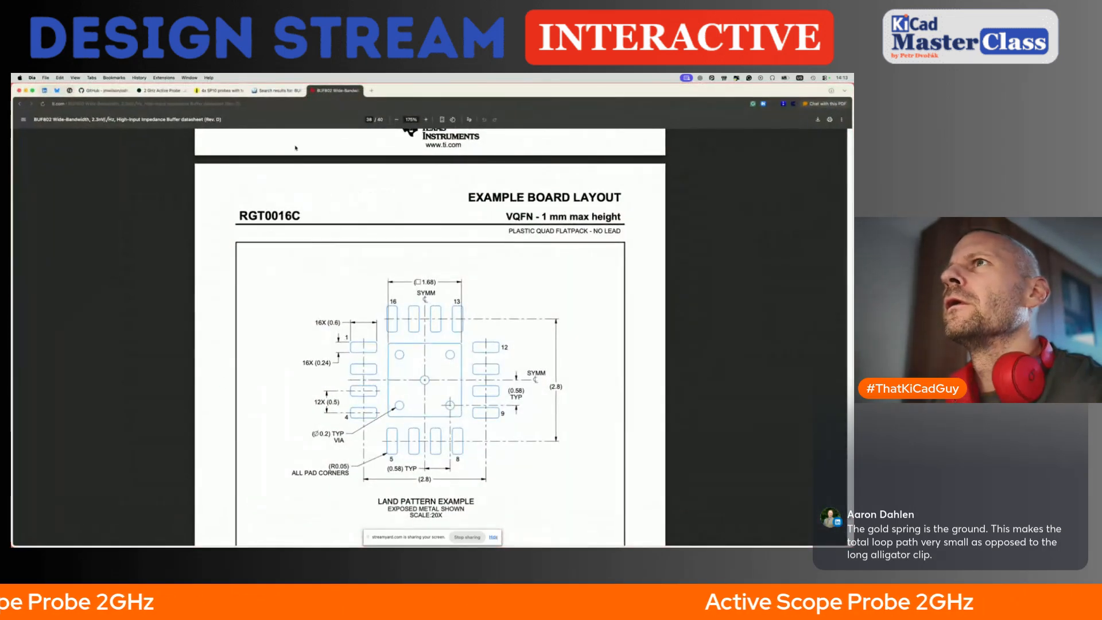
{"action": "left_click", "coordinate": [276, 92]}
{"action": "left_click_drag", "start_coordinate": [325, 247], "coordinate": [360, 447]}
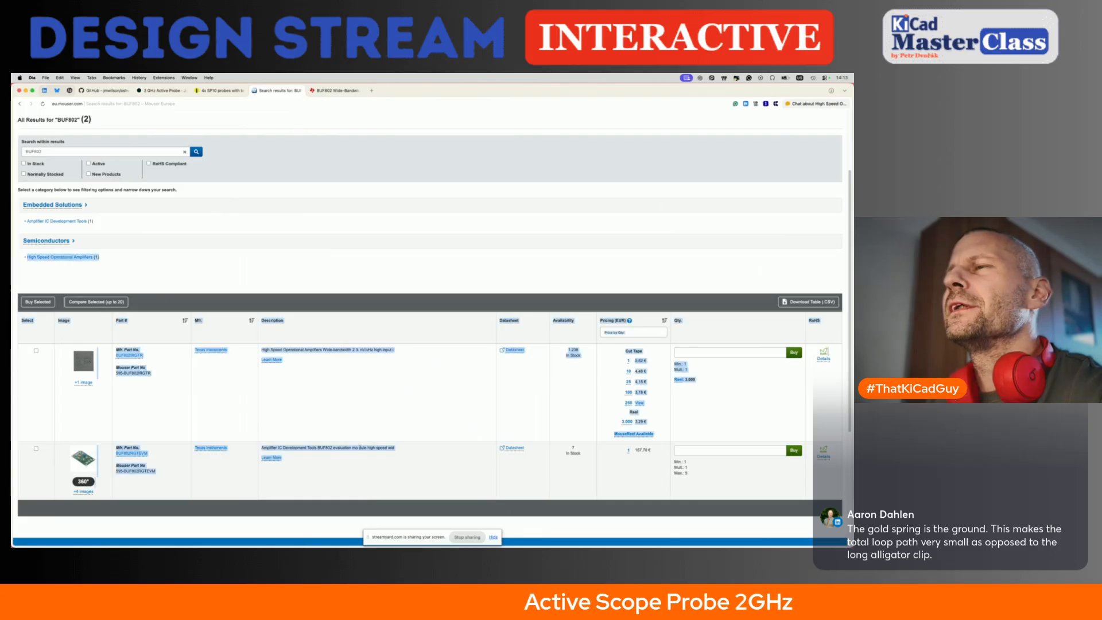
{"action": "left_click", "coordinate": [386, 253]}
{"action": "scroll", "coordinate": [386, 253], "scroll_direction": "up", "scroll_amount": 3}
{"action": "left_click", "coordinate": [419, 130]}
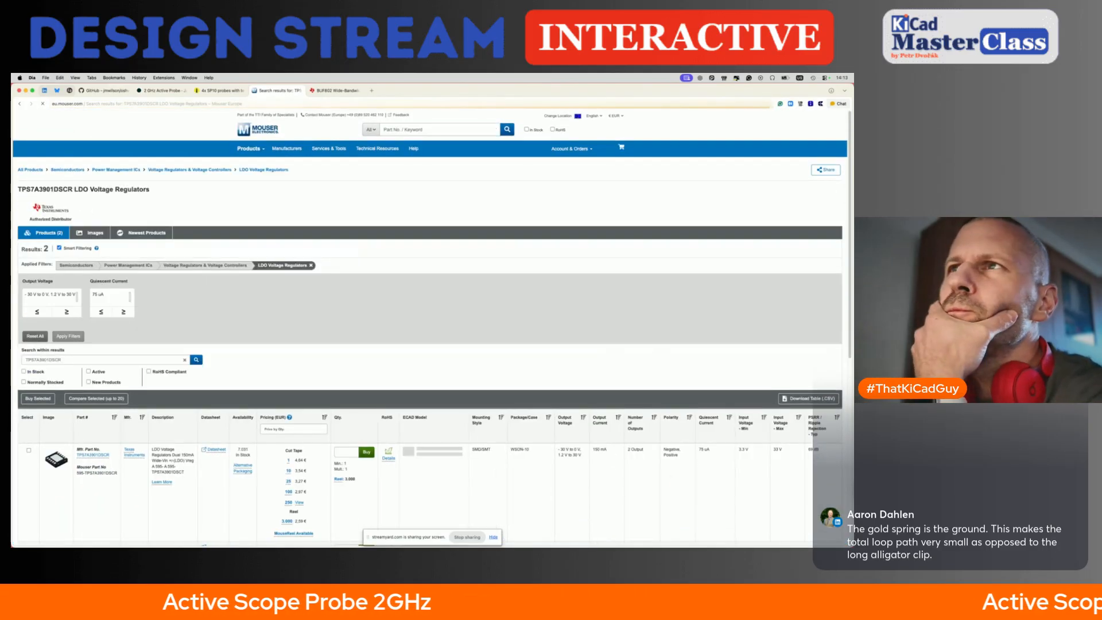
{"action": "scroll", "coordinate": [234, 348], "scroll_direction": "down", "scroll_amount": 2}
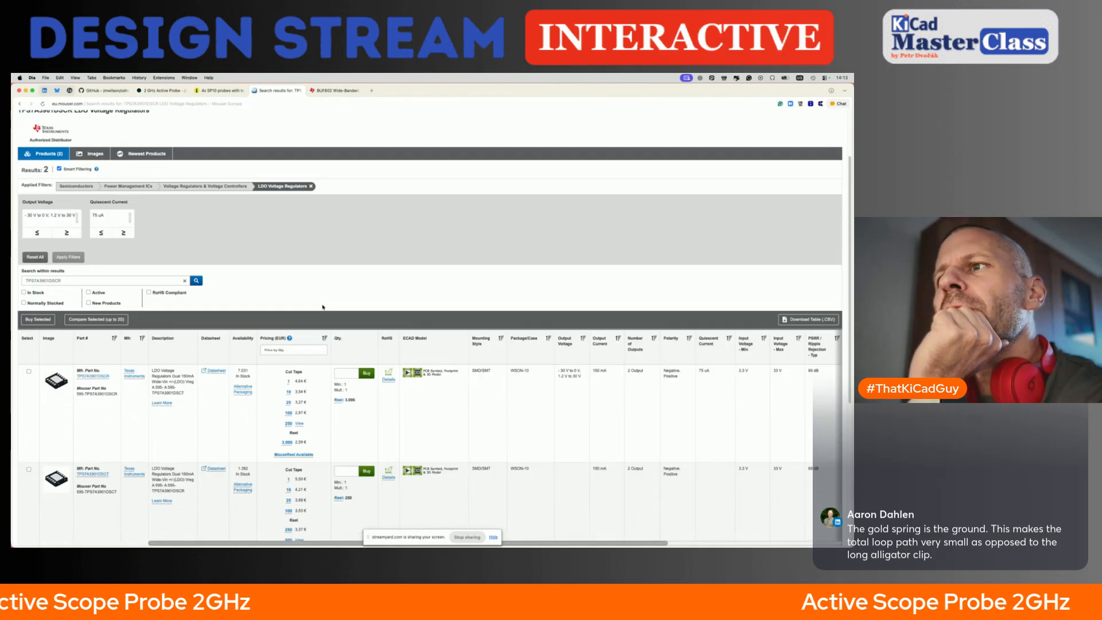
Step: Open the TPS7A3901DSCR datasheet and compare its Powering the Signal Chain circuit with the power supply schematic in Preview
{"action": "left_click", "coordinate": [215, 371]}
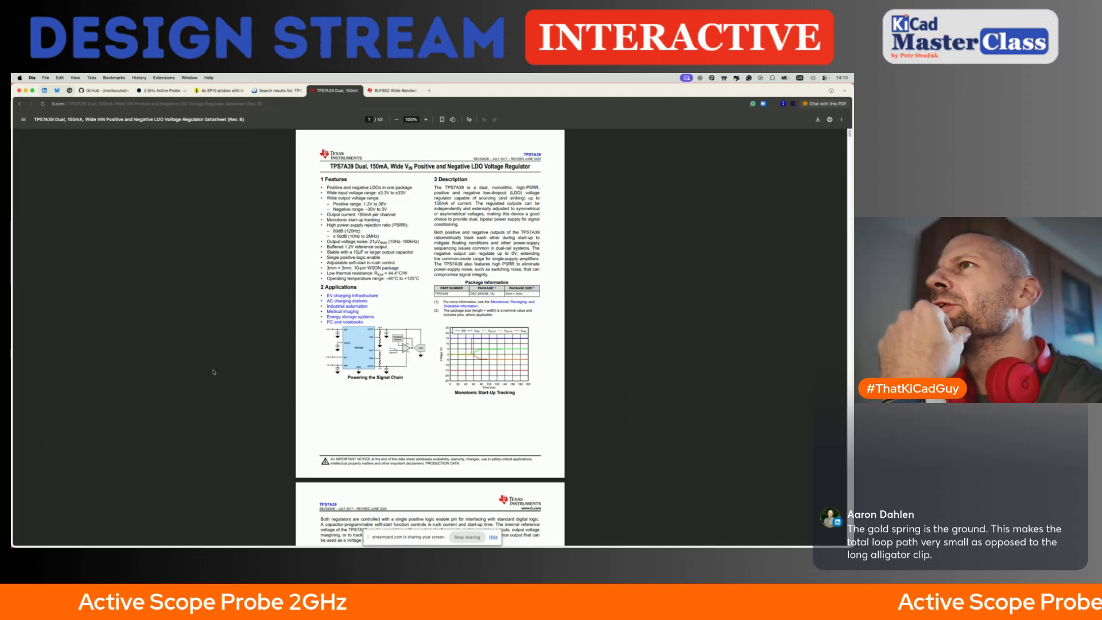
{"action": "scroll", "coordinate": [325, 379], "scroll_direction": "up", "scroll_amount": 3, "text": "ctrl"}
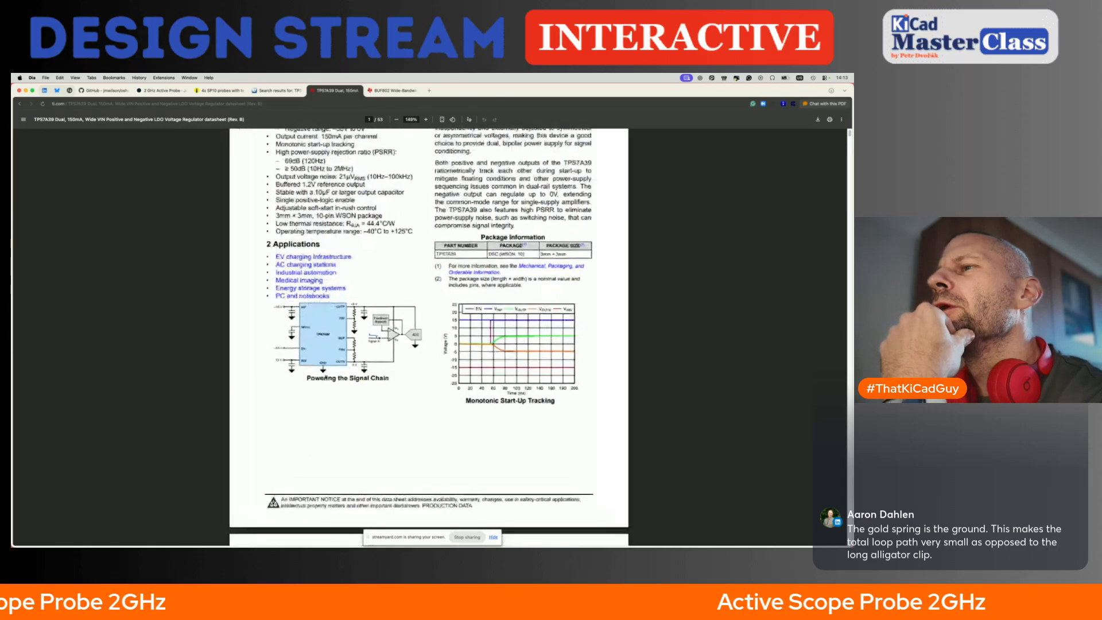
{"action": "scroll", "coordinate": [326, 379], "scroll_direction": "up", "scroll_amount": 4, "text": "ctrl"}
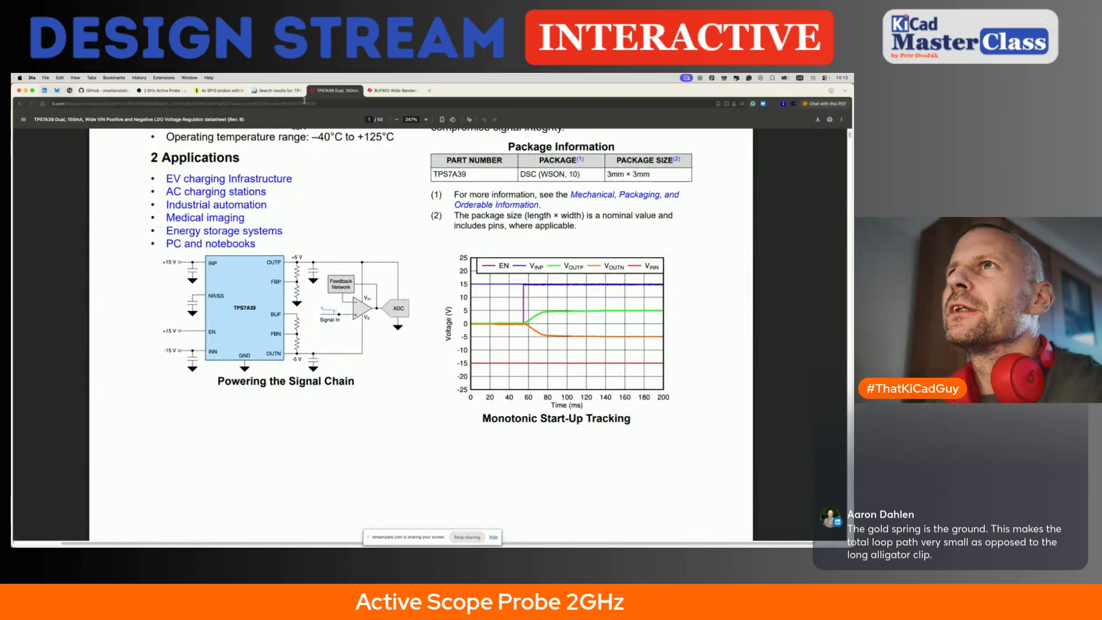
{"action": "key", "text": "super+Tab"}
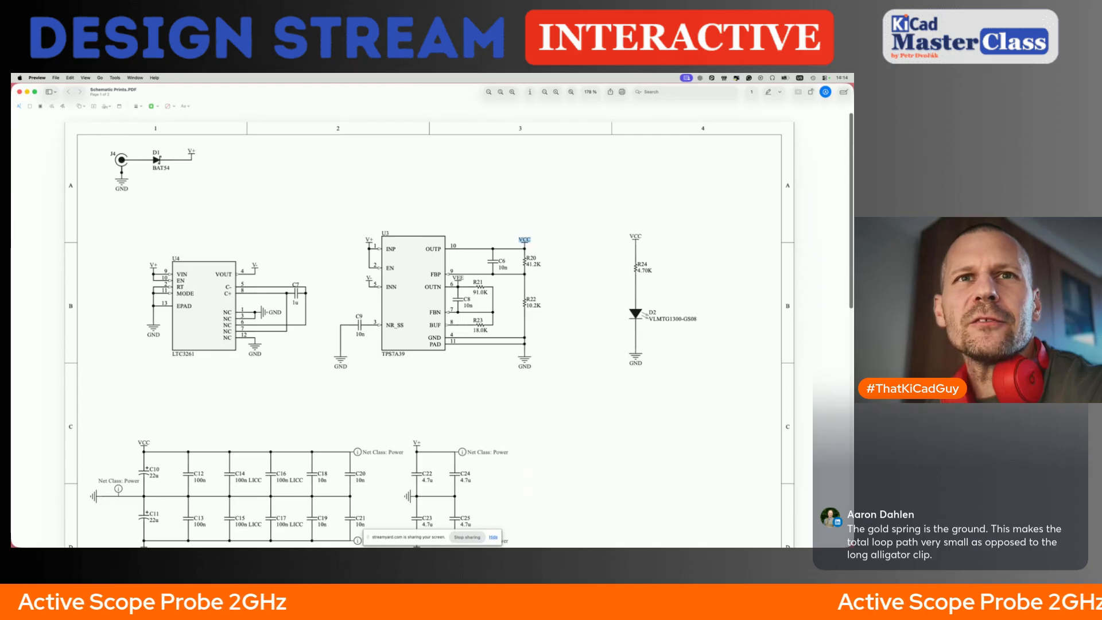
{"action": "key", "text": "super+Tab"}
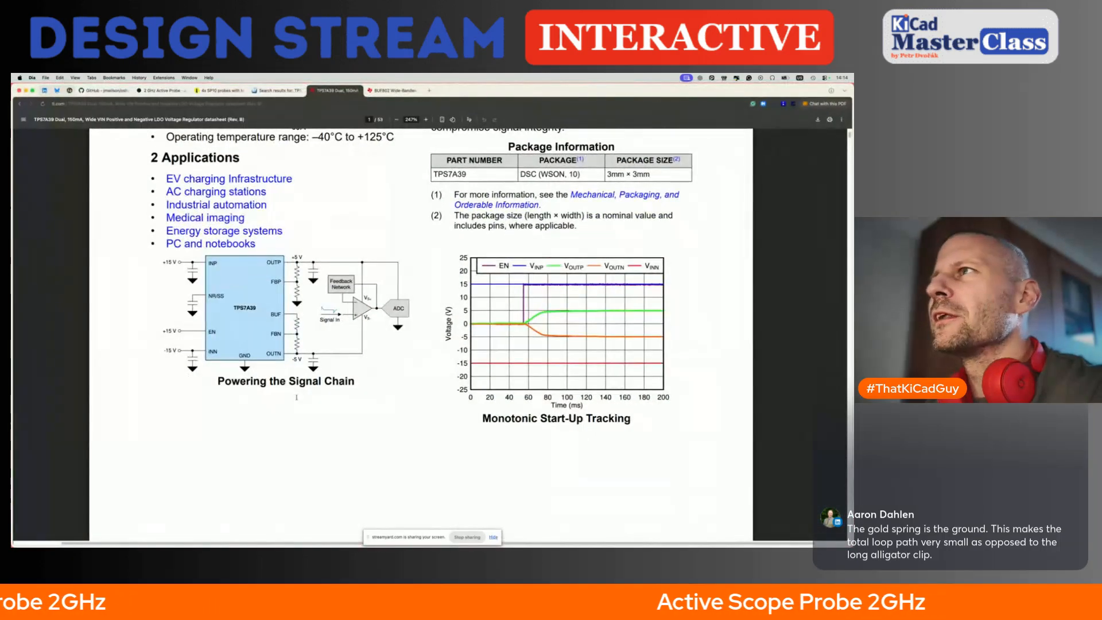
{"action": "scroll", "coordinate": [296, 396], "scroll_direction": "up", "scroll_amount": 2}
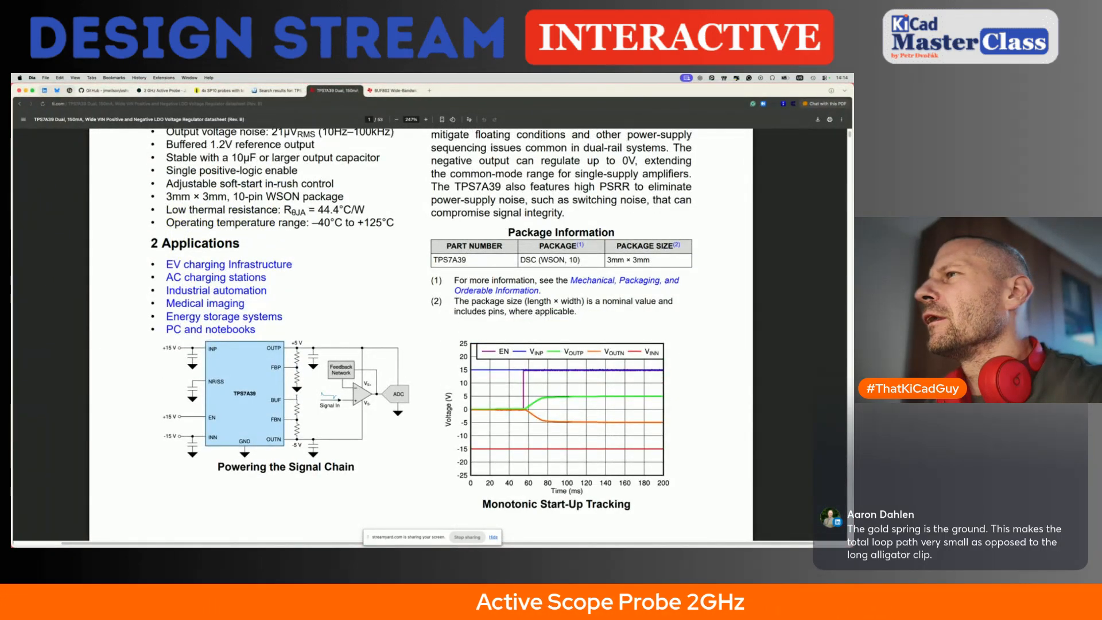
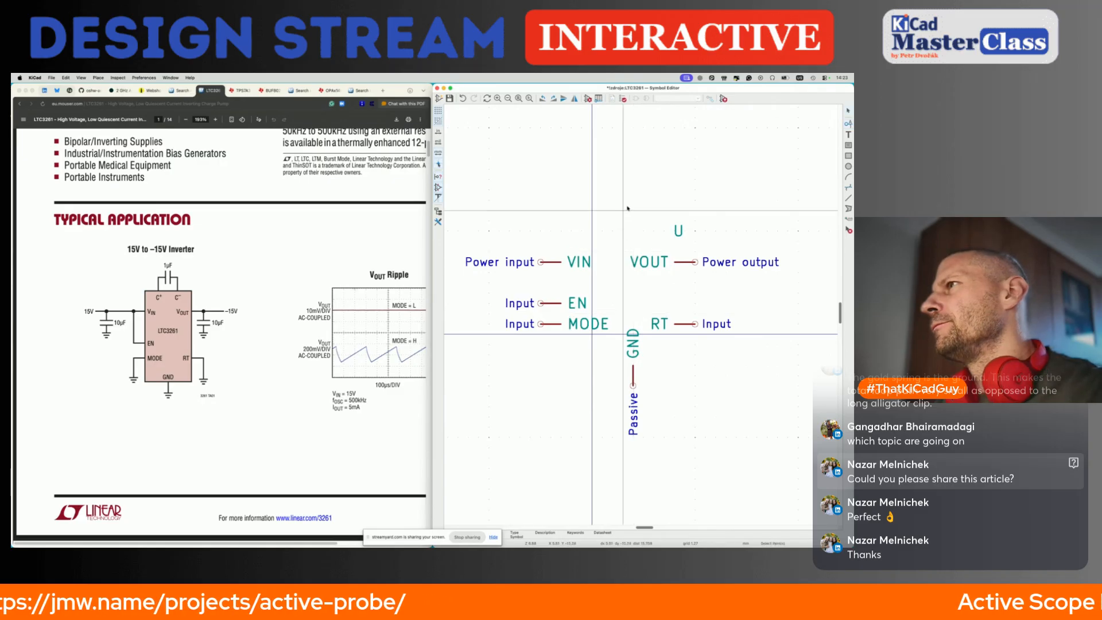
Step: Shift the LTC3261 symbol's VOUT and RT pins one grid step outward and add a downward-facing passive V+ pin above VIN
{"action": "key", "text": "m"}
{"action": "left_click", "coordinate": [827, 355]}
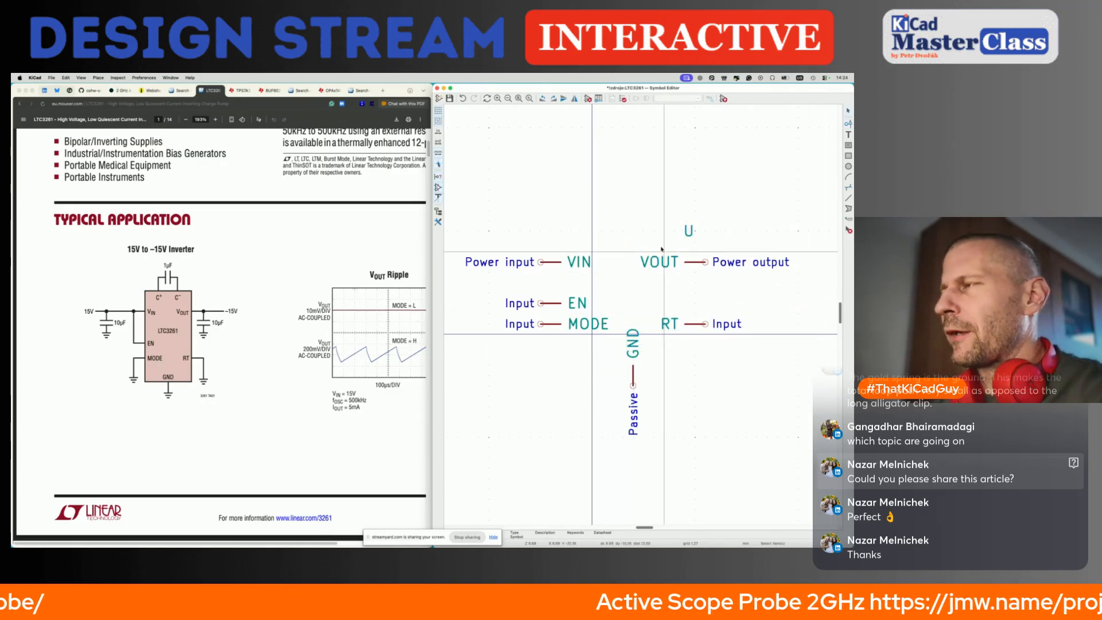
{"action": "type", "text": "pVn"}
{"action": "key", "text": "BackSpace"}
{"action": "type", "text": "+"}
{"action": "key", "text": "Tab"}
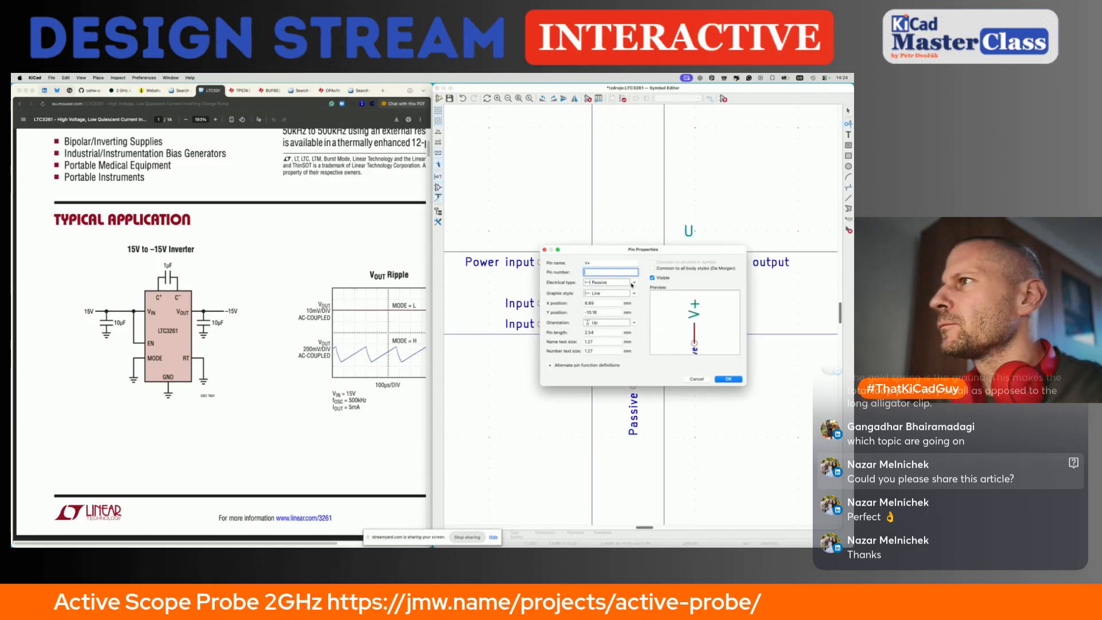
{"action": "left_click", "coordinate": [727, 379]}
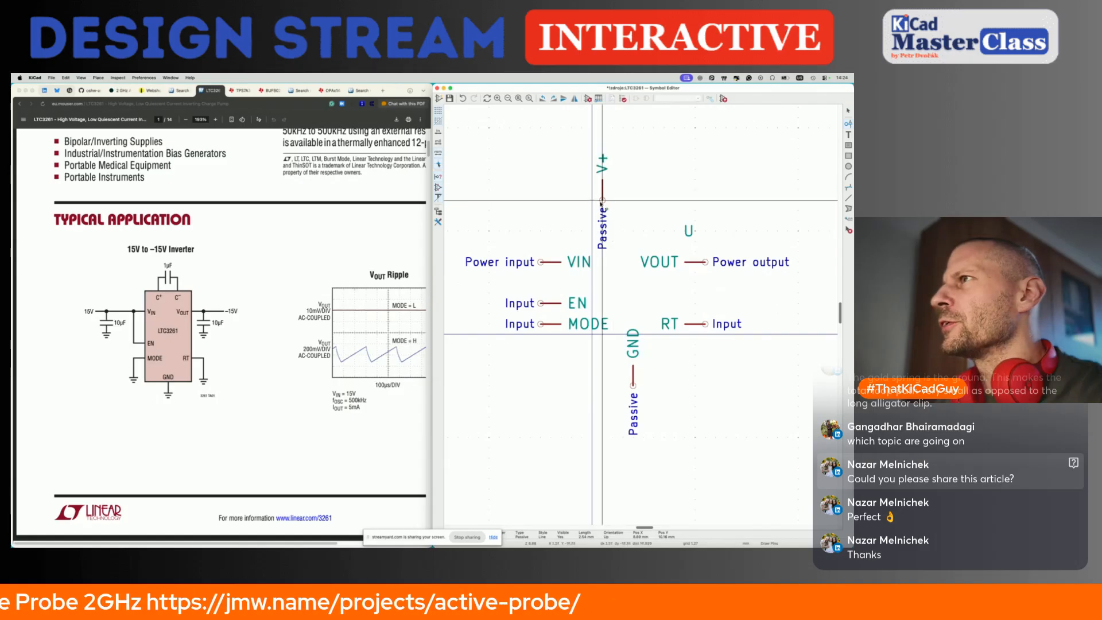
{"action": "left_click", "coordinate": [602, 190]}
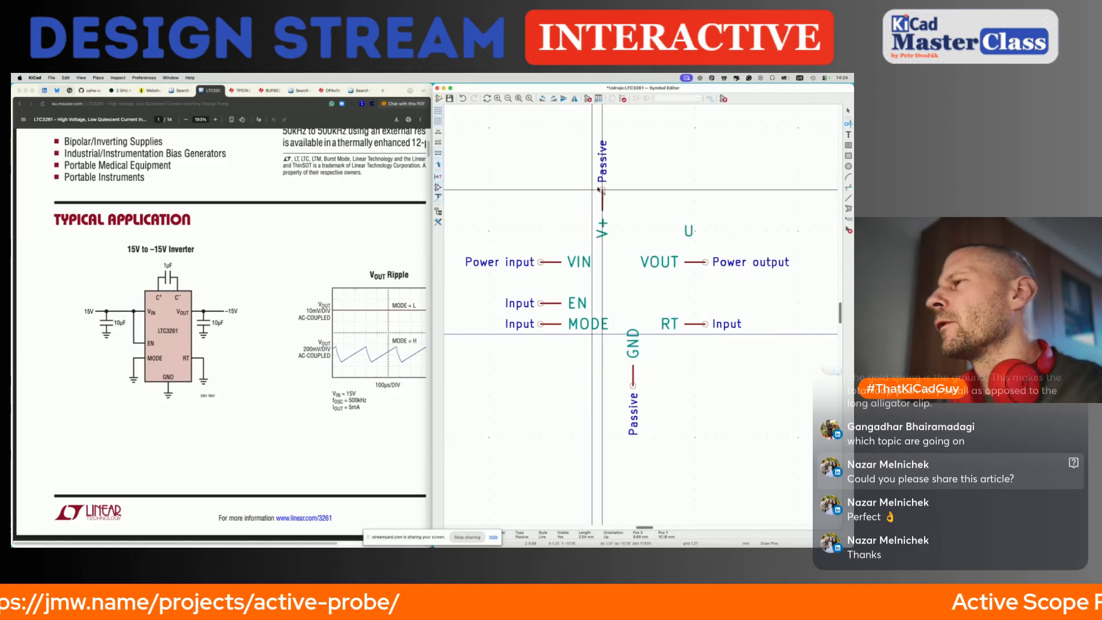
Step: Add a passive V- pin level with the V+ pin above VOUT and save the symbol
{"action": "left_click", "coordinate": [637, 196]}
{"action": "type", "text": "V-"}
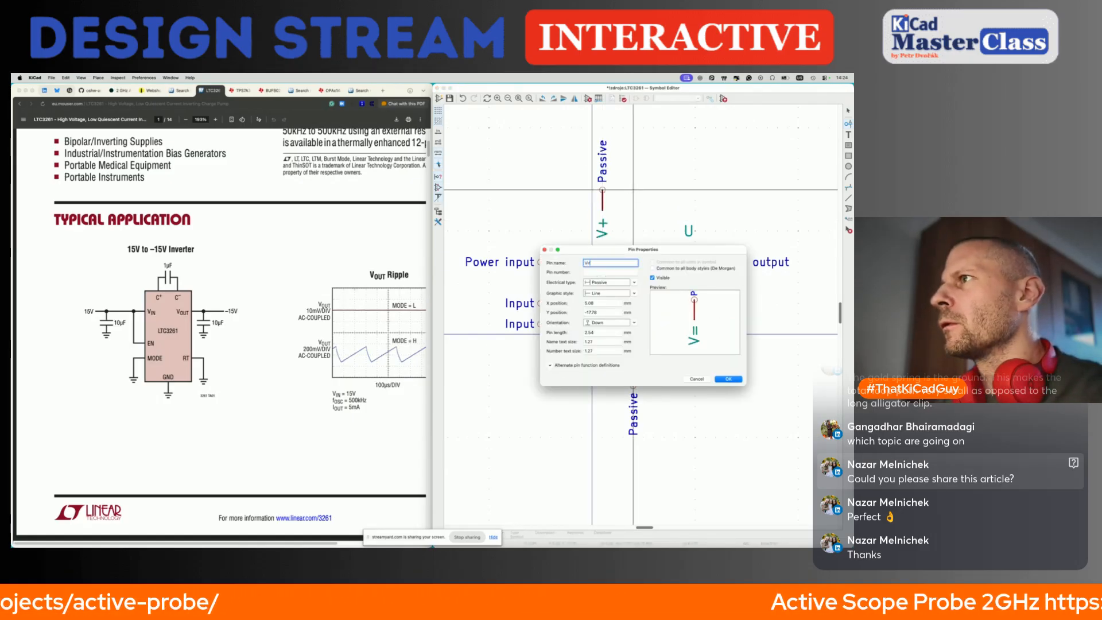
{"action": "left_click", "coordinate": [729, 379]}
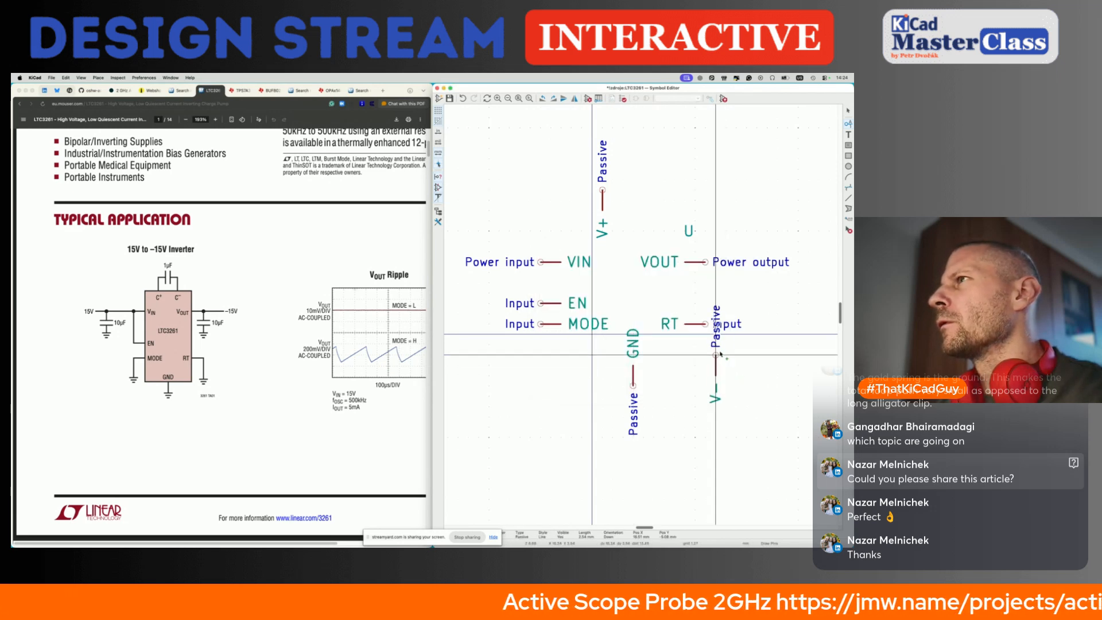
{"action": "left_click", "coordinate": [665, 190]}
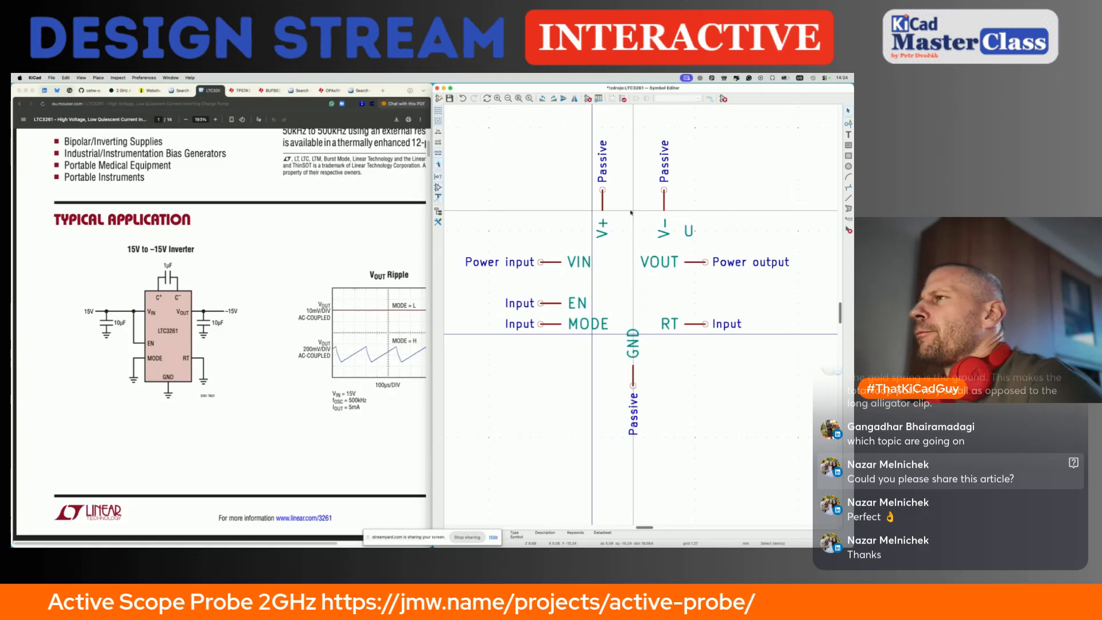
{"action": "key", "text": "super+s"}
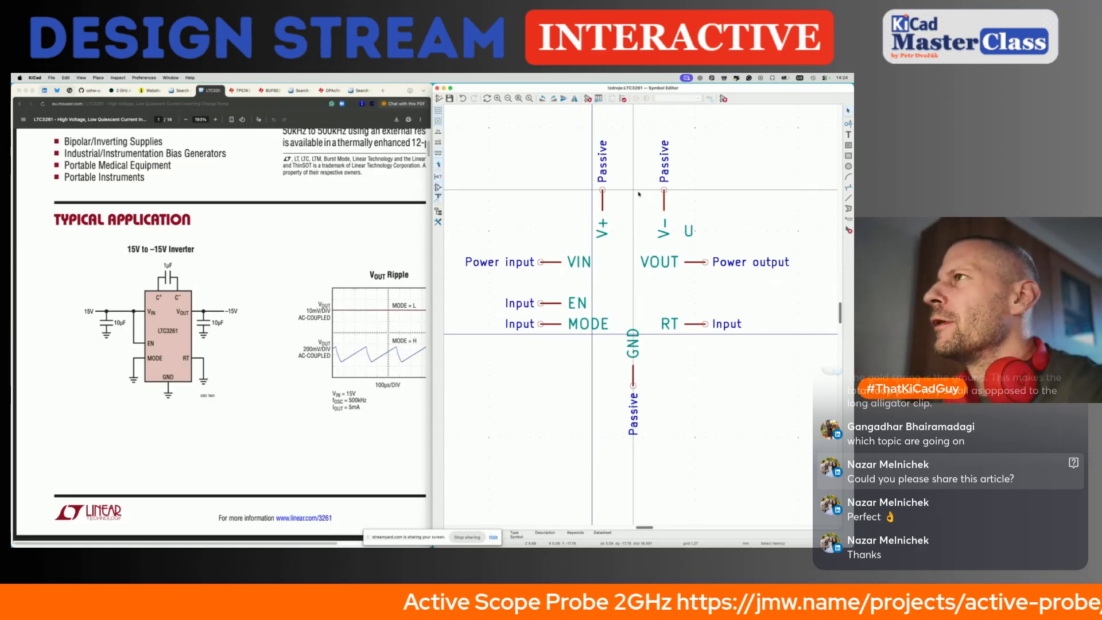
Step: Draw the body rectangle of the LTC3261 symbol around the pin names, from outside VIN to below RT
{"action": "left_click", "coordinate": [848, 156]}
{"action": "left_click", "coordinate": [561, 211]}
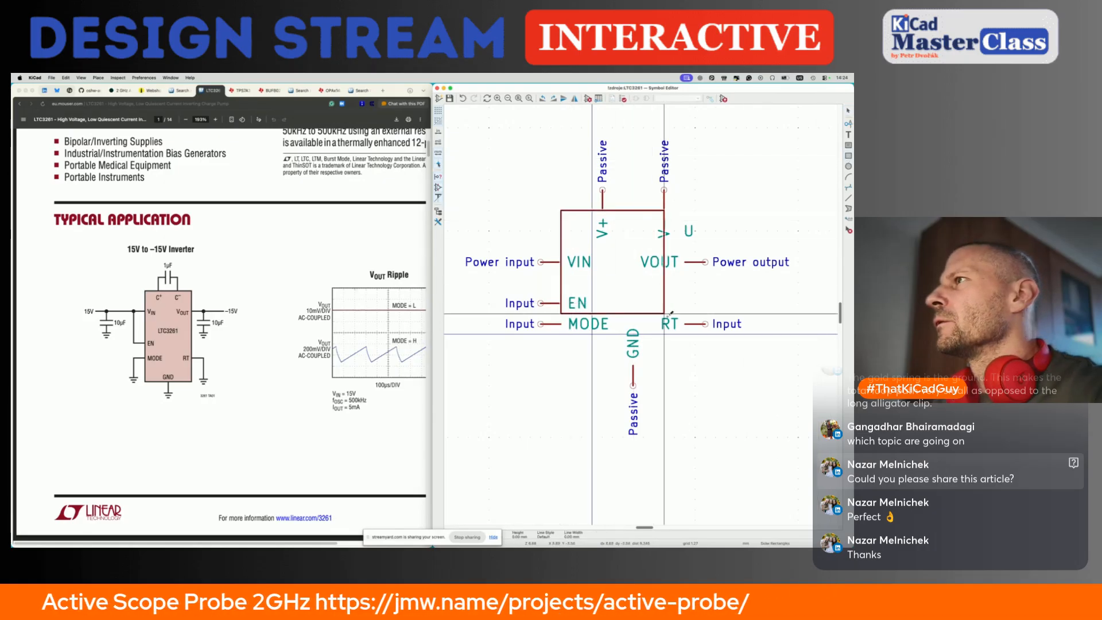
{"action": "left_click", "coordinate": [704, 362]}
Step: Move the VOUT and RT pins outward onto the body outline's edge and save the symbol
{"action": "key", "text": "m"}
{"action": "left_click", "coordinate": [721, 262]}
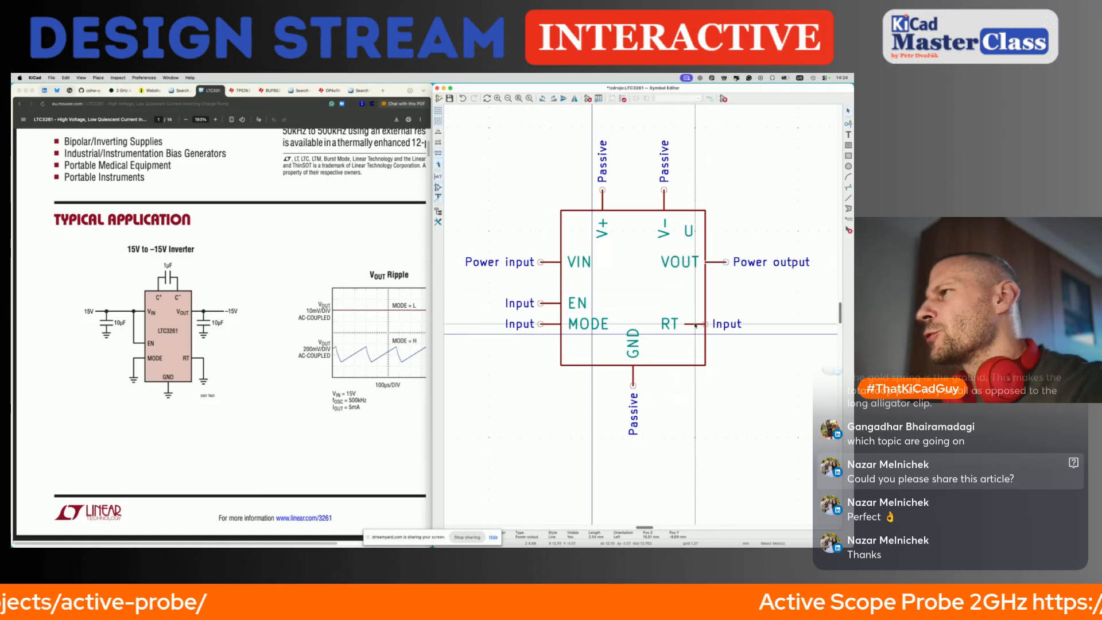
{"action": "key", "text": "m"}
{"action": "left_click", "coordinate": [715, 325]}
{"action": "key", "text": "ctrl+s"}
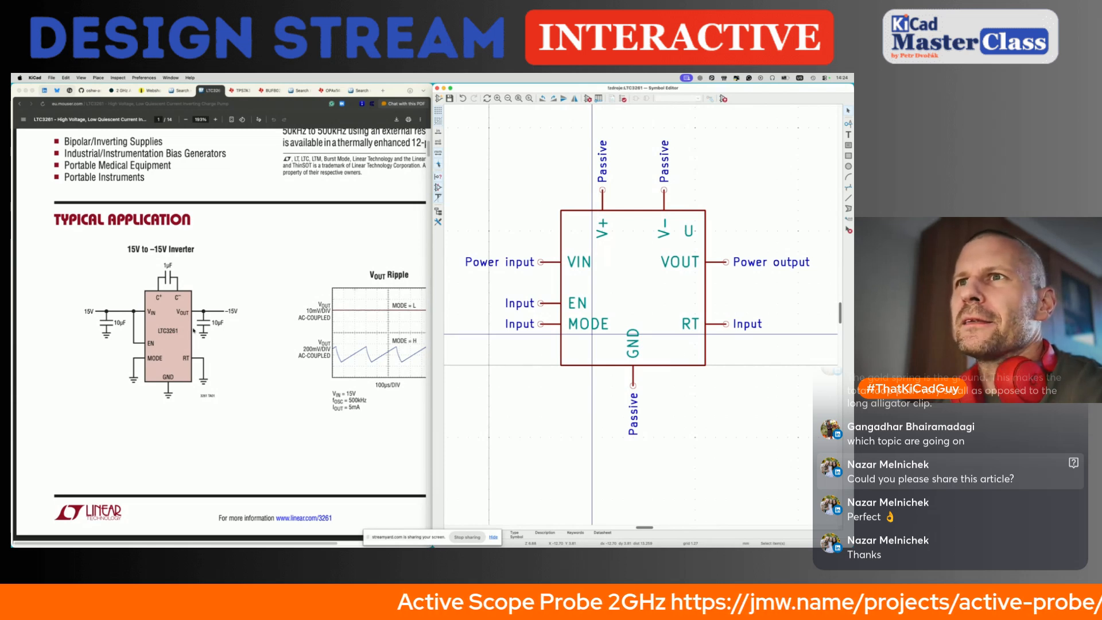
Step: Check the LTC3261 in Preview's schematic and add a passive EPAD pin beside GND in KiCad, centring both on the body's lower edge
{"action": "key", "text": "super+Tab"}
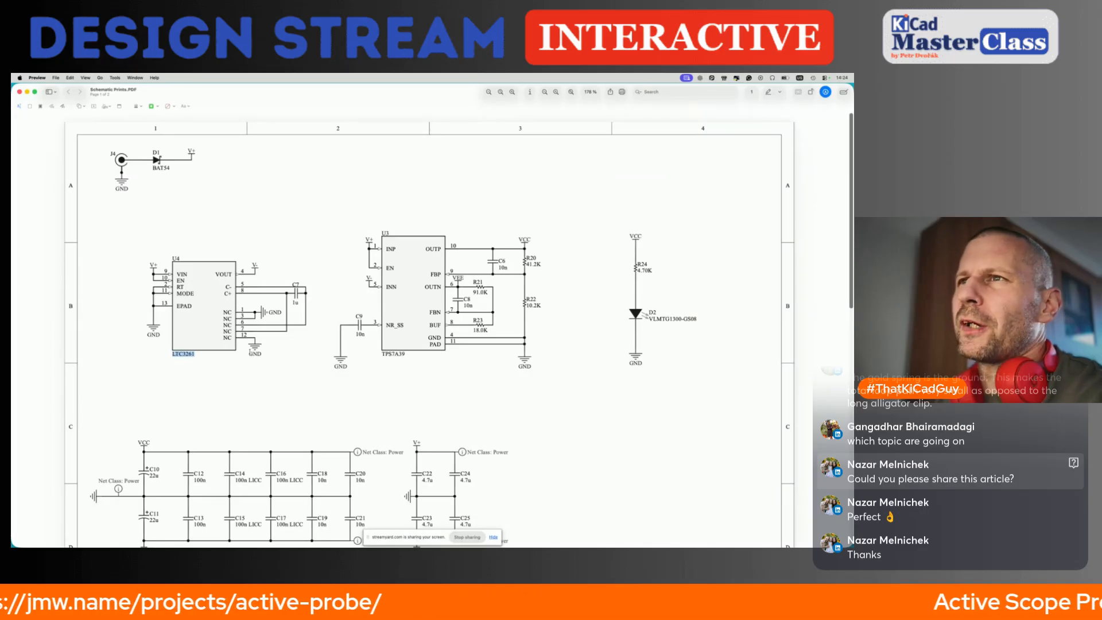
{"action": "key", "text": "super+Tab"}
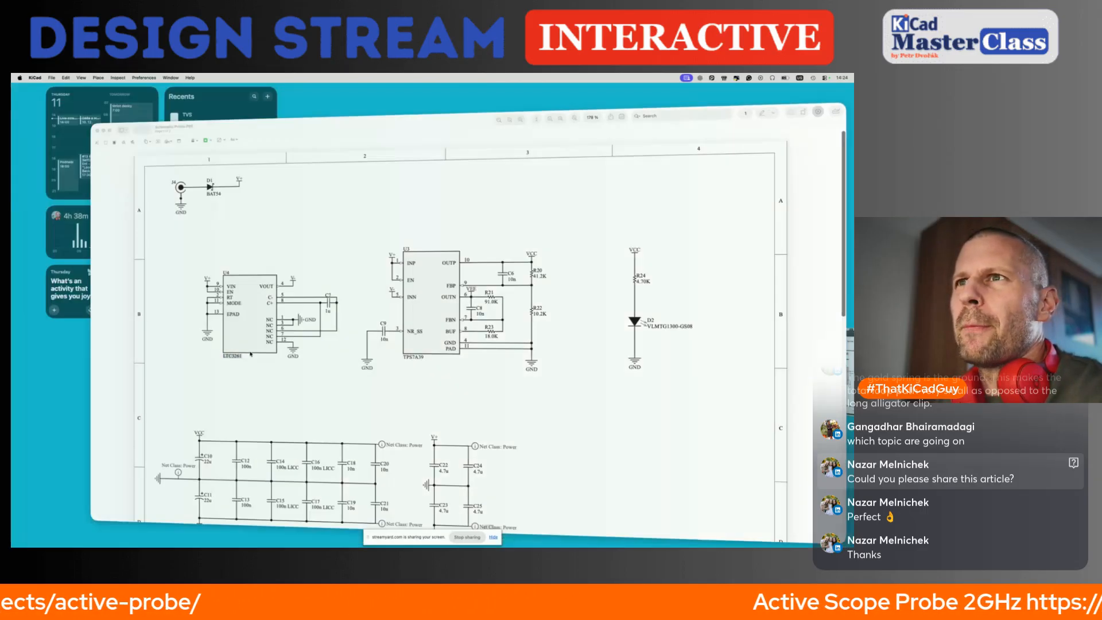
{"action": "left_click", "coordinate": [707, 371]}
{"action": "type", "text": "EPAD"}
{"action": "left_click", "coordinate": [727, 379]}
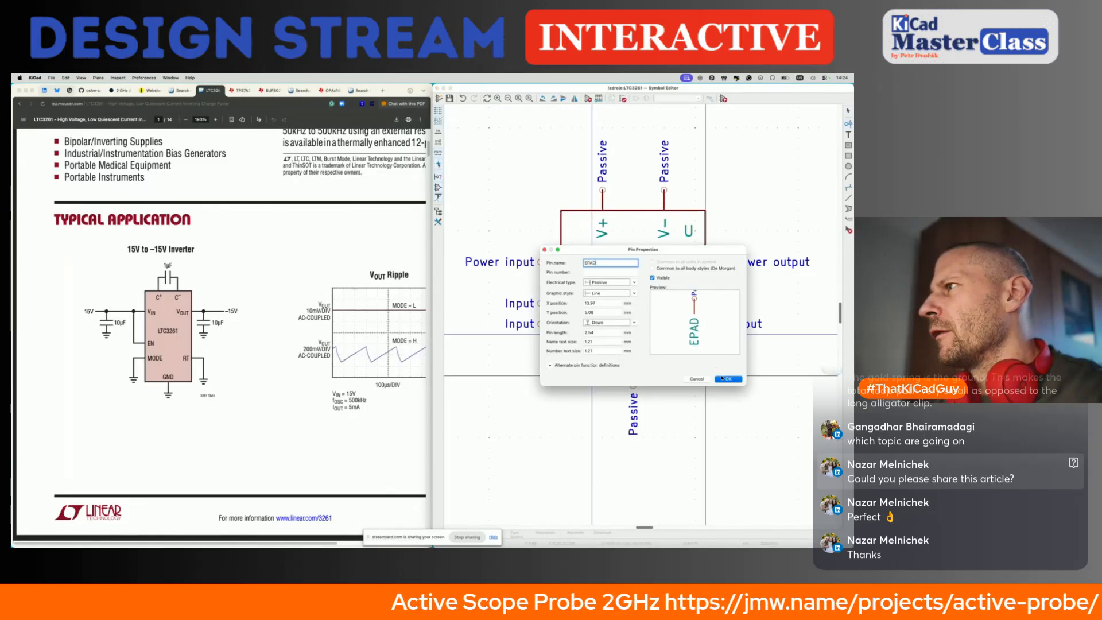
{"action": "key", "text": "r"}
{"action": "key", "text": "r"}
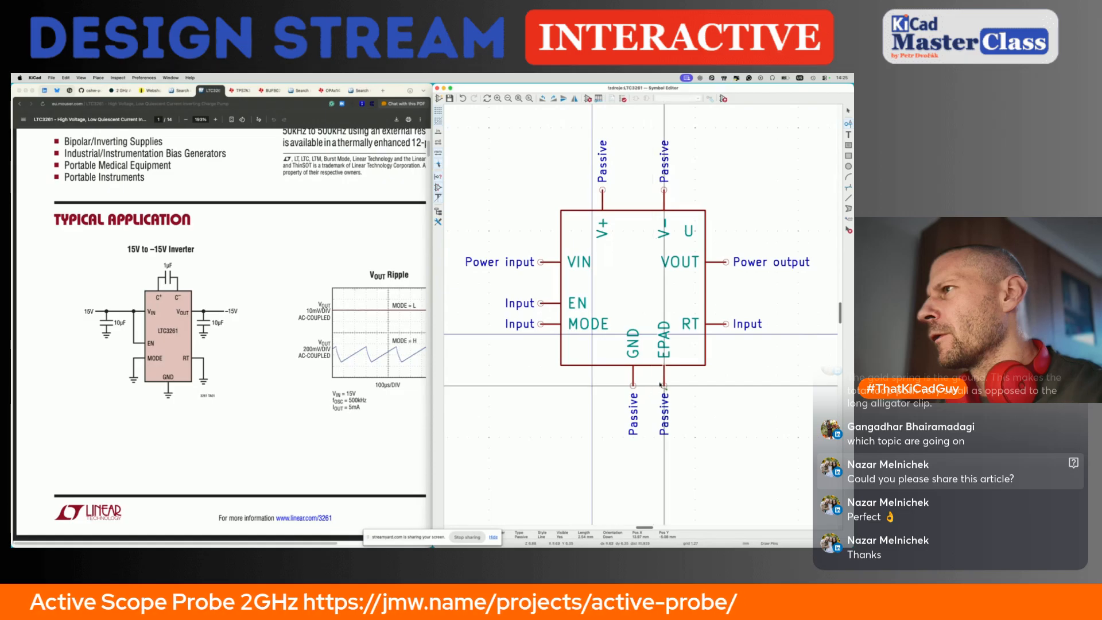
{"action": "left_click", "coordinate": [654, 385]}
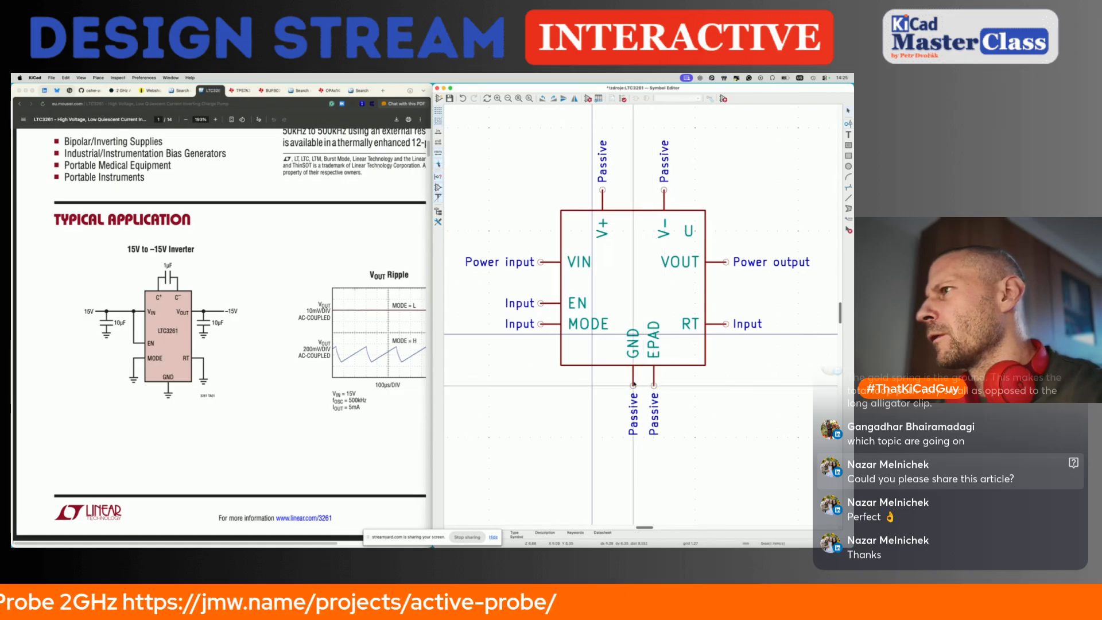
{"action": "left_click_drag", "start_coordinate": [653, 384], "coordinate": [648, 388]}
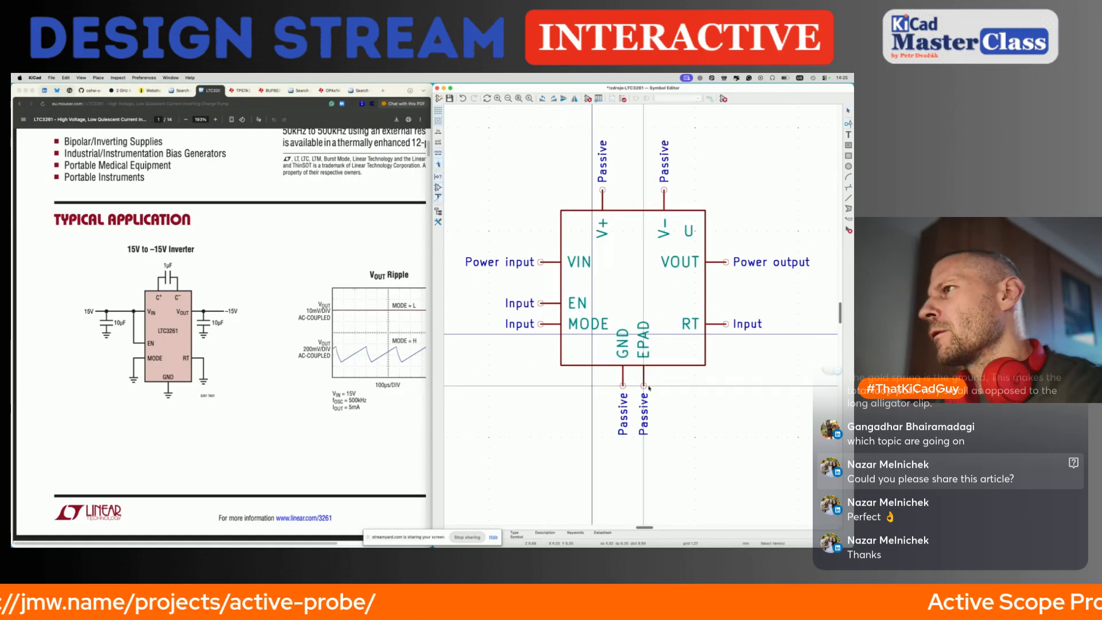
Step: Add three hidden NC pins of electrical type Unconnected on the body's right edge below RT, stacked and pointing outward
{"action": "left_click", "coordinate": [848, 124]}
{"action": "left_click", "coordinate": [842, 128]}
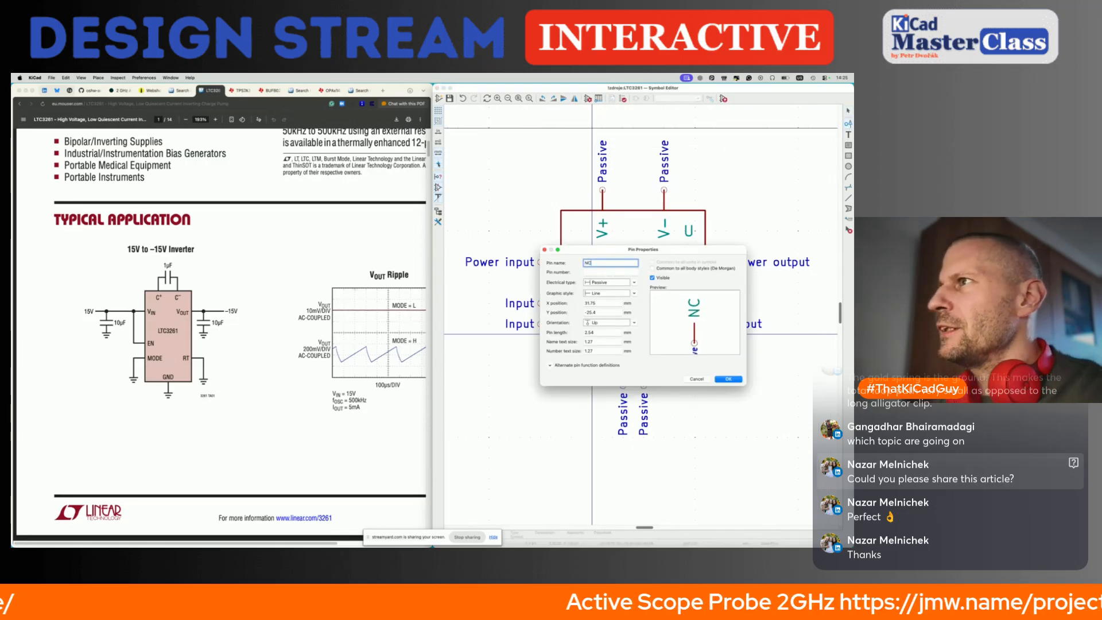
{"action": "left_click", "coordinate": [652, 279]}
{"action": "left_click", "coordinate": [609, 283]}
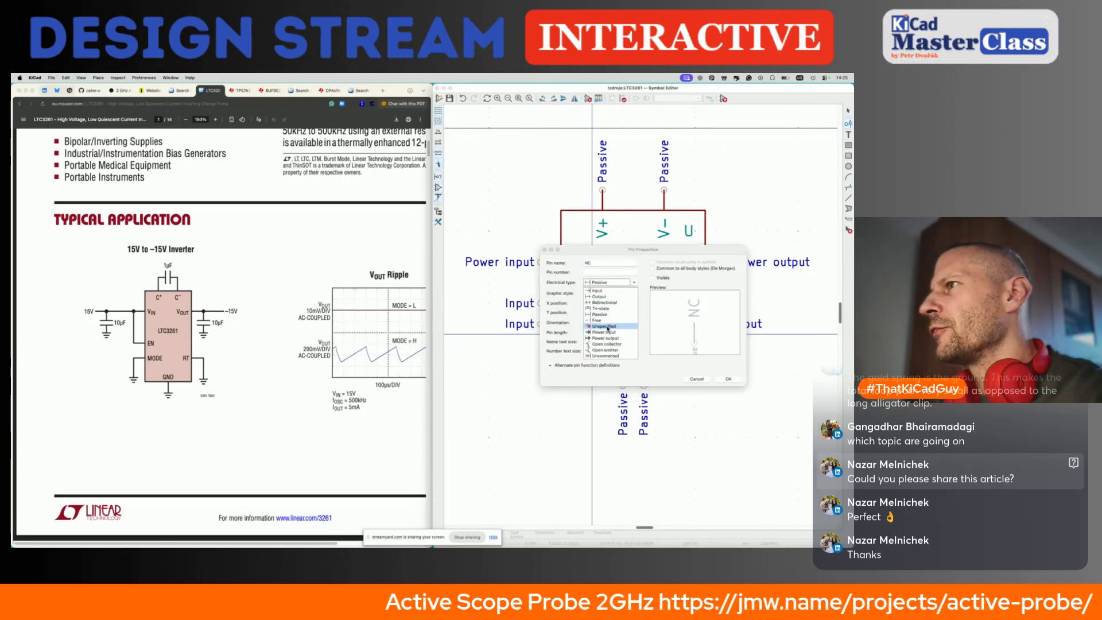
{"action": "left_click", "coordinate": [600, 356]}
{"action": "left_click", "coordinate": [723, 379]}
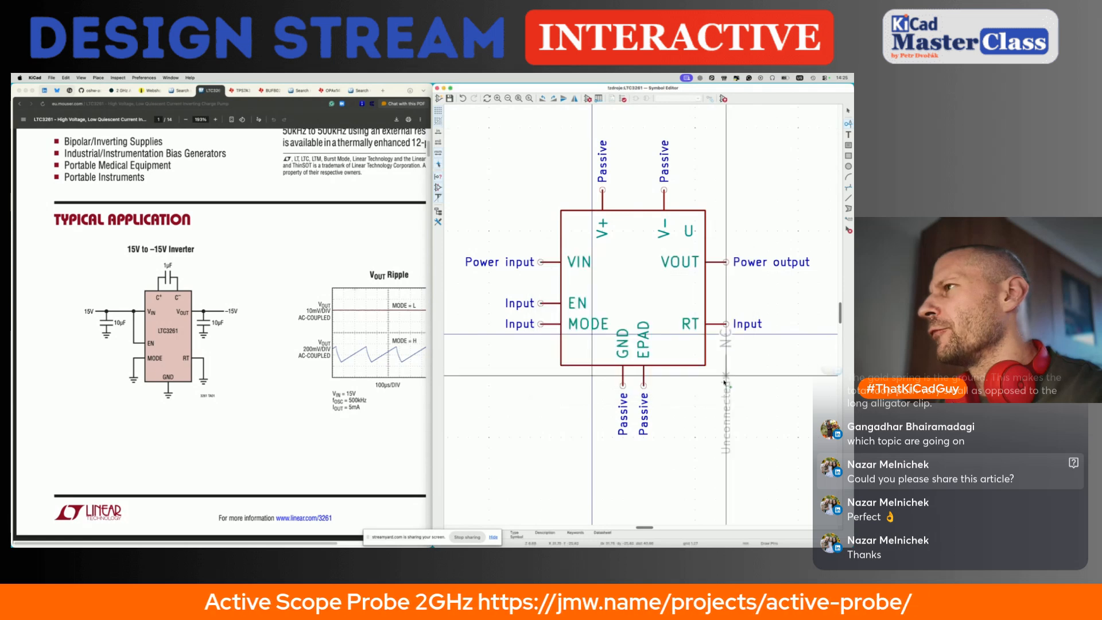
{"action": "key", "text": "r"}
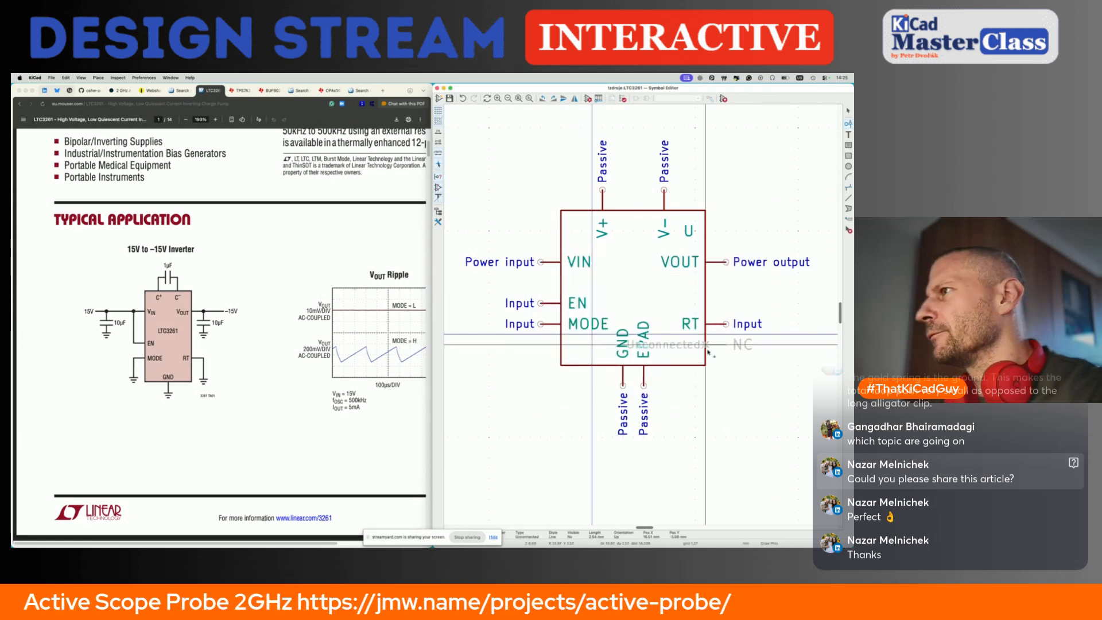
{"action": "left_click", "coordinate": [726, 340]}
{"action": "key", "text": "Insert"}
{"action": "key", "text": "Insert"}
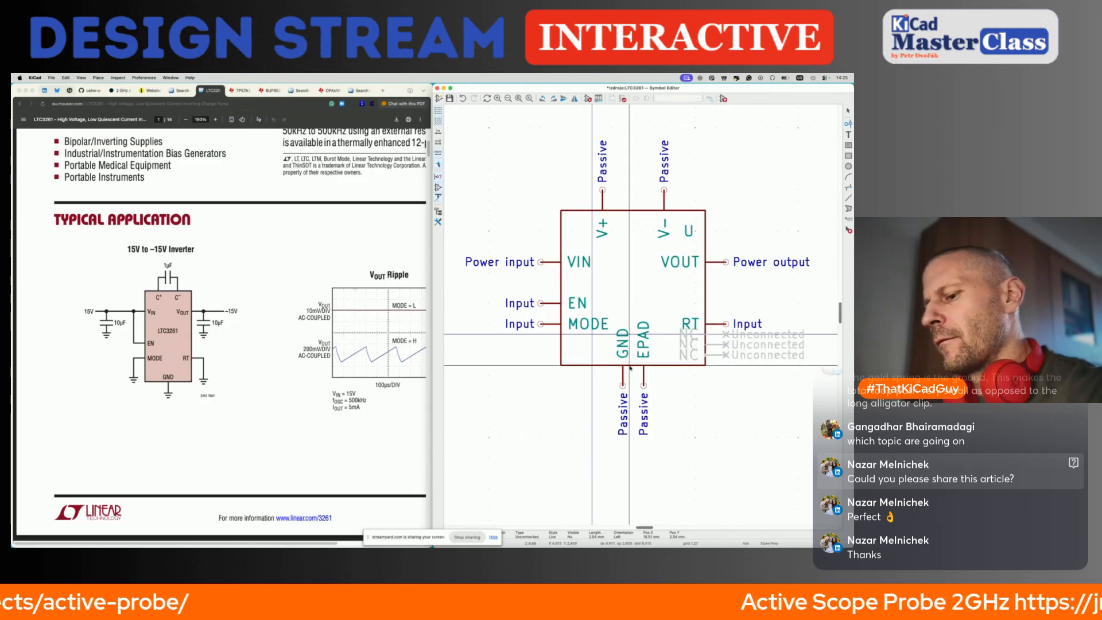
{"action": "key", "text": "x"}
{"action": "key", "text": "Escape"}
{"action": "key", "text": "x"}
{"action": "key", "text": "super+z"}
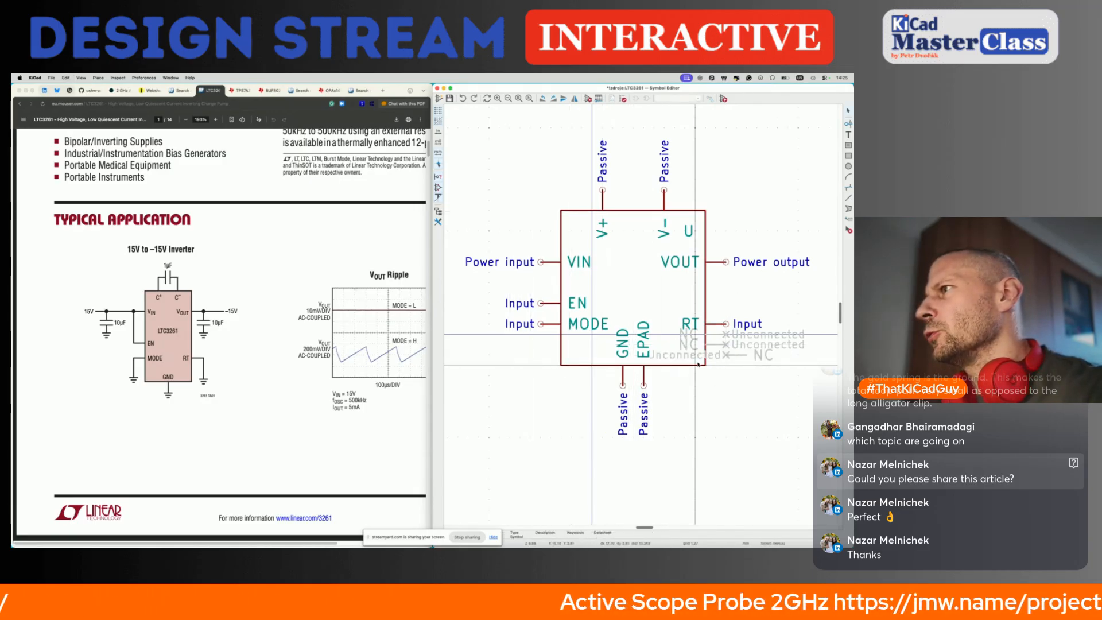
{"action": "left_click", "coordinate": [725, 356]}
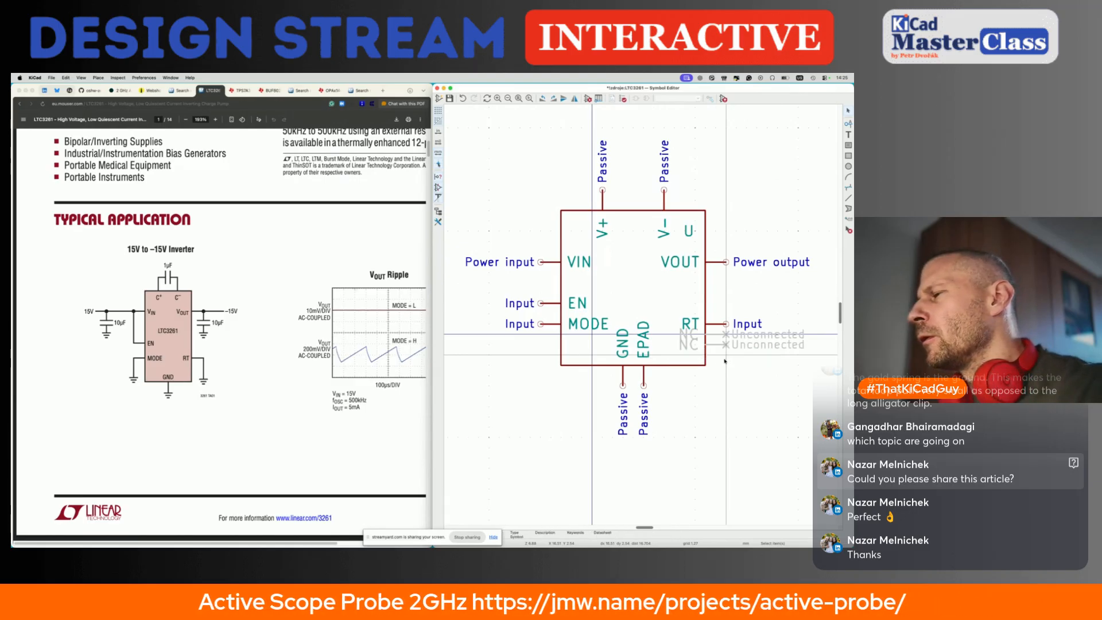
{"action": "key", "text": "Delete"}
{"action": "key", "text": "super+z"}
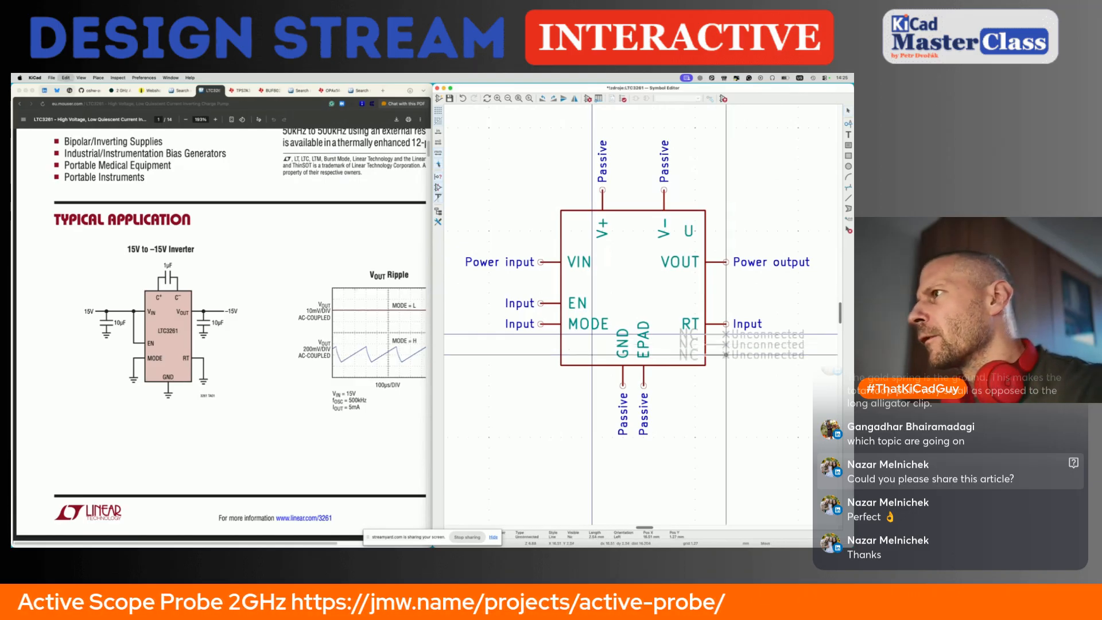
Step: Duplicate an NC pin, mirror it onto the body's left edge below MODE, add a second copy there and save the symbol
{"action": "key", "text": "super+d"}
{"action": "key", "text": "x"}
{"action": "left_click", "coordinate": [538, 359]}
{"action": "key", "text": "super+d"}
{"action": "left_click", "coordinate": [539, 347]}
{"action": "key", "text": "super+s"}
{"action": "scroll", "coordinate": [565, 269], "scroll_direction": "up", "scroll_amount": 1}
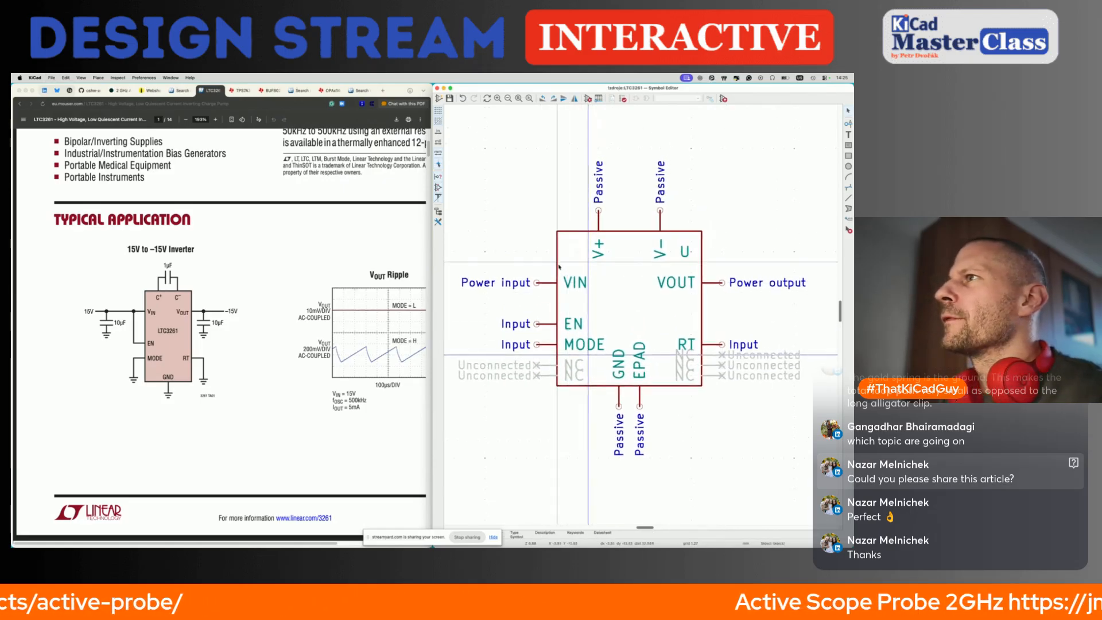
Step: Set the symbol body's border width to 0.25 mm and fill it with the body background color
{"action": "double_click", "coordinate": [557, 266]}
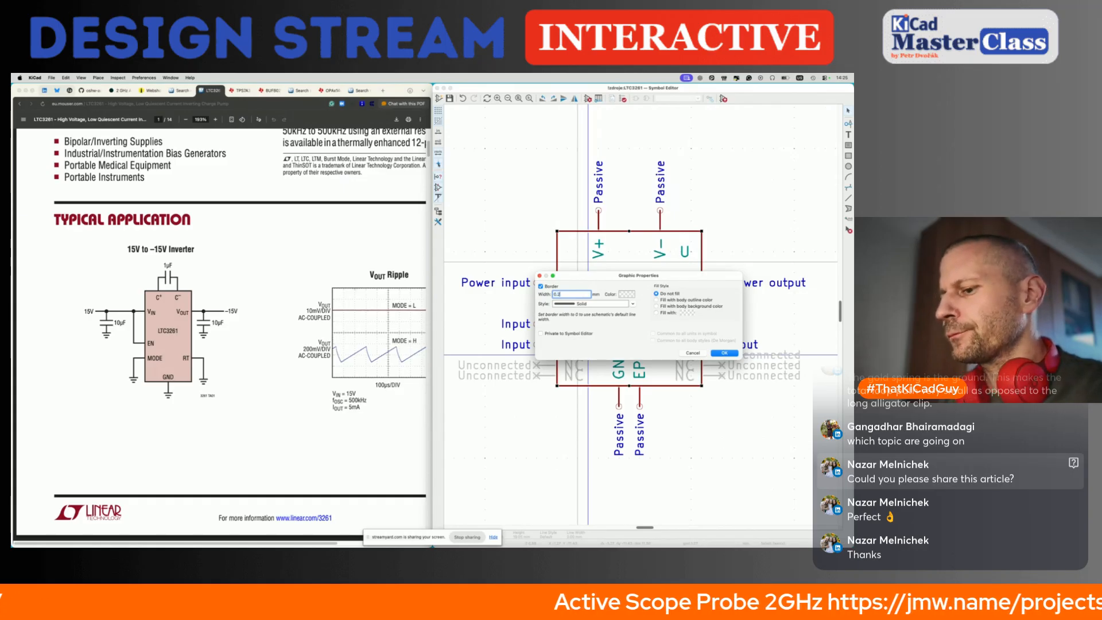
{"action": "left_click", "coordinate": [687, 306]}
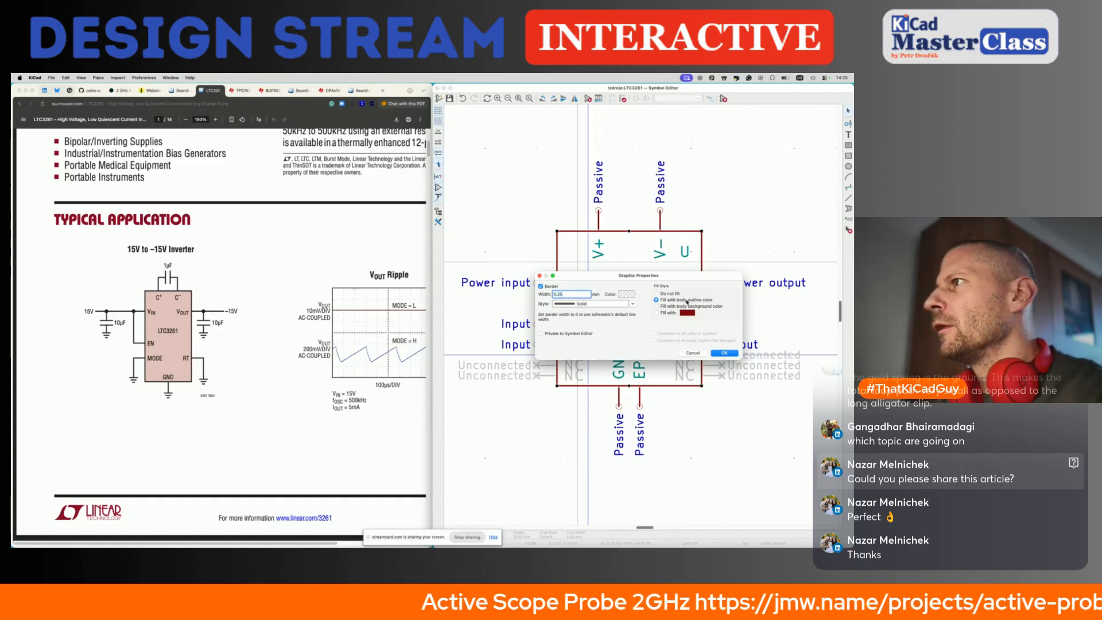
{"action": "left_click", "coordinate": [722, 354]}
Step: Move the entire LTC3261 symbol so its body is centred on the origin
{"action": "scroll", "coordinate": [656, 357], "scroll_direction": "down", "scroll_amount": 4}
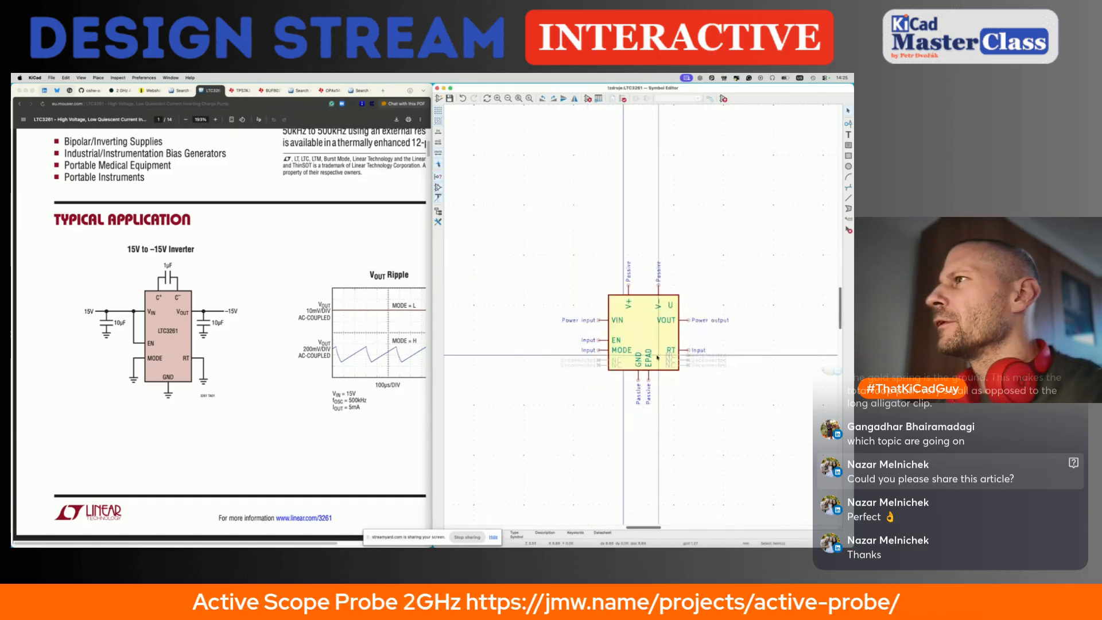
{"action": "left_click_drag", "start_coordinate": [515, 236], "coordinate": [758, 443]}
{"action": "key", "text": "m"}
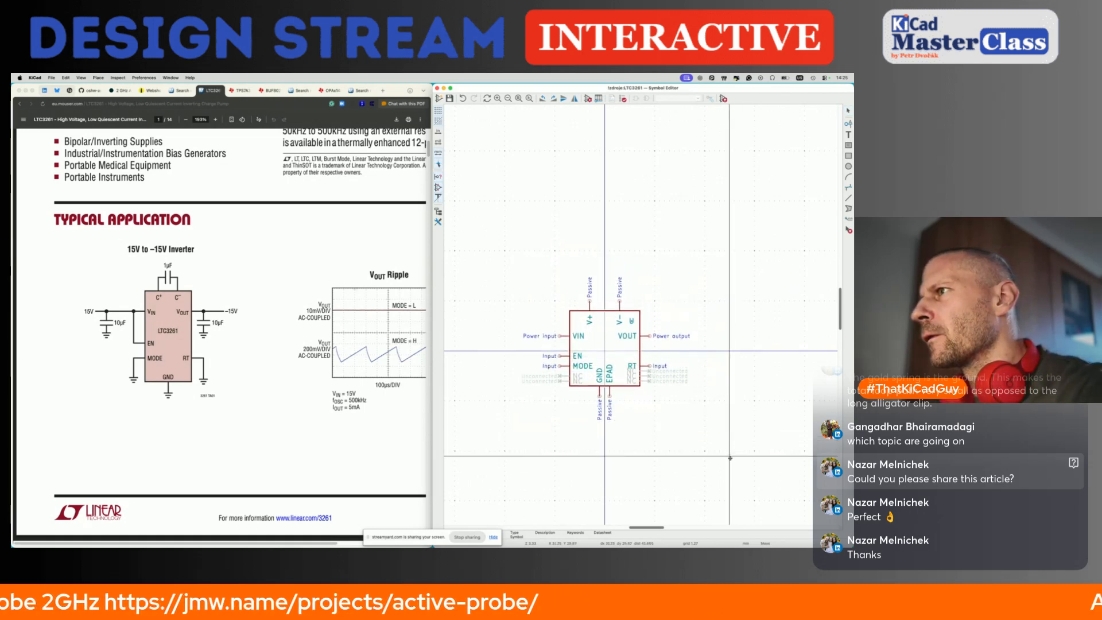
{"action": "left_click", "coordinate": [729, 453]}
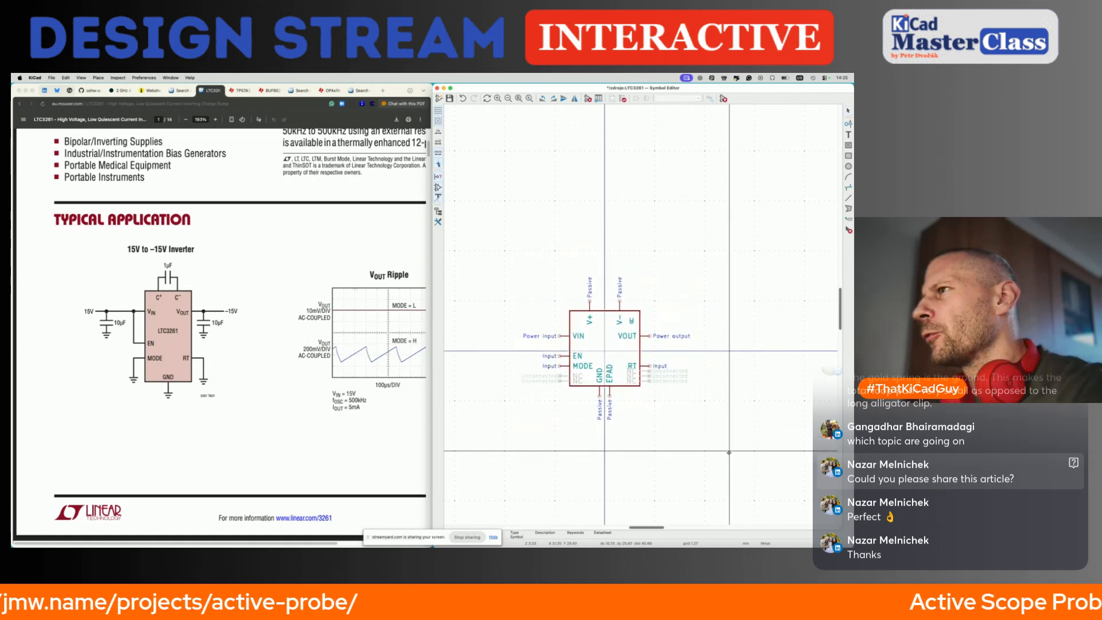
{"action": "left_click", "coordinate": [729, 453]}
Step: Open and enlarge the symbol's pin table, and find the pin numbers in the LTC3261 datasheet's block diagram
{"action": "left_click", "coordinate": [599, 98]}
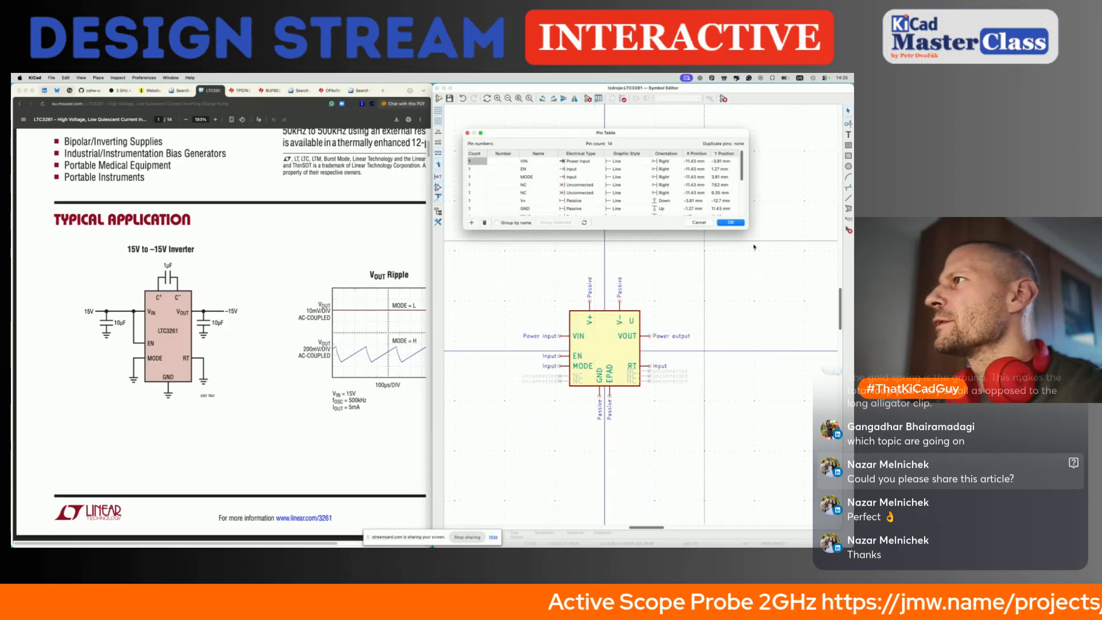
{"action": "left_click_drag", "start_coordinate": [747, 229], "coordinate": [779, 349]}
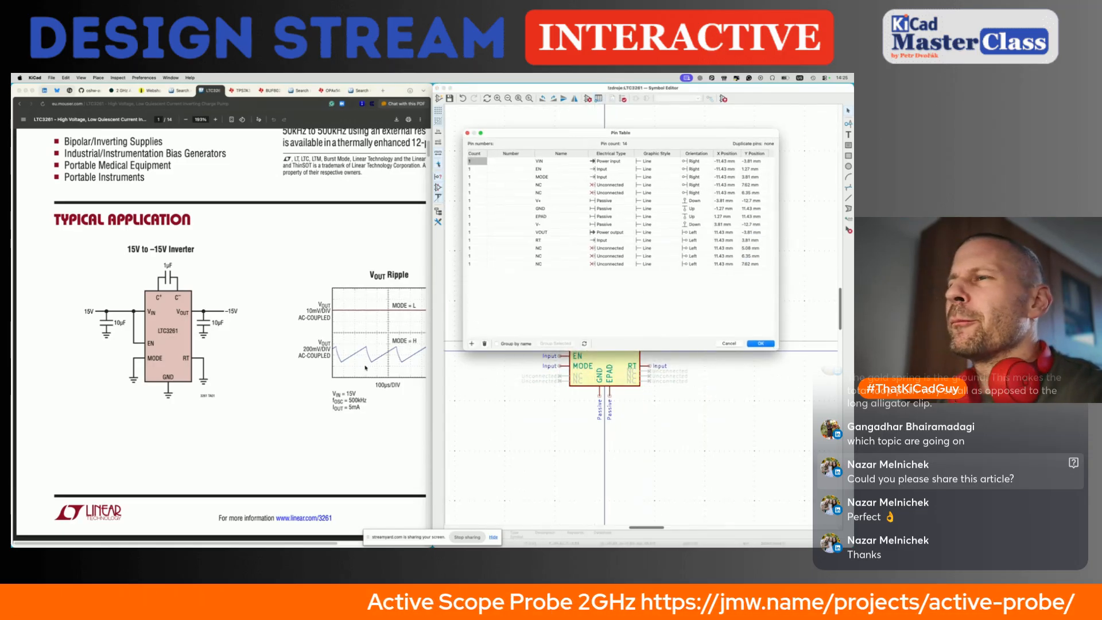
{"action": "scroll", "coordinate": [270, 364], "scroll_direction": "down", "scroll_amount": 2}
{"action": "scroll", "coordinate": [270, 364], "scroll_direction": "down", "scroll_amount": 20}
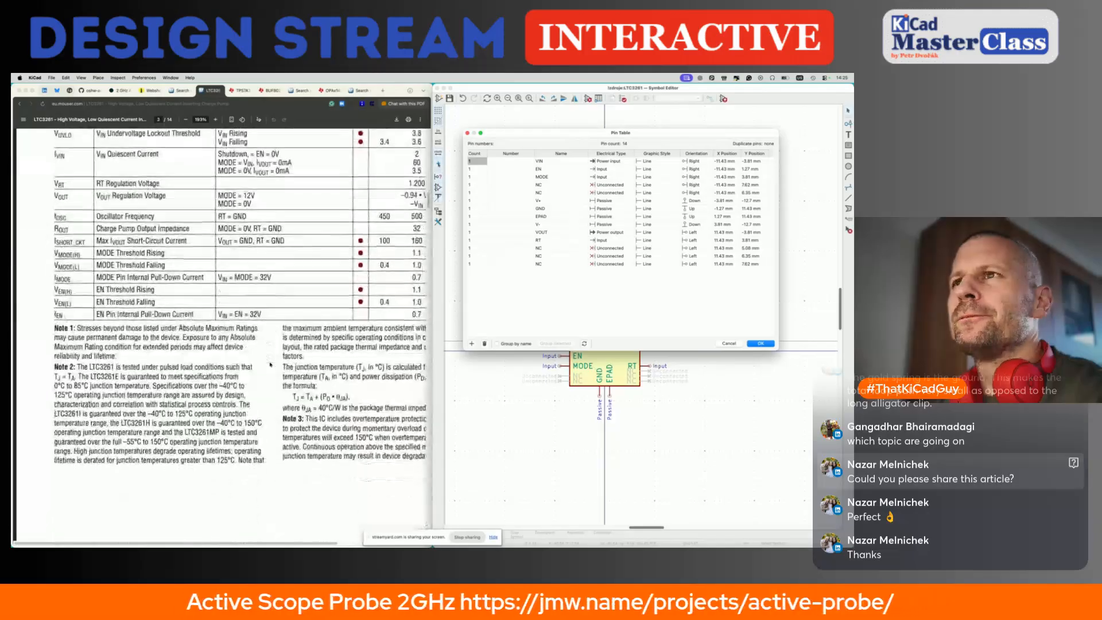
{"action": "scroll", "coordinate": [270, 364], "scroll_direction": "down", "scroll_amount": 20}
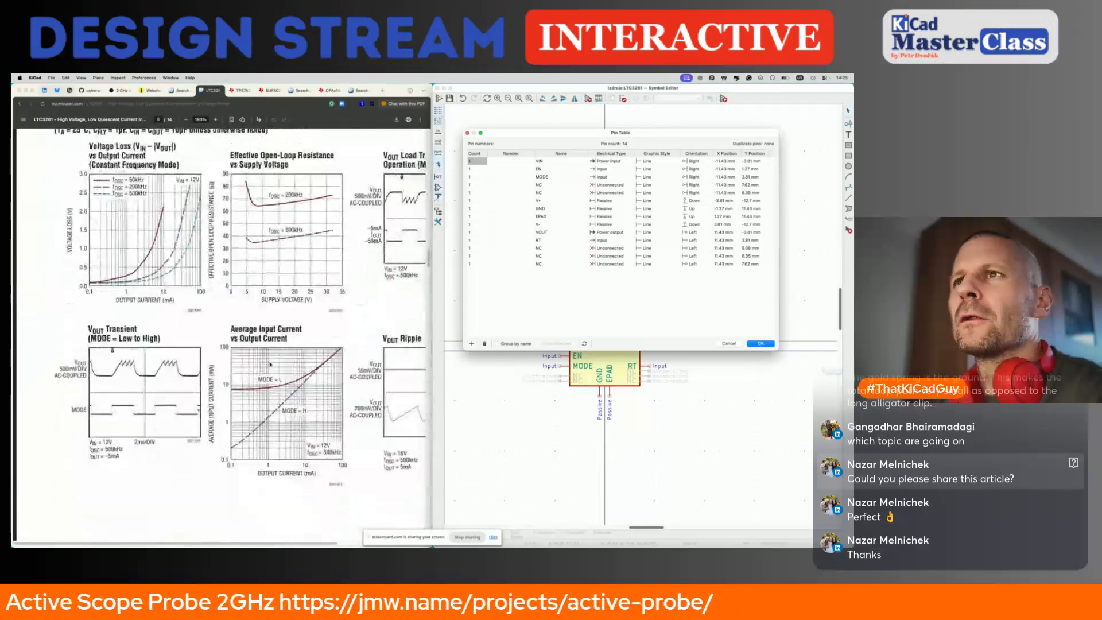
{"action": "scroll", "coordinate": [270, 364], "scroll_direction": "down", "scroll_amount": 10}
{"action": "scroll", "coordinate": [270, 364], "scroll_direction": "up", "scroll_amount": 4}
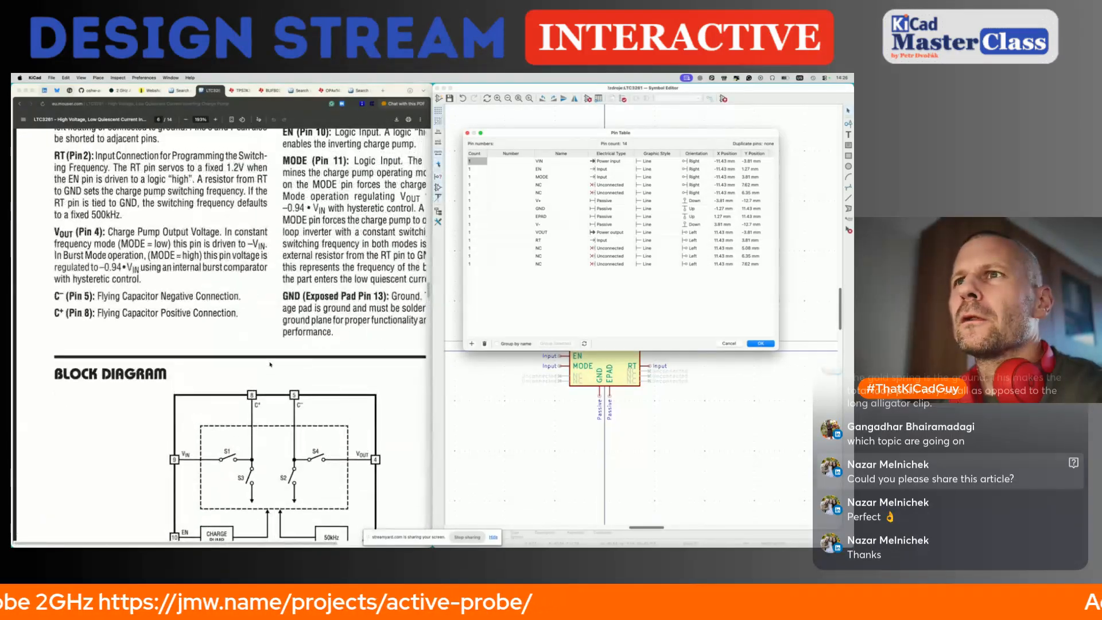
{"action": "scroll", "coordinate": [271, 364], "scroll_direction": "down", "scroll_amount": 2}
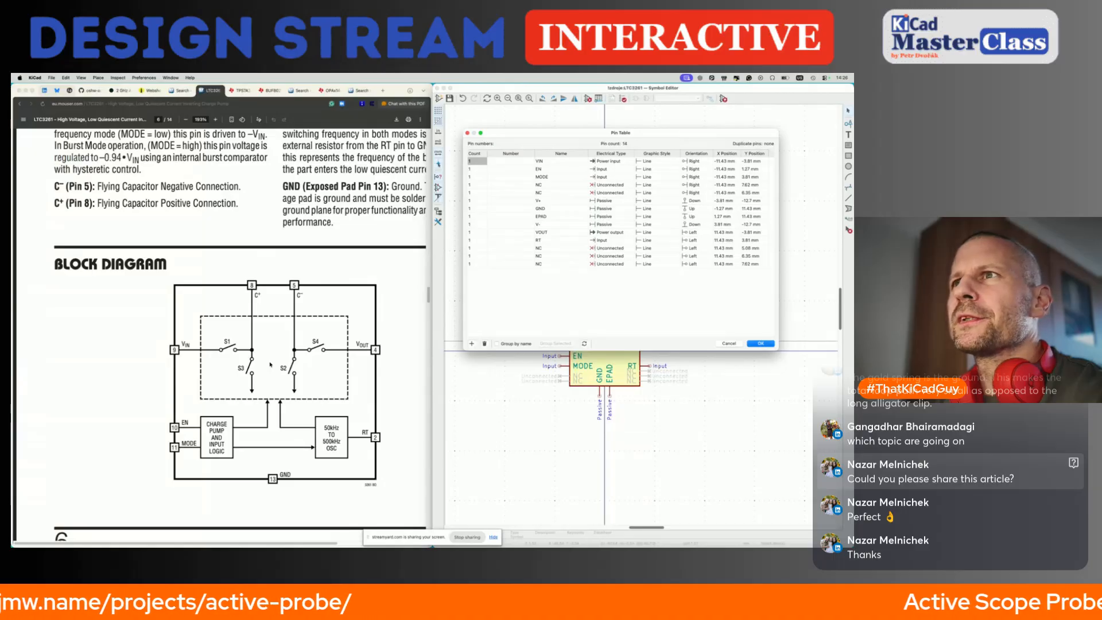
Step: Assign pin number 9 to VIN, 10 to EN and 11 to MODE in the pin table
{"action": "double_click", "coordinate": [511, 161]}
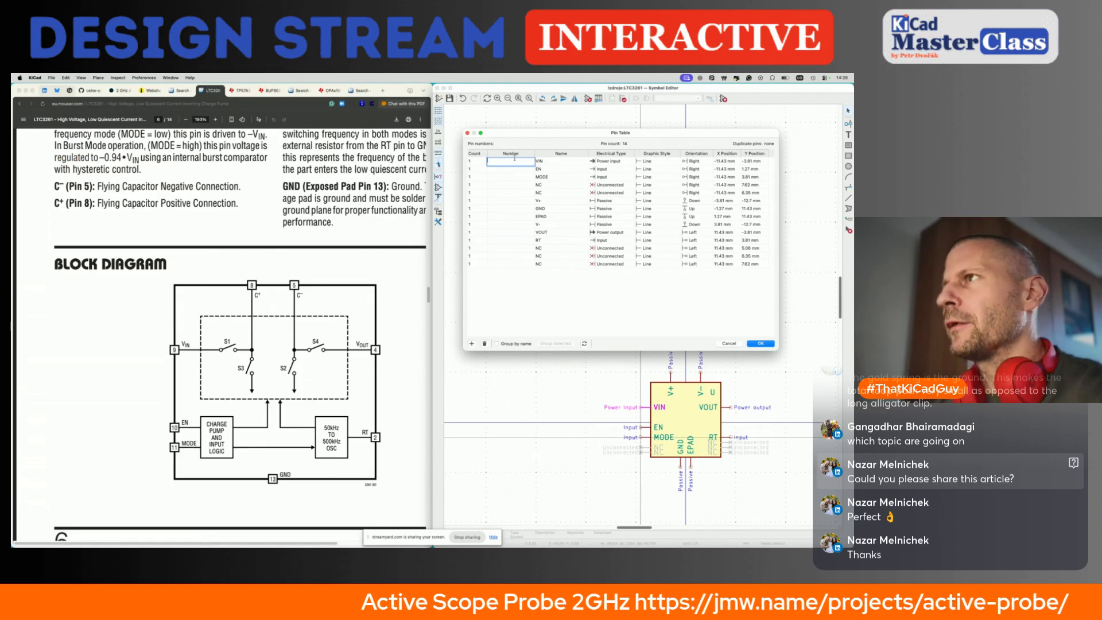
{"action": "type", "text": "9"}
{"action": "left_click", "coordinate": [523, 169]}
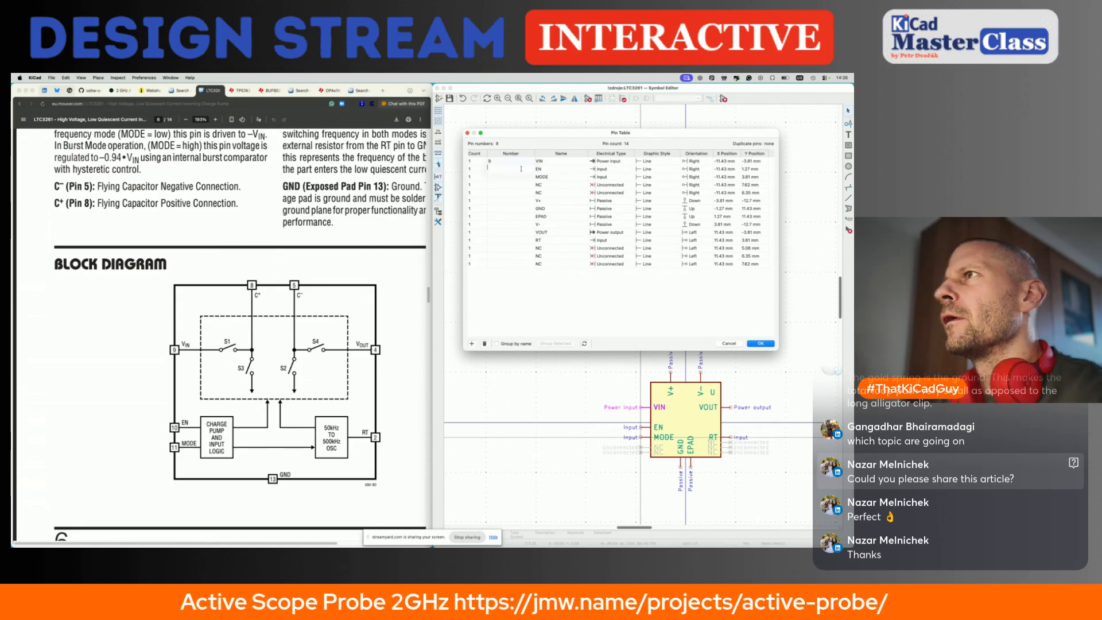
{"action": "type", "text": "10"}
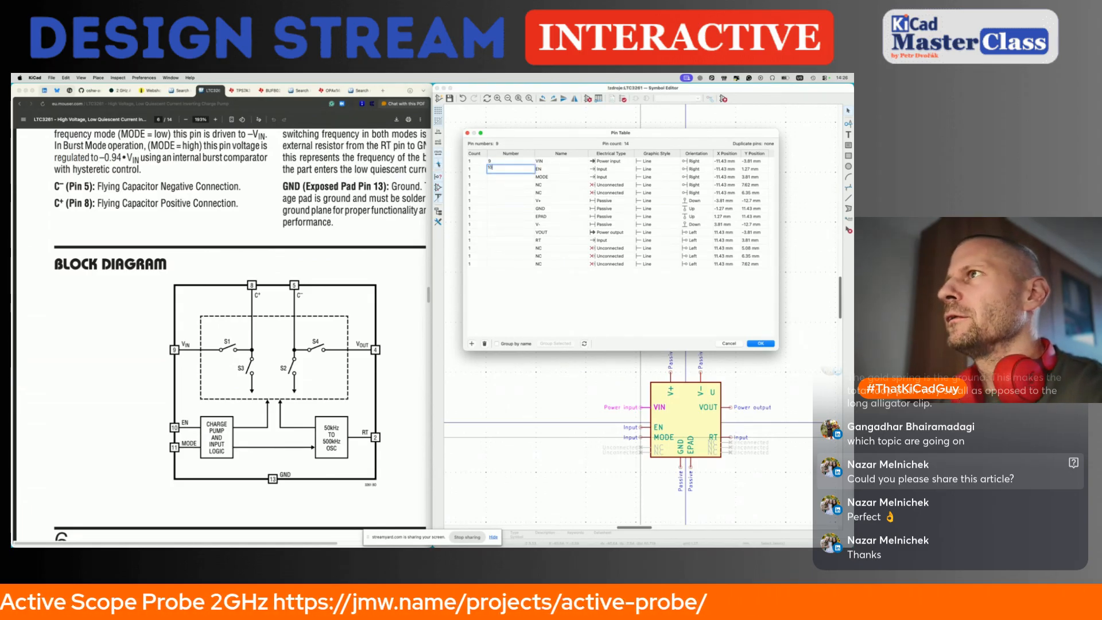
{"action": "left_click", "coordinate": [523, 177]}
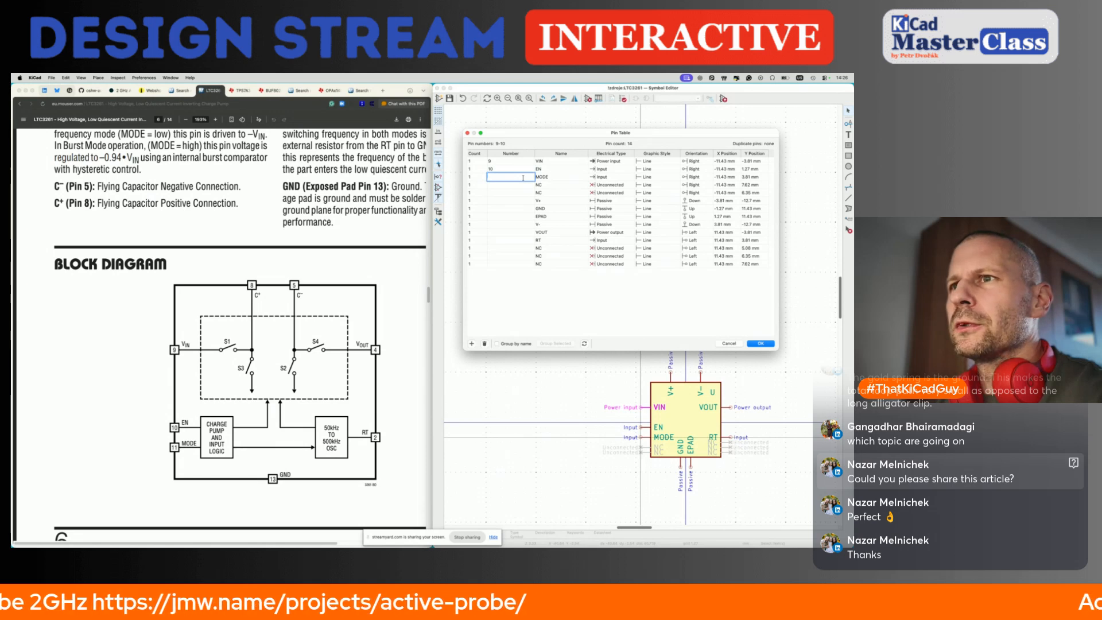
{"action": "type", "text": "11"}
{"action": "left_click", "coordinate": [522, 185]}
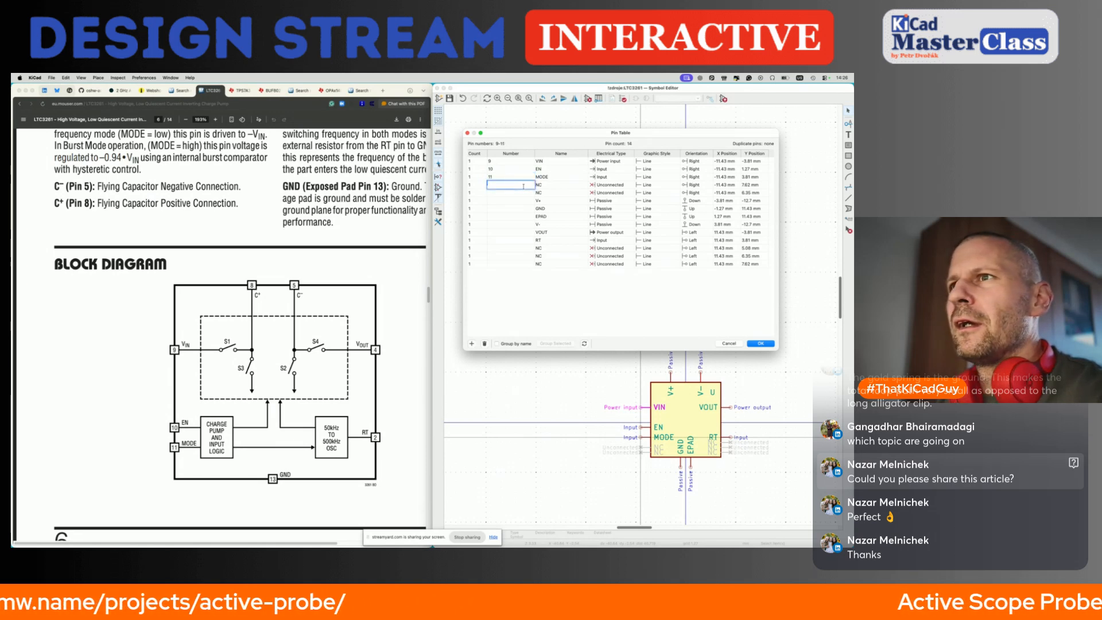
Step: Rename the V+ pin to C+ and the V- pin to C- in the pin table
{"action": "left_click", "coordinate": [513, 200]}
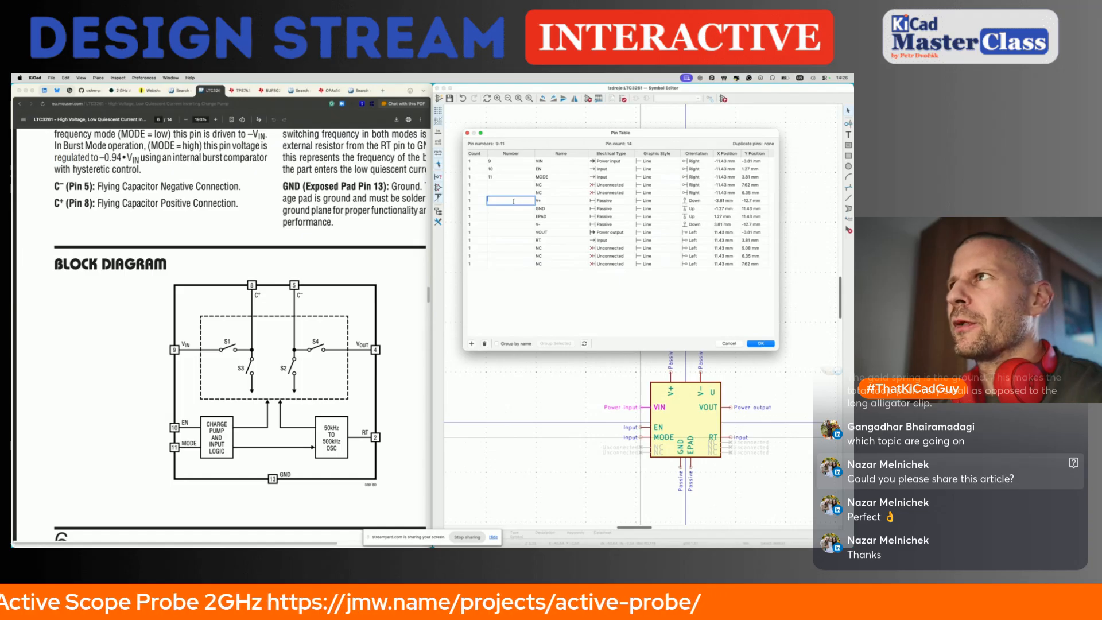
{"action": "key", "text": "Tab"}
{"action": "left_click", "coordinate": [547, 223]}
{"action": "type", "text": "C-"}
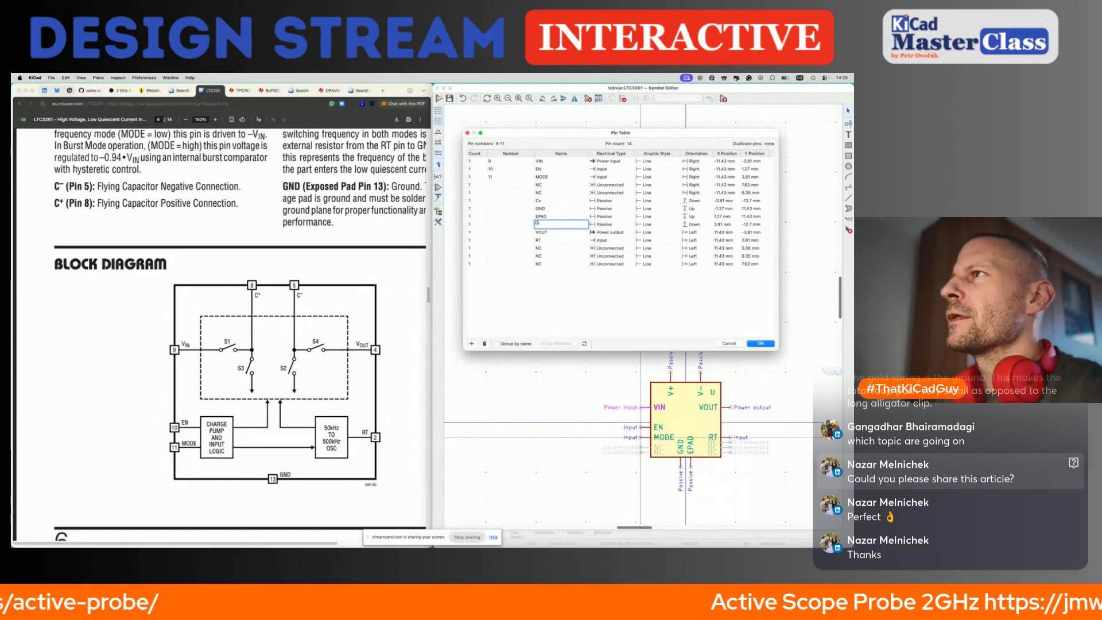
Step: Assign pin number 8 to C+, 13 to GND and 14 to EPAD in the pin table
{"action": "left_click", "coordinate": [516, 199]}
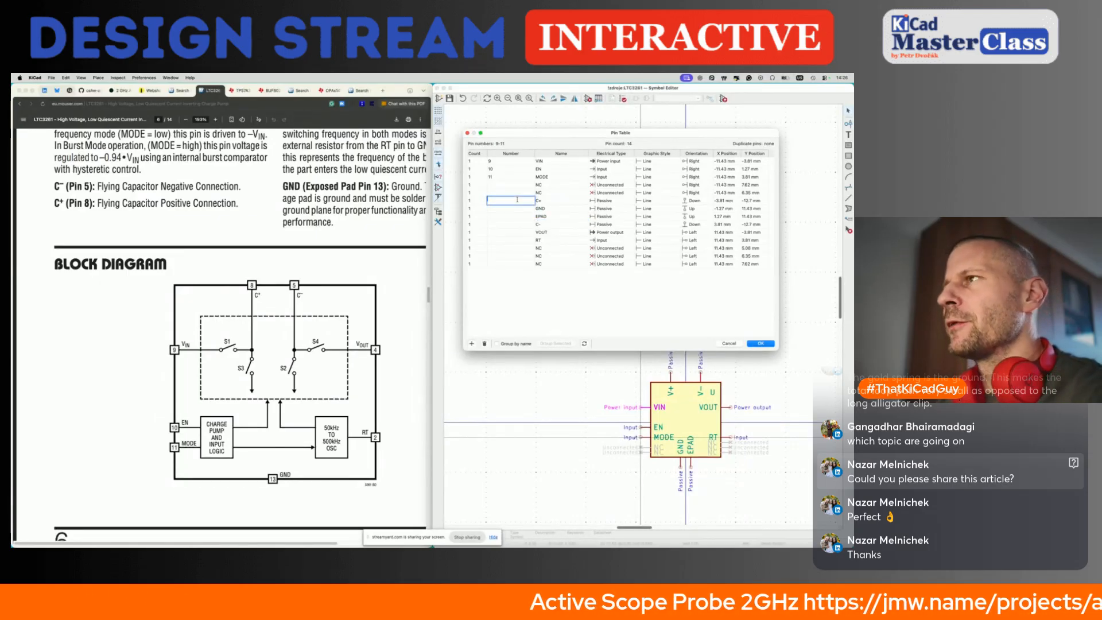
{"action": "left_click", "coordinate": [524, 210]}
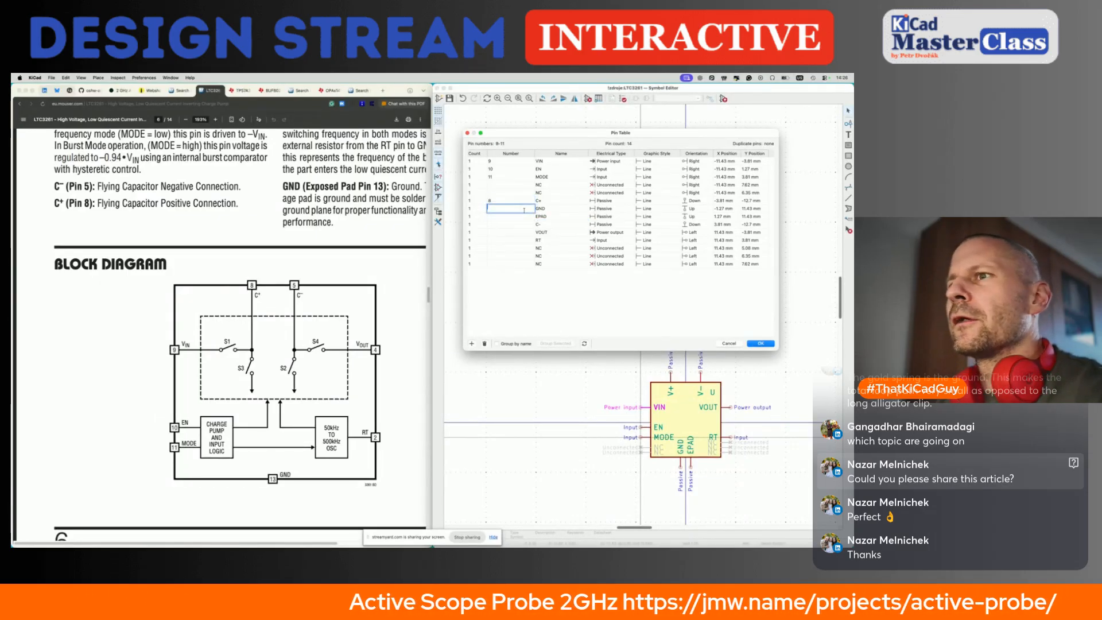
{"action": "type", "text": "13"}
{"action": "left_click", "coordinate": [524, 217]}
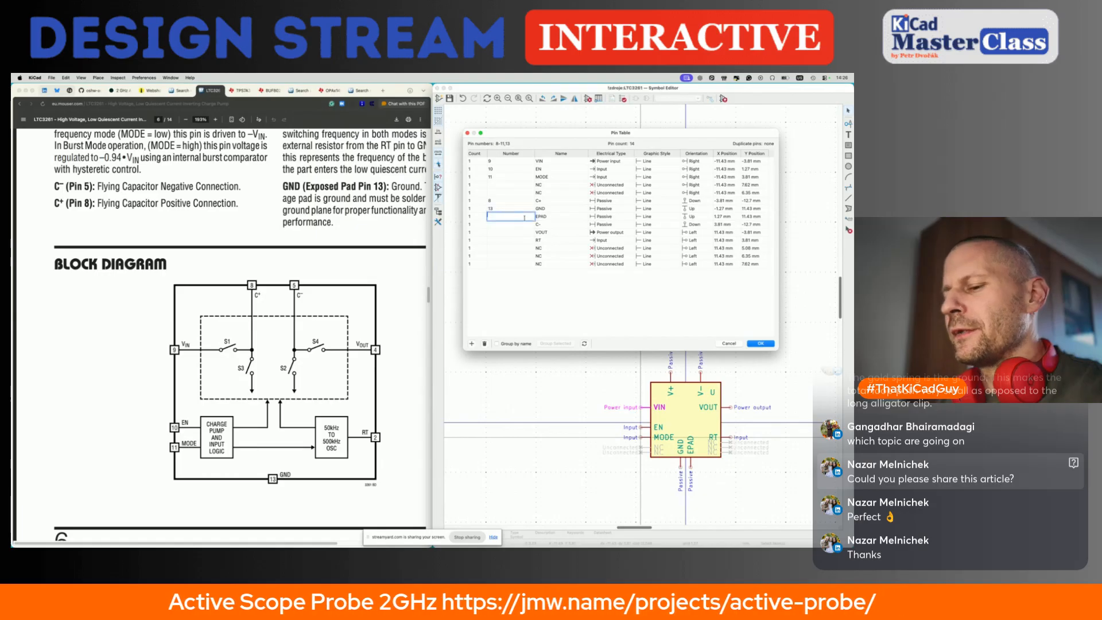
{"action": "type", "text": "14"}
{"action": "left_click", "coordinate": [523, 225]}
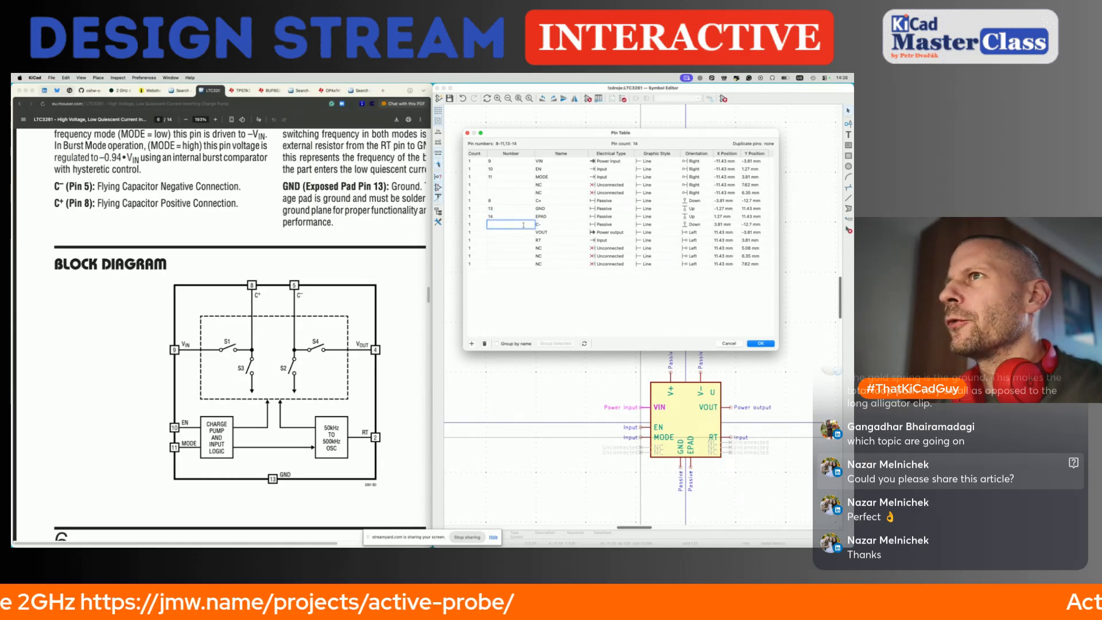
Step: Examine the description and package information on the first page of the LTC3261 datasheet
{"action": "scroll", "coordinate": [196, 248], "scroll_direction": "up", "scroll_amount": 20}
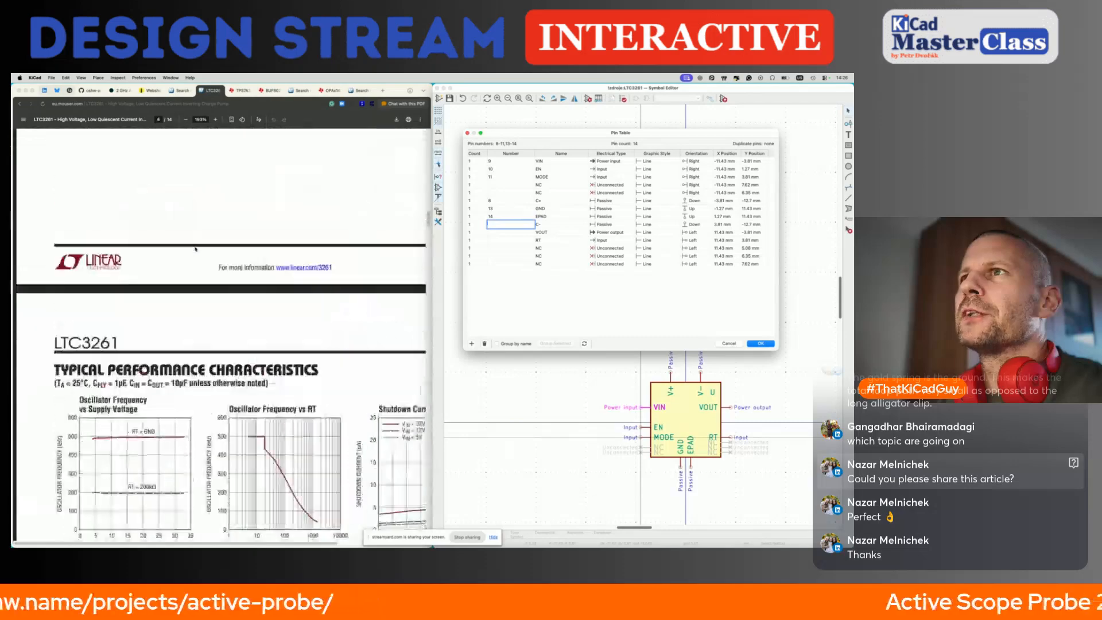
{"action": "scroll", "coordinate": [195, 249], "scroll_direction": "up", "scroll_amount": 10}
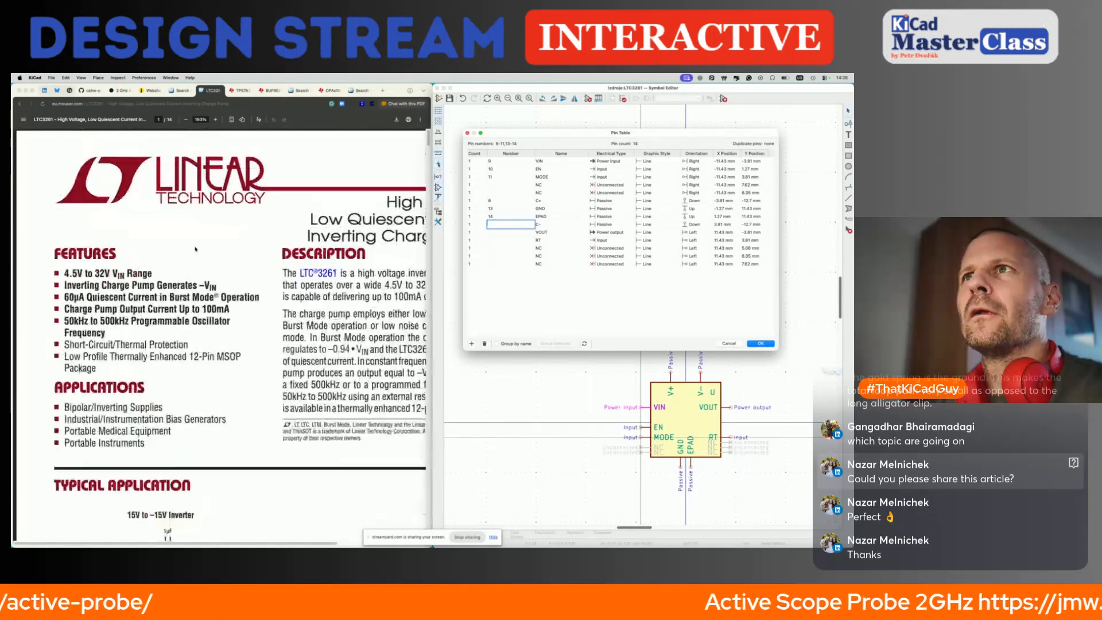
{"action": "scroll", "coordinate": [195, 248], "scroll_direction": "down", "scroll_amount": 5}
{"action": "scroll", "coordinate": [196, 249], "scroll_direction": "right", "scroll_amount": 2}
{"action": "scroll", "coordinate": [196, 249], "scroll_direction": "up", "scroll_amount": 4}
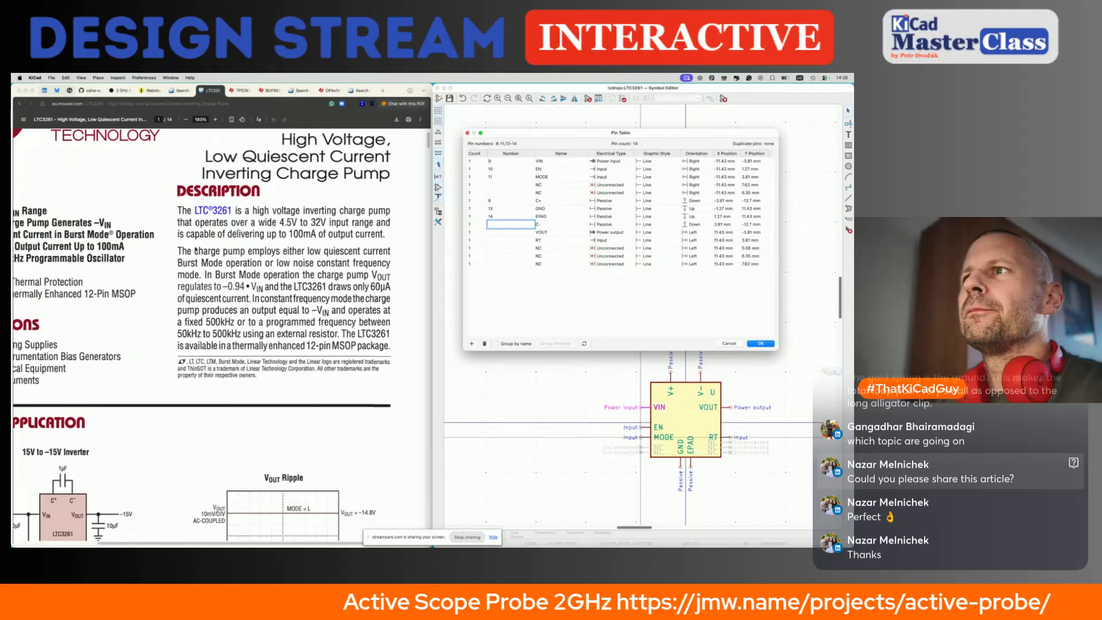
{"action": "left_click", "coordinate": [313, 346]}
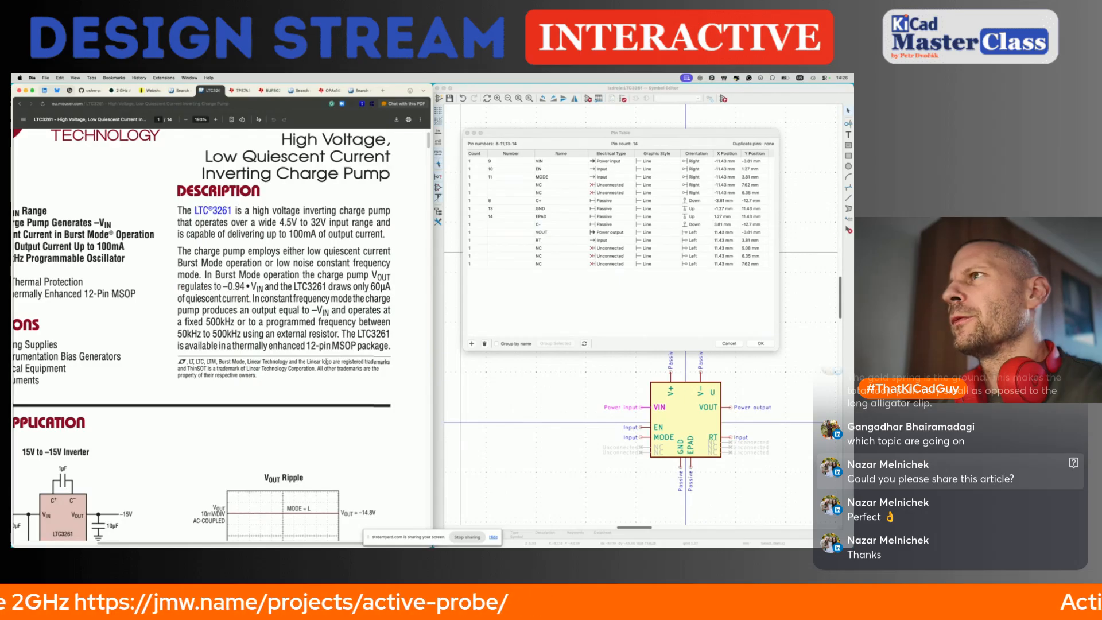
Step: Examine the LTC3261's typical application, pin configuration and block diagram in the datasheet and compare its ground connection with the reference schematic
{"action": "scroll", "coordinate": [209, 430], "scroll_direction": "down", "scroll_amount": 3}
{"action": "scroll", "coordinate": [210, 430], "scroll_direction": "left", "scroll_amount": 2}
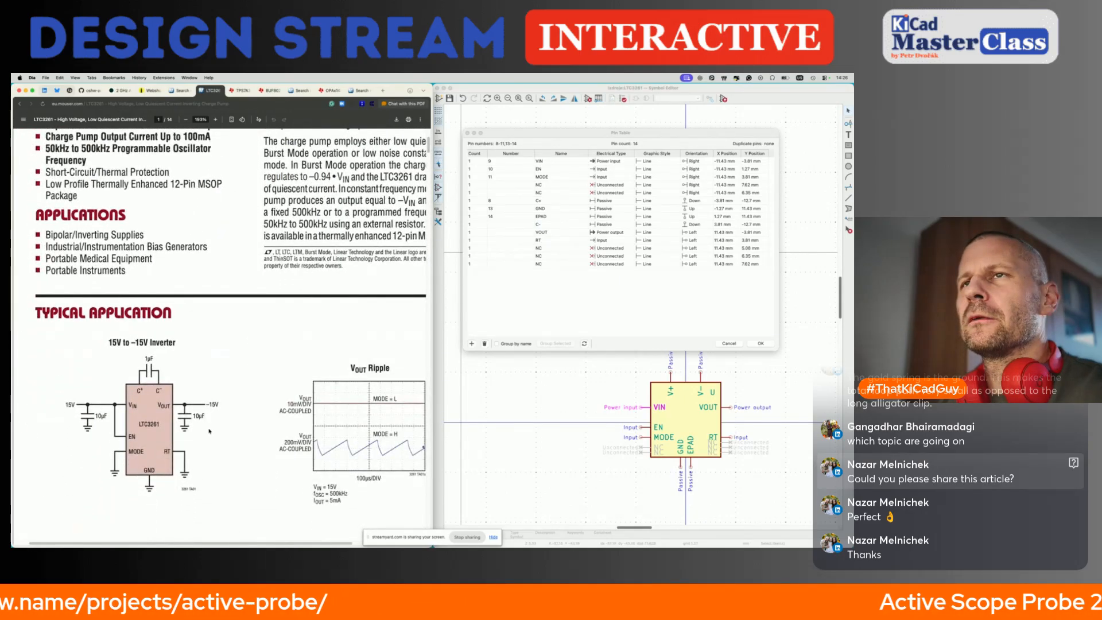
{"action": "scroll", "coordinate": [237, 377], "scroll_direction": "down", "scroll_amount": 5}
{"action": "scroll", "coordinate": [237, 377], "scroll_direction": "down", "scroll_amount": 5}
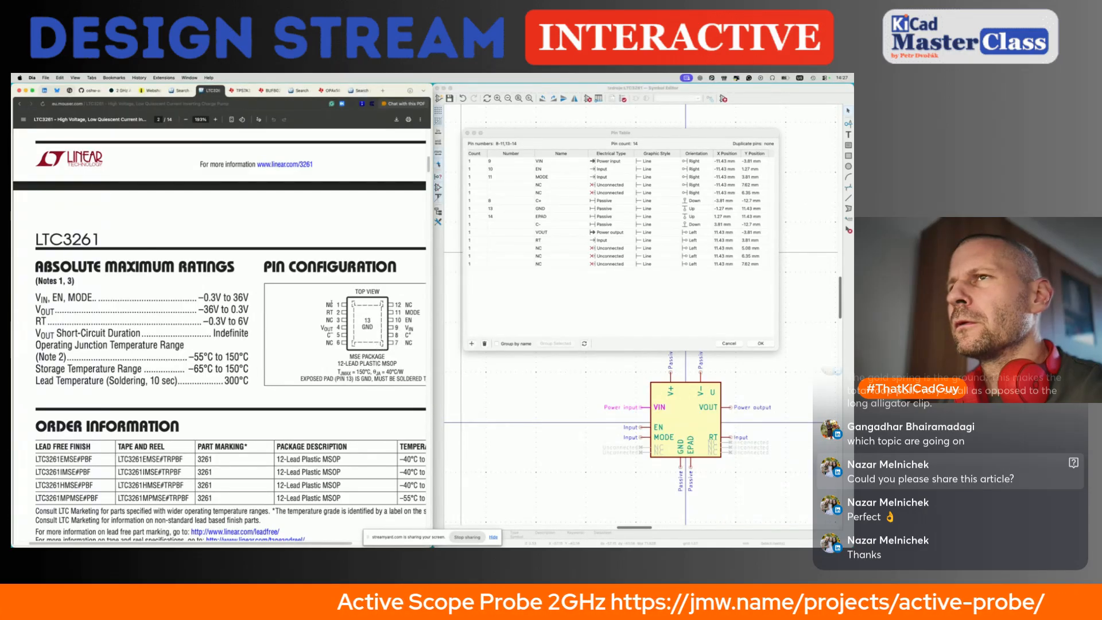
{"action": "scroll", "coordinate": [258, 291], "scroll_direction": "up", "scroll_amount": 3}
{"action": "scroll", "coordinate": [258, 291], "scroll_direction": "down", "scroll_amount": 2}
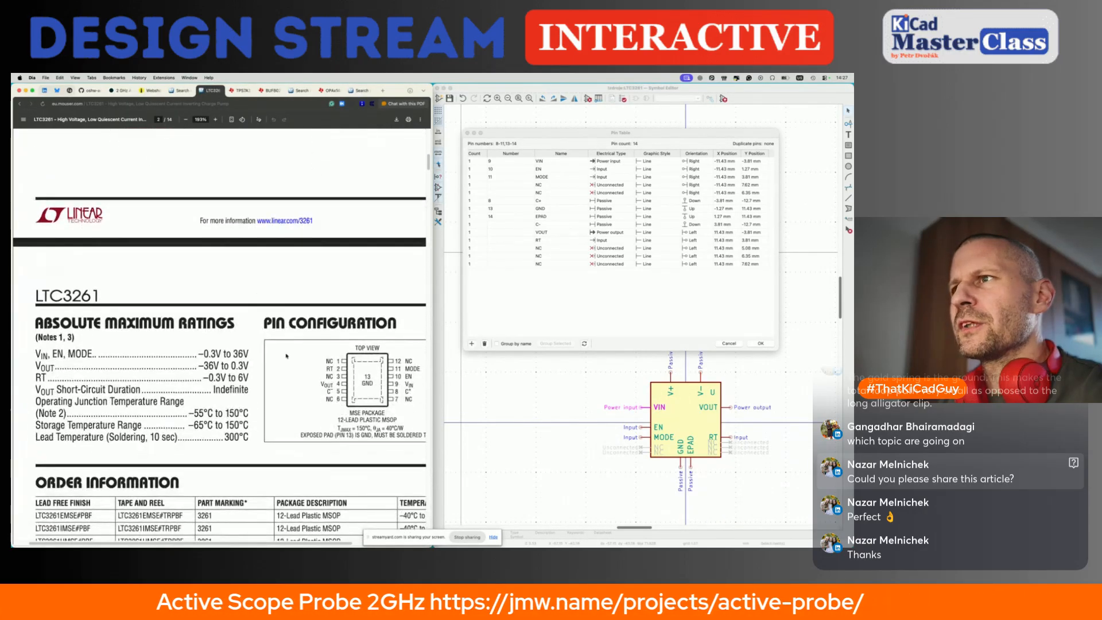
{"action": "key", "text": "super+Tab"}
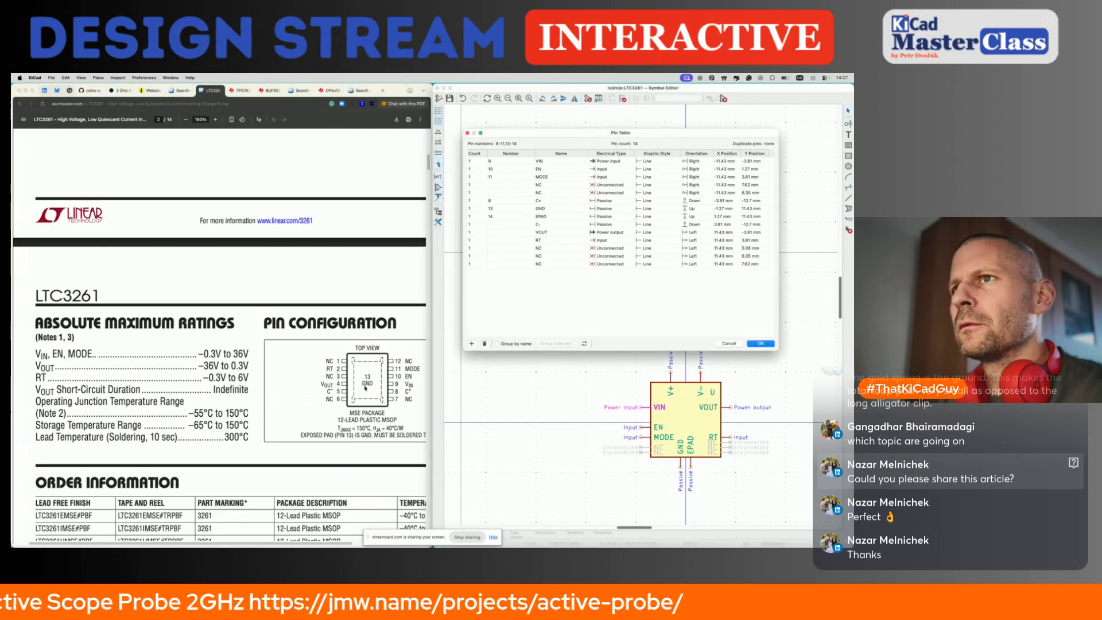
{"action": "key", "text": "super+Tab"}
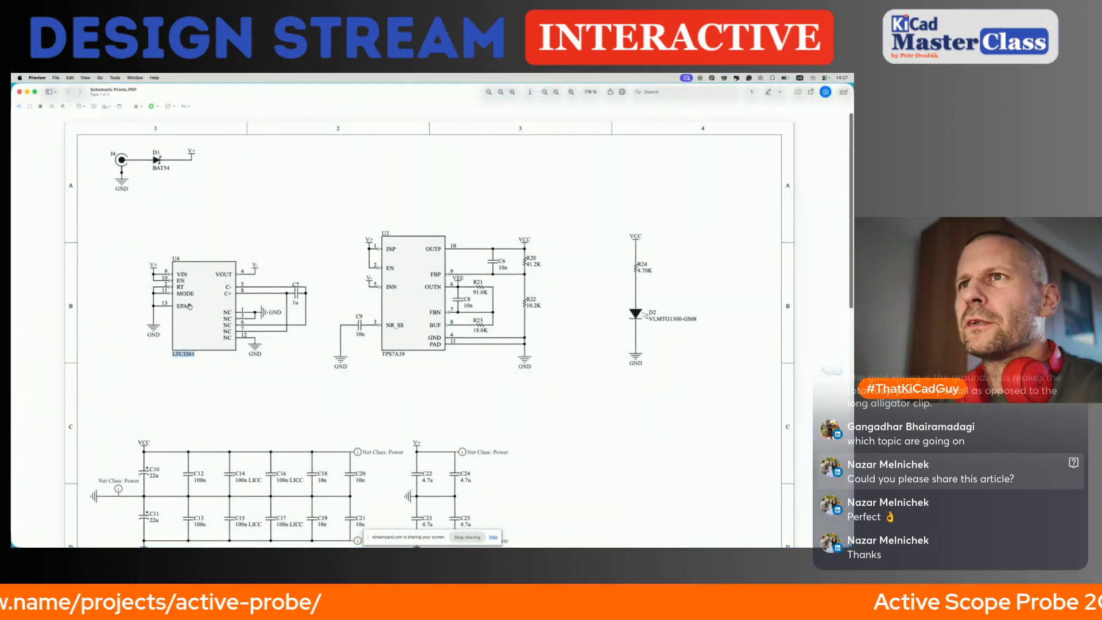
{"action": "key", "text": "super+Tab"}
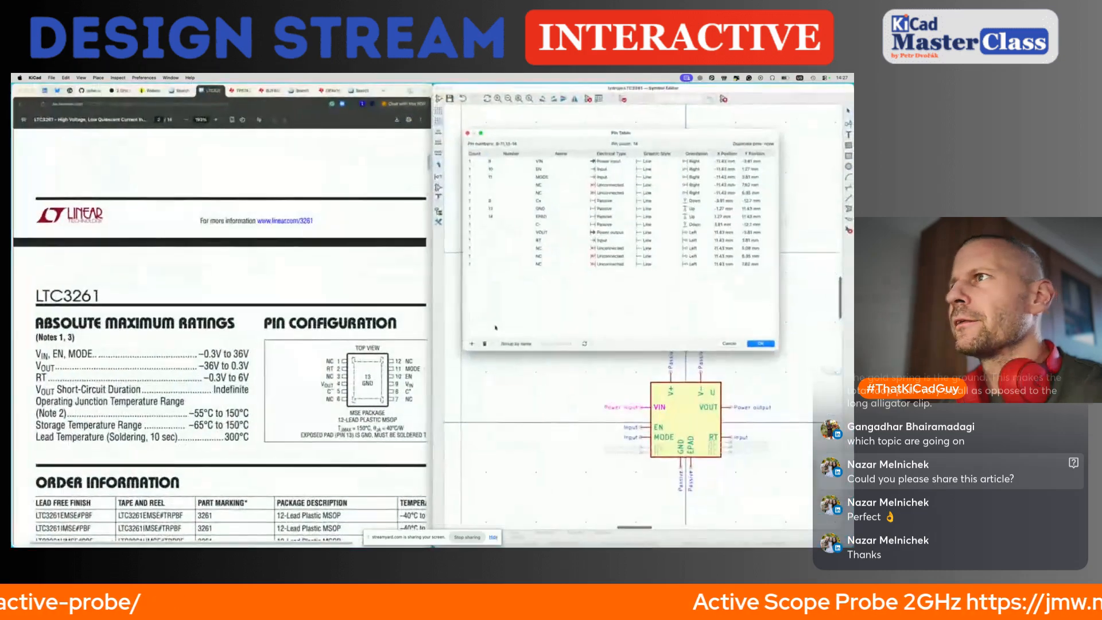
{"action": "scroll", "coordinate": [310, 376], "scroll_direction": "down", "scroll_amount": 20}
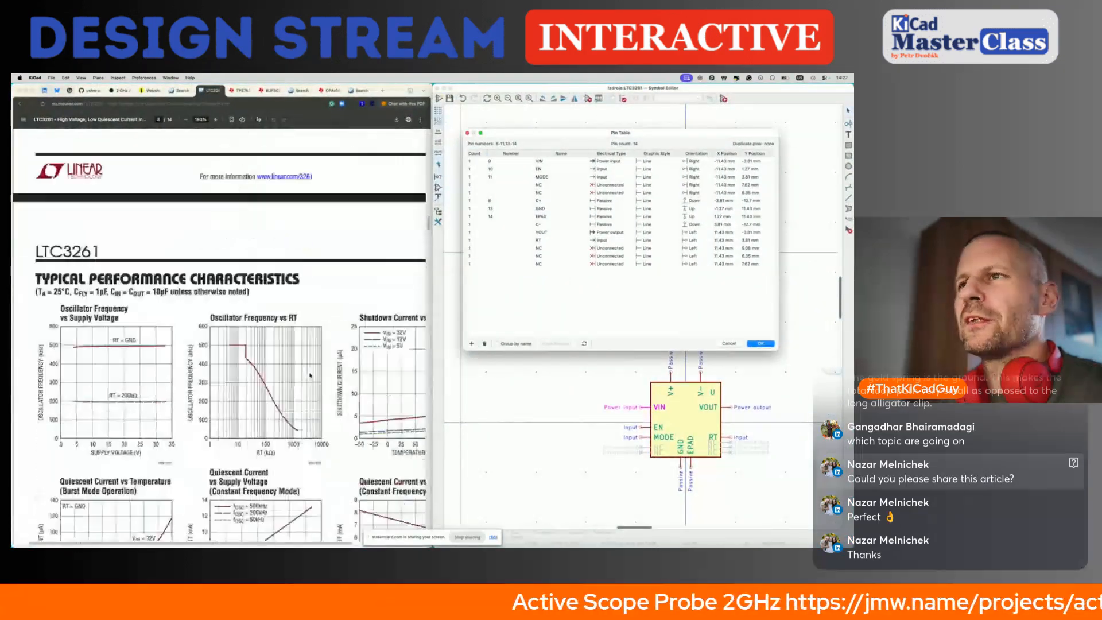
{"action": "scroll", "coordinate": [310, 375], "scroll_direction": "down", "scroll_amount": 10}
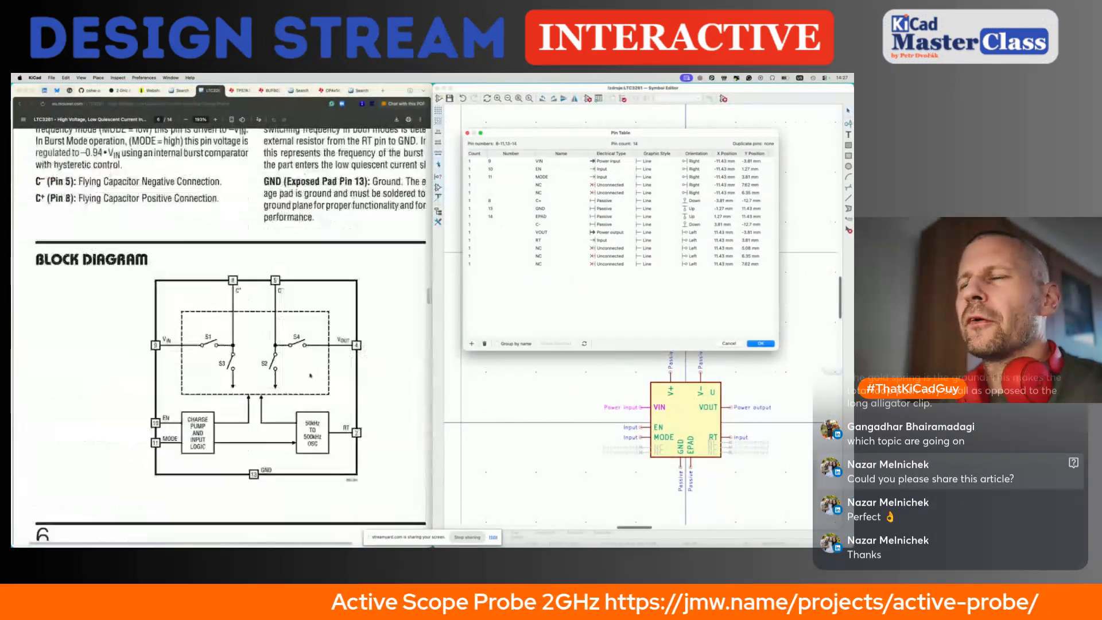
{"action": "scroll", "coordinate": [289, 385], "scroll_direction": "up", "scroll_amount": 3}
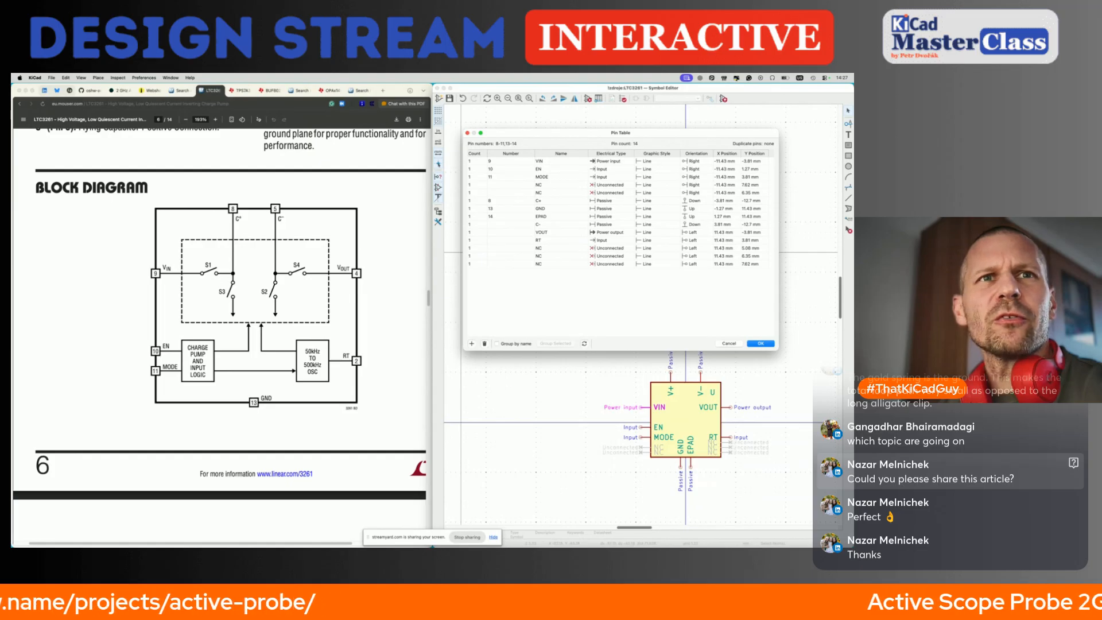
{"action": "key", "text": "super+Tab"}
{"action": "key", "text": "super+Tab"}
{"action": "double_click", "coordinate": [507, 217]}
{"action": "left_click", "coordinate": [535, 287]}
{"action": "double_click", "coordinate": [556, 216]}
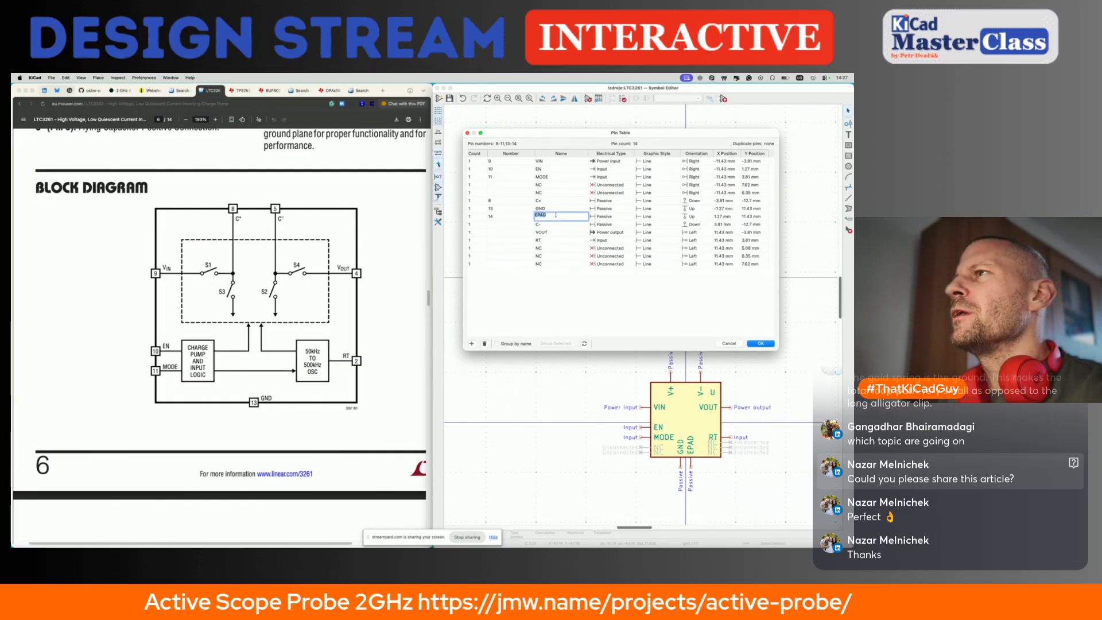
{"action": "left_click", "coordinate": [474, 219]}
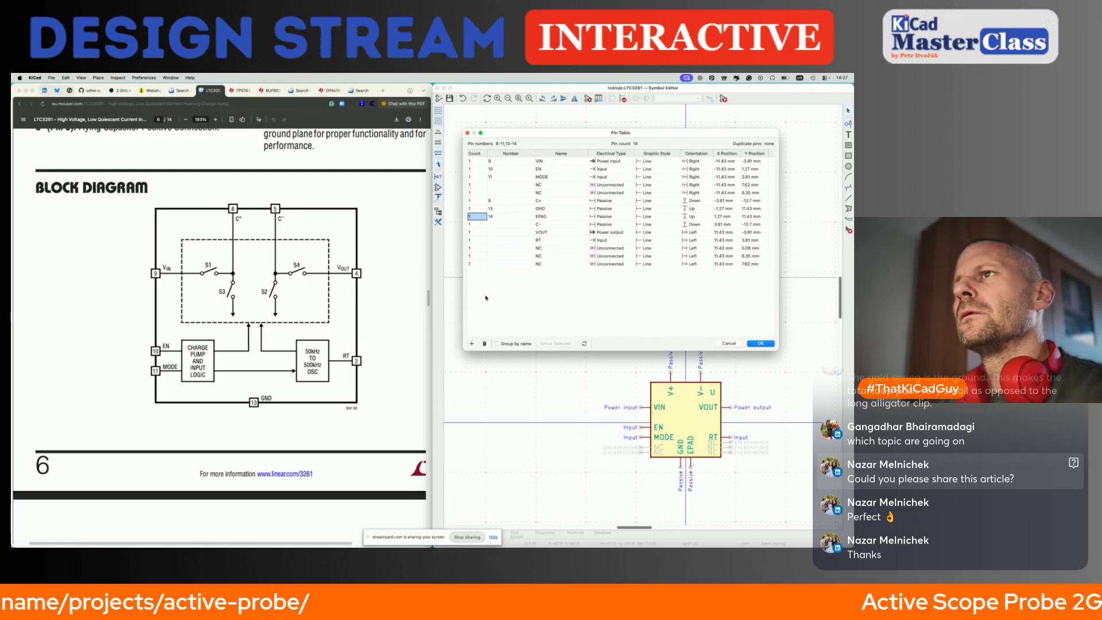
Step: Check the exposed pad in the reference schematic and set the EPAD pin number to 13 in the pin table
{"action": "left_click", "coordinate": [225, 375]}
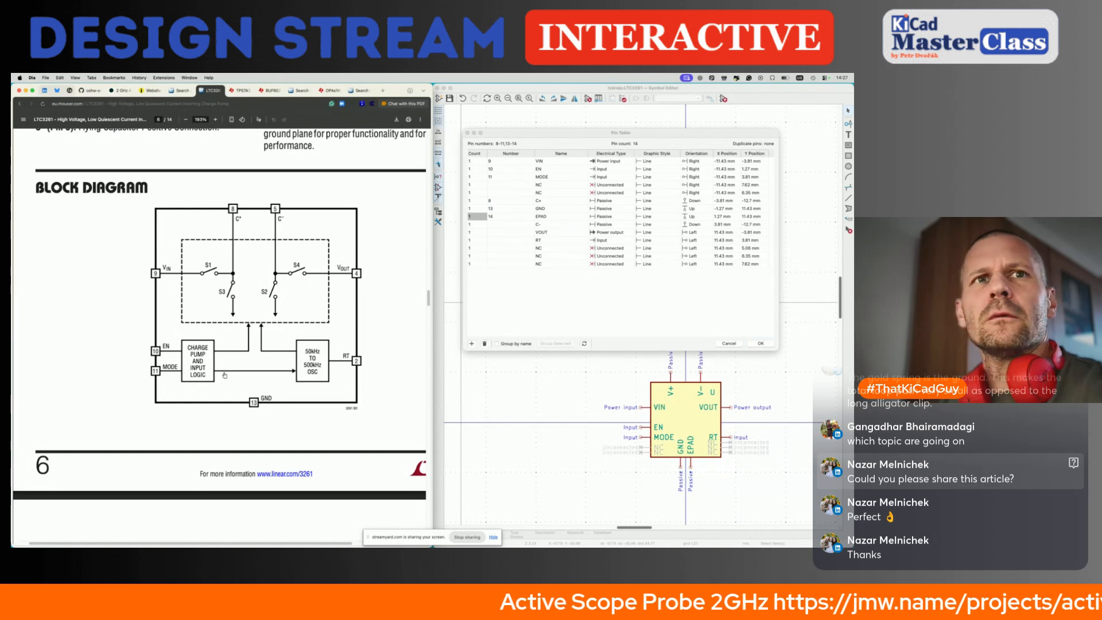
{"action": "key", "text": "super+Tab"}
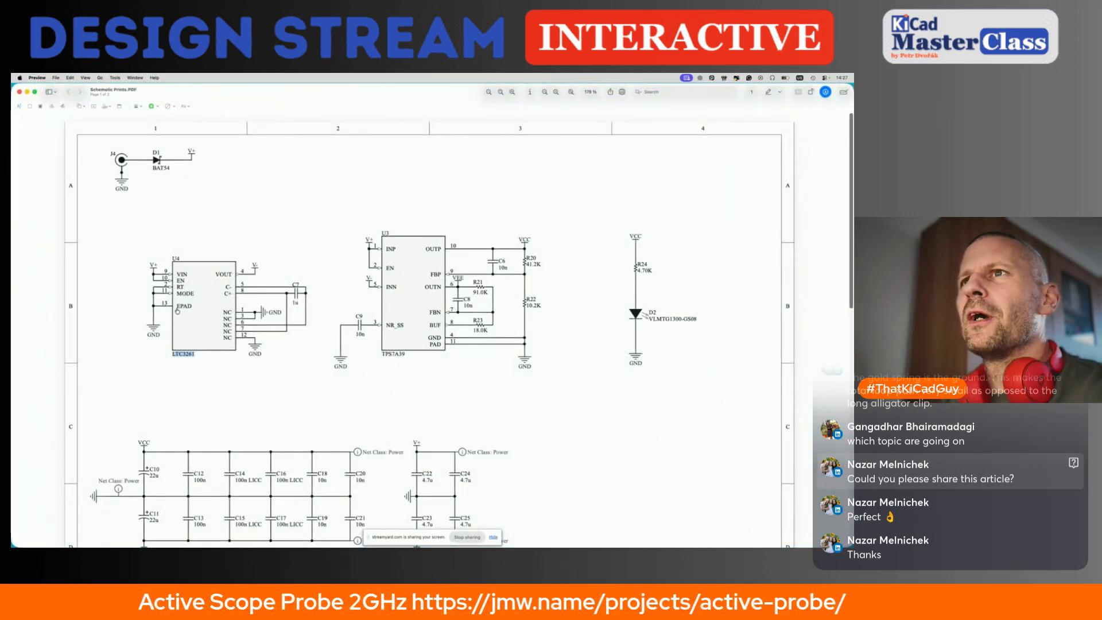
{"action": "key", "text": "super+Tab"}
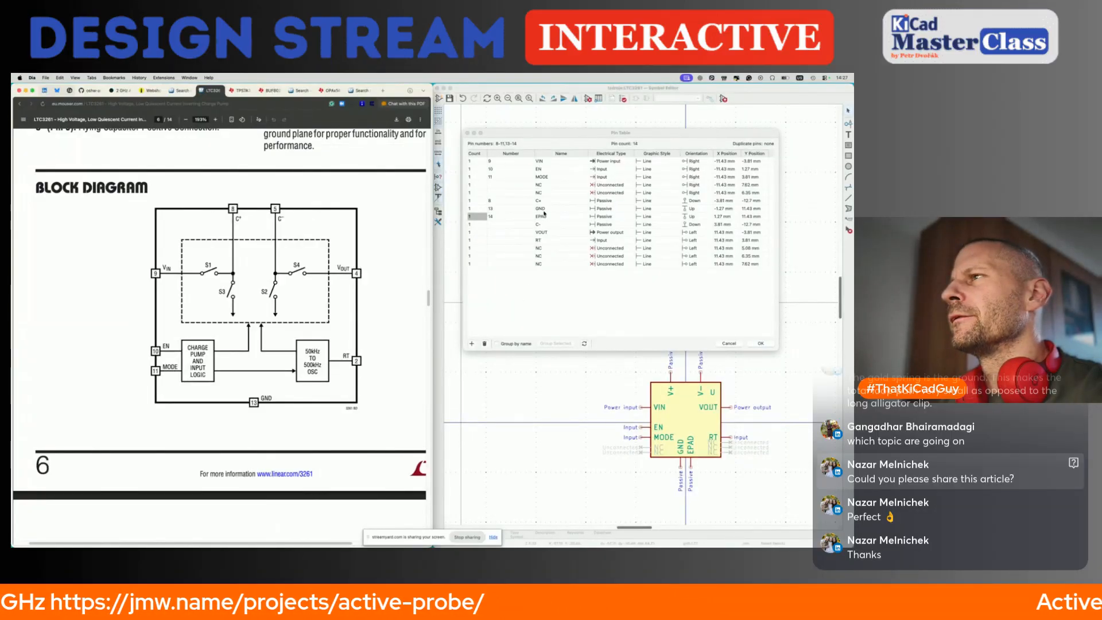
{"action": "double_click", "coordinate": [544, 209]}
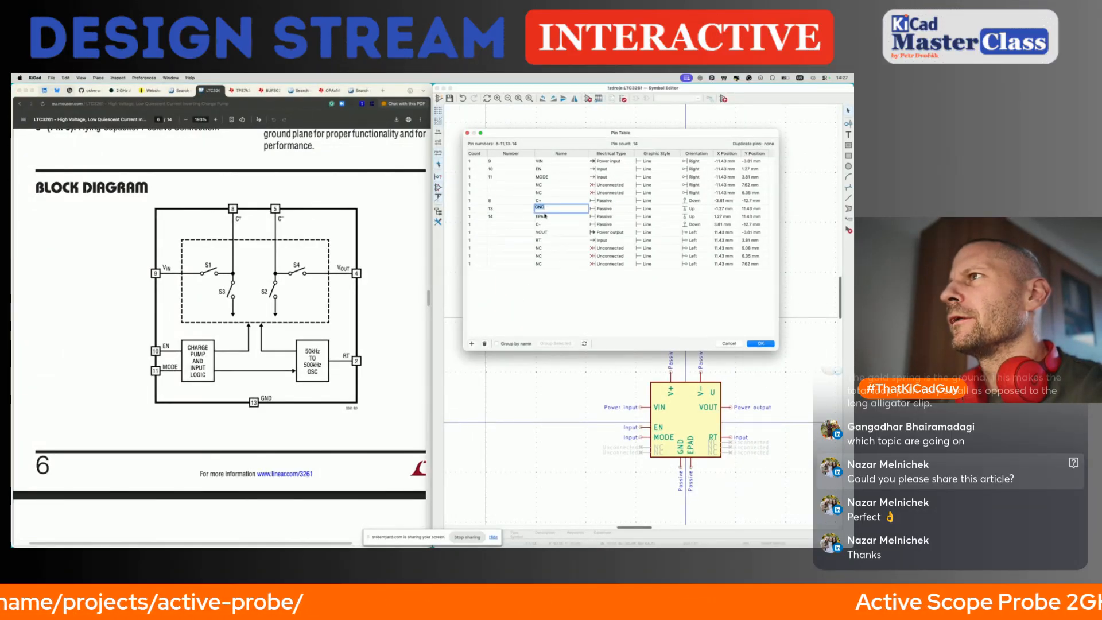
{"action": "double_click", "coordinate": [523, 218]}
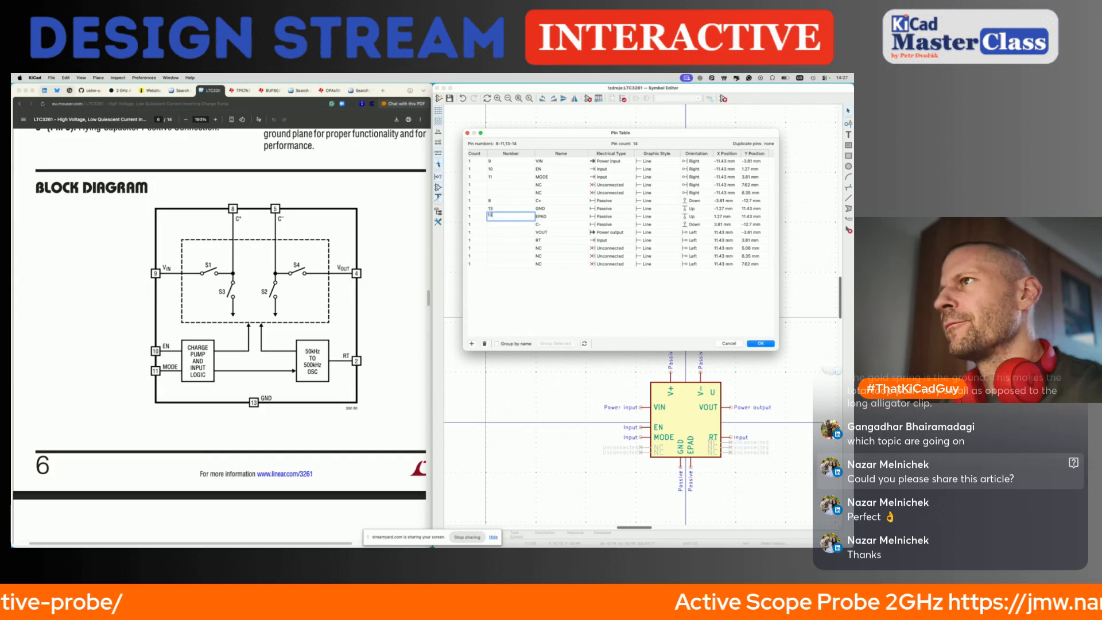
{"action": "type", "text": "13"}
Step: Assign pin number 5 to C-, 4 to VOUT and 2 to RT in the pin table
{"action": "double_click", "coordinate": [520, 224]}
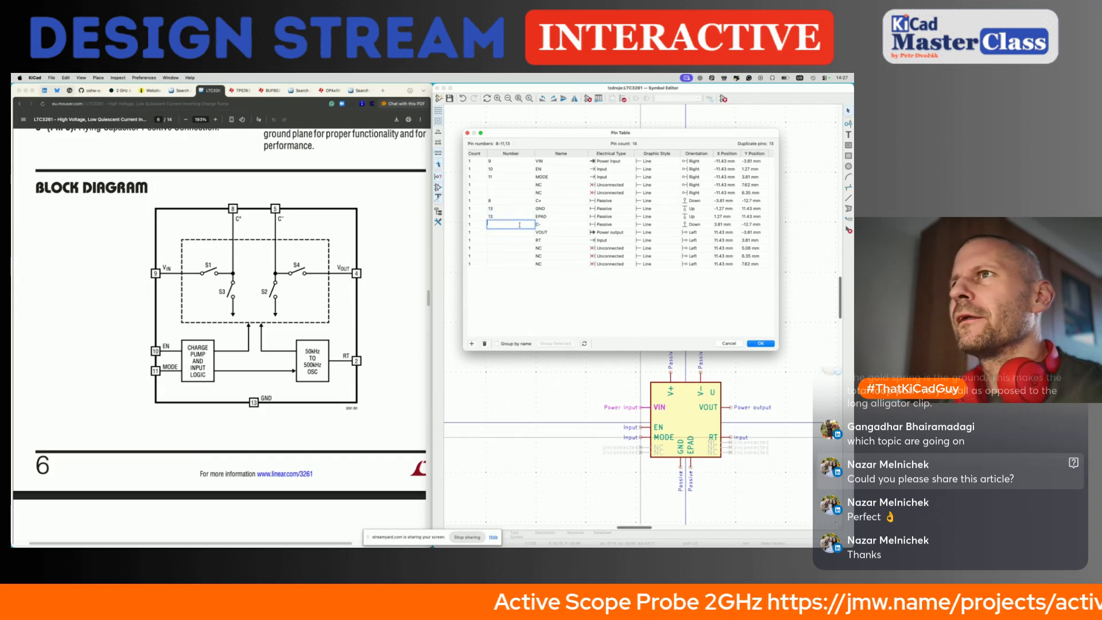
{"action": "type", "text": "5"}
{"action": "double_click", "coordinate": [519, 233]}
{"action": "type", "text": "4"}
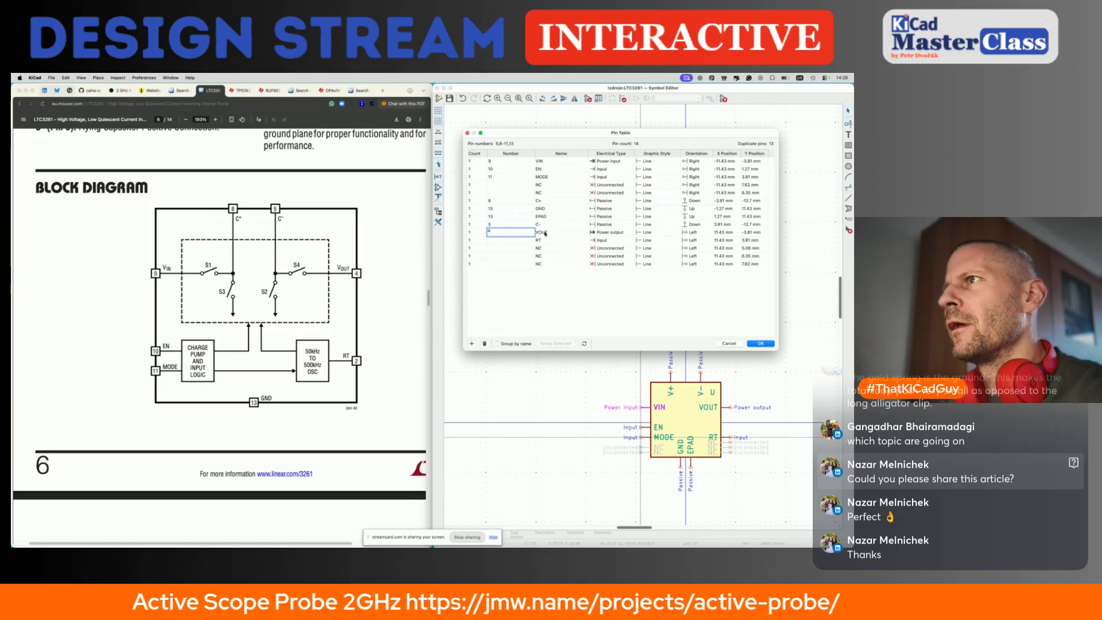
{"action": "double_click", "coordinate": [529, 240]}
{"action": "type", "text": "2"}
{"action": "key", "text": "Return"}
Step: Look up the datasheet's pin configuration and assign pin numbers 1 and 3 to the two NC pins on the symbol's left side
{"action": "scroll", "coordinate": [264, 353], "scroll_direction": "down", "scroll_amount": 10}
{"action": "scroll", "coordinate": [263, 353], "scroll_direction": "up", "scroll_amount": 20}
{"action": "scroll", "coordinate": [263, 354], "scroll_direction": "up", "scroll_amount": 8}
{"action": "scroll", "coordinate": [262, 353], "scroll_direction": "right", "scroll_amount": 1}
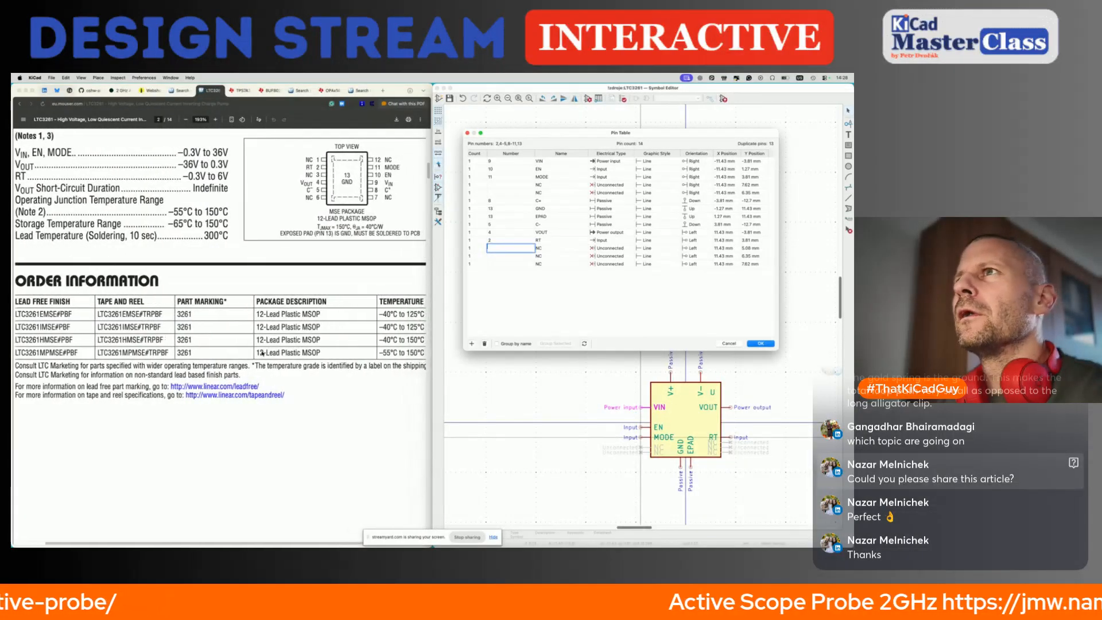
{"action": "left_click", "coordinate": [517, 184]}
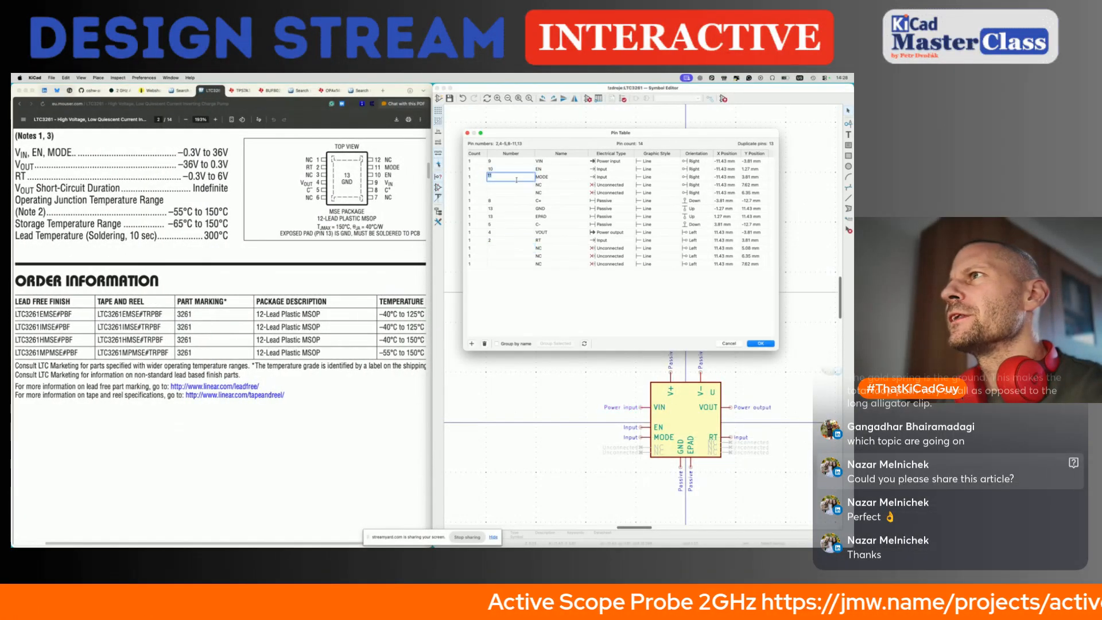
{"action": "type", "text": "1"}
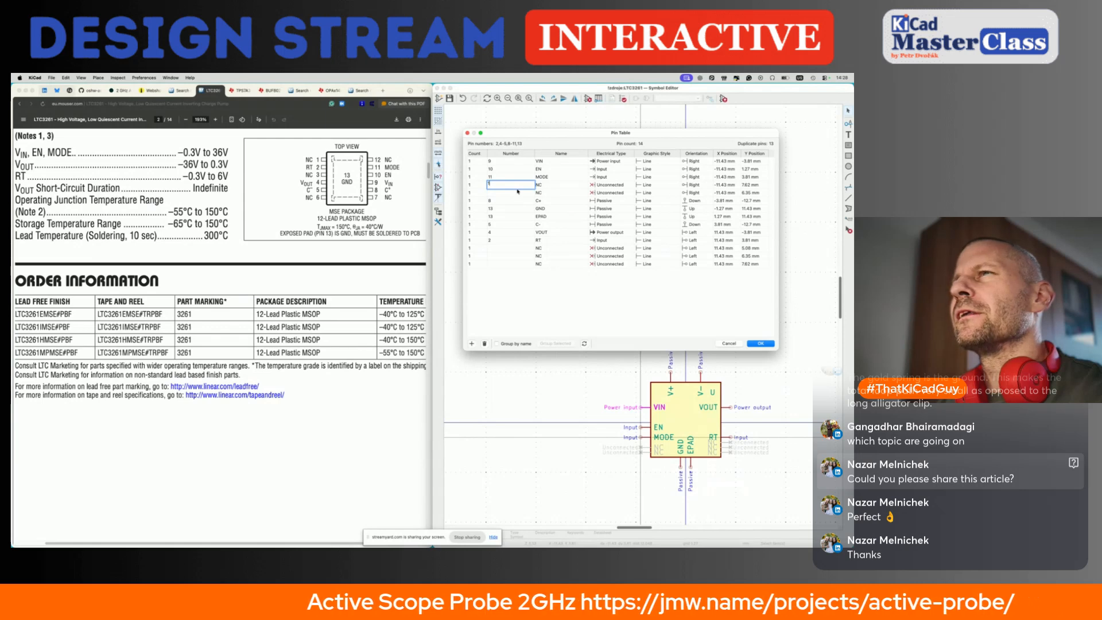
{"action": "left_click", "coordinate": [517, 192]}
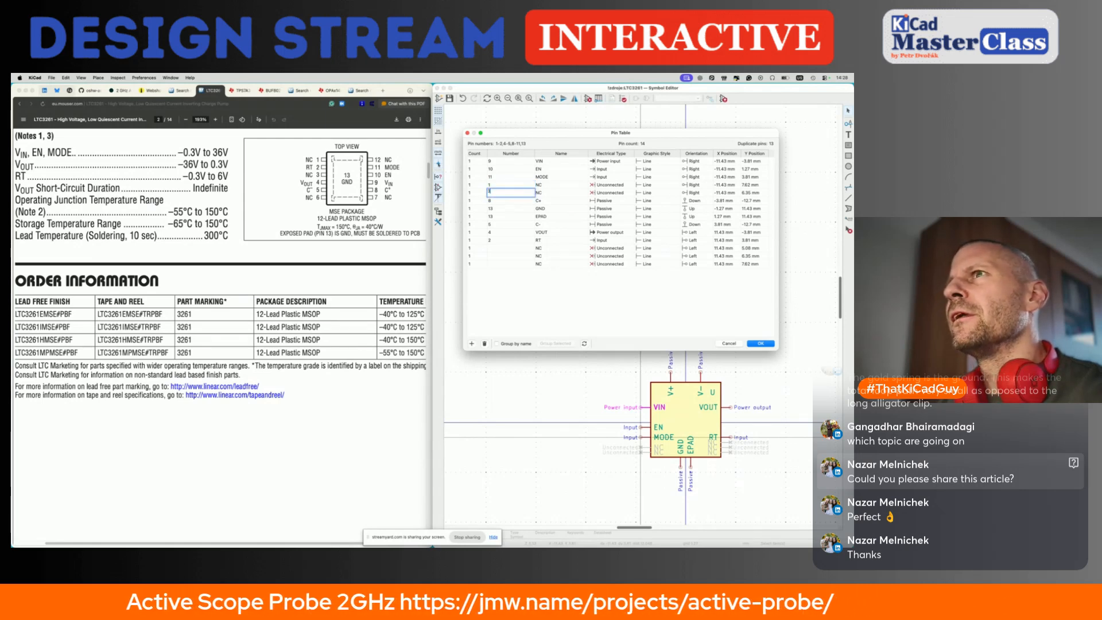
{"action": "type", "text": "3"}
Step: Assign pin numbers 6, 7 and 12 to the NC pins on the symbol's right side and accept the pin table
{"action": "left_click", "coordinate": [519, 248]}
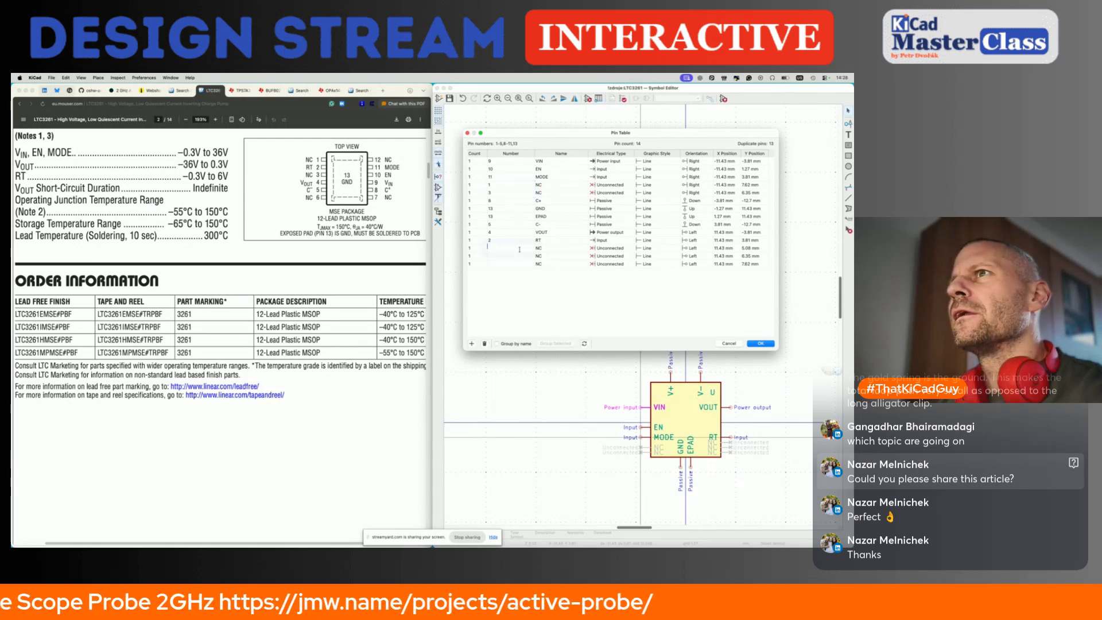
{"action": "type", "text": "6"}
{"action": "left_click", "coordinate": [520, 256]}
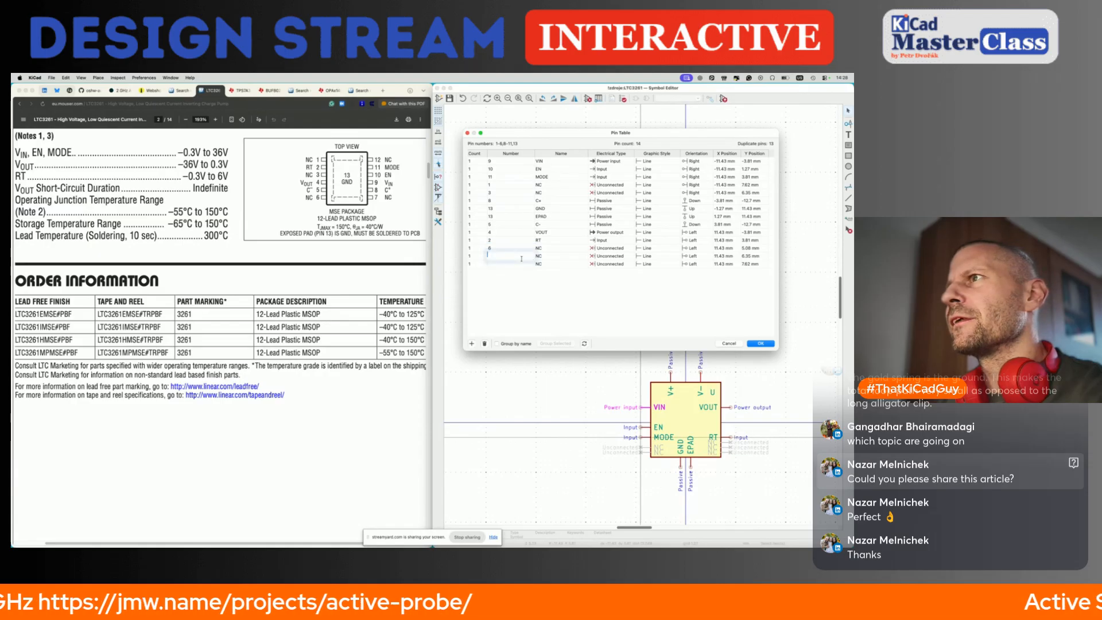
{"action": "left_click", "coordinate": [522, 264]}
{"action": "left_click", "coordinate": [759, 343]}
Step: Delete the GND pin from the symbol and center the EPAD pin on the body's bottom edge at X 0 mm
{"action": "scroll", "coordinate": [687, 483], "scroll_direction": "up", "scroll_amount": 1}
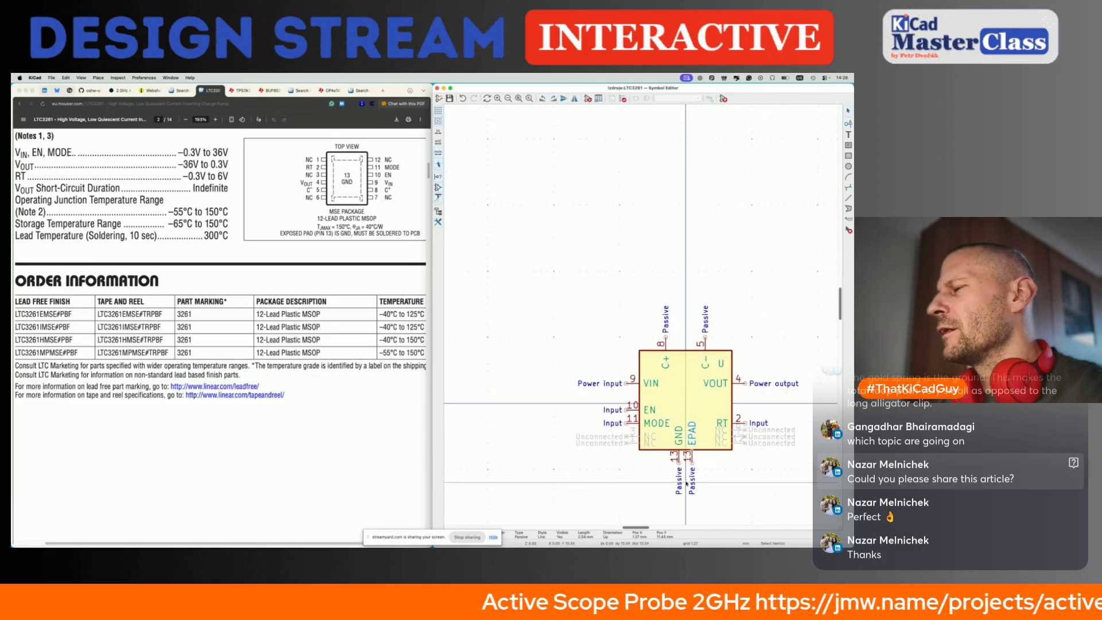
{"action": "key", "text": "Delete"}
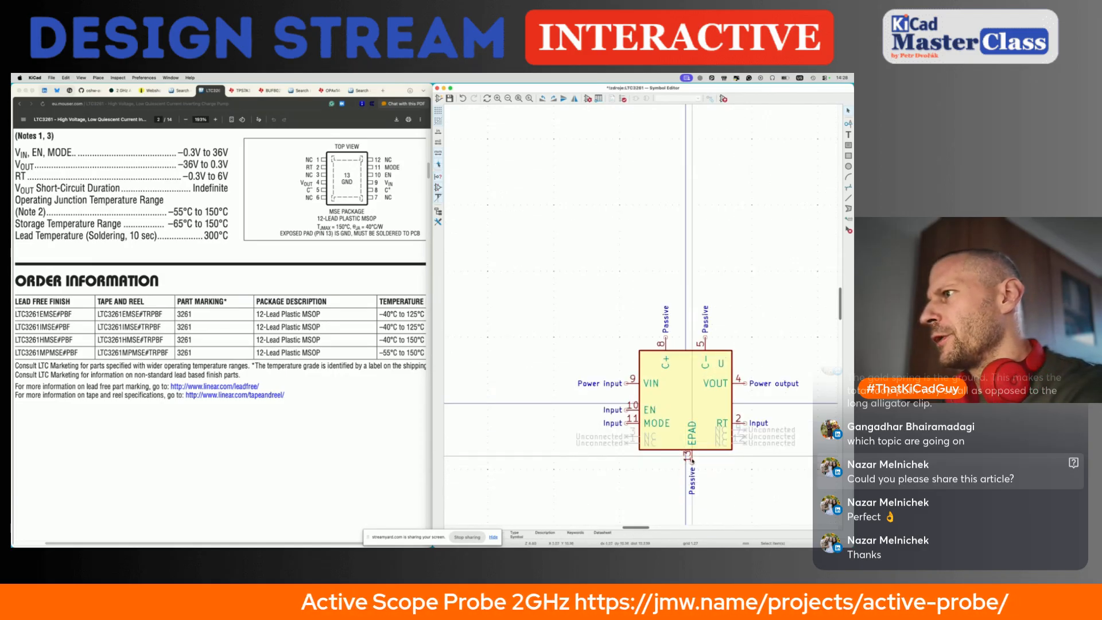
{"action": "left_click_drag", "start_coordinate": [692, 460], "coordinate": [689, 457]}
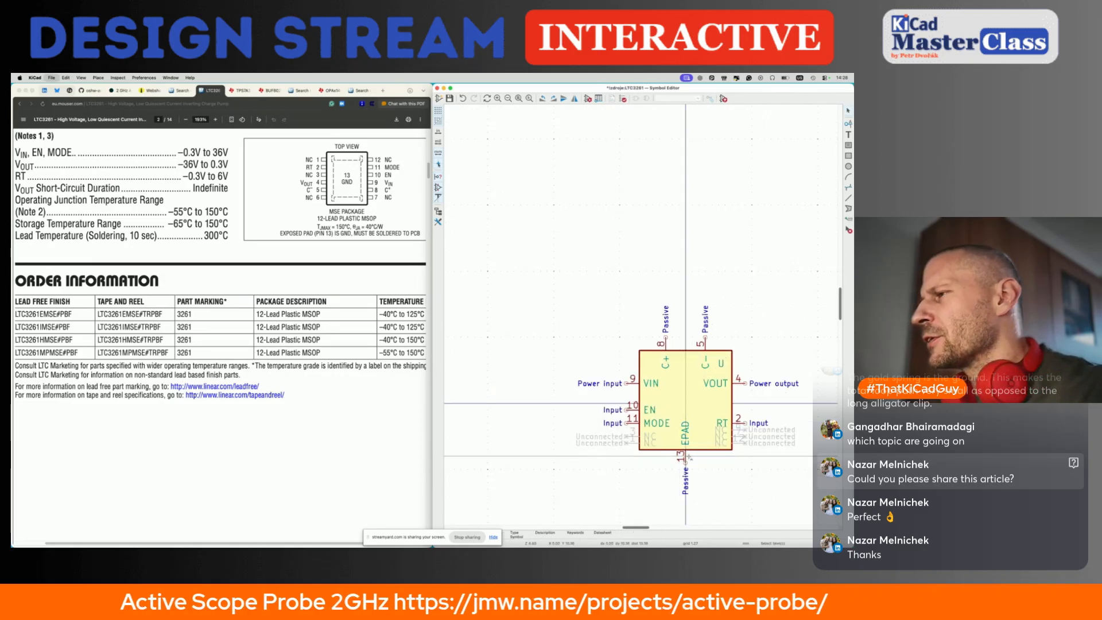
Step: Save the LTC3261 symbol and run the symbol checker on it
{"action": "key", "text": "super+s"}
{"action": "scroll", "coordinate": [691, 458], "scroll_direction": "right", "scroll_amount": 1}
{"action": "scroll", "coordinate": [691, 457], "scroll_direction": "down", "scroll_amount": 1}
{"action": "left_click", "coordinate": [621, 98]}
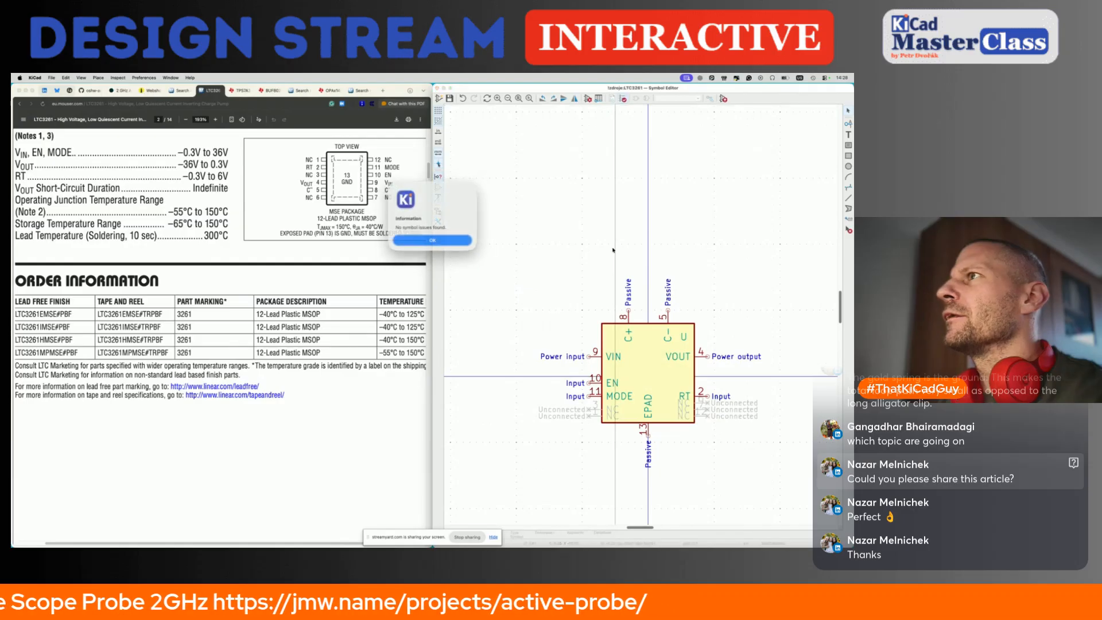
{"action": "key", "text": "Return"}
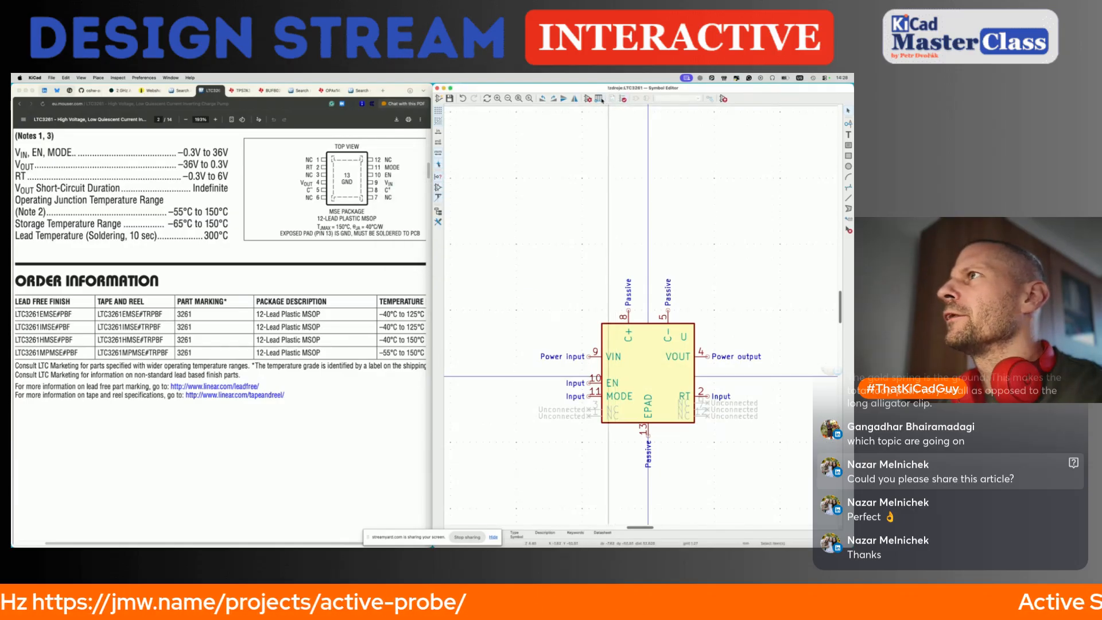
Step: Review the numbers, names and electrical types in the pin table against the Pin Functions section of the LTC3261 datasheet
{"action": "left_click", "coordinate": [601, 99]}
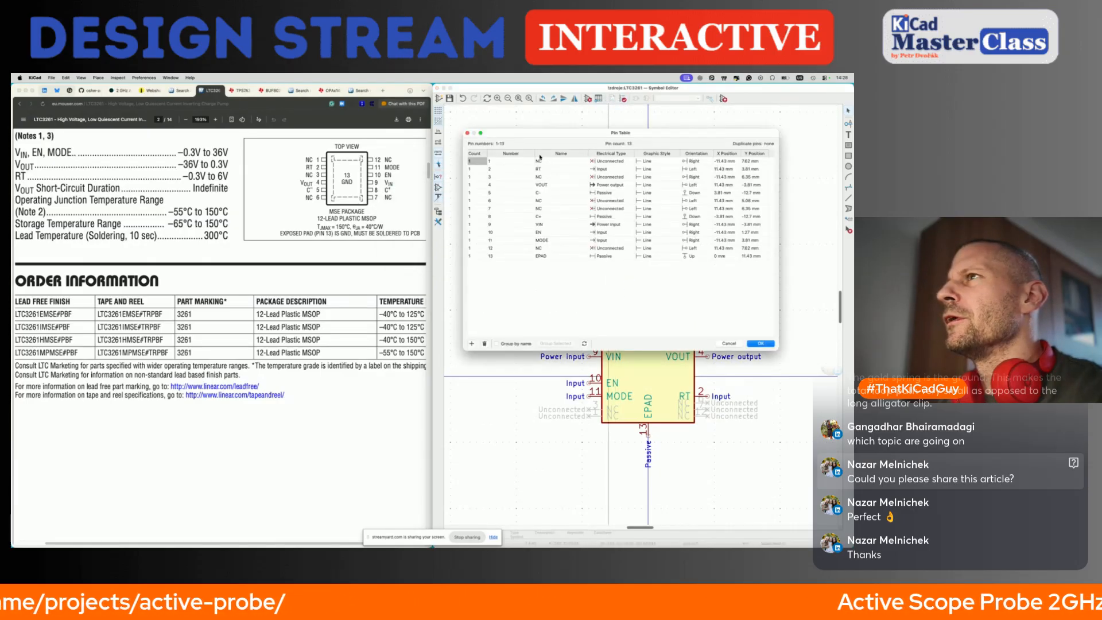
{"action": "left_click", "coordinate": [508, 154]}
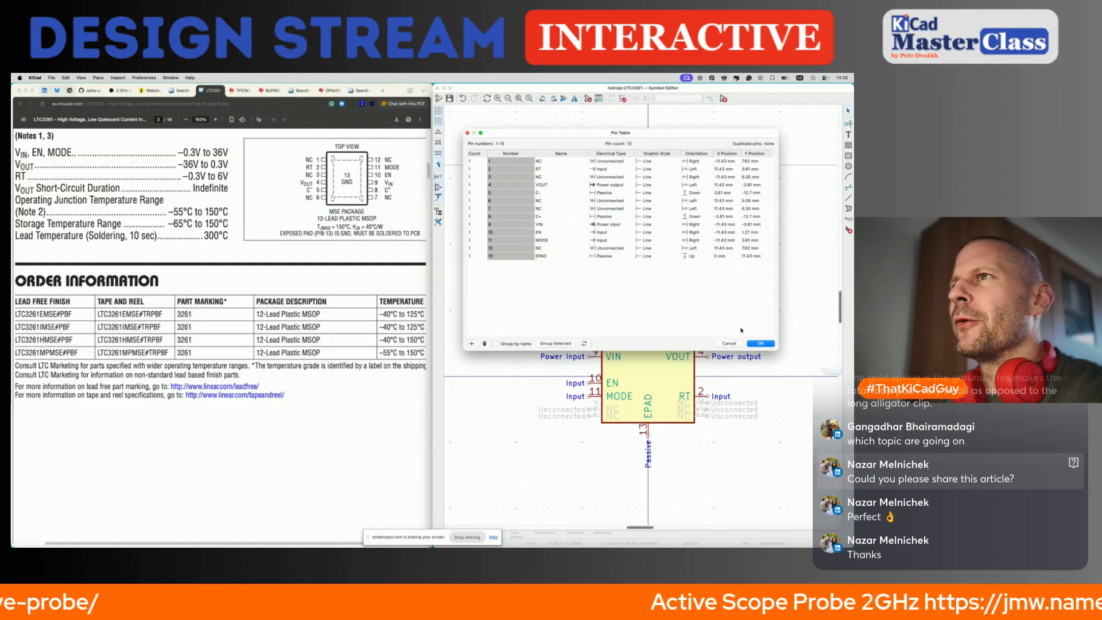
{"action": "scroll", "coordinate": [337, 258], "scroll_direction": "down", "scroll_amount": 3}
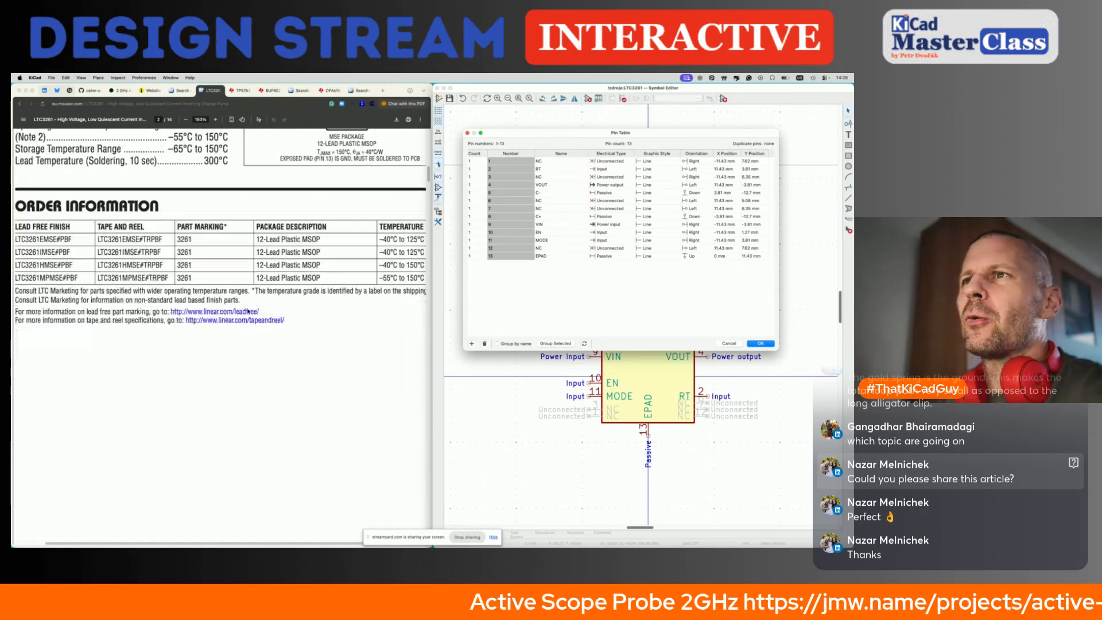
{"action": "left_click", "coordinate": [248, 311]}
{"action": "scroll", "coordinate": [248, 311], "scroll_direction": "down", "scroll_amount": 3, "text": "ctrl"}
{"action": "scroll", "coordinate": [248, 311], "scroll_direction": "down", "scroll_amount": 15}
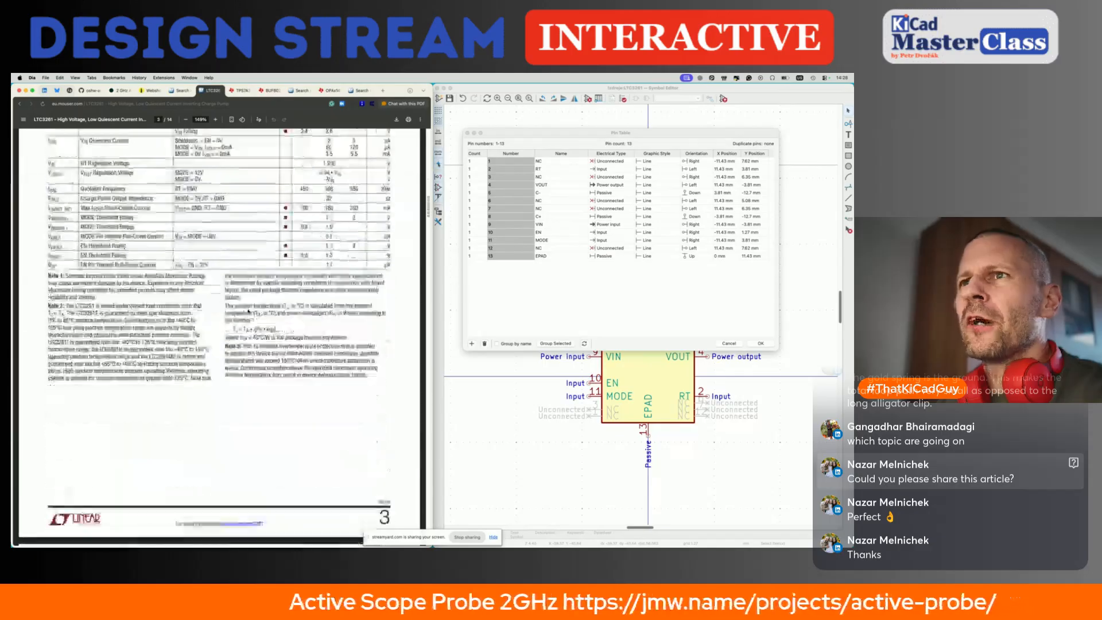
{"action": "scroll", "coordinate": [248, 311], "scroll_direction": "down", "scroll_amount": 8}
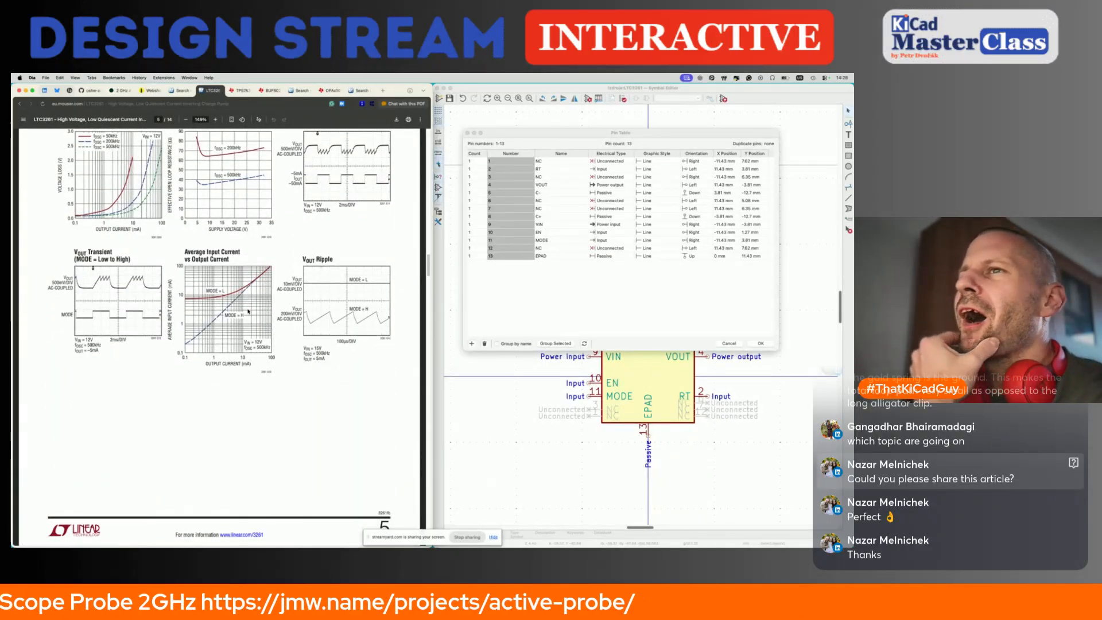
{"action": "scroll", "coordinate": [248, 311], "scroll_direction": "down", "scroll_amount": 6}
{"action": "scroll", "coordinate": [248, 311], "scroll_direction": "down", "scroll_amount": 3}
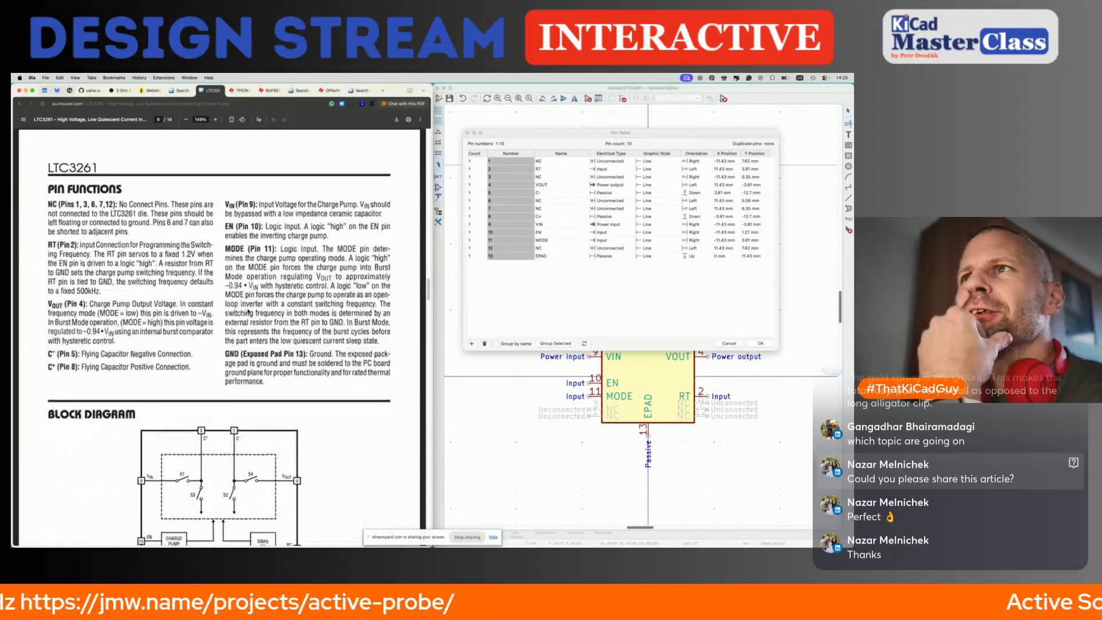
Step: Check the RT pin's function in the datasheet, set pin 2 to electrical type Passive and accept the pin table
{"action": "mouse_move", "coordinate": [85, 246]}
{"action": "left_mouse_down"}
{"action": "mouse_move", "coordinate": [212, 245]}
{"action": "mouse_move", "coordinate": [85, 233]}
{"action": "mouse_move", "coordinate": [86, 254]}
{"action": "left_mouse_up"}
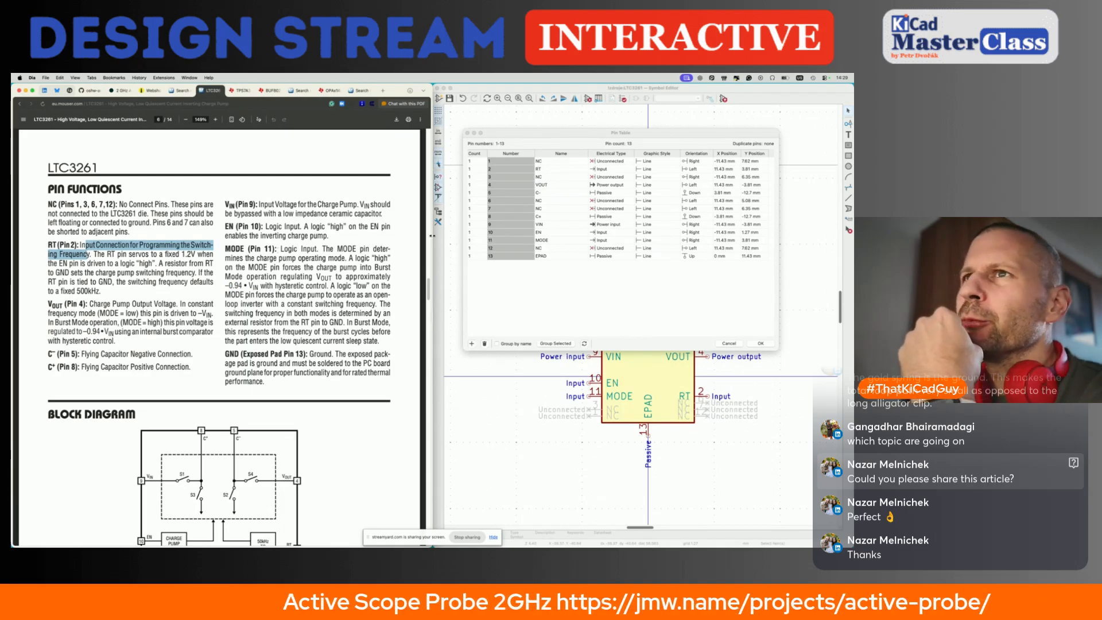
{"action": "left_click", "coordinate": [554, 168]}
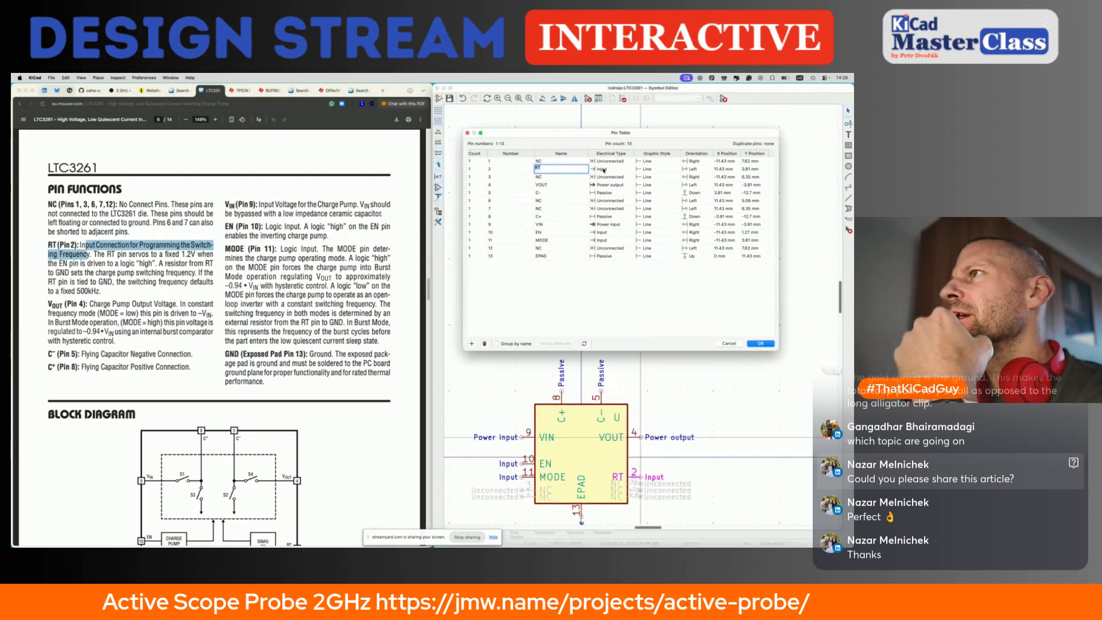
{"action": "left_click", "coordinate": [604, 170]}
{"action": "left_click", "coordinate": [602, 202]}
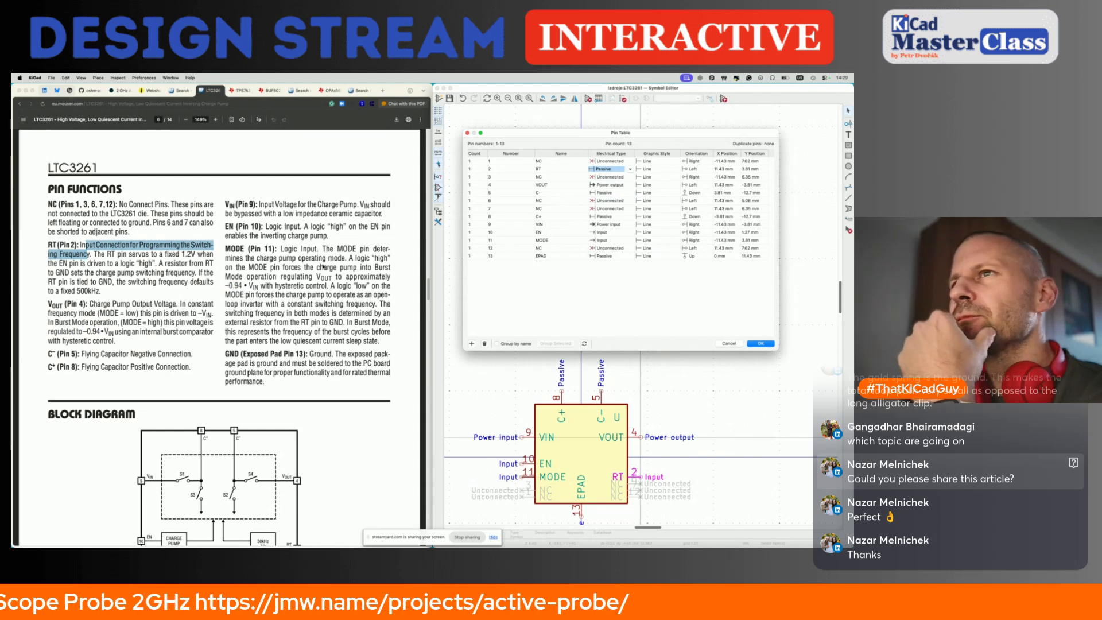
{"action": "left_click", "coordinate": [323, 267]}
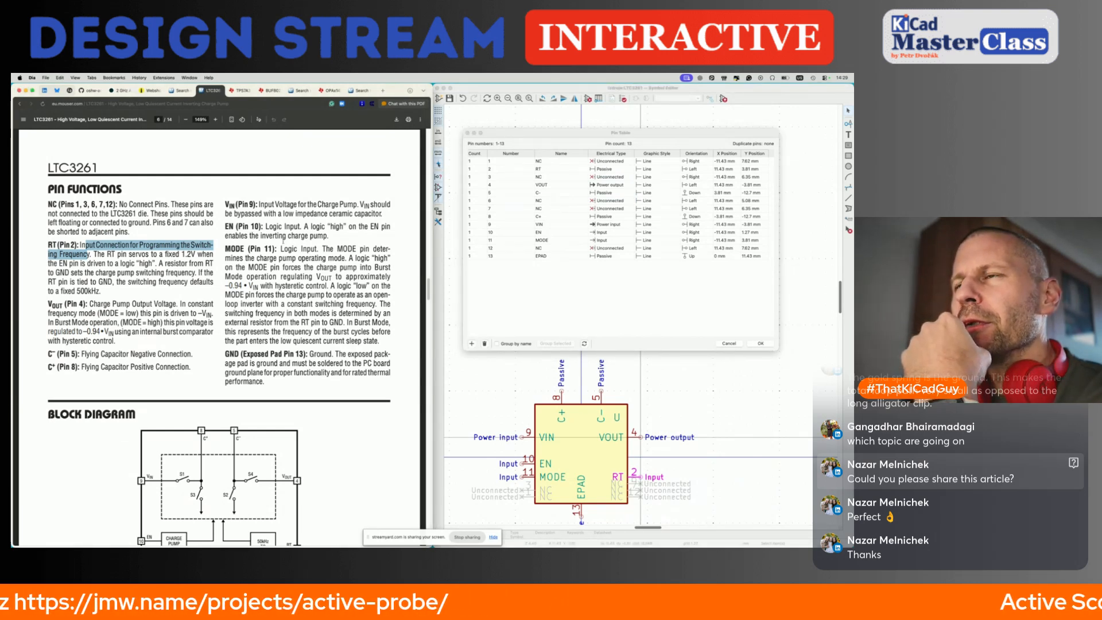
{"action": "scroll", "coordinate": [286, 240], "scroll_direction": "down", "scroll_amount": 1}
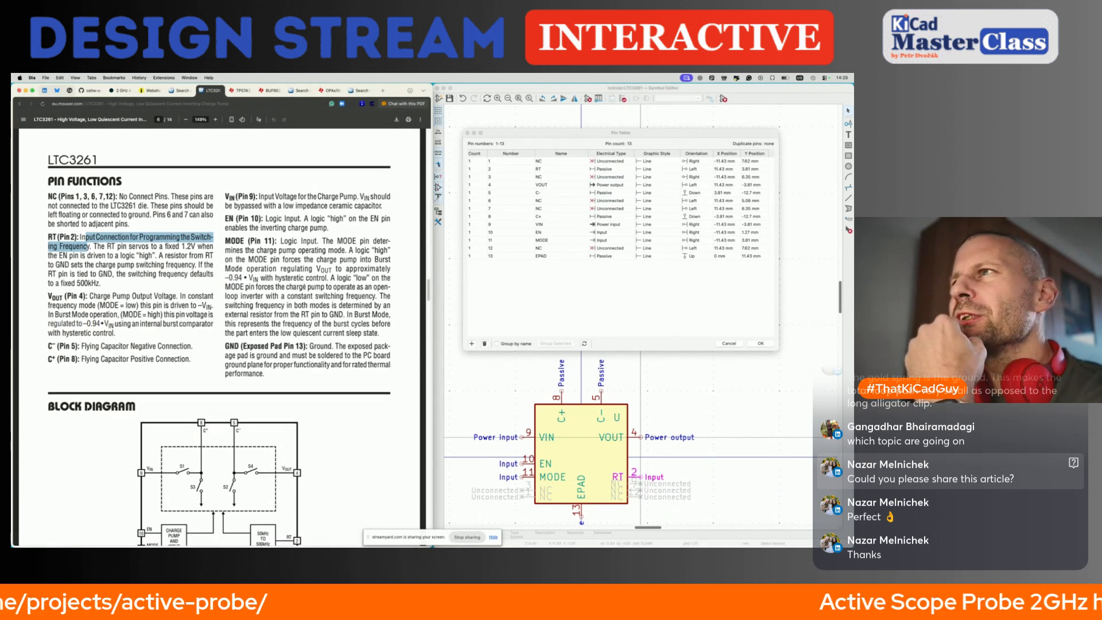
{"action": "left_click", "coordinate": [761, 343]}
{"action": "scroll", "coordinate": [618, 366], "scroll_direction": "down", "scroll_amount": 5}
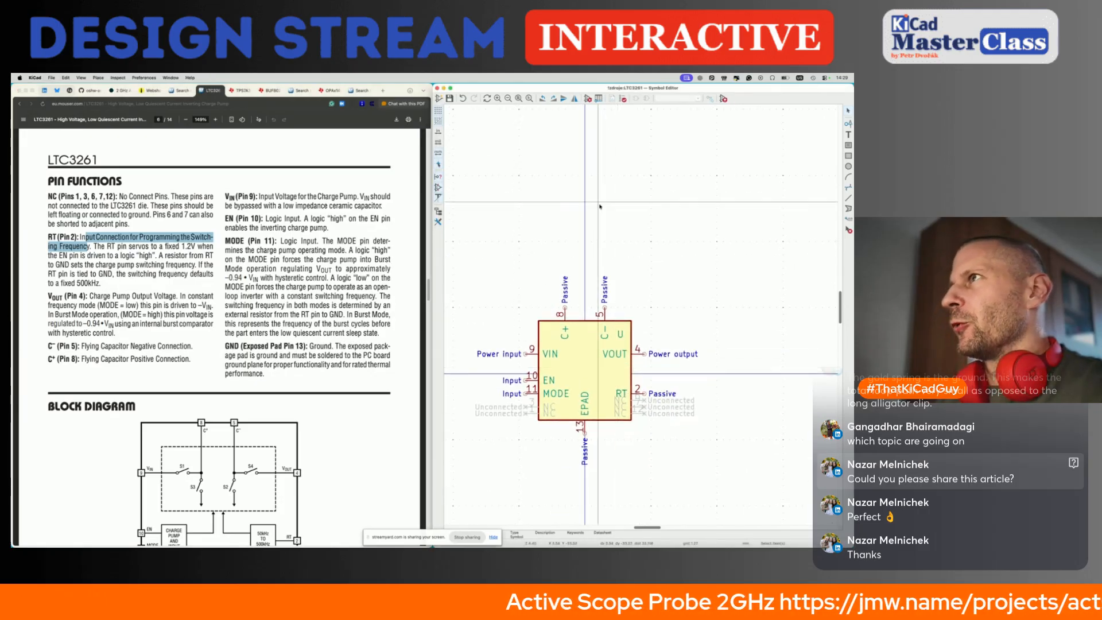
Step: Open the LTC3261 symbol's properties and look up the package type in the datasheet's Package Description section
{"action": "left_click", "coordinate": [589, 99]}
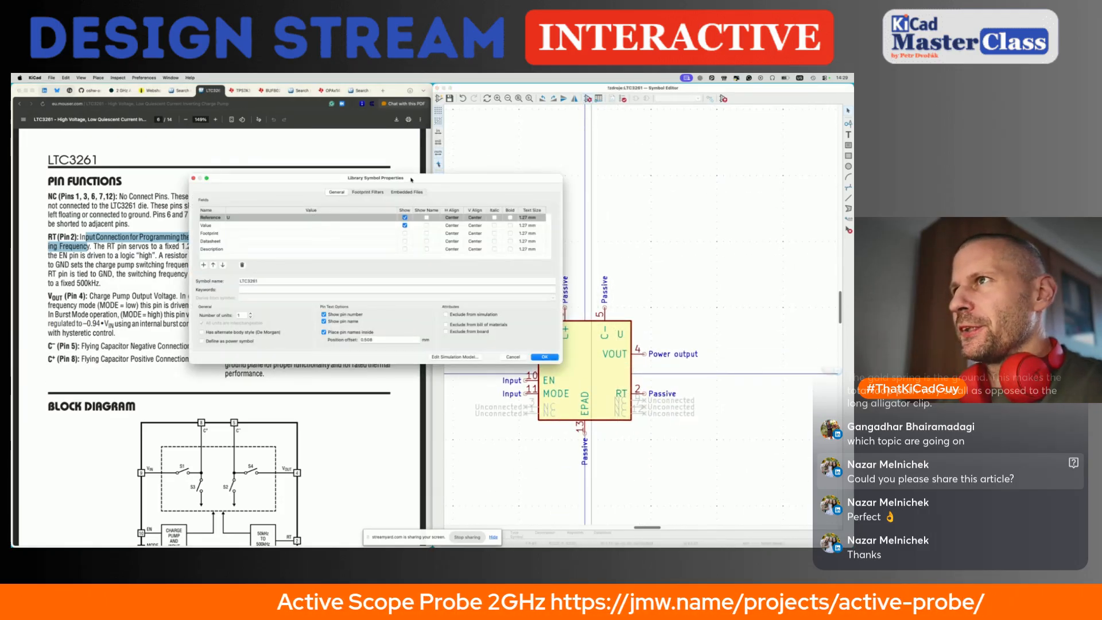
{"action": "left_click", "coordinate": [525, 204]}
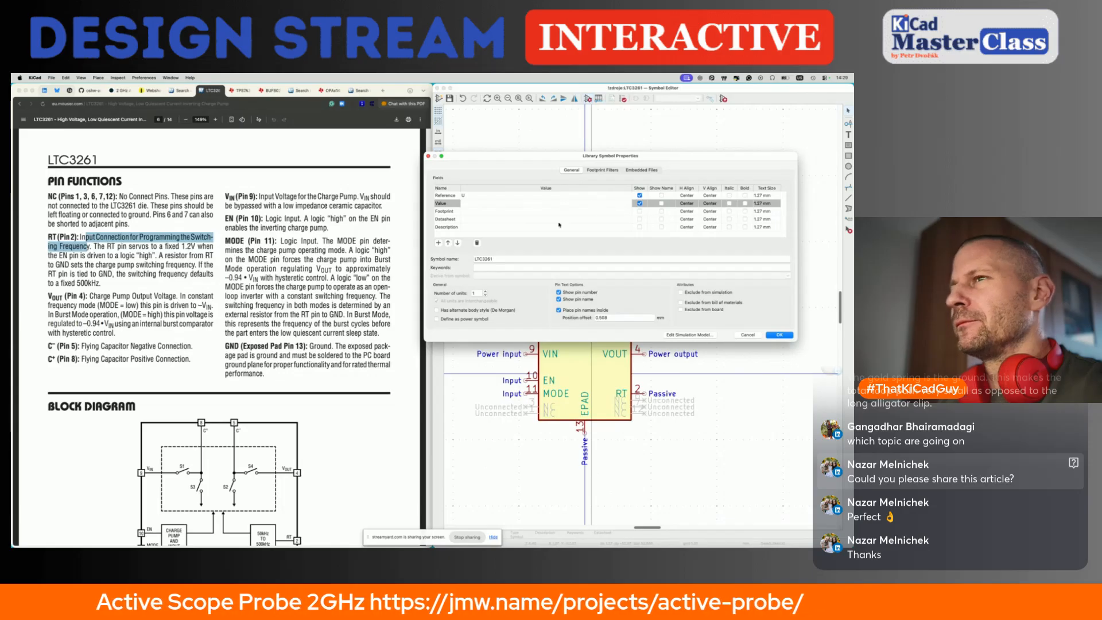
{"action": "left_click", "coordinate": [321, 275]}
{"action": "scroll", "coordinate": [324, 279], "scroll_direction": "down", "scroll_amount": 15}
{"action": "scroll", "coordinate": [322, 279], "scroll_direction": "down", "scroll_amount": 20}
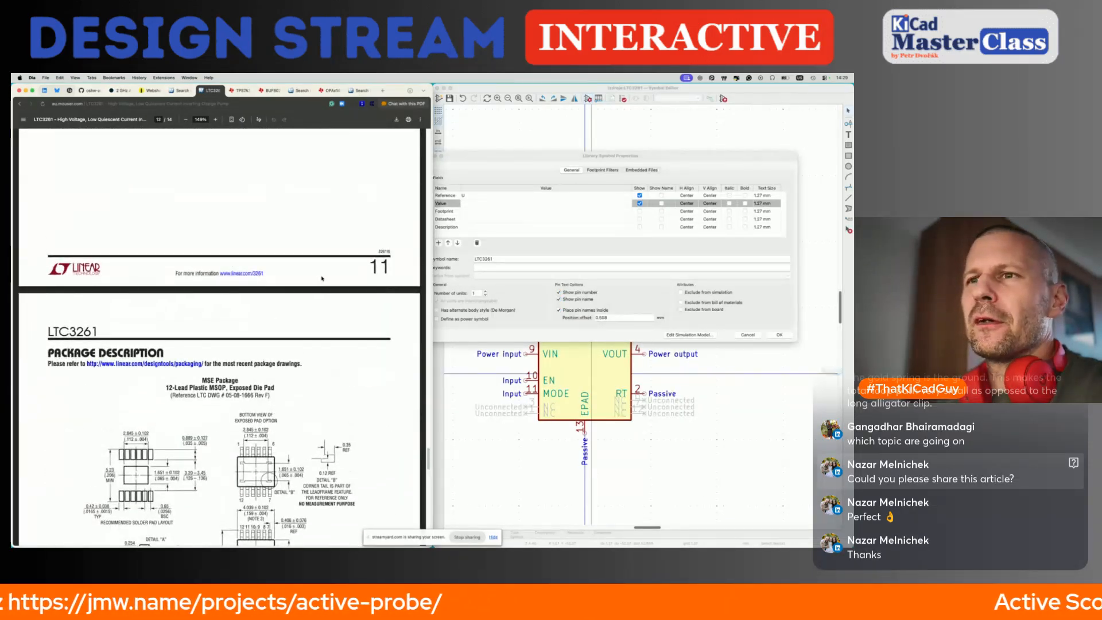
{"action": "scroll", "coordinate": [322, 278], "scroll_direction": "down", "scroll_amount": 5}
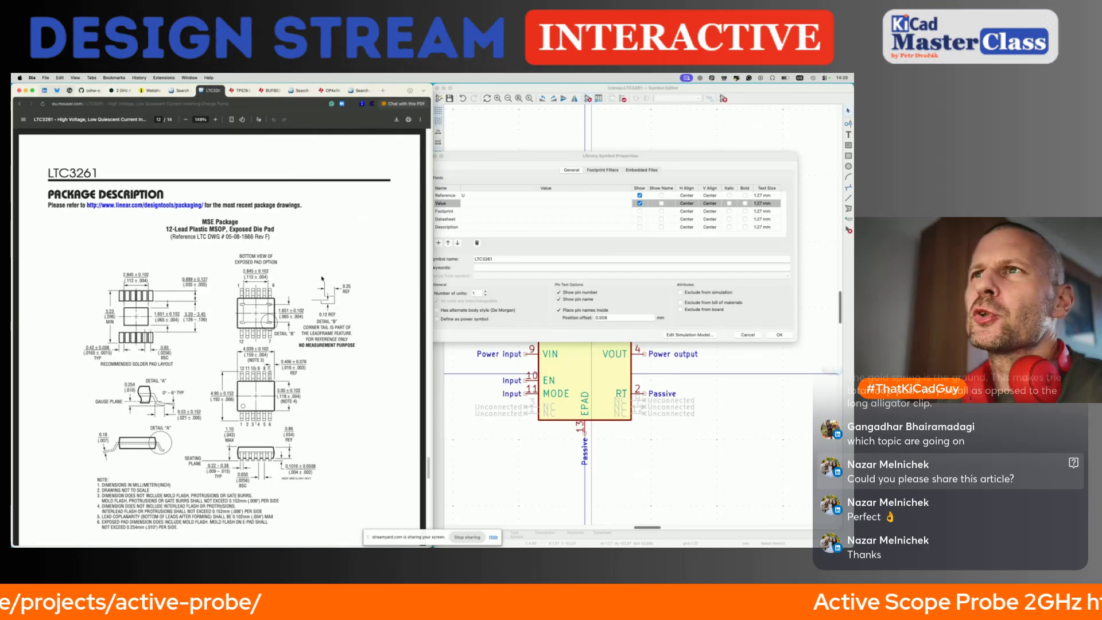
{"action": "left_click_drag", "start_coordinate": [209, 229], "coordinate": [226, 230]}
Step: Set the symbol's Value field to LTC3261, matching the symbol name
{"action": "left_click", "coordinate": [585, 203]}
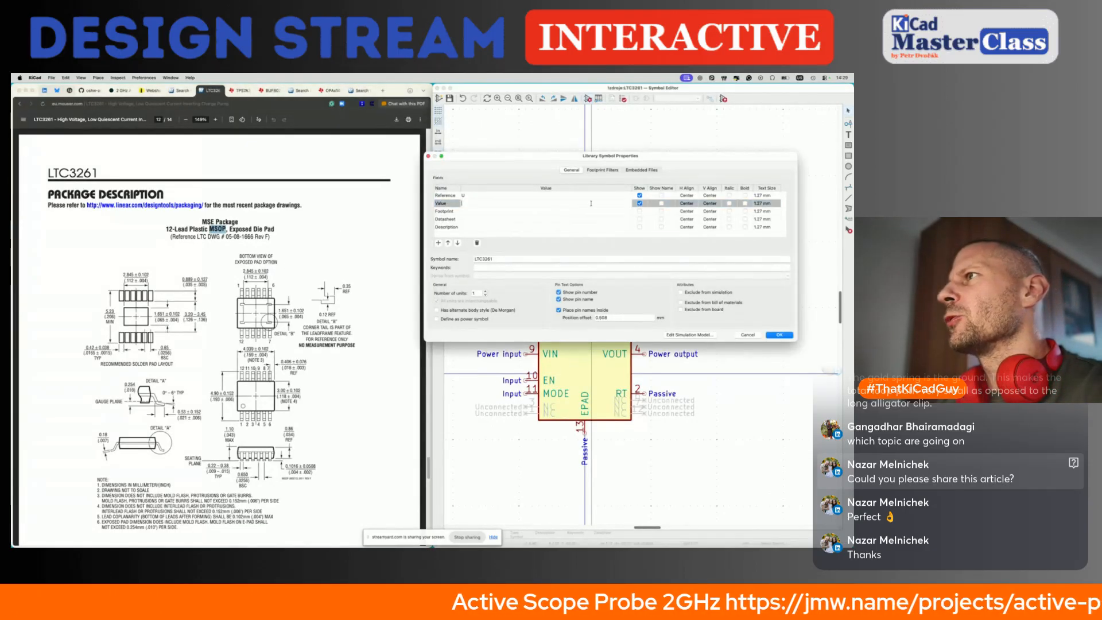
{"action": "left_click", "coordinate": [566, 212]}
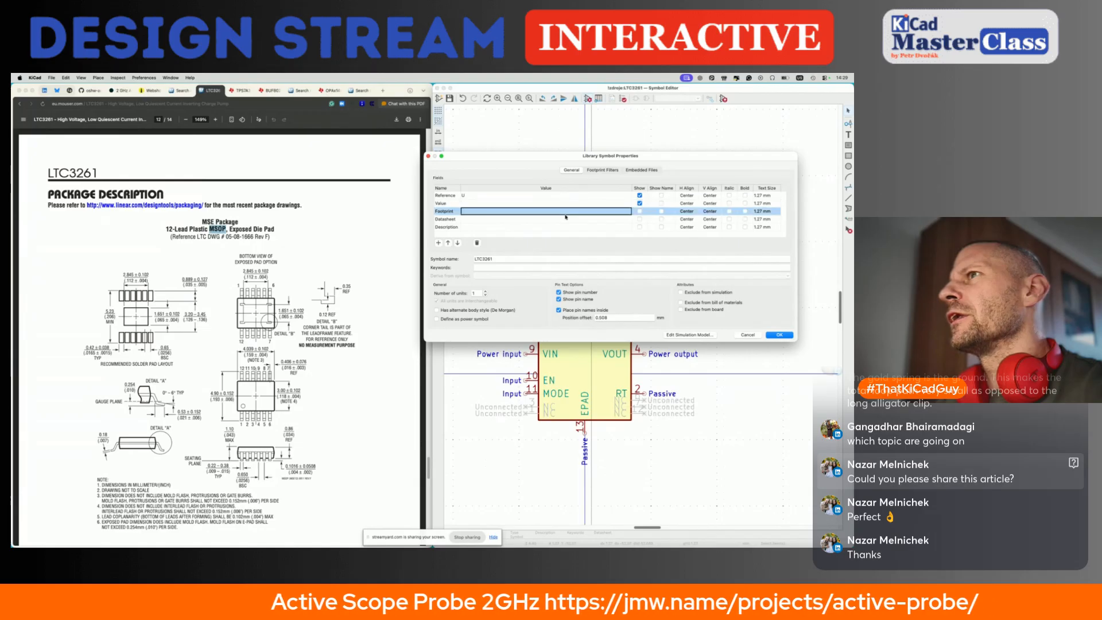
{"action": "left_click", "coordinate": [508, 205]}
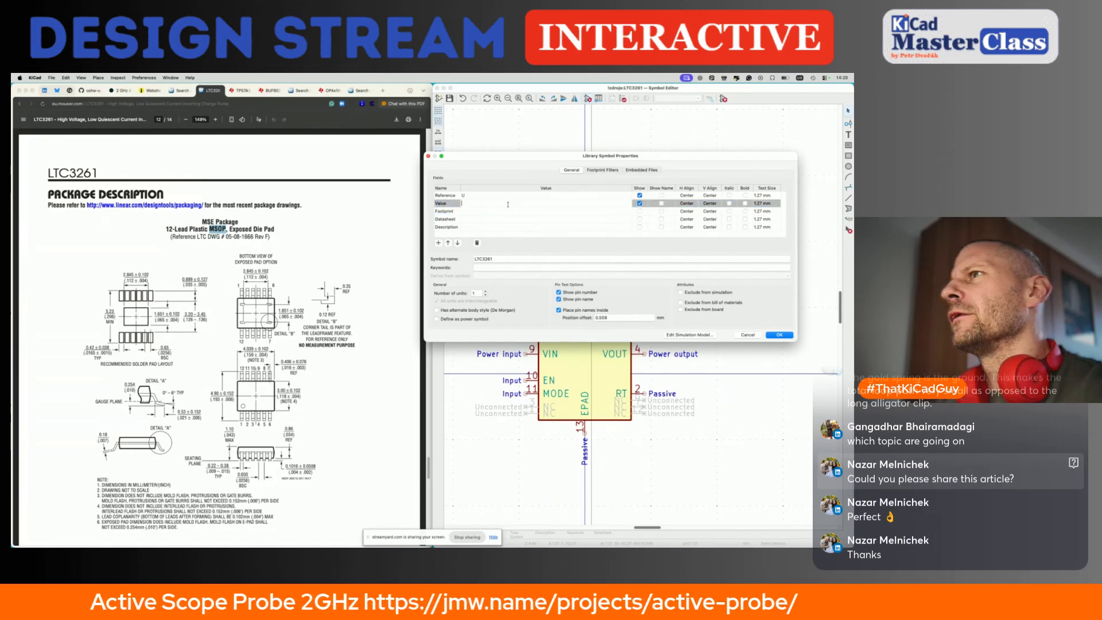
{"action": "left_click", "coordinate": [492, 258]}
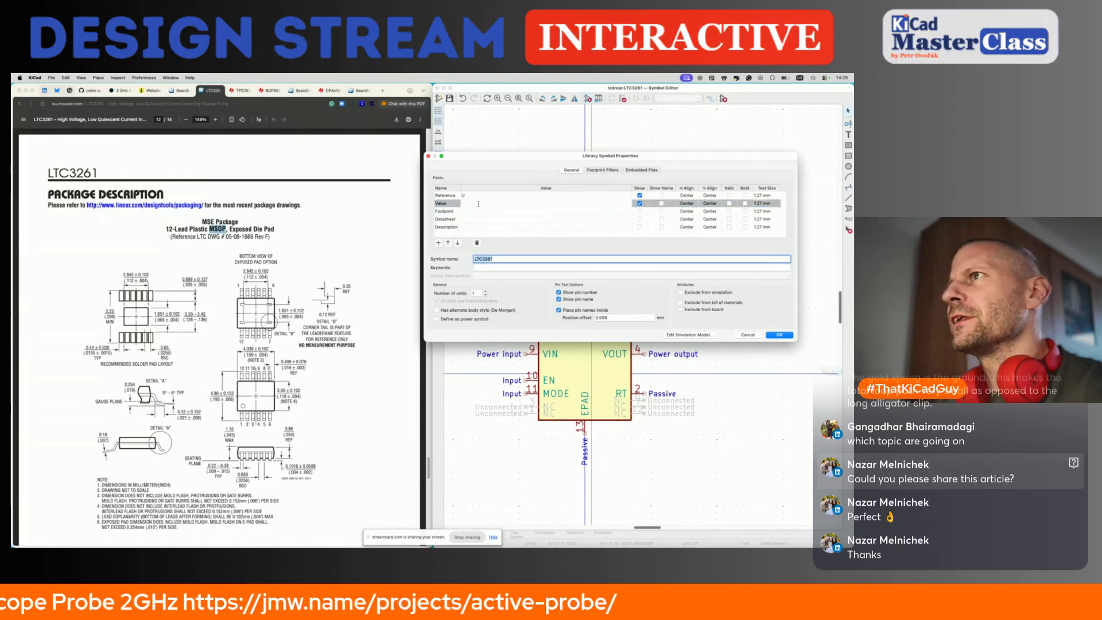
Step: Search the footprint libraries for "msop-" for the Footprint field and select MSOP-12-1EP_3x4mm_P0.65mm_EP1.65x2.85mm_ThermalVias
{"action": "left_click", "coordinate": [616, 211]}
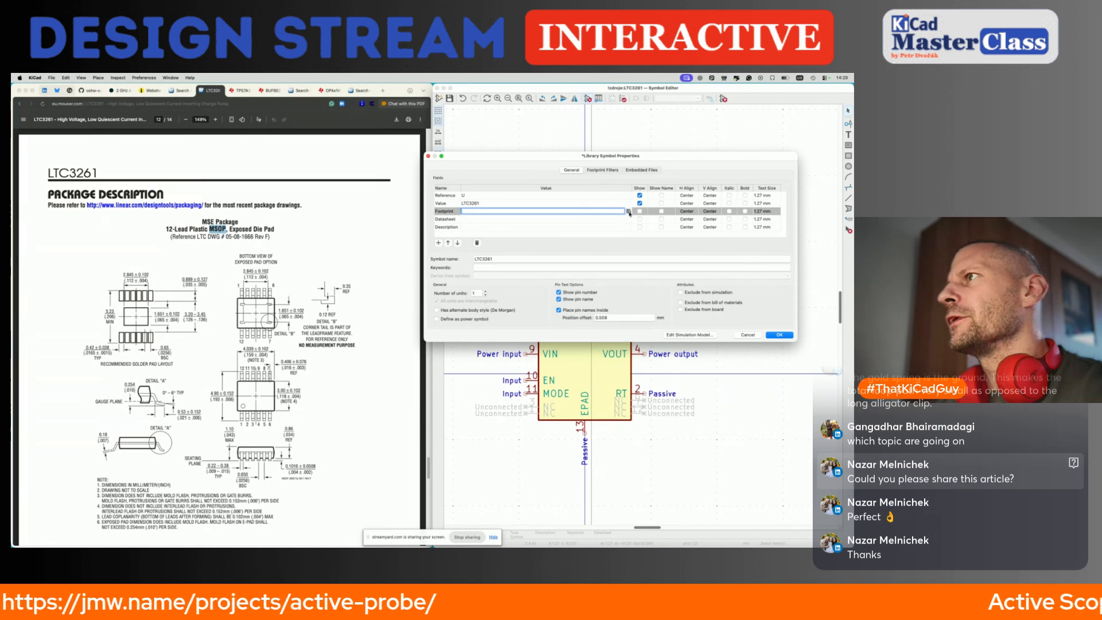
{"action": "left_click", "coordinate": [628, 211]}
{"action": "type", "text": "m"}
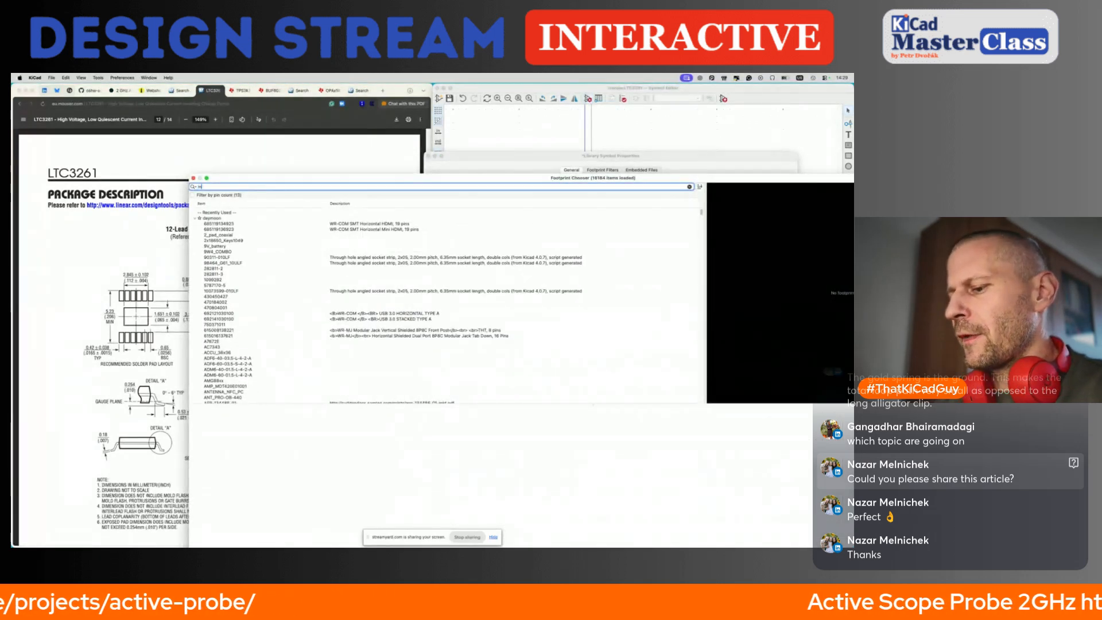
{"action": "type", "text": "sop-"}
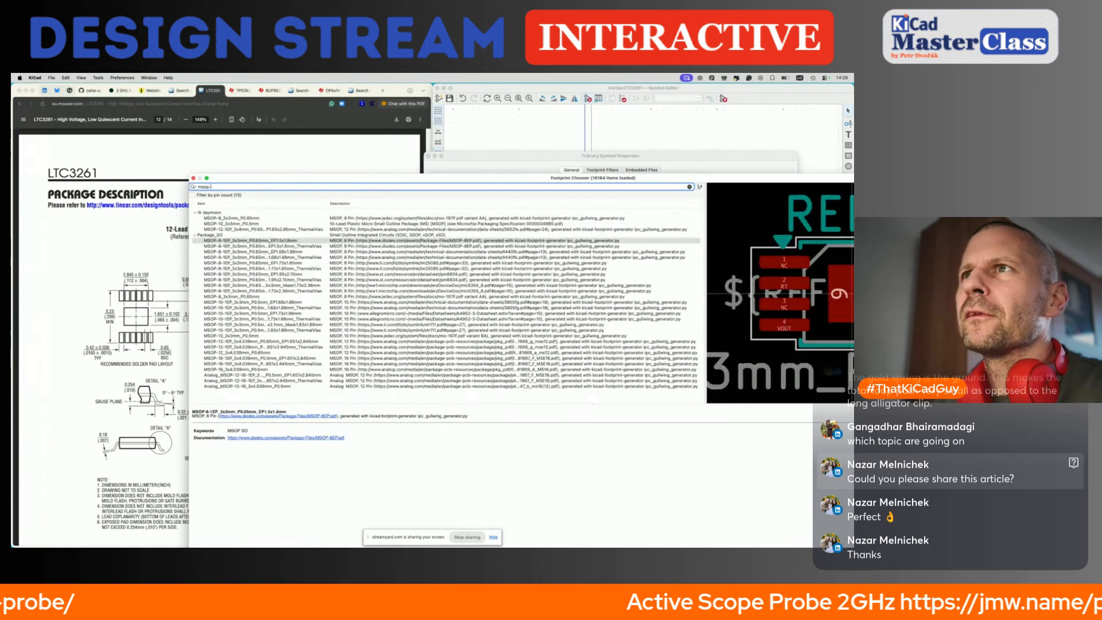
{"action": "left_click", "coordinate": [249, 230]}
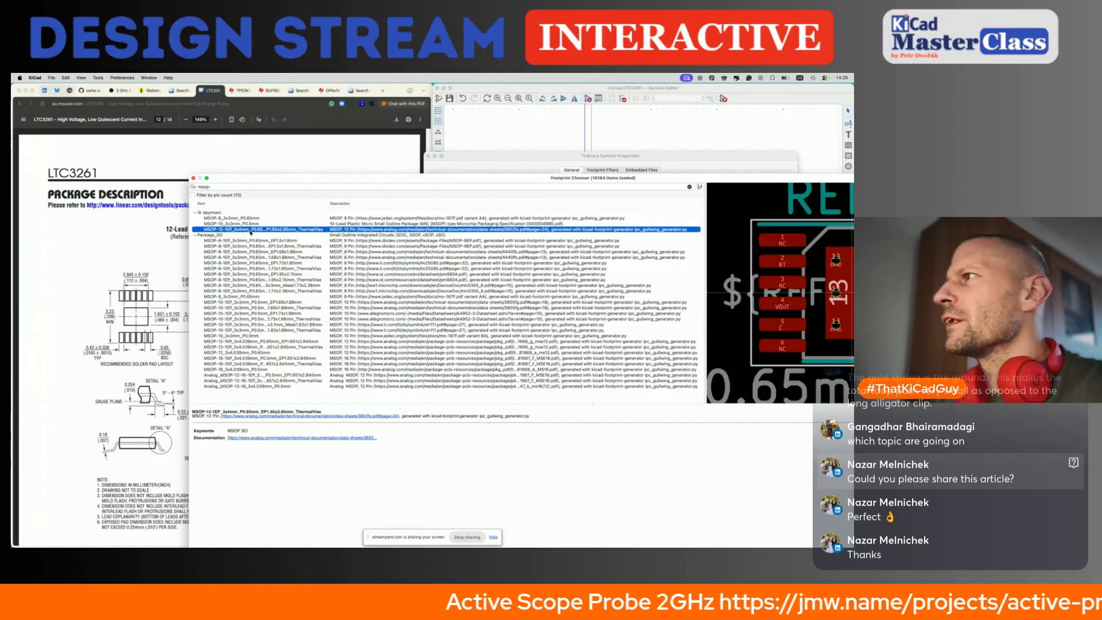
Step: Compare the selected MSOP-12 footprint and its lead pitch with the datasheet's package drawing, and assign it to the symbol
{"action": "left_click_drag", "start_coordinate": [600, 178], "coordinate": [456, 174]}
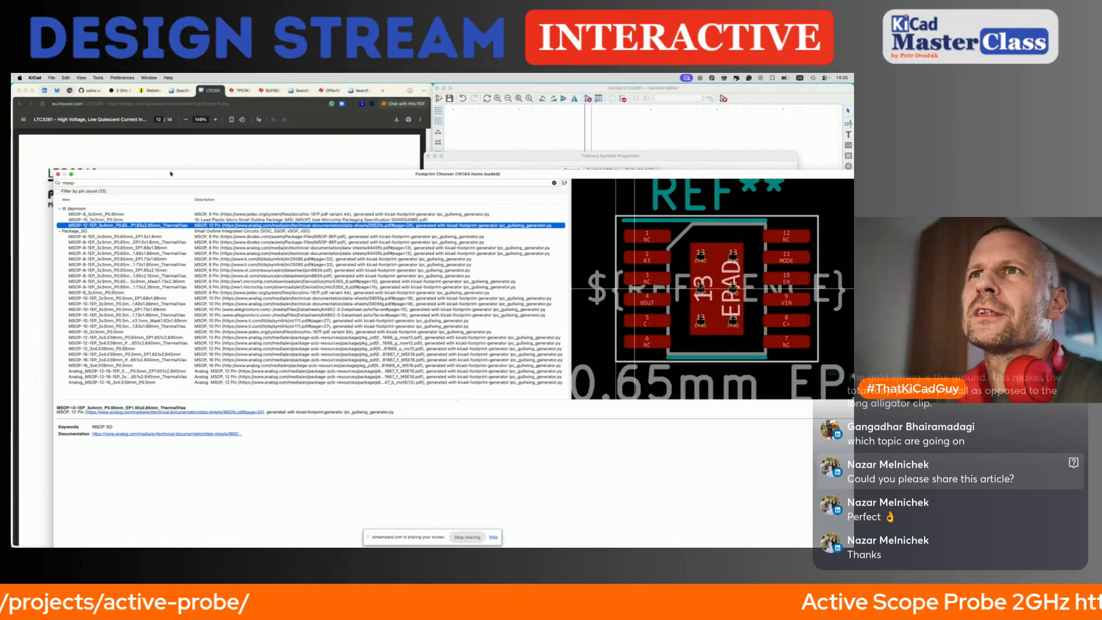
{"action": "left_click_drag", "start_coordinate": [162, 173], "coordinate": [482, 181]}
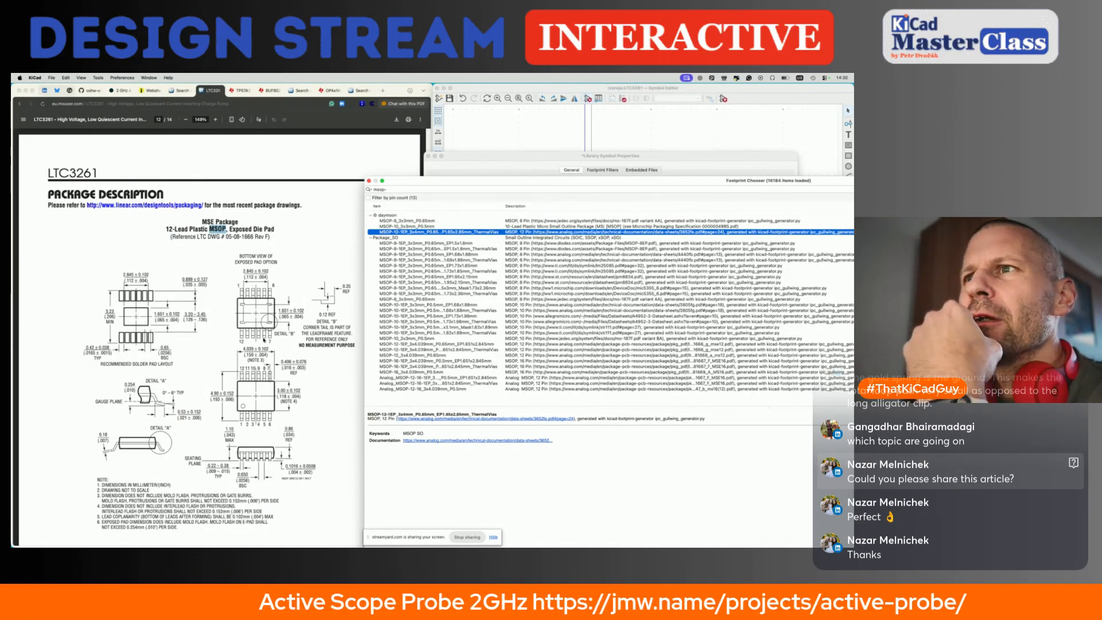
{"action": "scroll", "coordinate": [264, 340], "scroll_direction": "down", "scroll_amount": 1}
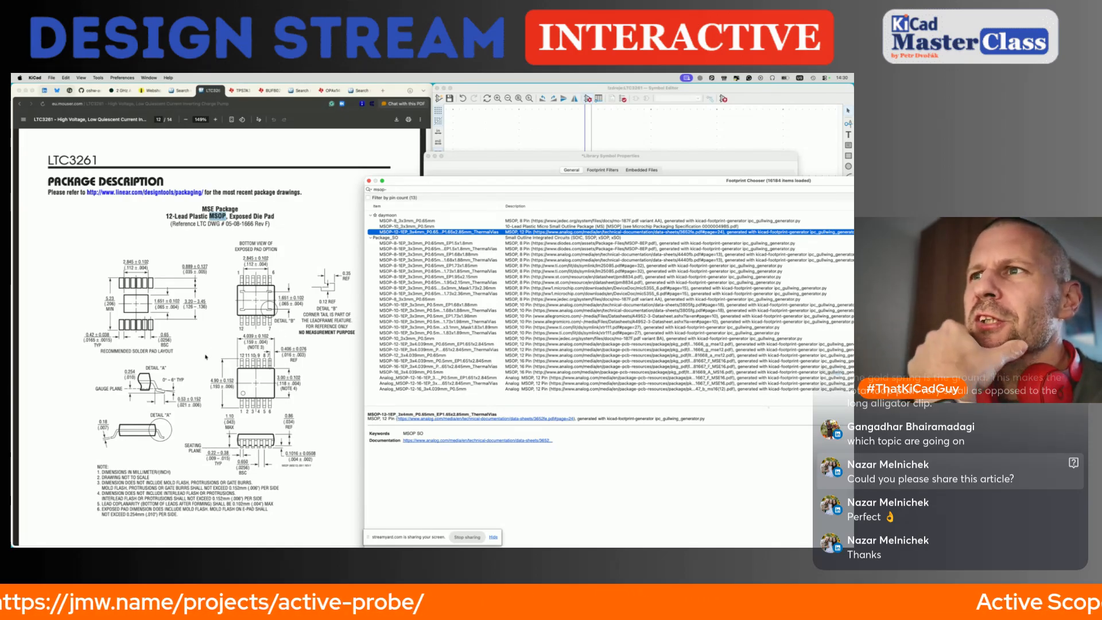
{"action": "scroll", "coordinate": [206, 357], "scroll_direction": "down", "scroll_amount": 1}
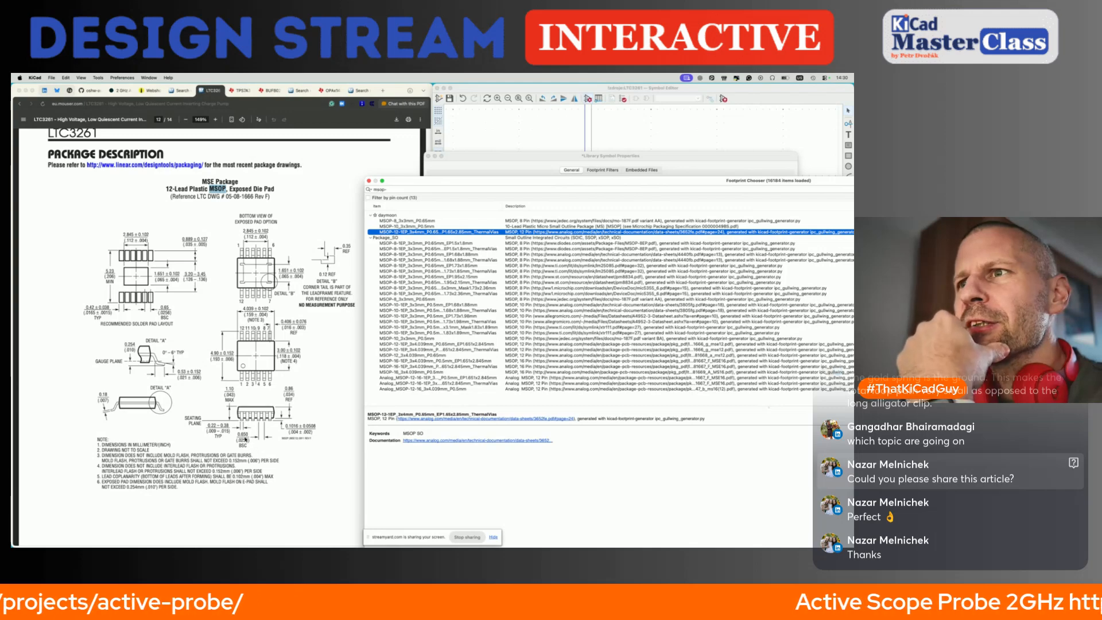
{"action": "left_click", "coordinate": [261, 444]}
{"action": "scroll", "coordinate": [246, 435], "scroll_direction": "up", "scroll_amount": 5, "text": "ctrl"}
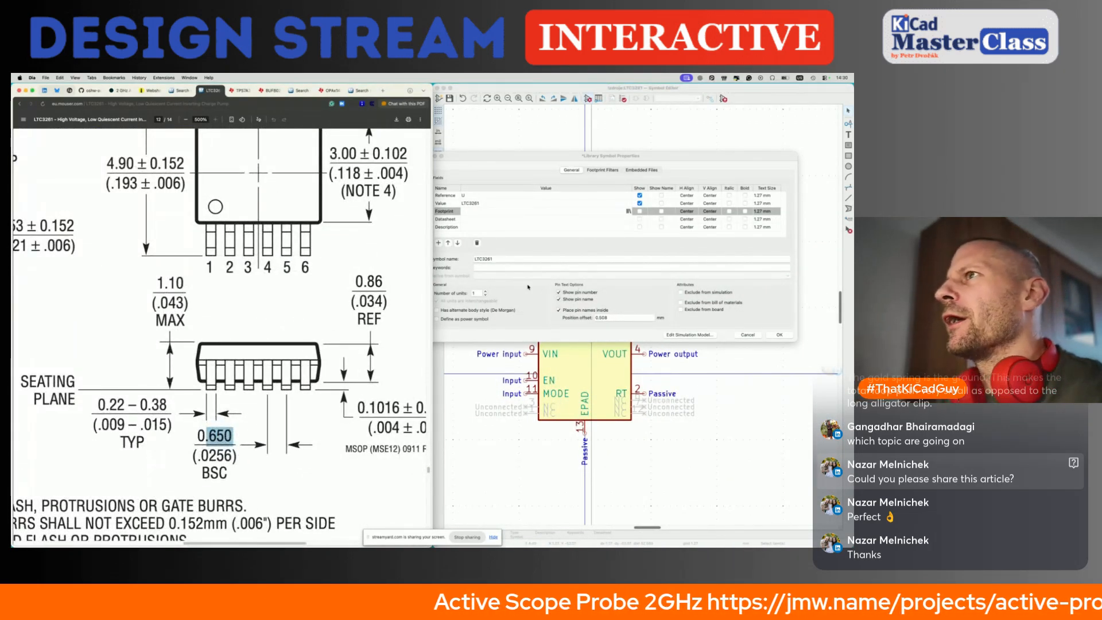
{"action": "left_click", "coordinate": [487, 220]}
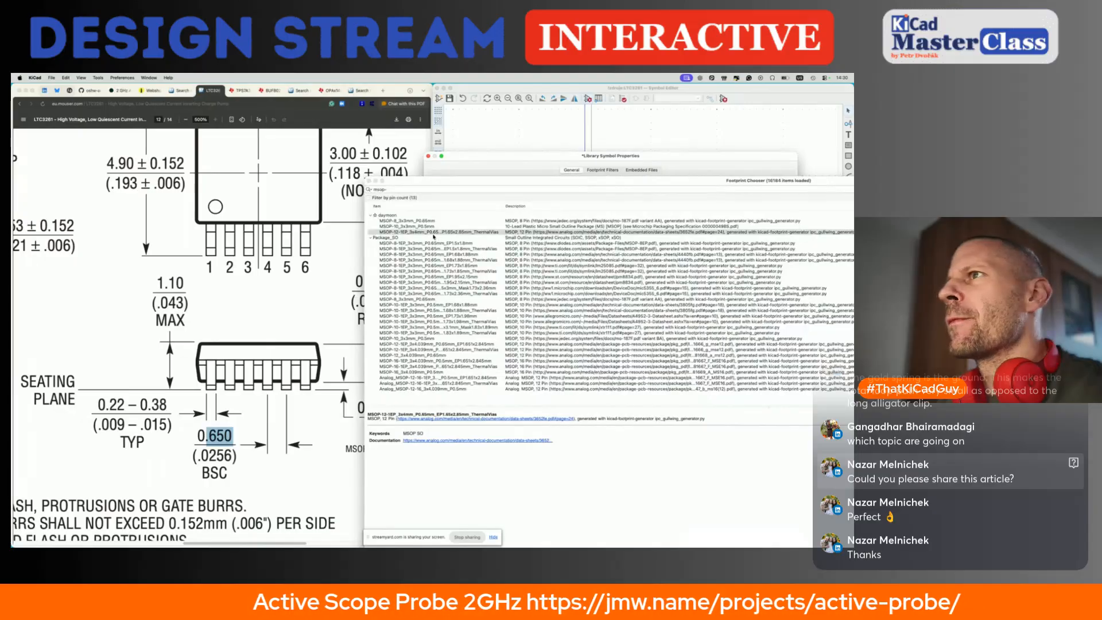
{"action": "double_click", "coordinate": [435, 232]}
{"action": "left_click", "coordinate": [470, 220]}
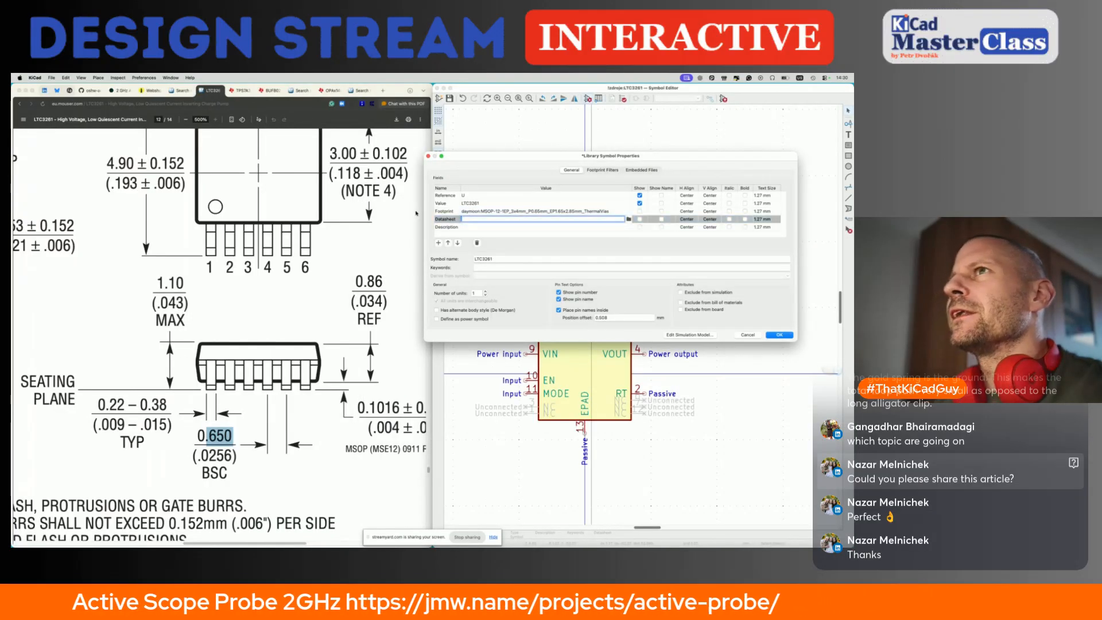
{"action": "left_click", "coordinate": [208, 105]}
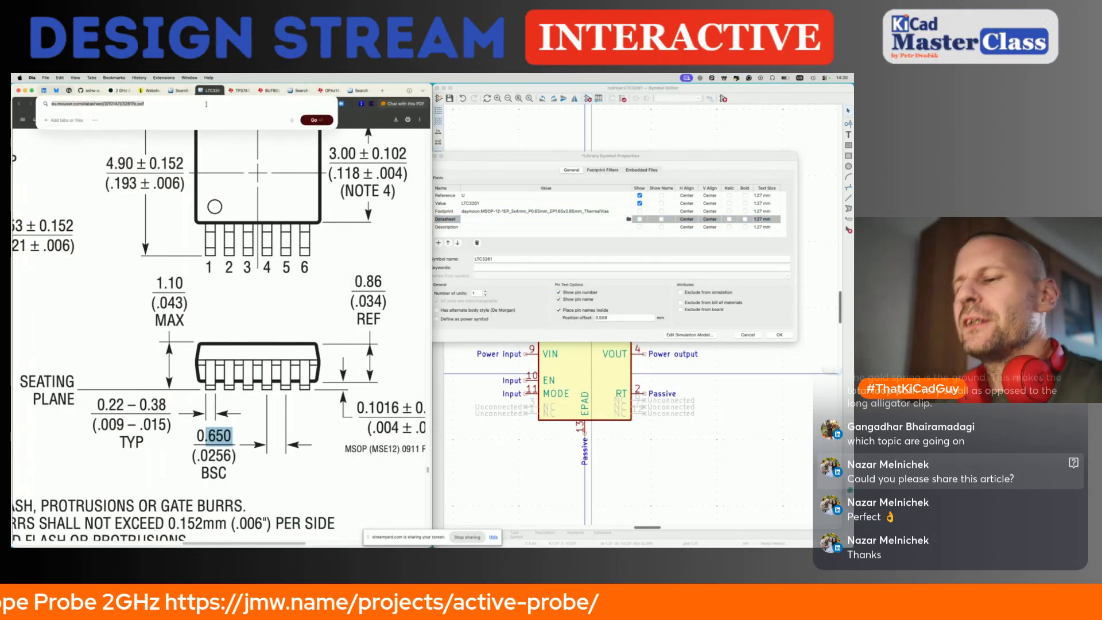
{"action": "left_click", "coordinate": [467, 224]}
{"action": "left_click", "coordinate": [467, 220]}
{"action": "type", "text": "https://eu.mouser.com/datasheet/3/1014/1/3261fb.pdf"}
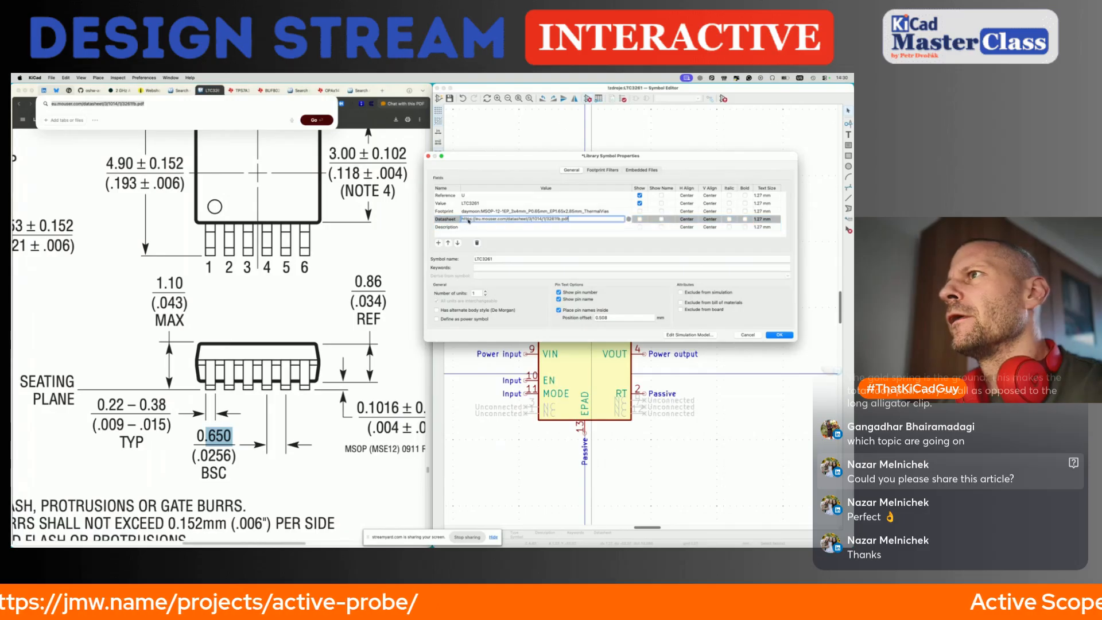
Step: Fill in the symbol's Description as "Inverting Charge Pump, 4.5-32 Vin, MSOP-12", based on the datasheet's first page
{"action": "left_click", "coordinate": [475, 228]}
{"action": "left_click", "coordinate": [373, 234]}
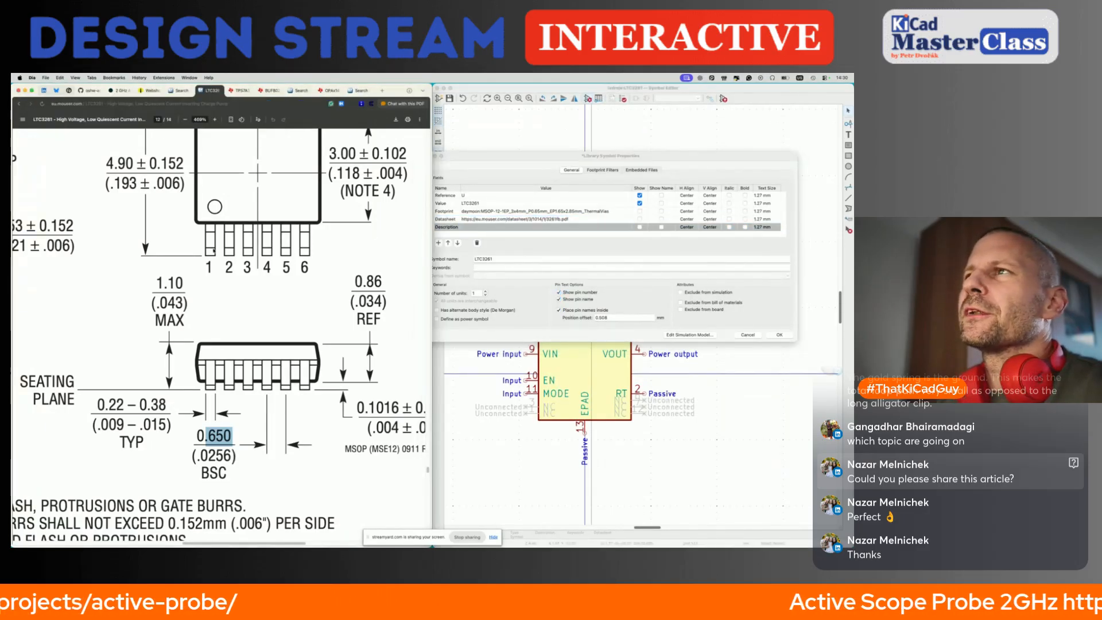
{"action": "scroll", "coordinate": [214, 251], "scroll_direction": "up", "scroll_amount": 20}
{"action": "scroll", "coordinate": [214, 251], "scroll_direction": "up", "scroll_amount": 20}
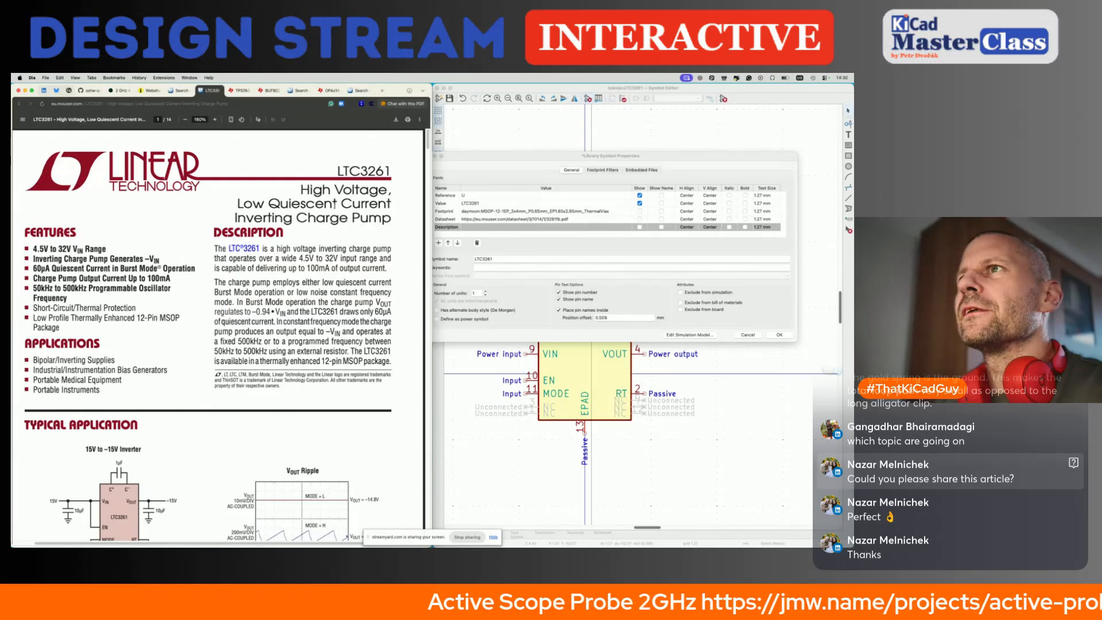
{"action": "left_click", "coordinate": [485, 230]}
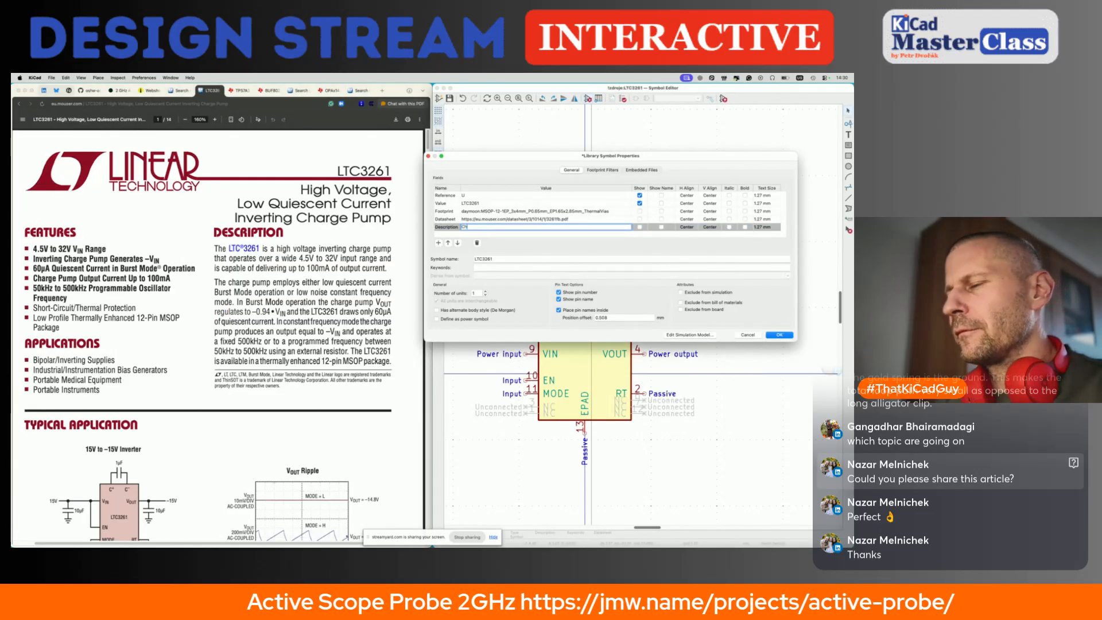
{"action": "type", "text": "C"}
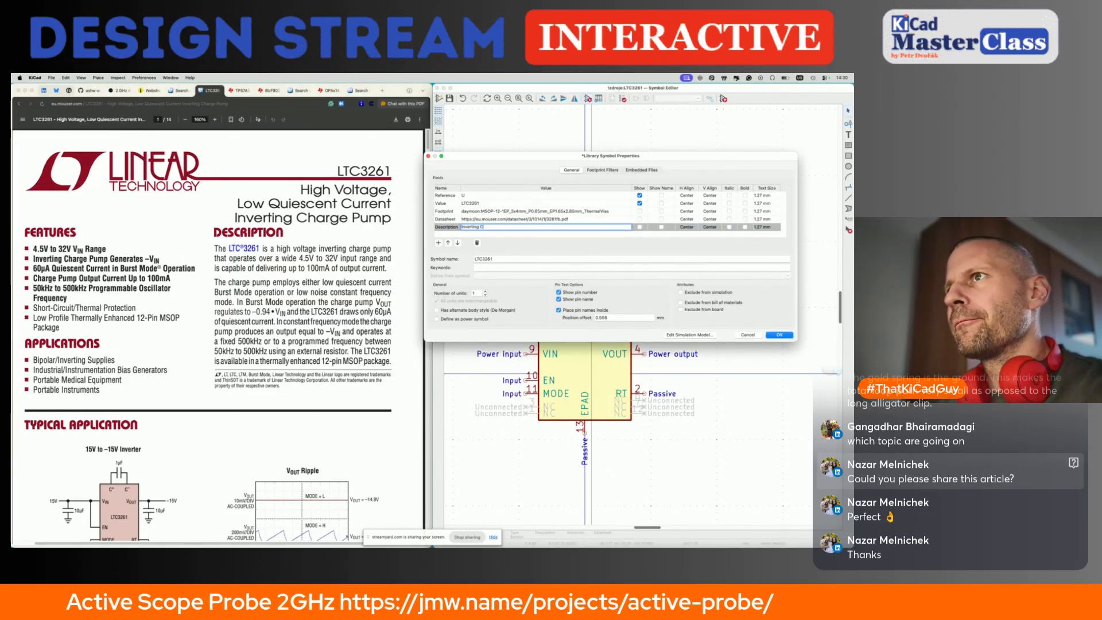
{"action": "type", "text": "harge Pump,"}
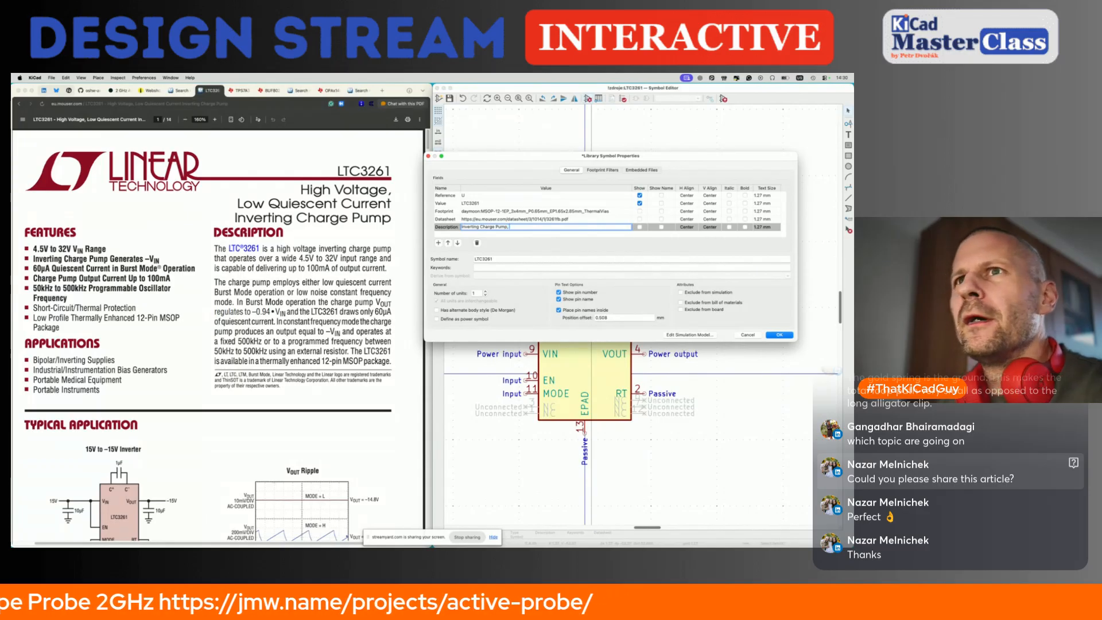
{"action": "type", "text": " 4.5-"}
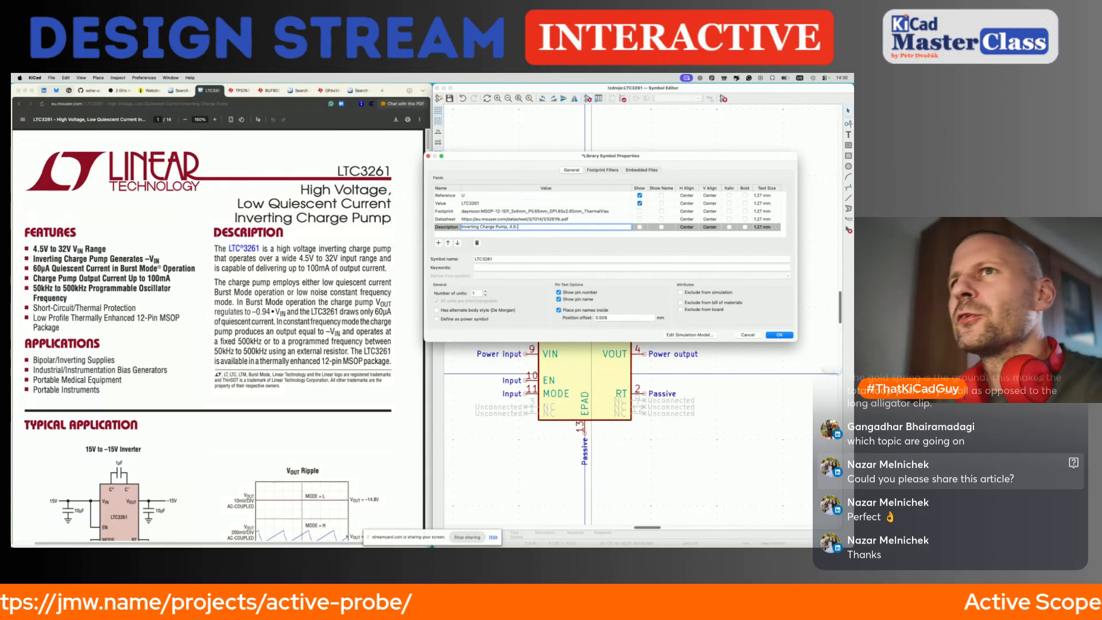
{"action": "type", "text": "32Vin"}
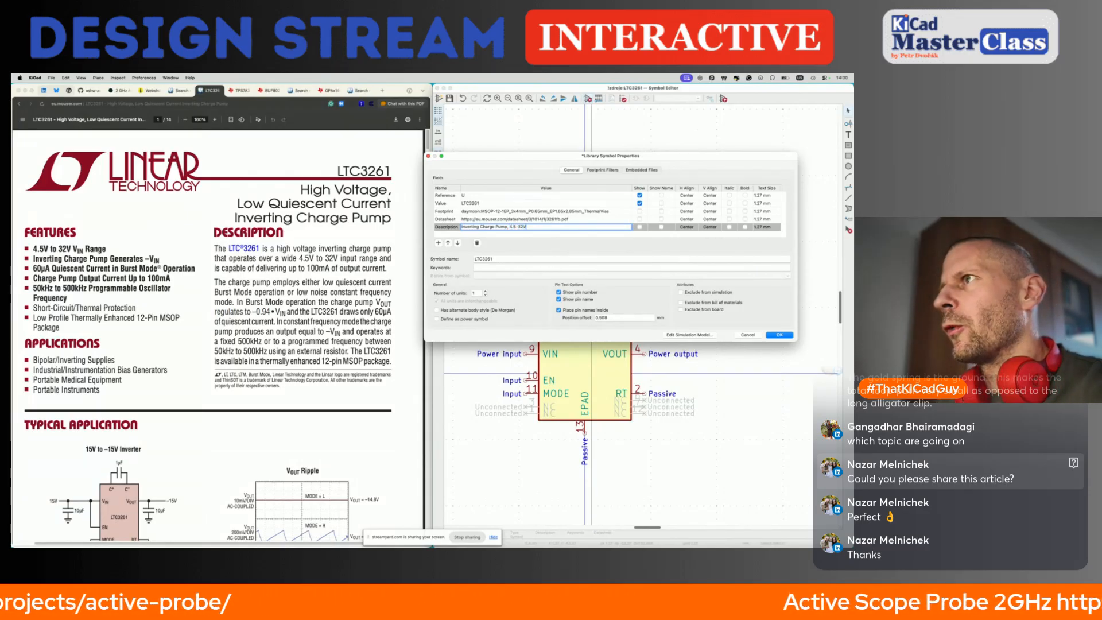
{"action": "key", "text": "Left"}
{"action": "key", "text": "Left"}
{"action": "key", "text": "Left"}
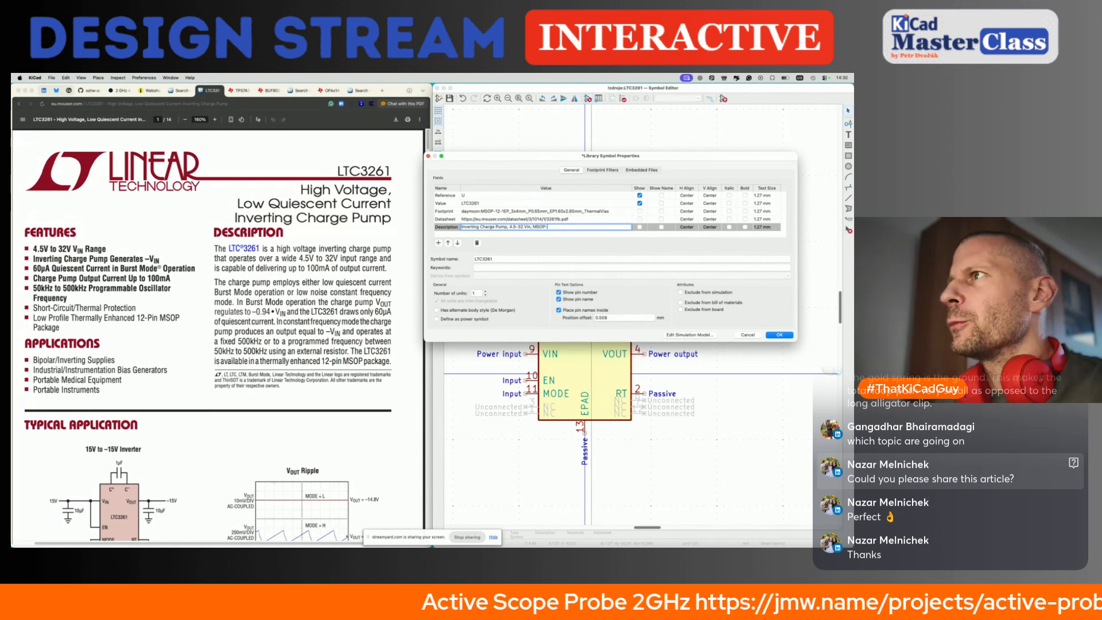
Step: Add a custom field named MOC holding the manufacturer part number LTC3261IMSE#TRPBF, copied from the first Mouser result
{"action": "left_click", "coordinate": [439, 243]}
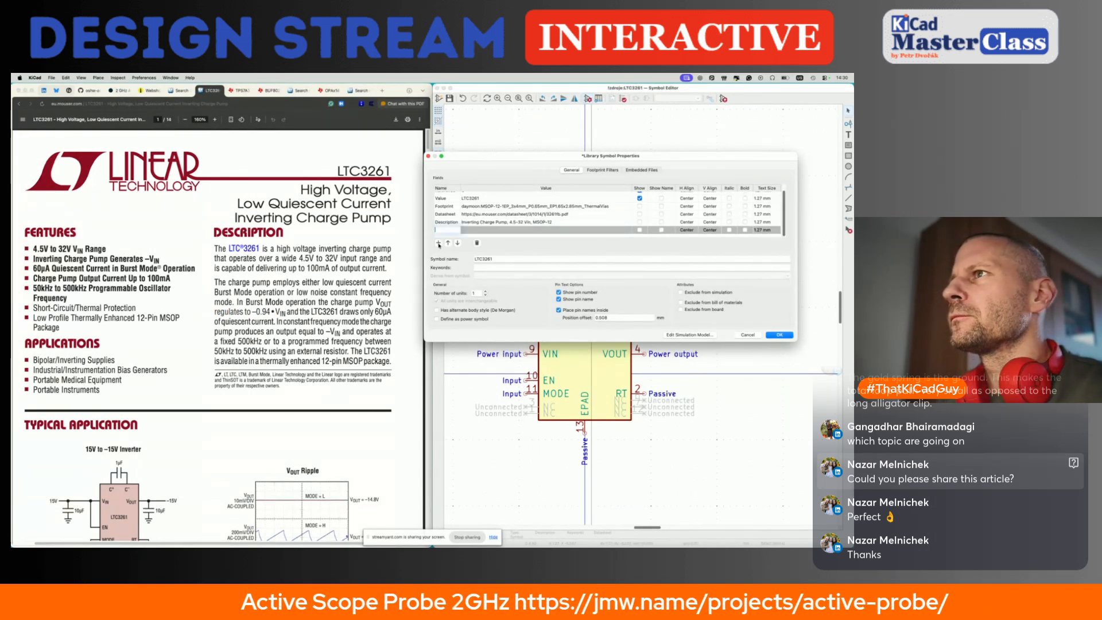
{"action": "type", "text": "MOC"}
{"action": "key", "text": "Tab"}
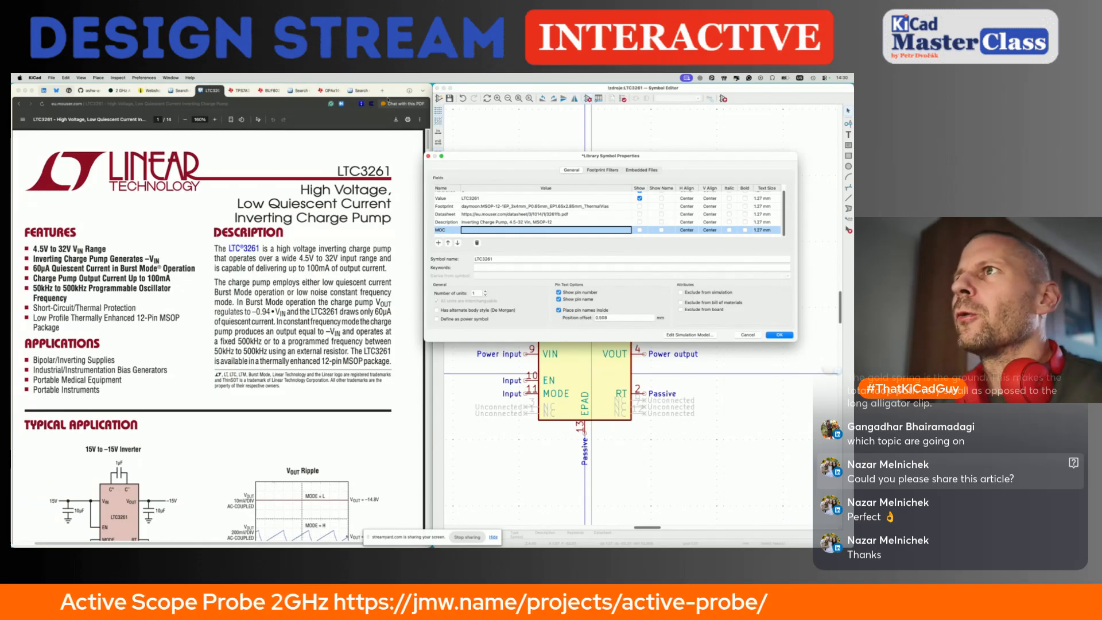
{"action": "left_click", "coordinate": [178, 91]}
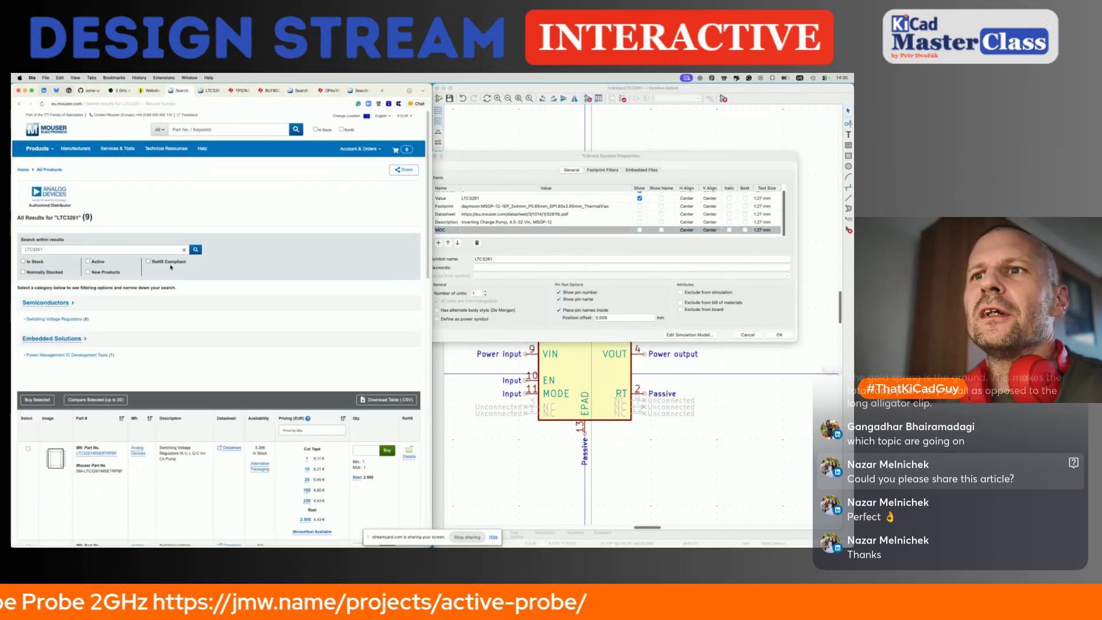
{"action": "scroll", "coordinate": [114, 497], "scroll_direction": "down", "scroll_amount": 3}
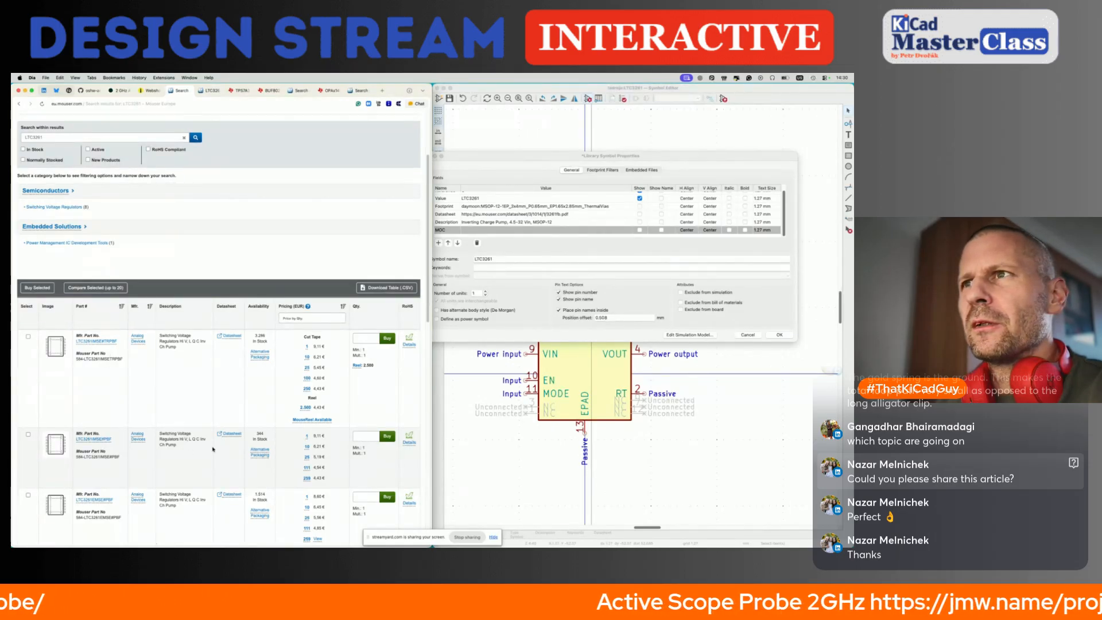
{"action": "left_click_drag", "start_coordinate": [118, 341], "coordinate": [76, 342]}
{"action": "key", "text": "super+c"}
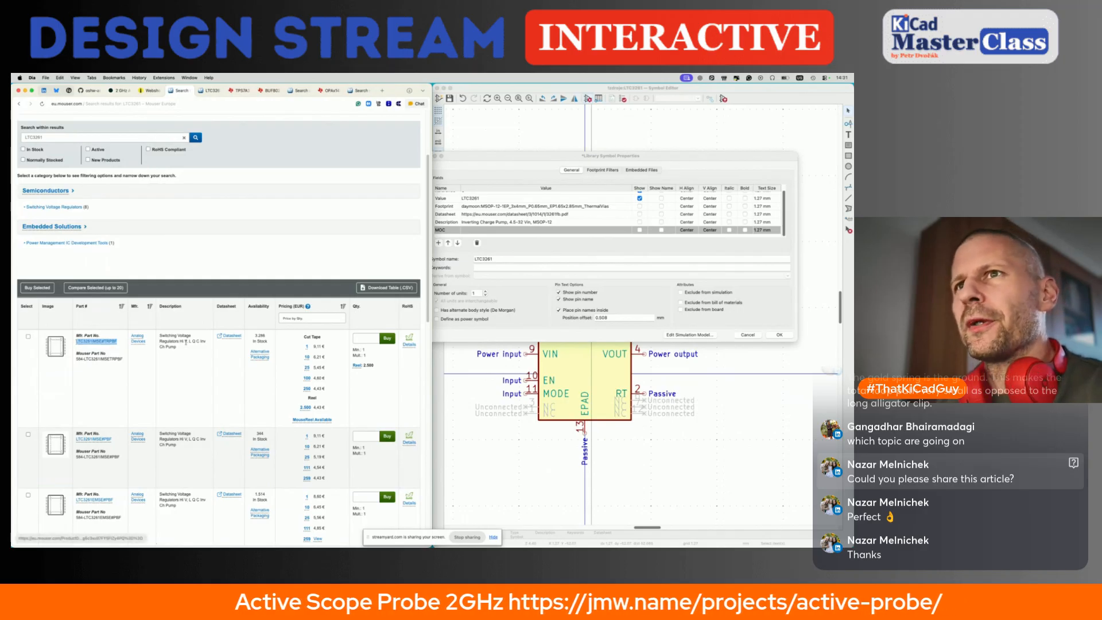
{"action": "left_click", "coordinate": [487, 230]}
{"action": "key", "text": "super+v"}
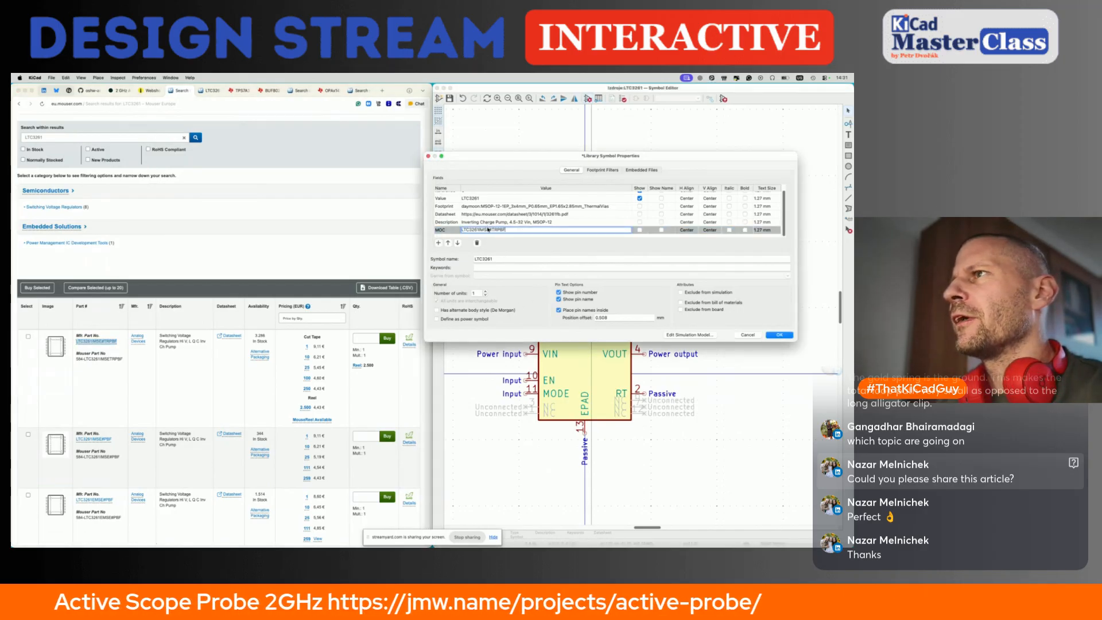
Step: Look through the LTC3261 datasheet for the ordering information that lists the part number variants
{"action": "left_click", "coordinate": [201, 90]}
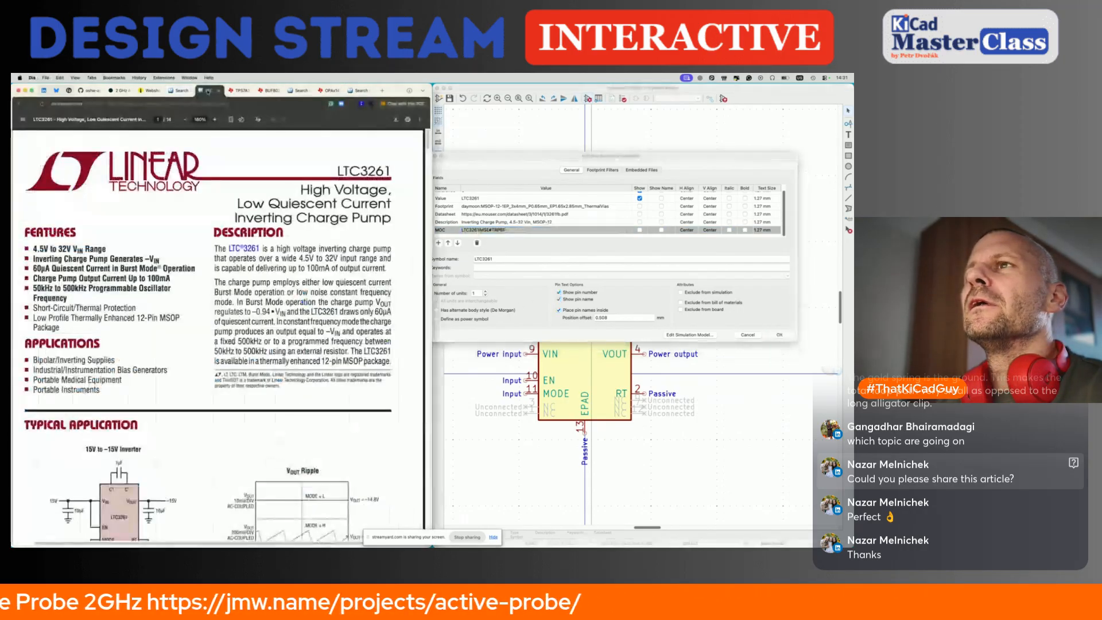
{"action": "scroll", "coordinate": [206, 372], "scroll_direction": "down", "scroll_amount": 5}
{"action": "scroll", "coordinate": [206, 372], "scroll_direction": "down", "scroll_amount": 15}
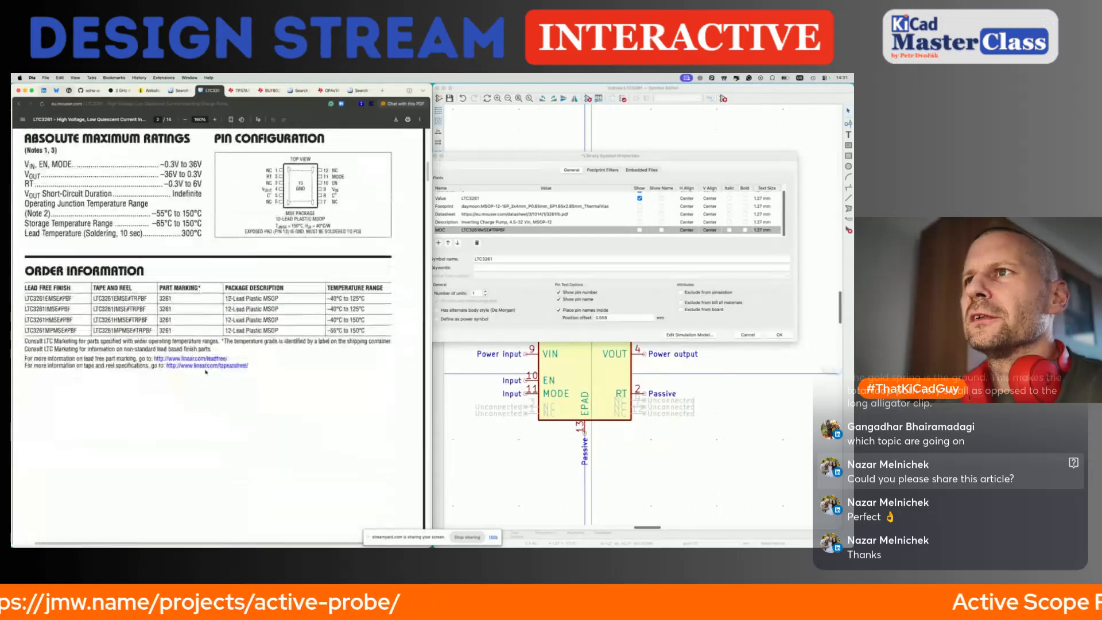
{"action": "scroll", "coordinate": [206, 372], "scroll_direction": "down", "scroll_amount": 20}
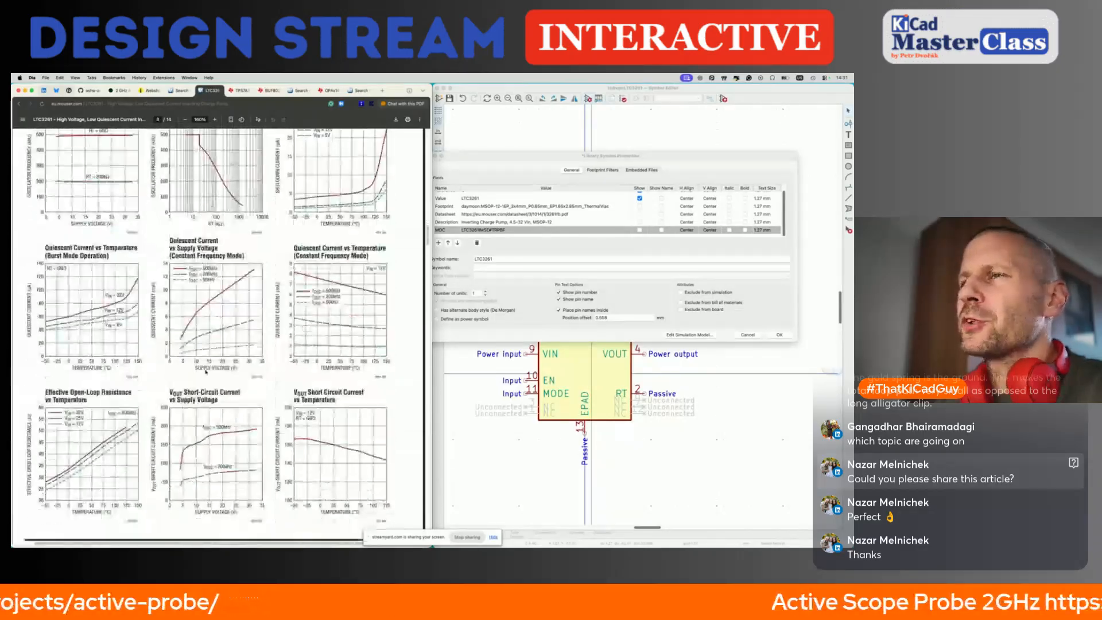
{"action": "scroll", "coordinate": [206, 372], "scroll_direction": "down", "scroll_amount": 20}
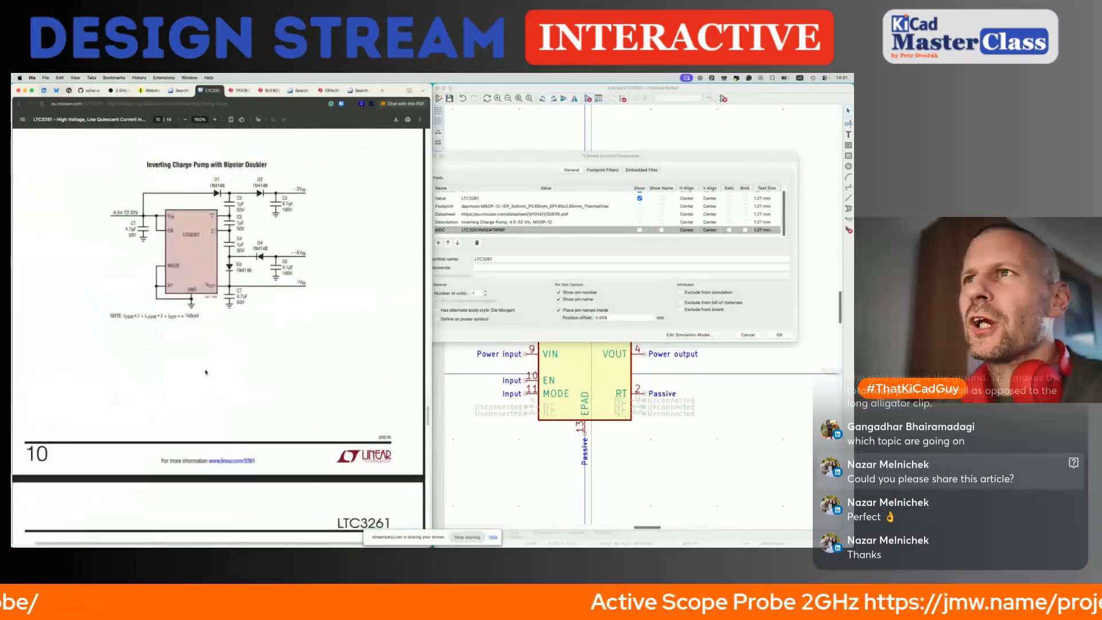
{"action": "scroll", "coordinate": [206, 372], "scroll_direction": "down", "scroll_amount": 10}
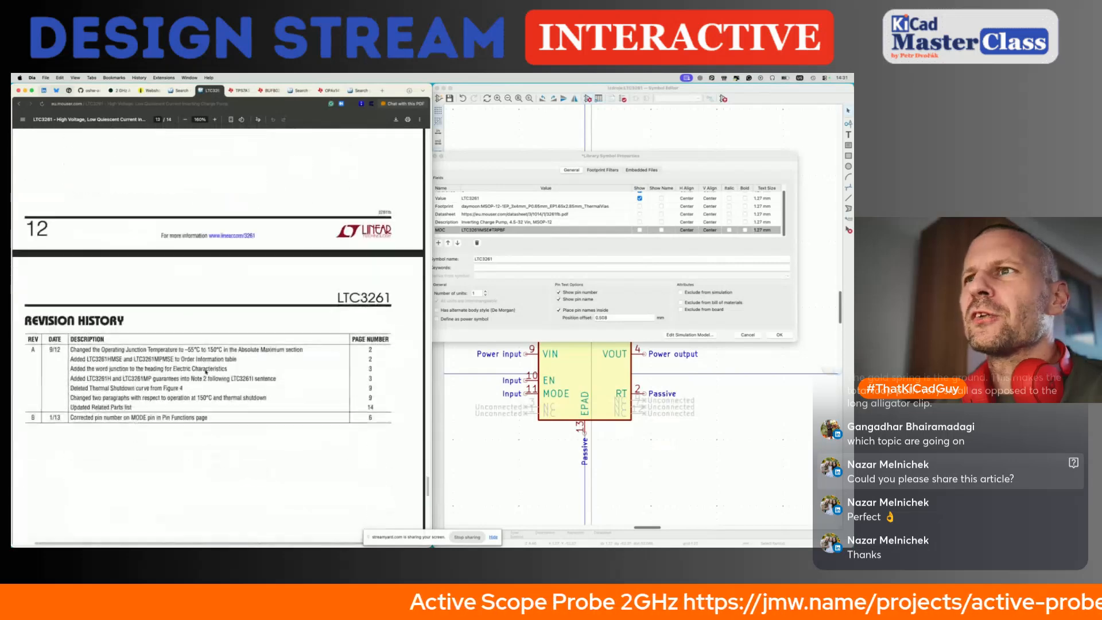
{"action": "scroll", "coordinate": [206, 372], "scroll_direction": "down", "scroll_amount": 10}
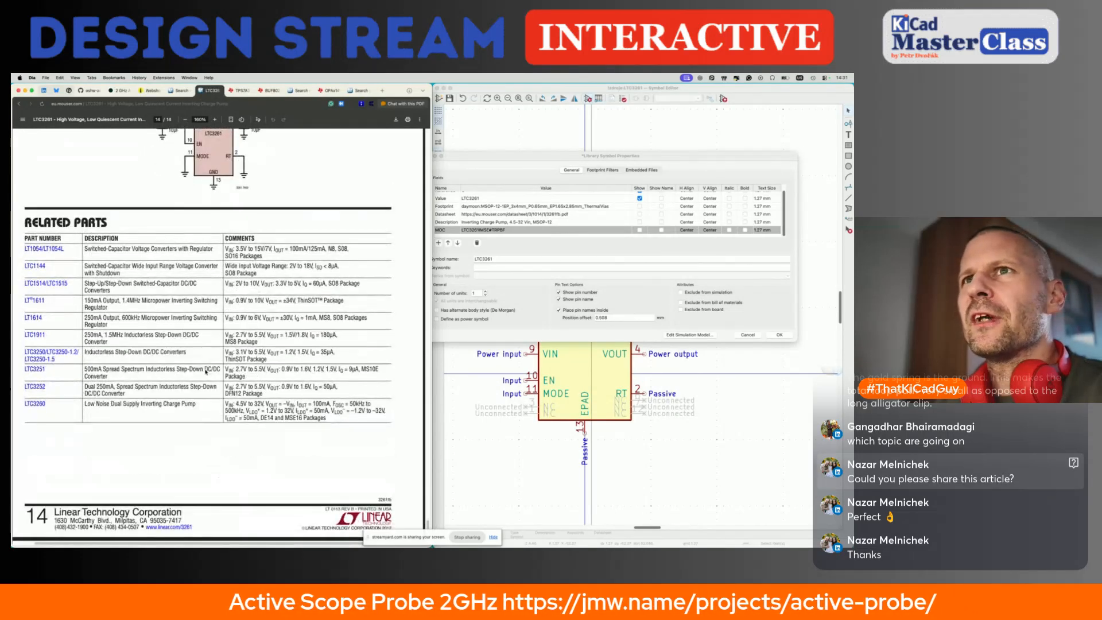
{"action": "scroll", "coordinate": [206, 372], "scroll_direction": "up", "scroll_amount": 1}
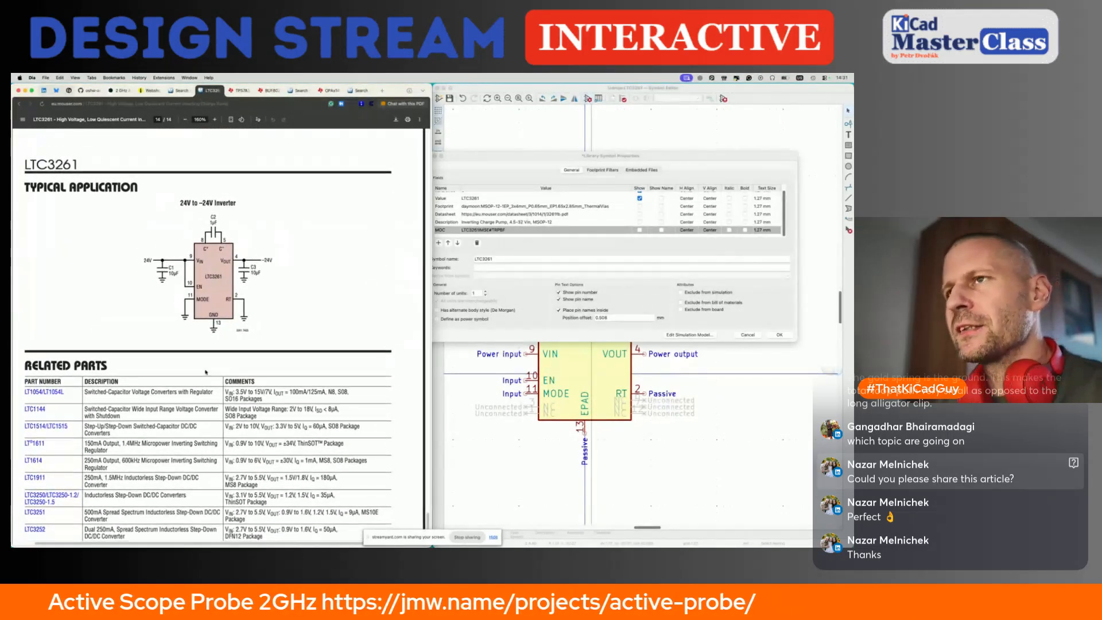
{"action": "key", "text": "super+f"}
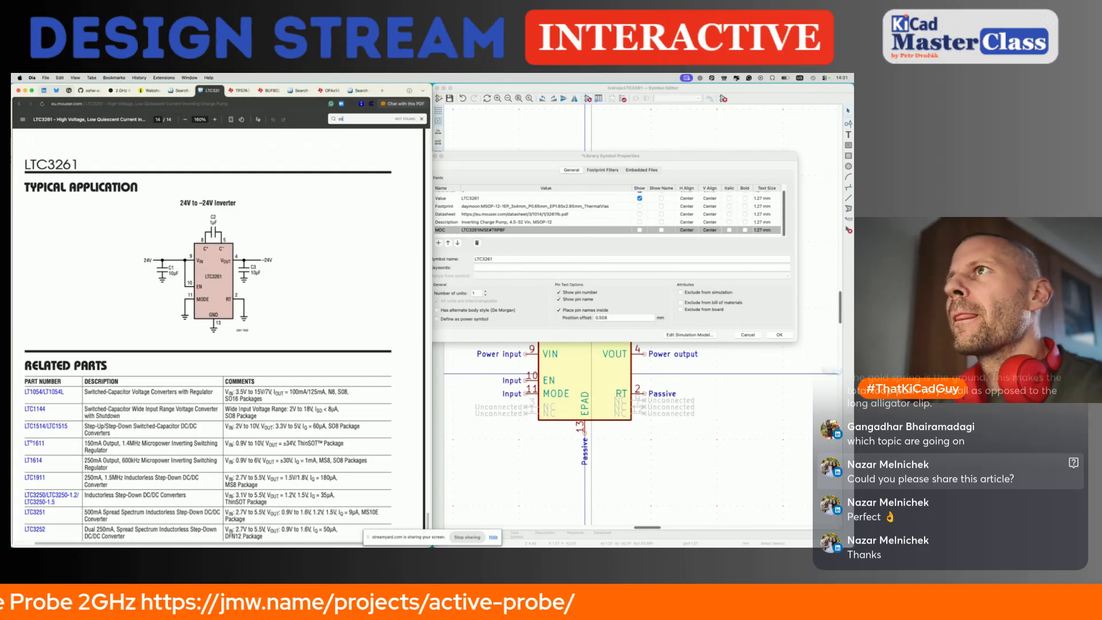
{"action": "type", "text": "orderin"}
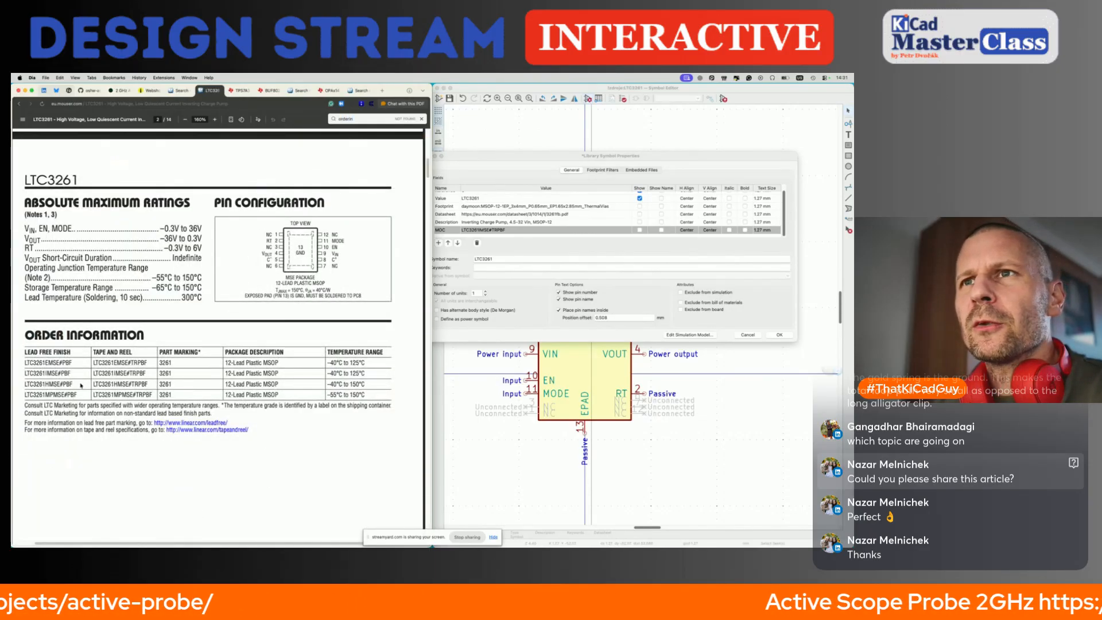
Step: Search the datasheet for the copied part number LTC3261IMSE#TRPBF and check its temperature range in the order table
{"action": "key", "text": "super+a"}
{"action": "key", "text": "super+v"}
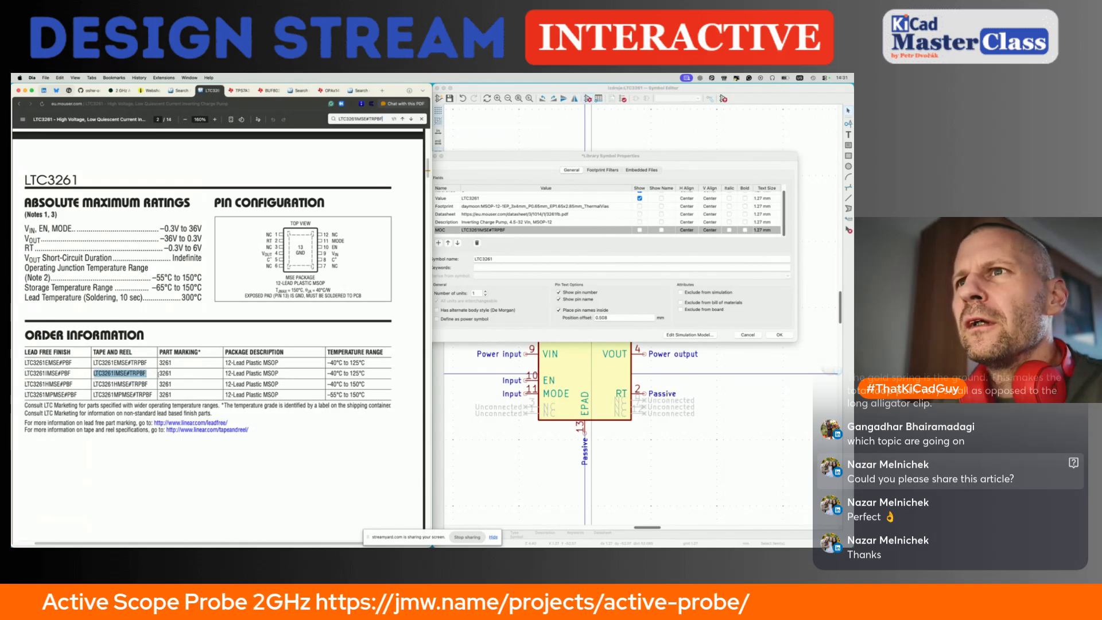
{"action": "left_click_drag", "start_coordinate": [367, 374], "coordinate": [323, 374]}
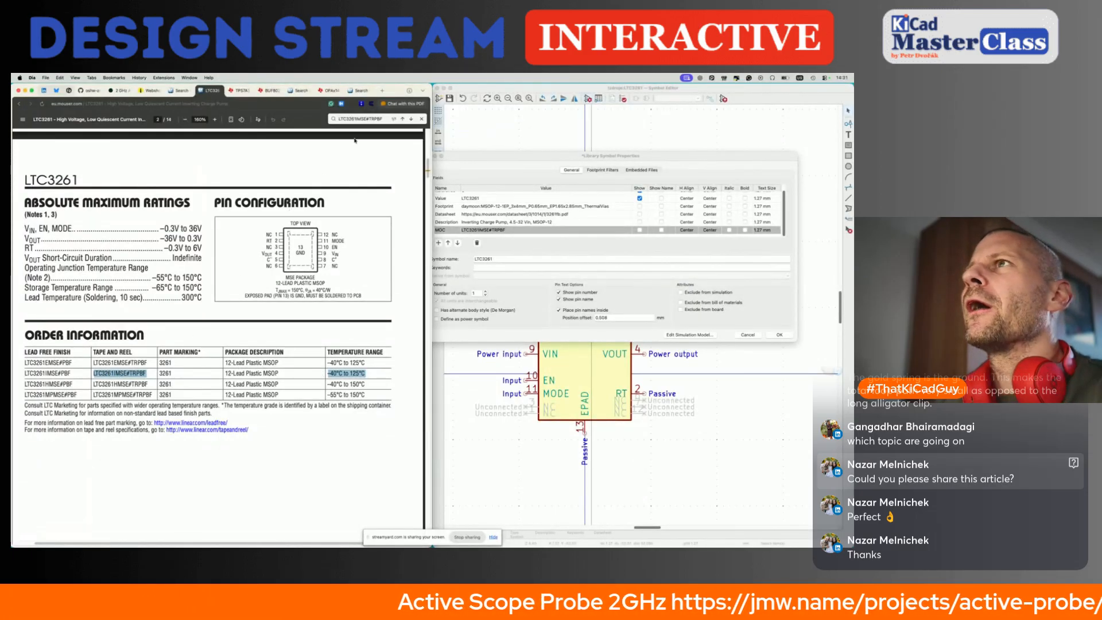
Step: Add a custom field named Supplier to the symbol with the value Mouser
{"action": "left_click", "coordinate": [502, 302]}
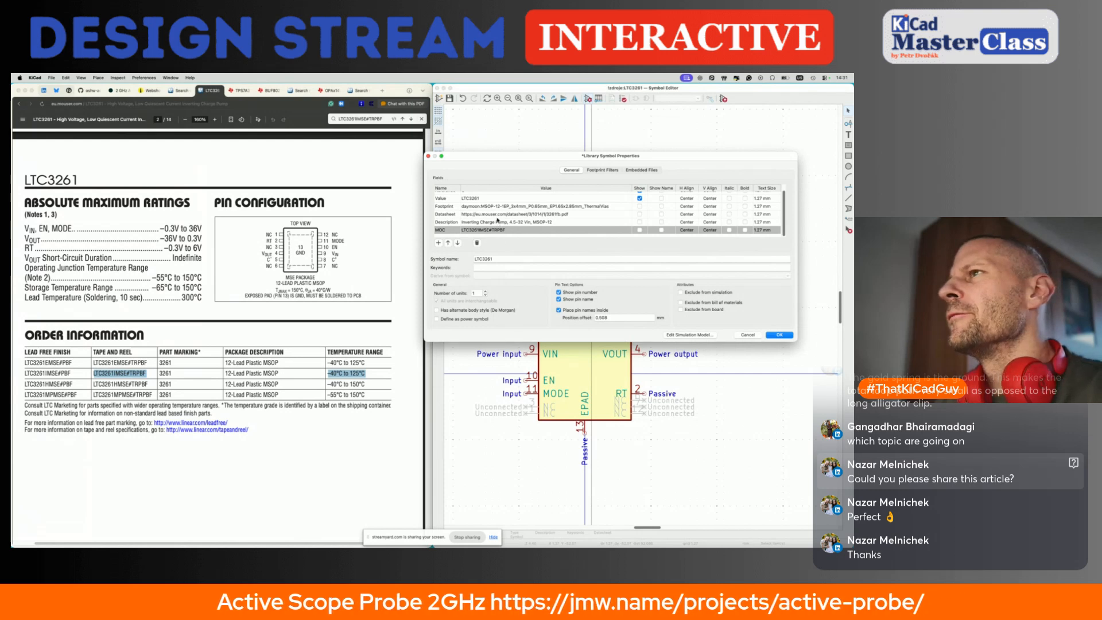
{"action": "left_click", "coordinate": [439, 244]}
{"action": "type", "text": "Supplier"}
{"action": "key", "text": "Tab"}
{"action": "type", "text": "Mouser"}
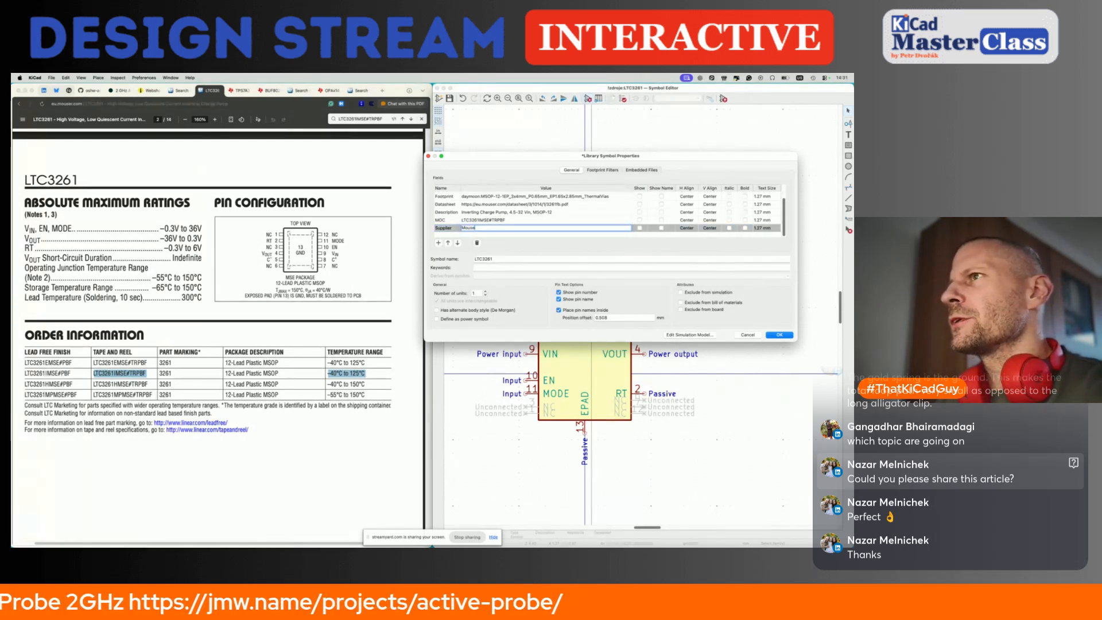
Step: Add a custom field named JLCPCB to the symbol properties
{"action": "left_click", "coordinate": [439, 244]}
{"action": "type", "text": "JLCPCB"}
{"action": "key", "text": "Tab"}
Step: Open the JLCPCB assembly parts library, search for LTC3261 and browse the available variants
{"action": "left_click", "coordinate": [384, 90]}
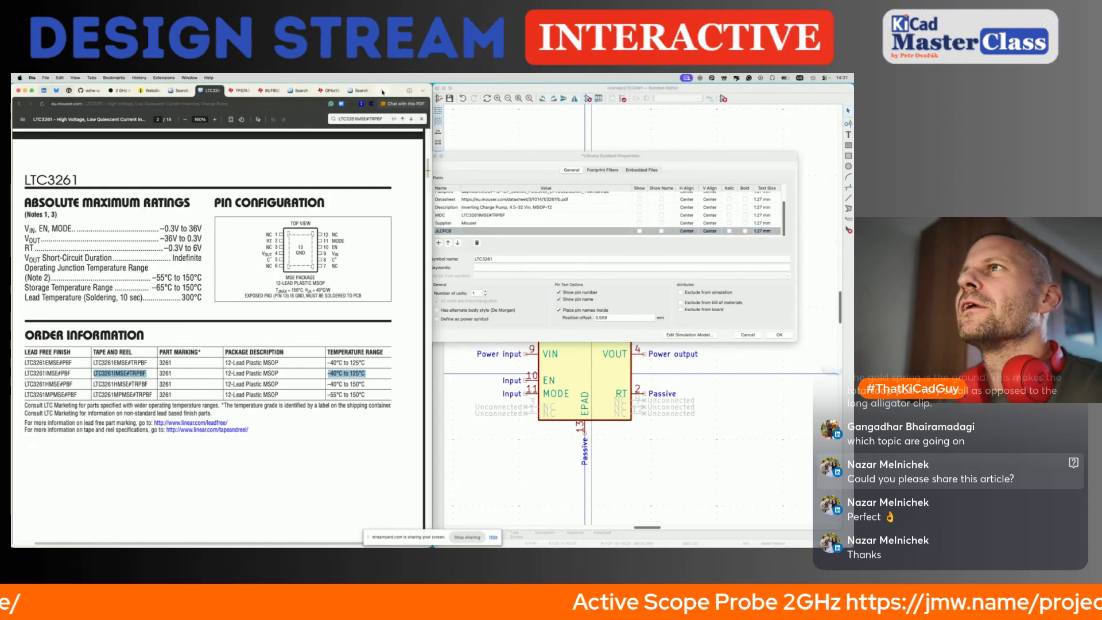
{"action": "left_click", "coordinate": [382, 91]}
{"action": "left_click", "coordinate": [122, 118]}
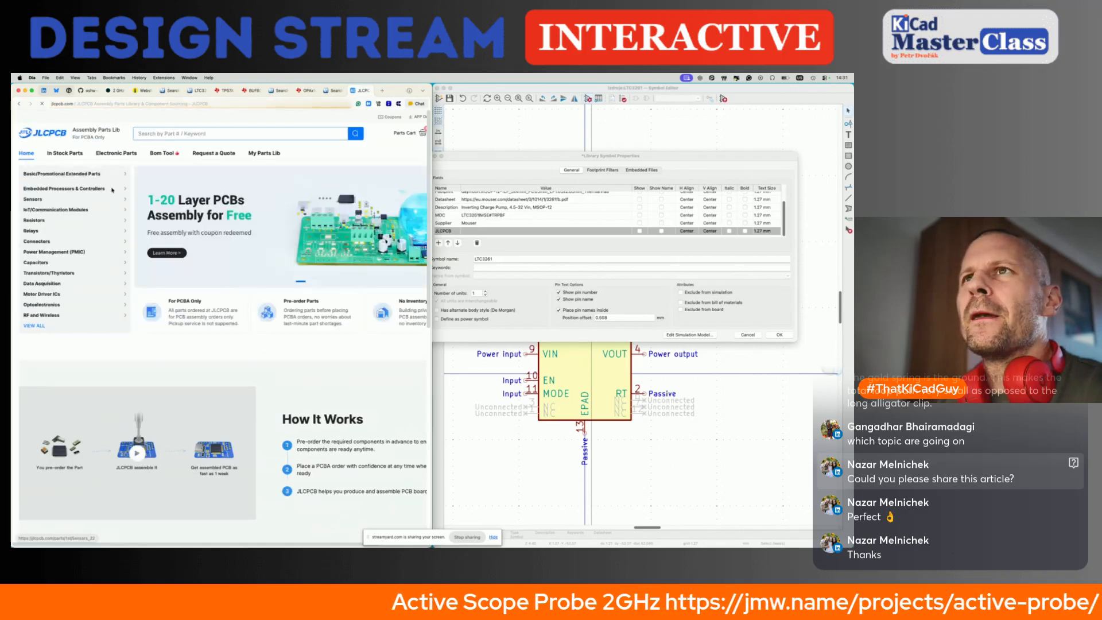
{"action": "left_click", "coordinate": [158, 133]}
{"action": "key", "text": "super+v"}
{"action": "key", "text": "BackSpace"}
{"action": "key", "text": "BackSpace"}
{"action": "key", "text": "BackSpace"}
{"action": "key", "text": "BackSpace"}
{"action": "key", "text": "BackSpace"}
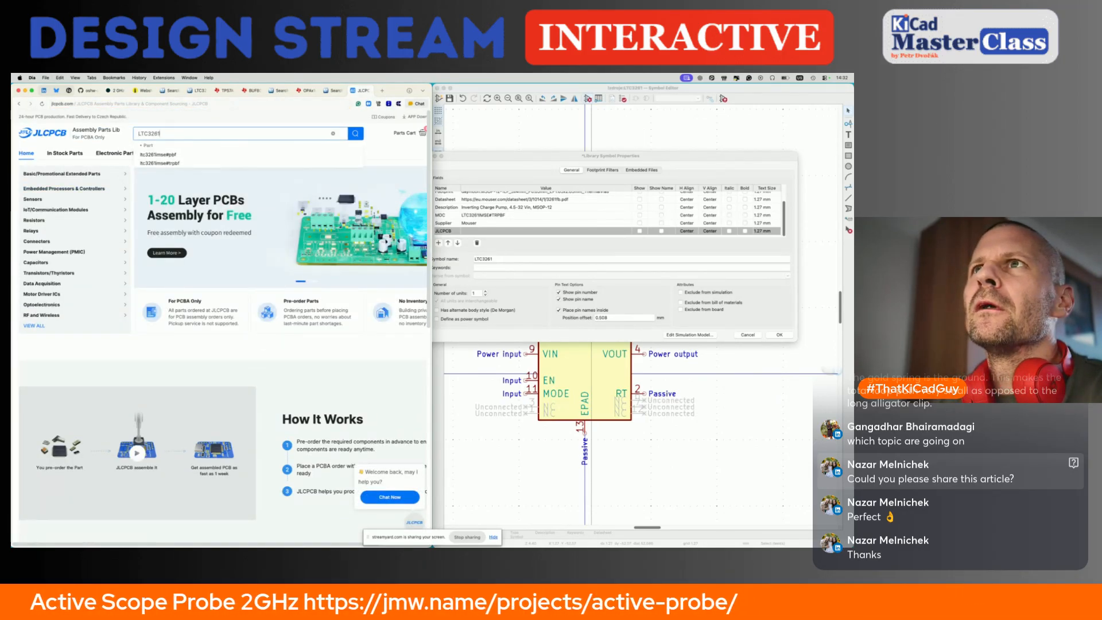
{"action": "key", "text": "Return"}
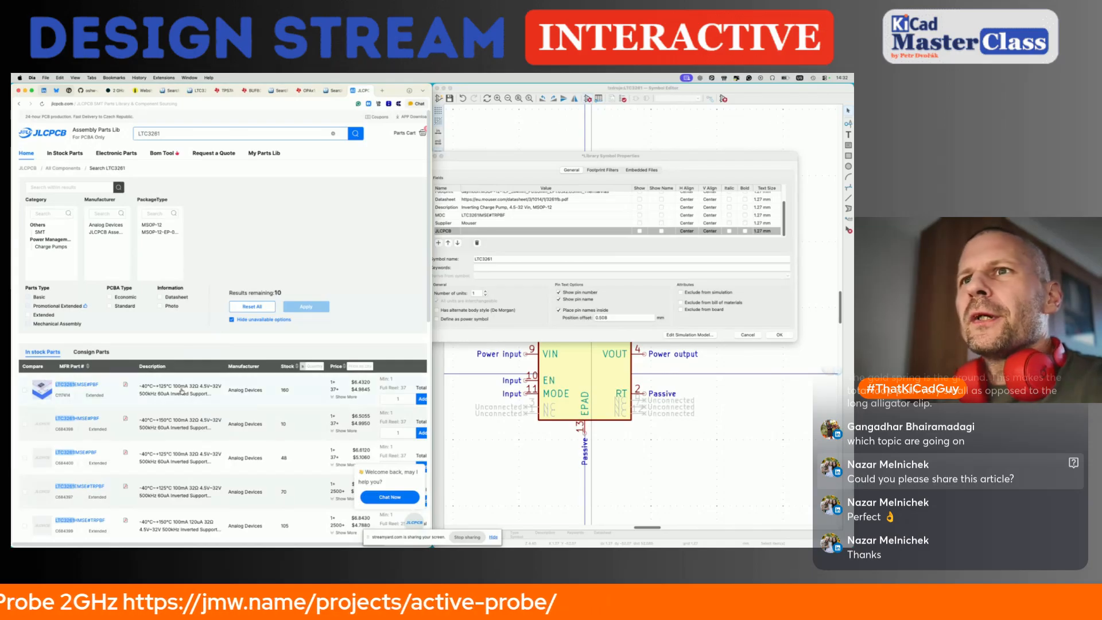
{"action": "scroll", "coordinate": [182, 392], "scroll_direction": "down", "scroll_amount": 3}
{"action": "scroll", "coordinate": [182, 392], "scroll_direction": "down", "scroll_amount": 6}
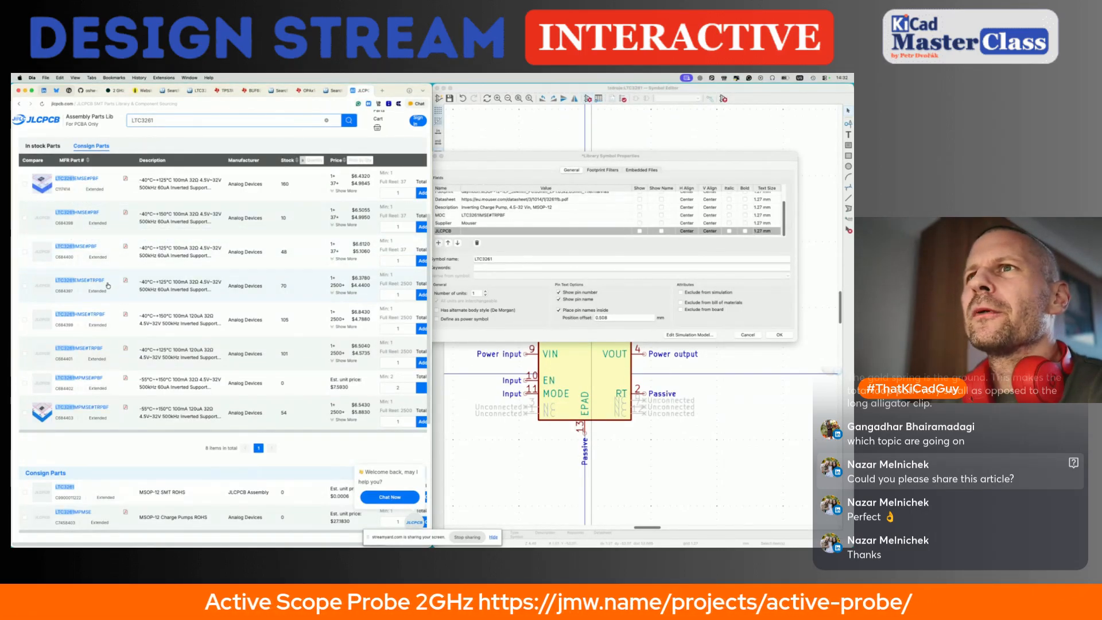
Step: Search JLCPCB for LTC3261IMSE#TRPBF and copy its JLCPCB part number C684401 into the symbol's JLCPCB field
{"action": "key", "text": "super+a"}
{"action": "key", "text": "super+v"}
{"action": "key", "text": "Return"}
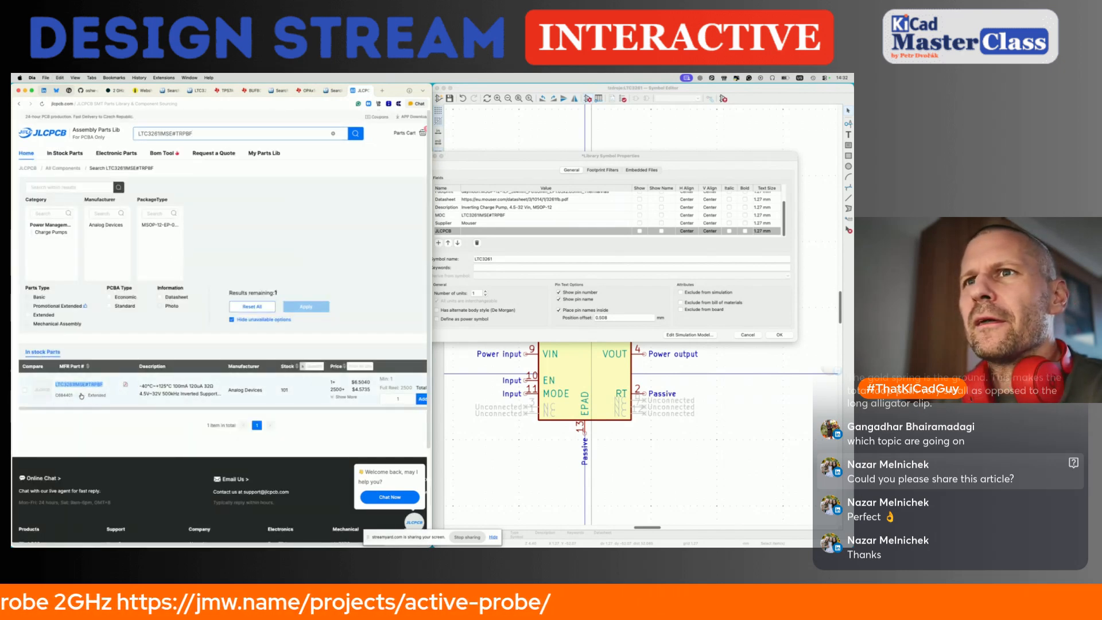
{"action": "left_click_drag", "start_coordinate": [66, 397], "coordinate": [56, 397]}
{"action": "key", "text": "super+c"}
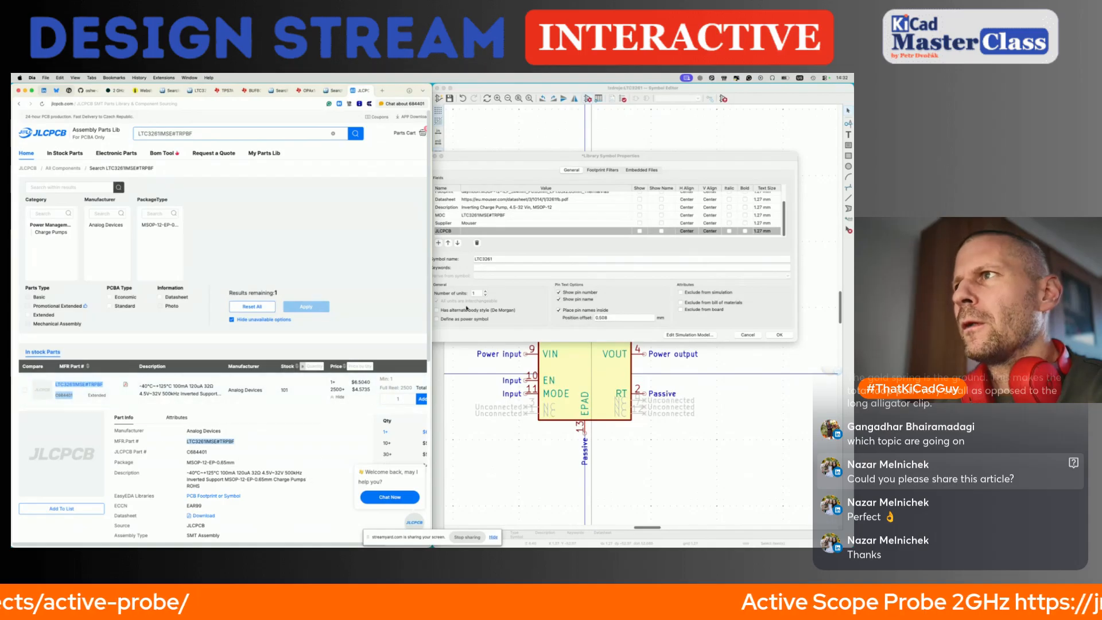
{"action": "left_click", "coordinate": [489, 236]}
{"action": "left_click", "coordinate": [490, 231]}
{"action": "key", "text": "super+v"}
Step: Set the LTC3261 symbol's keywords to chargepump, pump and inverter, and accept the symbol properties
{"action": "left_click", "coordinate": [489, 268]}
{"action": "type", "text": "char"}
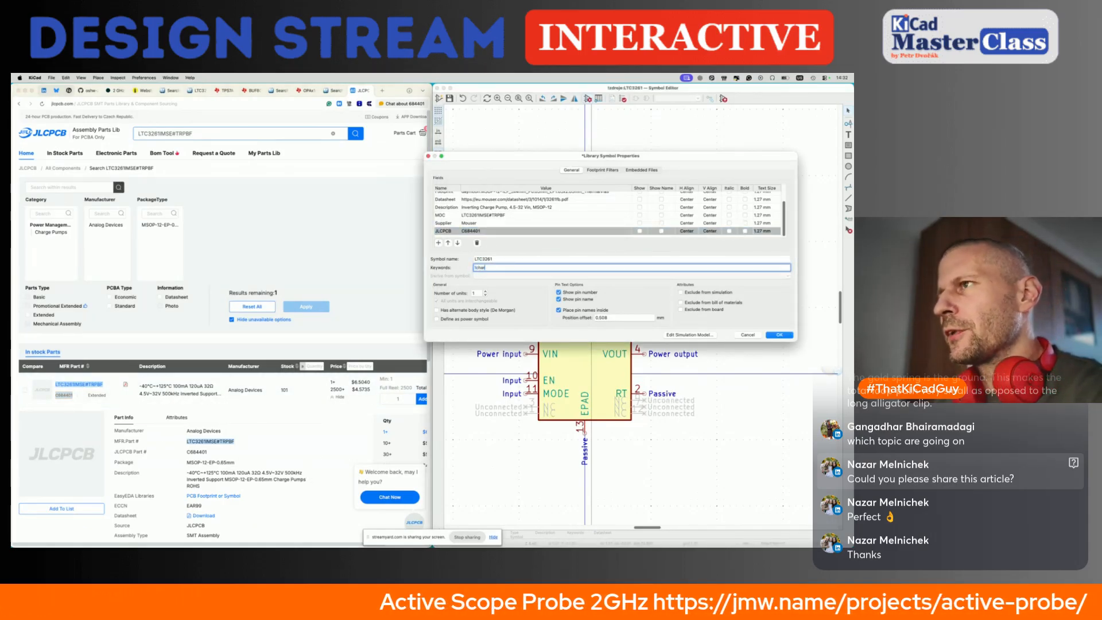
{"action": "type", "text": "ge"}
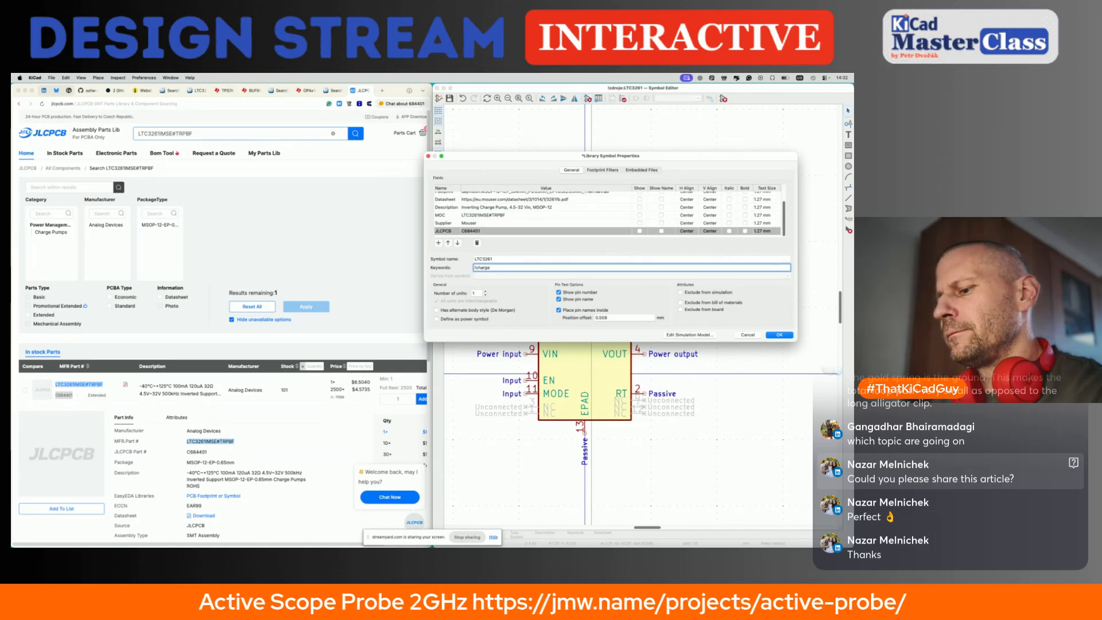
{"action": "type", "text": " pump pumps"}
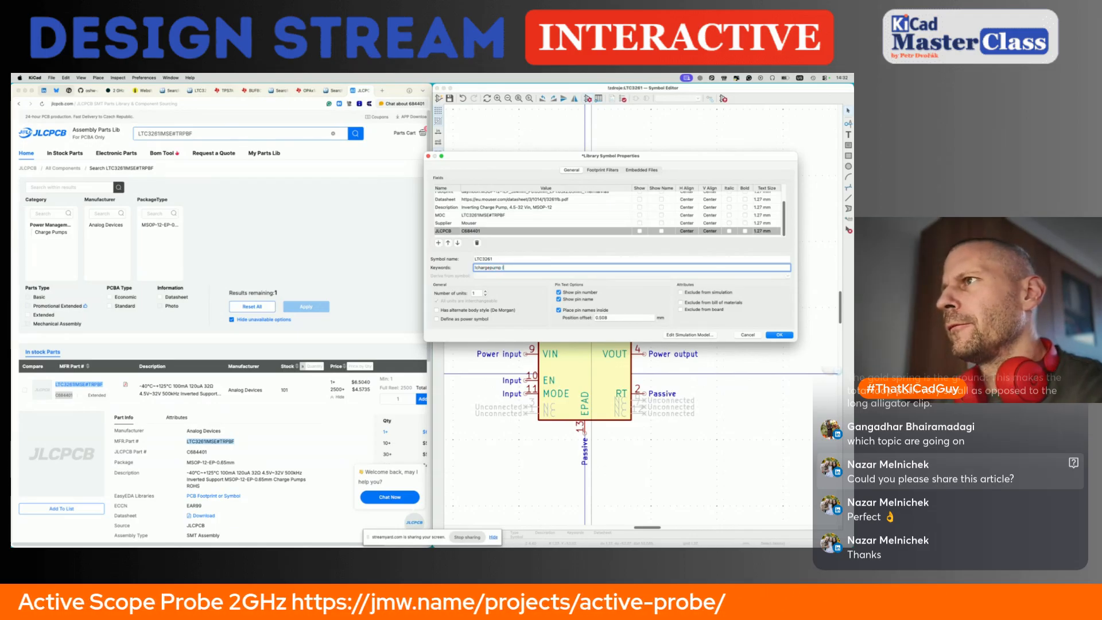
{"action": "type", "text": " !"}
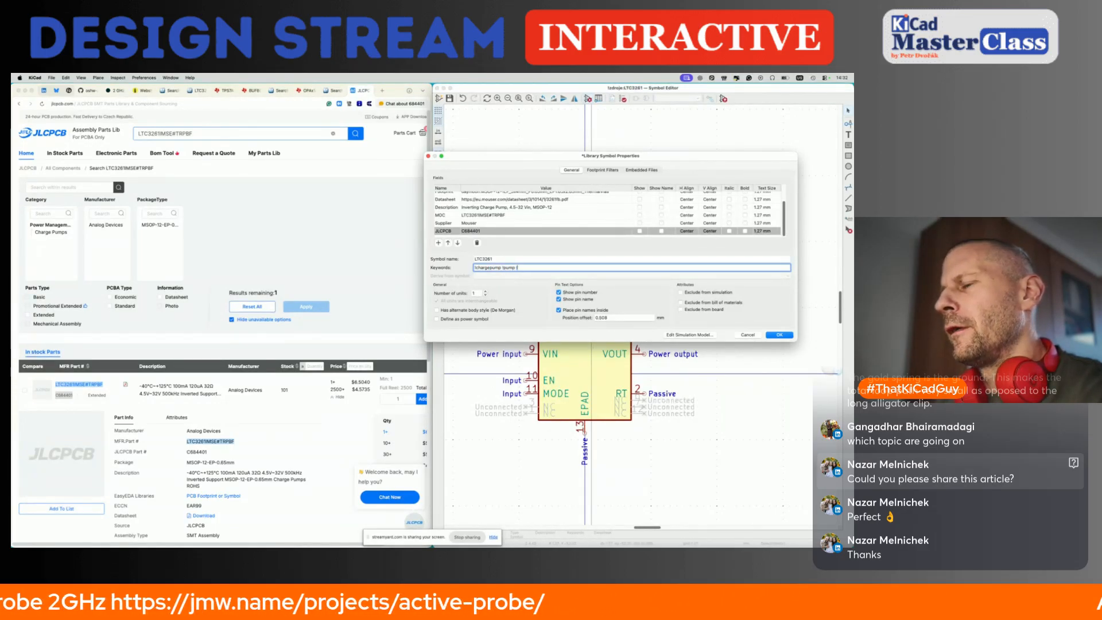
{"action": "type", "text": "inverter"}
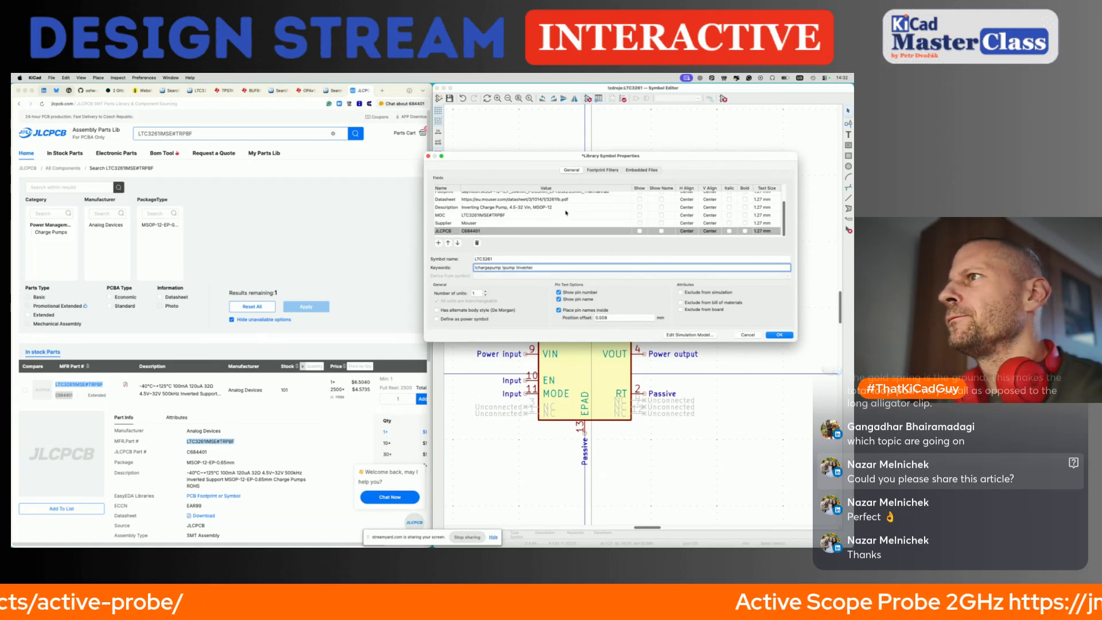
{"action": "scroll", "coordinate": [566, 213], "scroll_direction": "up", "scroll_amount": 3}
{"action": "left_click", "coordinate": [780, 334]}
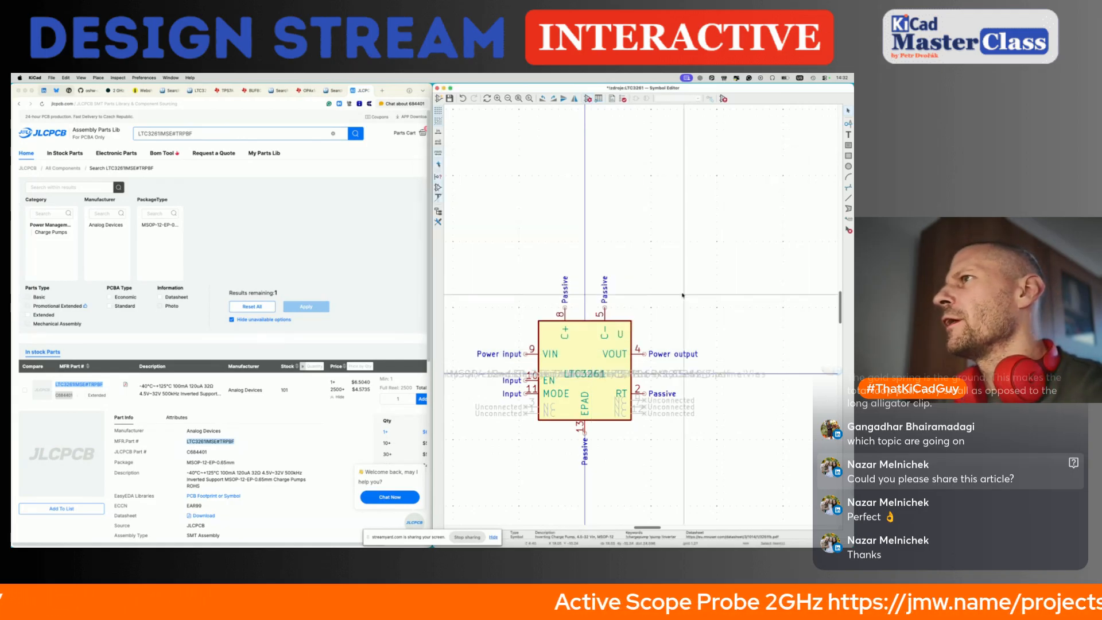
Step: Move the LTC3261 value text from the symbol's centre to just above its upper-right corner and save the symbol
{"action": "scroll", "coordinate": [645, 330], "scroll_direction": "down", "scroll_amount": 5}
{"action": "scroll", "coordinate": [645, 330], "scroll_direction": "up", "scroll_amount": 5}
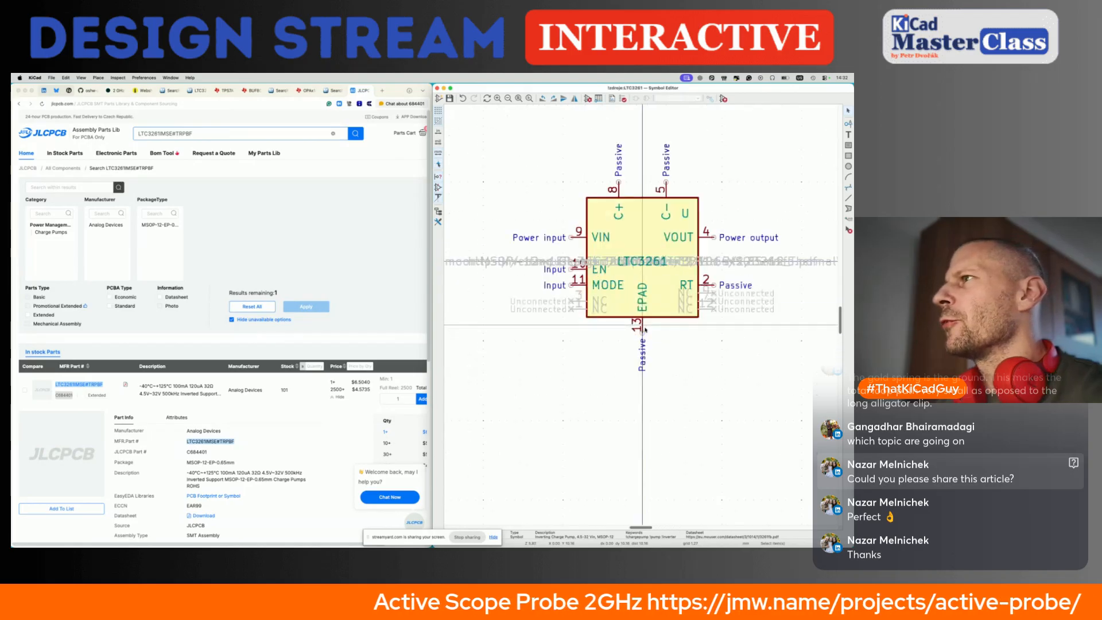
{"action": "left_click", "coordinate": [643, 258]}
{"action": "left_click_drag", "start_coordinate": [649, 258], "coordinate": [703, 190]}
{"action": "left_click", "coordinate": [651, 260]}
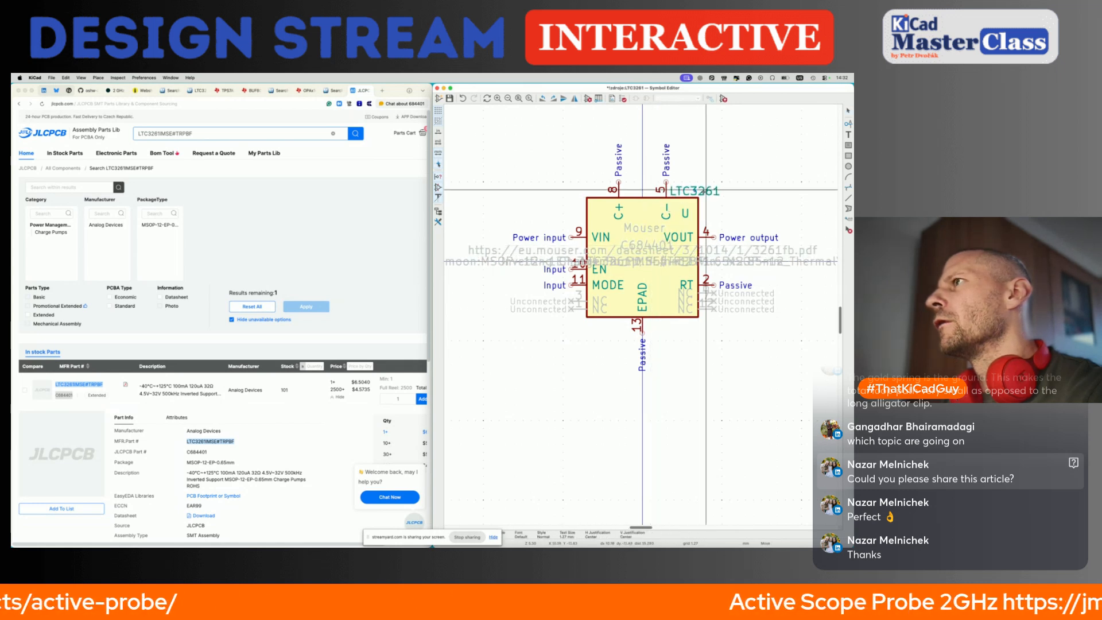
{"action": "key", "text": "super+s"}
{"action": "scroll", "coordinate": [653, 227], "scroll_direction": "down", "scroll_amount": 5}
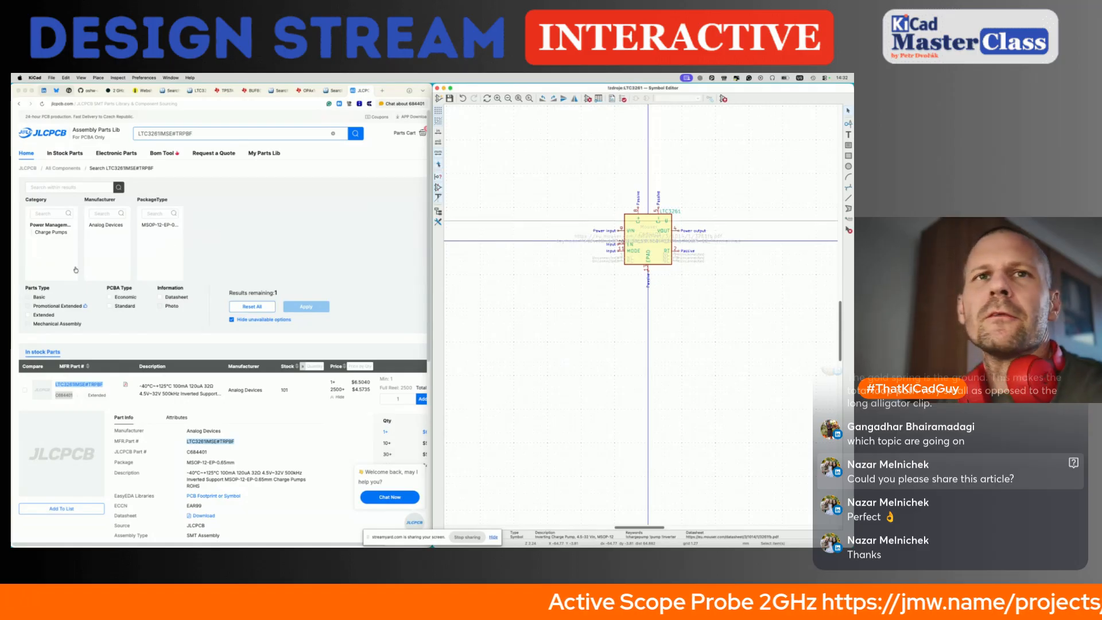
Step: Switch to the schematic PDF in Preview and copy the TPS7A39 part name of regulator U3
{"action": "key", "text": "super+Tab"}
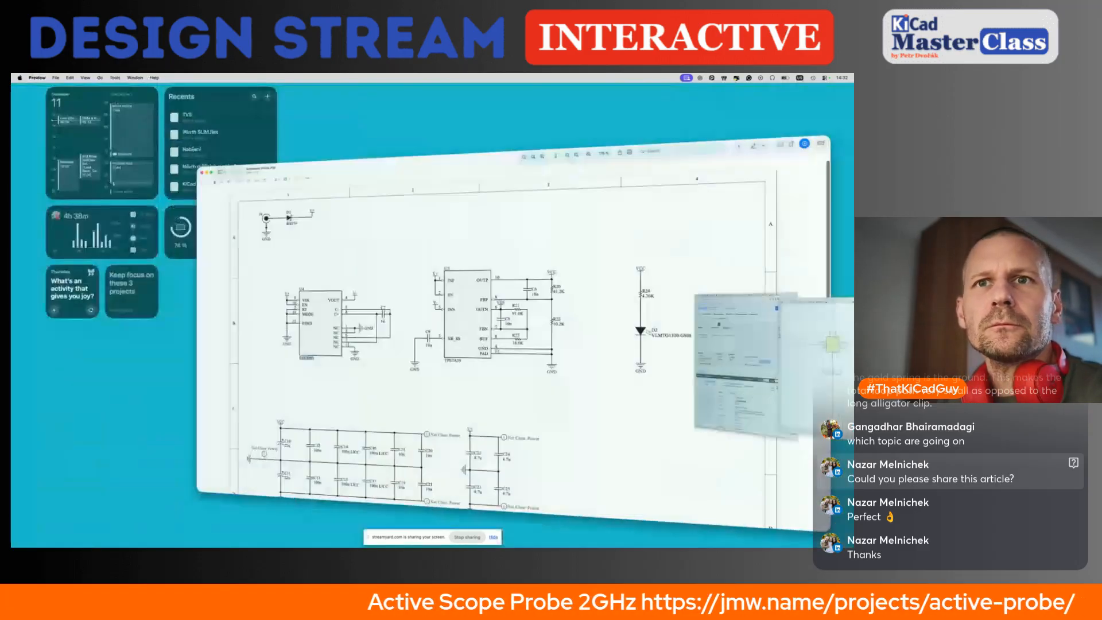
{"action": "left_click", "coordinate": [421, 363]}
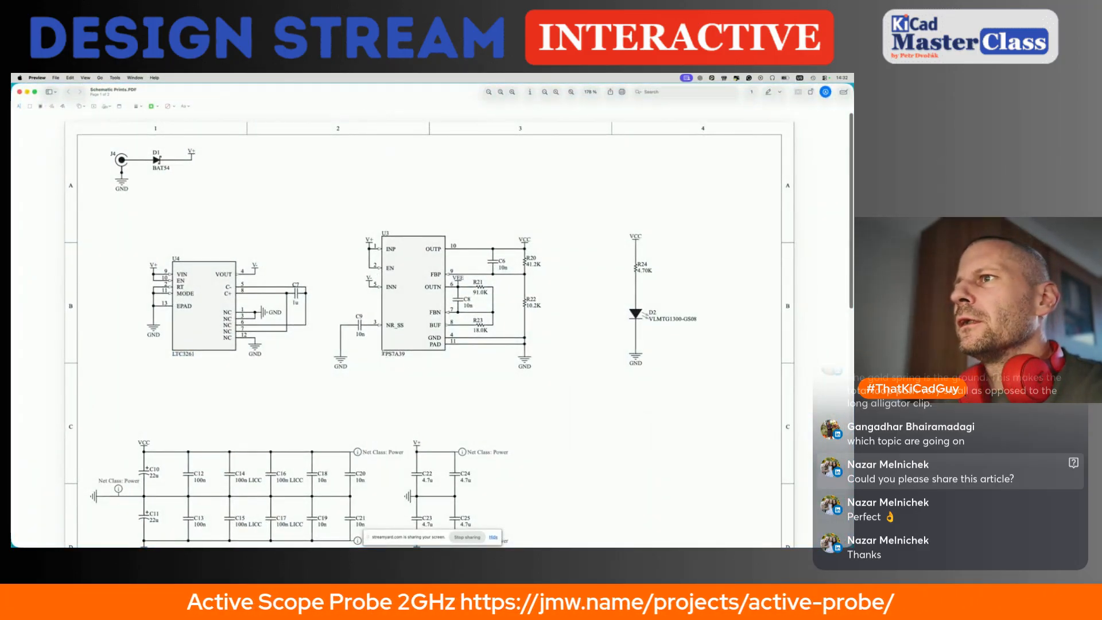
{"action": "left_click_drag", "start_coordinate": [381, 354], "coordinate": [405, 355]}
{"action": "key", "text": "super+c"}
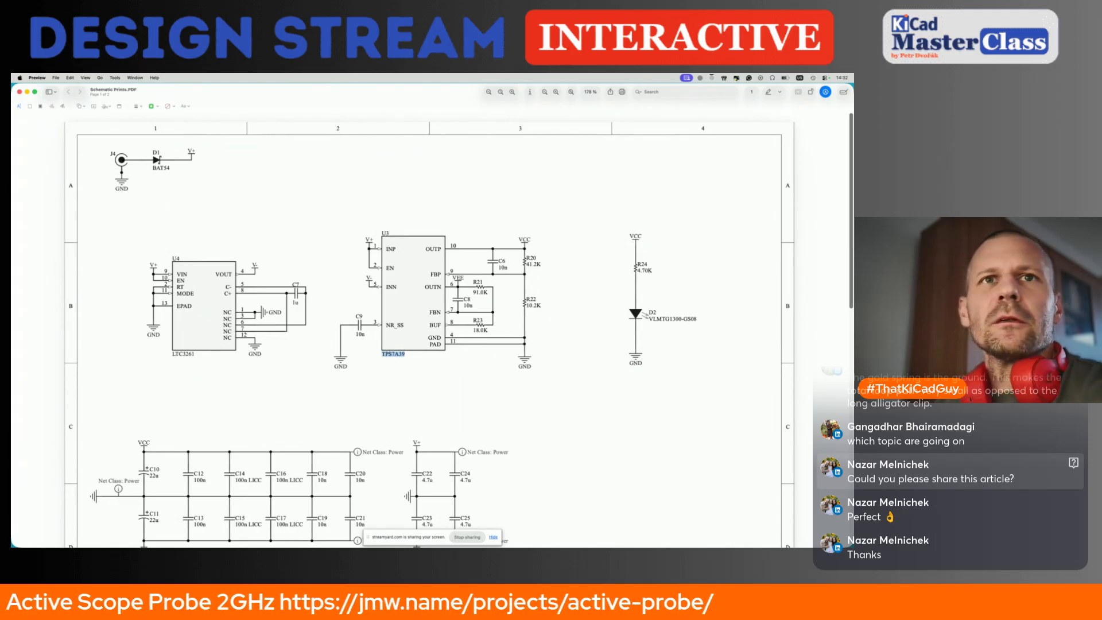
Step: Switch to the bill of materials in Numbers and copy the full part number TPS7A3901DSCR from the TPS7A39 row
{"action": "key", "text": "super+Tab"}
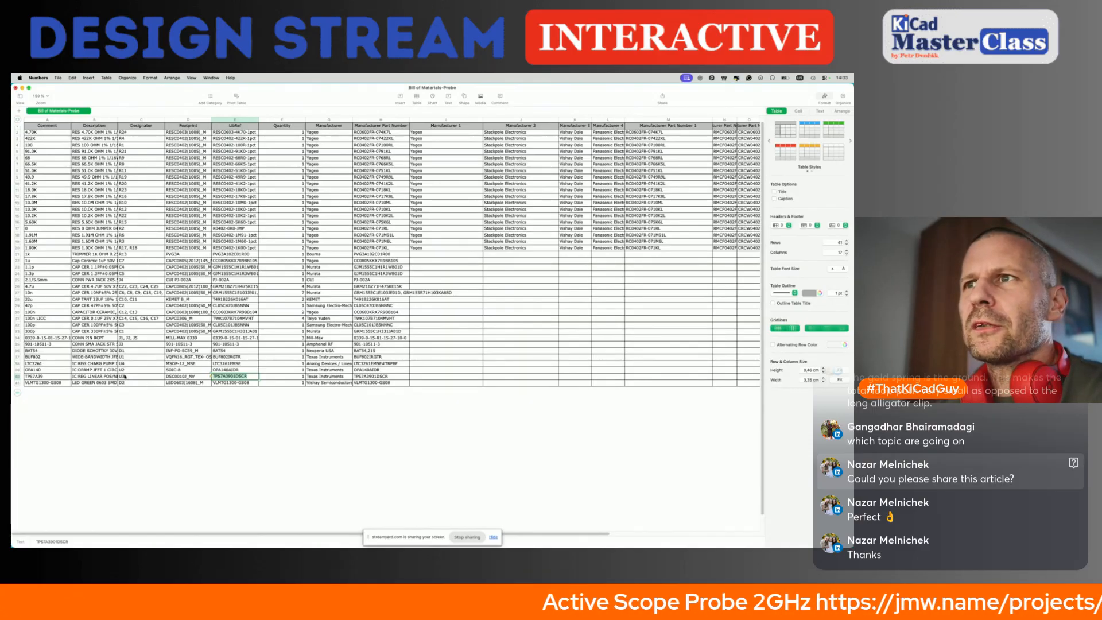
{"action": "left_click", "coordinate": [236, 393]}
{"action": "double_click", "coordinate": [238, 376]}
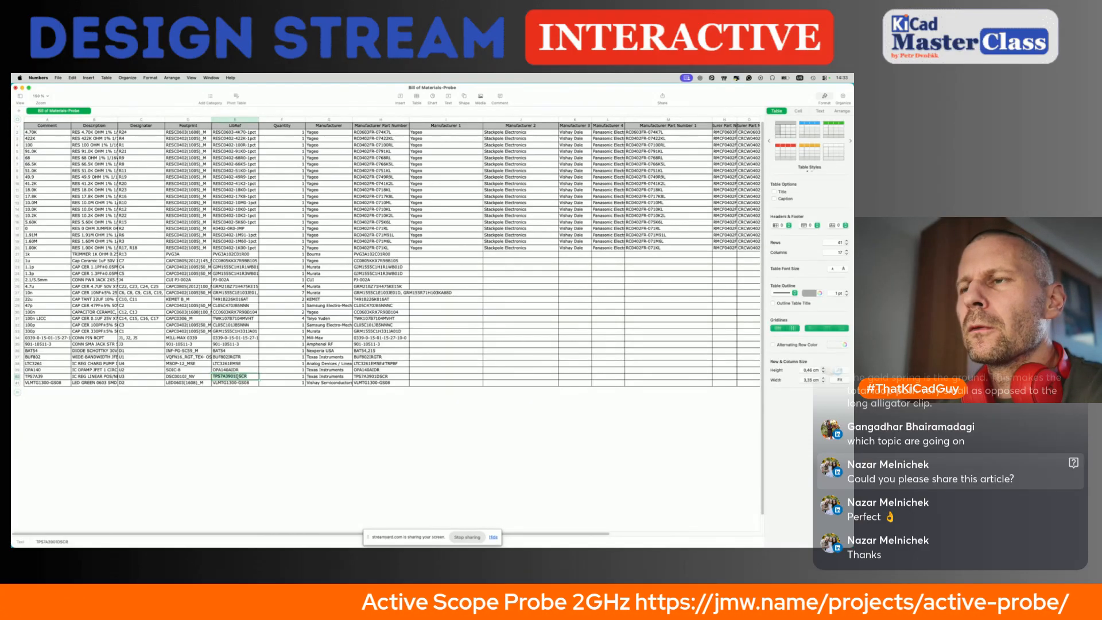
Step: Switch to the browser and close the LTC3261 datasheet, the Mouser LTC3261 results and the oscilloscope probe shop page
{"action": "key", "text": "super+Tab"}
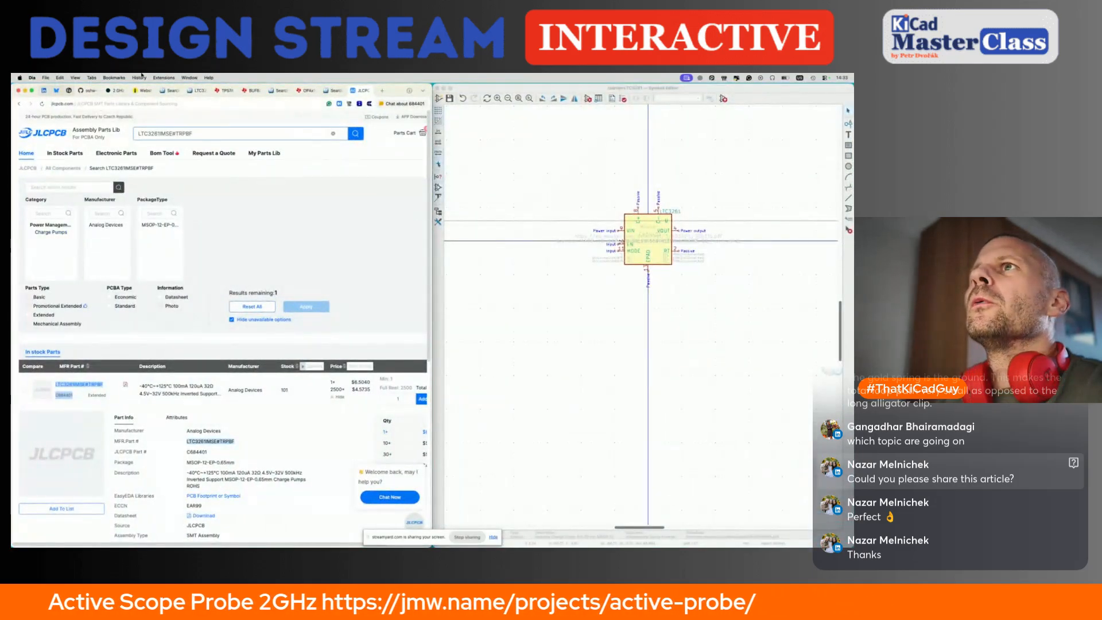
{"action": "left_click", "coordinate": [225, 90]}
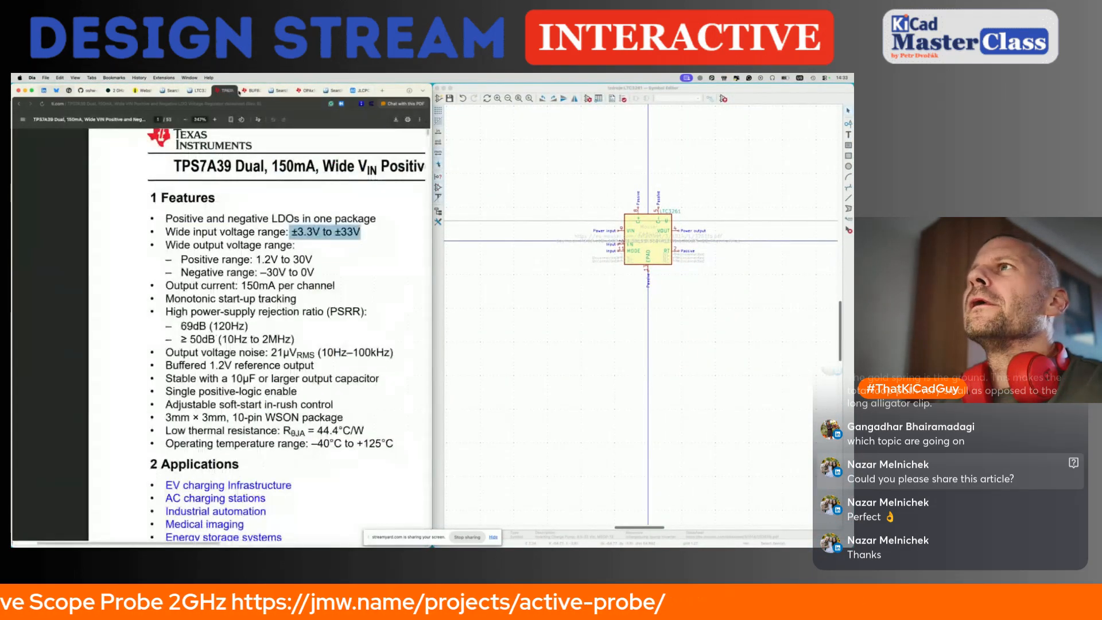
{"action": "left_click", "coordinate": [200, 92]}
{"action": "left_click", "coordinate": [205, 91]}
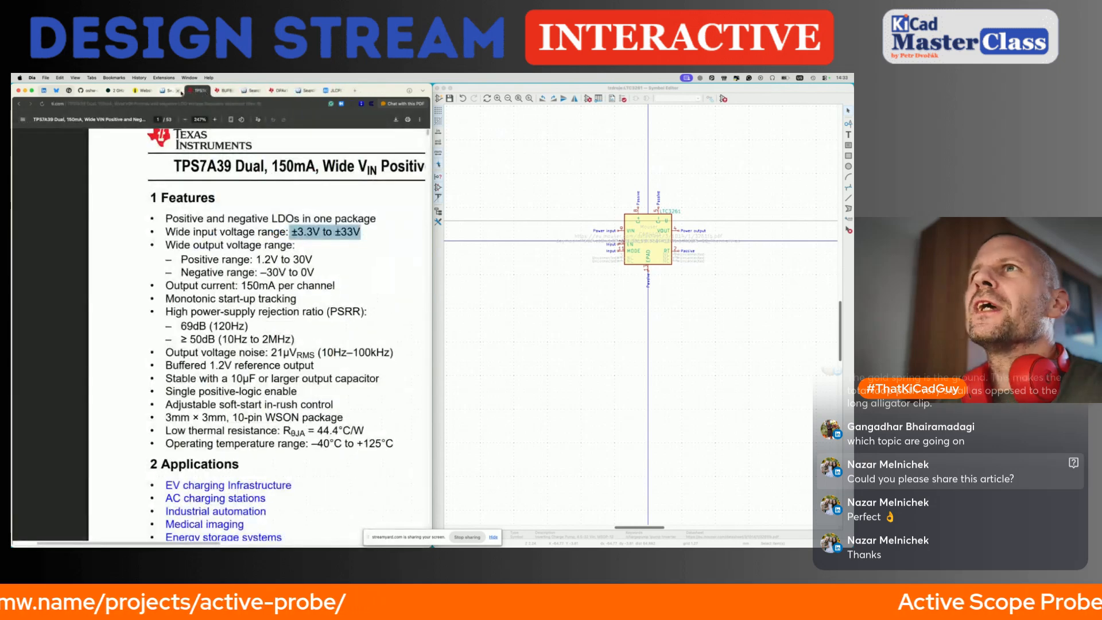
{"action": "left_click", "coordinate": [170, 92]}
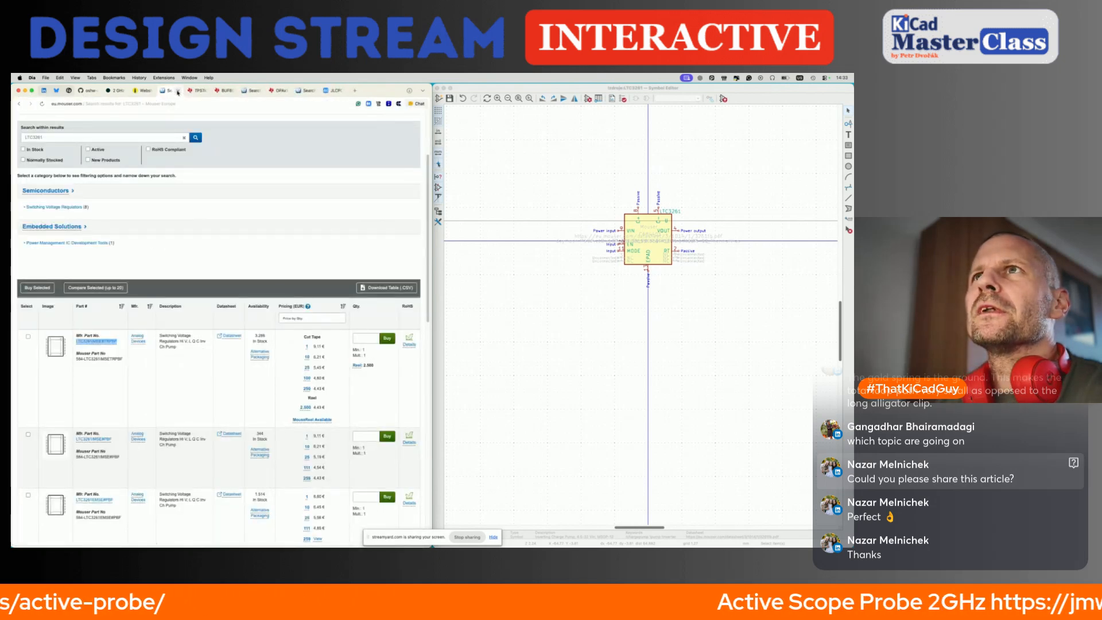
{"action": "left_click", "coordinate": [177, 90]}
{"action": "left_click", "coordinate": [142, 91]}
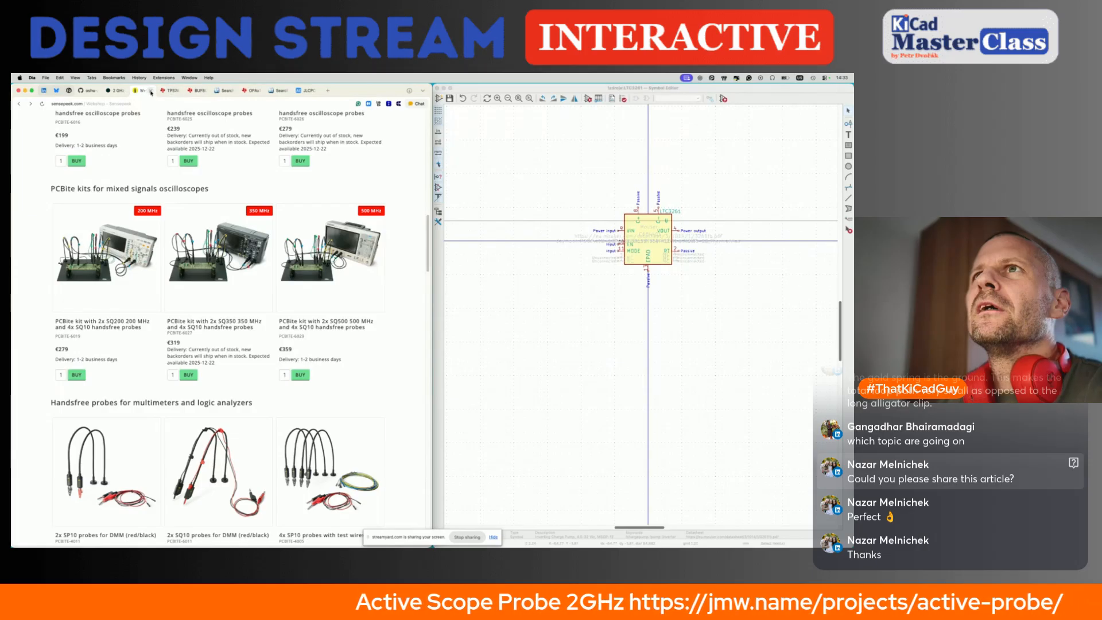
{"action": "left_click", "coordinate": [152, 91]}
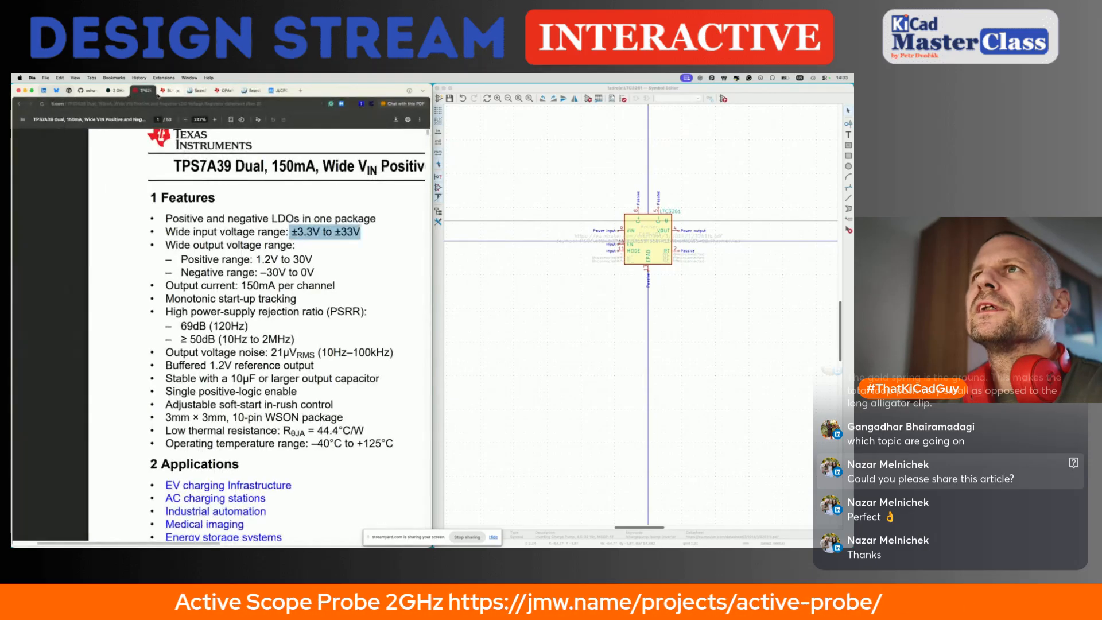
Step: Search Mouser for TPS7A3901DSCR and review the listed LDO voltage regulators
{"action": "left_click", "coordinate": [178, 92]}
{"action": "left_click", "coordinate": [195, 91]}
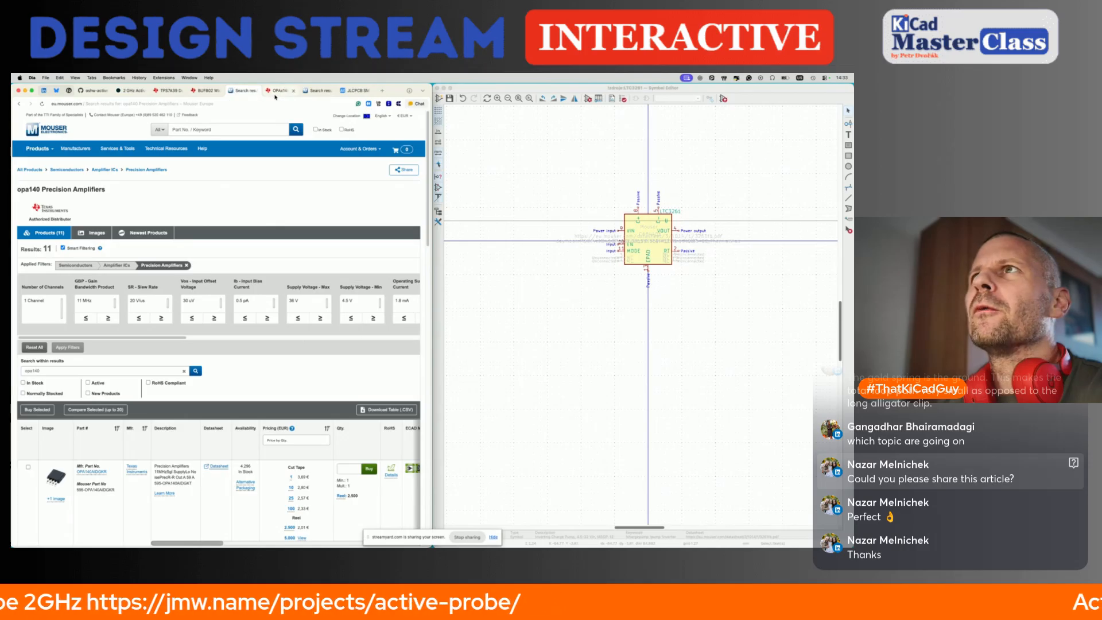
{"action": "left_click", "coordinate": [321, 91]}
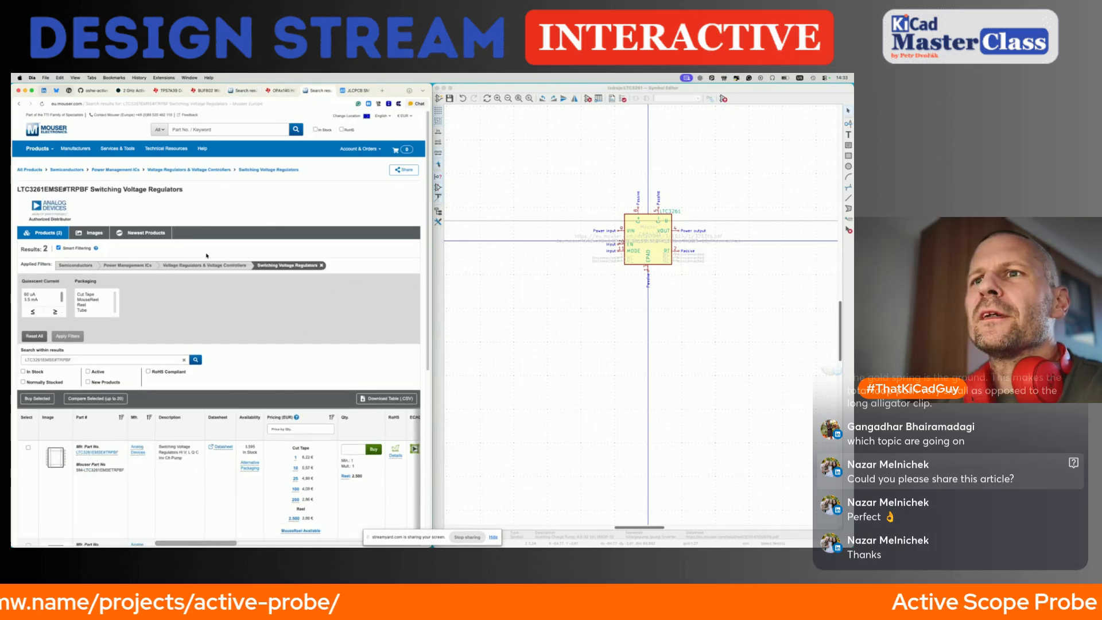
{"action": "left_click", "coordinate": [229, 132]}
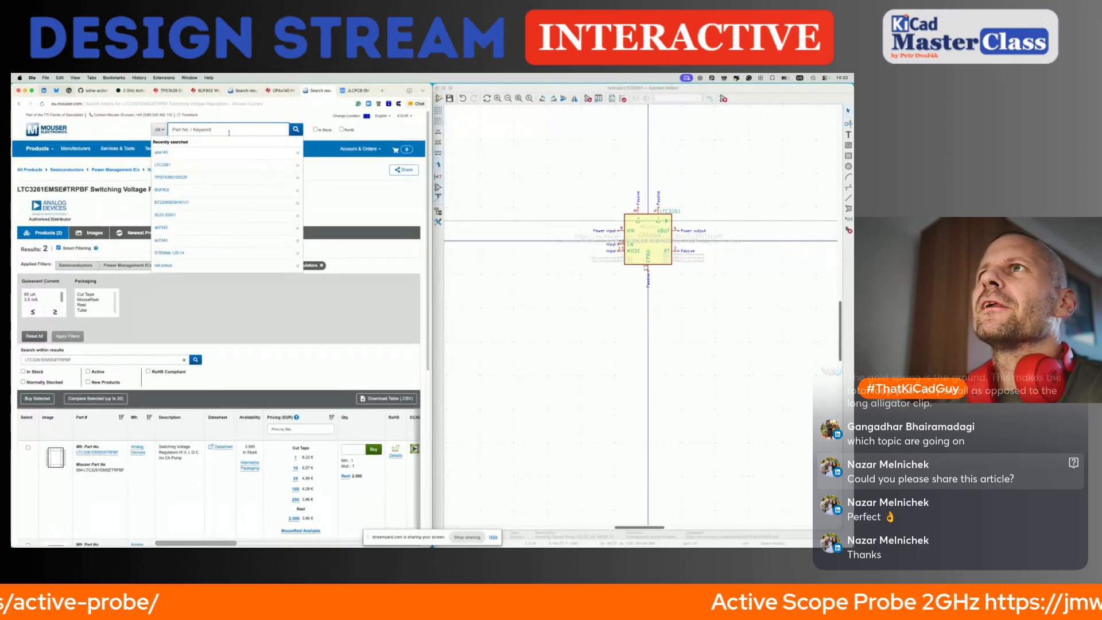
{"action": "key", "text": "super+v"}
{"action": "key", "text": "Return"}
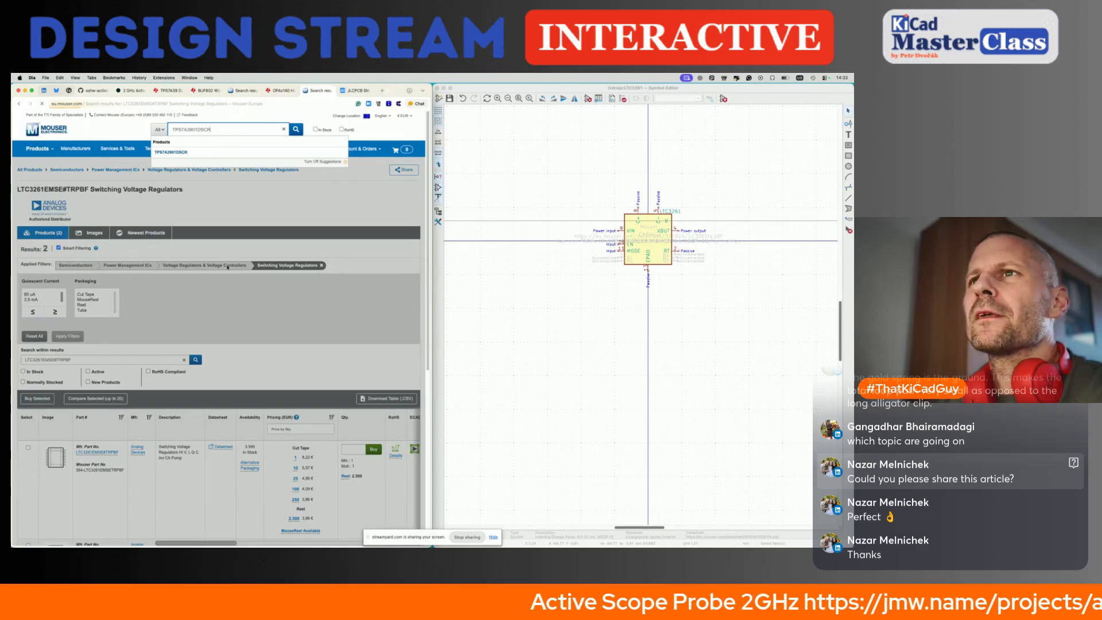
{"action": "scroll", "coordinate": [224, 344], "scroll_direction": "down", "scroll_amount": 5}
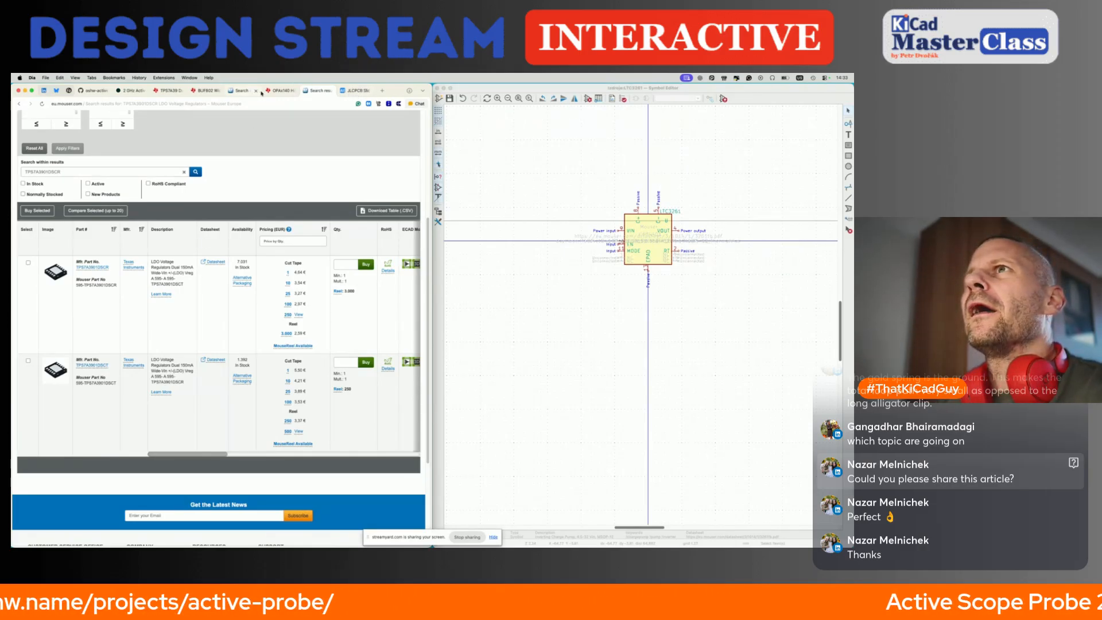
Step: Open the TPS7A39 datasheet and examine its complete first page, including the package information
{"action": "left_click", "coordinate": [238, 92]}
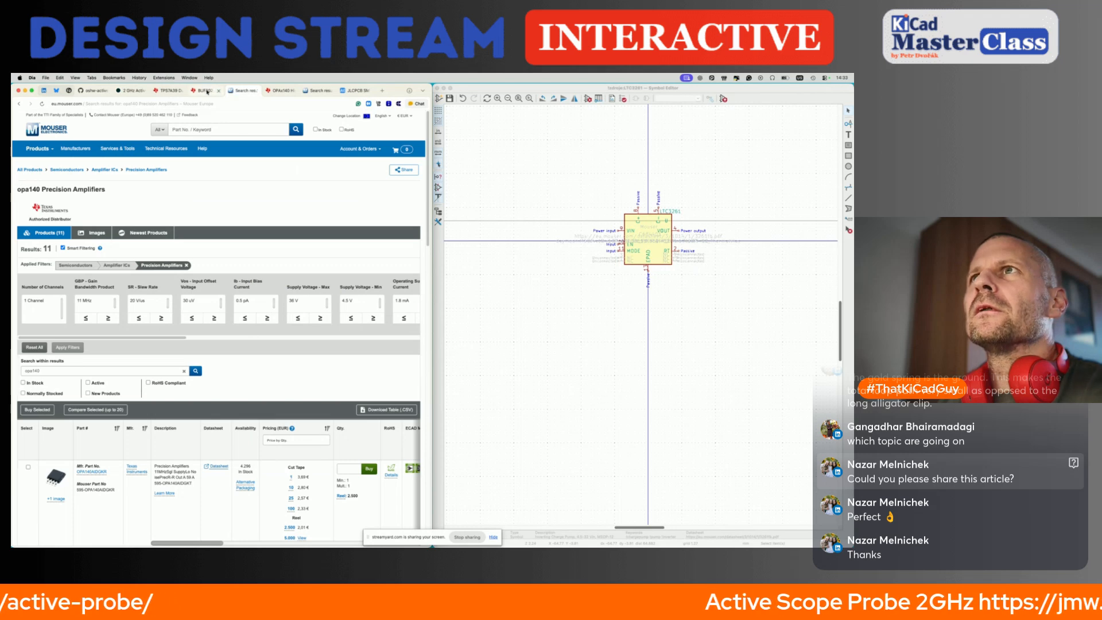
{"action": "left_click", "coordinate": [168, 91]}
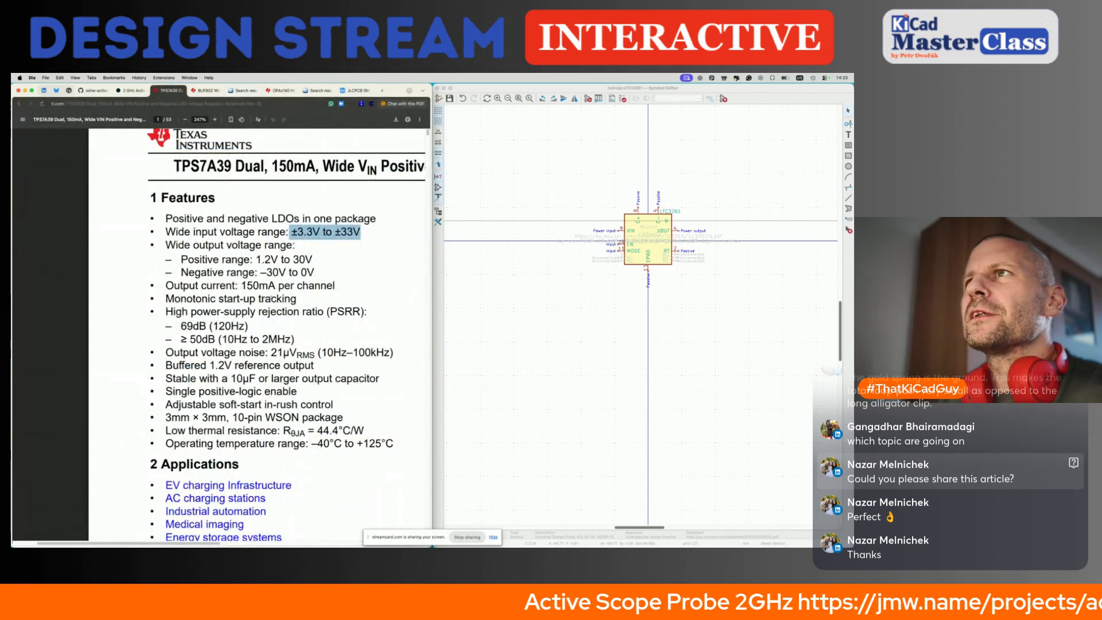
{"action": "scroll", "coordinate": [272, 298], "scroll_direction": "down", "scroll_amount": 5, "text": "ctrl"}
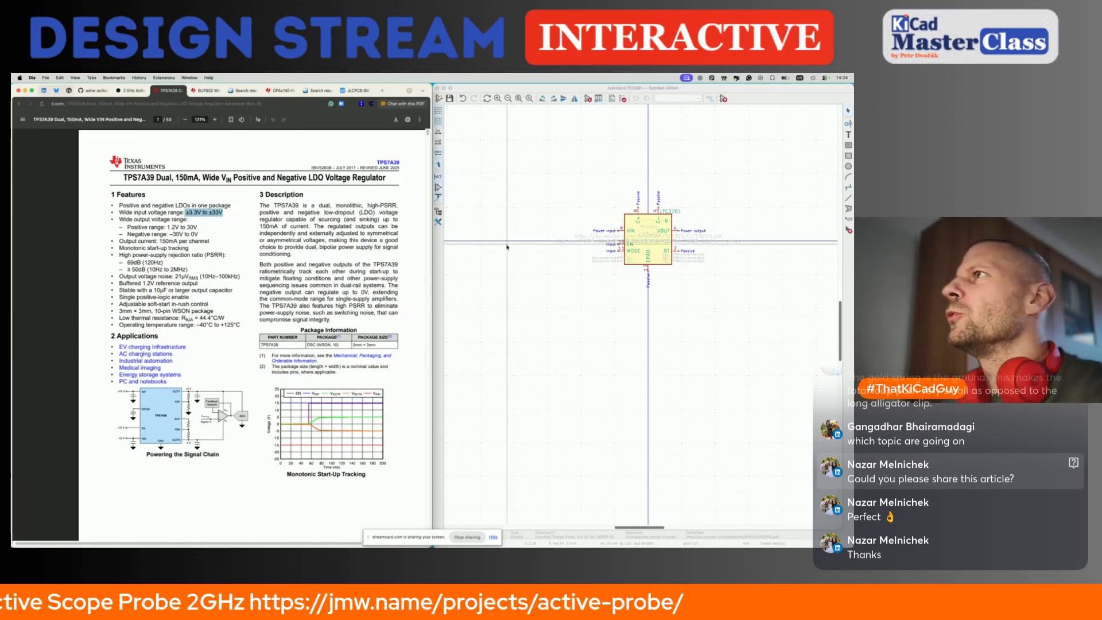
Step: Show the library tree in KiCad's Symbol Editor and filter the symbols by tps7a
{"action": "left_click", "coordinate": [594, 89]}
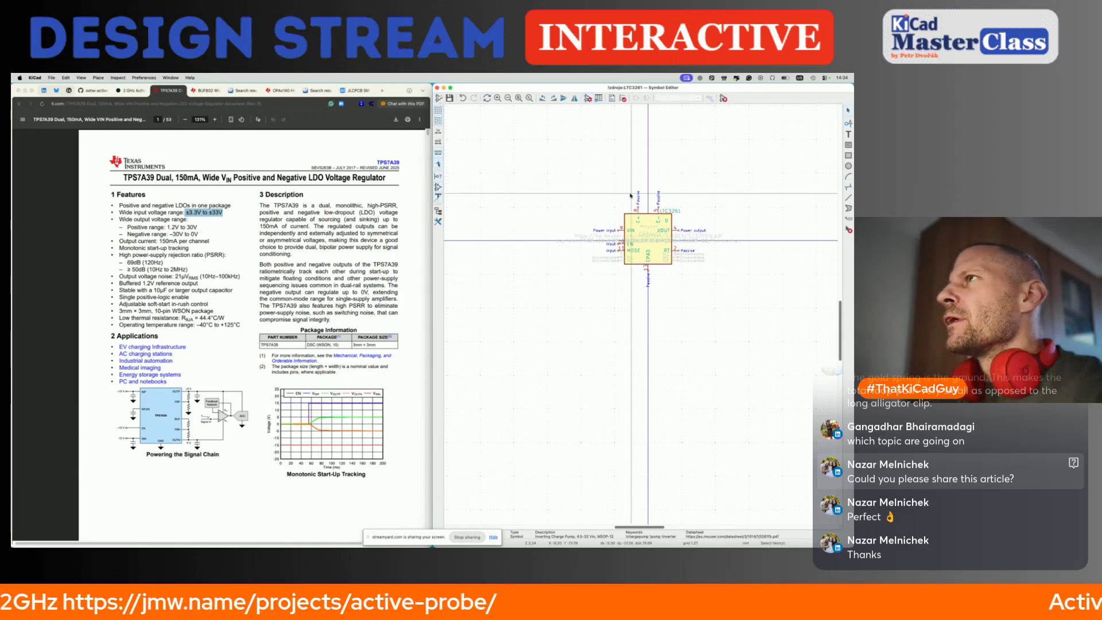
{"action": "scroll", "coordinate": [608, 182], "scroll_direction": "up", "scroll_amount": 2}
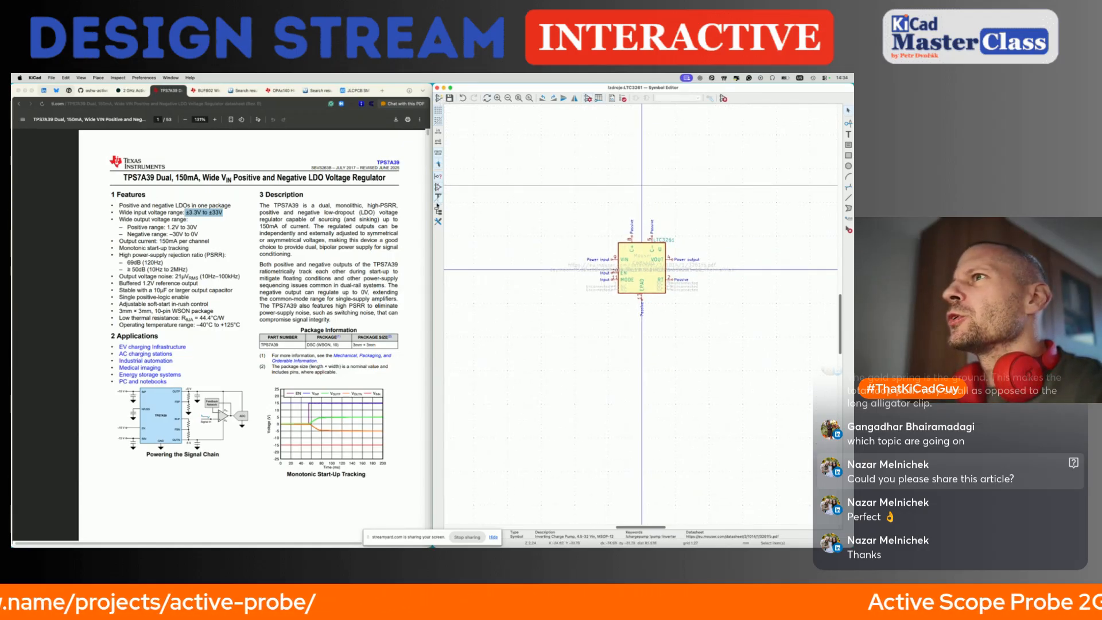
{"action": "left_click", "coordinate": [438, 211]}
{"action": "left_click", "coordinate": [492, 112]}
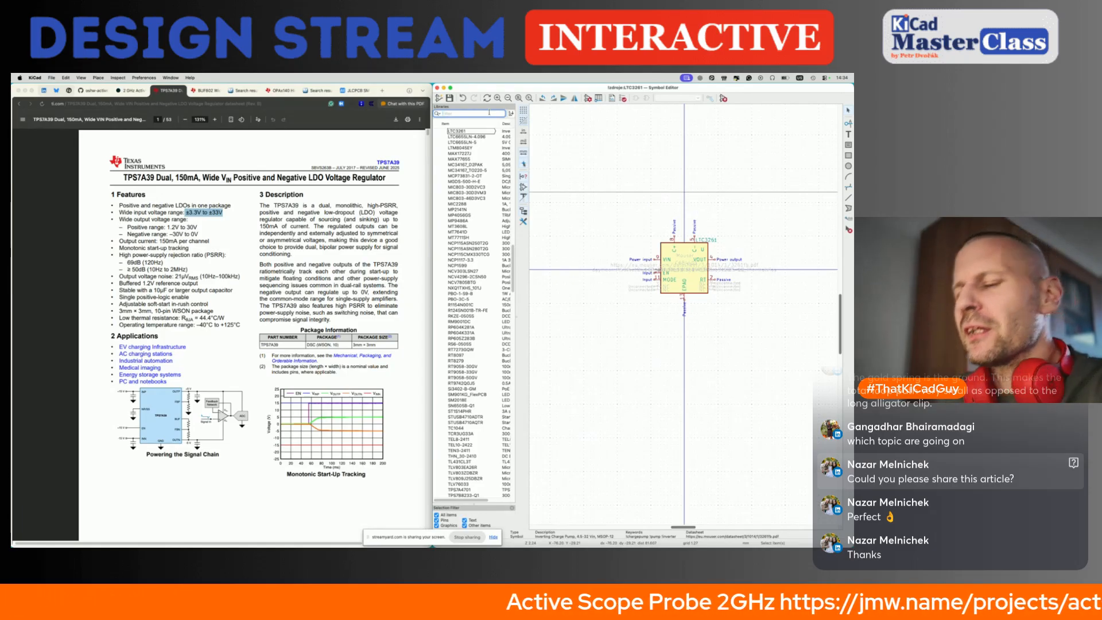
{"action": "type", "text": "tps7a"}
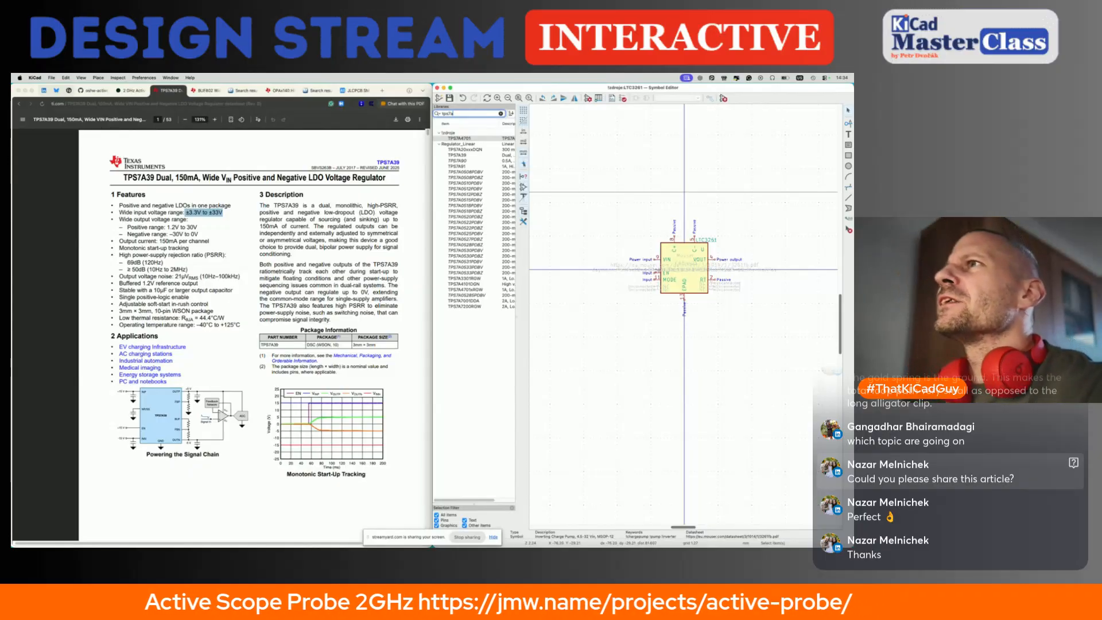
Step: Open the existing TPS7A4701 symbol for inspection, and narrow the symbol filter to tps7a3
{"action": "left_click", "coordinate": [464, 138]}
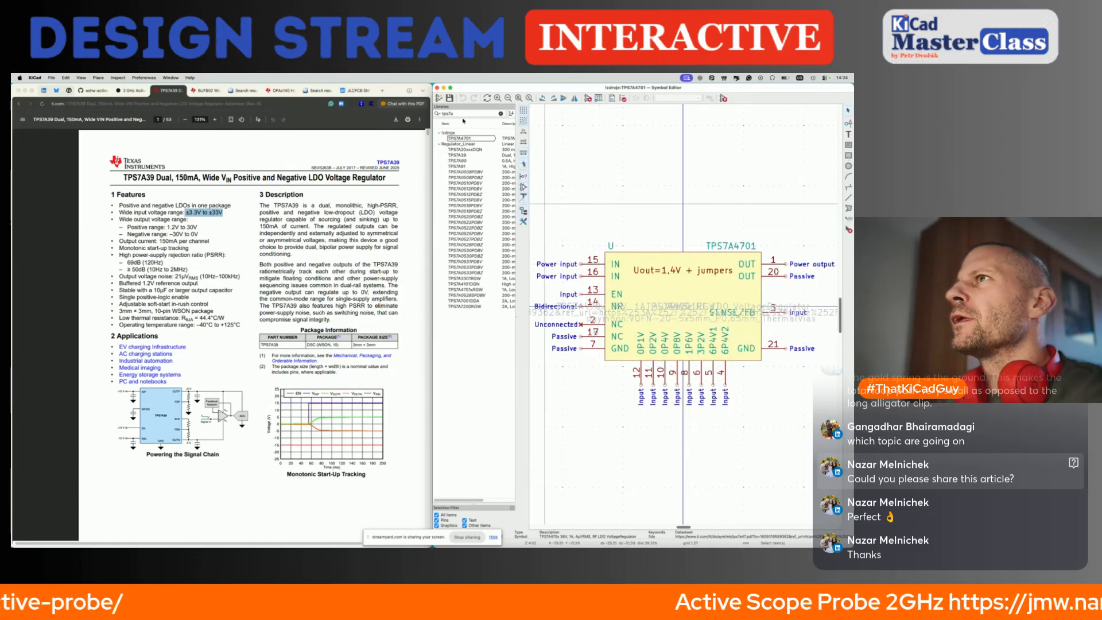
{"action": "left_click", "coordinate": [466, 114]}
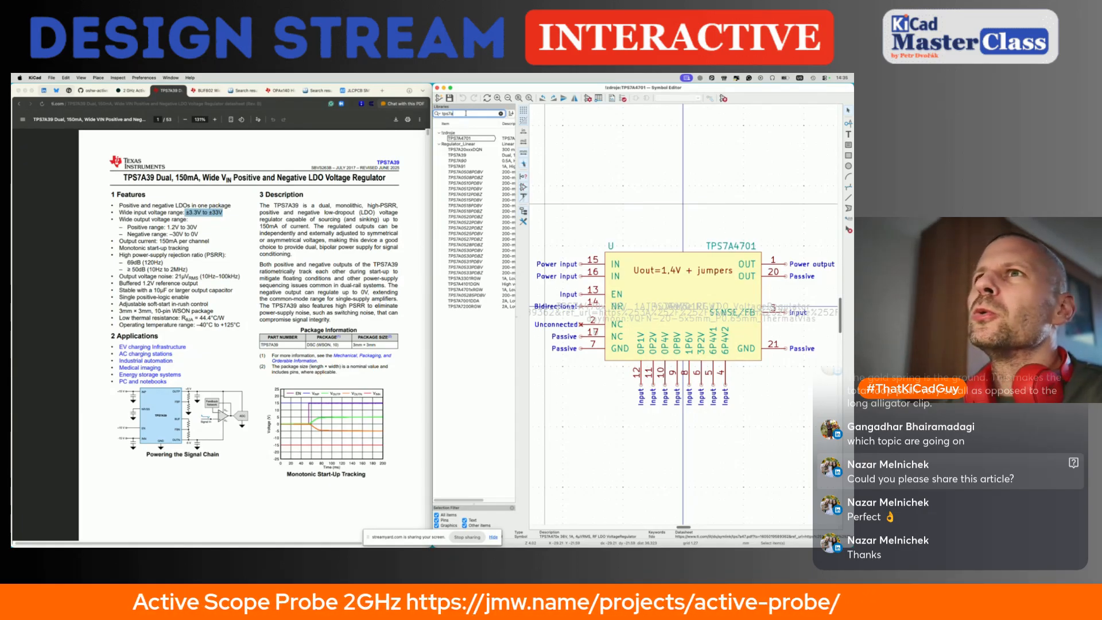
{"action": "type", "text": "3"}
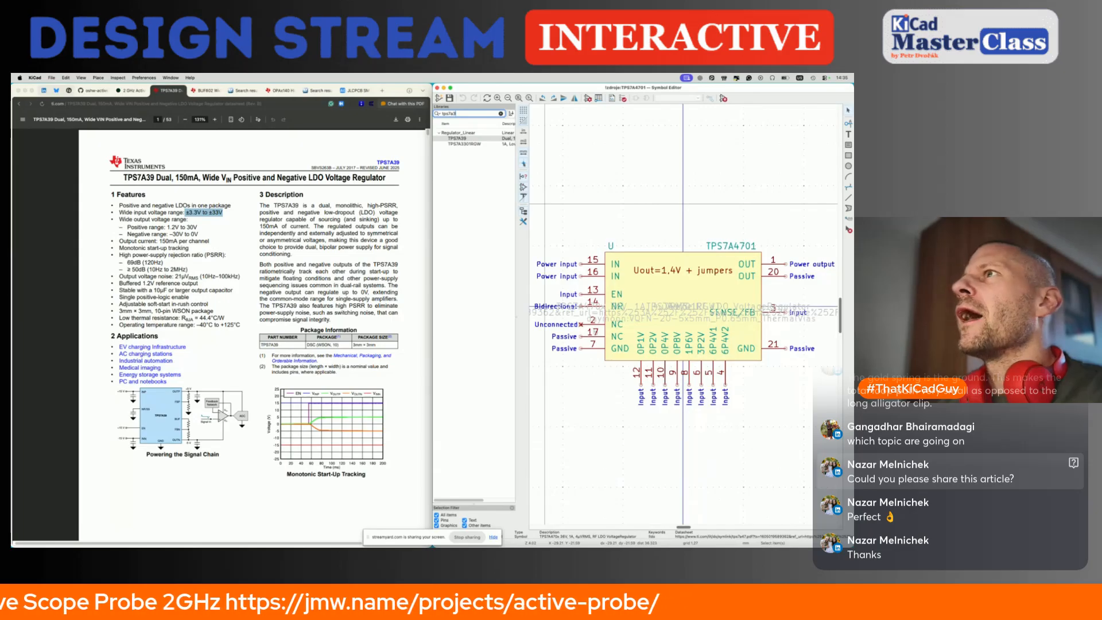
Step: Open the TPS7A39 symbol from Regulator_Linear and examine its footprint, datasheet and description properties without changing them
{"action": "double_click", "coordinate": [458, 138]}
{"action": "scroll", "coordinate": [607, 308], "scroll_direction": "down", "scroll_amount": 3}
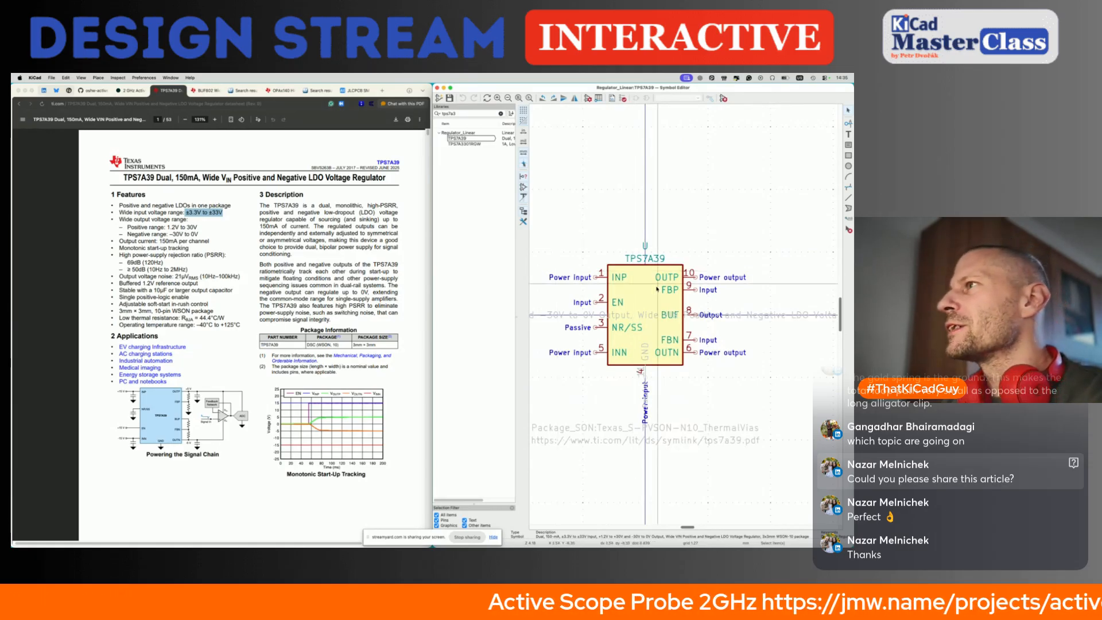
{"action": "left_click", "coordinate": [632, 285]}
{"action": "double_click", "coordinate": [631, 286]}
{"action": "key", "text": "Escape"}
{"action": "left_click", "coordinate": [588, 98]}
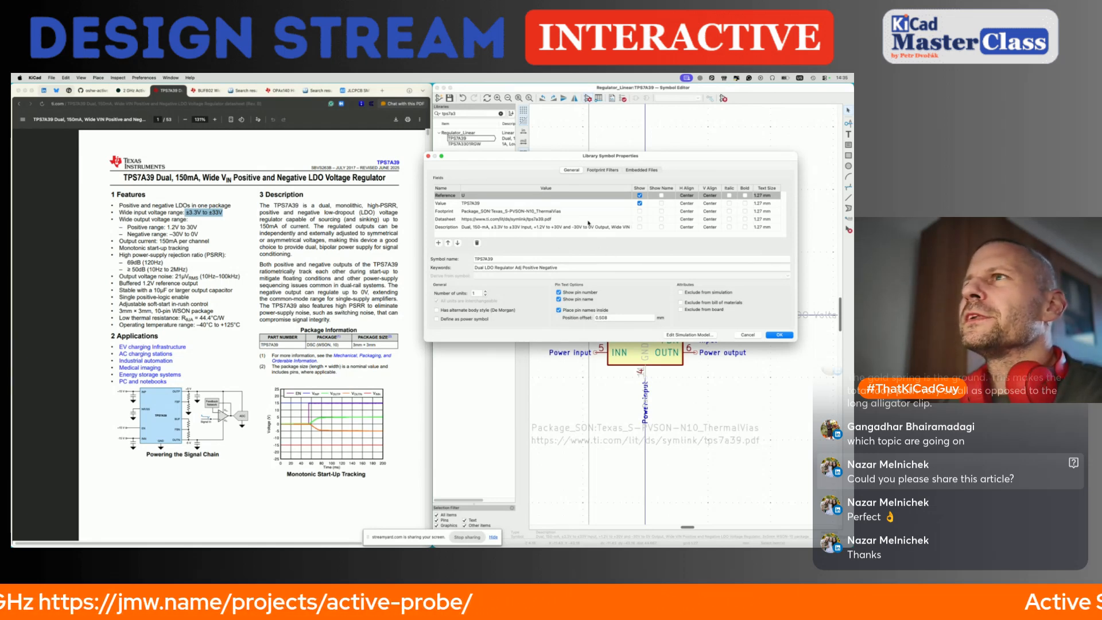
{"action": "left_click", "coordinate": [551, 219]}
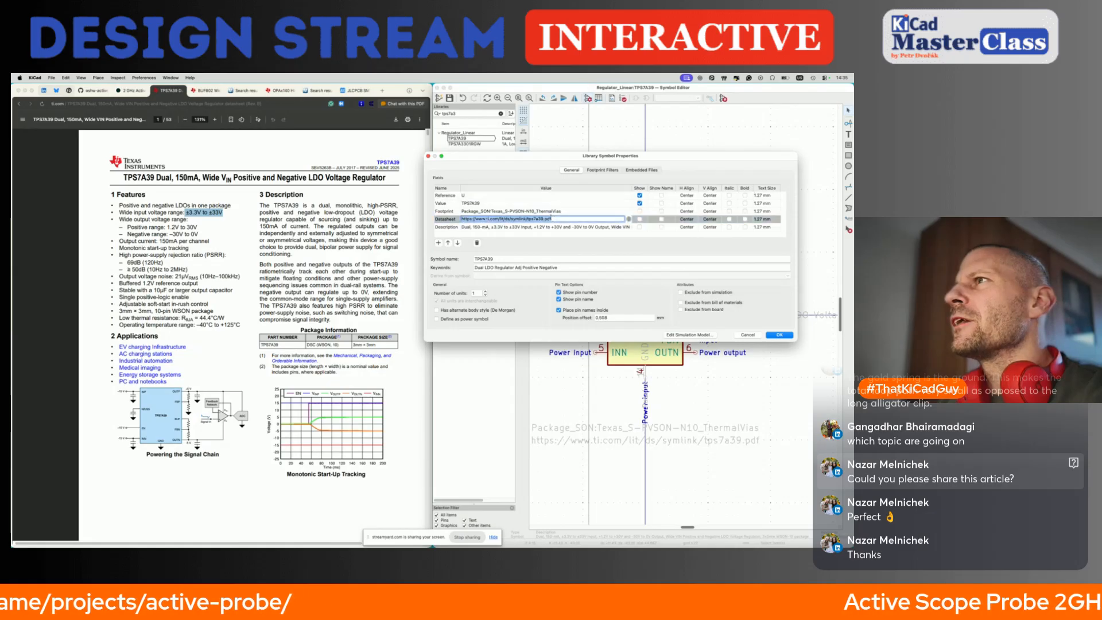
{"action": "left_click", "coordinate": [535, 227]}
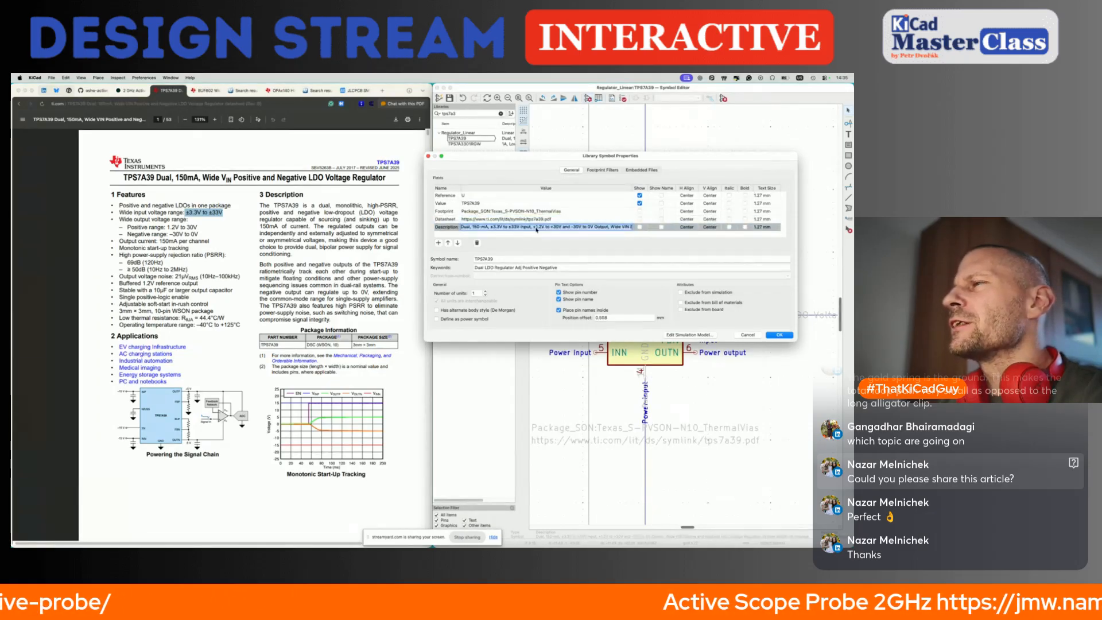
{"action": "left_click", "coordinate": [745, 336]}
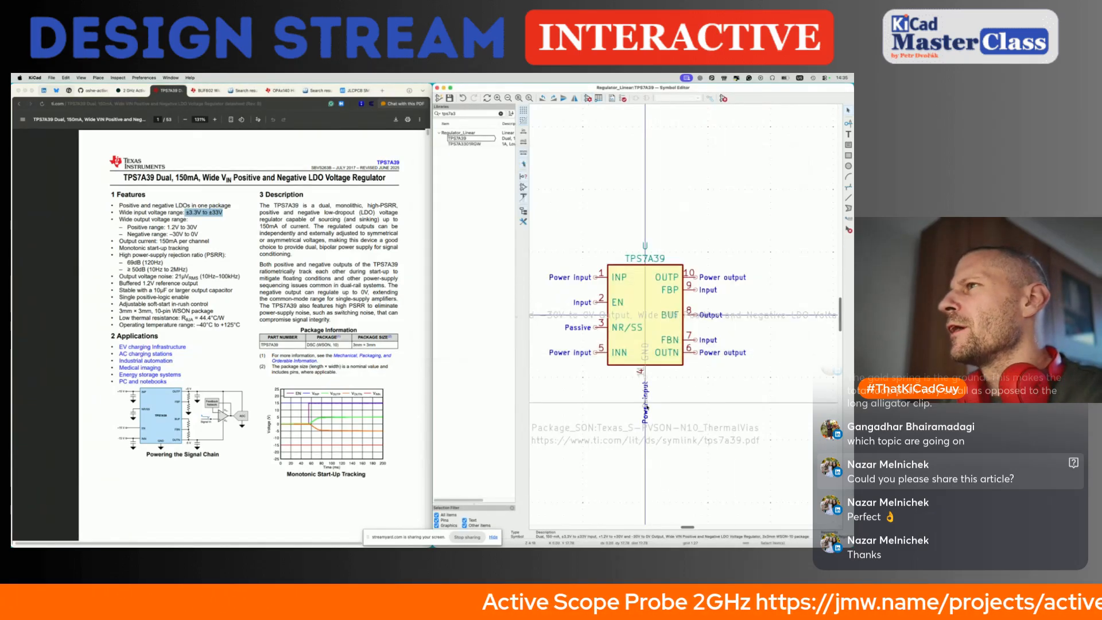
Step: Reopen the Symbol Editor from the schematic, bring it up beside the datasheet, and filter the symbols by tps7a39
{"action": "left_click", "coordinate": [437, 88]}
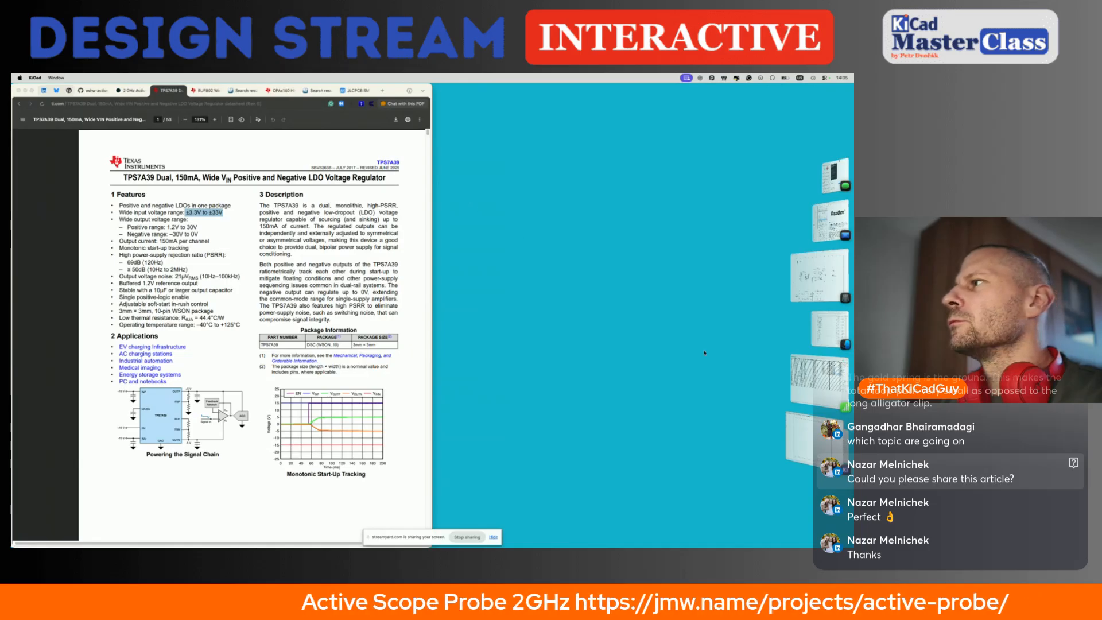
{"action": "left_click", "coordinate": [801, 436]}
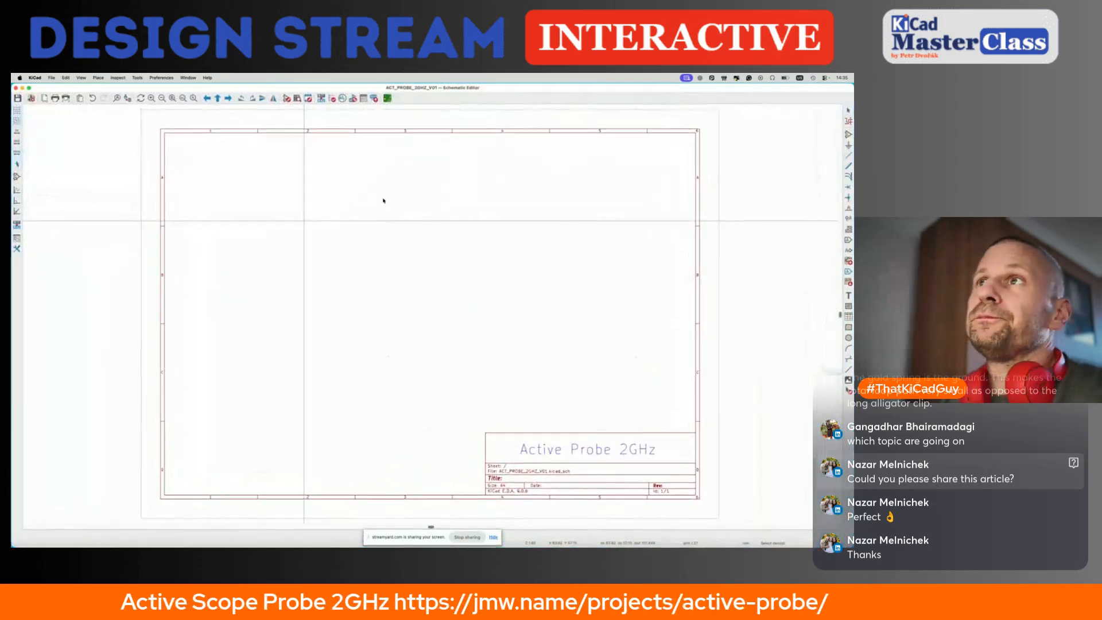
{"action": "left_click", "coordinate": [286, 98]}
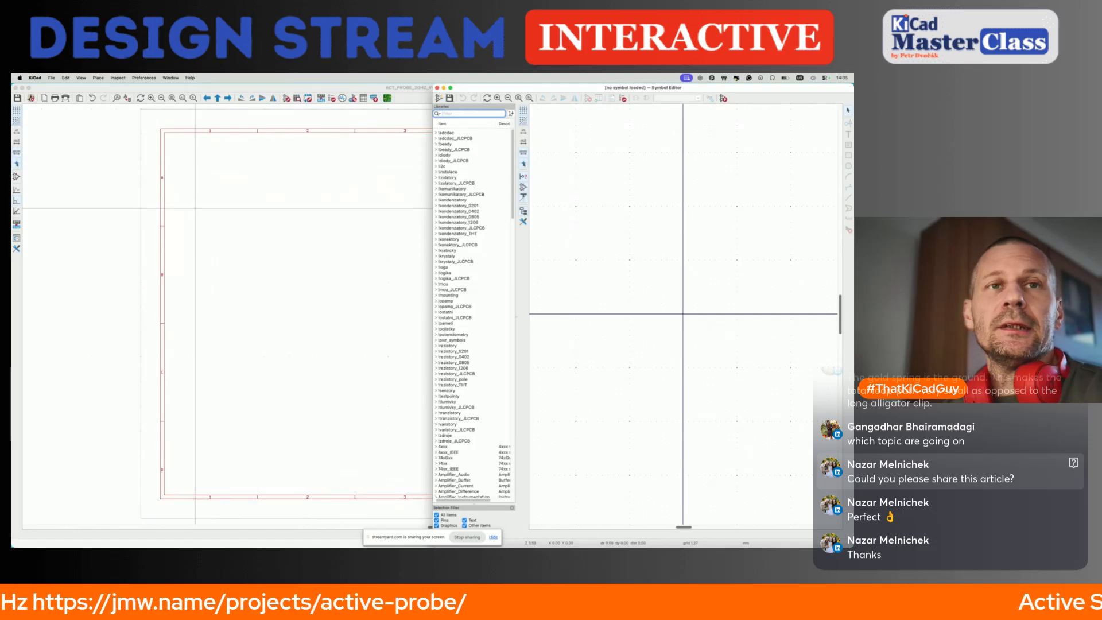
{"action": "key", "text": "super+Tab"}
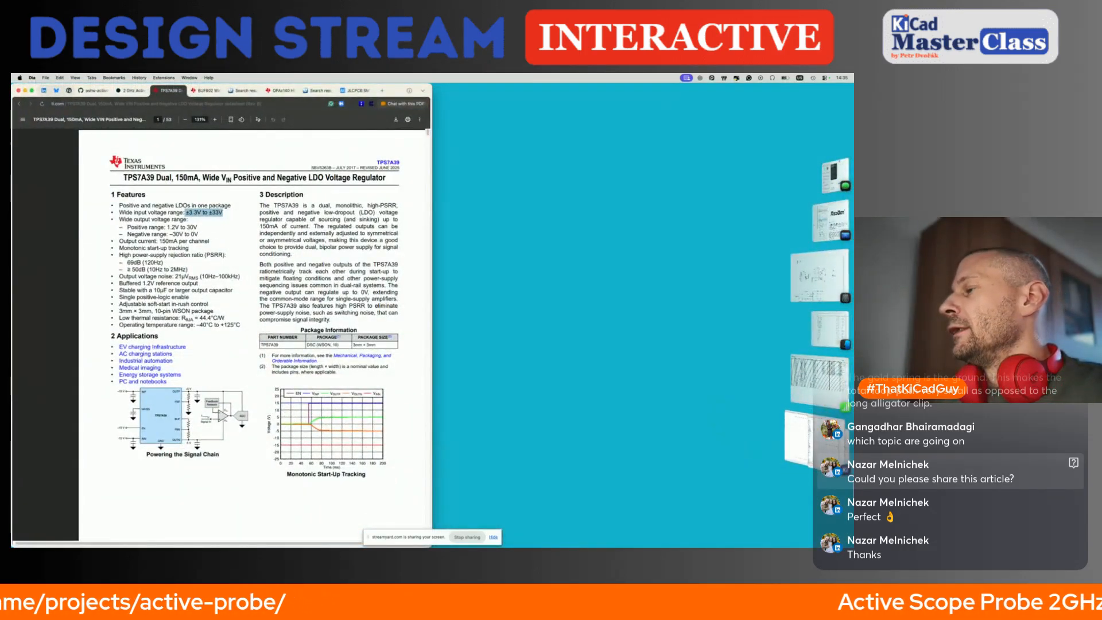
{"action": "left_click", "coordinate": [791, 459]}
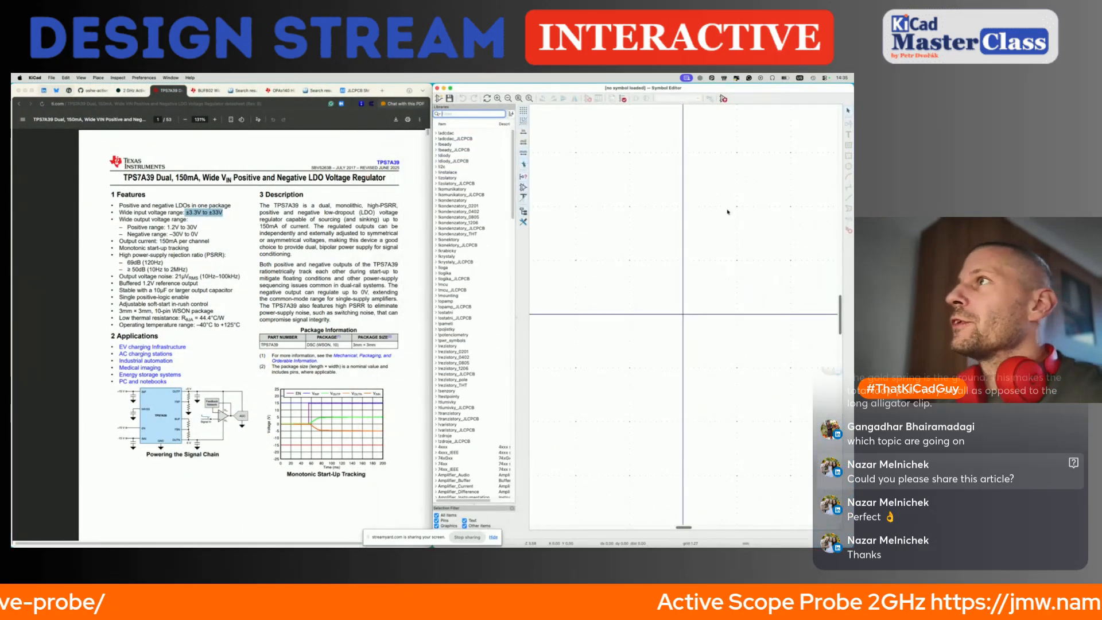
{"action": "type", "text": "tps"}
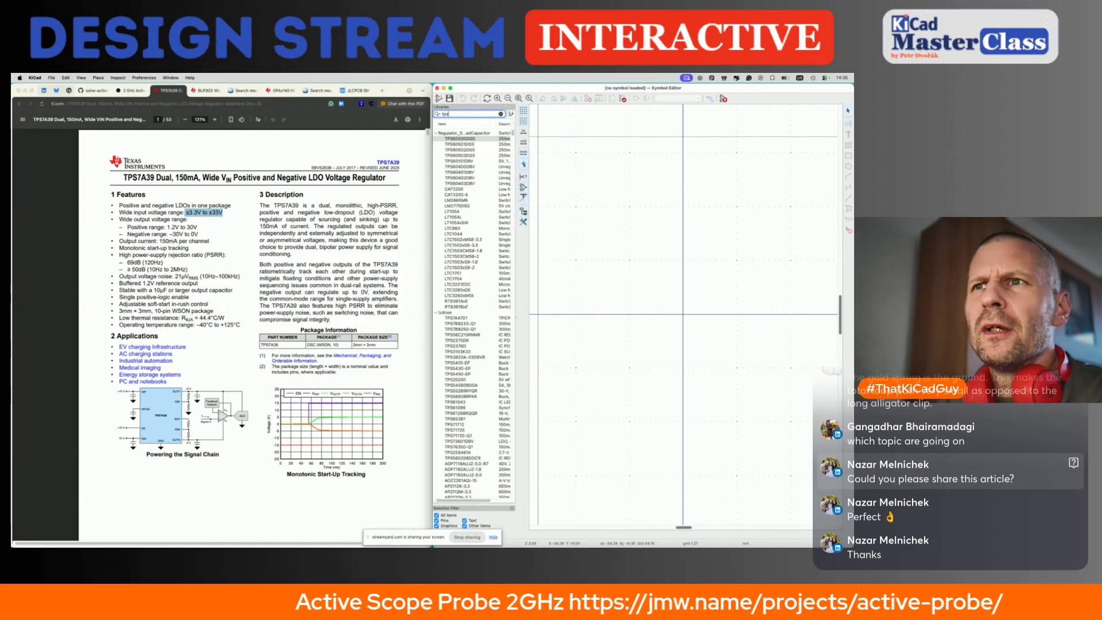
{"action": "type", "text": "7a39"}
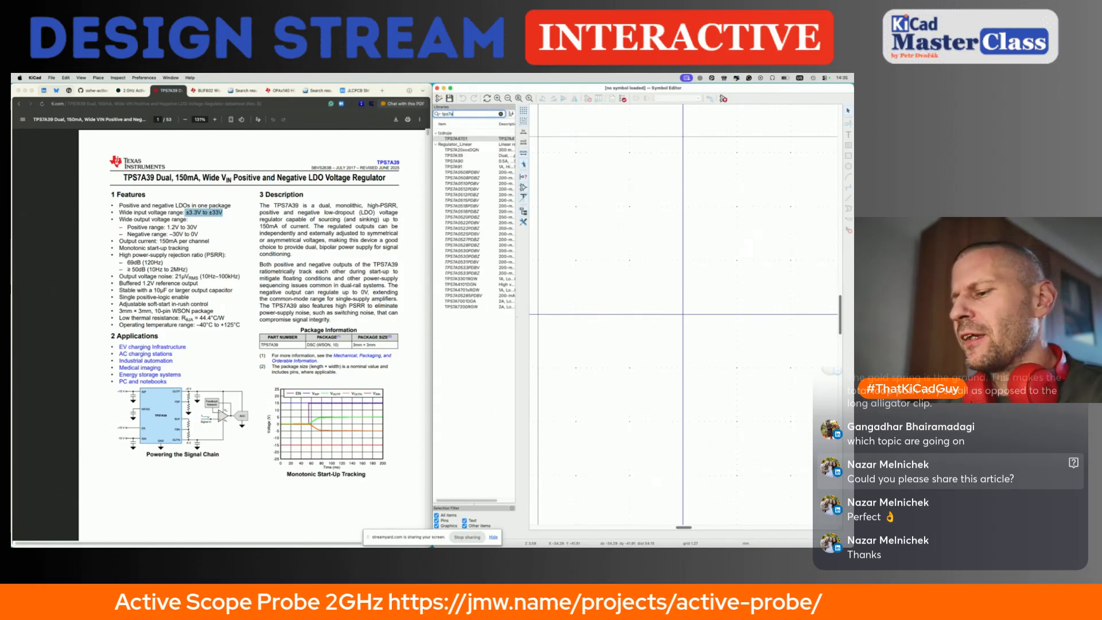
Step: Save a copy of the Regulator_Linear TPS7A39 symbol under the same name in the !zdroje library, and hide the library tree
{"action": "left_click", "coordinate": [466, 139]}
{"action": "right_click", "coordinate": [470, 141]}
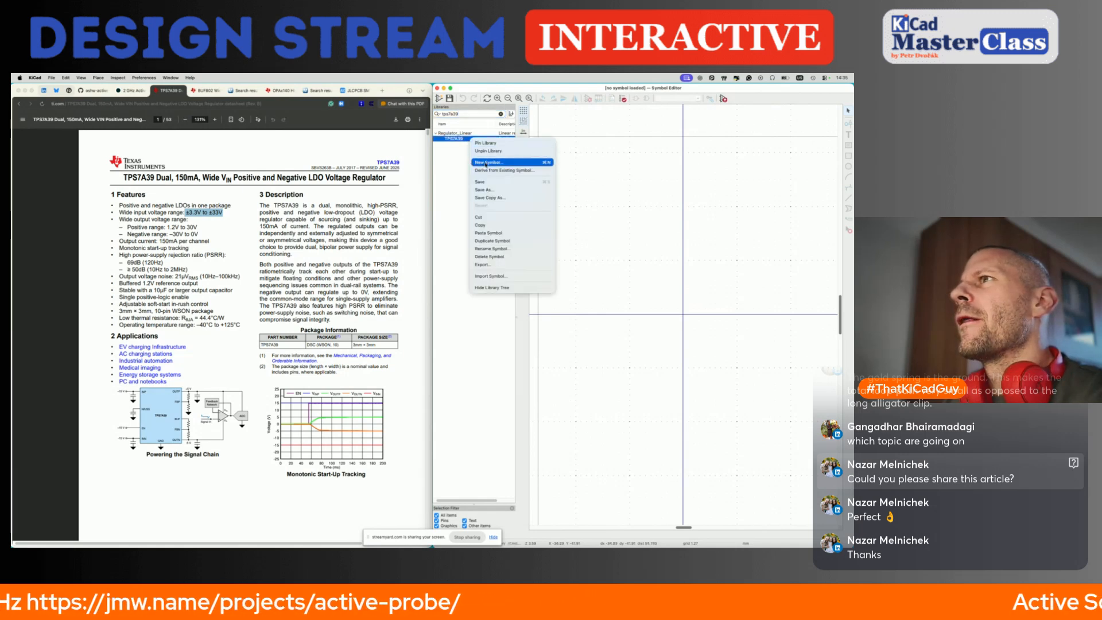
{"action": "left_click", "coordinate": [488, 189]}
{"action": "scroll", "coordinate": [445, 313], "scroll_direction": "up", "scroll_amount": 20}
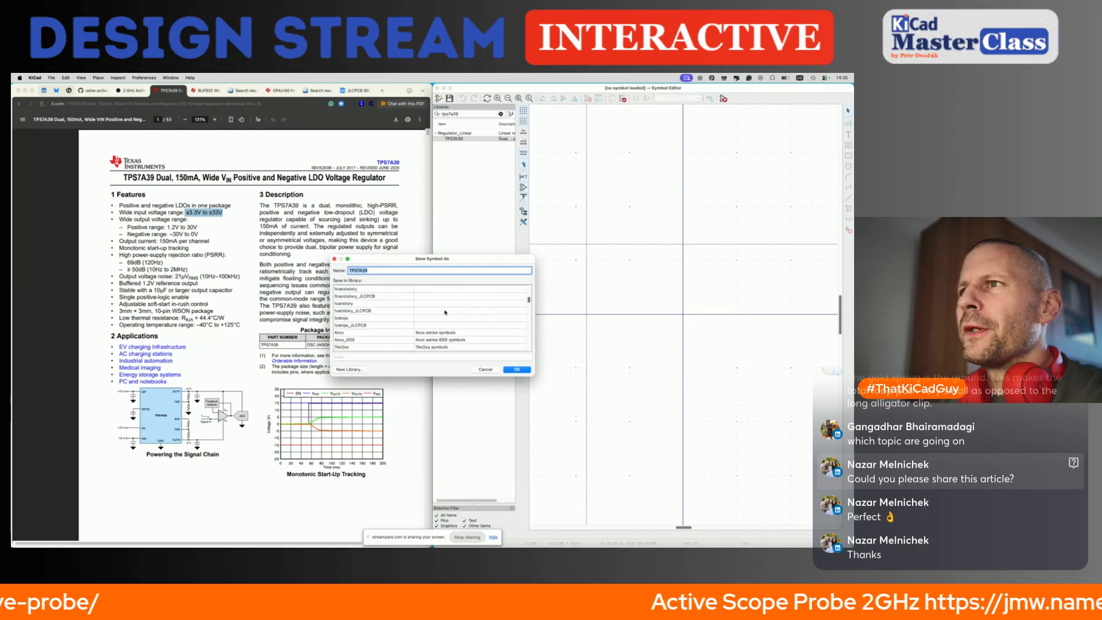
{"action": "left_click", "coordinate": [362, 318]}
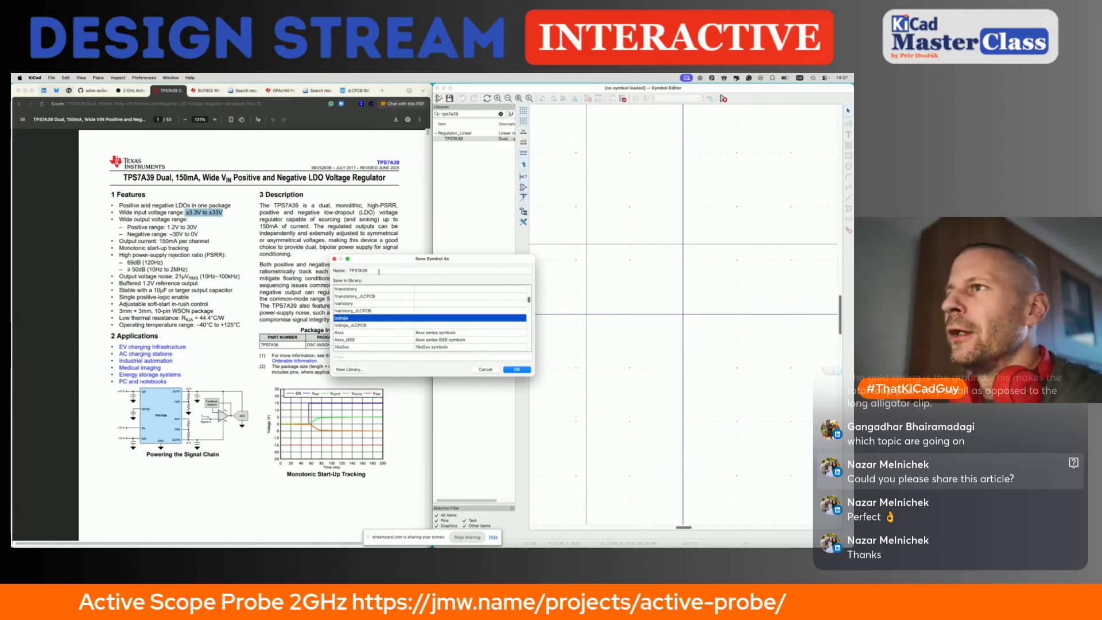
{"action": "left_click", "coordinate": [517, 370]}
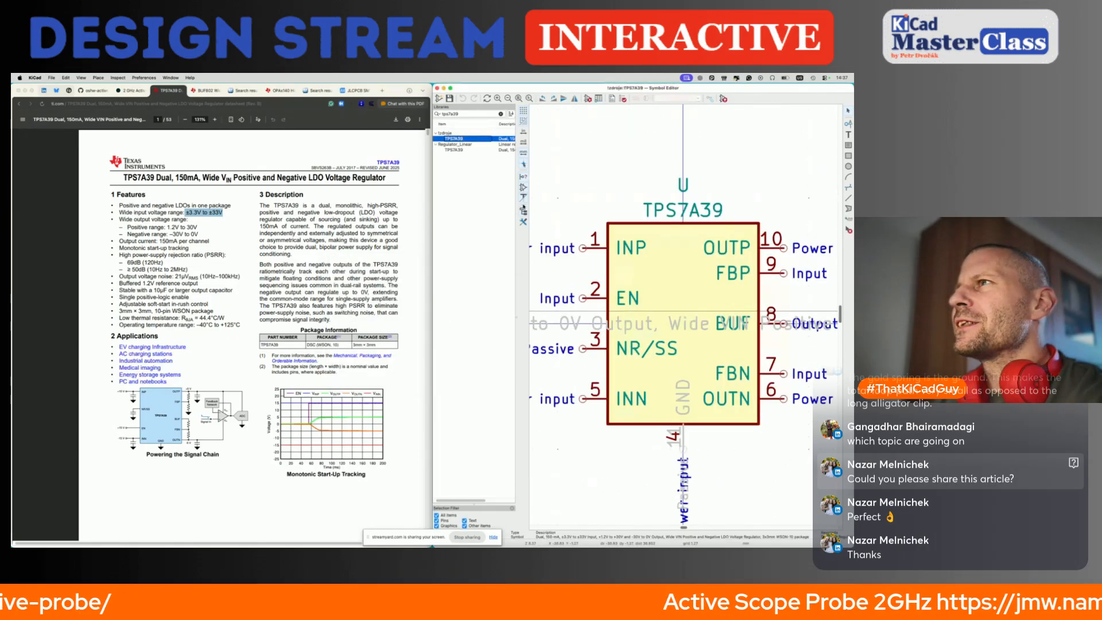
{"action": "left_click", "coordinate": [523, 208]}
{"action": "scroll", "coordinate": [537, 249], "scroll_direction": "down", "scroll_amount": 2}
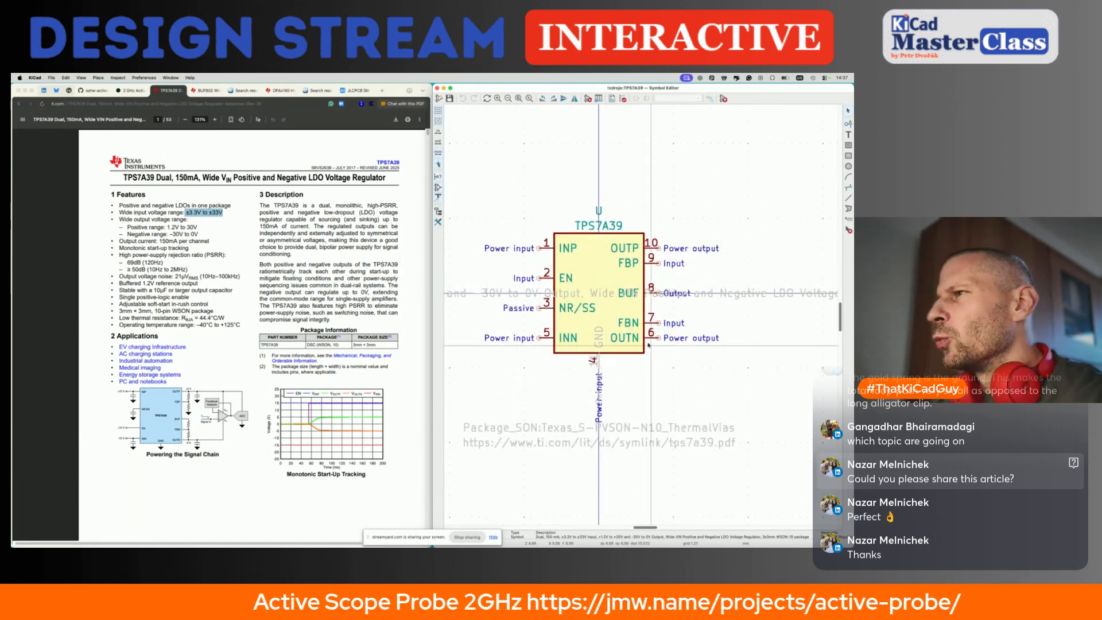
Step: Examine the 10-pin WSON pin configuration in the TPS7A39 datasheet and return to the first-page overview
{"action": "left_click", "coordinate": [224, 324]}
{"action": "scroll", "coordinate": [224, 325], "scroll_direction": "down", "scroll_amount": 5}
{"action": "scroll", "coordinate": [224, 325], "scroll_direction": "down", "scroll_amount": 20}
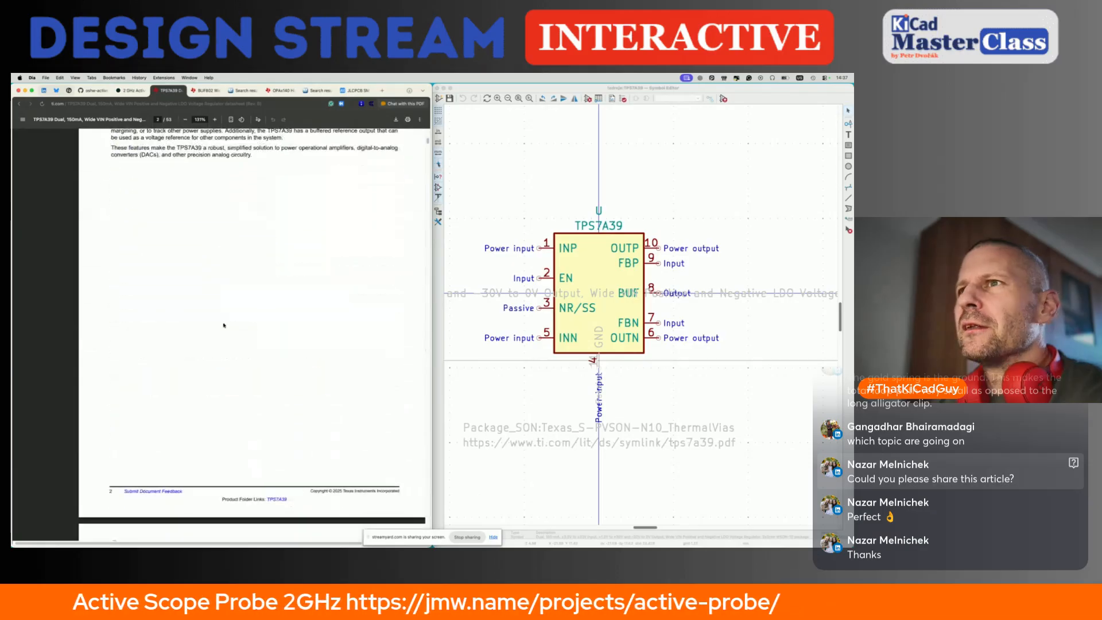
{"action": "scroll", "coordinate": [225, 325], "scroll_direction": "down", "scroll_amount": 1}
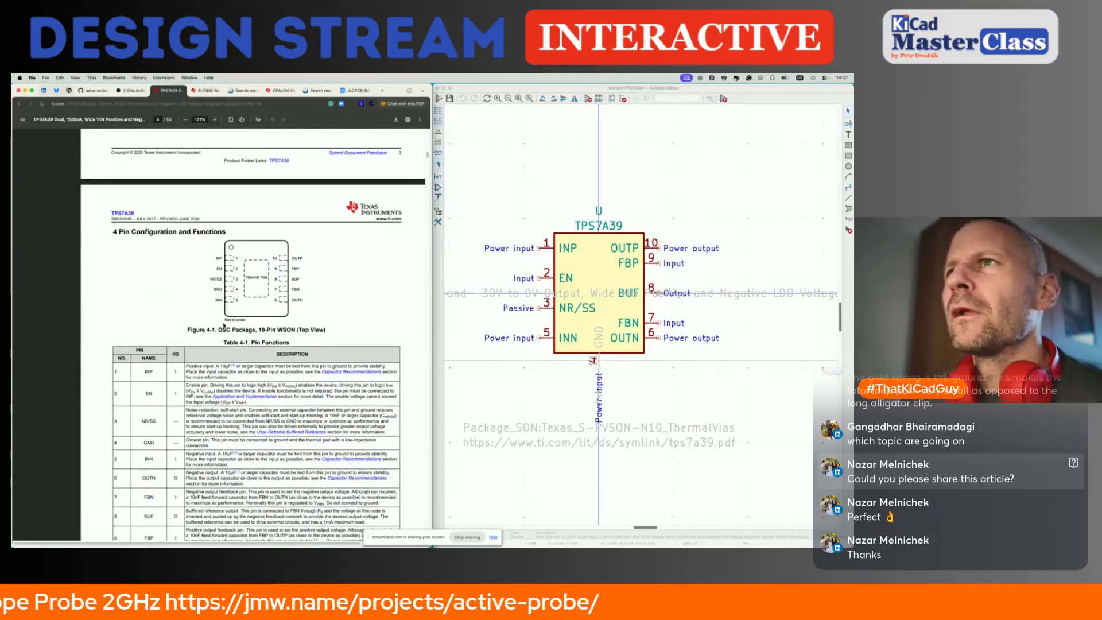
{"action": "scroll", "coordinate": [253, 300], "scroll_direction": "up", "scroll_amount": 5, "text": "ctrl"}
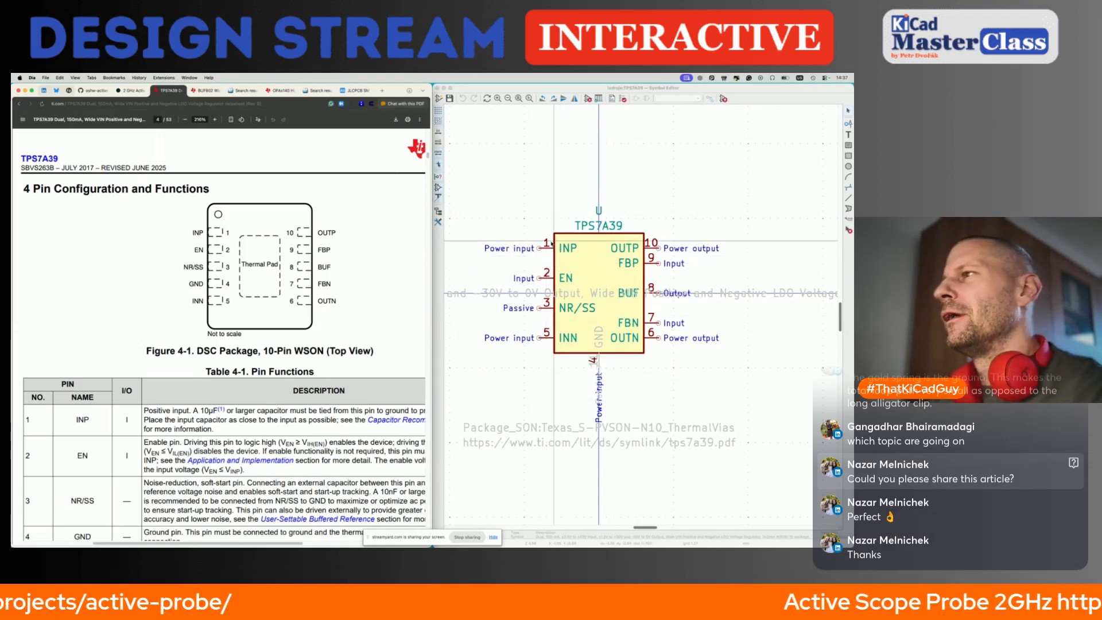
{"action": "scroll", "coordinate": [258, 338], "scroll_direction": "up", "scroll_amount": 15}
{"action": "scroll", "coordinate": [259, 338], "scroll_direction": "up", "scroll_amount": 15}
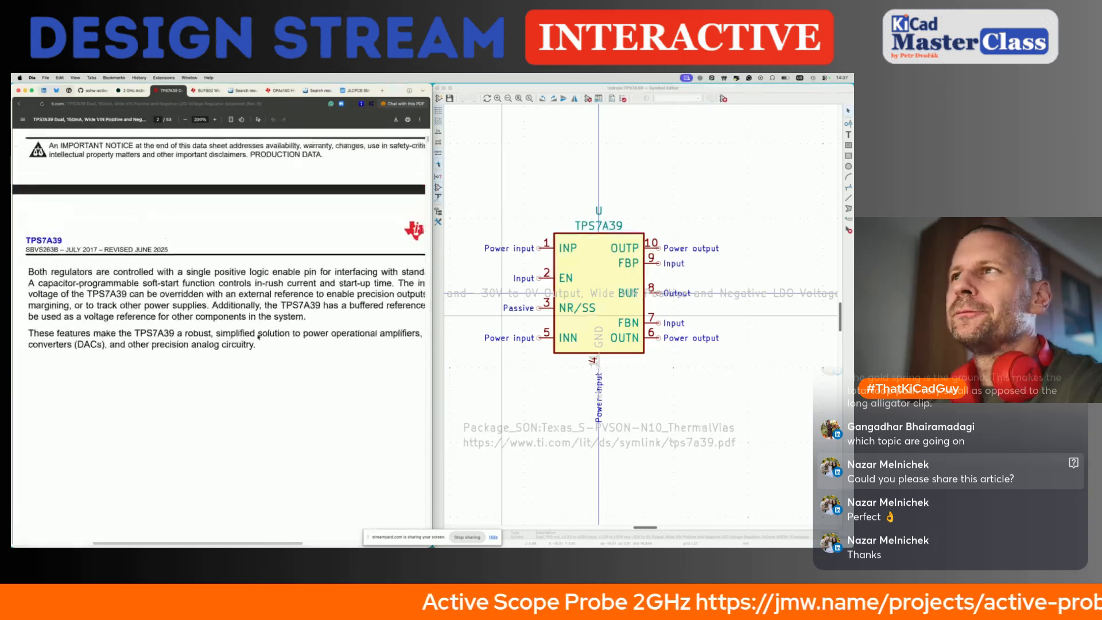
{"action": "scroll", "coordinate": [258, 337], "scroll_direction": "down", "scroll_amount": 3, "text": "ctrl"}
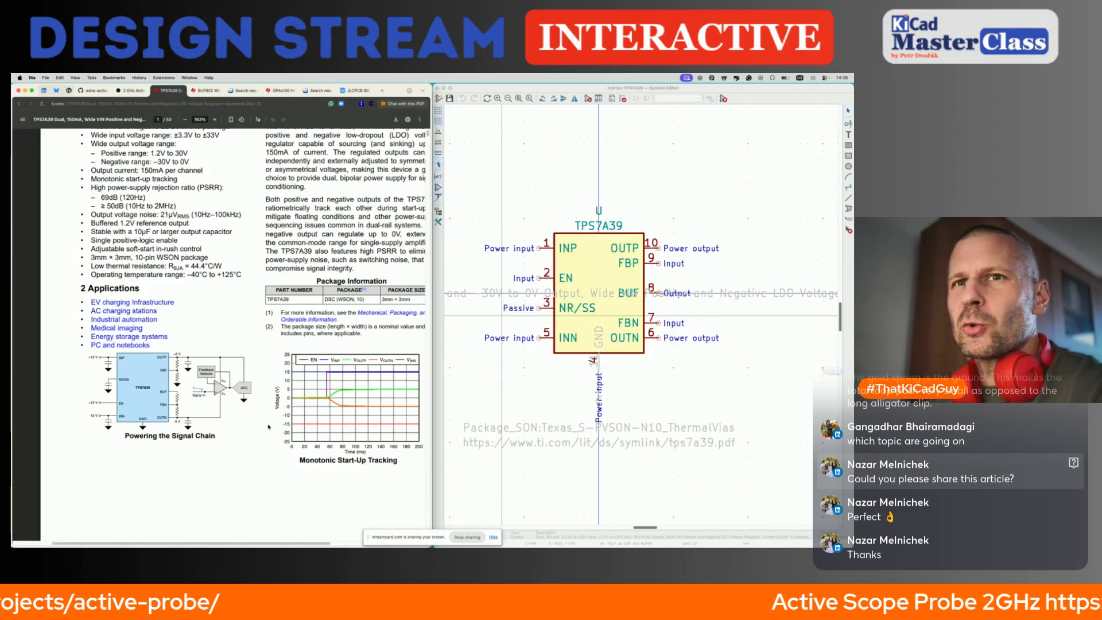
Step: Compare the TPS7A39 symbol's pins with the datasheet pinout, and inspect the overlapping GND pins beneath the symbol body
{"action": "left_click", "coordinate": [684, 220]}
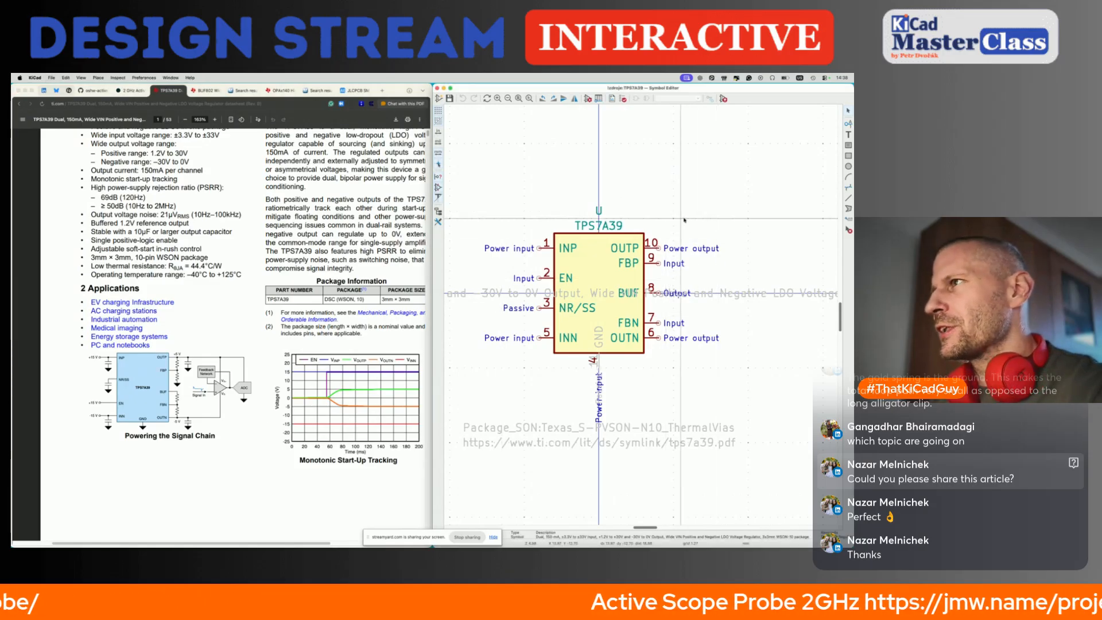
{"action": "scroll", "coordinate": [627, 279], "scroll_direction": "up", "scroll_amount": 1}
{"action": "left_click", "coordinate": [217, 304]}
{"action": "scroll", "coordinate": [217, 303], "scroll_direction": "down", "scroll_amount": 15}
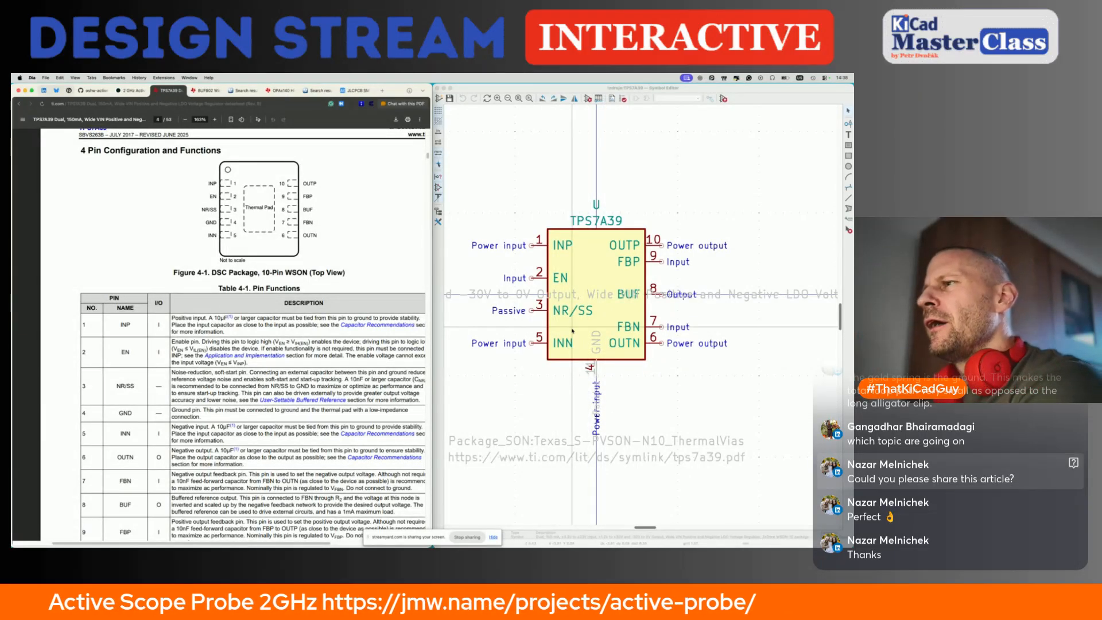
{"action": "left_click", "coordinate": [596, 362]}
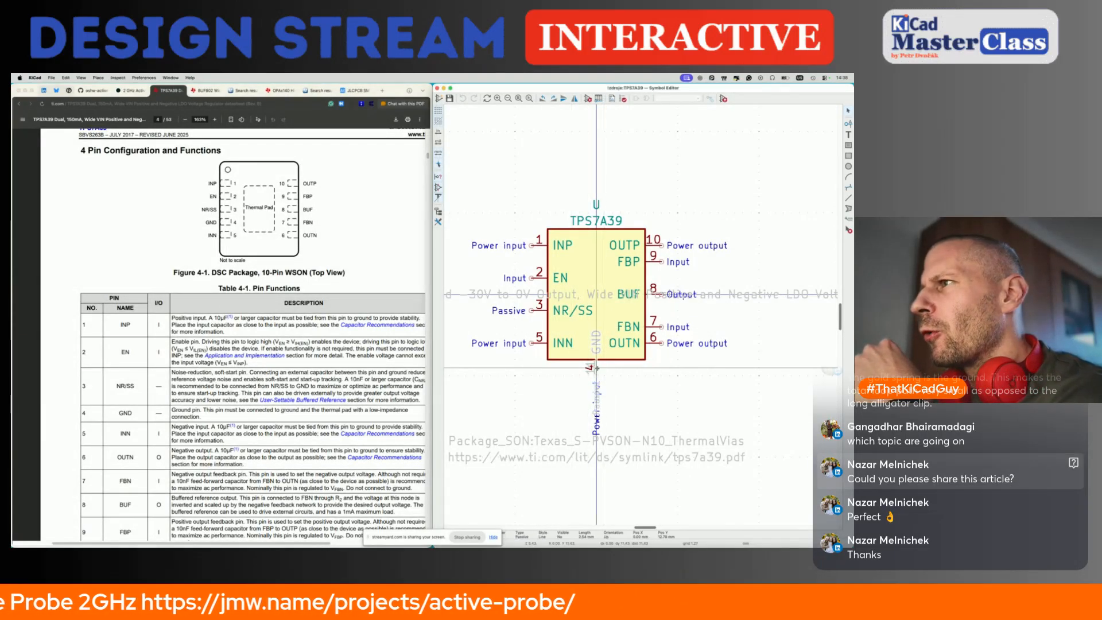
{"action": "scroll", "coordinate": [595, 363], "scroll_direction": "up", "scroll_amount": 5}
{"action": "left_click", "coordinate": [594, 389]}
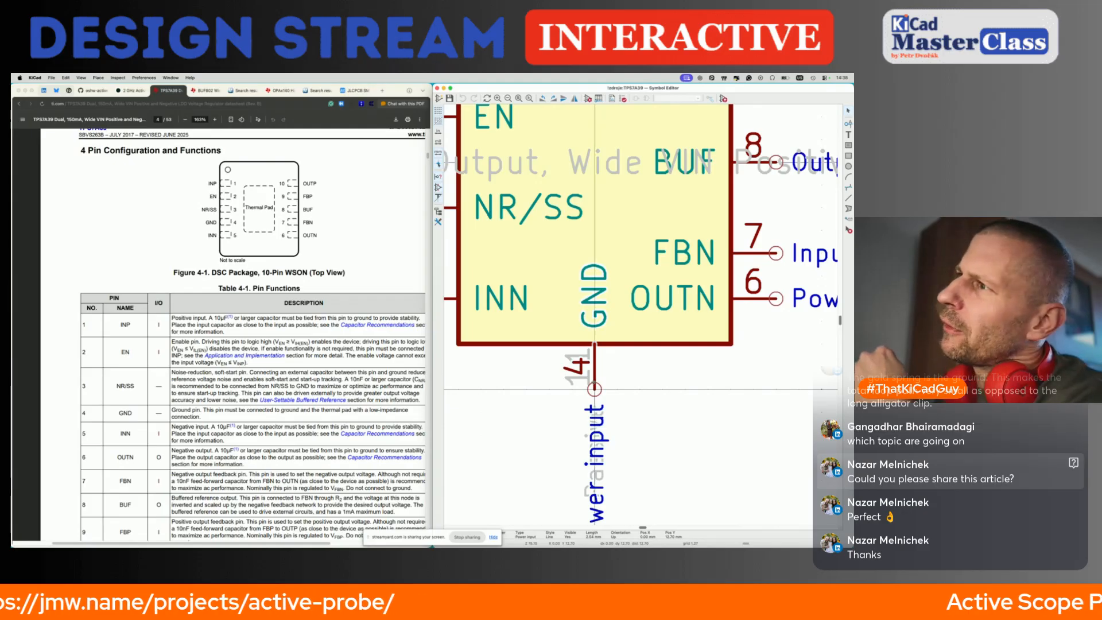
{"action": "scroll", "coordinate": [595, 389], "scroll_direction": "down", "scroll_amount": 1}
{"action": "scroll", "coordinate": [594, 386], "scroll_direction": "down", "scroll_amount": 2}
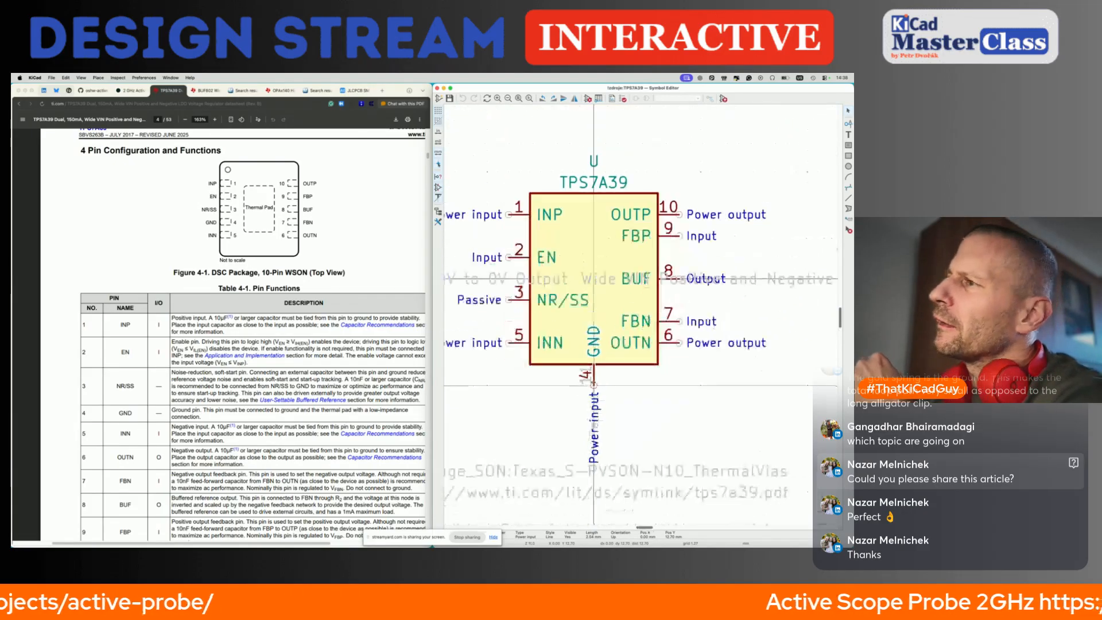
{"action": "left_click", "coordinate": [593, 382]}
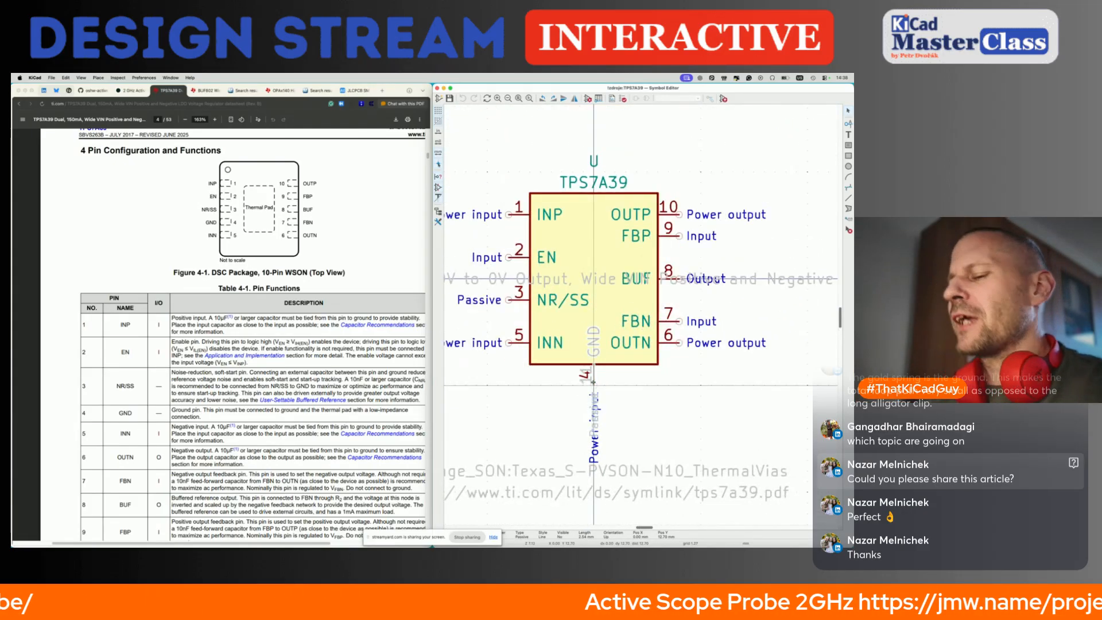
{"action": "key", "text": "Escape"}
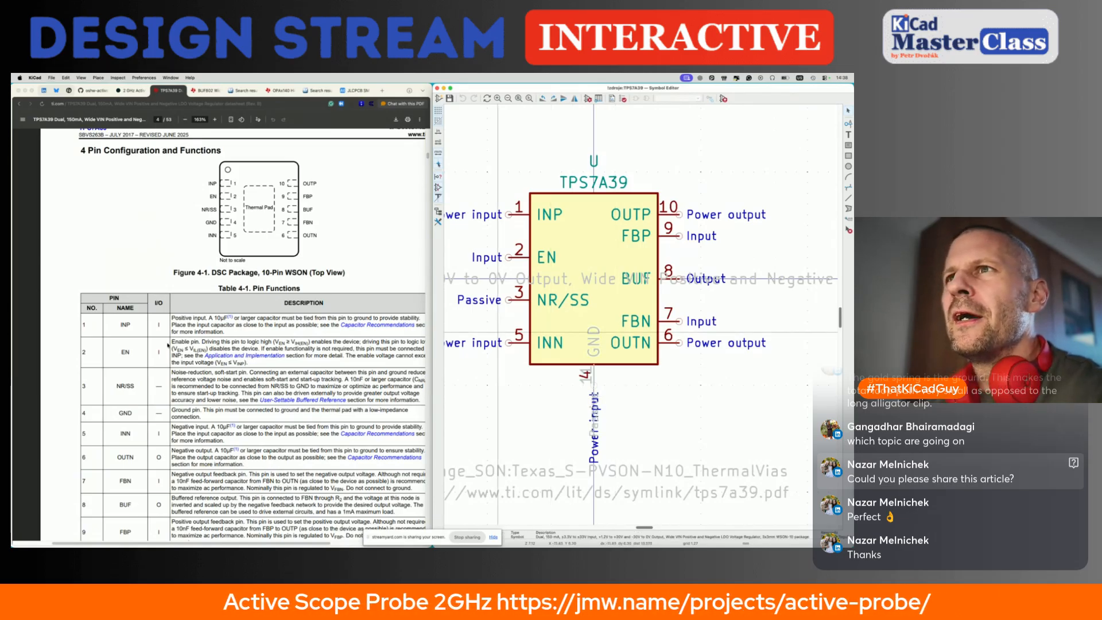
Step: Read the thermal pad and pin descriptions in the datasheet's Table 4-1 and check them against the symbol's pins
{"action": "scroll", "coordinate": [168, 345], "scroll_direction": "down", "scroll_amount": 5}
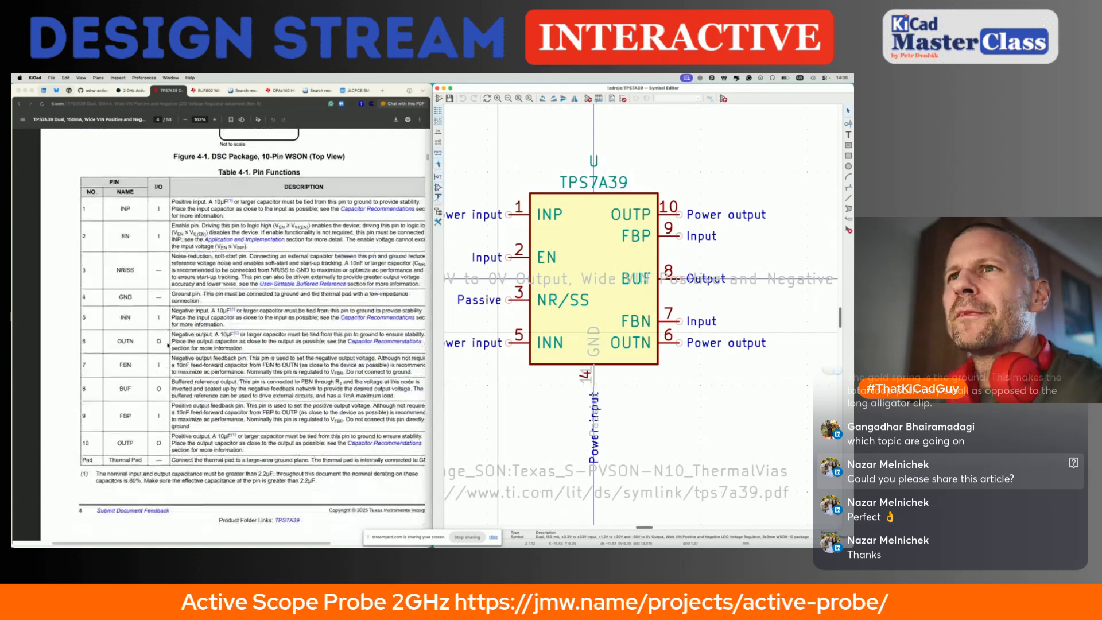
{"action": "left_click", "coordinate": [185, 462]}
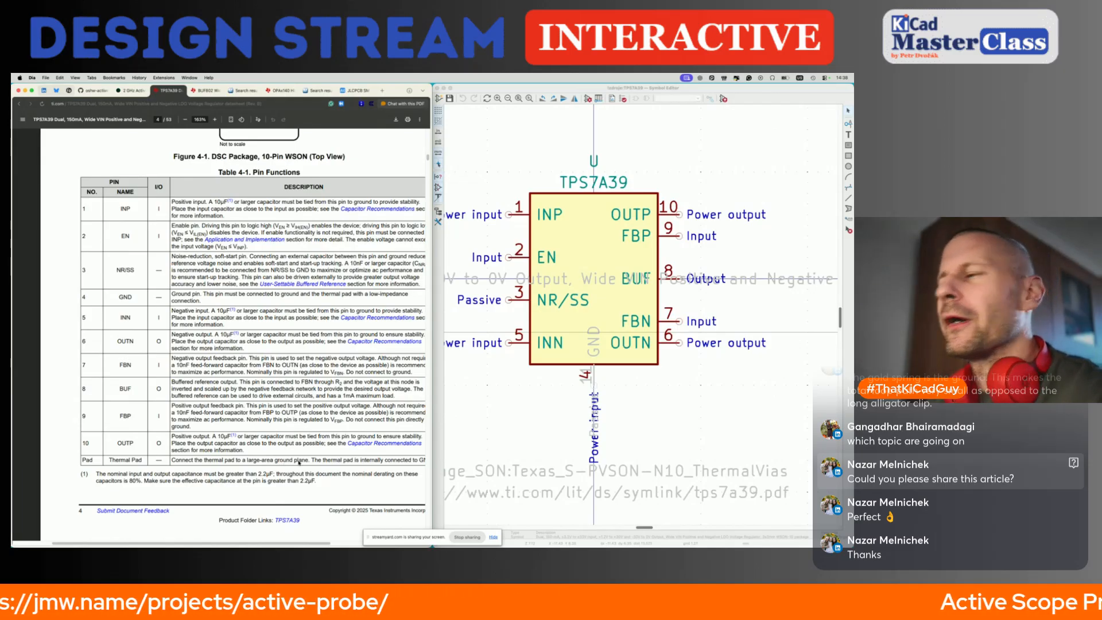
{"action": "scroll", "coordinate": [561, 426], "scroll_direction": "up", "scroll_amount": 2}
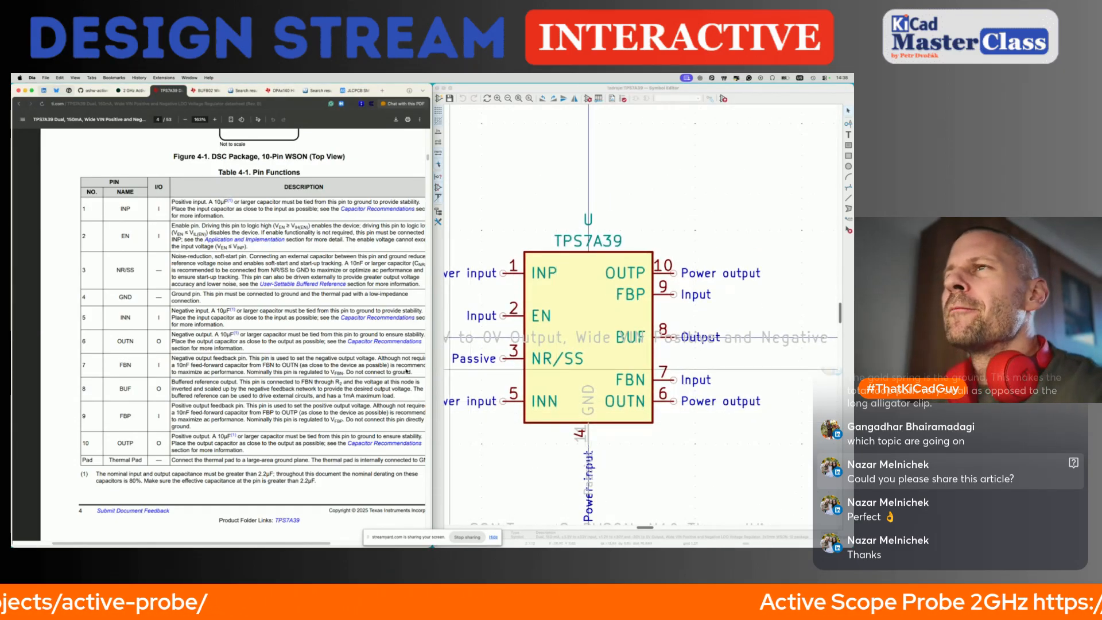
{"action": "scroll", "coordinate": [240, 323], "scroll_direction": "up", "scroll_amount": 5}
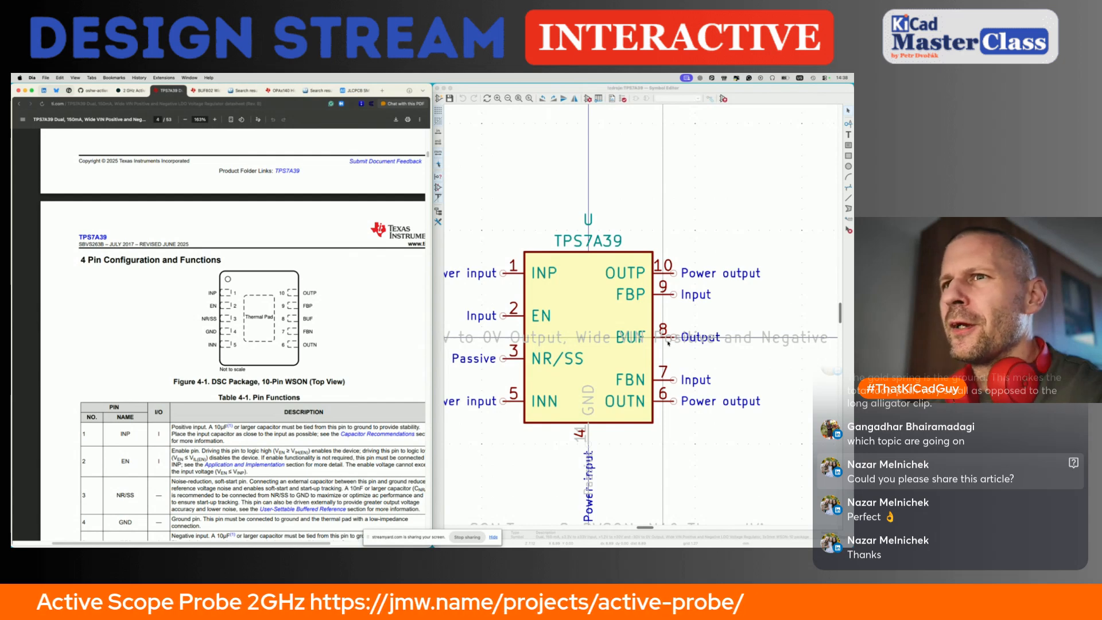
{"action": "scroll", "coordinate": [205, 447], "scroll_direction": "down", "scroll_amount": 5}
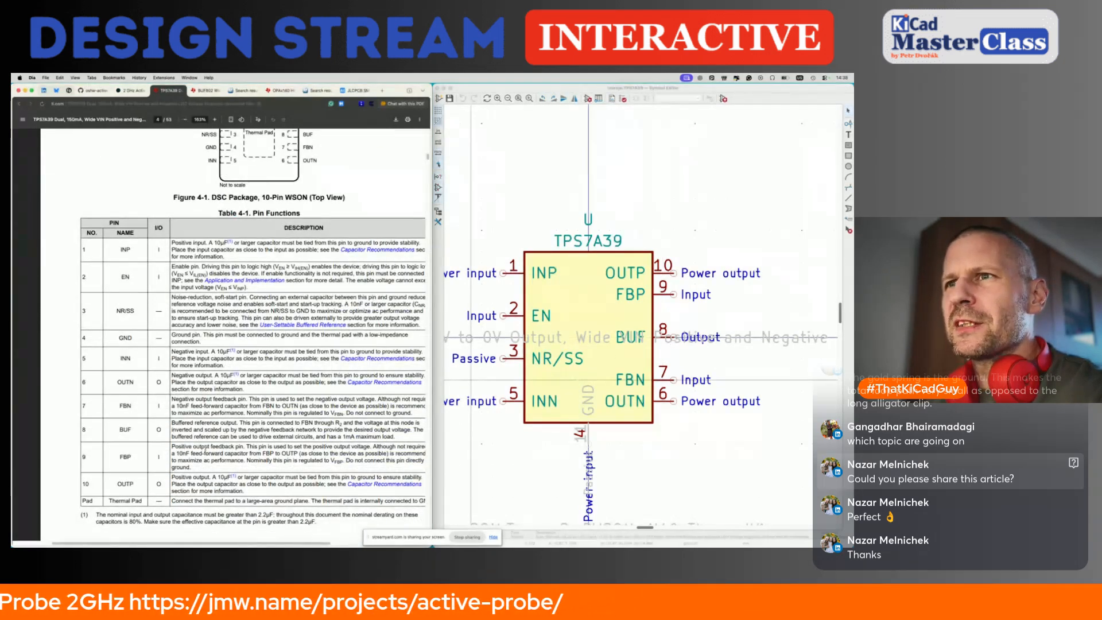
{"action": "scroll", "coordinate": [205, 447], "scroll_direction": "up", "scroll_amount": 1}
{"action": "scroll", "coordinate": [205, 449], "scroll_direction": "up", "scroll_amount": 1}
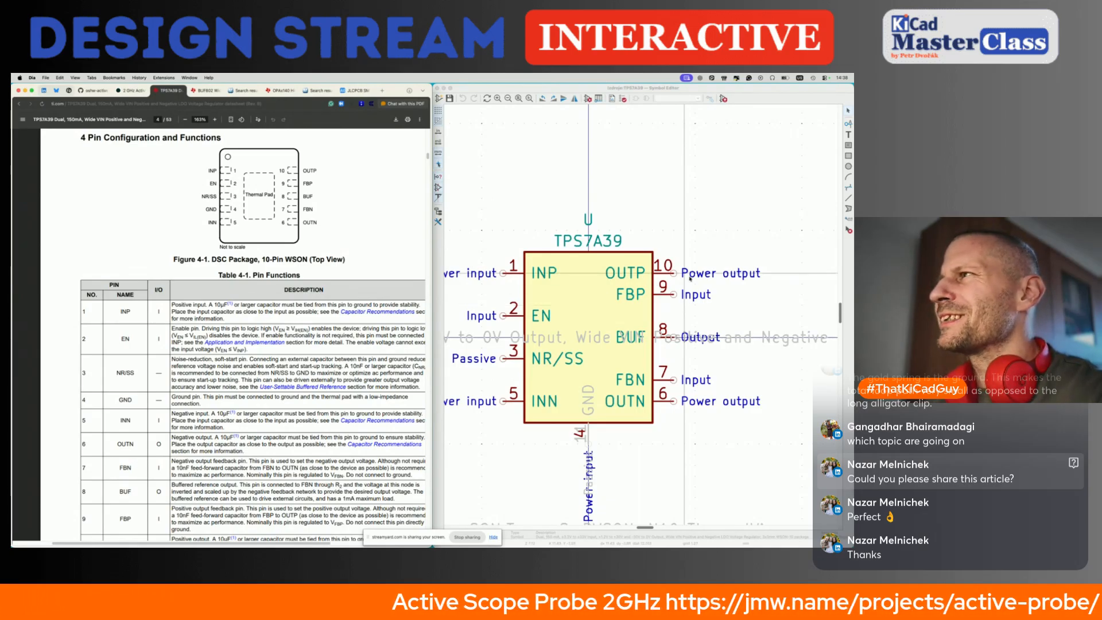
Step: Set the electrical type of the TPS7A39 symbol's GND pin 4 to Passive in the pin table and apply it
{"action": "scroll", "coordinate": [602, 140], "scroll_direction": "down", "scroll_amount": 3}
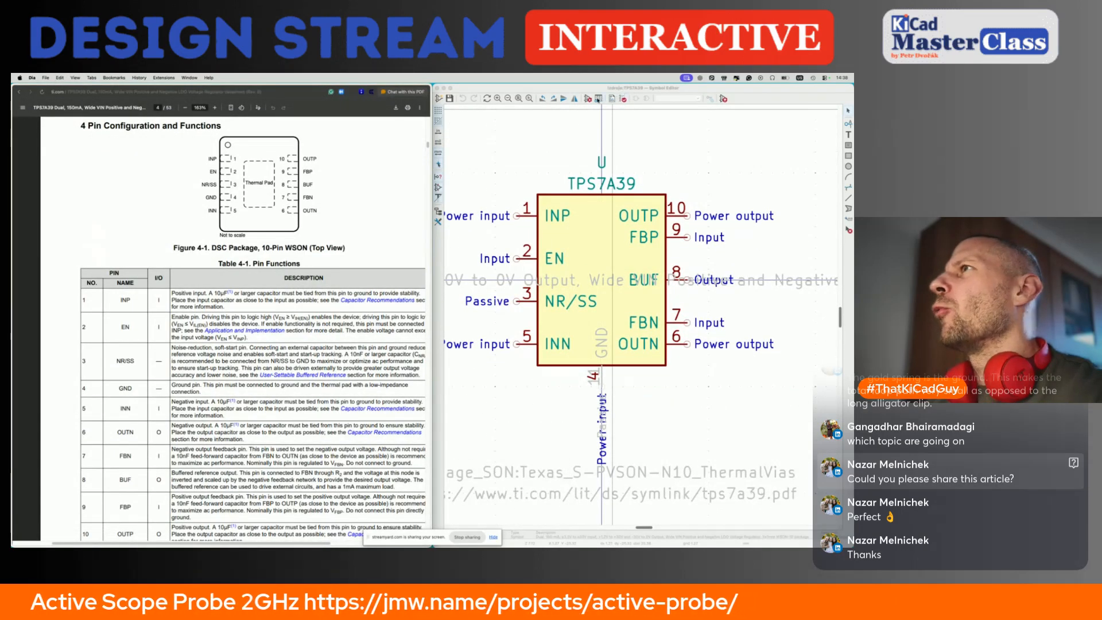
{"action": "left_click", "coordinate": [598, 98]}
{"action": "left_click", "coordinate": [605, 241]}
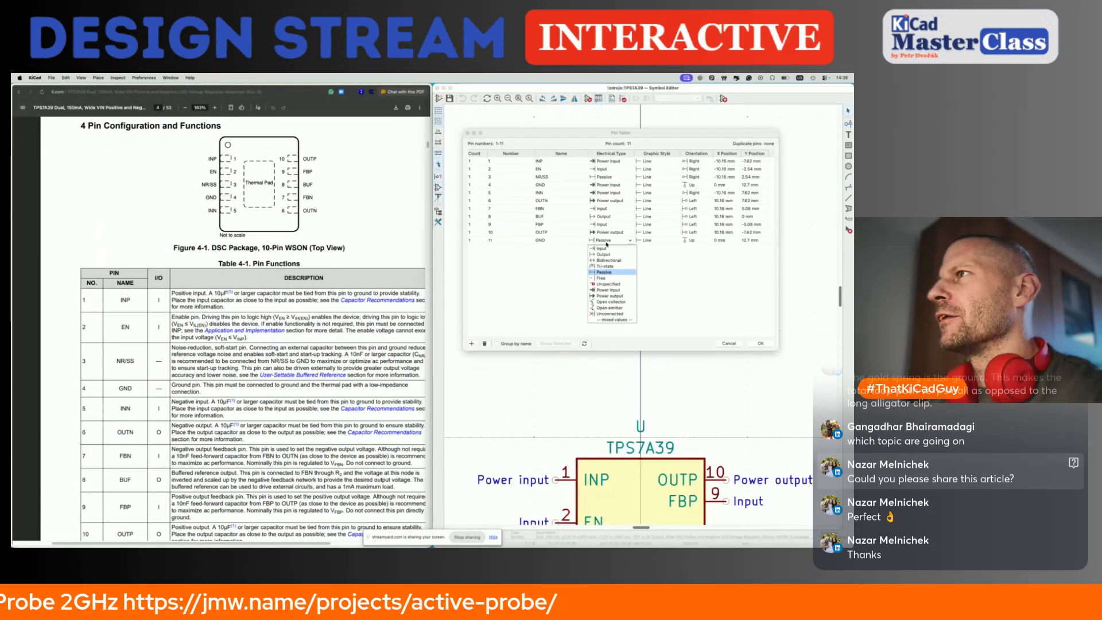
{"action": "left_click", "coordinate": [607, 184]}
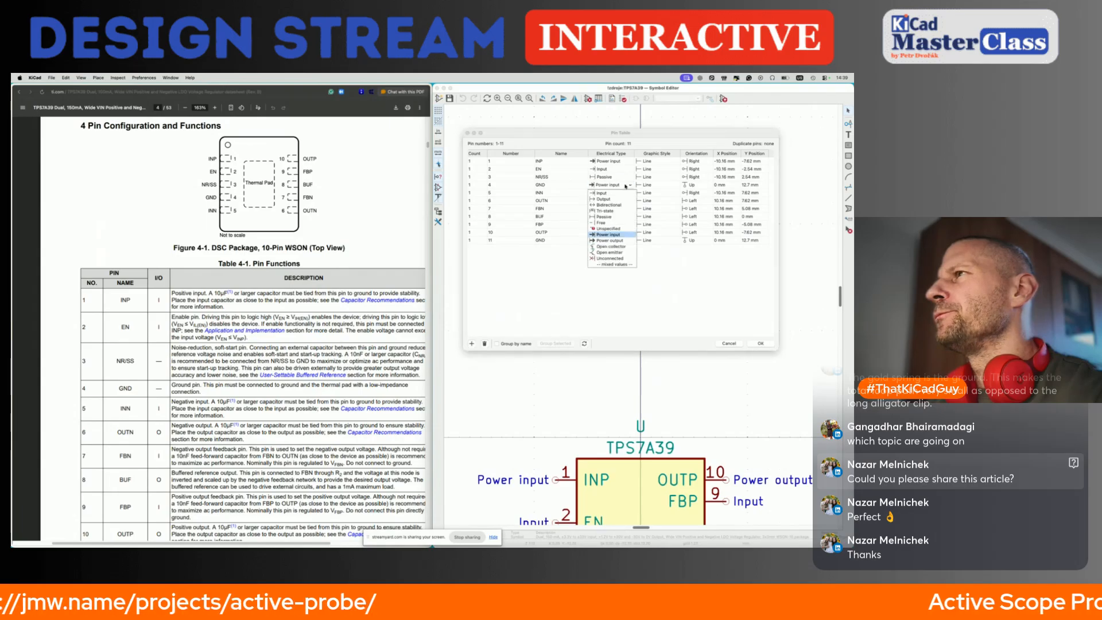
{"action": "left_click", "coordinate": [607, 217]}
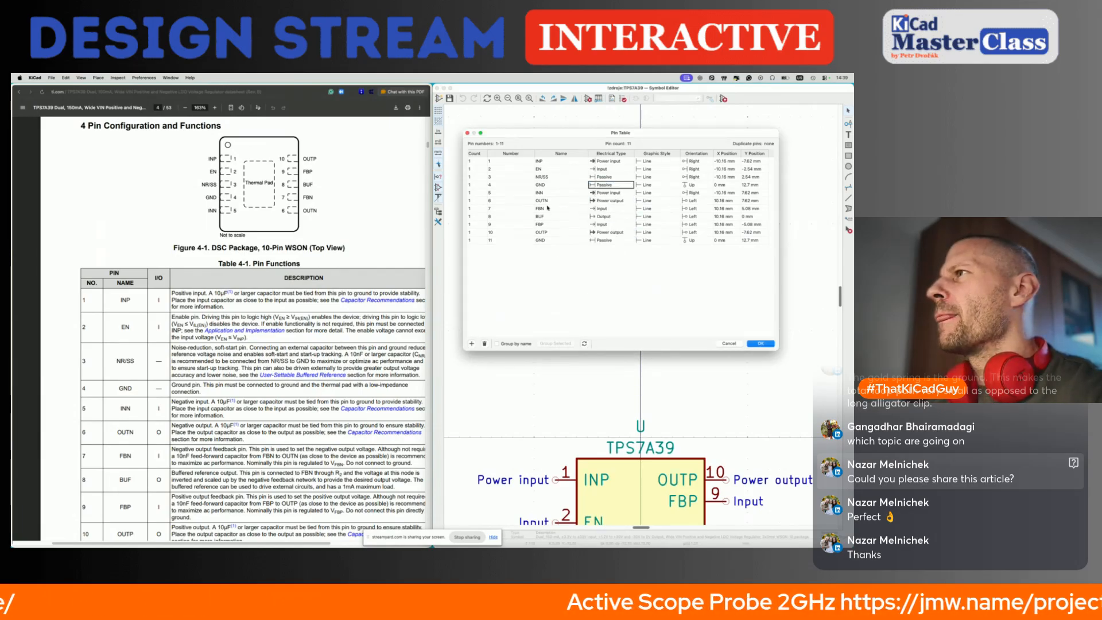
{"action": "left_click", "coordinate": [761, 343]}
Step: Set the symbol body rectangle's border width to 0.25 mm in its graphic properties
{"action": "scroll", "coordinate": [639, 344], "scroll_direction": "down", "scroll_amount": 5}
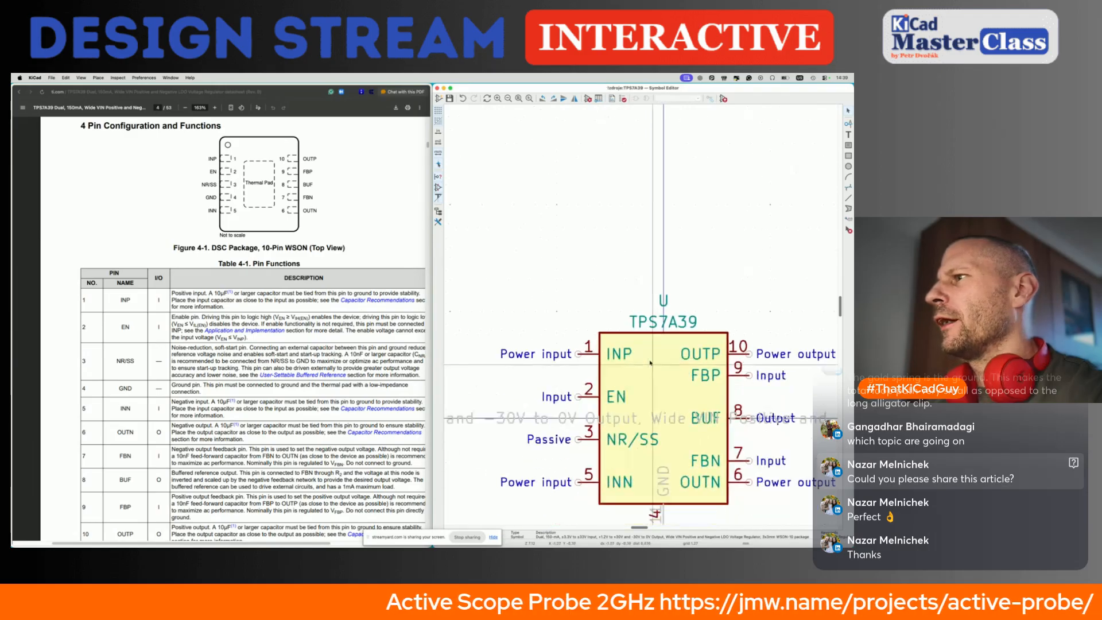
{"action": "double_click", "coordinate": [639, 337]}
{"action": "left_click", "coordinate": [581, 295]}
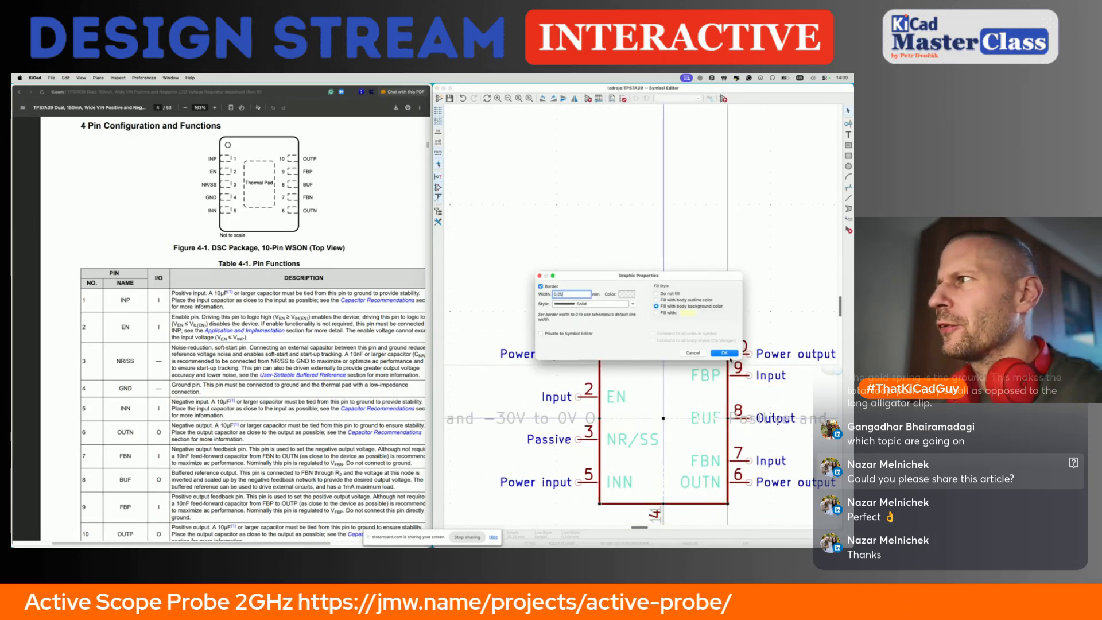
{"action": "left_click", "coordinate": [724, 353]}
Step: Open the TPS7A39 symbol's properties and examine the footprint name assigned in its Footprint field
{"action": "scroll", "coordinate": [687, 323], "scroll_direction": "down", "scroll_amount": 5}
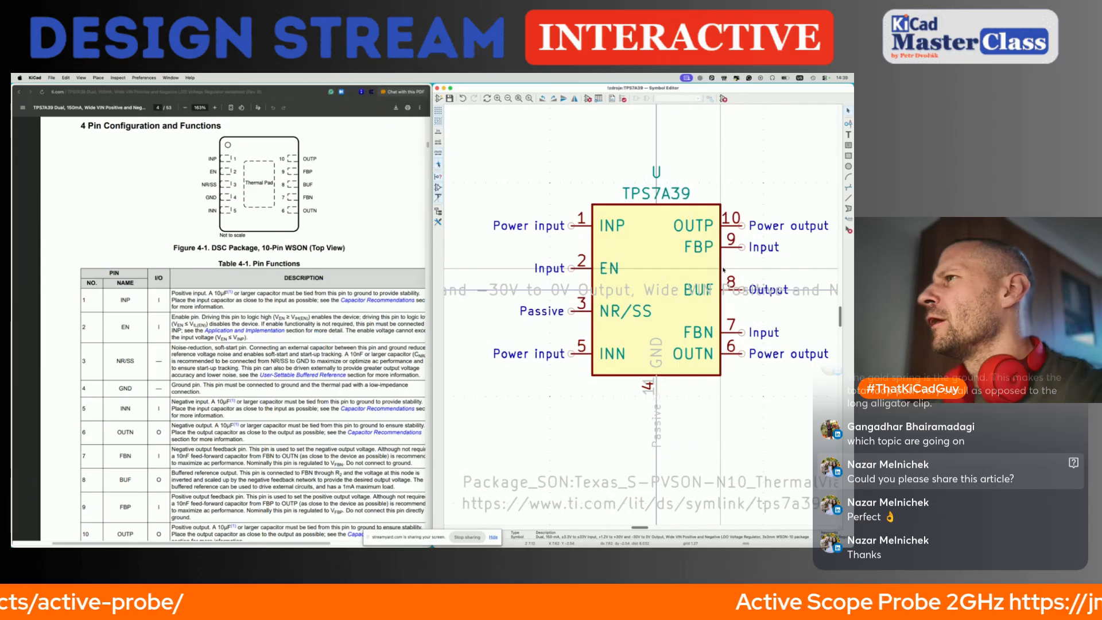
{"action": "left_click", "coordinate": [588, 98]}
{"action": "left_click", "coordinate": [497, 214]}
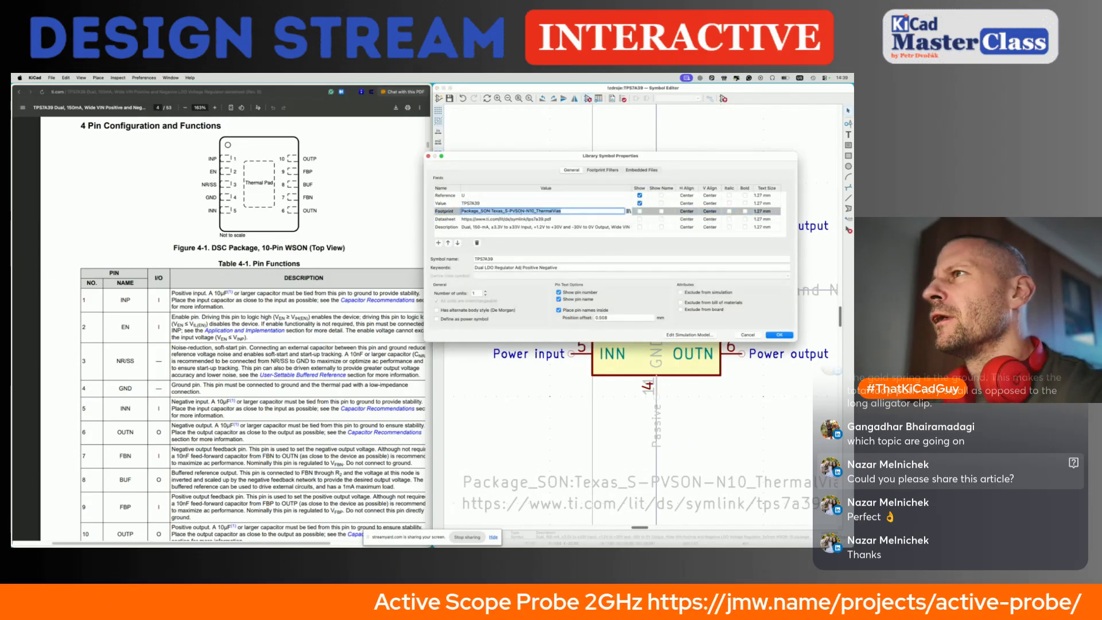
{"action": "left_click", "coordinate": [506, 212]}
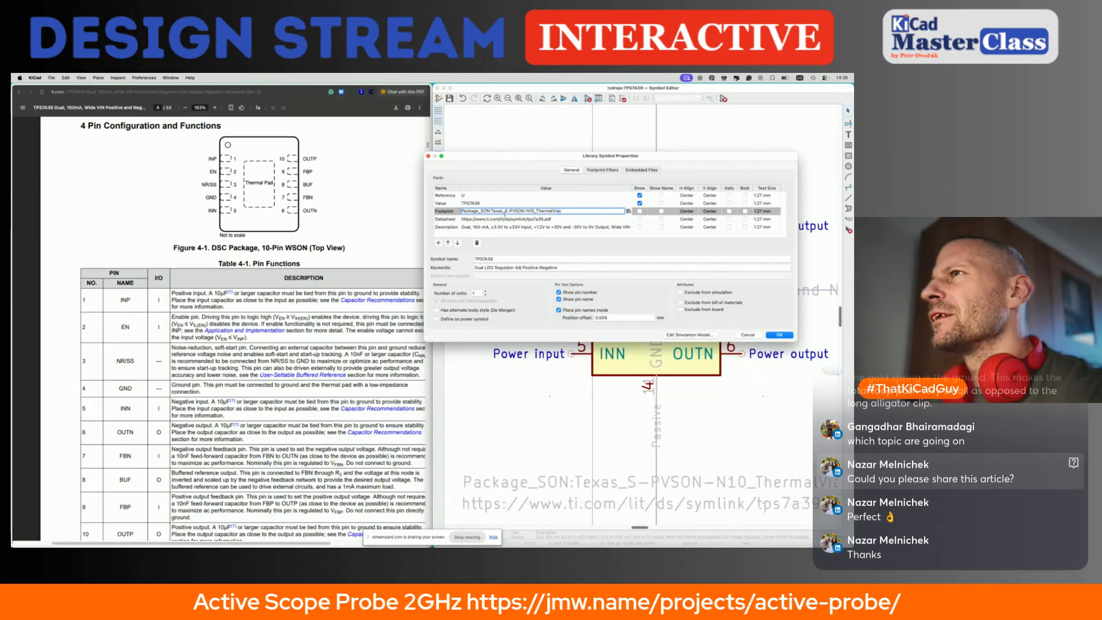
Step: Check the package information on the TPS7A39 datasheet's first page and look for the mechanical packaging section in the table of contents
{"action": "left_click", "coordinate": [352, 268]}
{"action": "scroll", "coordinate": [349, 264], "scroll_direction": "up", "scroll_amount": 20}
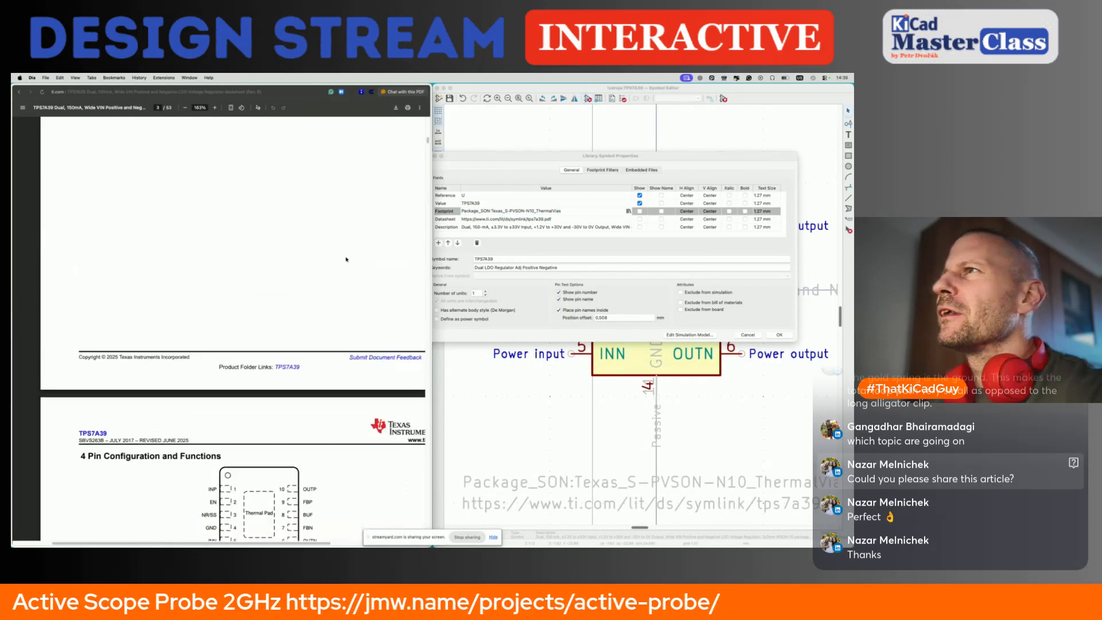
{"action": "scroll", "coordinate": [346, 259], "scroll_direction": "down", "scroll_amount": 2}
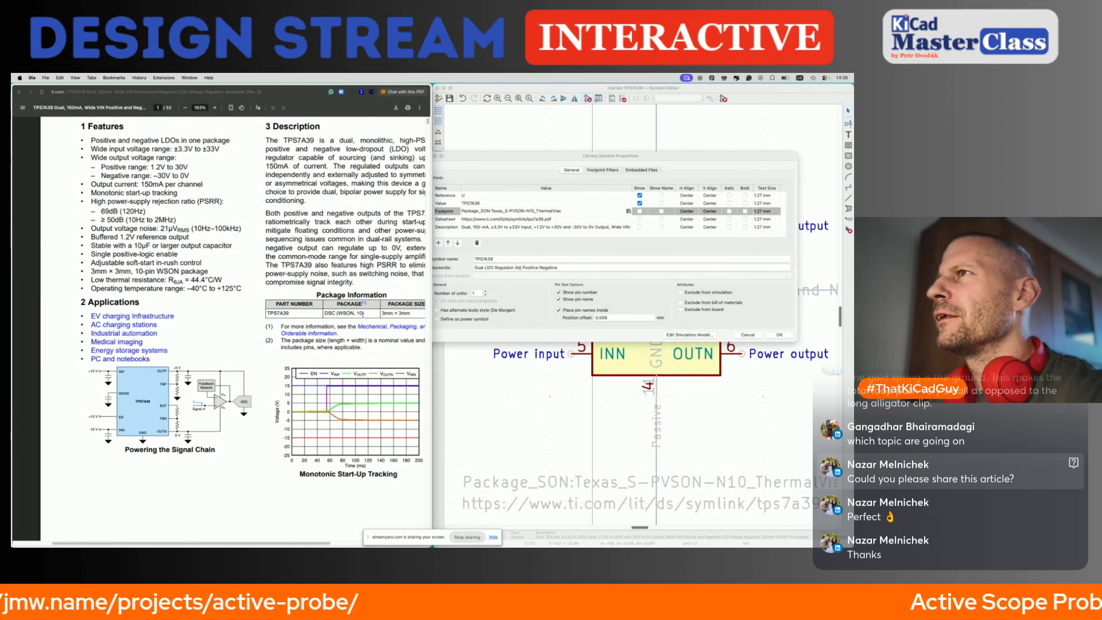
{"action": "scroll", "coordinate": [363, 314], "scroll_direction": "down", "scroll_amount": 12}
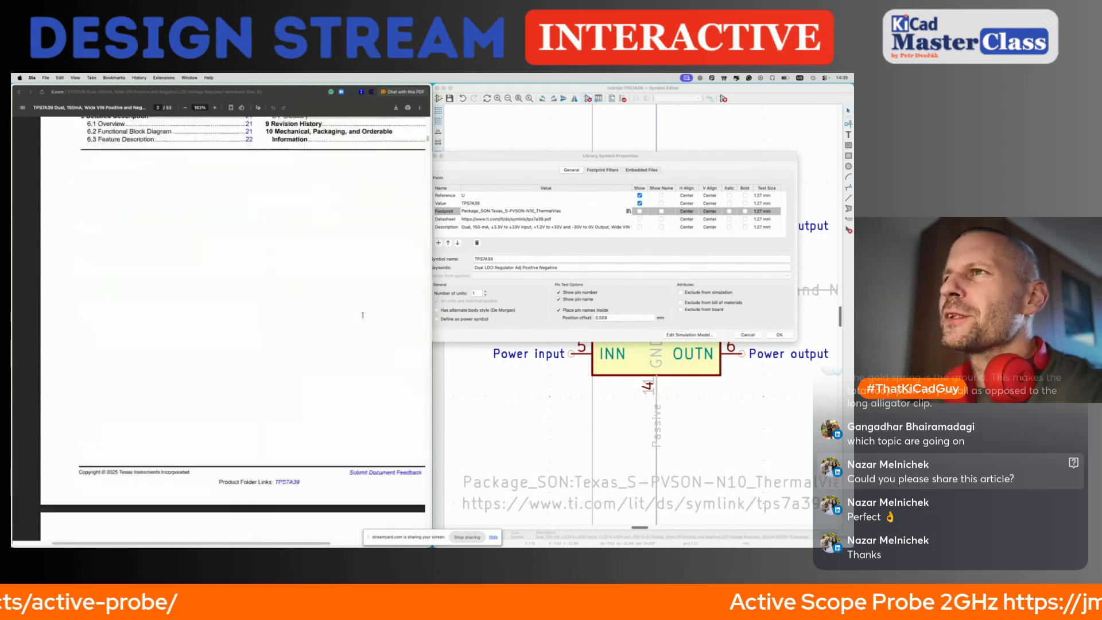
{"action": "scroll", "coordinate": [363, 314], "scroll_direction": "up", "scroll_amount": 3}
{"action": "scroll", "coordinate": [362, 314], "scroll_direction": "right", "scroll_amount": 1}
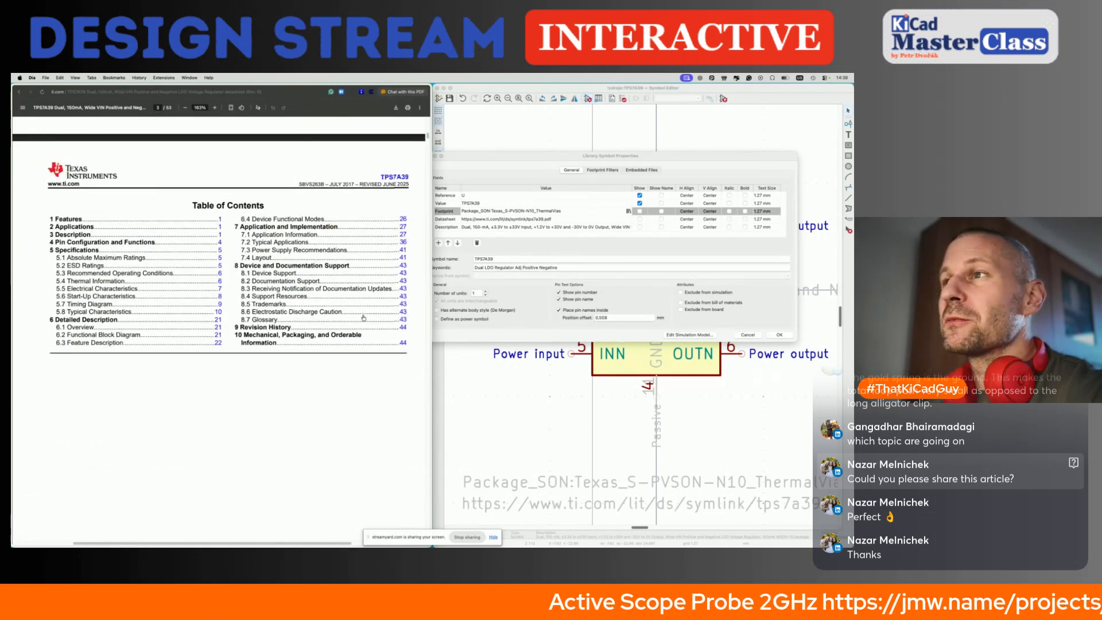
Step: Examine the mechanical and packaging section of the TPS7A39 datasheet, ending at the DSC0010J example board layout's land pattern
{"action": "left_click", "coordinate": [403, 346]}
{"action": "scroll", "coordinate": [211, 355], "scroll_direction": "down", "scroll_amount": 15}
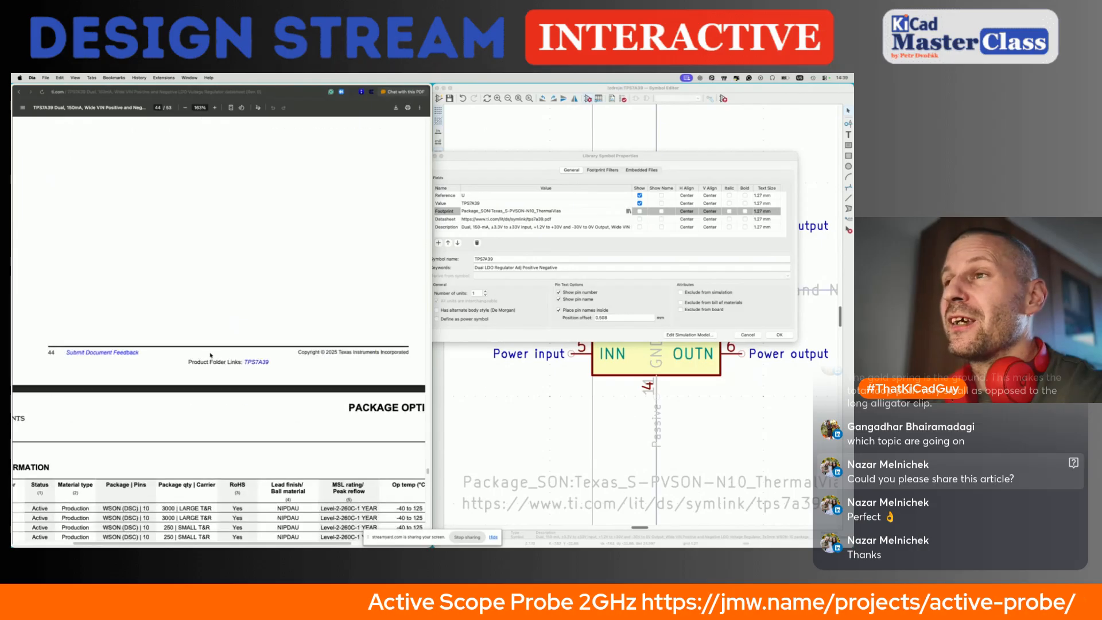
{"action": "scroll", "coordinate": [210, 356], "scroll_direction": "down", "scroll_amount": 2}
{"action": "scroll", "coordinate": [210, 355], "scroll_direction": "down", "scroll_amount": 3, "text": "ctrl"}
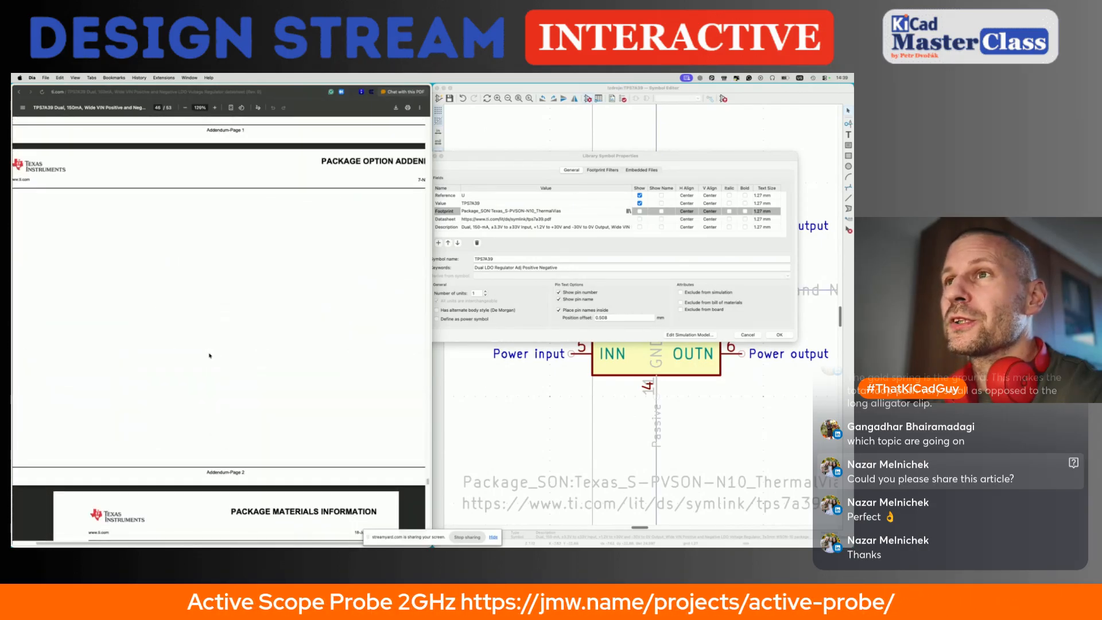
{"action": "scroll", "coordinate": [210, 355], "scroll_direction": "down", "scroll_amount": 10}
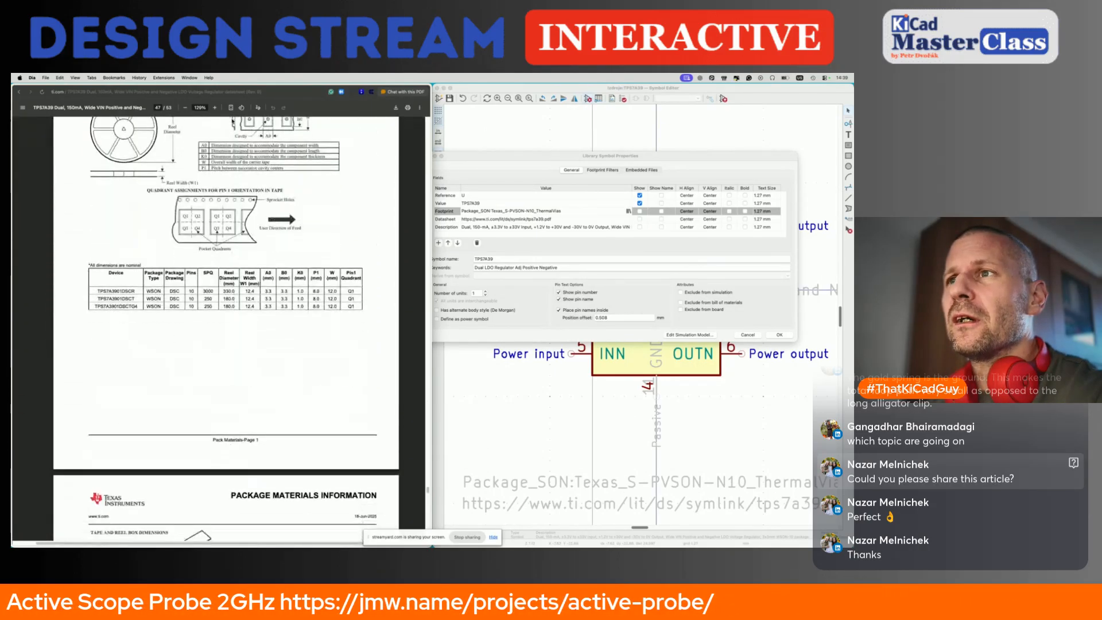
{"action": "scroll", "coordinate": [232, 121], "scroll_direction": "down", "scroll_amount": 15}
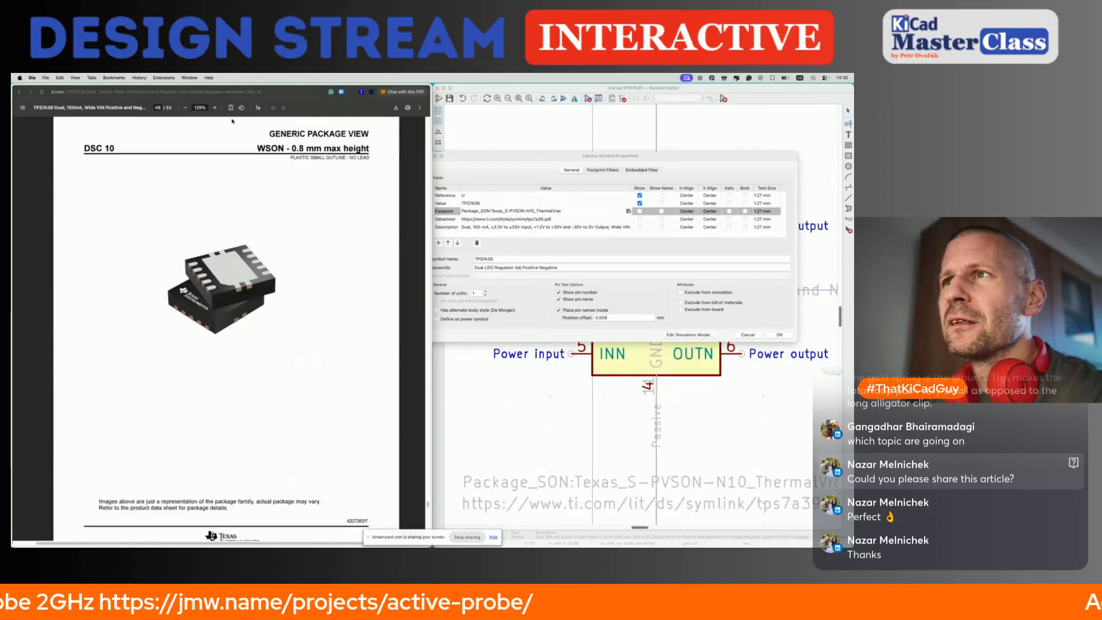
{"action": "scroll", "coordinate": [233, 121], "scroll_direction": "down", "scroll_amount": 15}
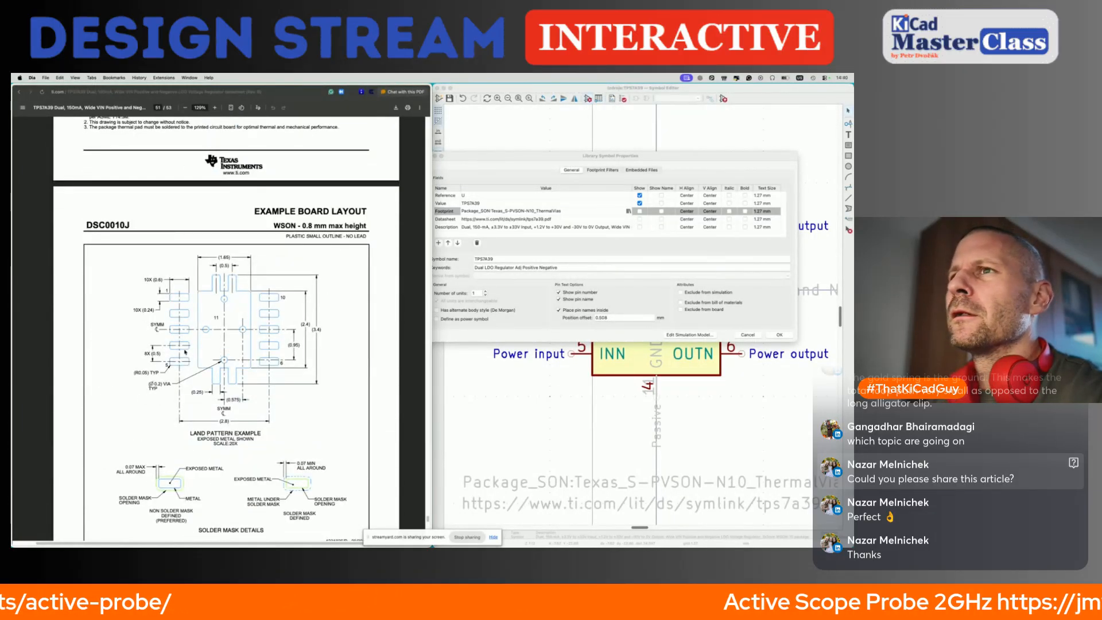
{"action": "scroll", "coordinate": [131, 347], "scroll_direction": "up", "scroll_amount": 5, "text": "ctrl"}
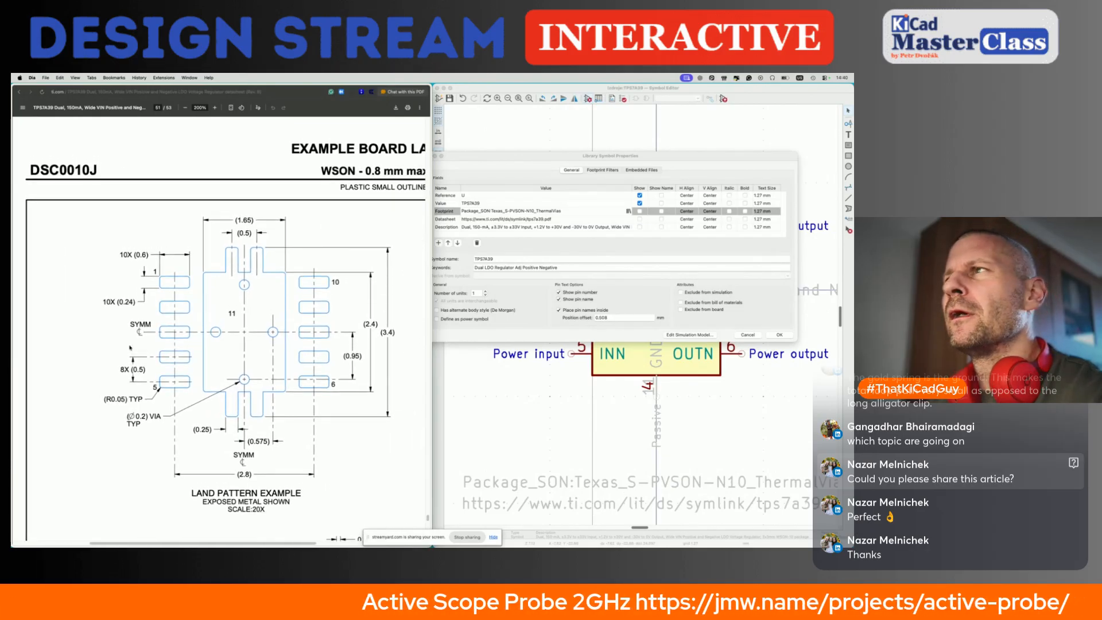
Step: Copy the footprint name Texas_S-PVSON-N10_ThermalVias from the symbol's Footprint field, without its library prefix, and accept the symbol properties
{"action": "left_click", "coordinate": [557, 212]}
{"action": "left_click", "coordinate": [525, 211]}
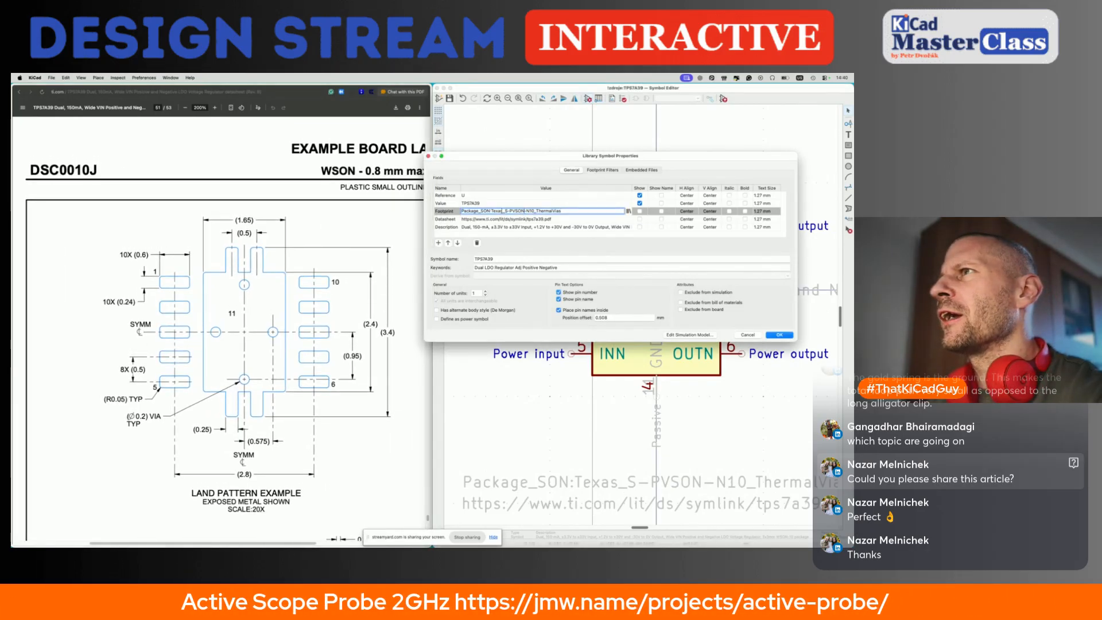
{"action": "left_click_drag", "start_coordinate": [491, 212], "coordinate": [563, 211]}
{"action": "key", "text": "super+c"}
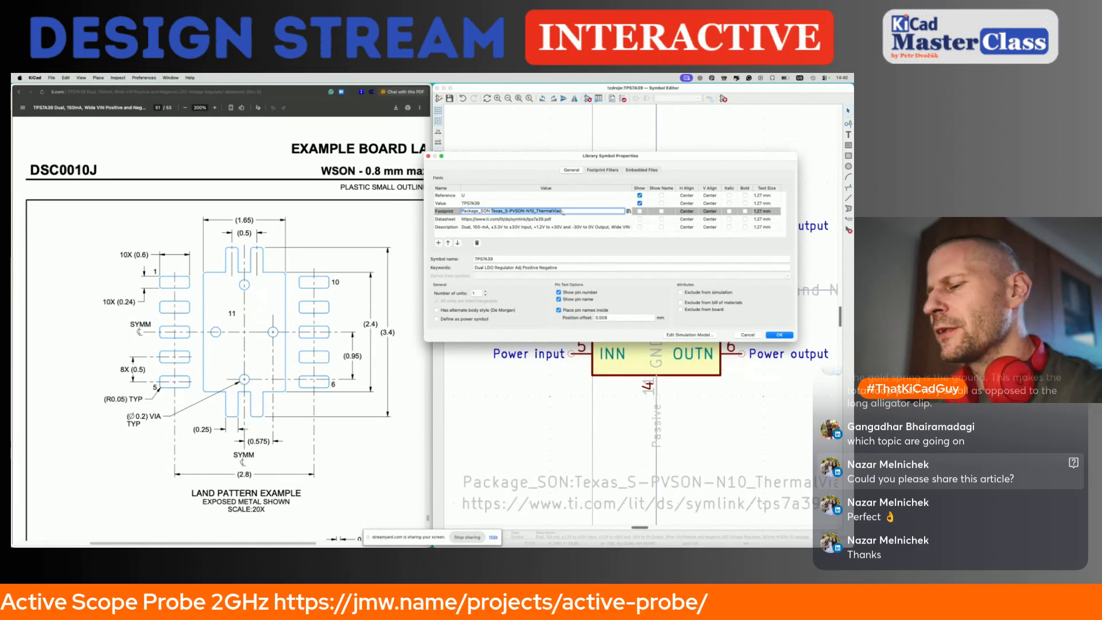
{"action": "left_click", "coordinate": [771, 335]}
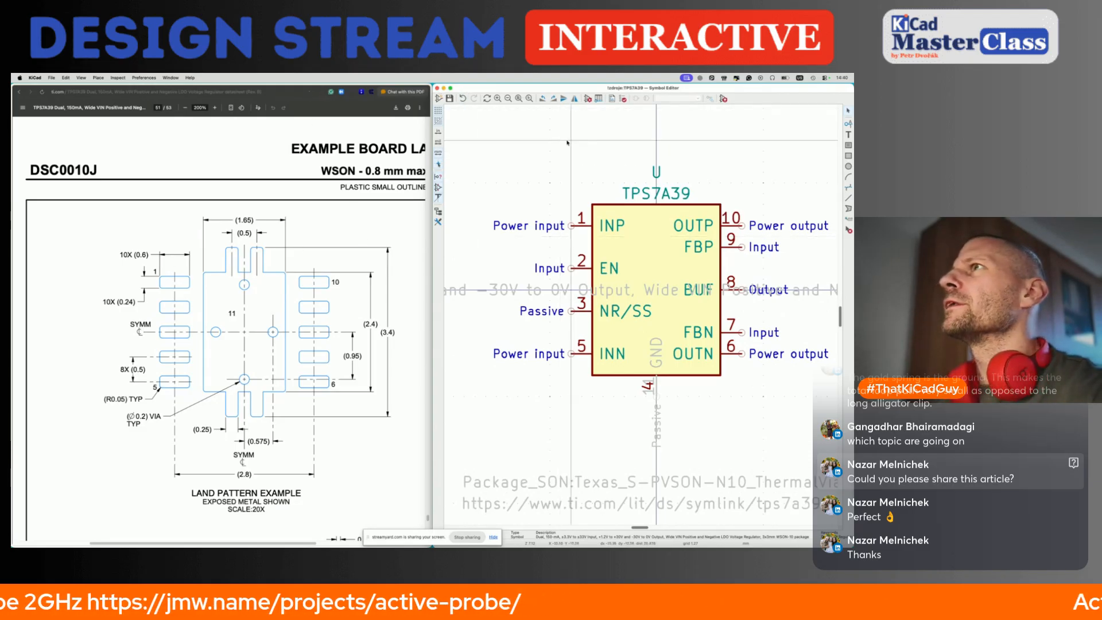
{"action": "left_click", "coordinate": [35, 78]}
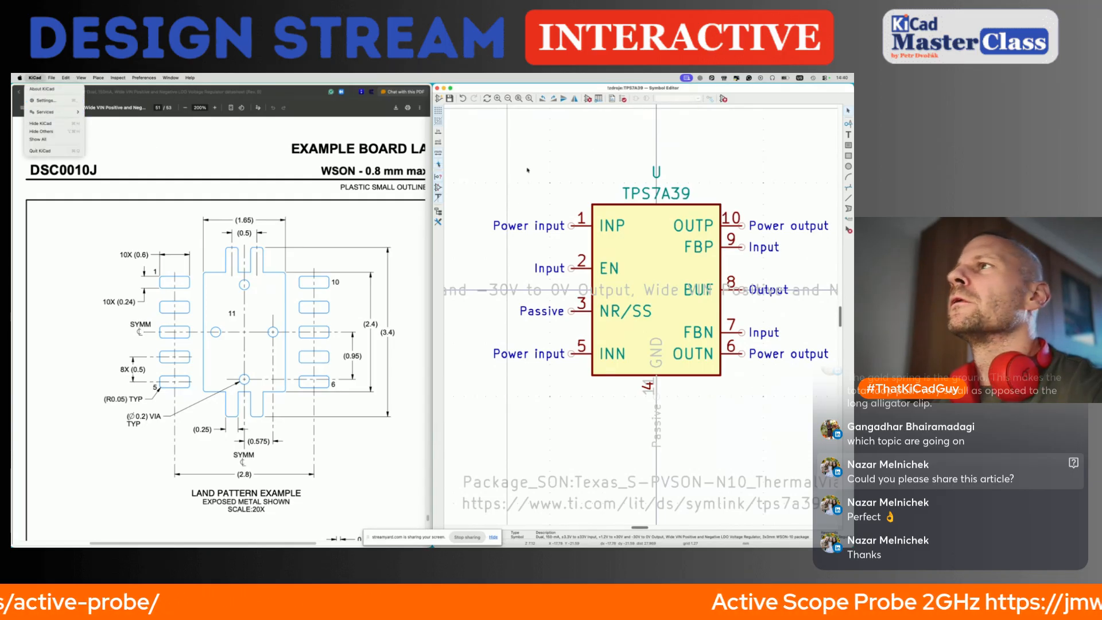
{"action": "left_click", "coordinate": [48, 101]}
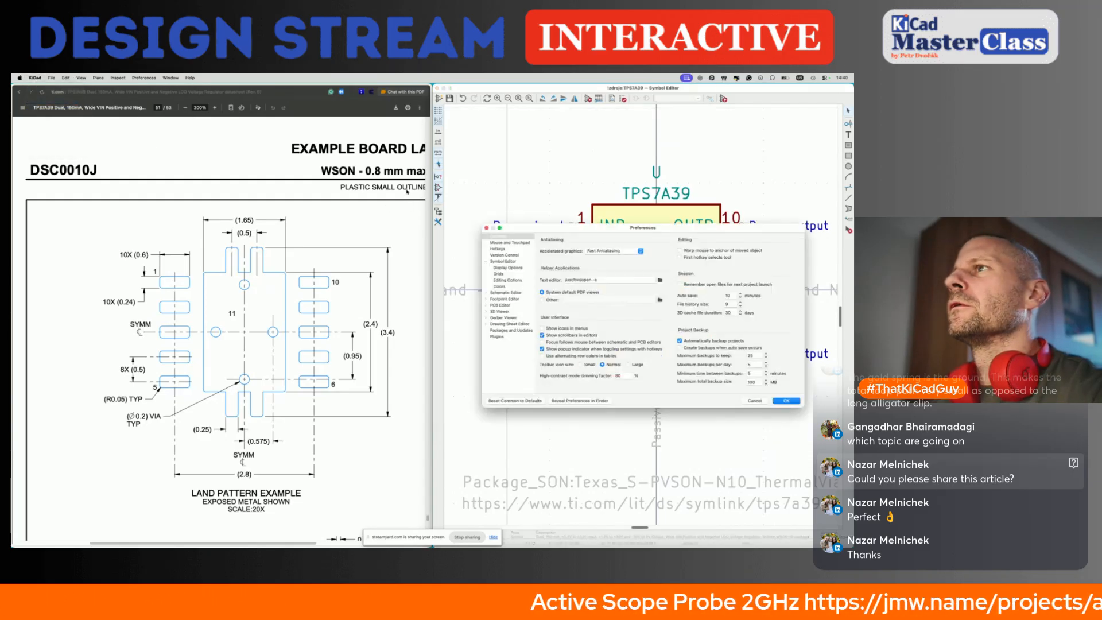
{"action": "left_click", "coordinate": [486, 229]}
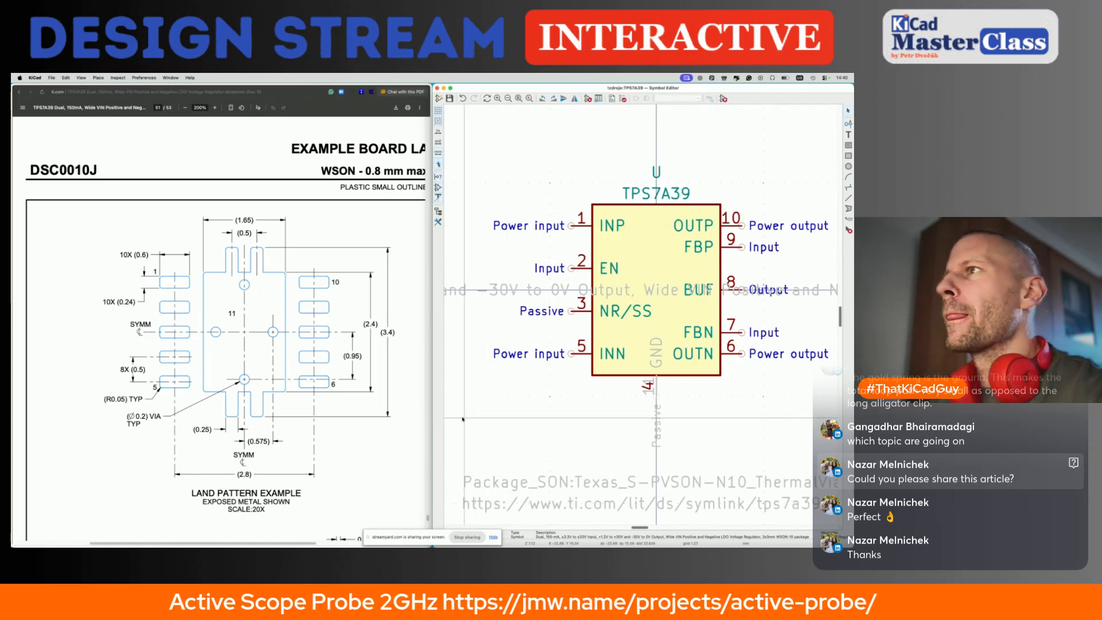
Step: Switch to the ACT_PROBE_2GHZ_V01 project window and open the Footprint Editor
{"action": "key", "text": "ctrl+Up"}
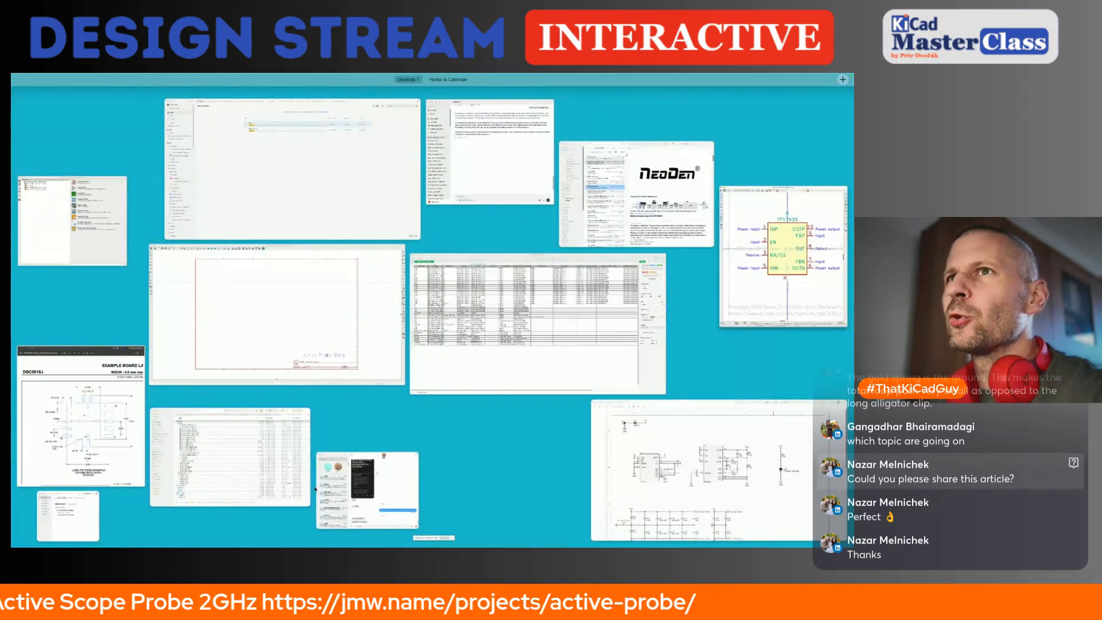
{"action": "left_click", "coordinate": [240, 315]}
{"action": "key", "text": "ctrl+Up"}
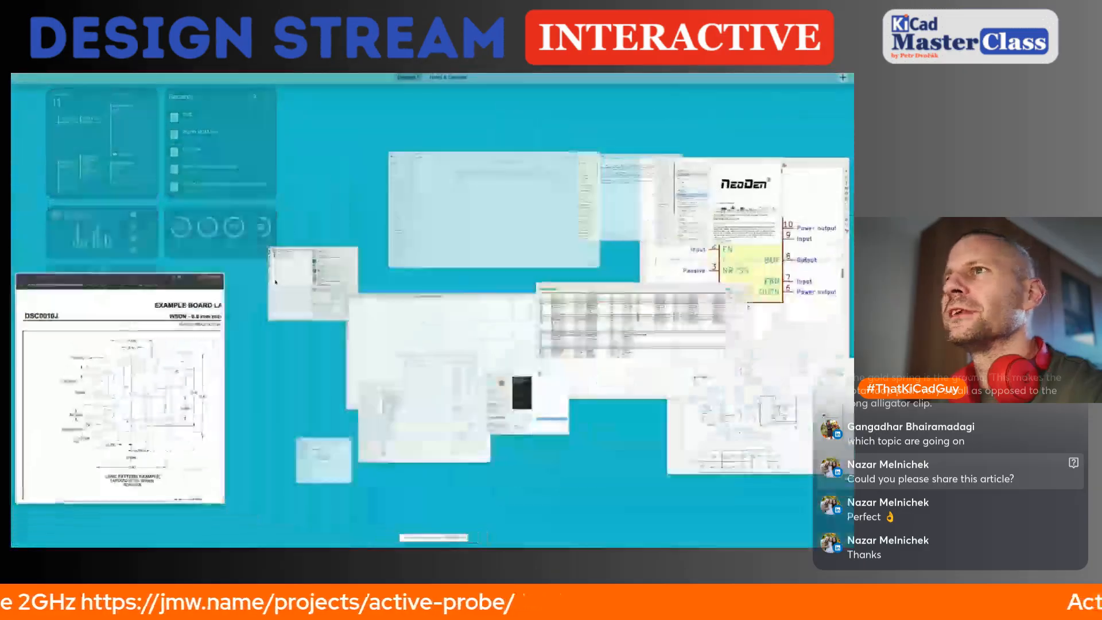
{"action": "left_click", "coordinate": [119, 229]}
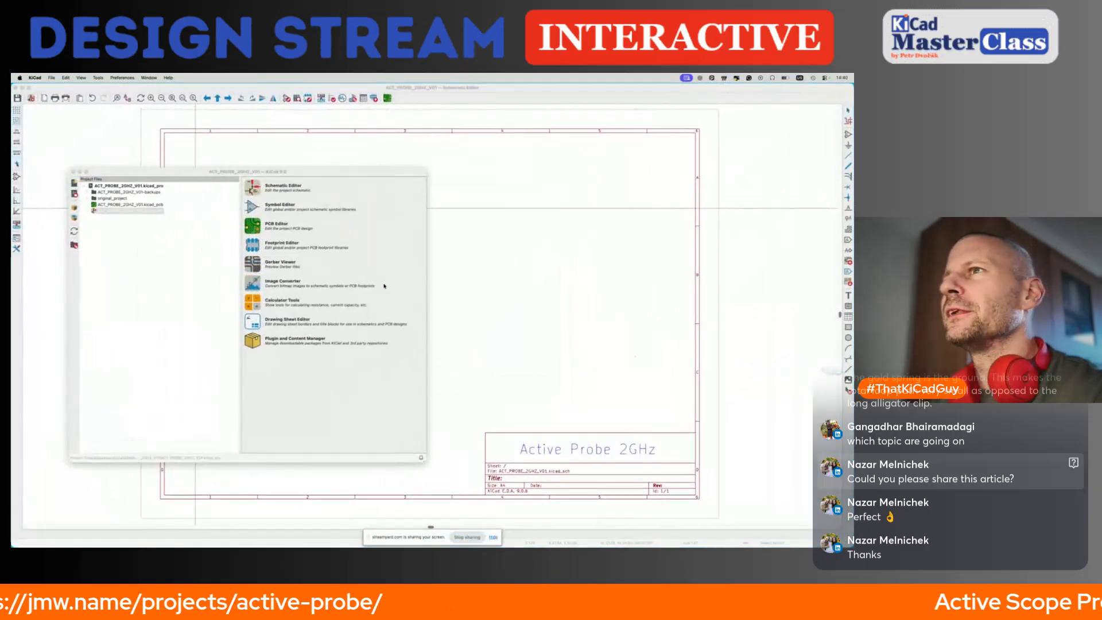
{"action": "left_click", "coordinate": [278, 243]}
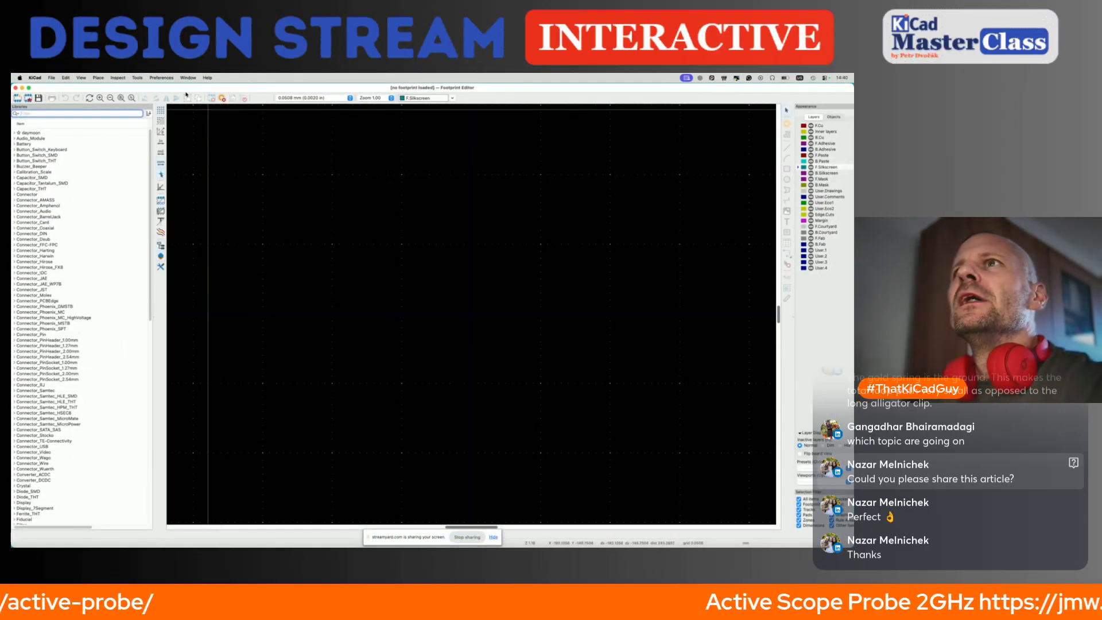
Step: Find and load the footprint Texas_S-PVSON-N10_ThermalVias, show its inner layers in front, and make F.Cu the active layer
{"action": "key", "text": "super+v"}
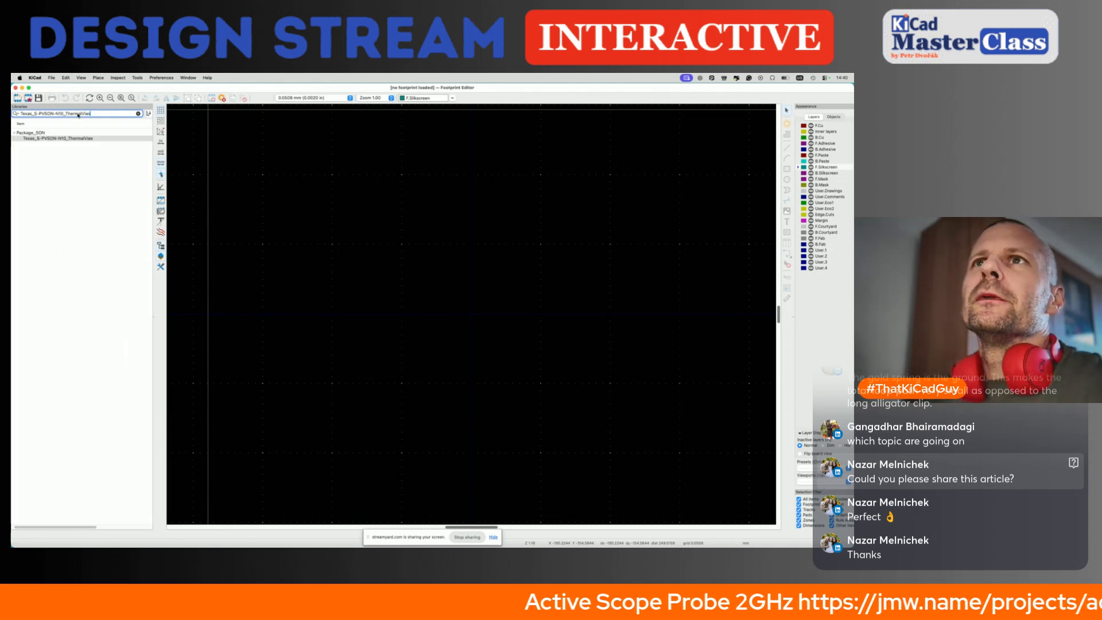
{"action": "double_click", "coordinate": [72, 139]}
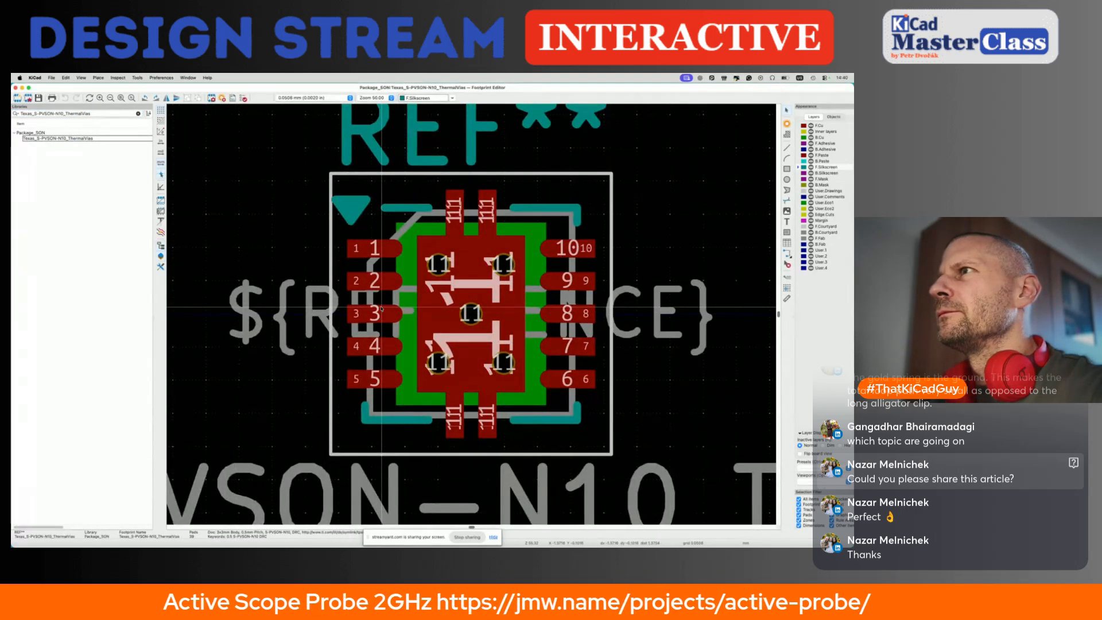
{"action": "scroll", "coordinate": [382, 308], "scroll_direction": "down", "scroll_amount": 3}
{"action": "scroll", "coordinate": [505, 282], "scroll_direction": "up", "scroll_amount": 4}
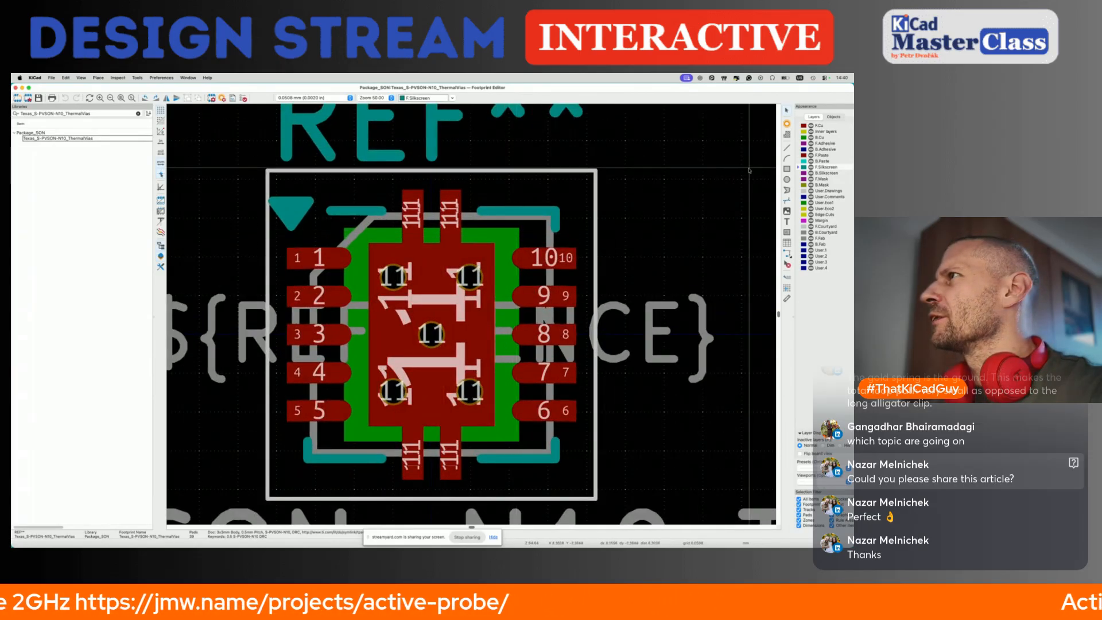
{"action": "left_click", "coordinate": [824, 131]}
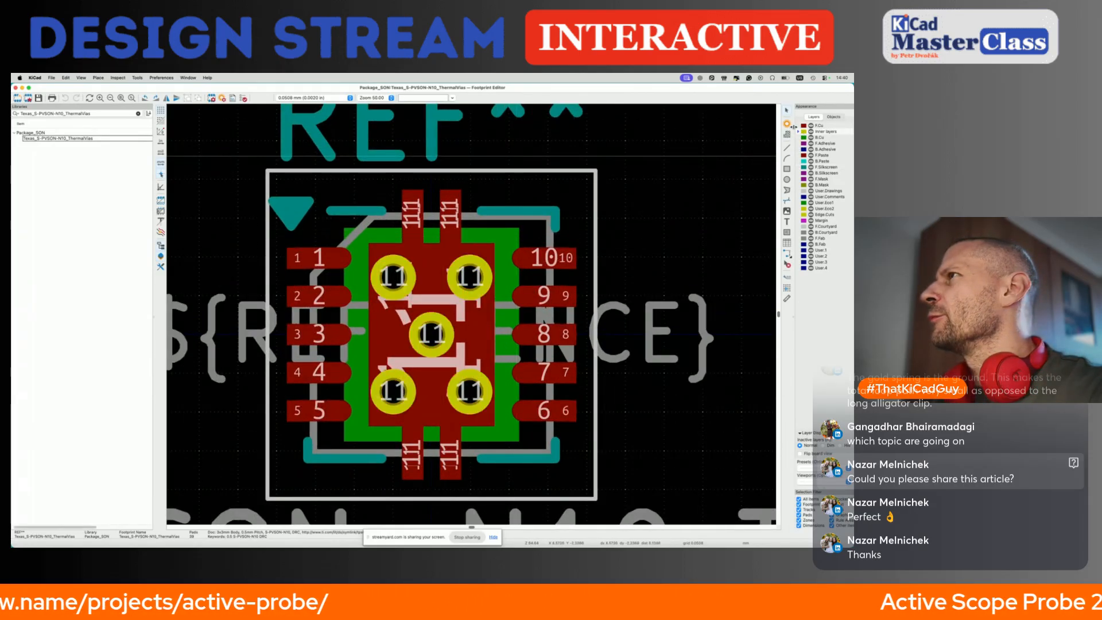
{"action": "left_click", "coordinate": [795, 126]}
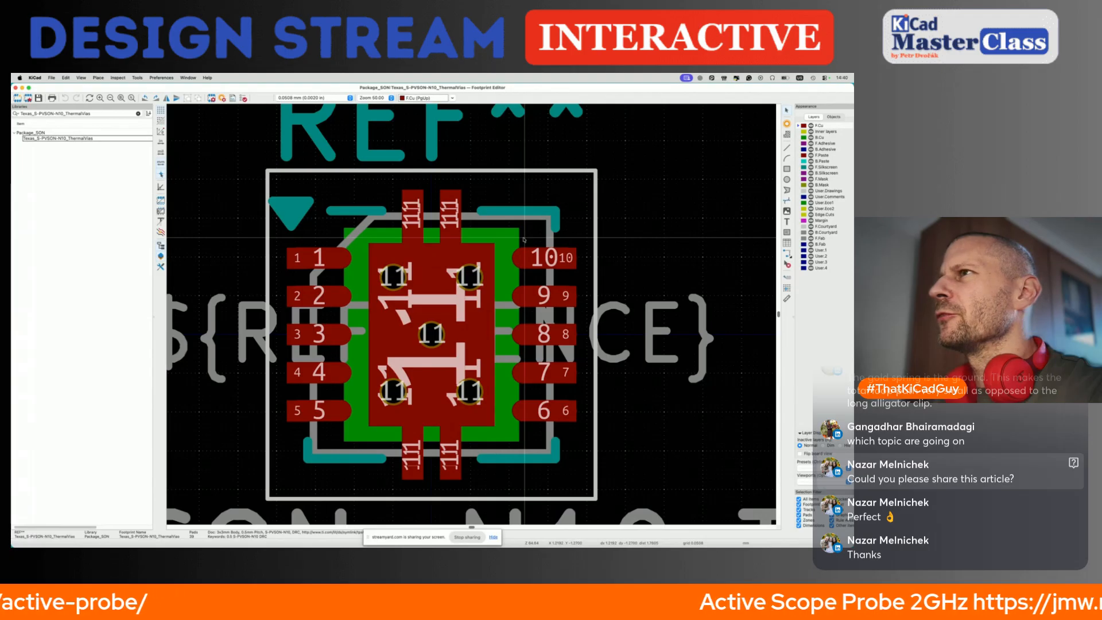
Step: Inspect the properties of the large back-copper pad 11 without changing them, and deselect the pad
{"action": "left_click", "coordinate": [524, 240]}
{"action": "scroll", "coordinate": [523, 238], "scroll_direction": "up", "scroll_amount": 4}
{"action": "double_click", "coordinate": [521, 236]}
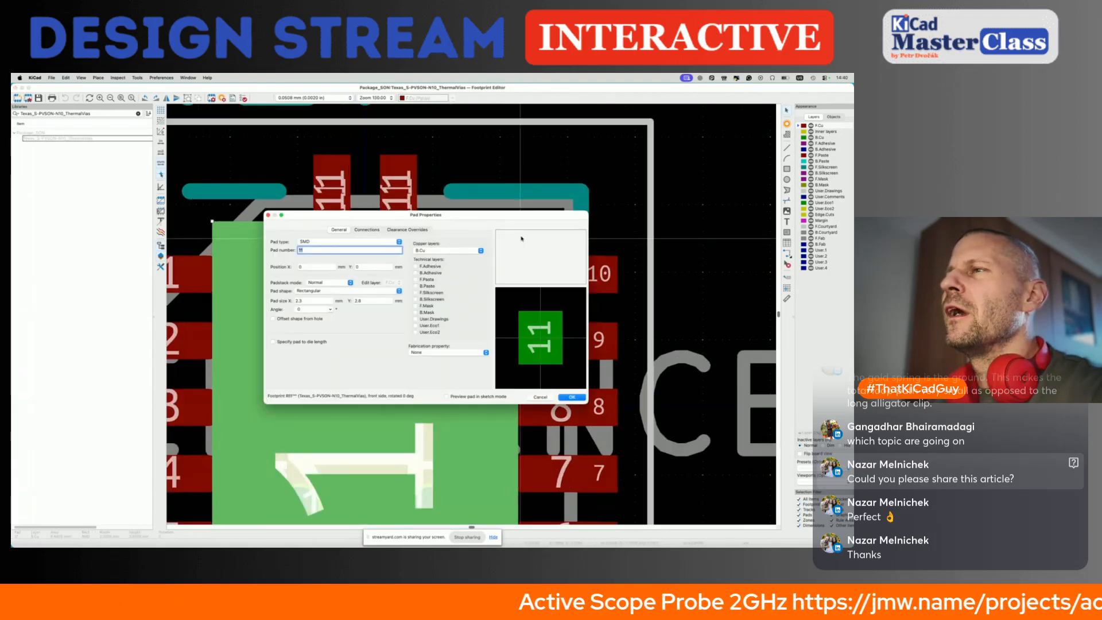
{"action": "key", "text": "Escape"}
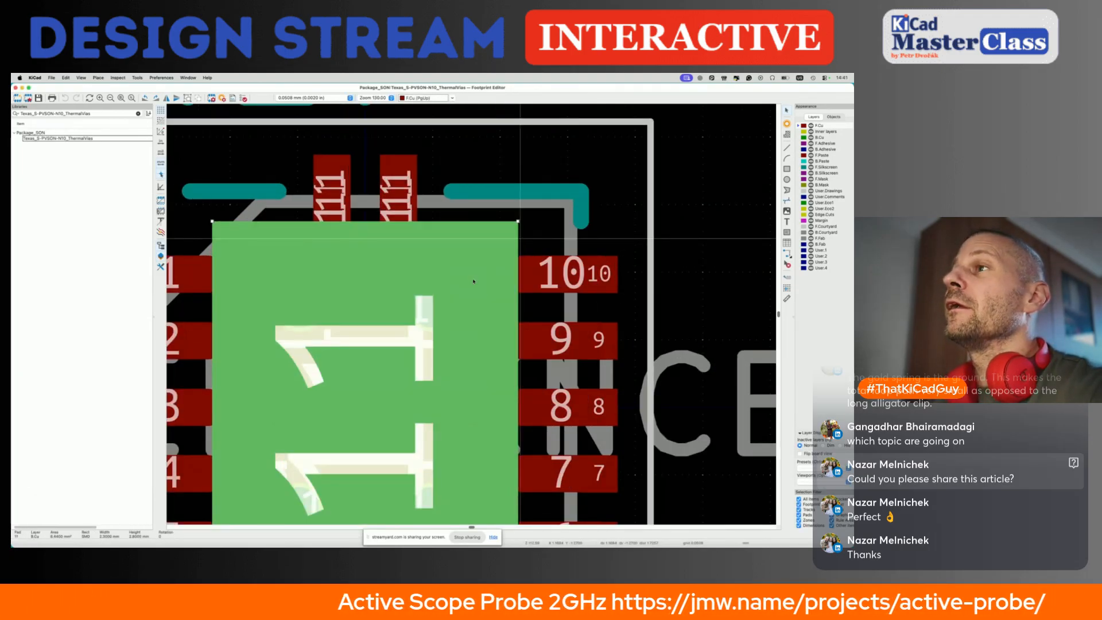
{"action": "scroll", "coordinate": [472, 280], "scroll_direction": "down", "scroll_amount": 5}
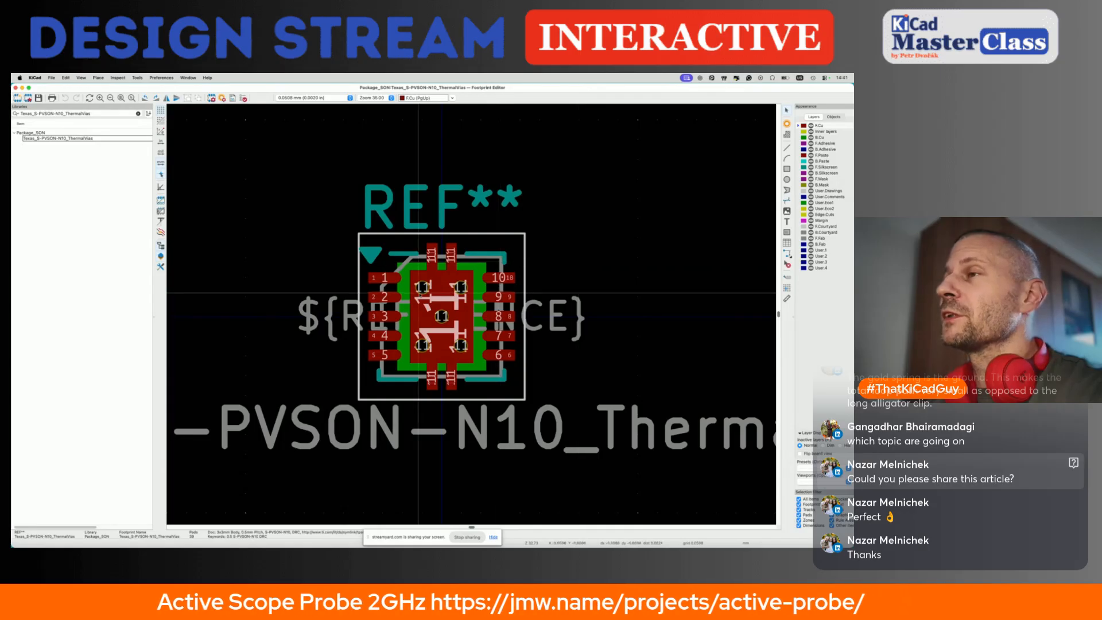
{"action": "scroll", "coordinate": [418, 293], "scroll_direction": "up", "scroll_amount": 4}
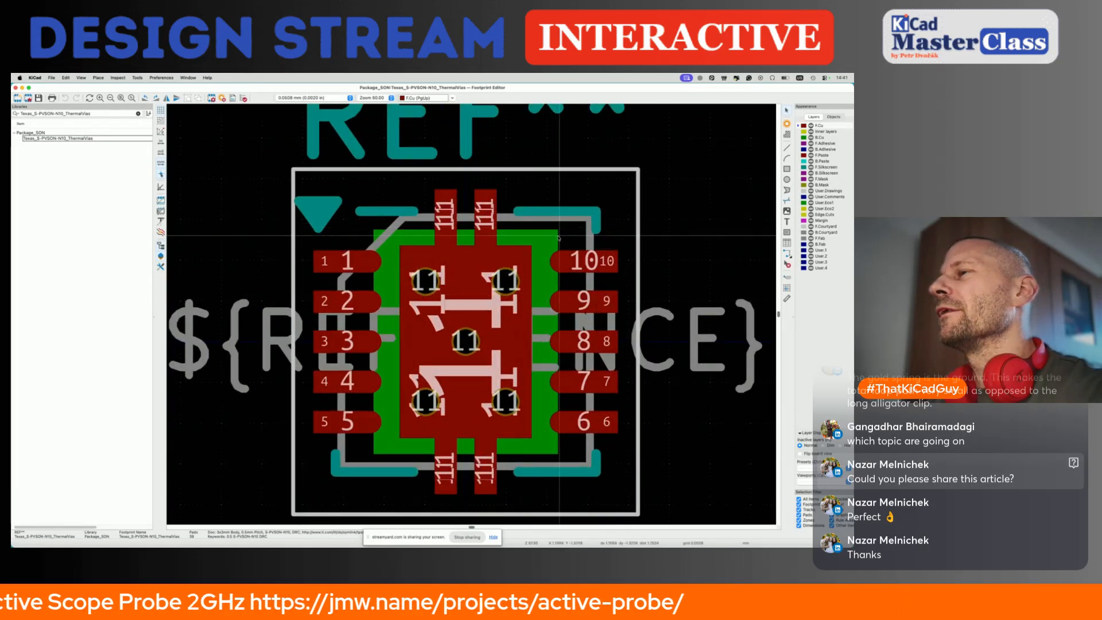
{"action": "left_click", "coordinate": [557, 236]}
{"action": "key", "text": "e"}
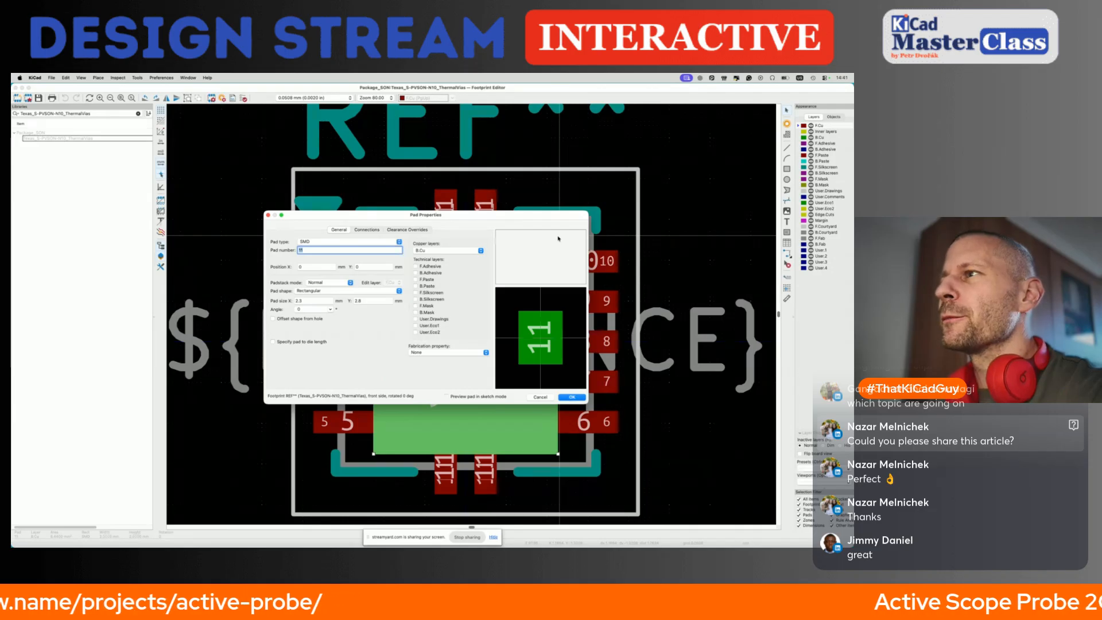
{"action": "key", "text": "Escape"}
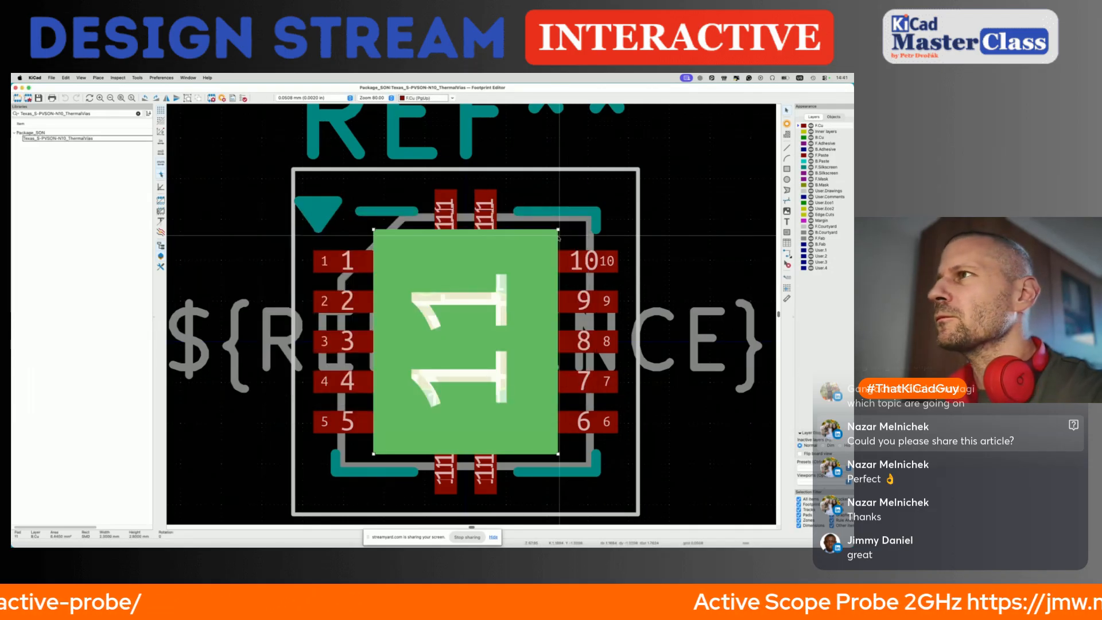
{"action": "left_click", "coordinate": [681, 210]}
{"action": "scroll", "coordinate": [681, 210], "scroll_direction": "down", "scroll_amount": 4}
{"action": "scroll", "coordinate": [682, 210], "scroll_direction": "right", "scroll_amount": 2}
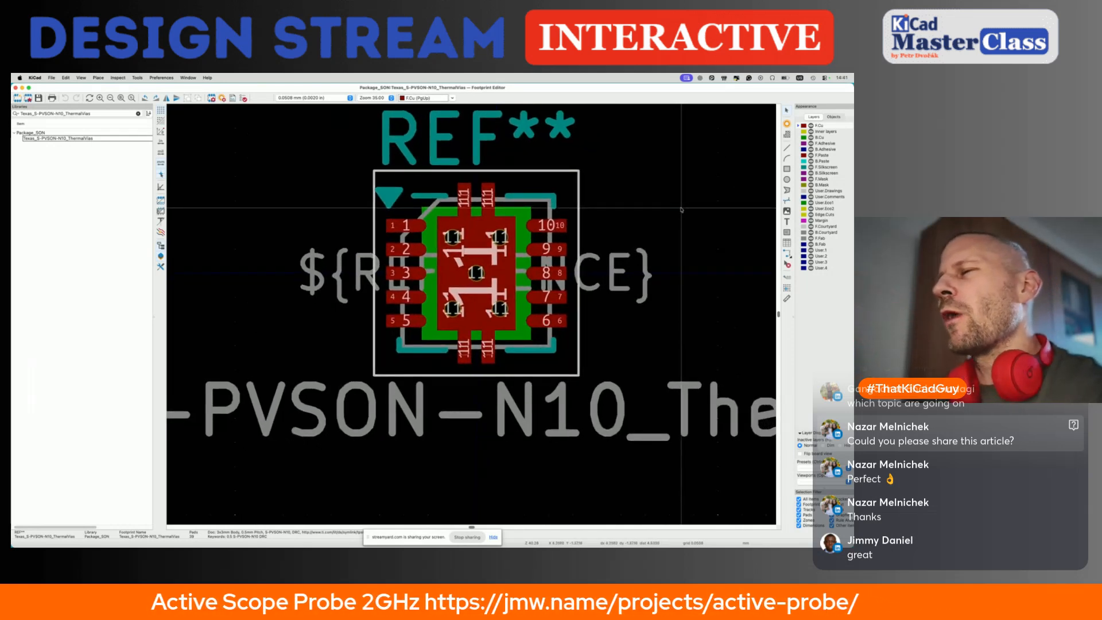
Step: Check the properties of the upper-left thermal via in pad 11 and close them without changes
{"action": "left_click", "coordinate": [452, 244]}
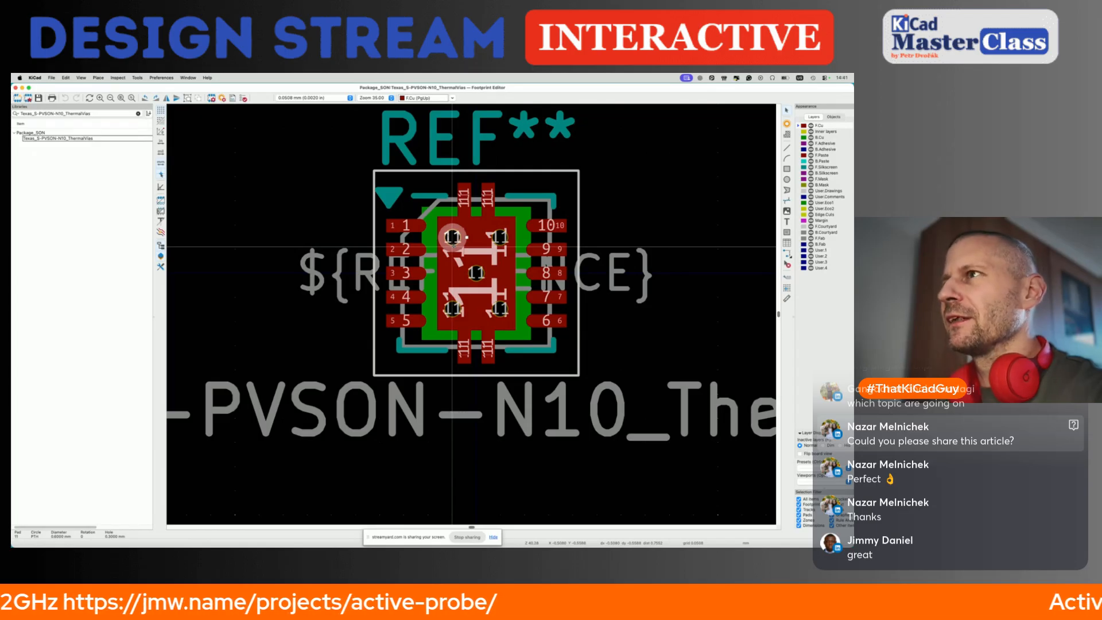
{"action": "double_click", "coordinate": [453, 247]}
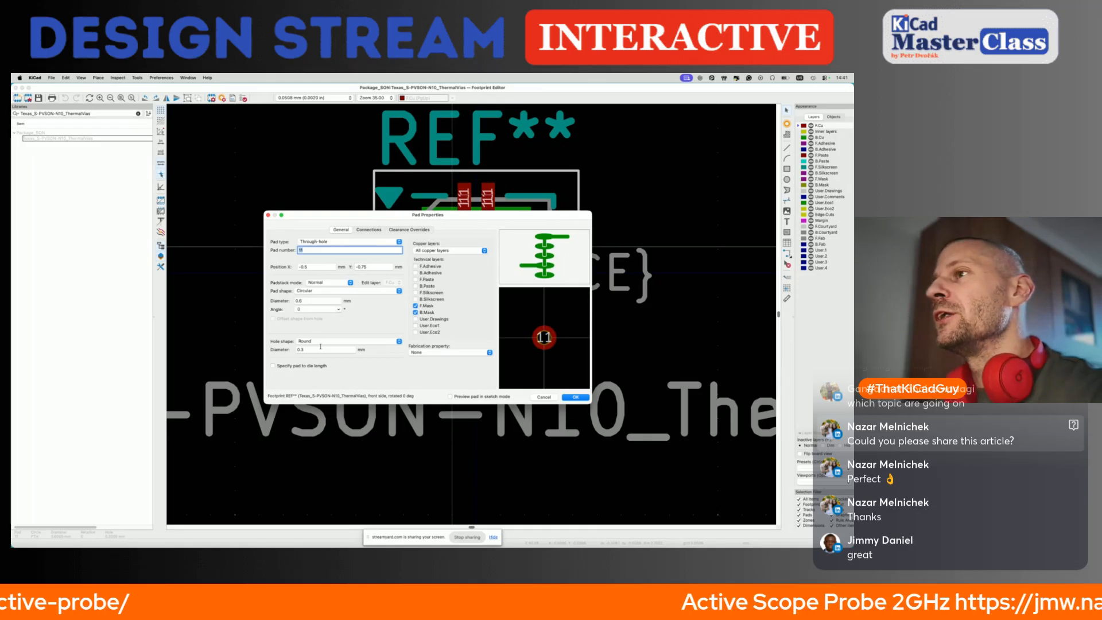
{"action": "left_click", "coordinate": [542, 396]}
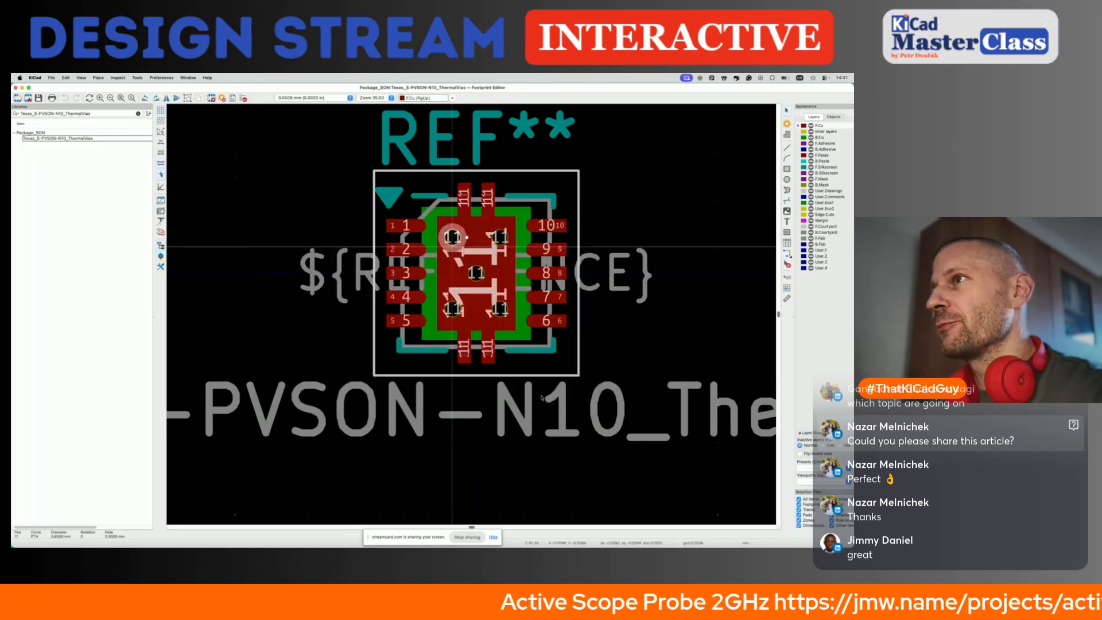
Step: Compare the footprint's thermal vias with the DSC0010J land pattern in the datasheet and return to the Footprint Editor
{"action": "key", "text": "super+Tab"}
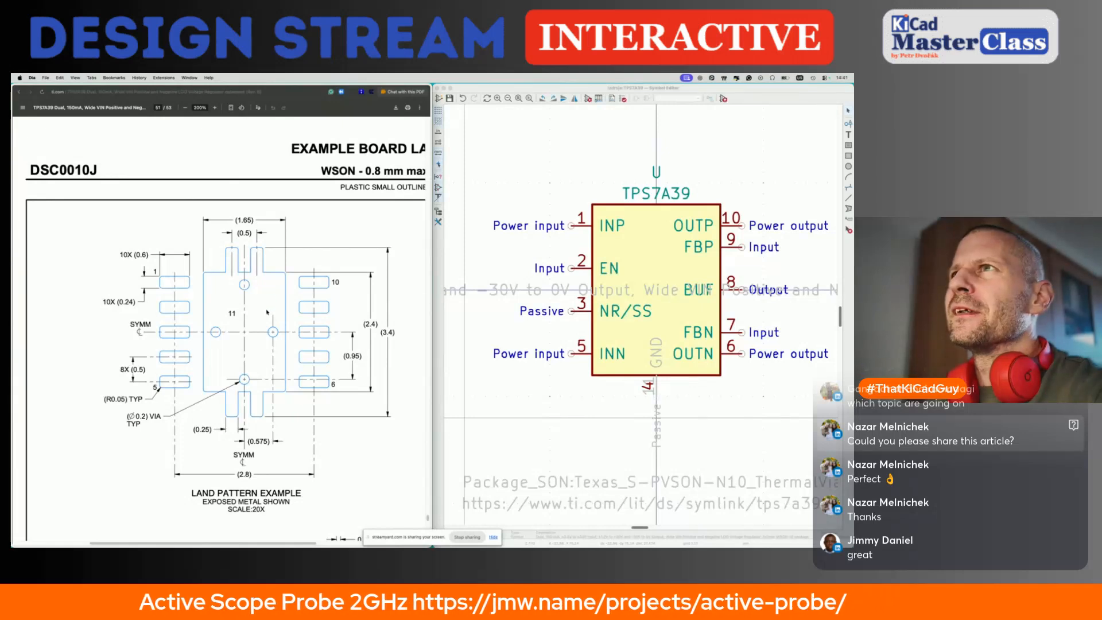
{"action": "scroll", "coordinate": [237, 381], "scroll_direction": "right", "scroll_amount": 2}
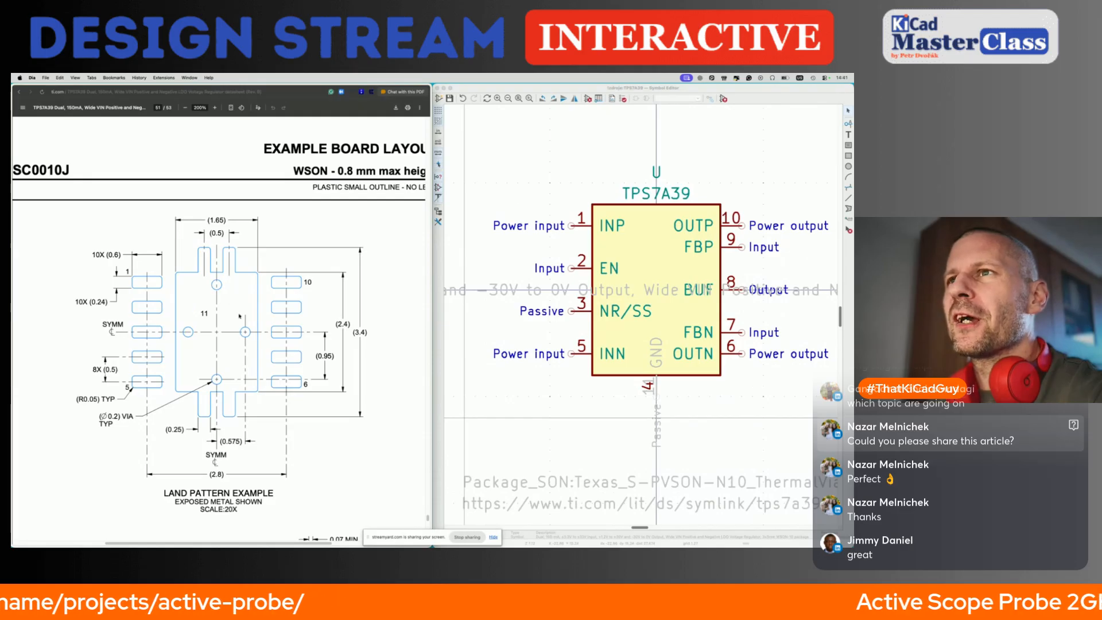
{"action": "key", "text": "super+Tab"}
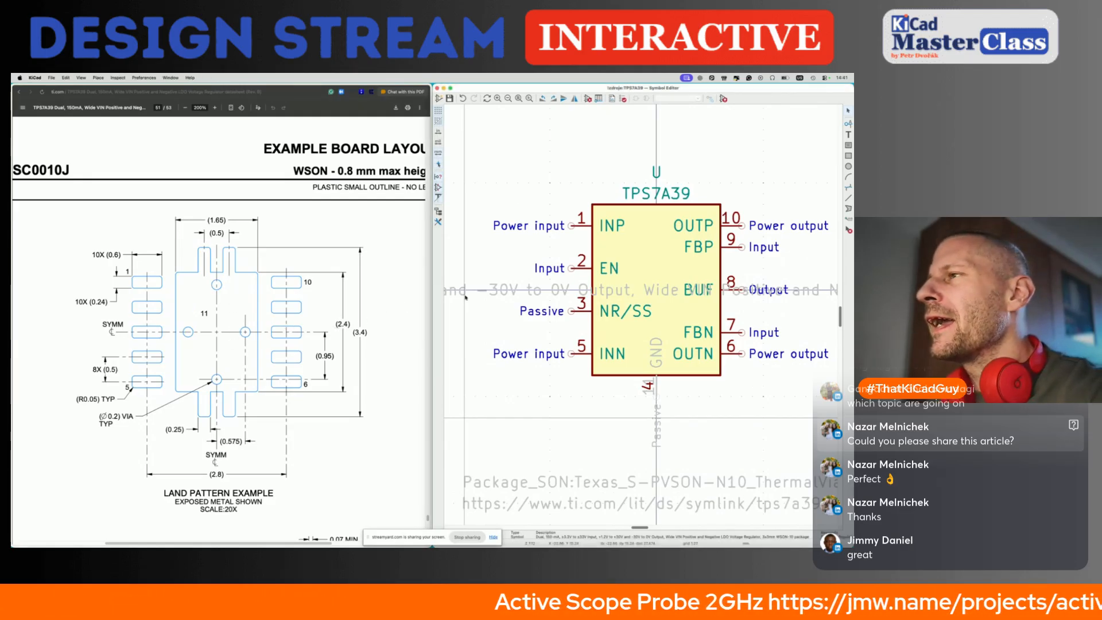
{"action": "key", "text": "ctrl+Up"}
{"action": "left_click", "coordinate": [425, 346]}
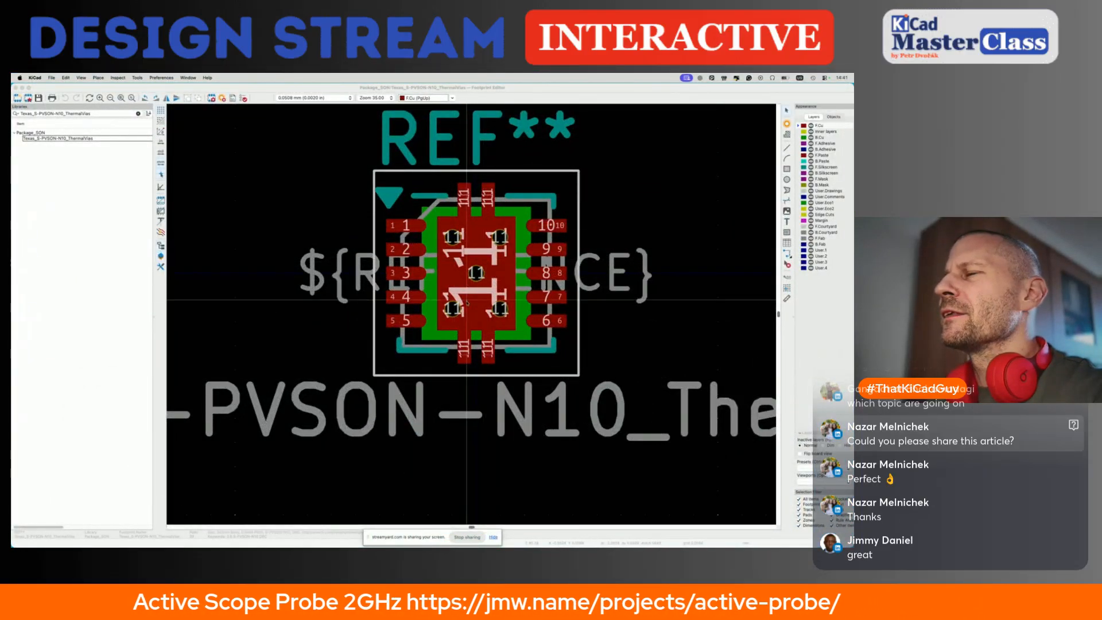
Step: Check the perimeter pads' width and length dimensions in the datasheet's land pattern and return to the Footprint Editor
{"action": "key", "text": "F4"}
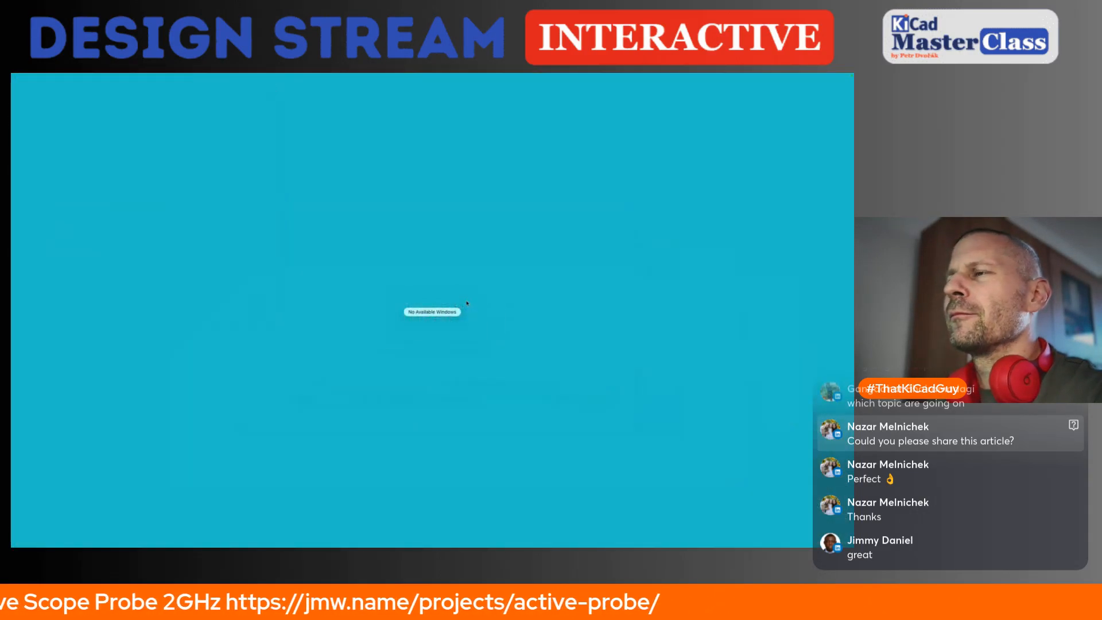
{"action": "key", "text": "F4"}
{"action": "key", "text": "F3"}
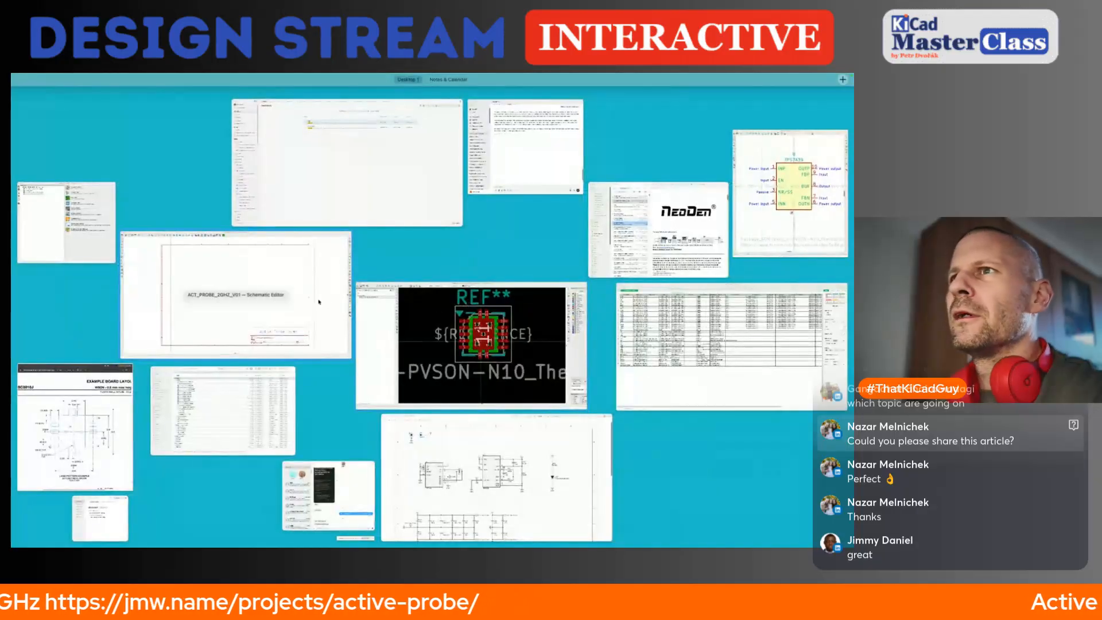
{"action": "left_click", "coordinate": [90, 425]}
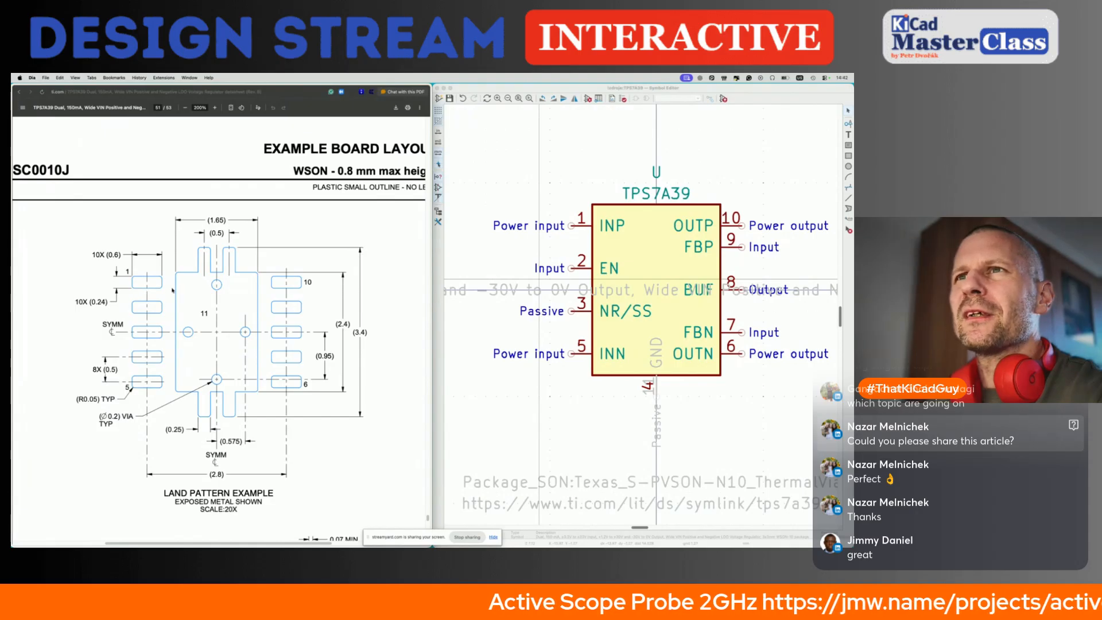
{"action": "left_click_drag", "start_coordinate": [106, 302], "coordinate": [90, 302]}
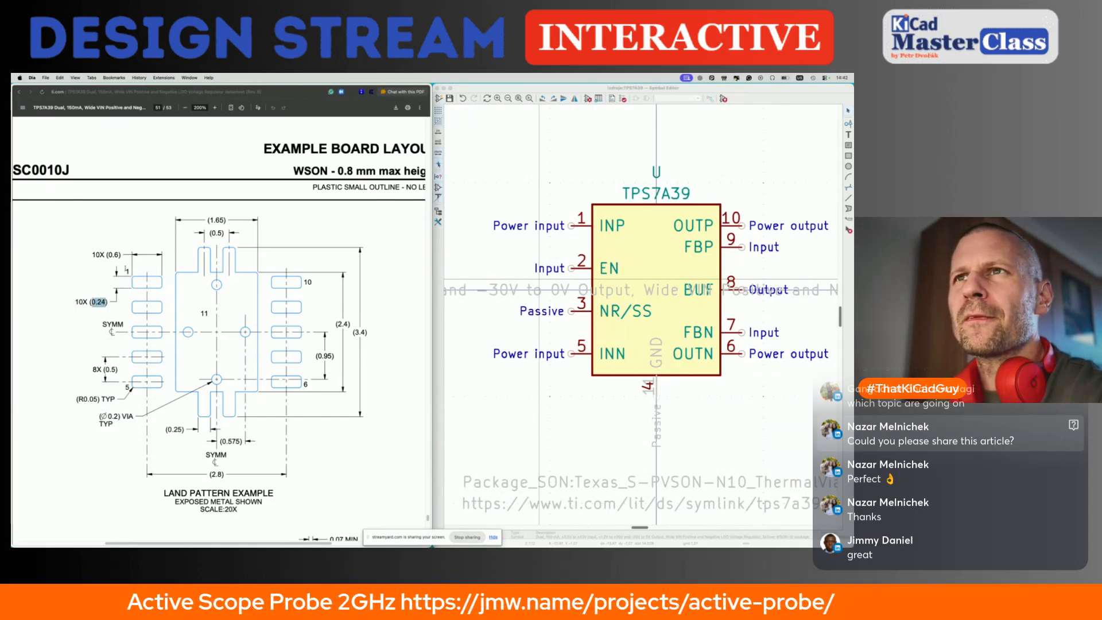
{"action": "left_click_drag", "start_coordinate": [122, 256], "coordinate": [104, 256]}
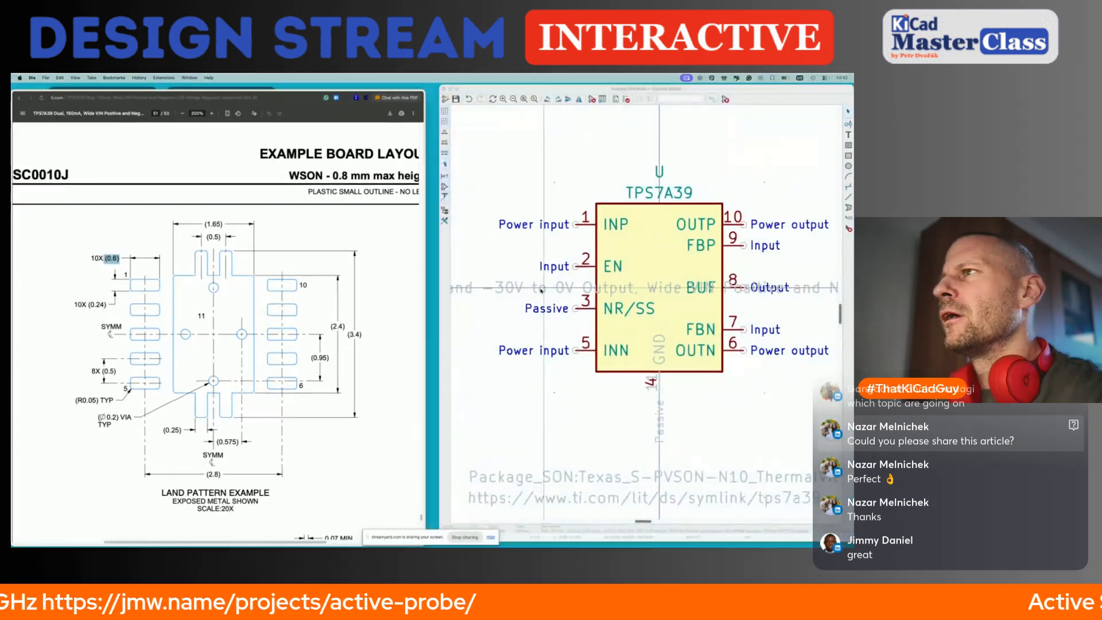
{"action": "key", "text": "ctrl+Up"}
{"action": "left_click", "coordinate": [541, 290]}
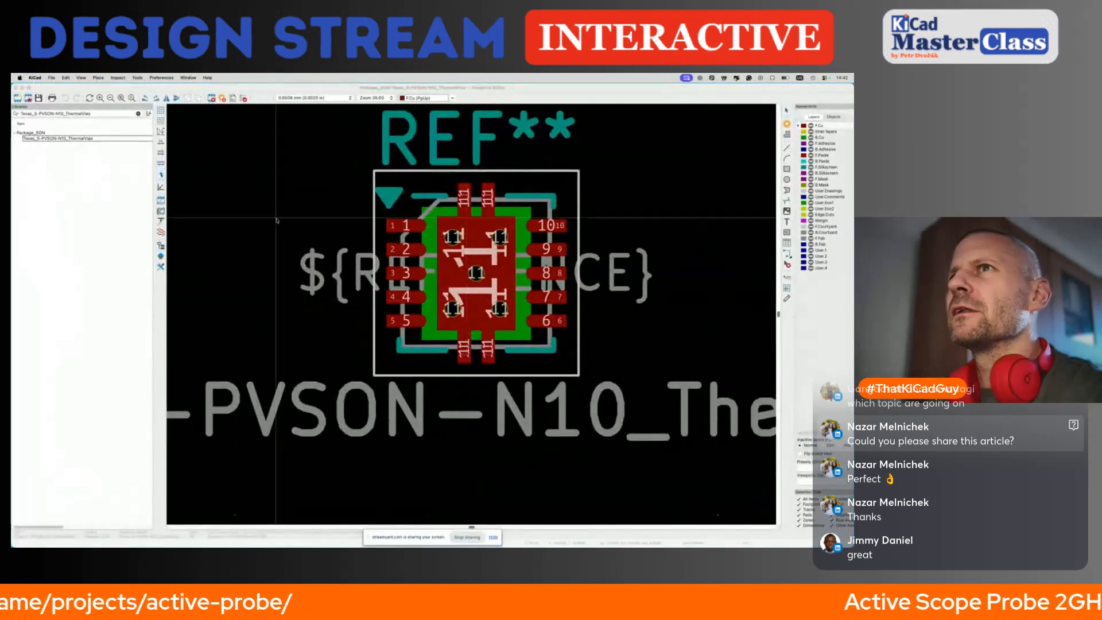
Step: Inspect the size of pad 1 in its properties, close them without changes and clear the selection
{"action": "scroll", "coordinate": [397, 228], "scroll_direction": "up", "scroll_amount": 3}
{"action": "left_click", "coordinate": [415, 230]}
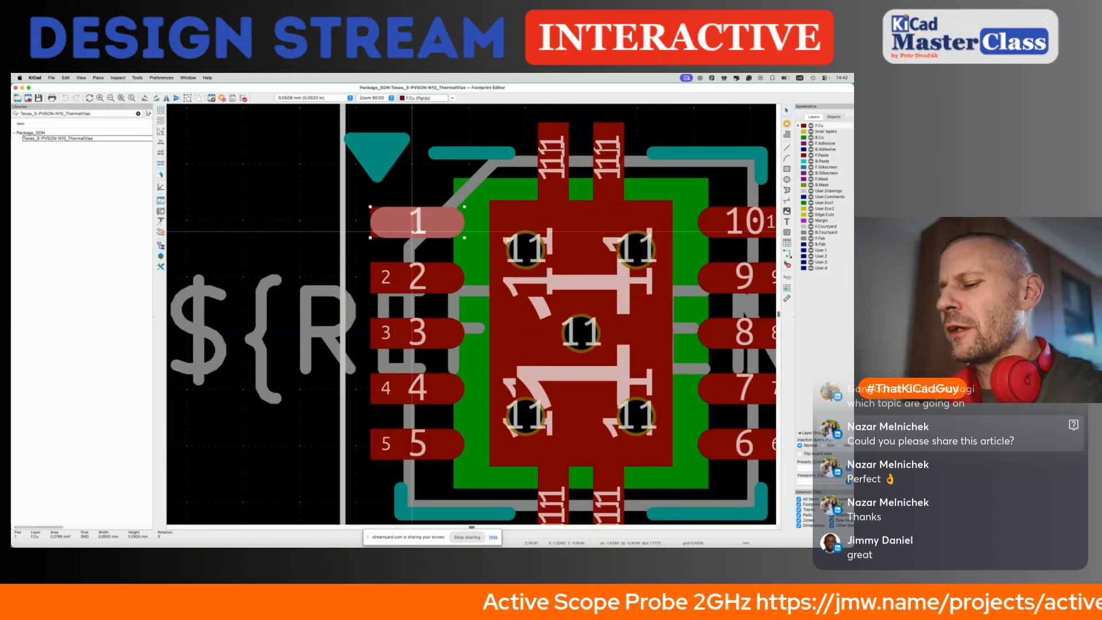
{"action": "double_click", "coordinate": [415, 231]}
{"action": "left_click", "coordinate": [369, 300]}
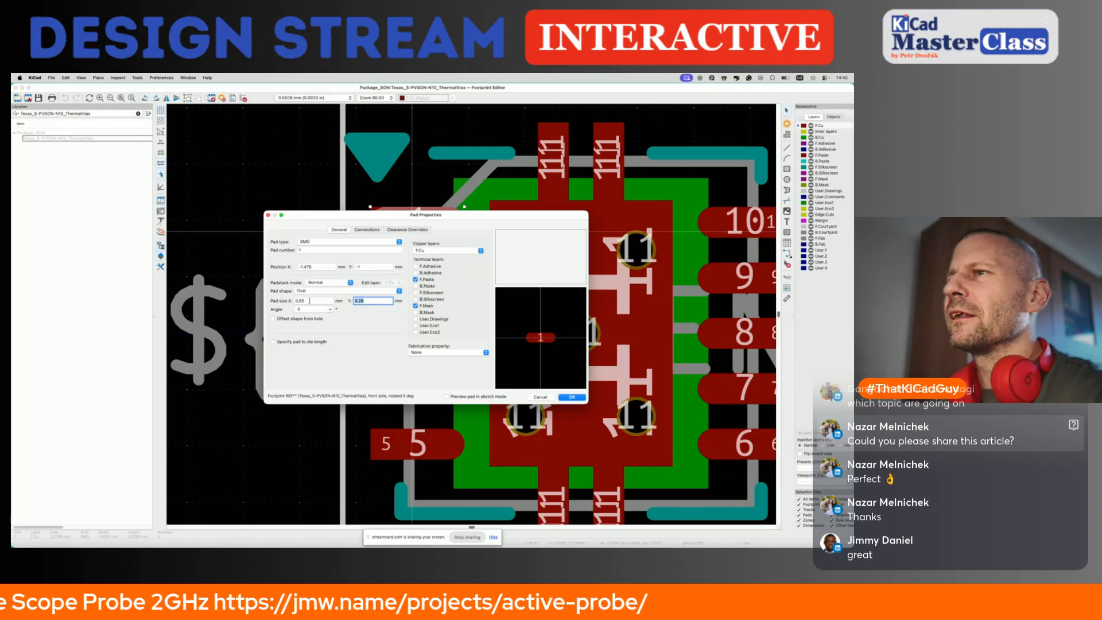
{"action": "key", "text": "Escape"}
{"action": "left_click", "coordinate": [395, 159]}
{"action": "scroll", "coordinate": [395, 159], "scroll_direction": "down", "scroll_amount": 5}
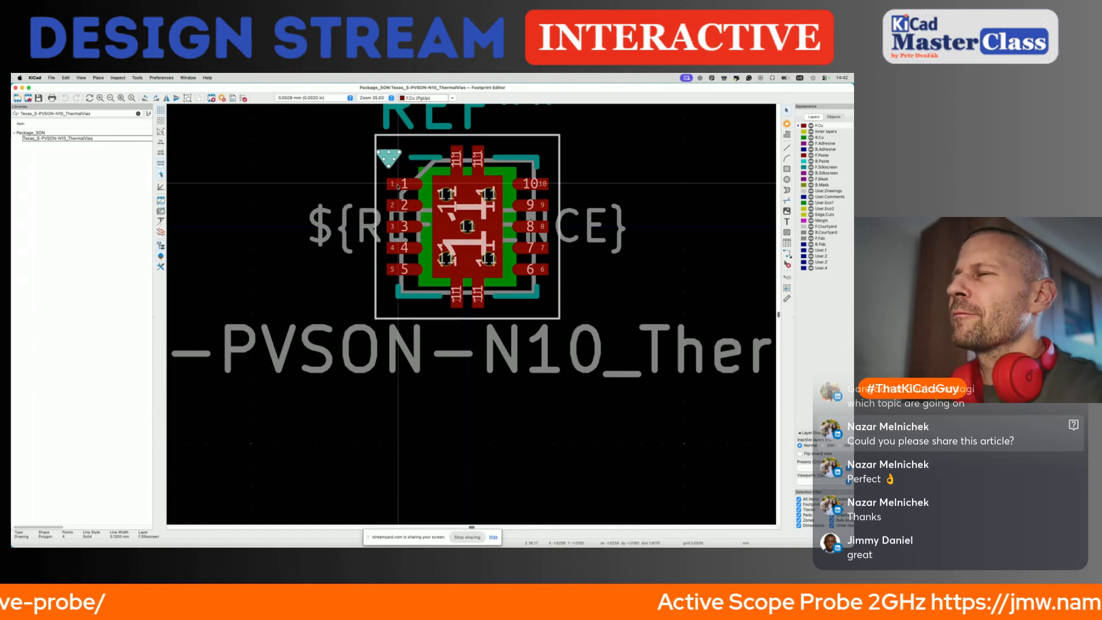
{"action": "left_click", "coordinate": [345, 187]}
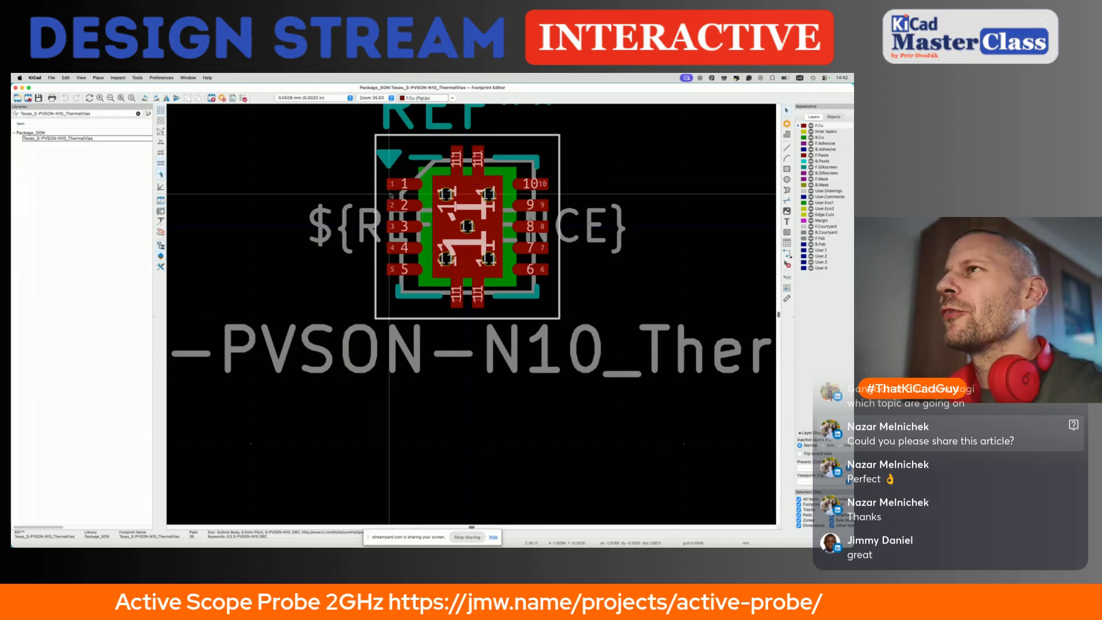
{"action": "scroll", "coordinate": [345, 188], "scroll_direction": "up", "scroll_amount": 3}
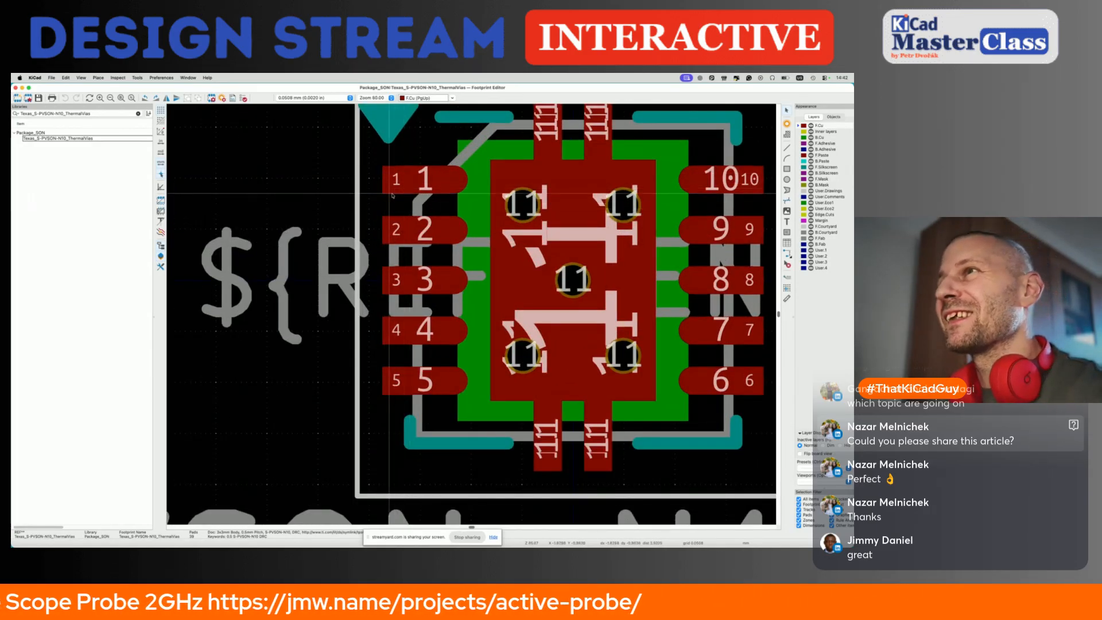
{"action": "scroll", "coordinate": [379, 201], "scroll_direction": "up", "scroll_amount": 4}
{"action": "scroll", "coordinate": [379, 202], "scroll_direction": "down", "scroll_amount": 5}
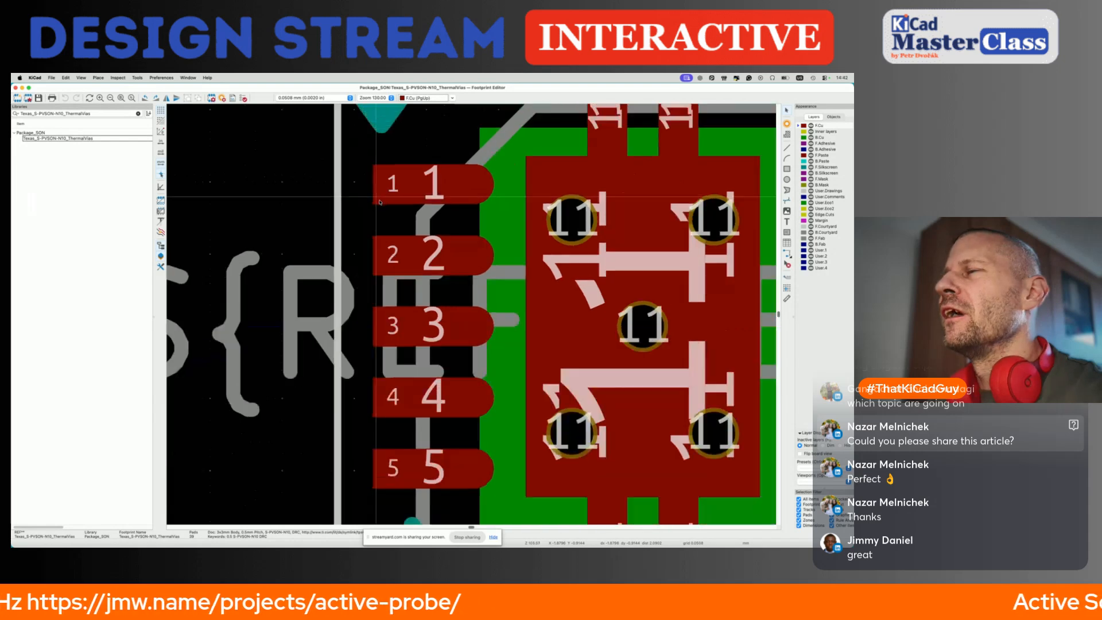
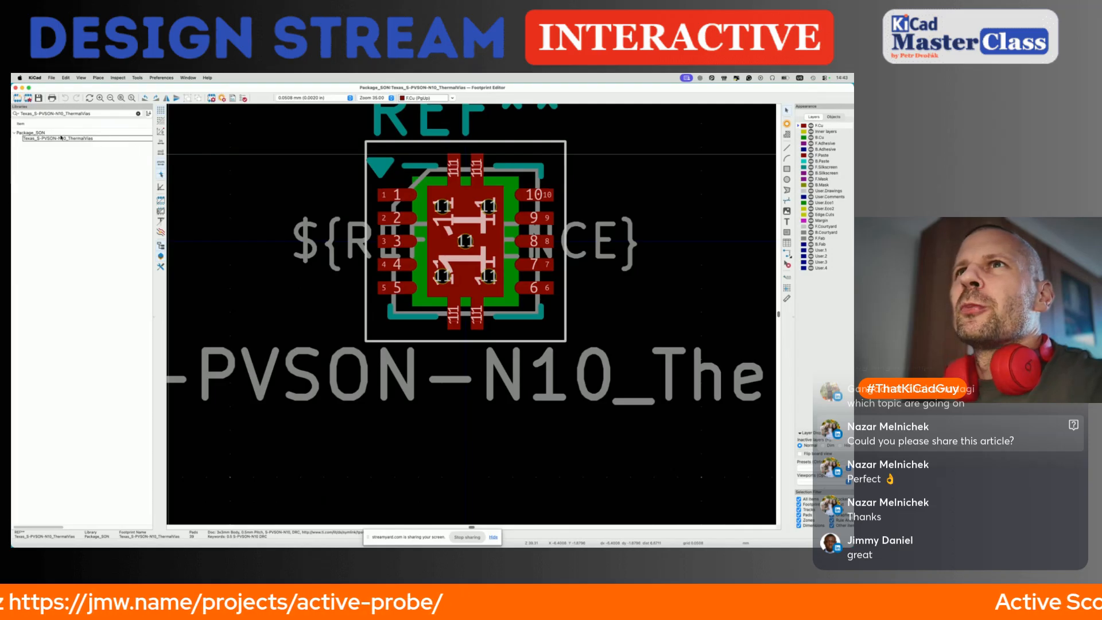
Step: Save a copy of the footprint Texas_S-PVSON-N10_ThermalVias in the daymoon library under the same name and load that copy
{"action": "left_click", "coordinate": [215, 98]}
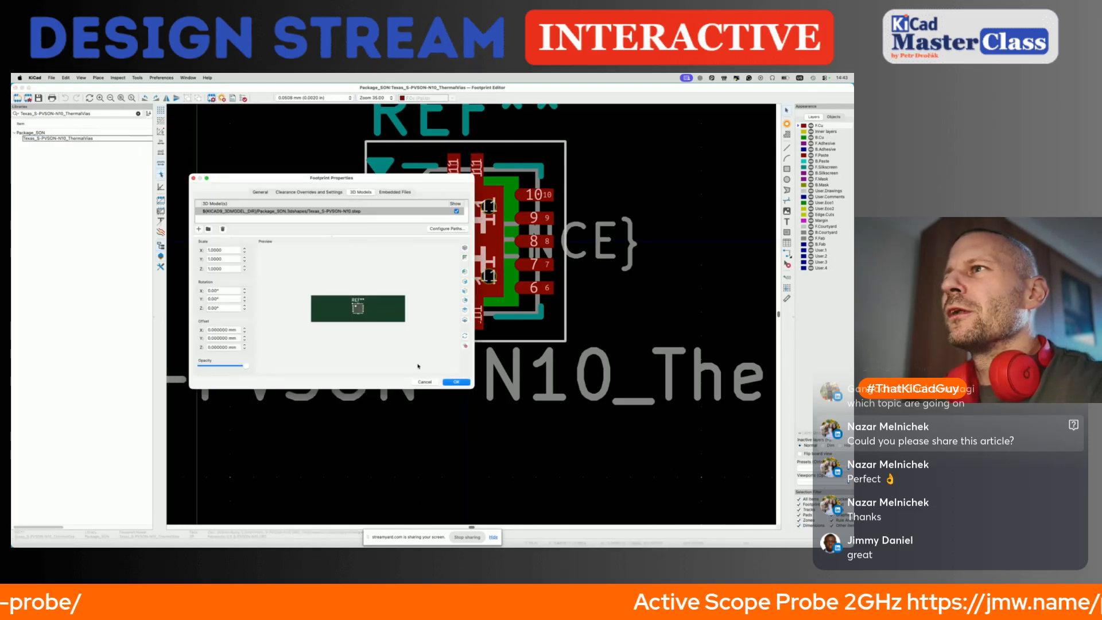
{"action": "left_click", "coordinate": [425, 383]}
{"action": "right_click", "coordinate": [90, 137]}
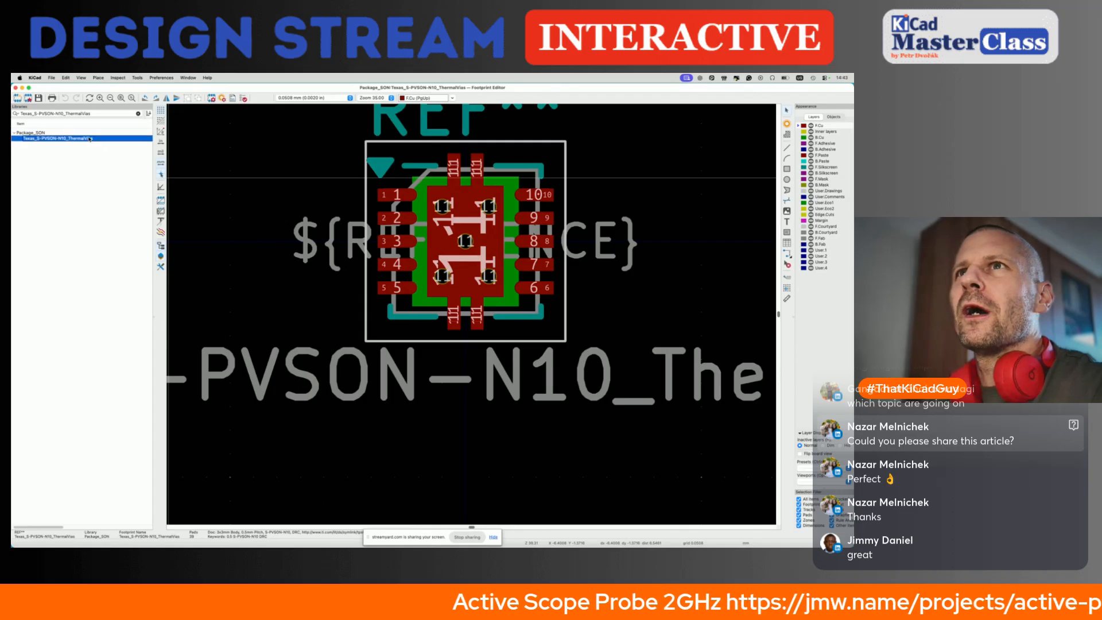
{"action": "left_click", "coordinate": [104, 168]}
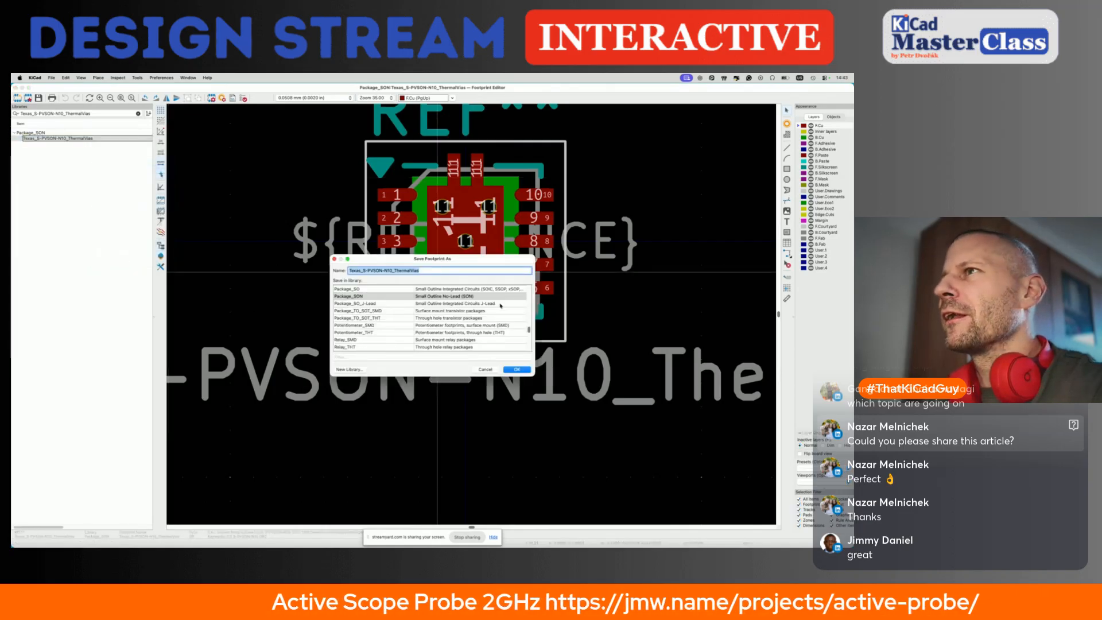
{"action": "left_click", "coordinate": [351, 289]}
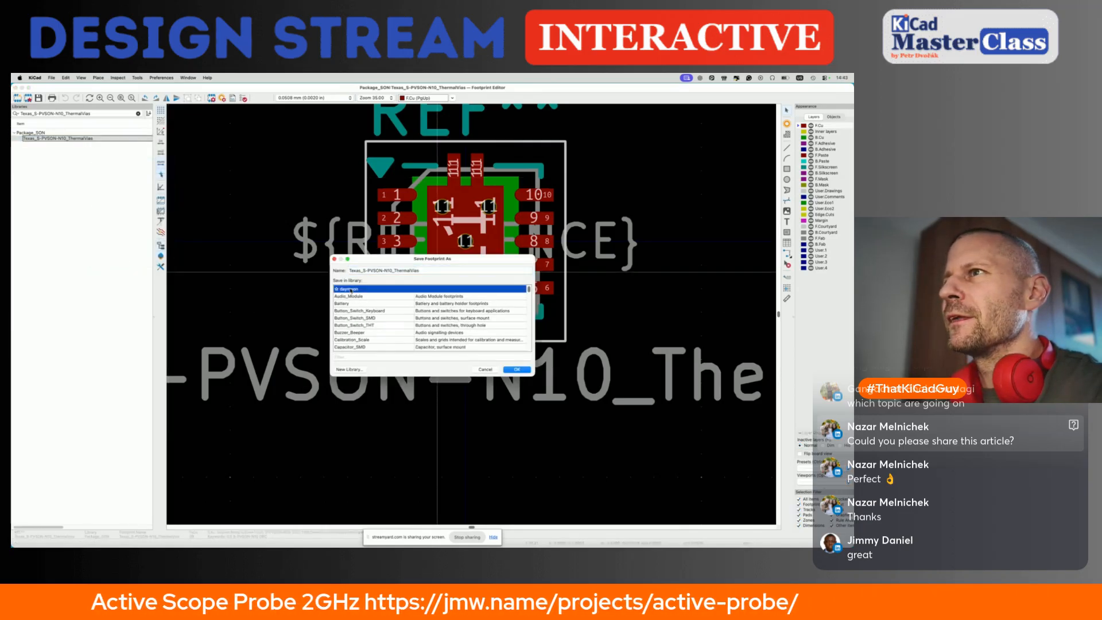
{"action": "left_click", "coordinate": [516, 370]}
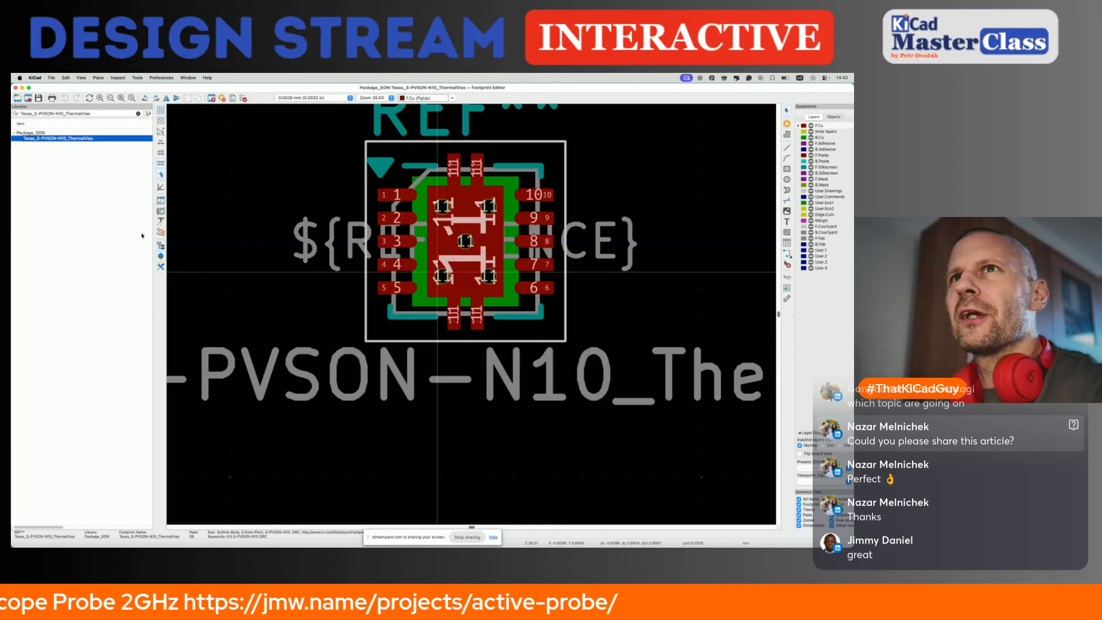
{"action": "double_click", "coordinate": [78, 139]}
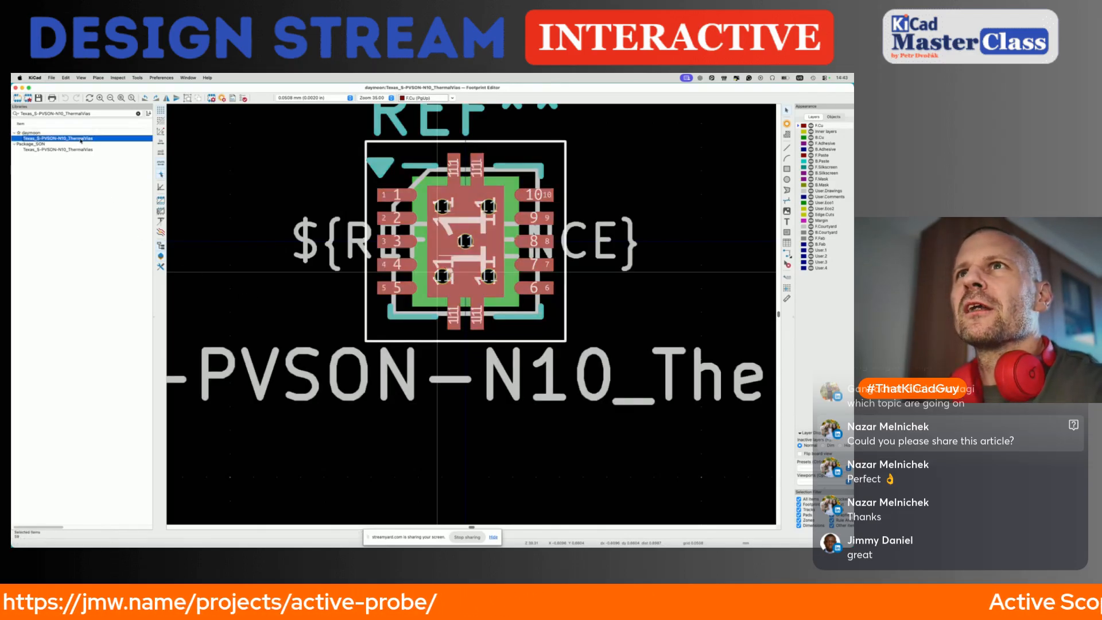
Step: Review the copied footprint's 3D model path and general properties, and accept them as they are
{"action": "left_click", "coordinate": [211, 99]}
{"action": "double_click", "coordinate": [374, 211]}
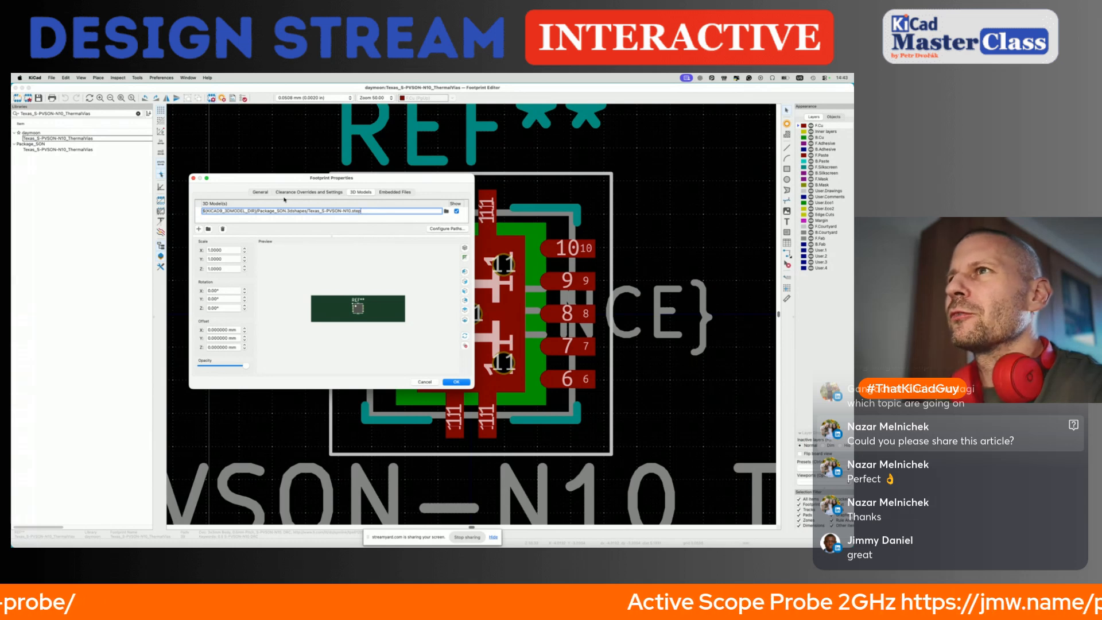
{"action": "left_click", "coordinate": [262, 193]}
{"action": "left_click", "coordinate": [455, 381]}
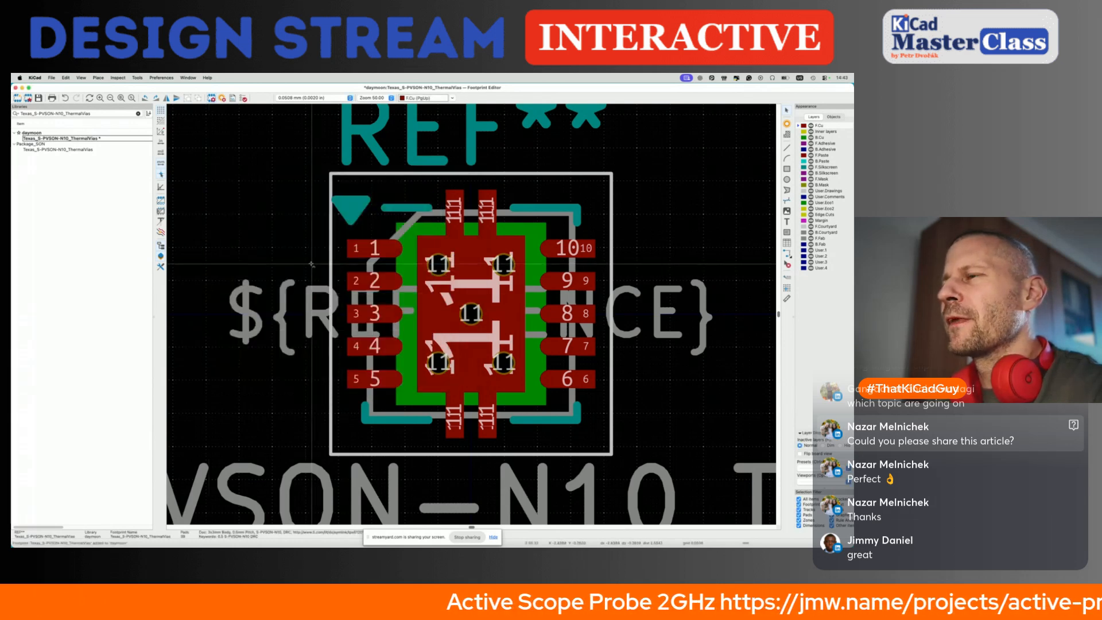
Step: Delete the four courtyard line segments surrounding the copied footprint
{"action": "left_click", "coordinate": [330, 238]}
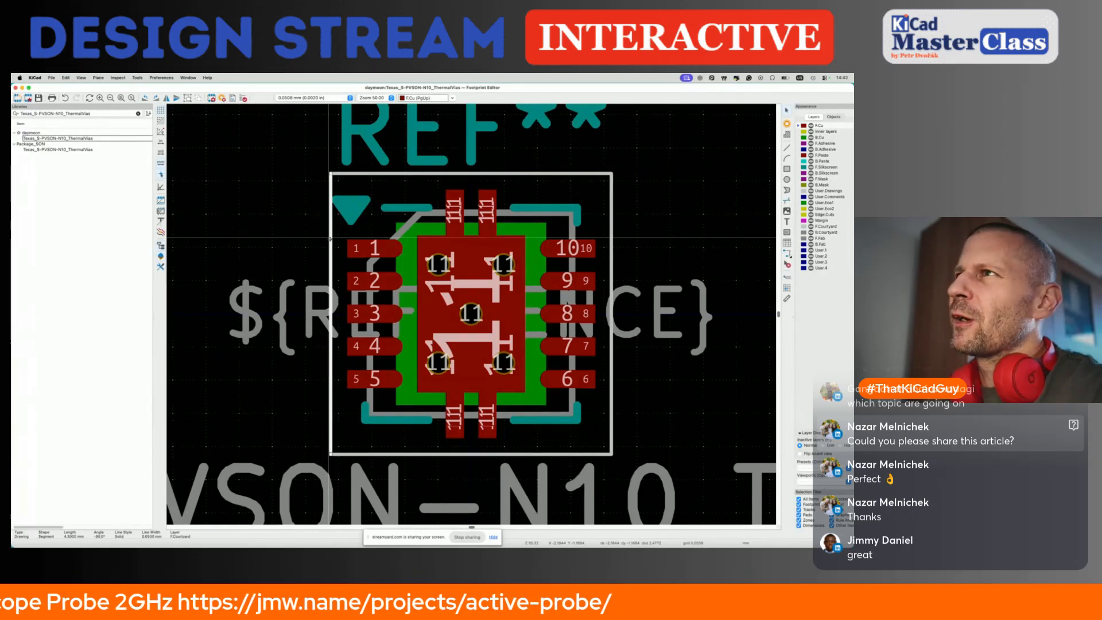
{"action": "key", "text": "Delete"}
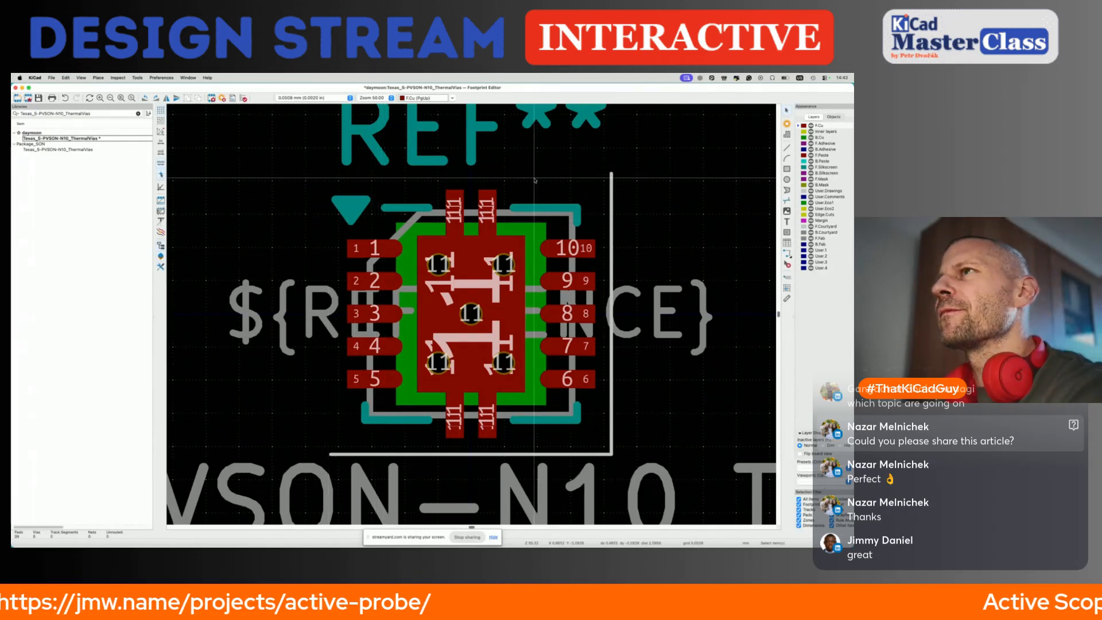
{"action": "left_click", "coordinate": [611, 194]}
{"action": "key", "text": "super+s"}
Step: Draw a new courtyard rectangle about 4.06 × 4.06 mm around the pads on F.Courtyard and save the footprint
{"action": "left_click", "coordinate": [826, 227]}
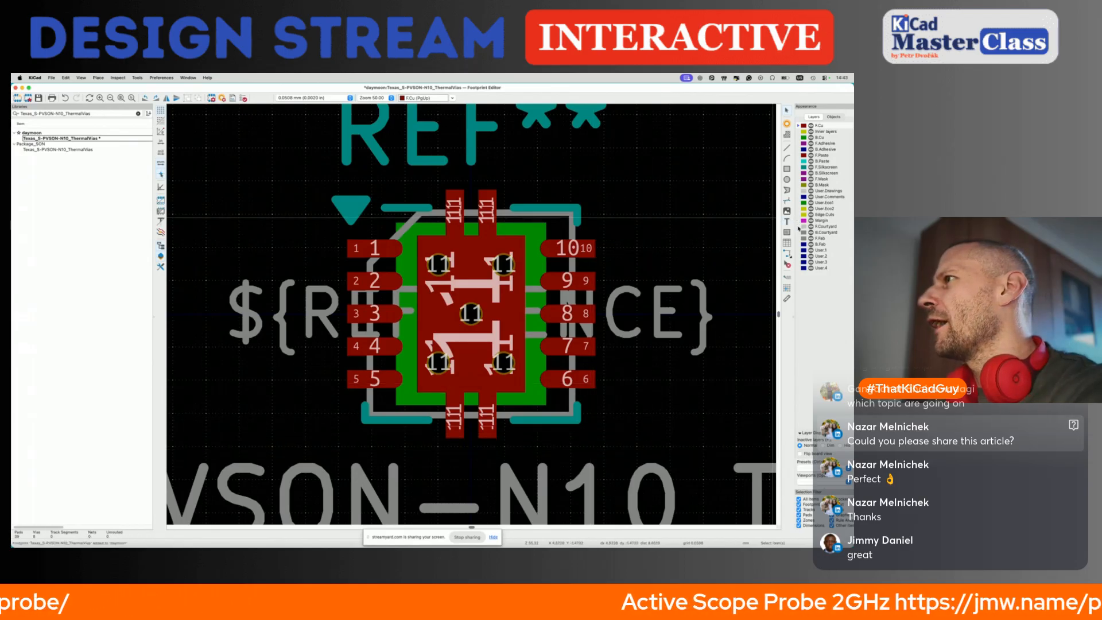
{"action": "left_click", "coordinate": [787, 169]}
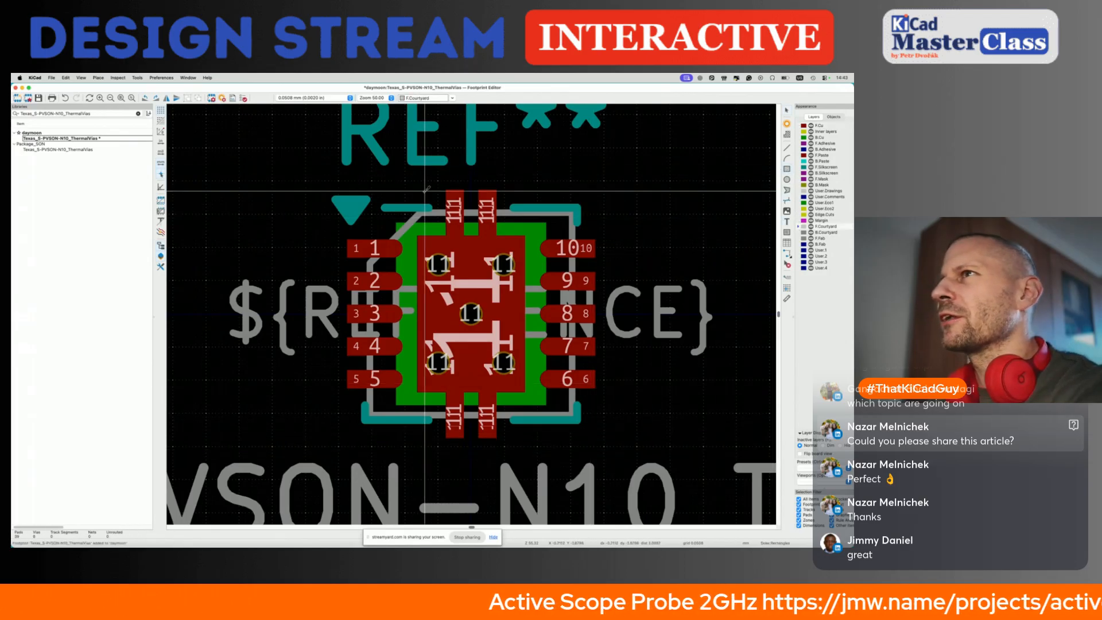
{"action": "left_click", "coordinate": [339, 184]}
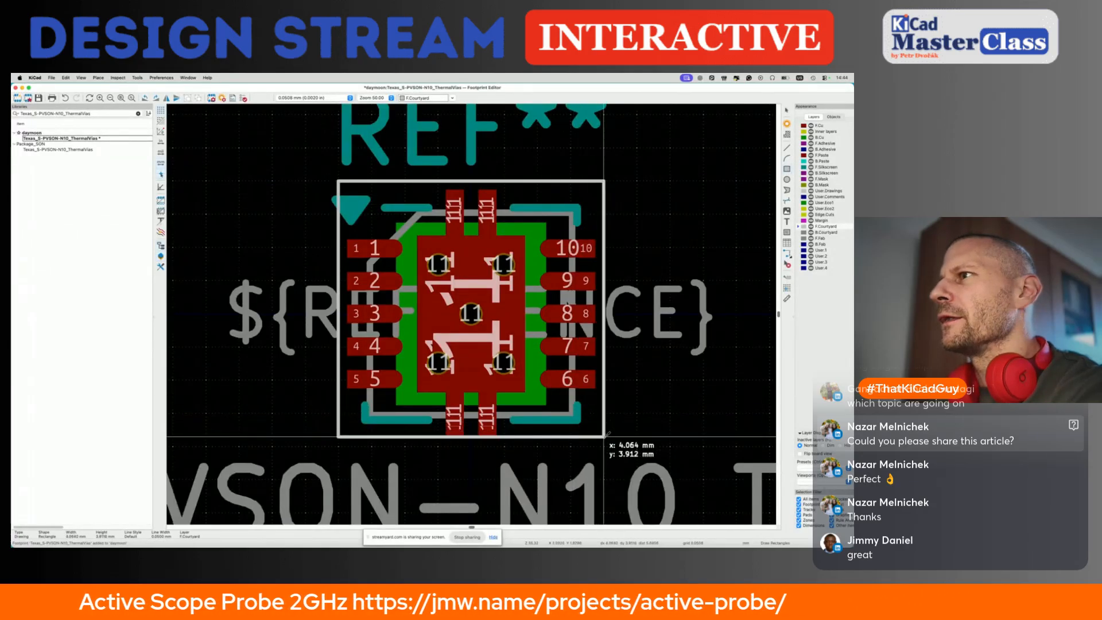
{"action": "left_click", "coordinate": [604, 446]}
{"action": "key", "text": "Escape"}
{"action": "key", "text": "super+s"}
{"action": "scroll", "coordinate": [499, 385], "scroll_direction": "down", "scroll_amount": 4}
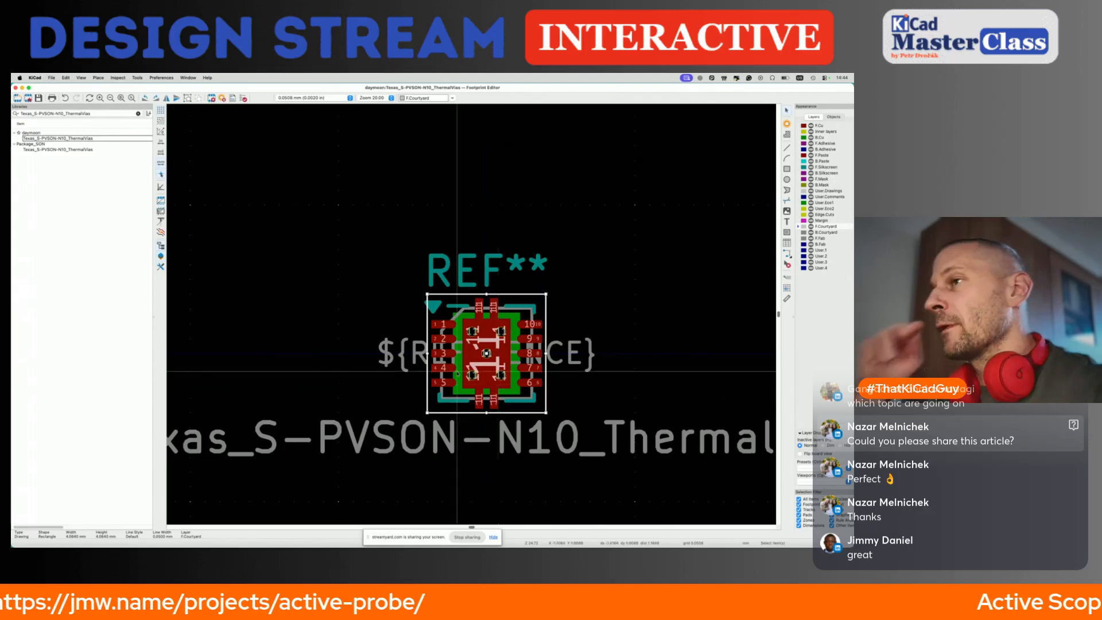
Step: Close the Footprint Editor and set the TPS7A39 symbol's footprint to daymoon:Texas_S-PVSON-N10_ThermalVias in the Symbol Editor
{"action": "left_click", "coordinate": [15, 88]}
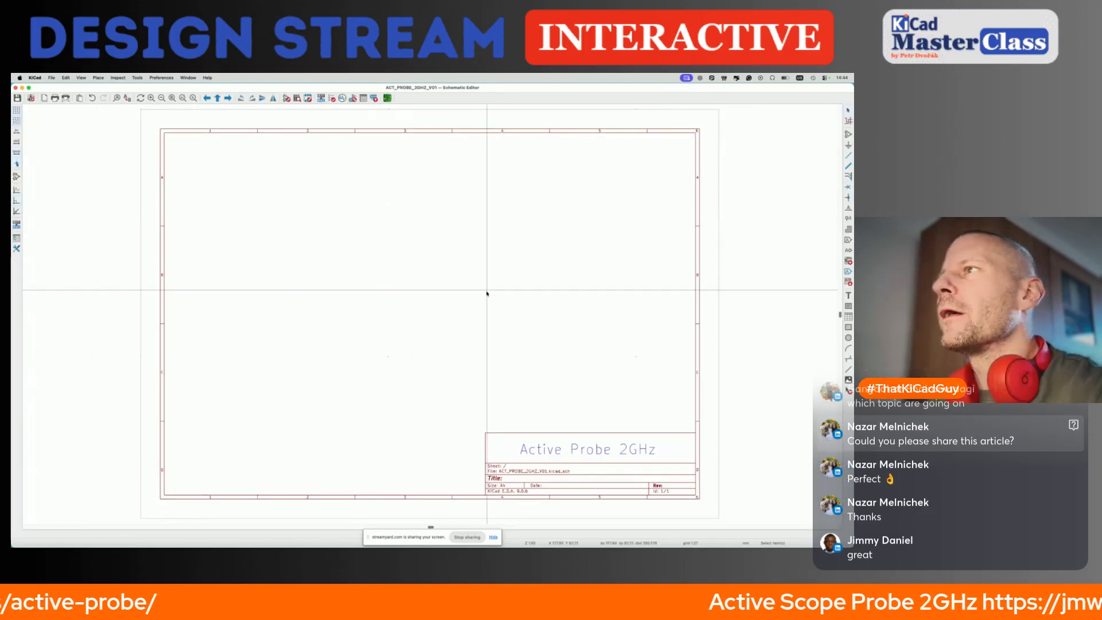
{"action": "left_click", "coordinate": [286, 99]}
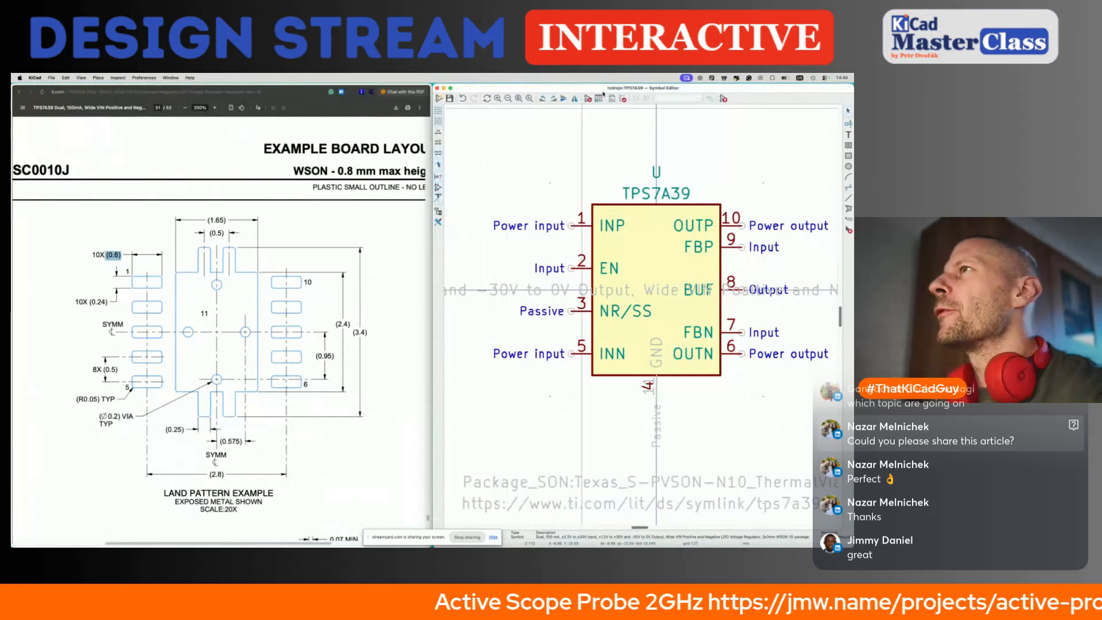
{"action": "left_click", "coordinate": [588, 98]}
{"action": "left_click", "coordinate": [535, 211]}
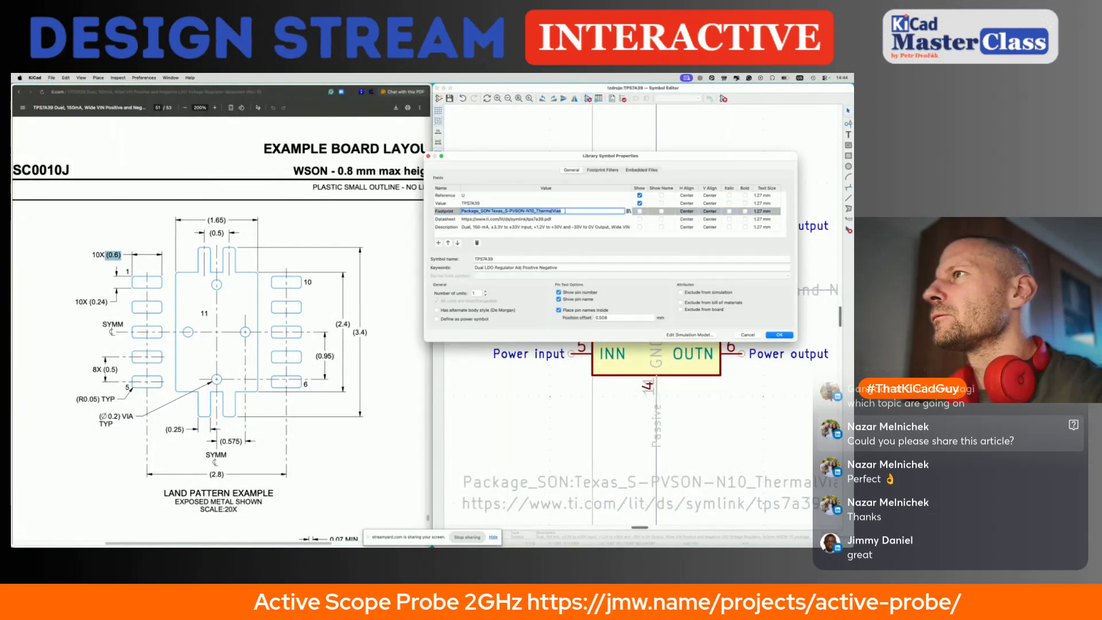
{"action": "key", "text": "shift+super+Left"}
{"action": "type", "text": "daymoon"}
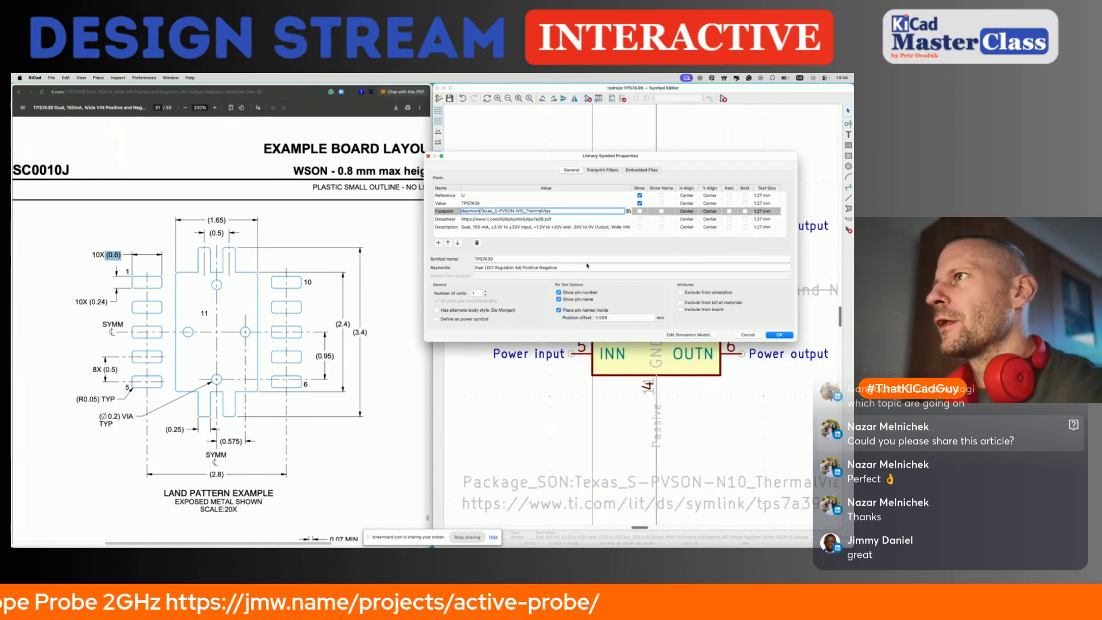
{"action": "left_click", "coordinate": [628, 211]}
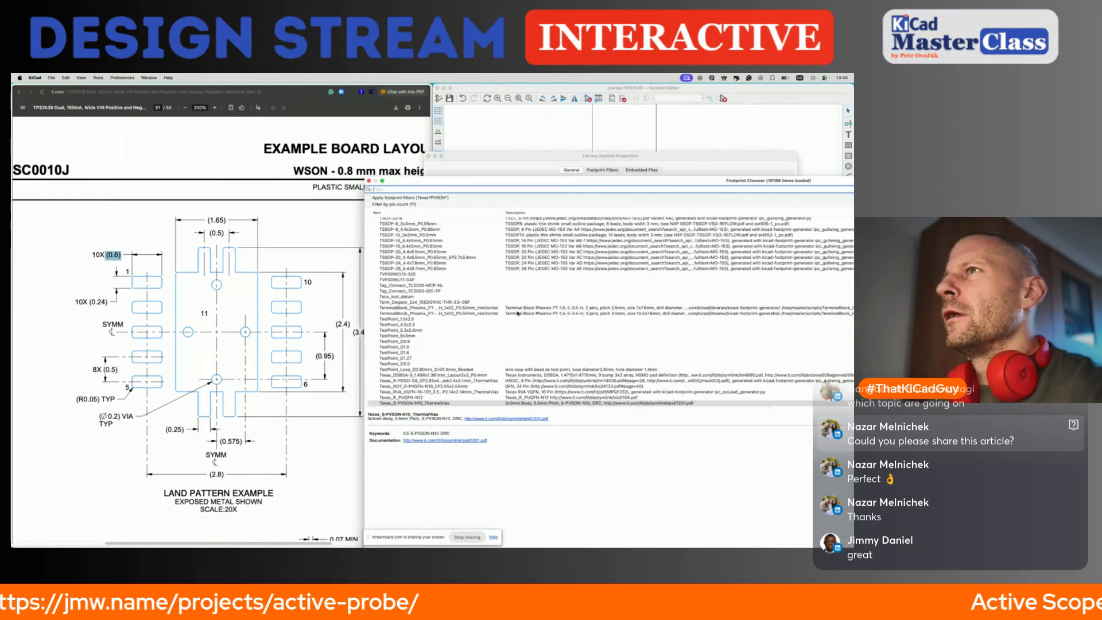
{"action": "left_click", "coordinate": [445, 403]}
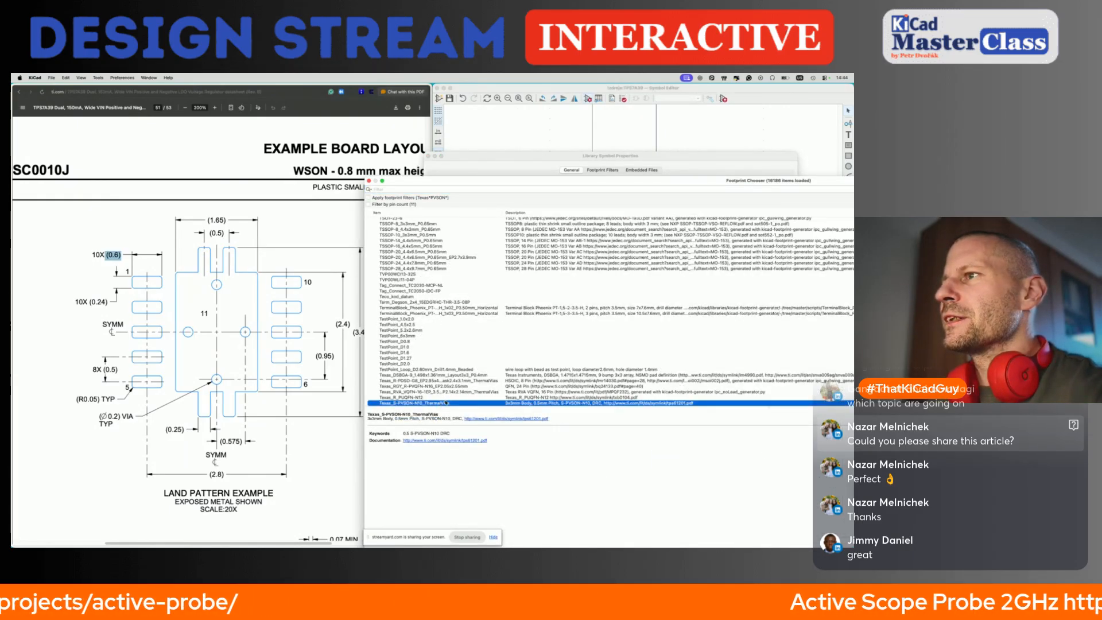
{"action": "double_click", "coordinate": [446, 404]}
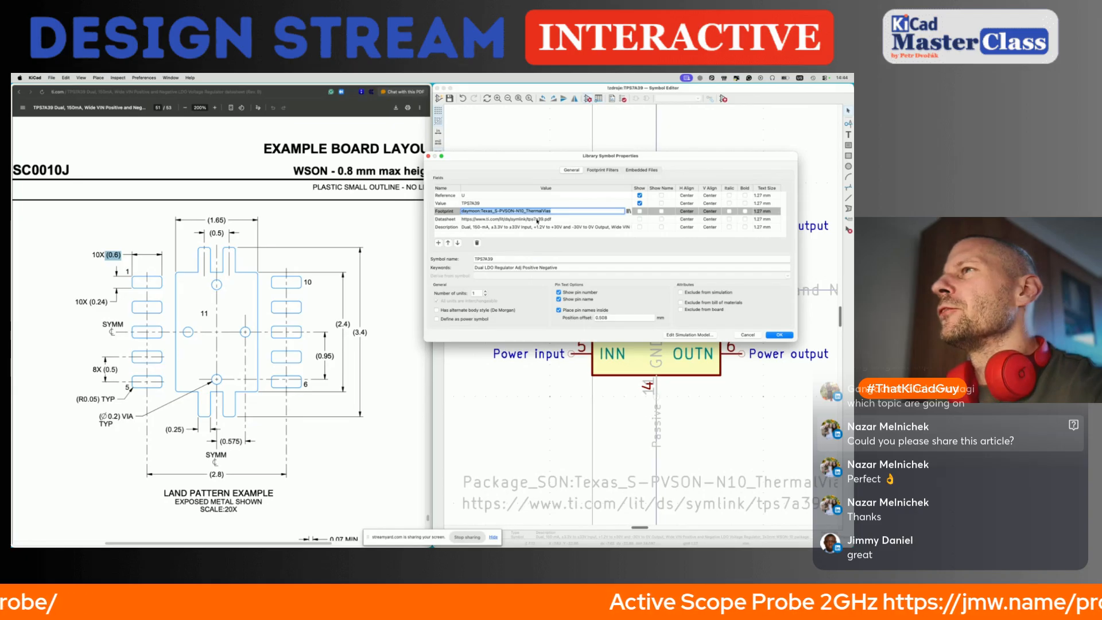
{"action": "left_click", "coordinate": [524, 220]}
{"action": "left_click", "coordinate": [135, 92]}
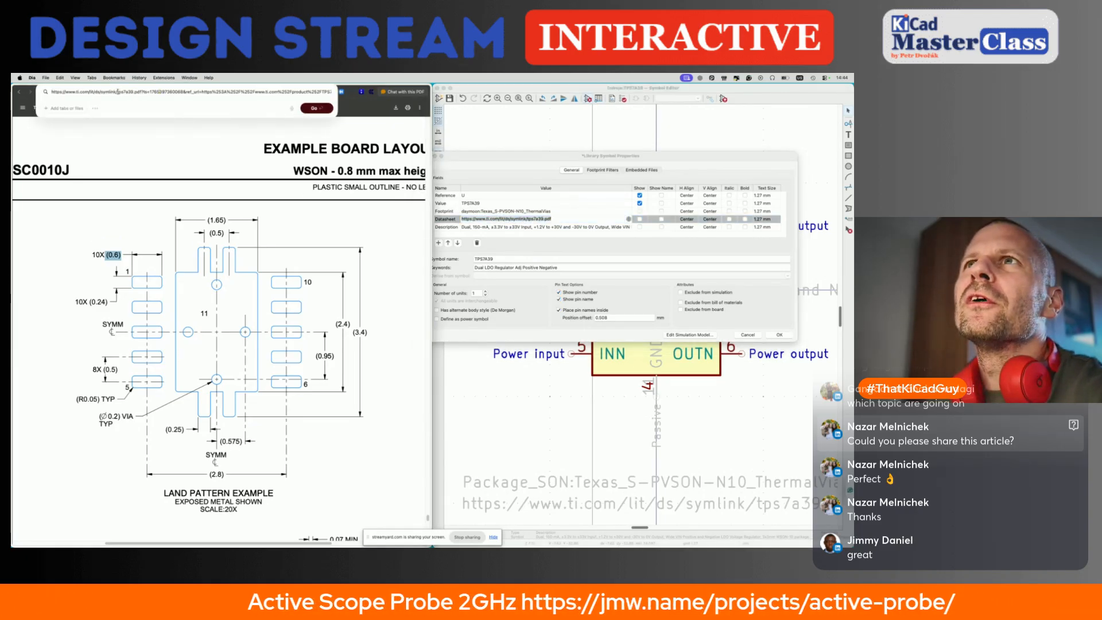
{"action": "key", "text": "shift+super+Left"}
{"action": "key", "text": "super+c"}
{"action": "left_click", "coordinate": [564, 218]}
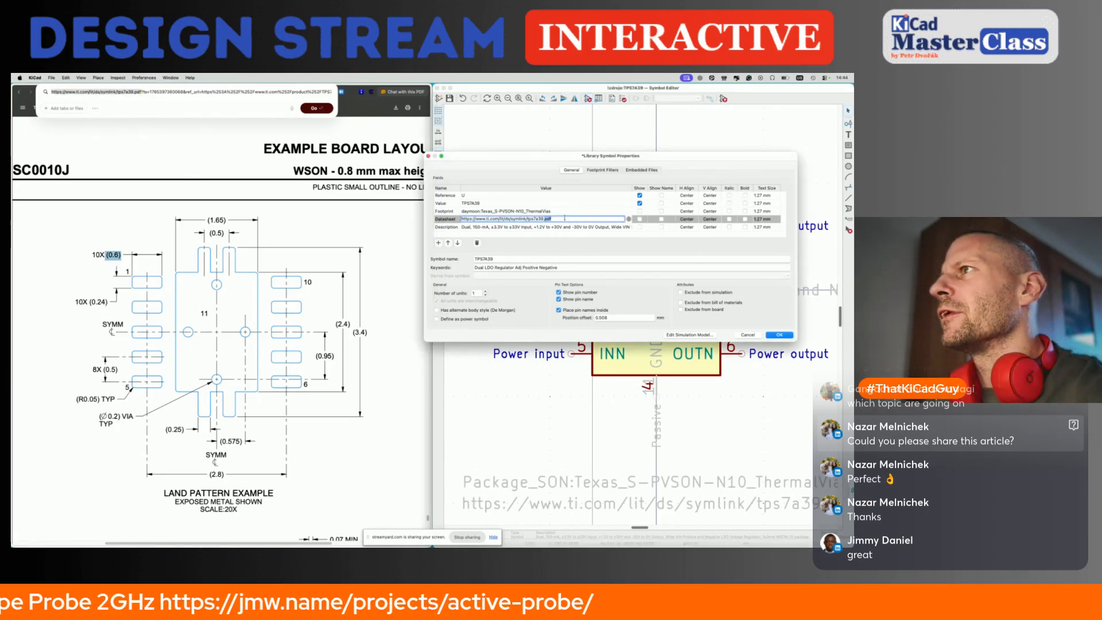
{"action": "key", "text": "super+a"}
{"action": "key", "text": "super+v"}
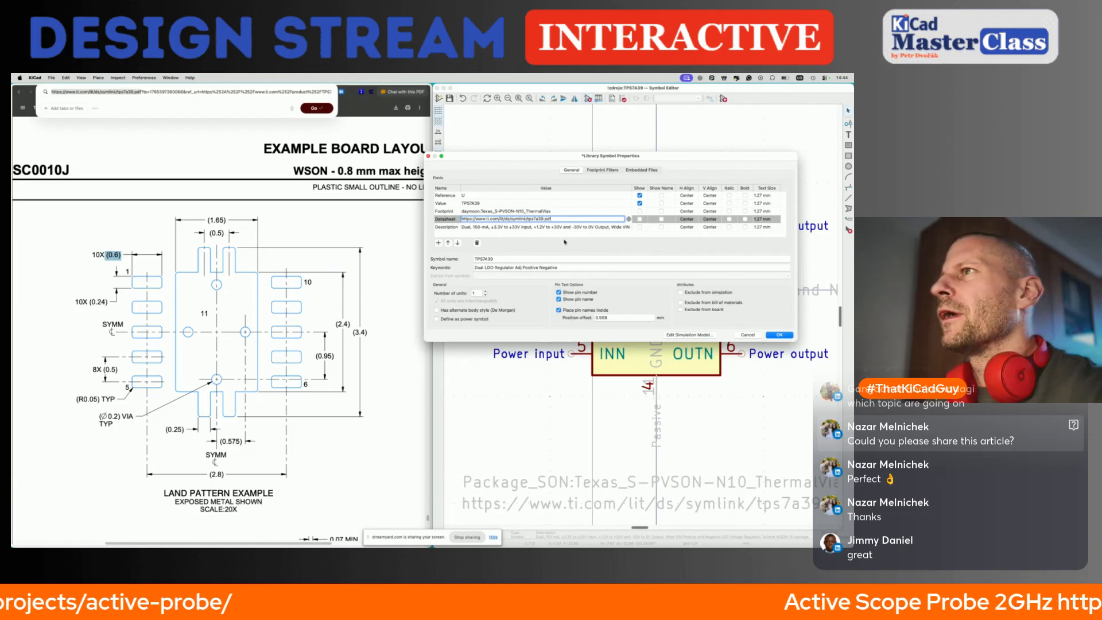
Step: Shorten the regulator wording in the symbol's description to "VIN Pos and Neg LDO"
{"action": "left_click", "coordinate": [476, 228]}
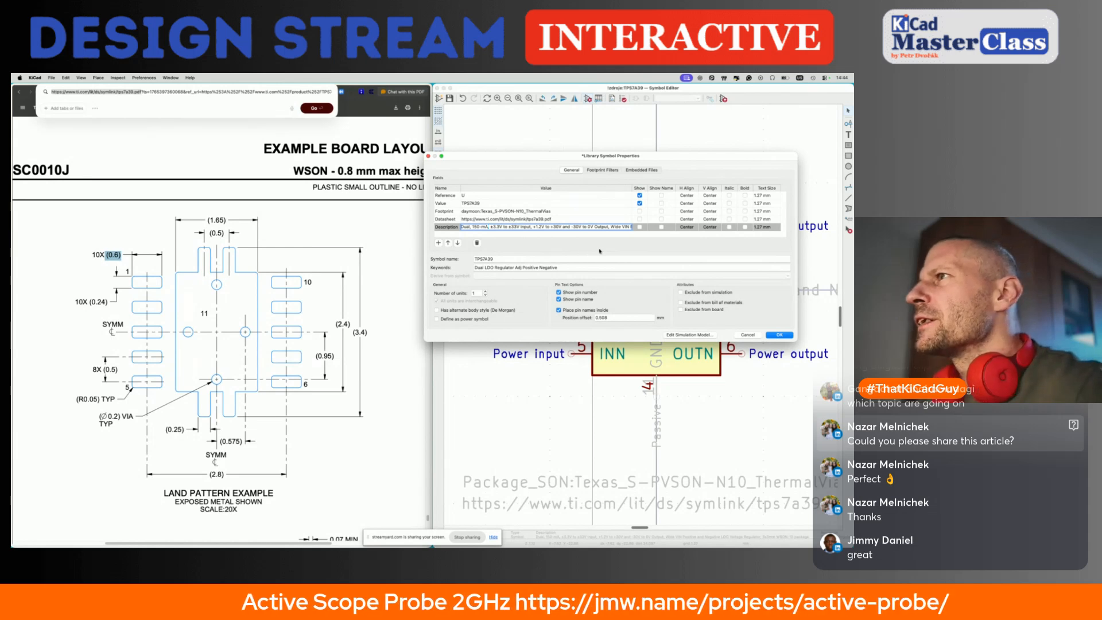
{"action": "scroll", "coordinate": [600, 227], "scroll_direction": "right", "scroll_amount": 5}
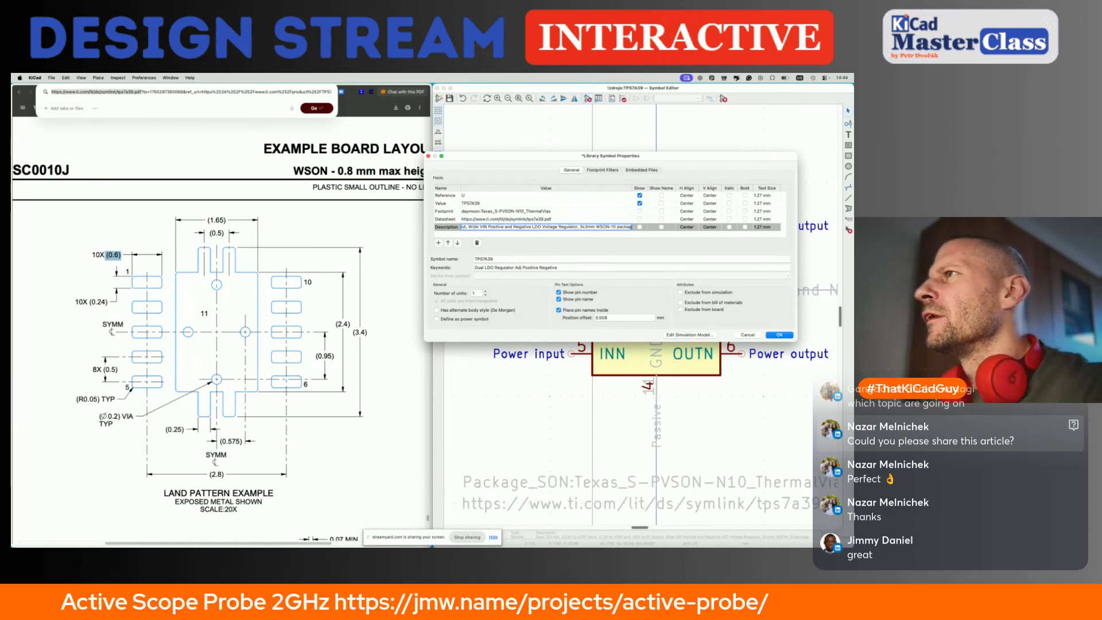
{"action": "scroll", "coordinate": [616, 226], "scroll_direction": "left", "scroll_amount": 1}
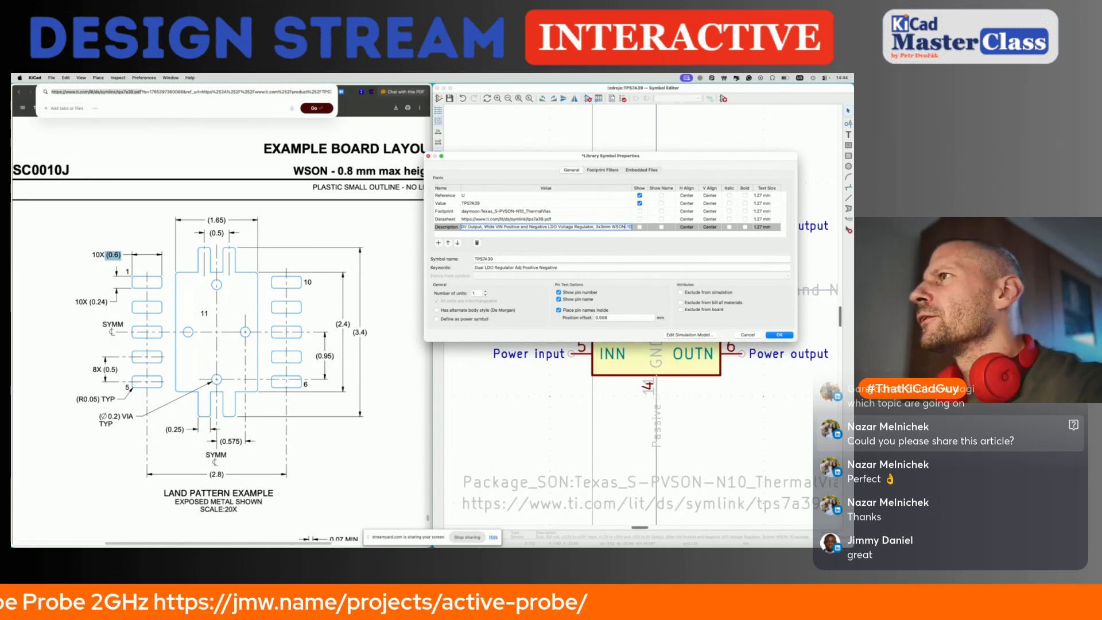
{"action": "scroll", "coordinate": [609, 227], "scroll_direction": "left", "scroll_amount": 3}
{"action": "scroll", "coordinate": [596, 227], "scroll_direction": "left", "scroll_amount": 3}
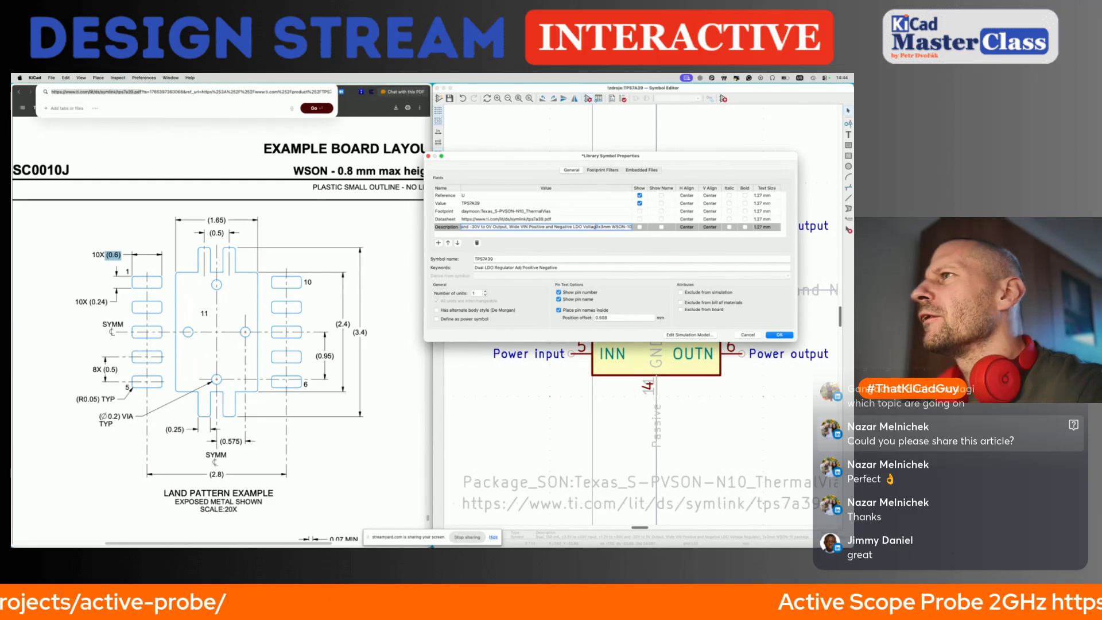
{"action": "scroll", "coordinate": [585, 227], "scroll_direction": "left", "scroll_amount": 2}
{"action": "scroll", "coordinate": [574, 227], "scroll_direction": "left", "scroll_amount": 3}
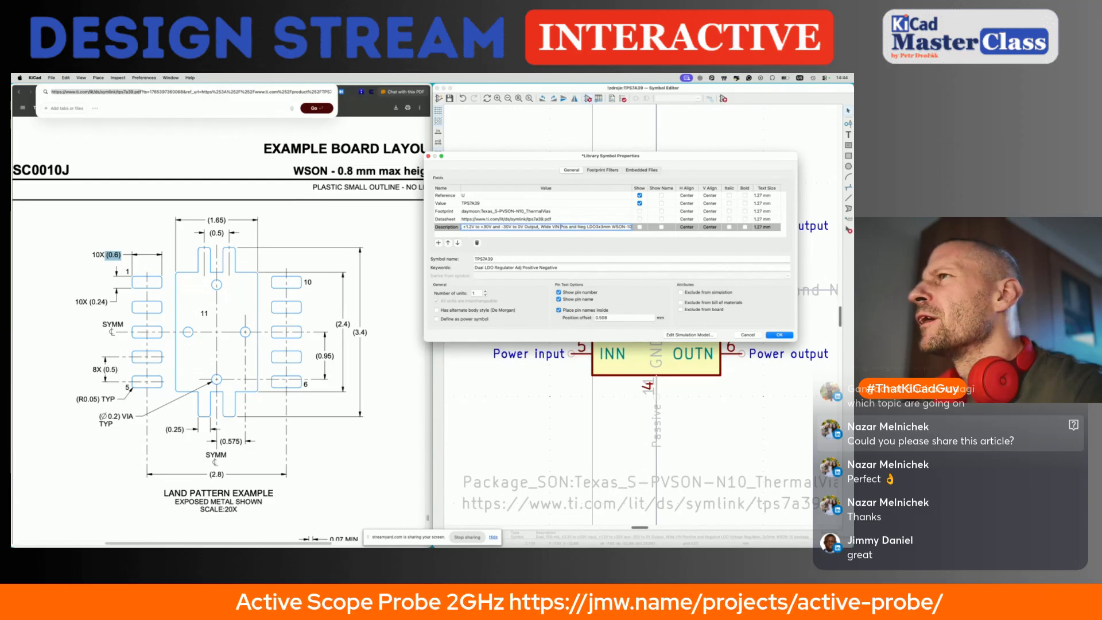
{"action": "scroll", "coordinate": [554, 226], "scroll_direction": "left", "scroll_amount": 2}
{"action": "scroll", "coordinate": [552, 227], "scroll_direction": "left", "scroll_amount": 2}
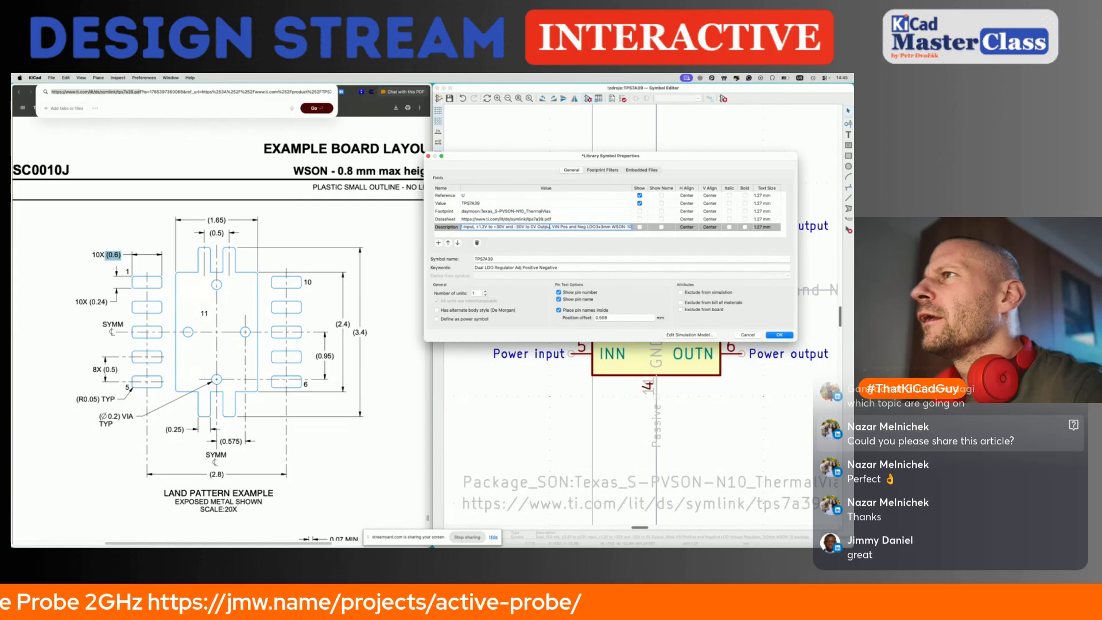
Step: Abbreviate the voltage ranges in the symbol's description to end in "0Vout", "+30Vout" and "±33Vin"
{"action": "type", "text": "ut"}
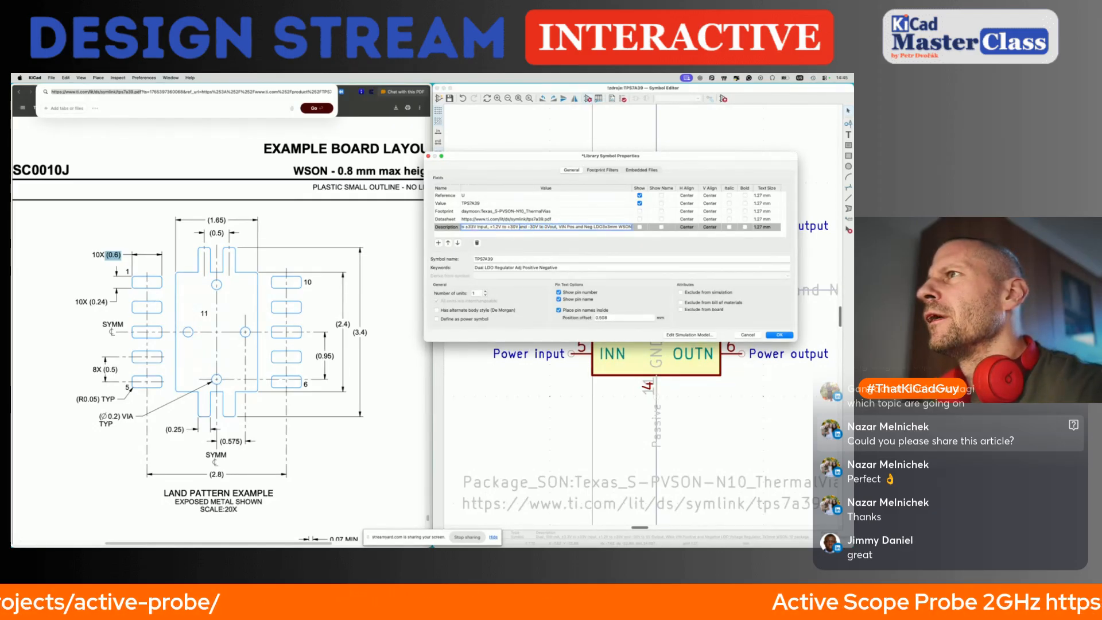
{"action": "type", "text": "out"}
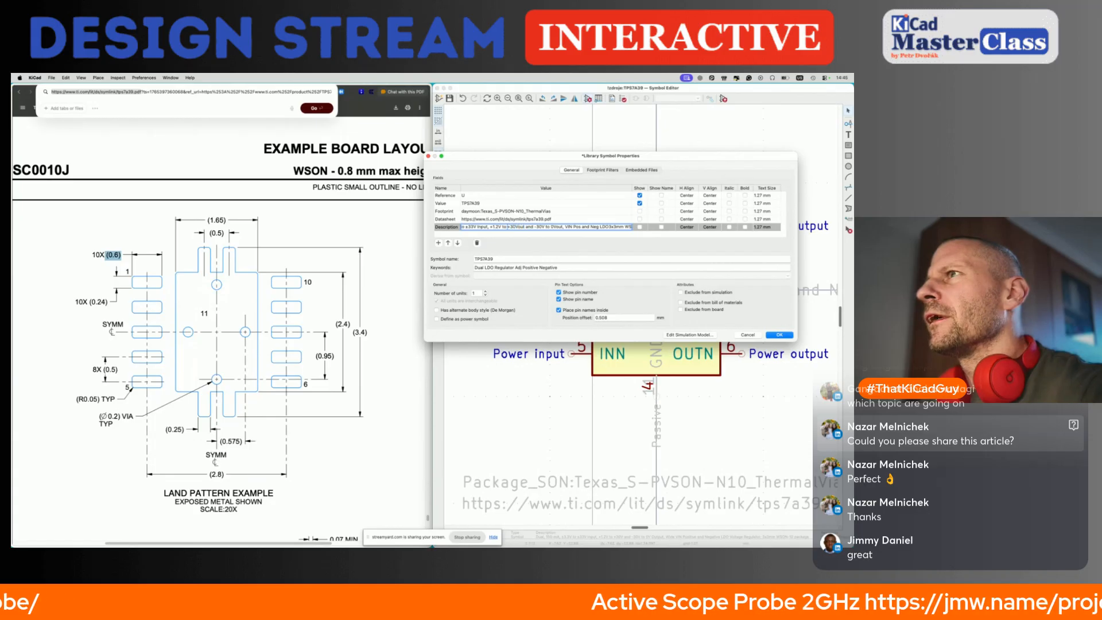
{"action": "key", "text": "BackSpace"}
{"action": "key", "text": "BackSpace"}
{"action": "key", "text": "BackSpace"}
{"action": "key", "text": "BackSpace"}
{"action": "key", "text": "BackSpace"}
{"action": "key", "text": "BackSpace"}
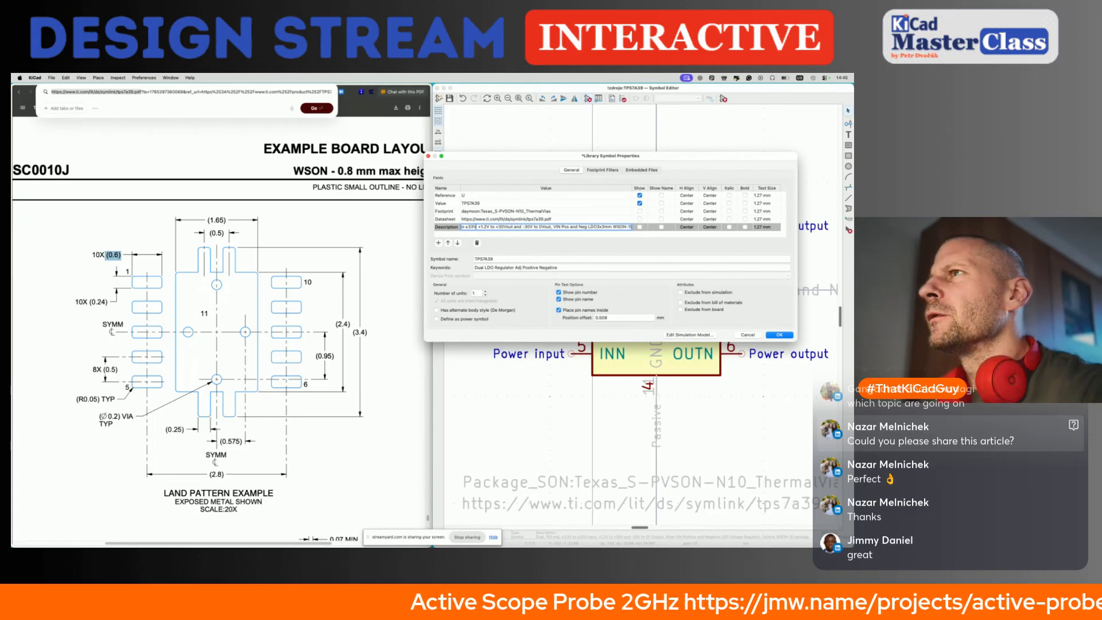
{"action": "type", "text": "in"}
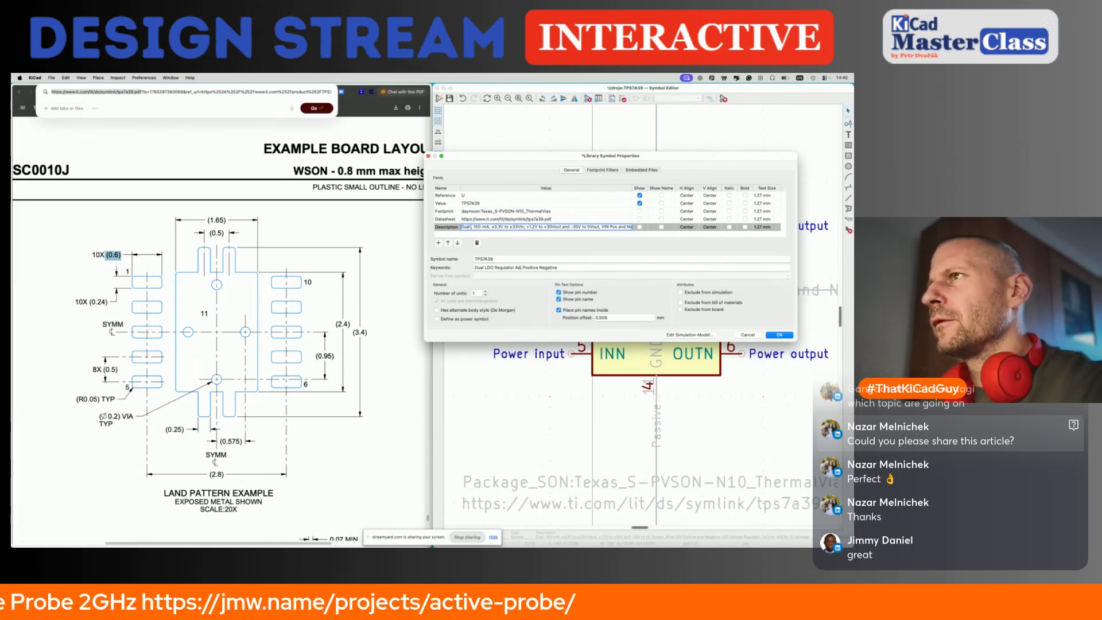
Step: Start the symbol's description with "LDO, Dual," and write the current rating without a space as "150mA"
{"action": "type", "text": " LDO,"}
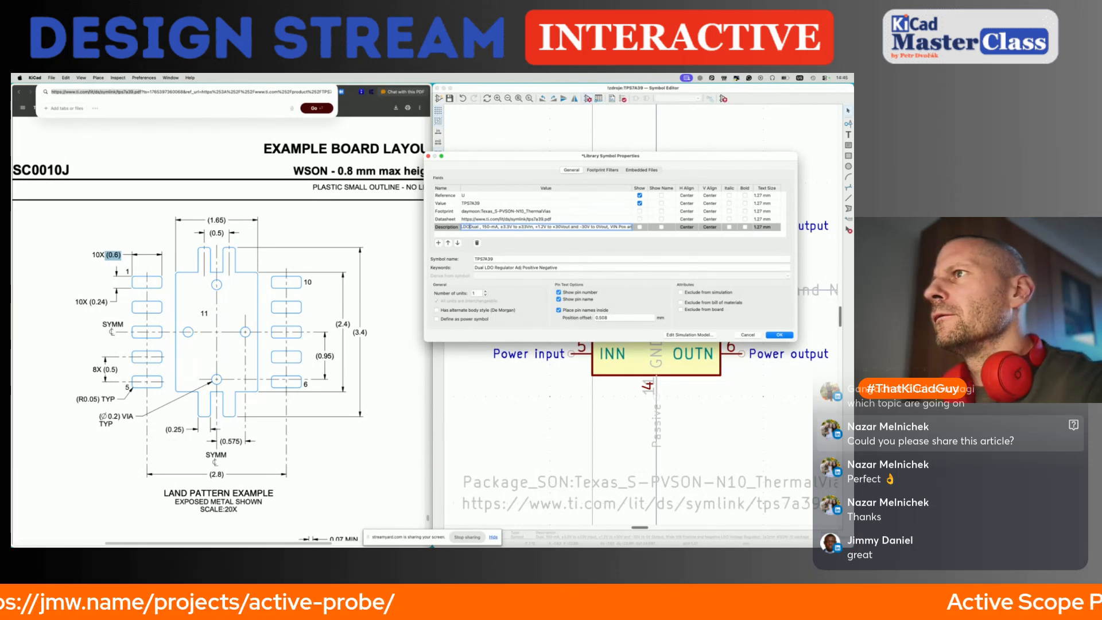
{"action": "key", "text": "BackSpace"}
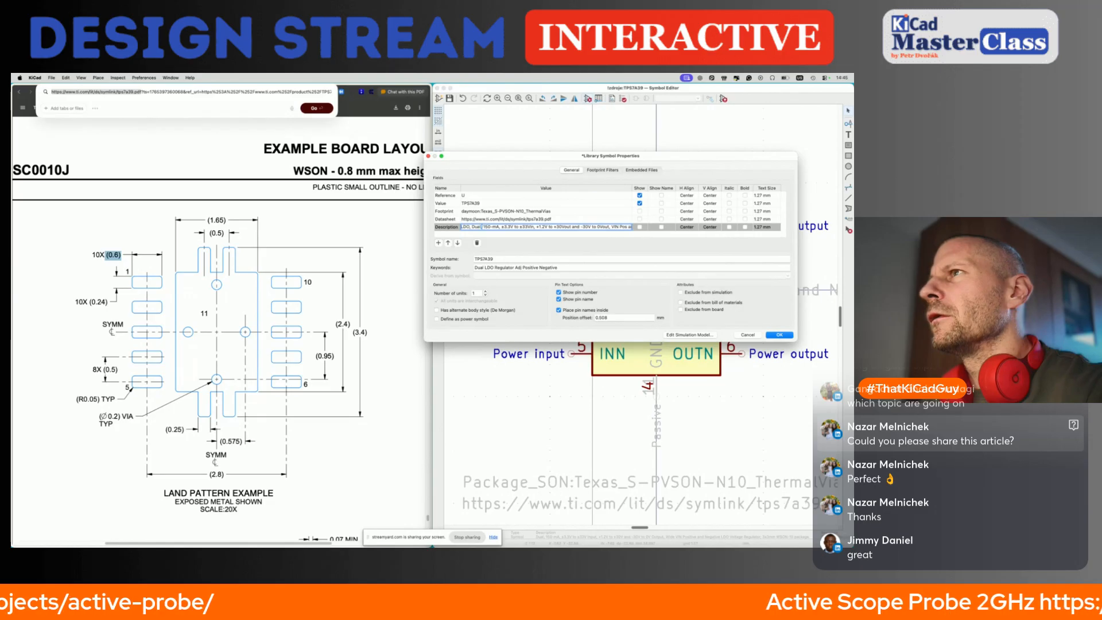
{"action": "key", "text": "BackSpace"}
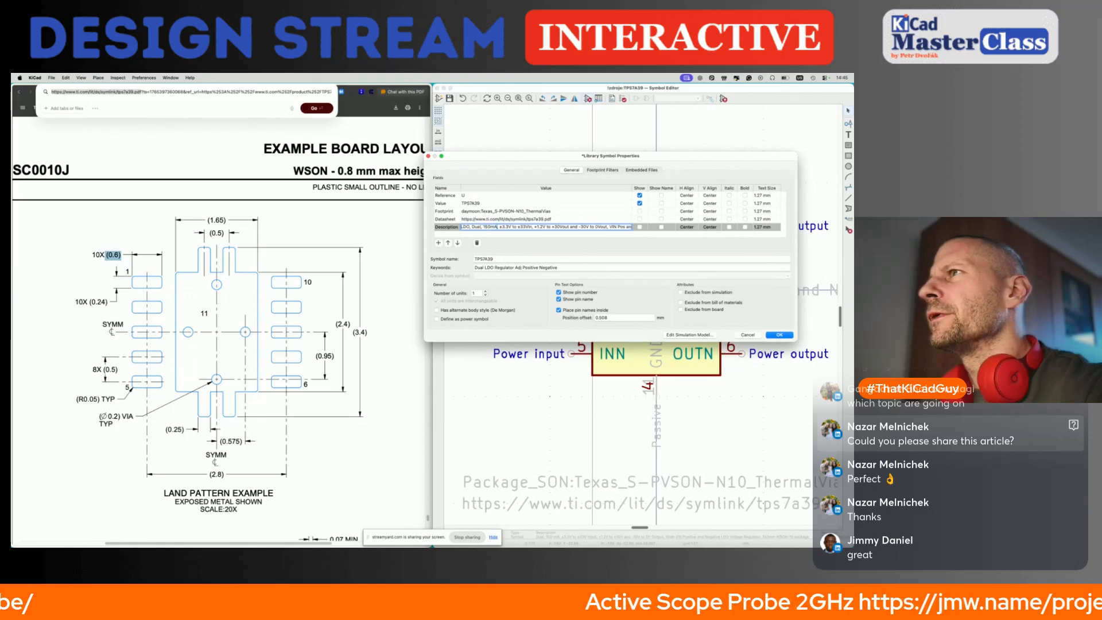
{"action": "key", "text": "Right"}
{"action": "key", "text": "Right"}
{"action": "key", "text": "Right"}
{"action": "key", "text": "Right"}
{"action": "key", "text": "Right"}
{"action": "key", "text": "Right"}
{"action": "key", "text": "Right"}
{"action": "key", "text": "Right"}
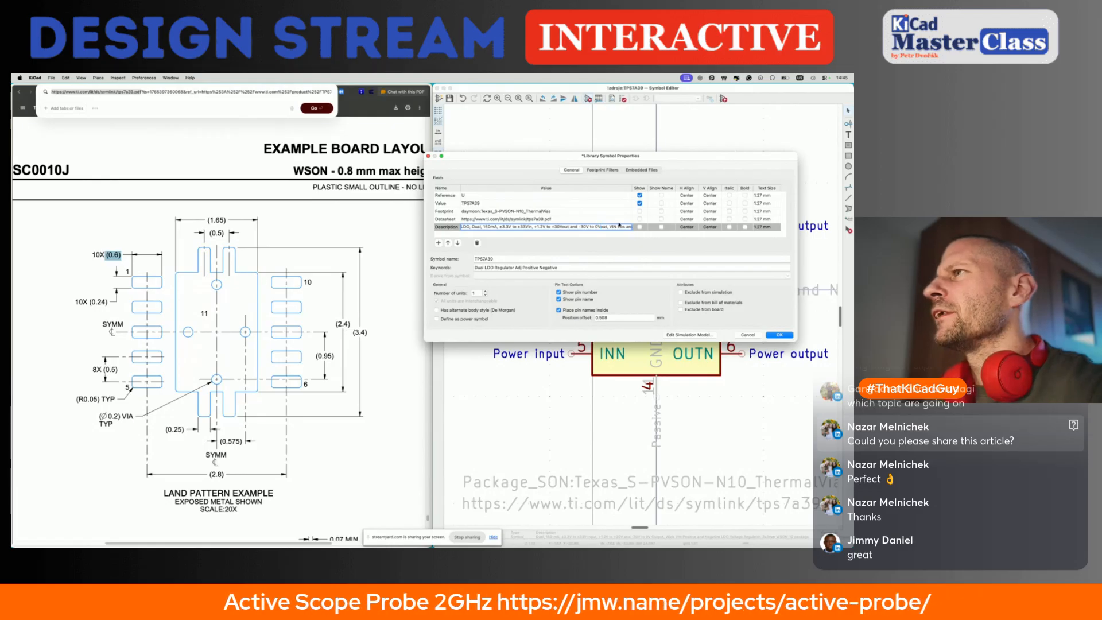
Step: Delete "VIN Pos and Neg LDO" from the description so that "3x3mm WSON-10" directly follows the output voltage range
{"action": "key", "text": "super+Right"}
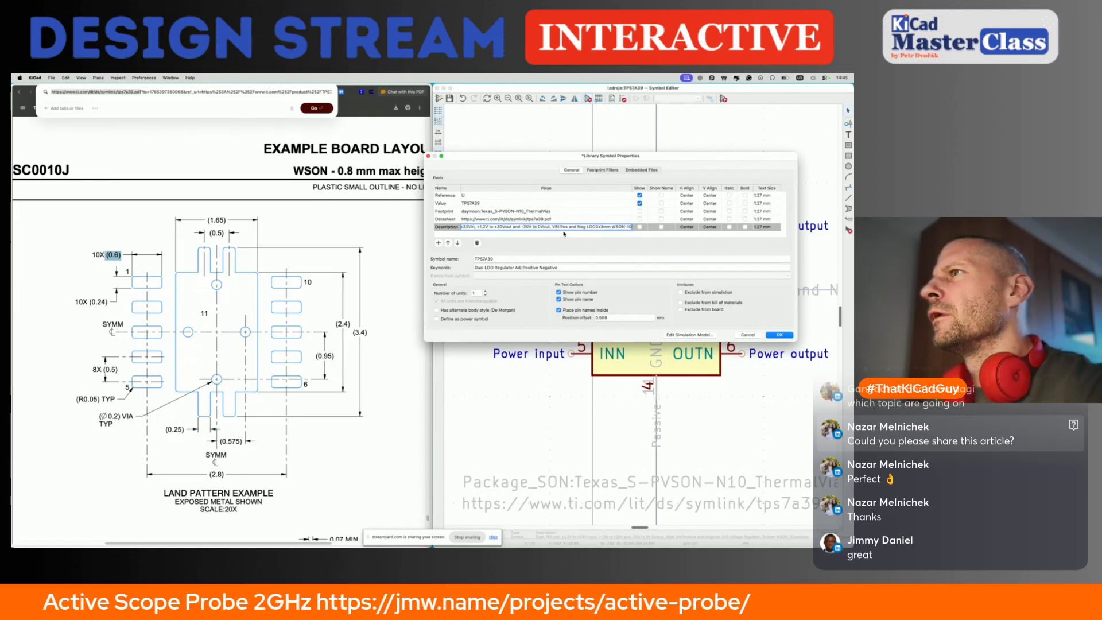
{"action": "left_click", "coordinate": [600, 226]}
{"action": "key", "text": "BackSpace"}
{"action": "key", "text": "BackSpace"}
{"action": "key", "text": "BackSpace"}
{"action": "key", "text": "BackSpace"}
{"action": "key", "text": "BackSpace"}
{"action": "key", "text": "BackSpace"}
{"action": "key", "text": "BackSpace"}
{"action": "key", "text": "BackSpace"}
{"action": "key", "text": "BackSpace"}
{"action": "key", "text": "BackSpace"}
{"action": "key", "text": "BackSpace"}
{"action": "key", "text": "BackSpace"}
{"action": "key", "text": "BackSpace"}
{"action": "key", "text": "BackSpace"}
{"action": "key", "text": "BackSpace"}
{"action": "key", "text": "BackSpace"}
{"action": "key", "text": "BackSpace"}
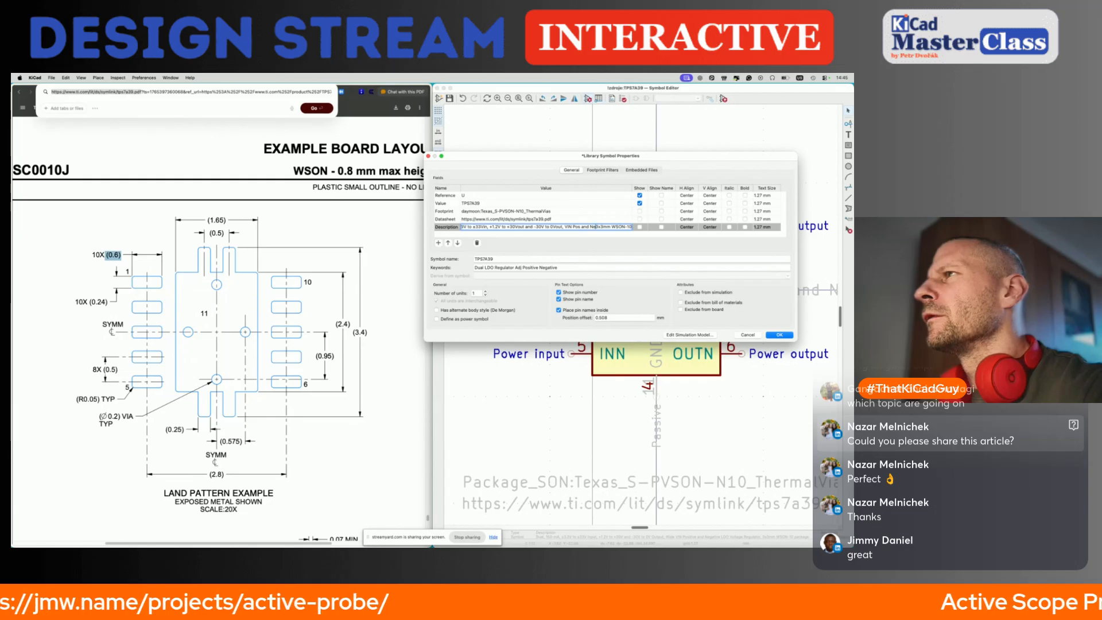
{"action": "key", "text": "BackSpace"}
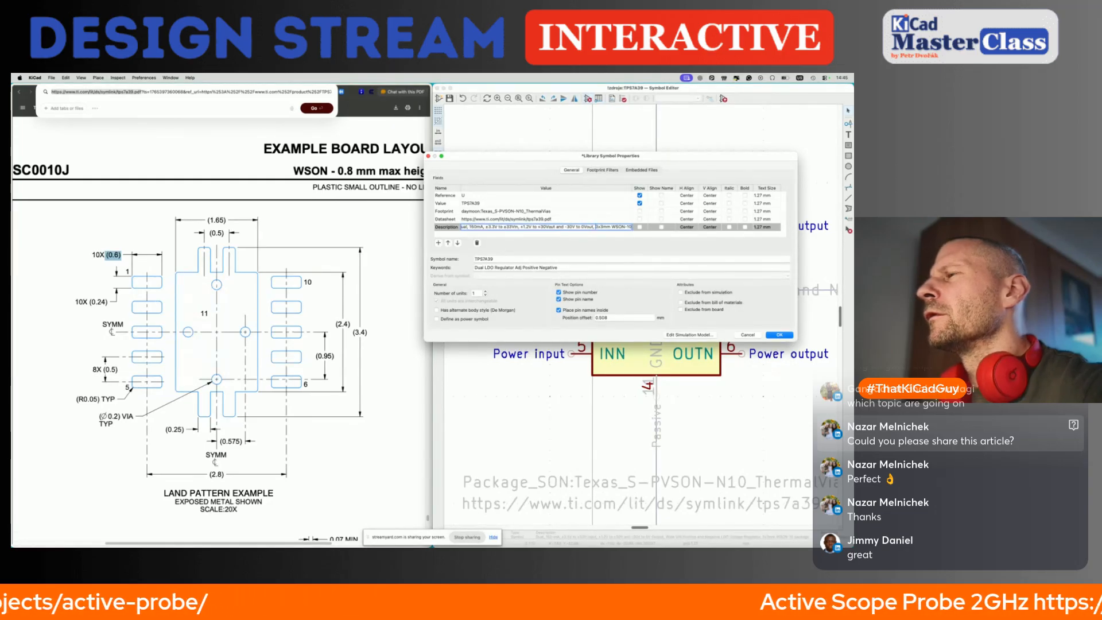
Step: Add a symbol field named MOC, leave its value empty, and switch to the TPS7A39 datasheet in the browser
{"action": "left_click", "coordinate": [438, 243]}
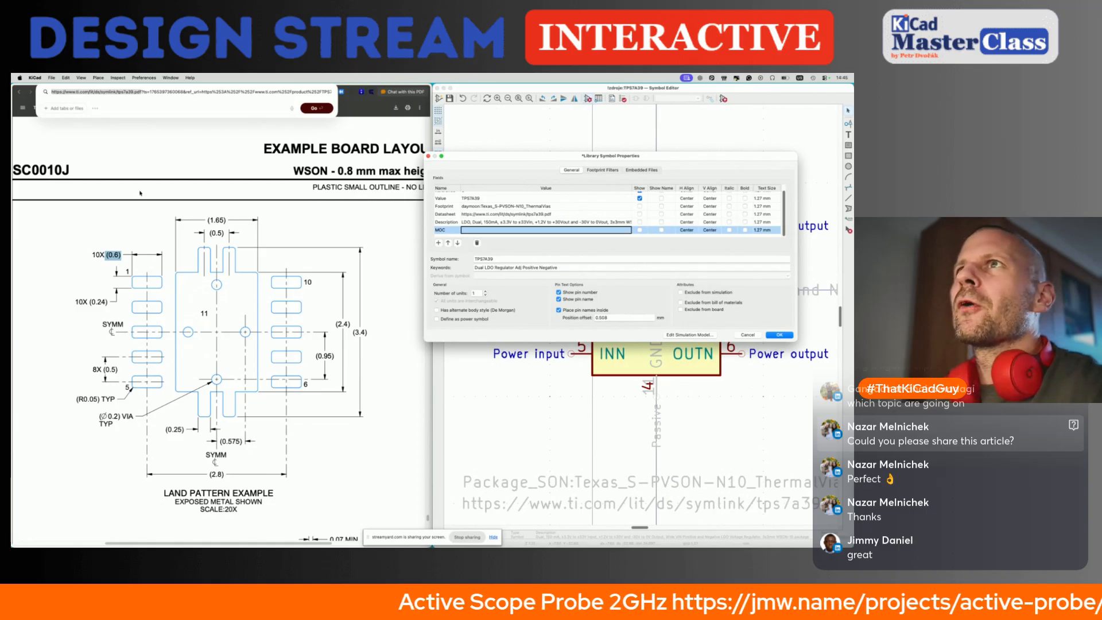
{"action": "left_click", "coordinate": [139, 148]}
{"action": "left_click", "coordinate": [198, 160]}
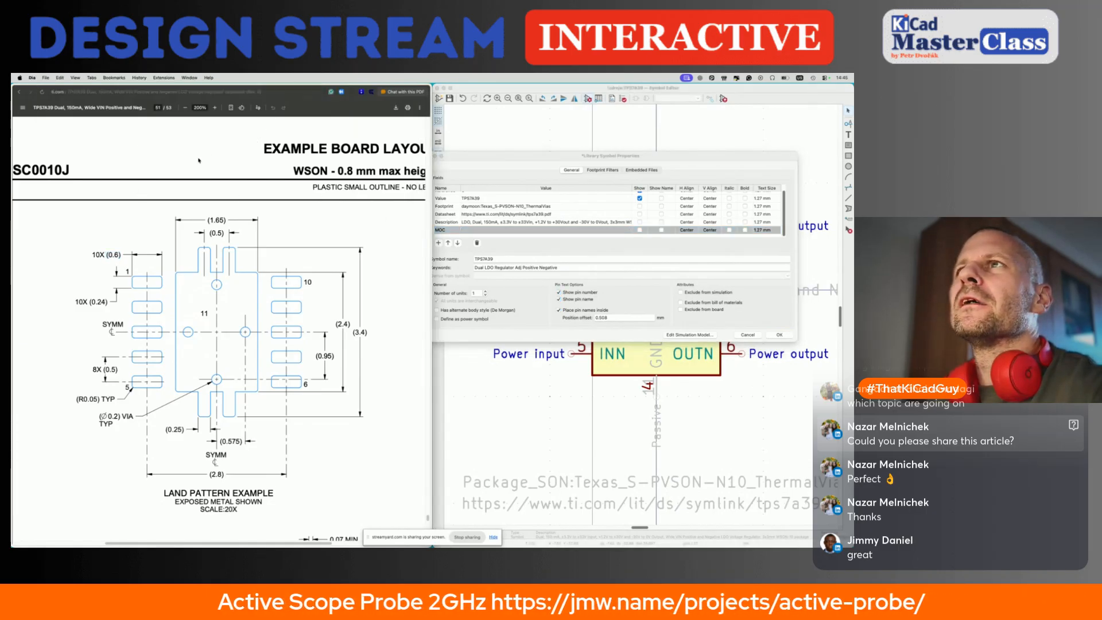
Step: Check the Mouser search results for TPS7A3901DSCR for the full manufacturer part numbers and their packaging
{"action": "scroll", "coordinate": [348, 283], "scroll_direction": "up", "scroll_amount": 1}
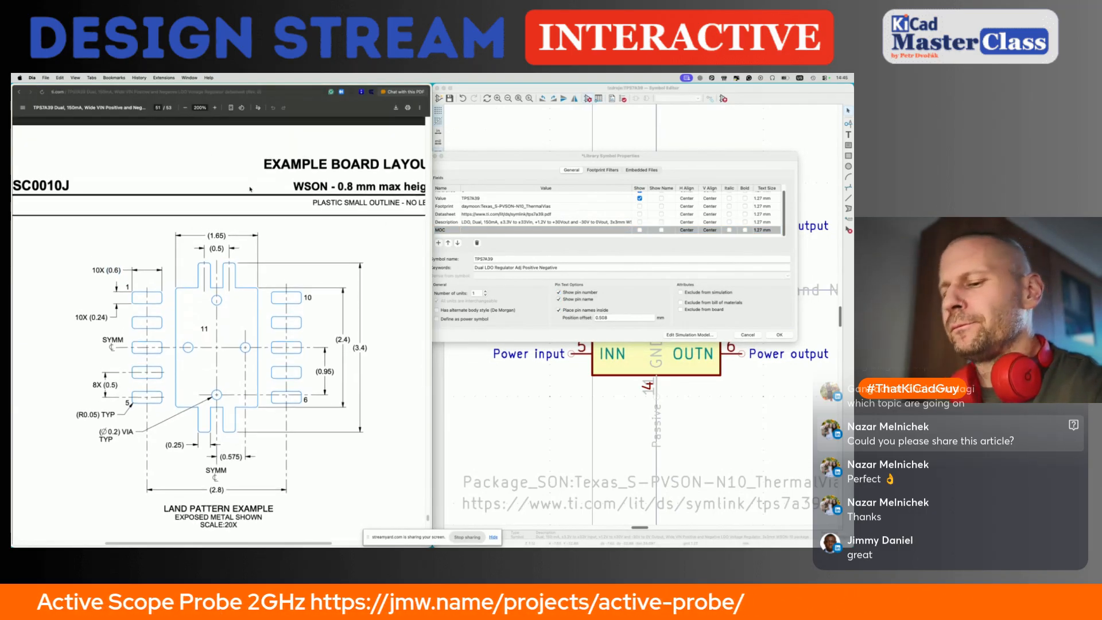
{"action": "mouse_move", "coordinate": [211, 97]}
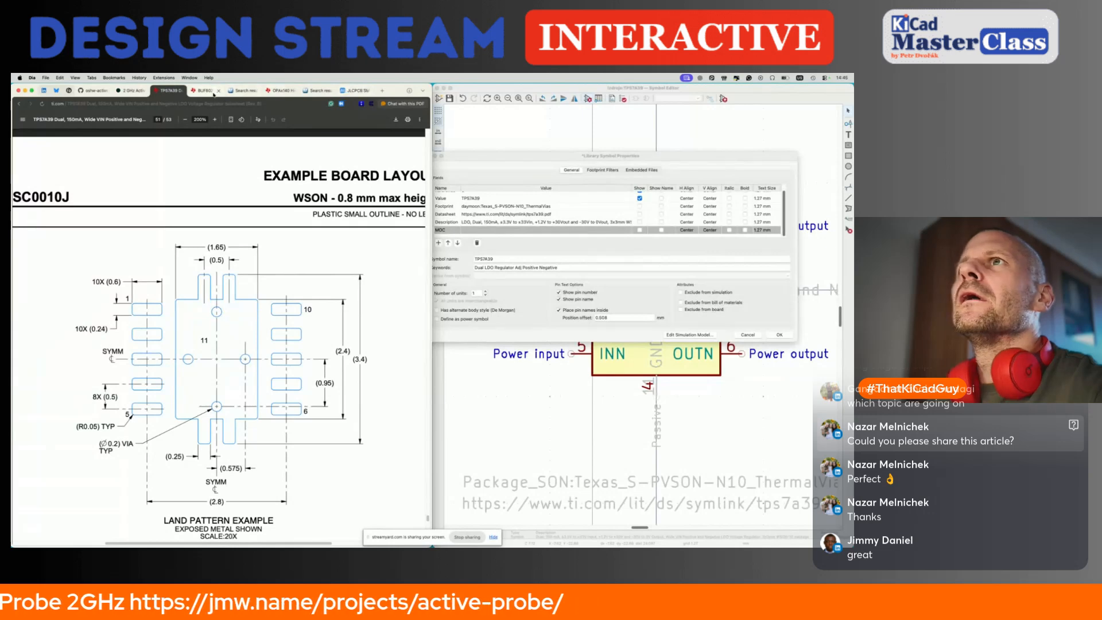
{"action": "left_click", "coordinate": [319, 90]}
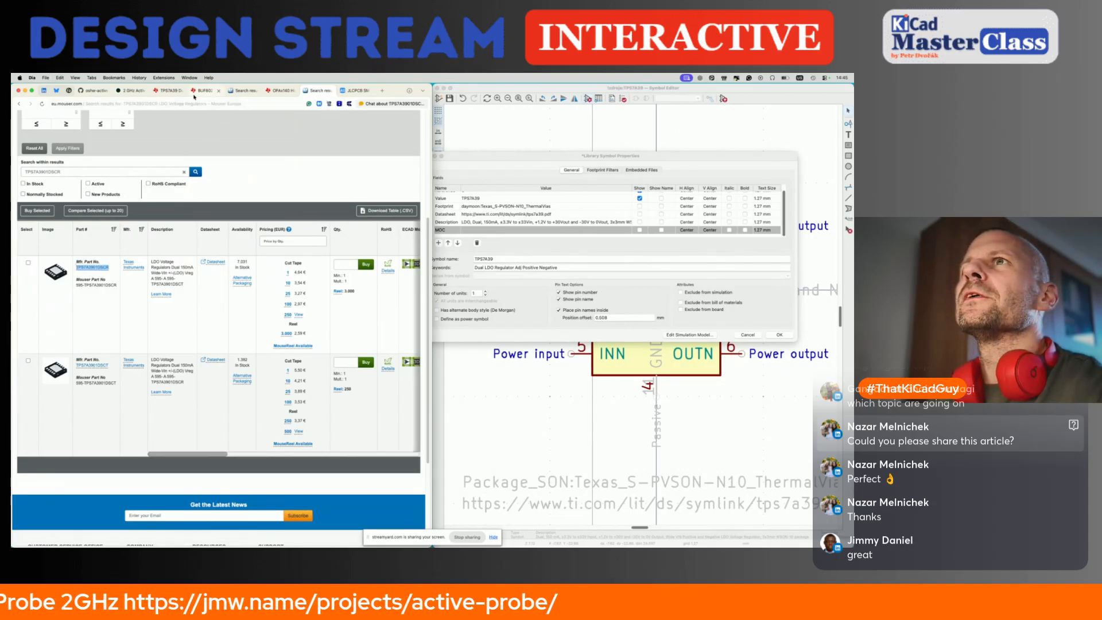
Step: Examine the device table on the datasheet's tape and reel box dimensions page to compare the TPS7A3901 orderable variants
{"action": "left_click", "coordinate": [169, 91]}
{"action": "scroll", "coordinate": [249, 320], "scroll_direction": "down", "scroll_amount": 10, "text": "ctrl"}
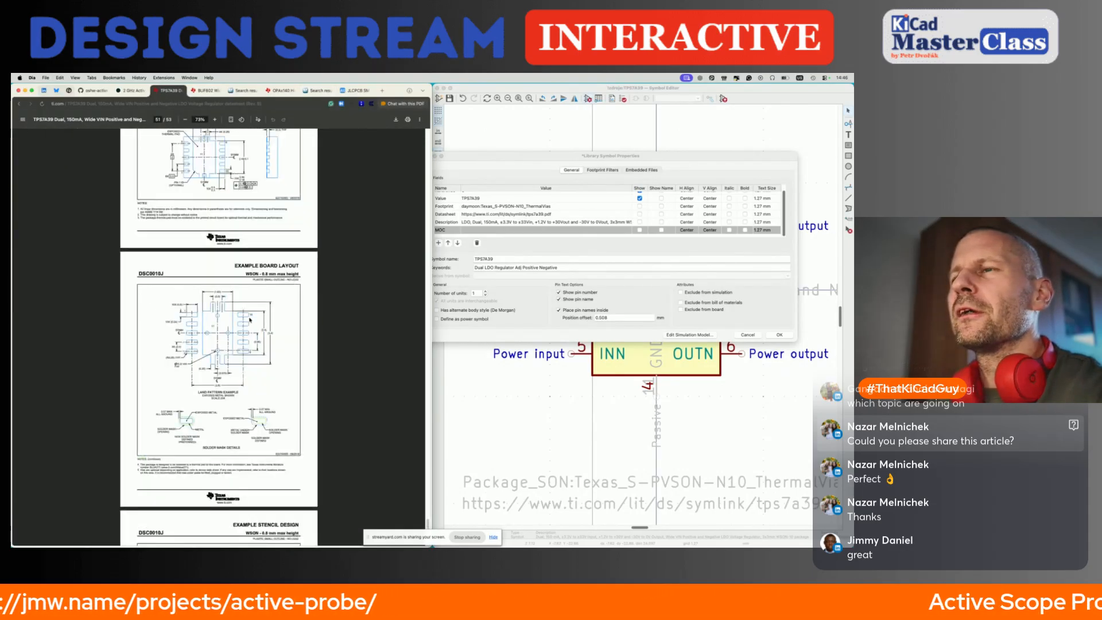
{"action": "scroll", "coordinate": [250, 320], "scroll_direction": "down", "scroll_amount": 10}
{"action": "scroll", "coordinate": [250, 320], "scroll_direction": "up", "scroll_amount": 20}
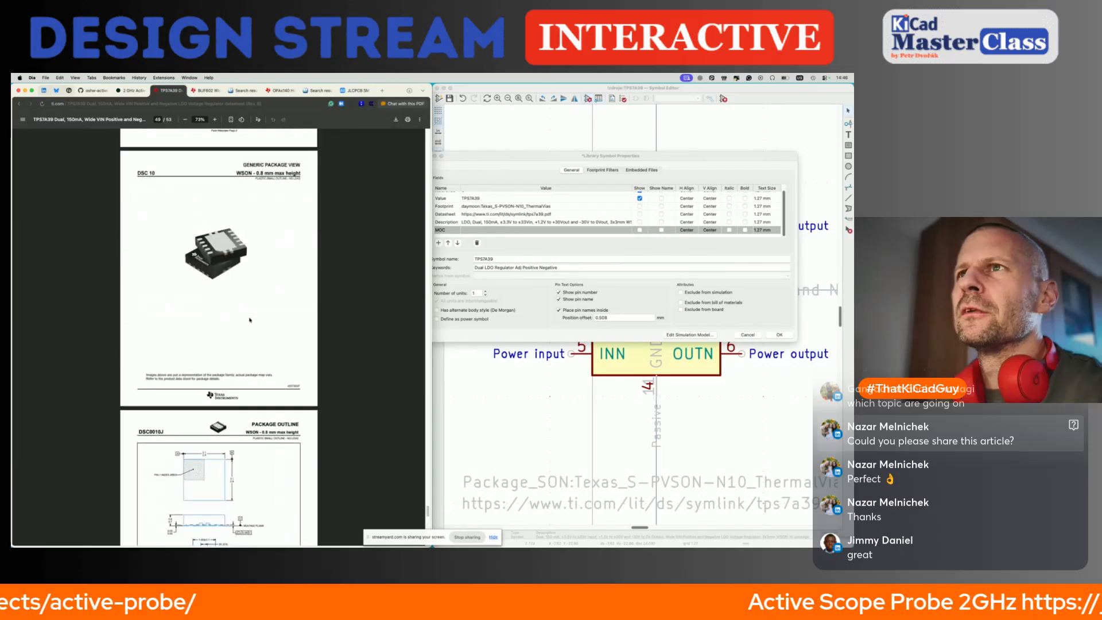
{"action": "scroll", "coordinate": [250, 319], "scroll_direction": "down", "scroll_amount": 3}
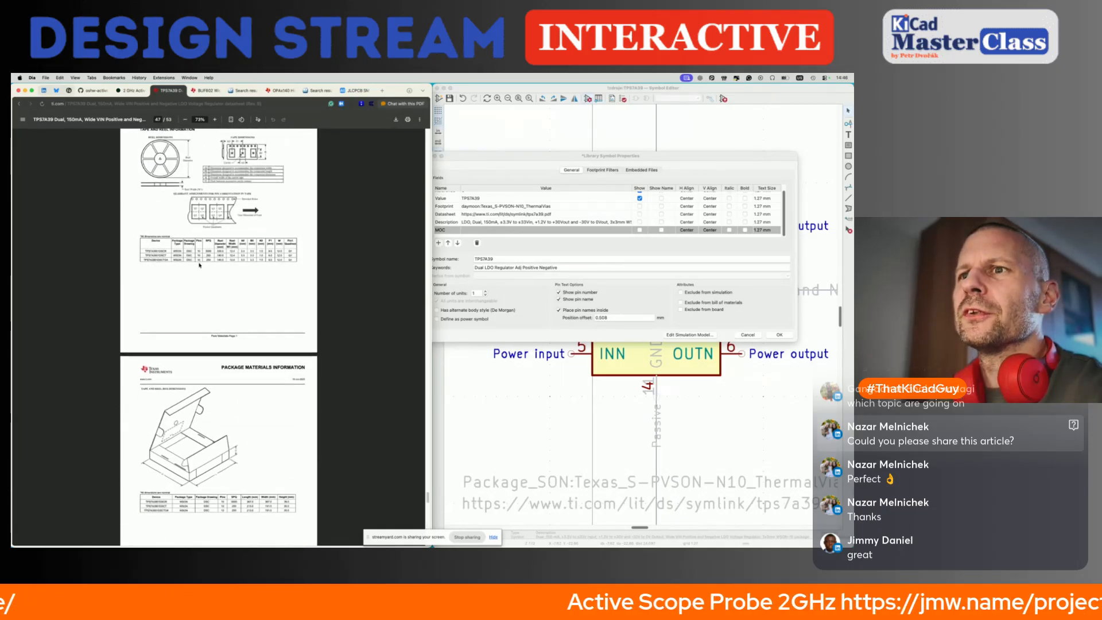
{"action": "scroll", "coordinate": [166, 351], "scroll_direction": "up", "scroll_amount": 6, "text": "ctrl"}
{"action": "scroll", "coordinate": [165, 352], "scroll_direction": "right", "scroll_amount": 3}
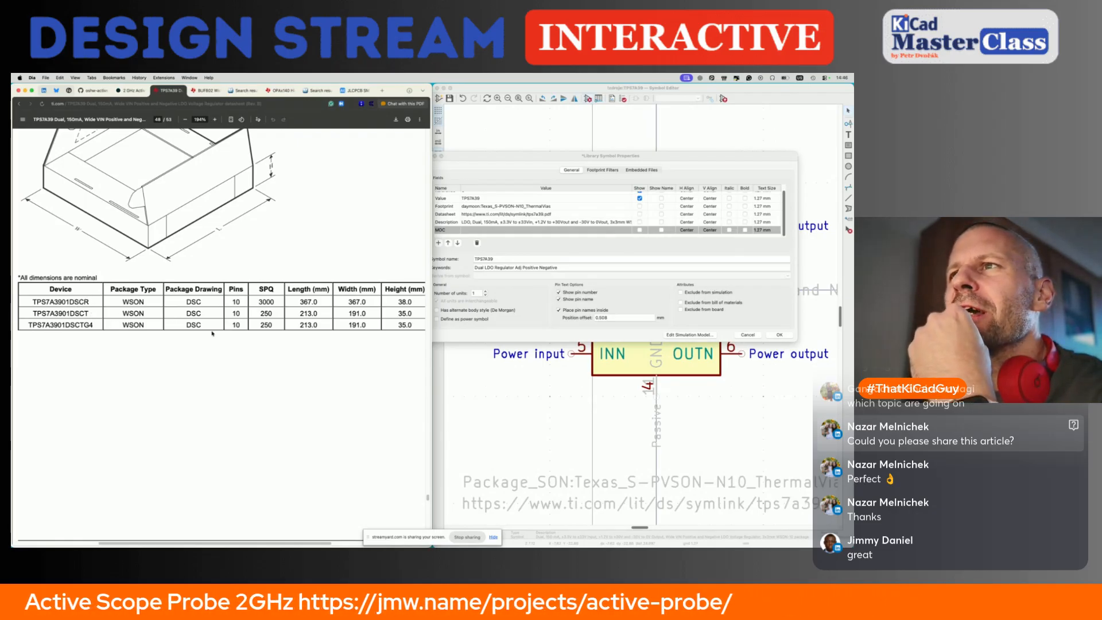
{"action": "scroll", "coordinate": [266, 339], "scroll_direction": "right", "scroll_amount": 3}
{"action": "scroll", "coordinate": [267, 339], "scroll_direction": "left", "scroll_amount": 4}
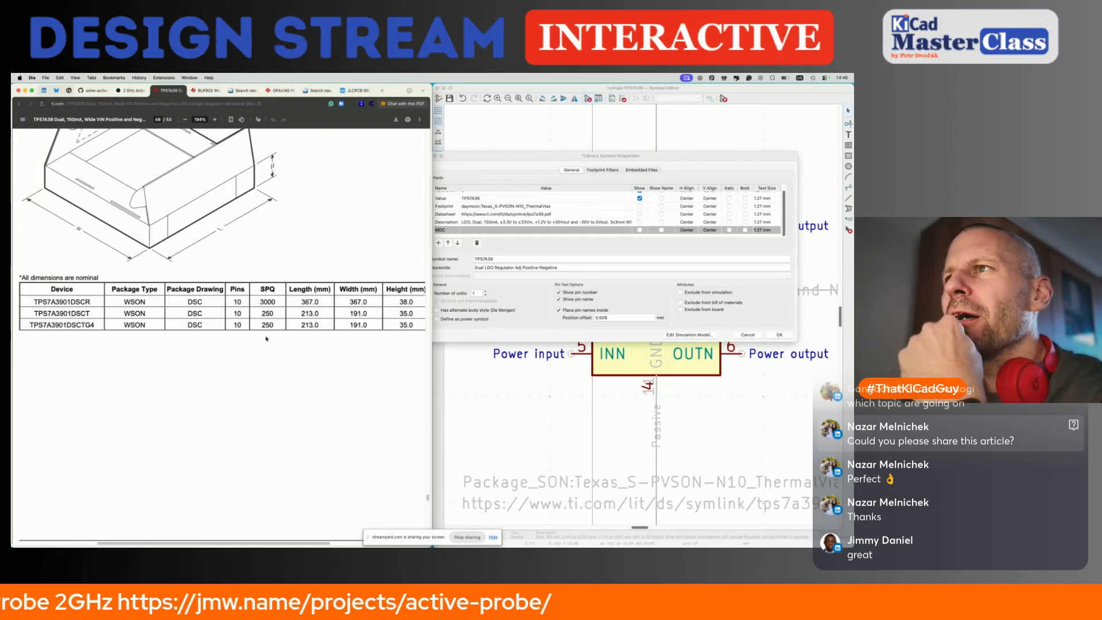
Step: Examine the Packaging Information table in the datasheet's Package Option Addendum to compare the orderable part numbers
{"action": "scroll", "coordinate": [266, 339], "scroll_direction": "up", "scroll_amount": 10}
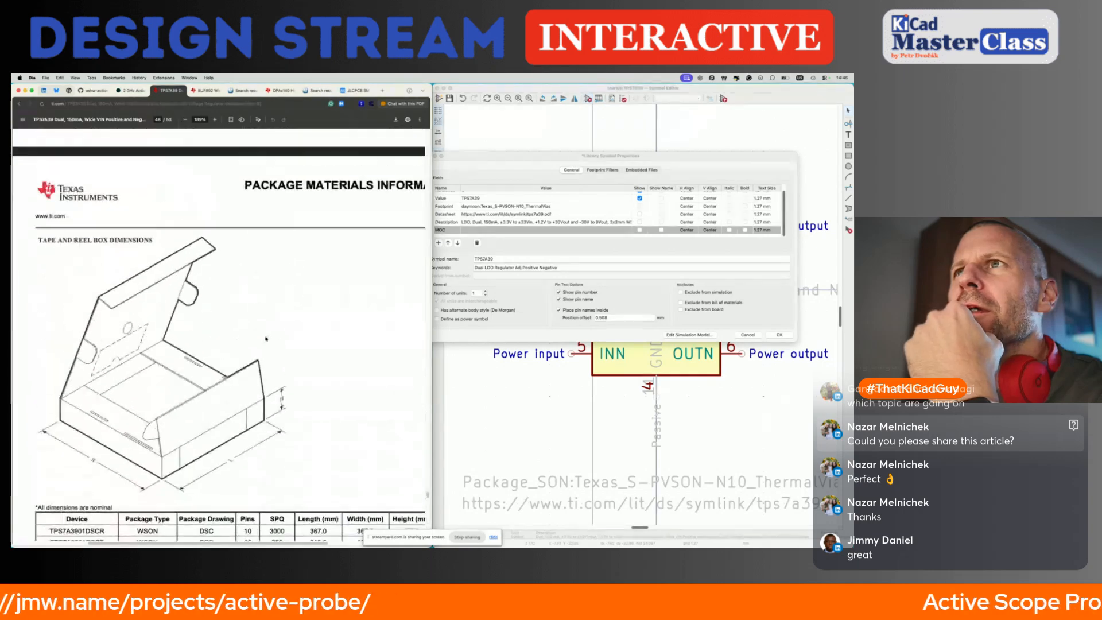
{"action": "scroll", "coordinate": [267, 340], "scroll_direction": "up", "scroll_amount": 10}
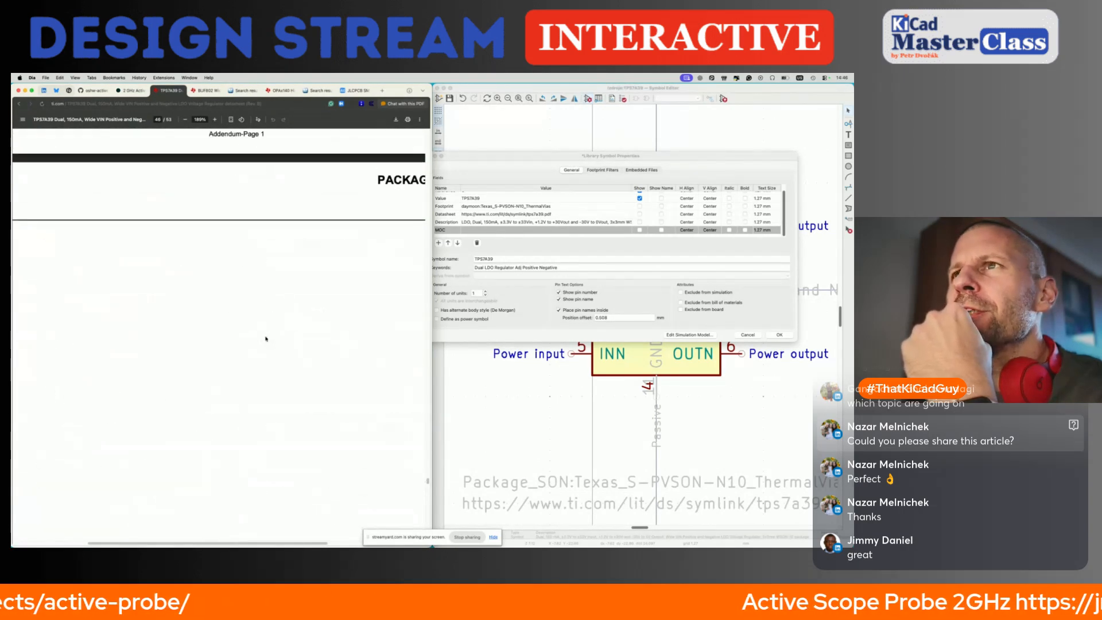
{"action": "scroll", "coordinate": [266, 339], "scroll_direction": "down", "scroll_amount": 3, "text": "ctrl"}
{"action": "scroll", "coordinate": [266, 339], "scroll_direction": "up", "scroll_amount": 1}
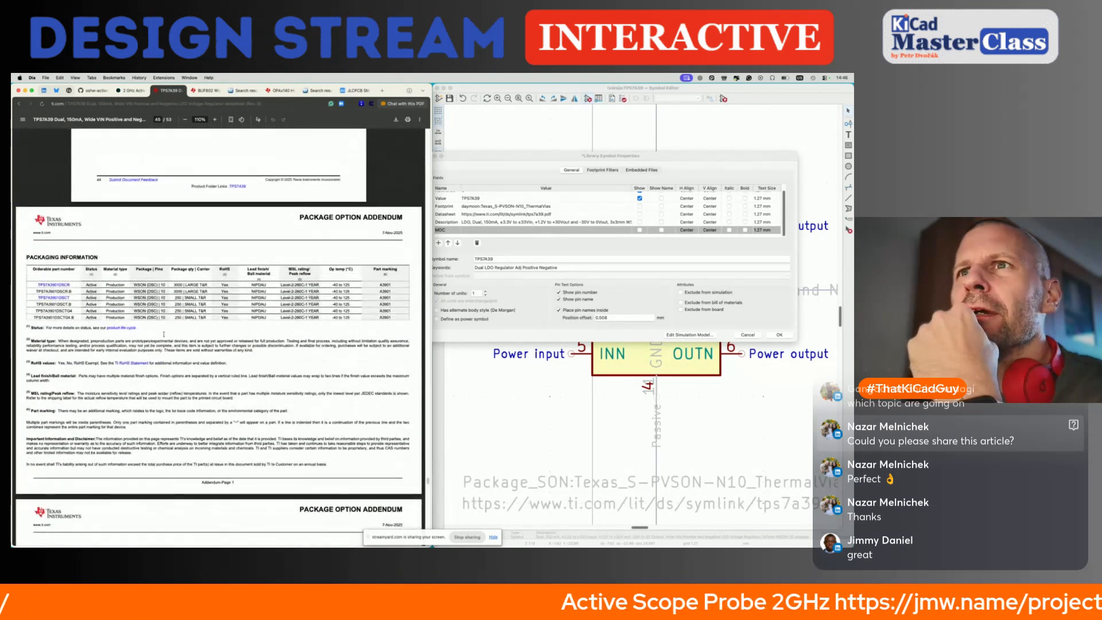
{"action": "scroll", "coordinate": [266, 339], "scroll_direction": "up", "scroll_amount": 3, "text": "ctrl"}
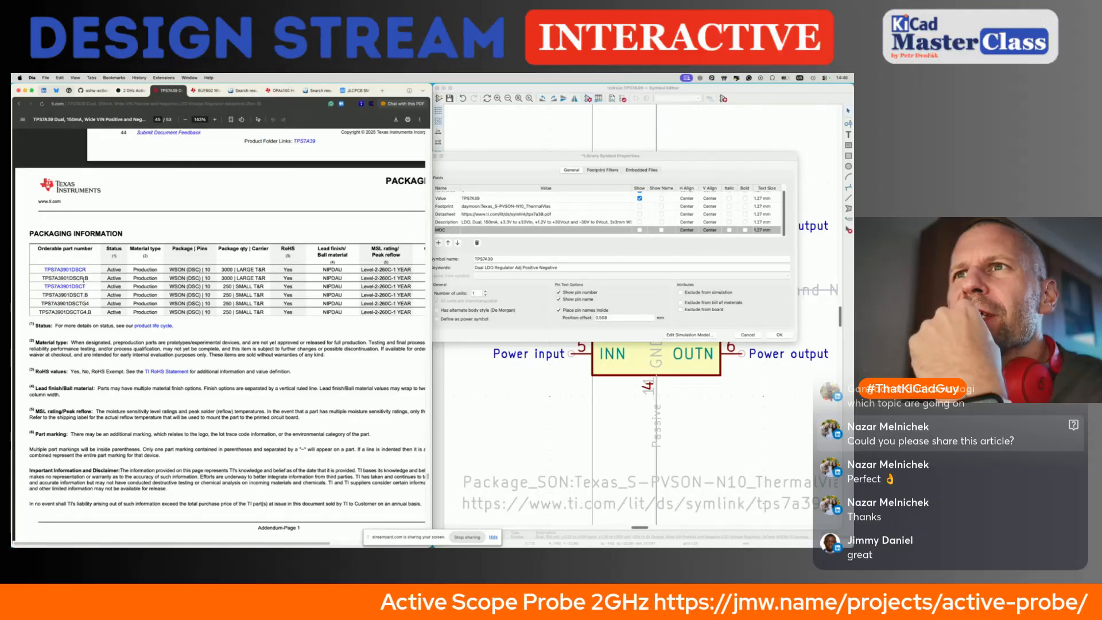
{"action": "scroll", "coordinate": [285, 309], "scroll_direction": "right", "scroll_amount": 5}
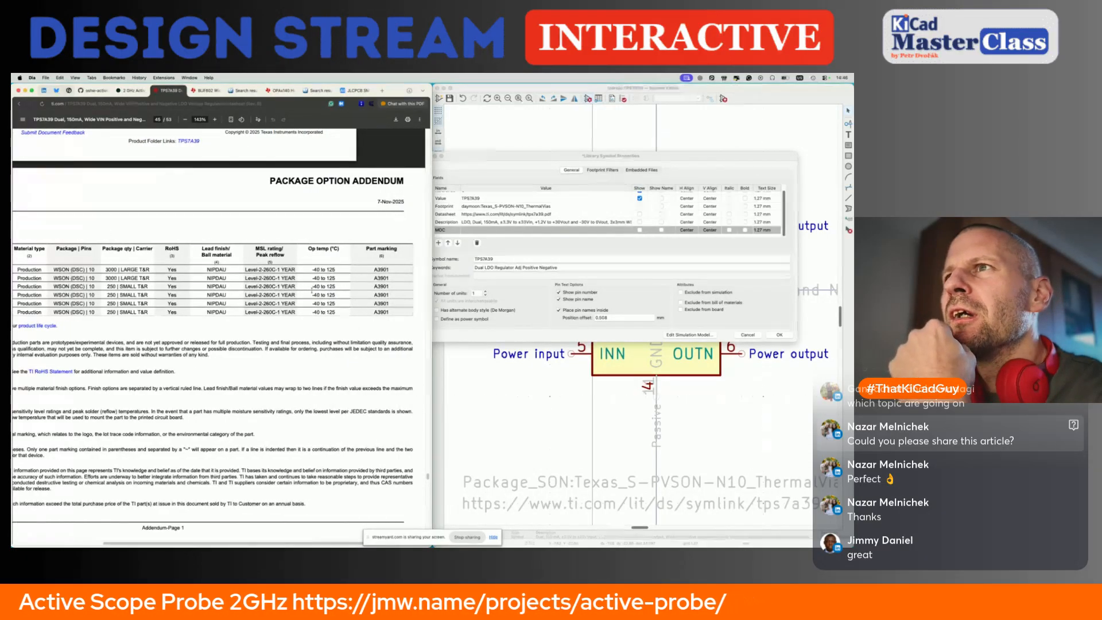
Step: Compare the package quantity and carrier of TPS7A3901DSCR and TPS7A3901DSCT in the datasheet's Packaging Information table
{"action": "scroll", "coordinate": [311, 290], "scroll_direction": "left", "scroll_amount": 5}
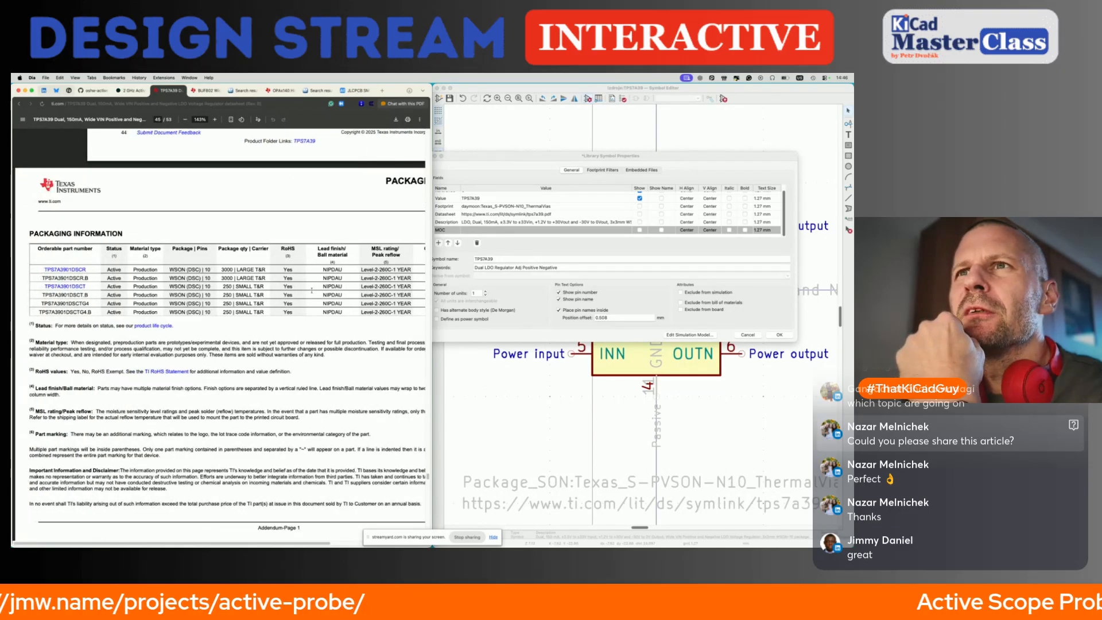
{"action": "left_click", "coordinate": [245, 91]}
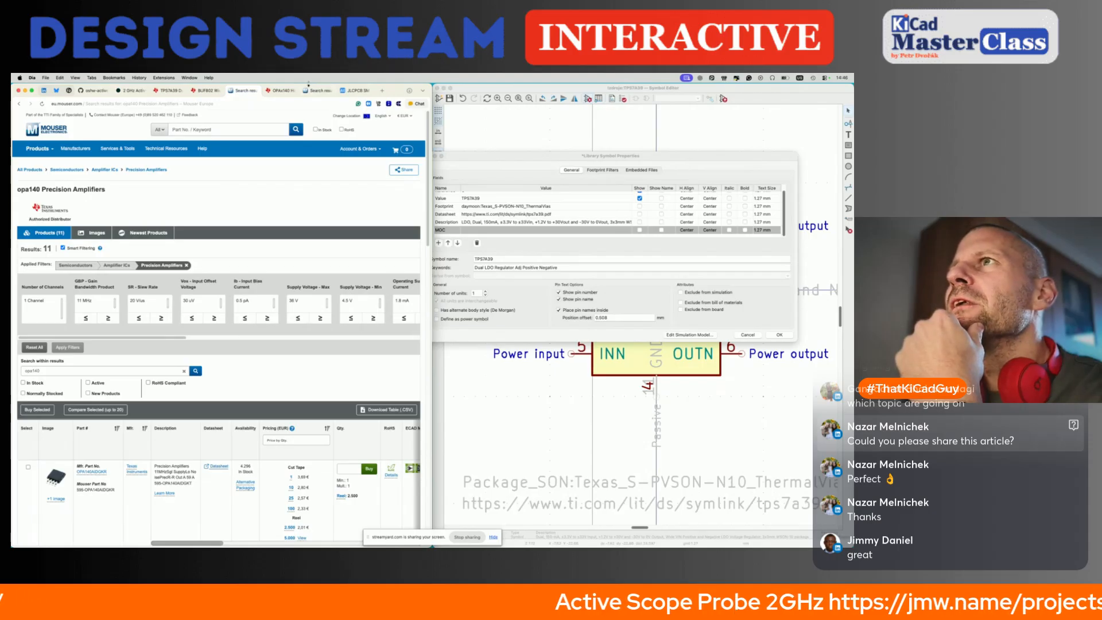
{"action": "left_click", "coordinate": [320, 90]}
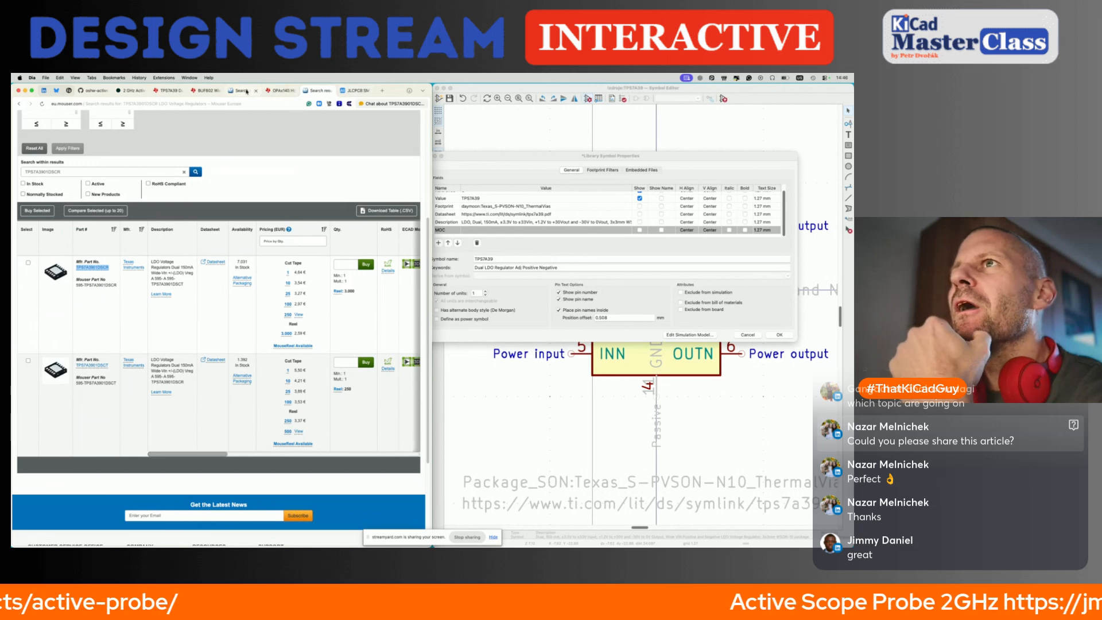
{"action": "left_click", "coordinate": [172, 90]}
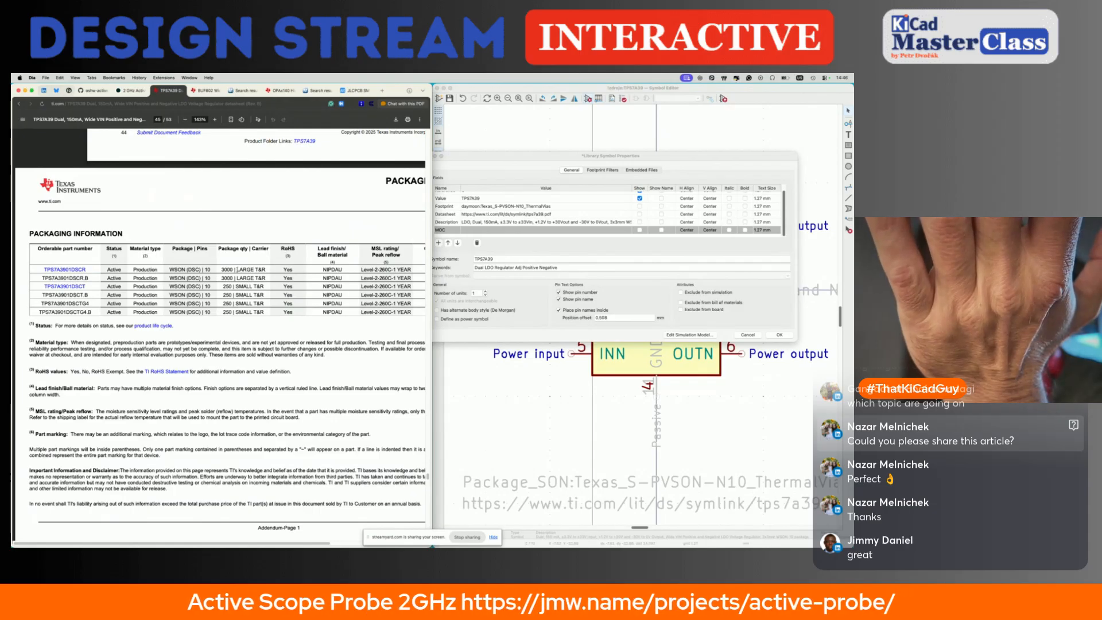
{"action": "double_click", "coordinate": [222, 269]}
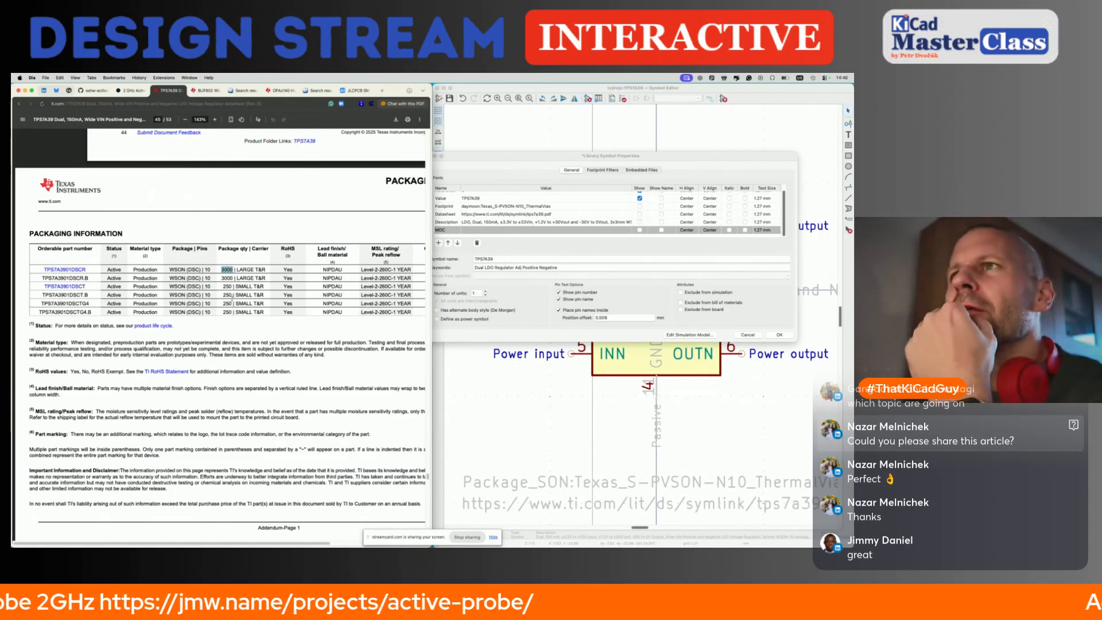
{"action": "left_click_drag", "start_coordinate": [266, 269], "coordinate": [247, 269]}
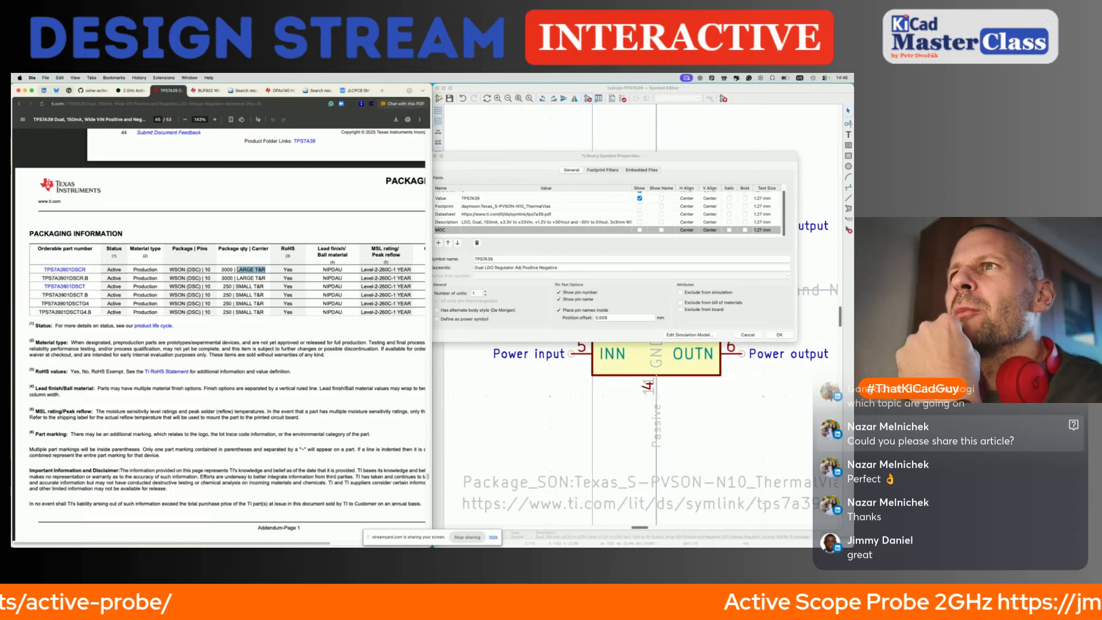
{"action": "left_click_drag", "start_coordinate": [247, 286], "coordinate": [274, 287]}
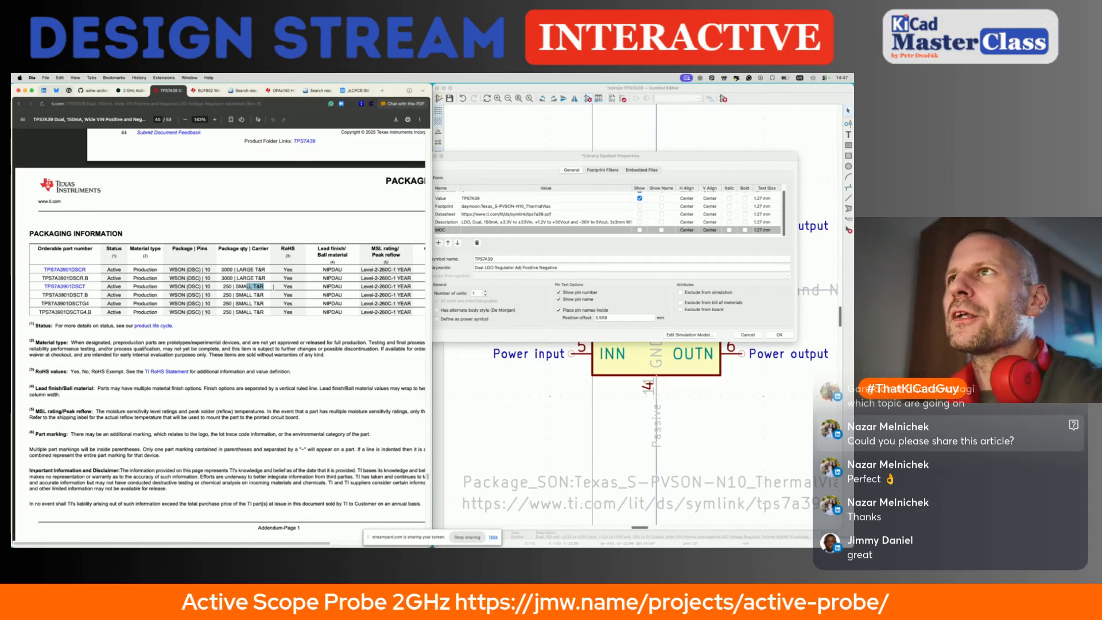
{"action": "scroll", "coordinate": [221, 253], "scroll_direction": "up", "scroll_amount": 15}
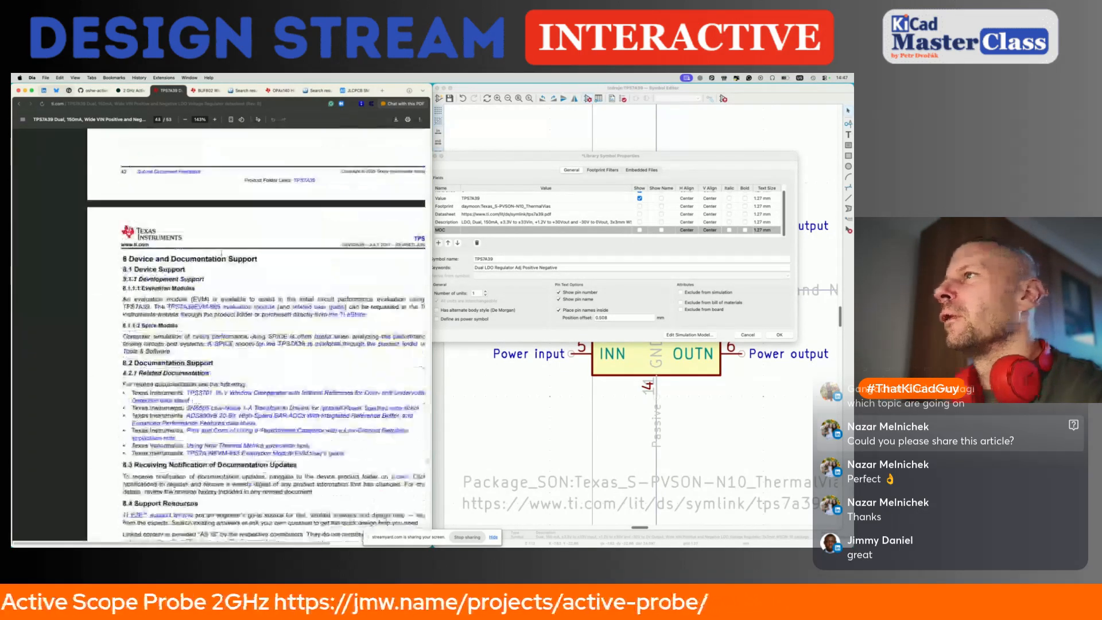
Step: Copy the part number TPS7A3901DSCR from the Mouser search results into the symbol's MOC field value
{"action": "left_click", "coordinate": [243, 92]}
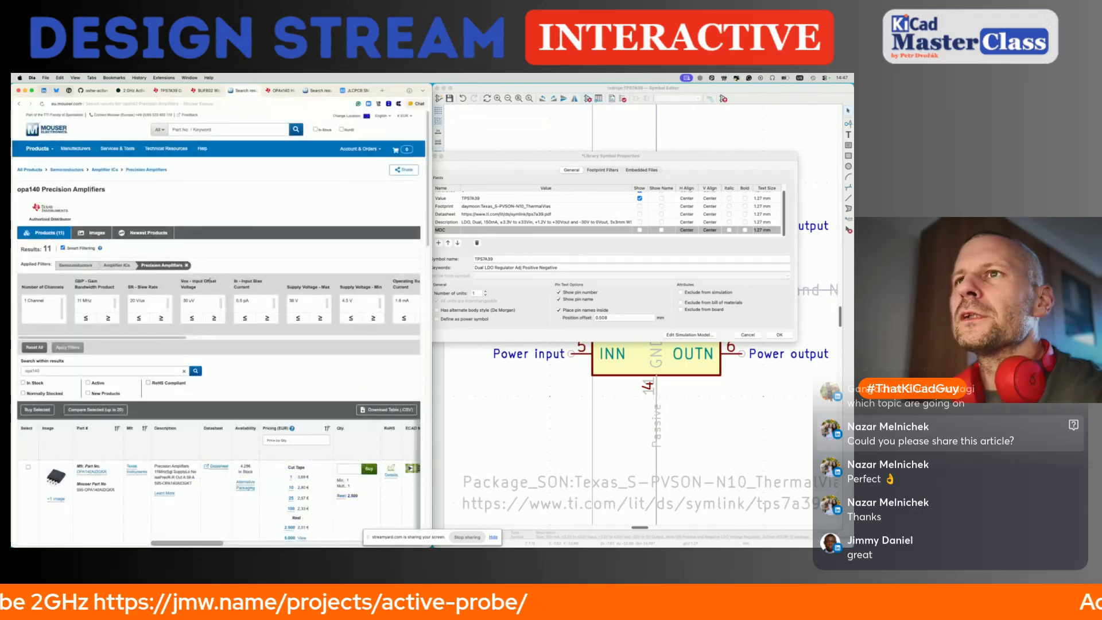
{"action": "left_click", "coordinate": [315, 91]}
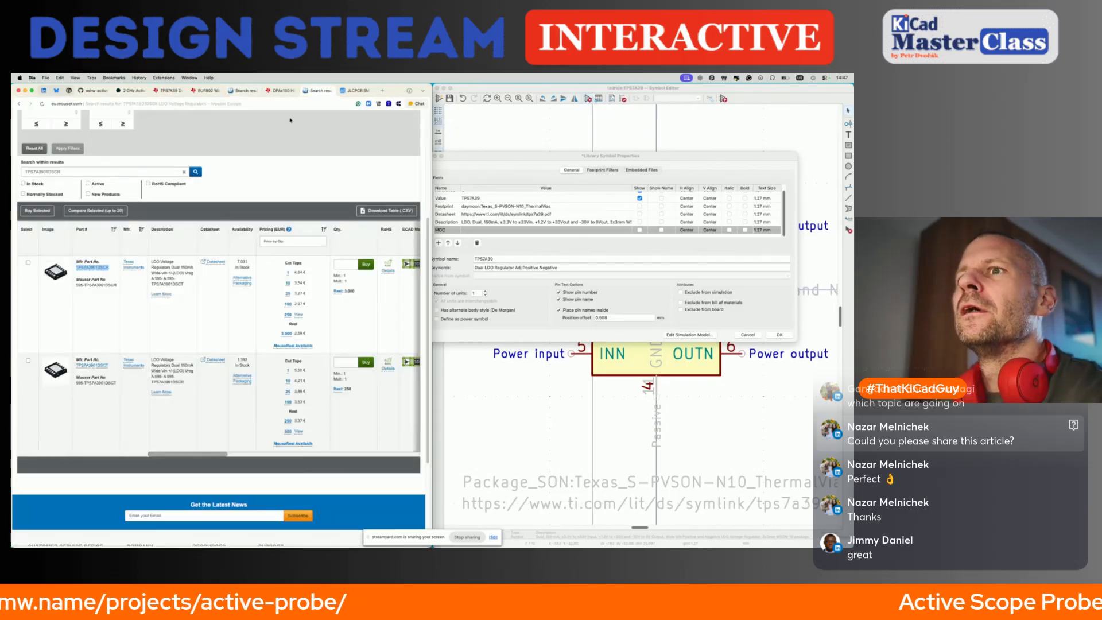
{"action": "left_click_drag", "start_coordinate": [114, 268], "coordinate": [76, 268]}
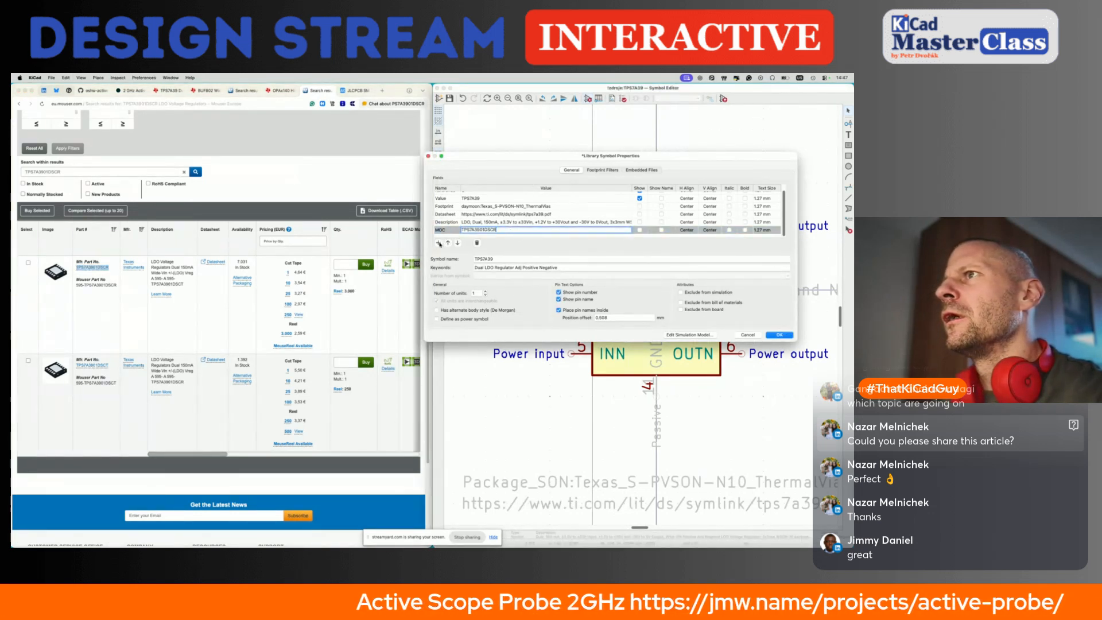
Step: Add a Supplier field with the value Mouser and a further symbol field named JLCPCB
{"action": "left_click", "coordinate": [439, 243]}
{"action": "type", "text": "Supplier"}
{"action": "key", "text": "Tab"}
{"action": "type", "text": "Mouser"}
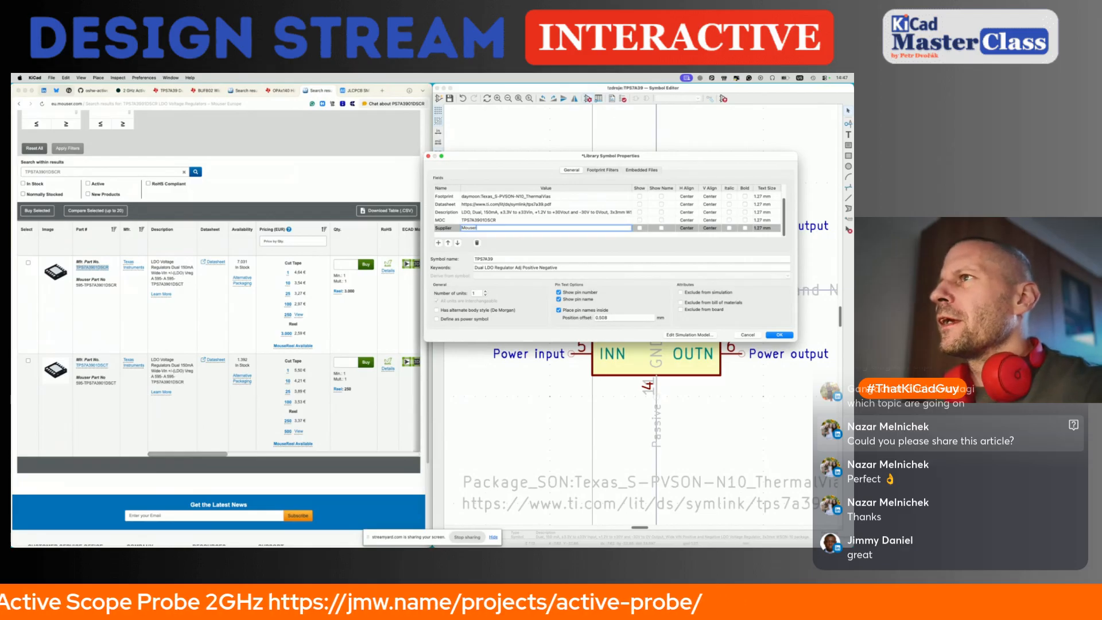
{"action": "left_click", "coordinate": [439, 242]}
{"action": "type", "text": "JLCPCB"}
{"action": "key", "text": "Tab"}
Step: Search the JLCPCB parts library for TPS7A3901DSCR and copy its part number C2685819 into the symbol's JLCPCB field
{"action": "left_click", "coordinate": [357, 90]}
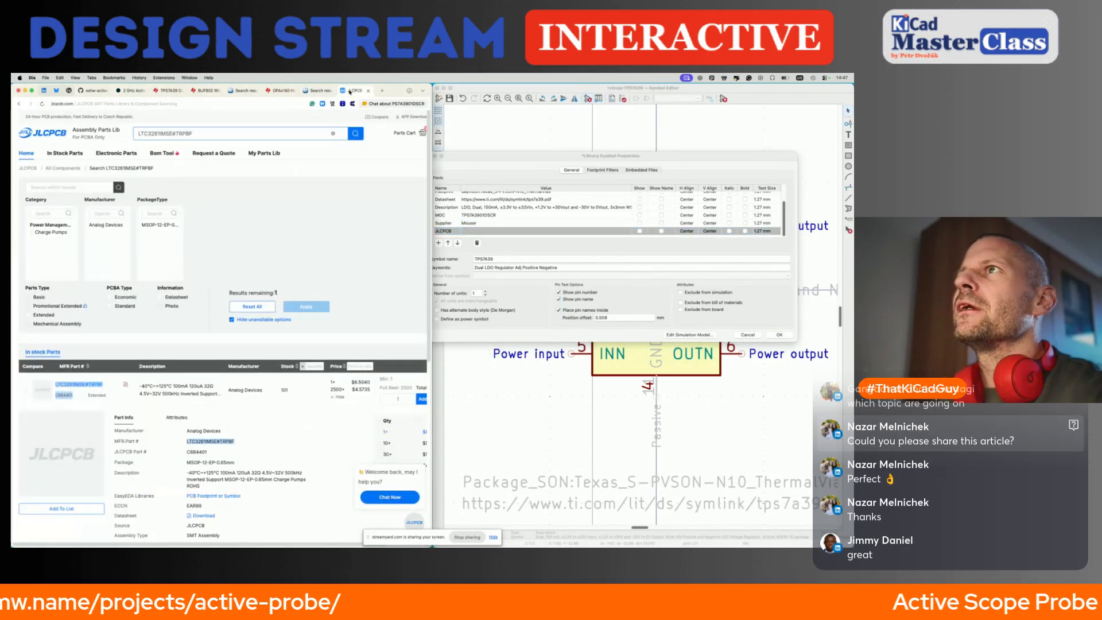
{"action": "triple_click", "coordinate": [244, 135]}
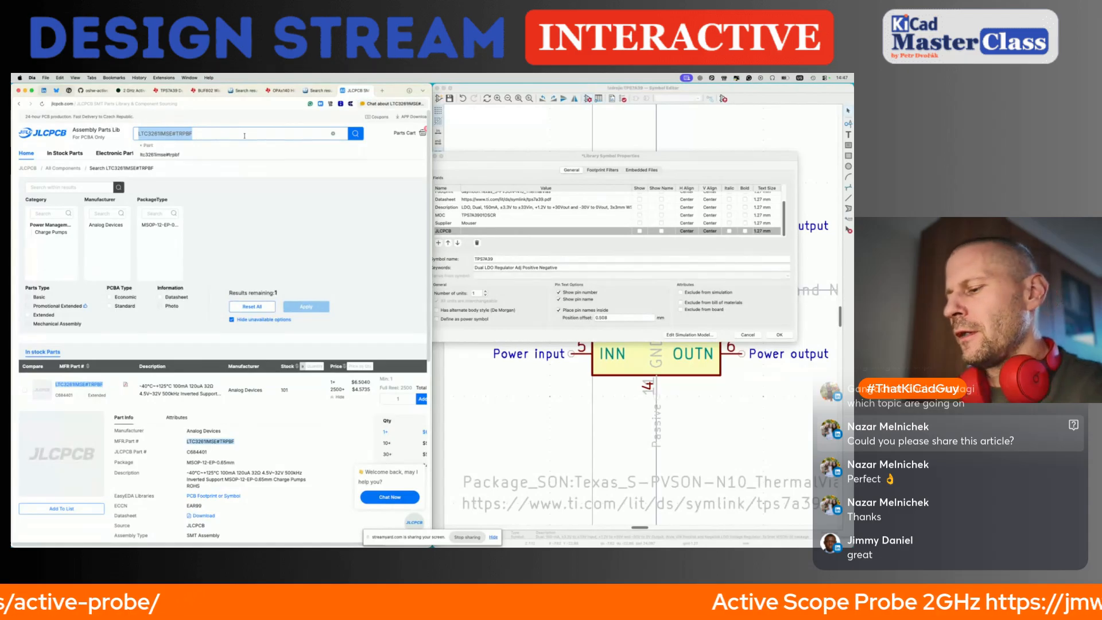
{"action": "type", "text": "TPS7A3901DSCR"}
{"action": "key", "text": "Return"}
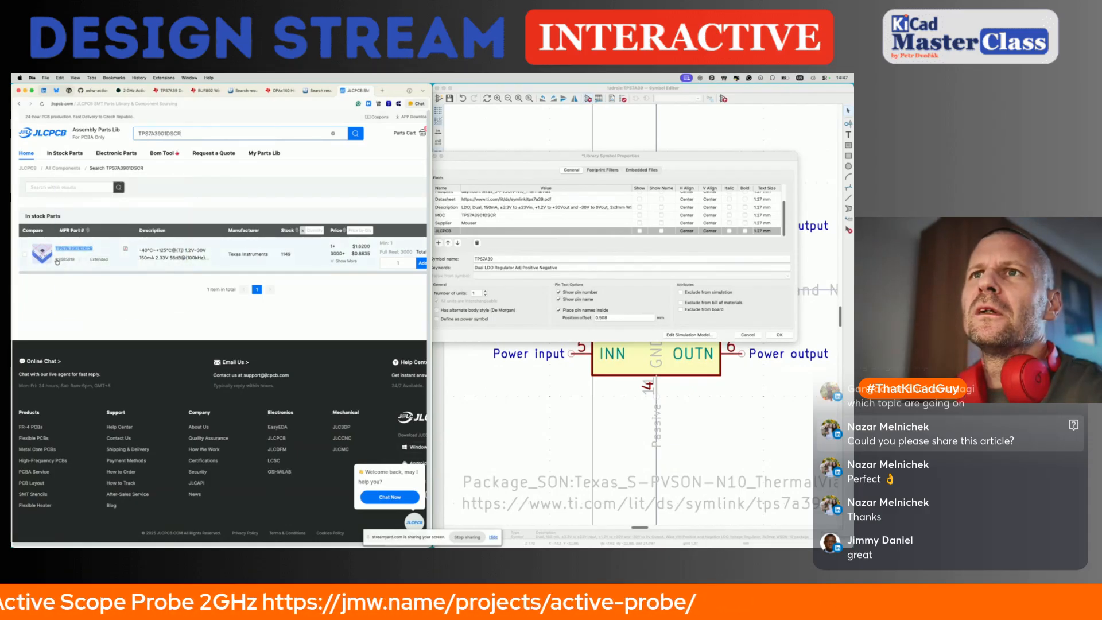
{"action": "left_click_drag", "start_coordinate": [56, 260], "coordinate": [75, 261]}
{"action": "key", "text": "super+c"}
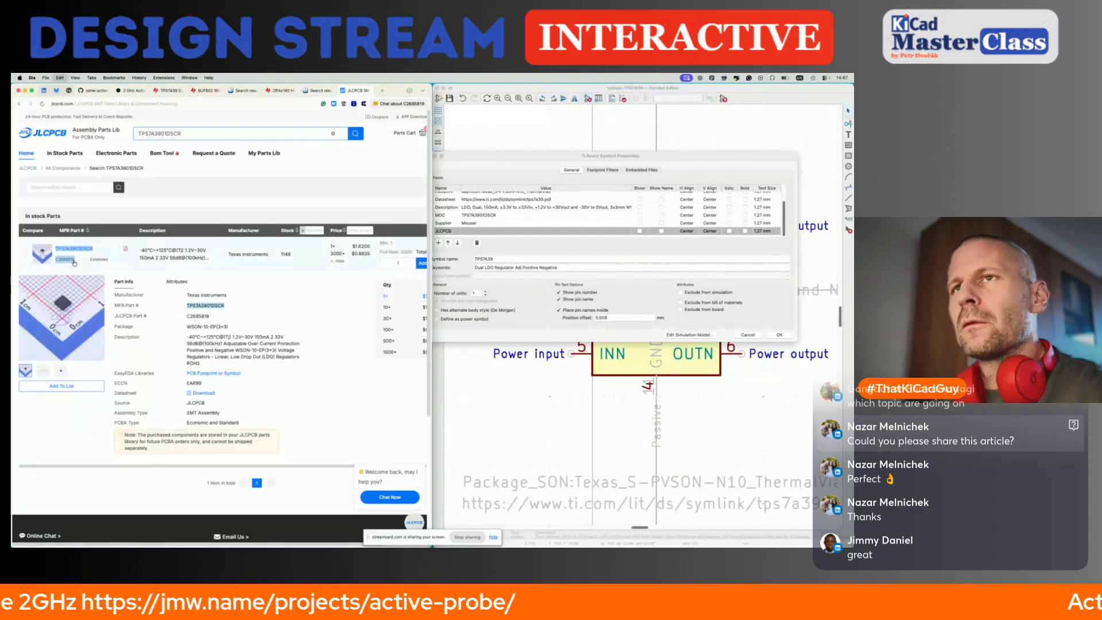
{"action": "double_click", "coordinate": [512, 231]}
{"action": "key", "text": "super+v"}
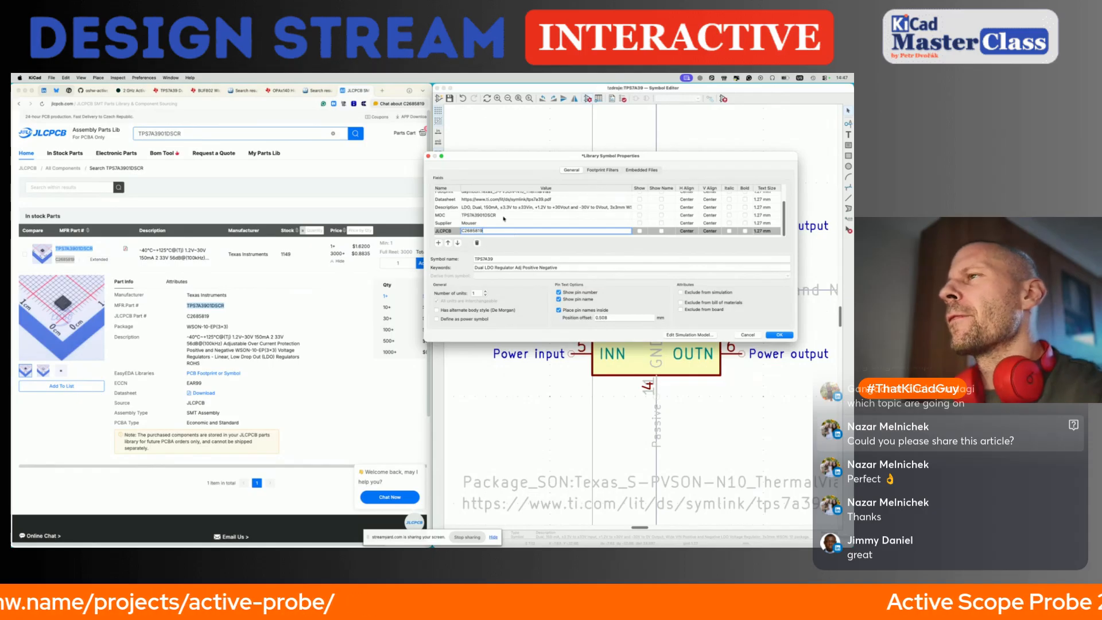
Step: Replace the symbol's keywords with "ldo dual negative positive" and apply the symbol properties
{"action": "triple_click", "coordinate": [513, 267]}
{"action": "key", "text": "BackSpace"}
{"action": "type", "text": "ldo dua"}
{"action": "type", "text": "l "}
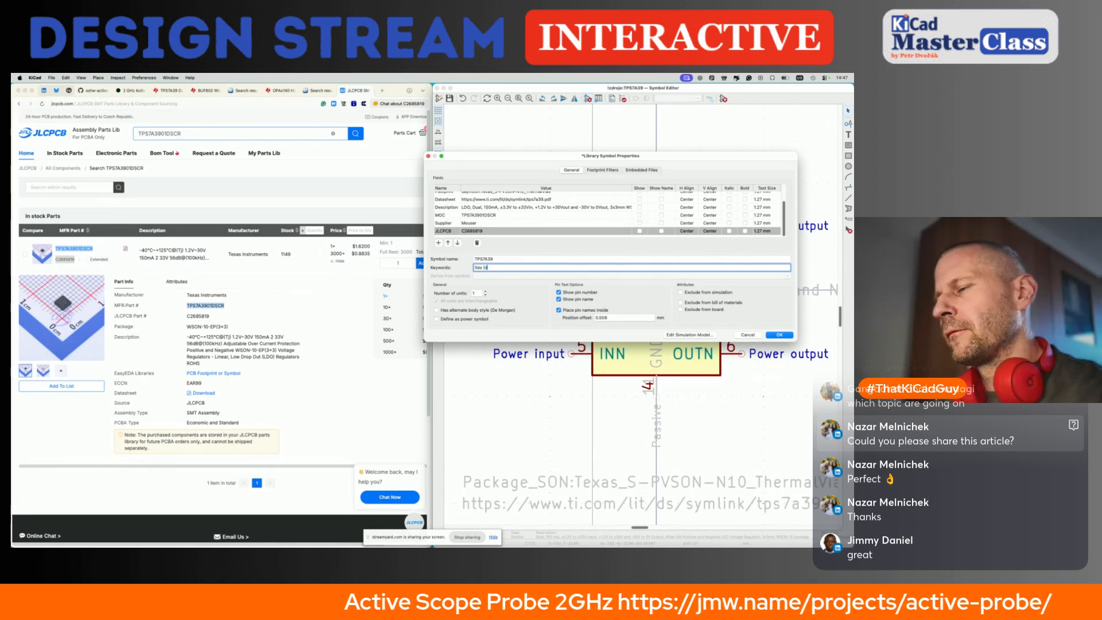
{"action": "type", "text": "nega"}
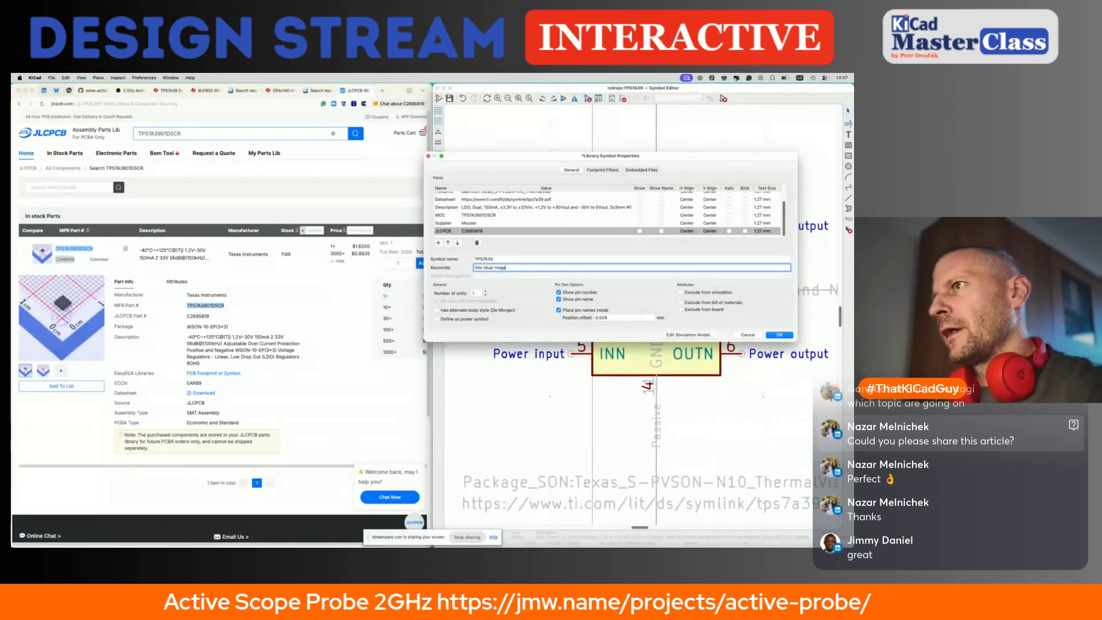
{"action": "type", "text": "tive positive"}
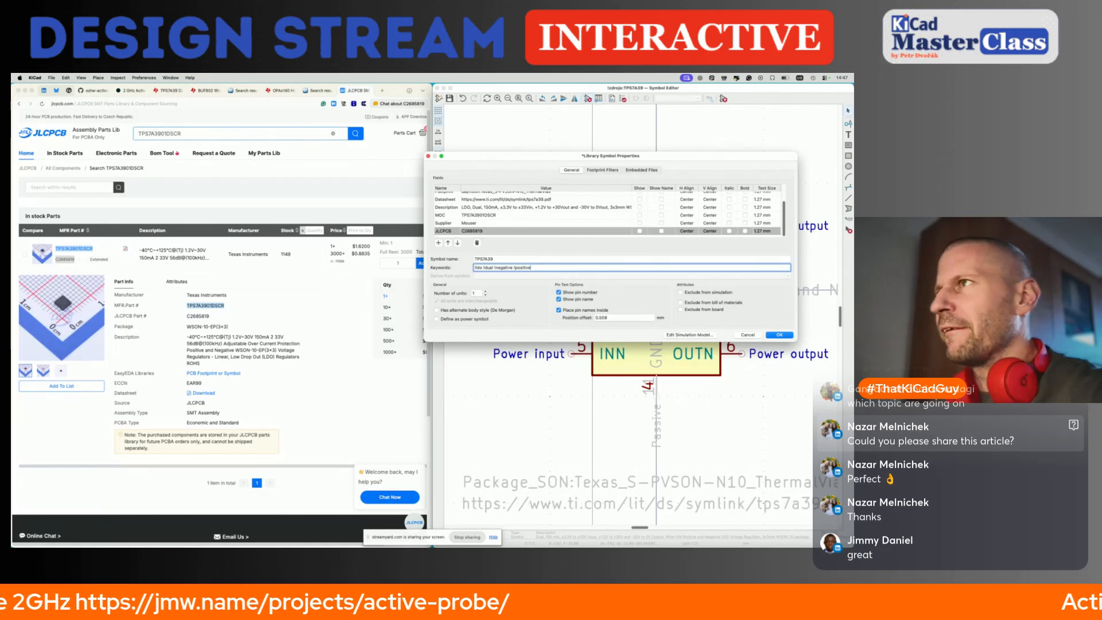
{"action": "scroll", "coordinate": [575, 205], "scroll_direction": "up", "scroll_amount": 3}
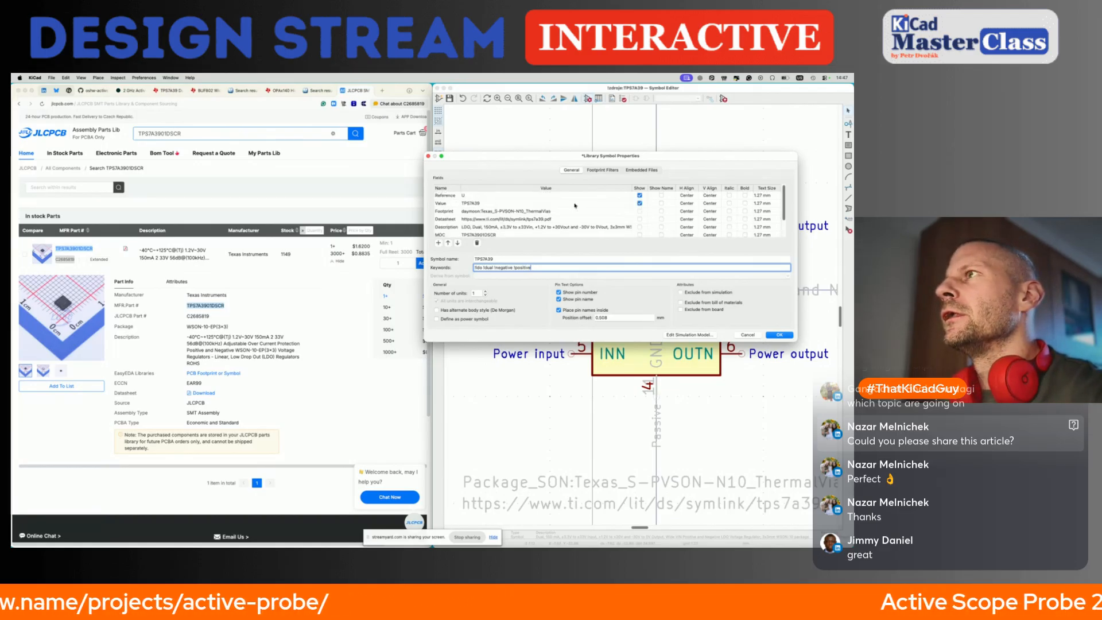
{"action": "left_click", "coordinate": [779, 335]}
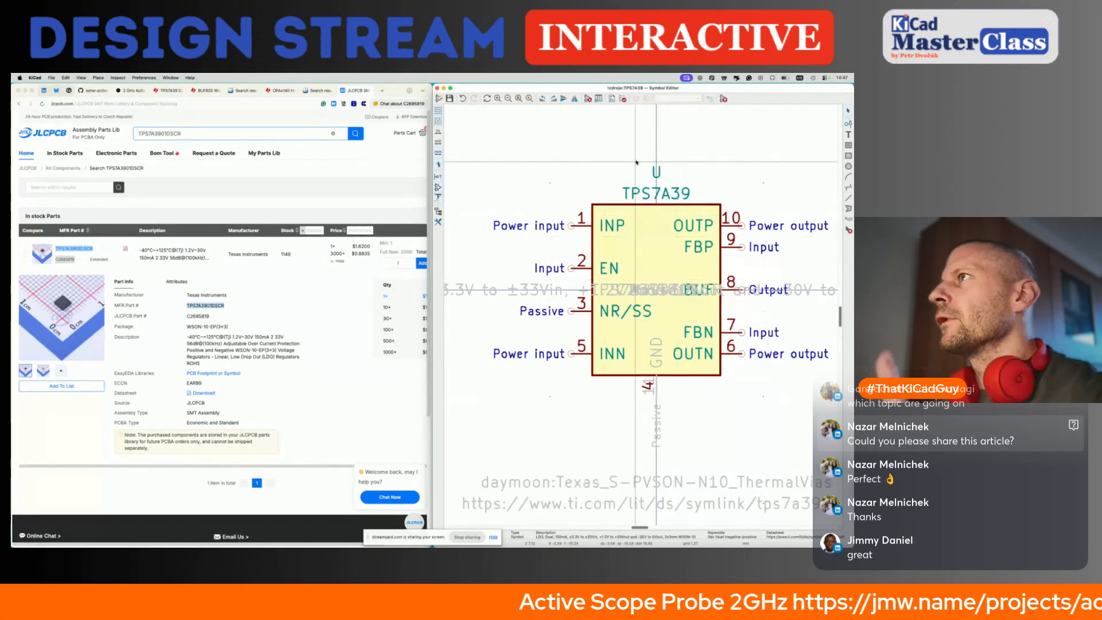
Step: Run the symbol checker and move the footprint and datasheet texts from below the symbol onto its body
{"action": "left_click", "coordinate": [622, 99]}
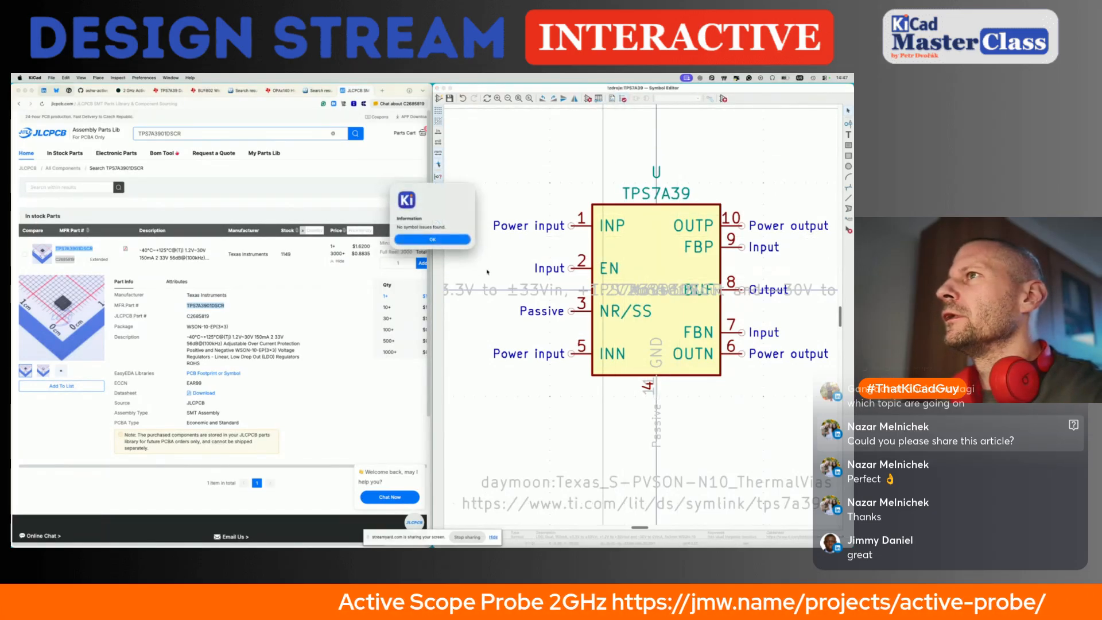
{"action": "left_click", "coordinate": [435, 240]}
{"action": "scroll", "coordinate": [538, 298], "scroll_direction": "down", "scroll_amount": 5}
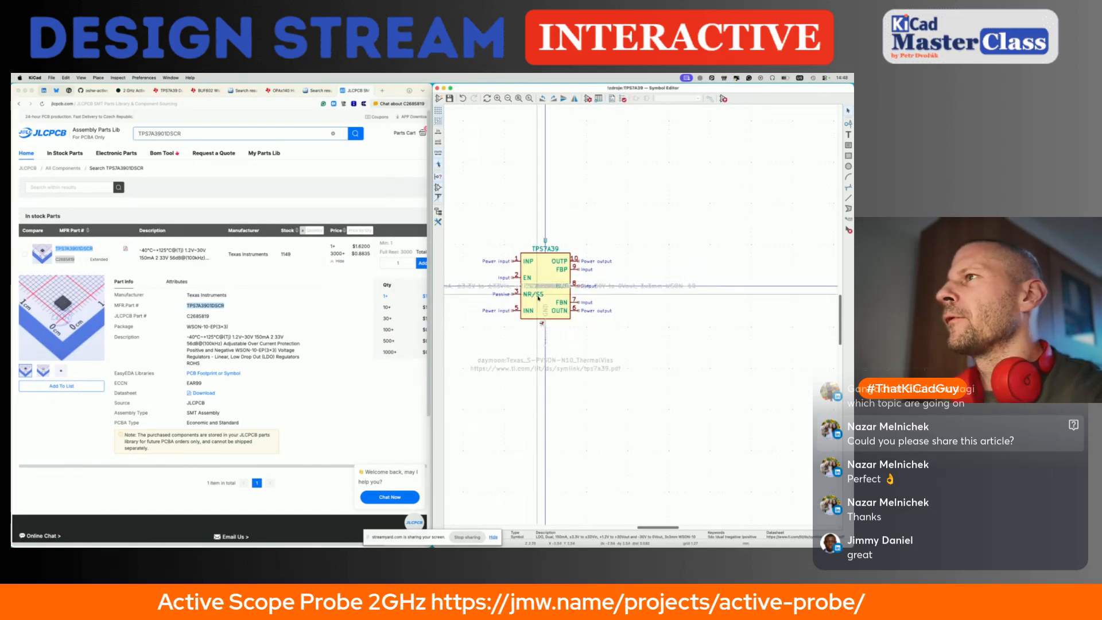
{"action": "left_click_drag", "start_coordinate": [587, 355], "coordinate": [596, 281]}
{"action": "left_click_drag", "start_coordinate": [602, 361], "coordinate": [601, 282]}
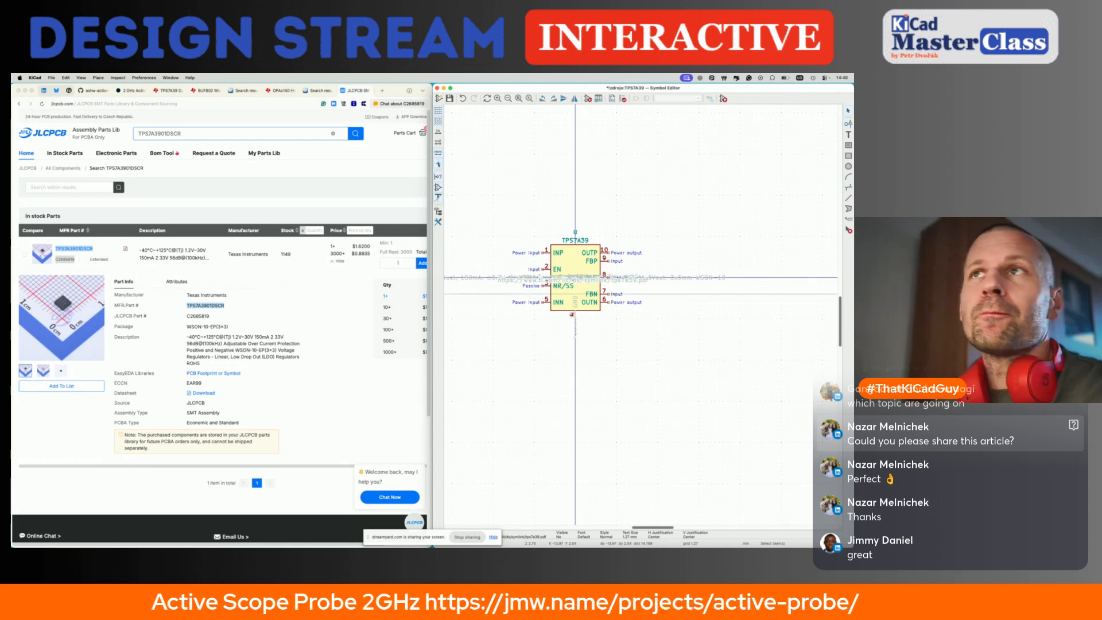
{"action": "left_click", "coordinate": [393, 92]}
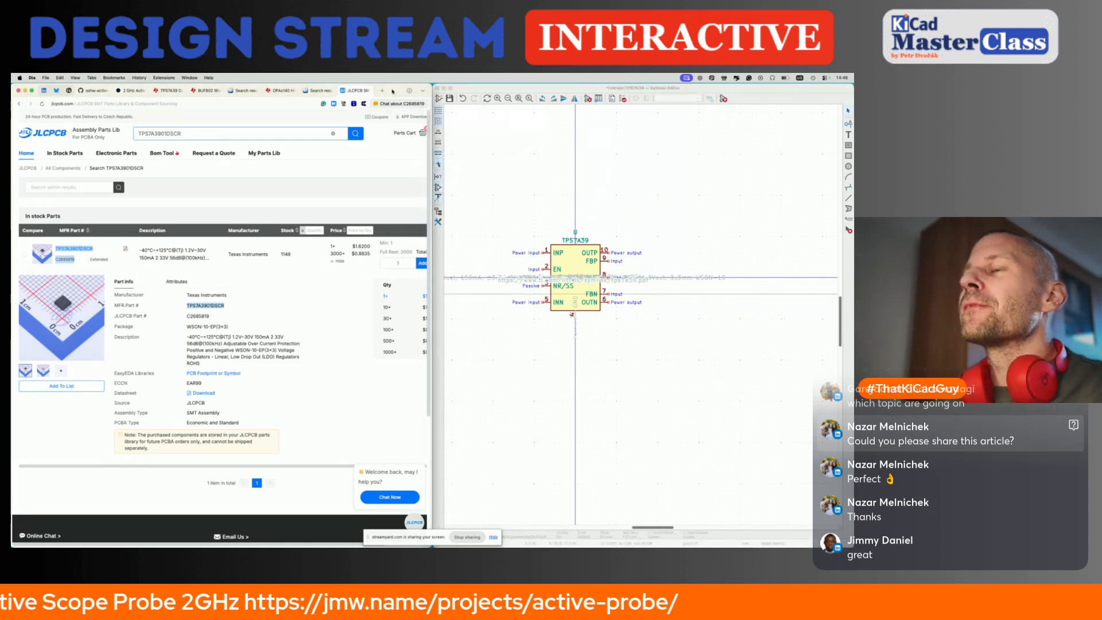
{"action": "double_click", "coordinate": [393, 92]}
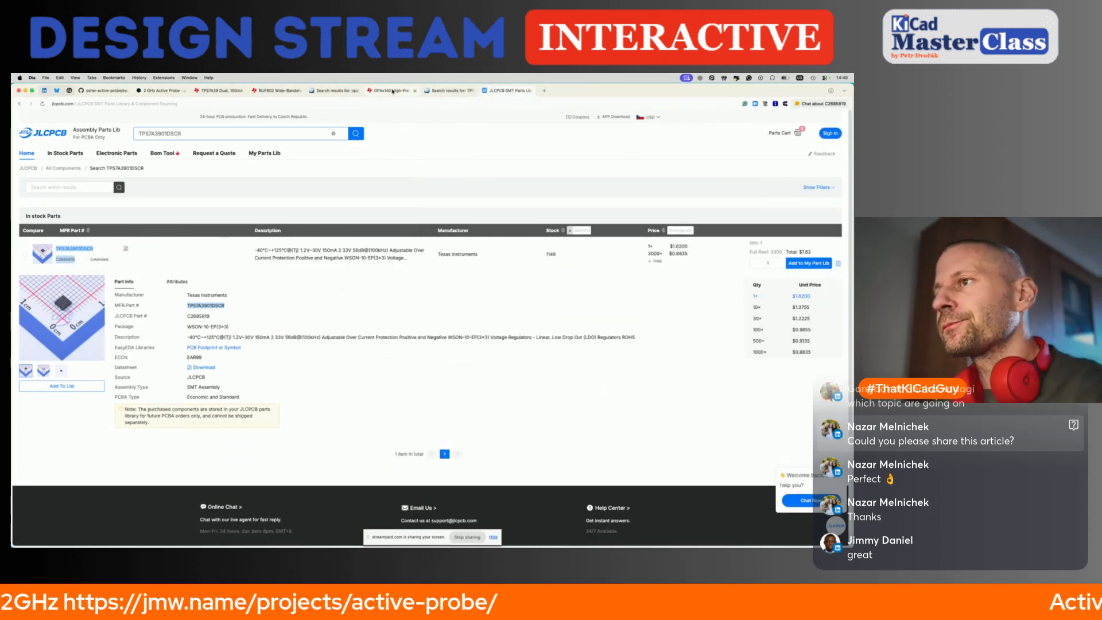
{"action": "left_click", "coordinate": [393, 90]}
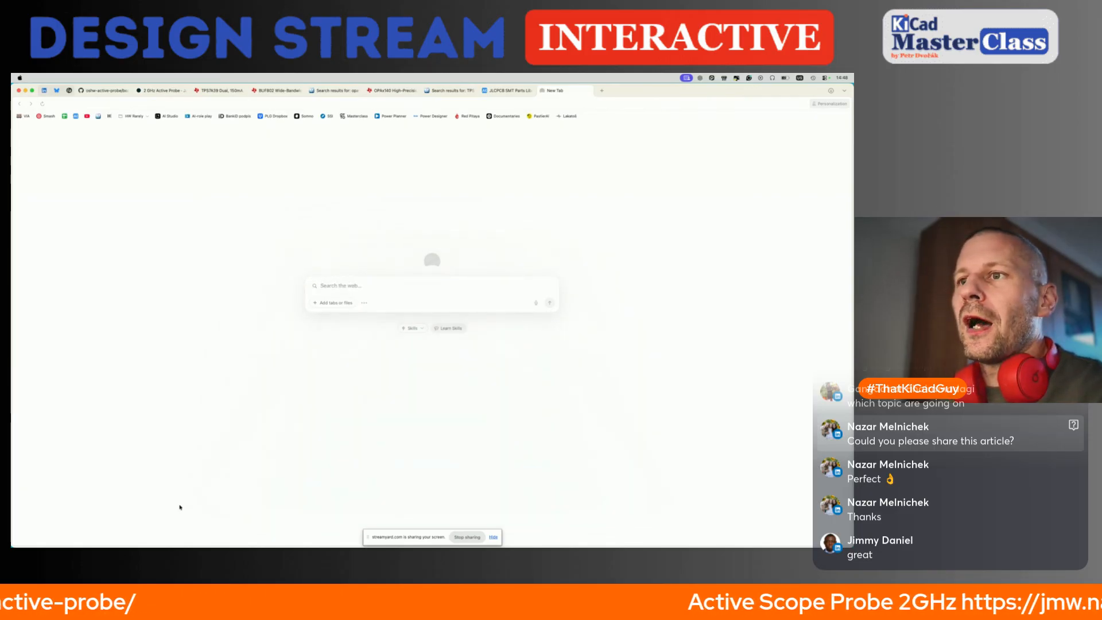
{"action": "key", "text": "super+v"}
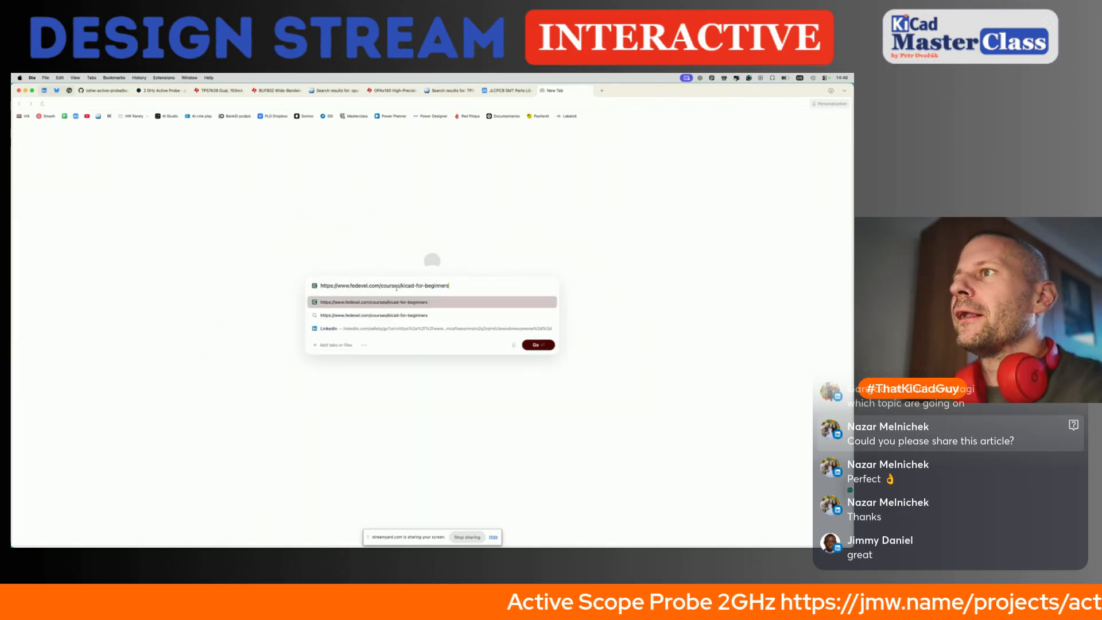
{"action": "key", "text": "Return"}
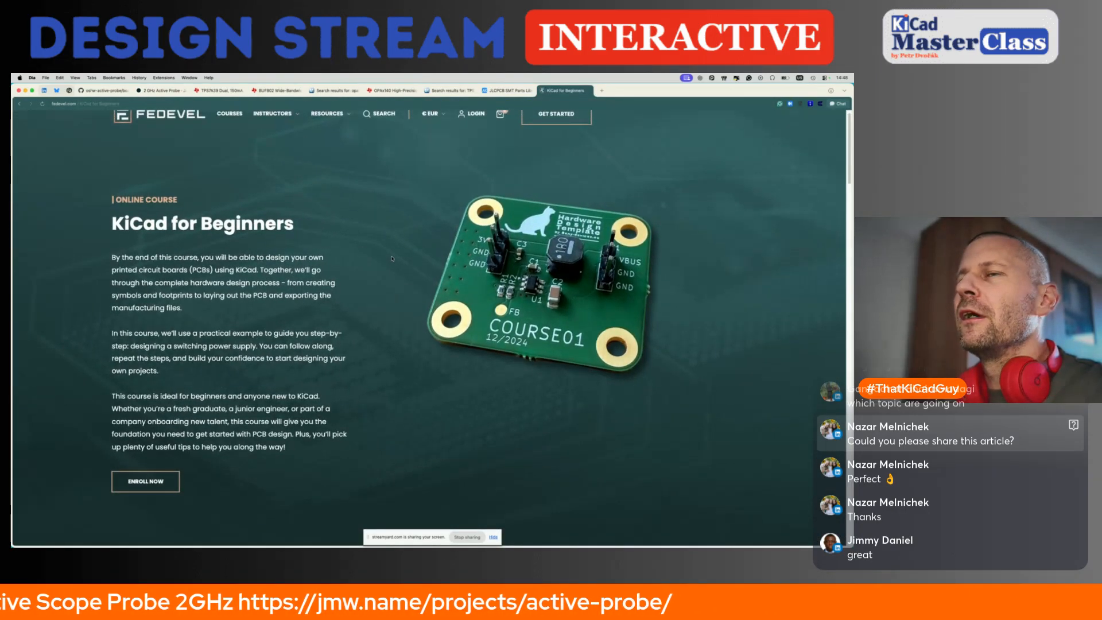
{"action": "scroll", "coordinate": [392, 258], "scroll_direction": "up", "scroll_amount": 1}
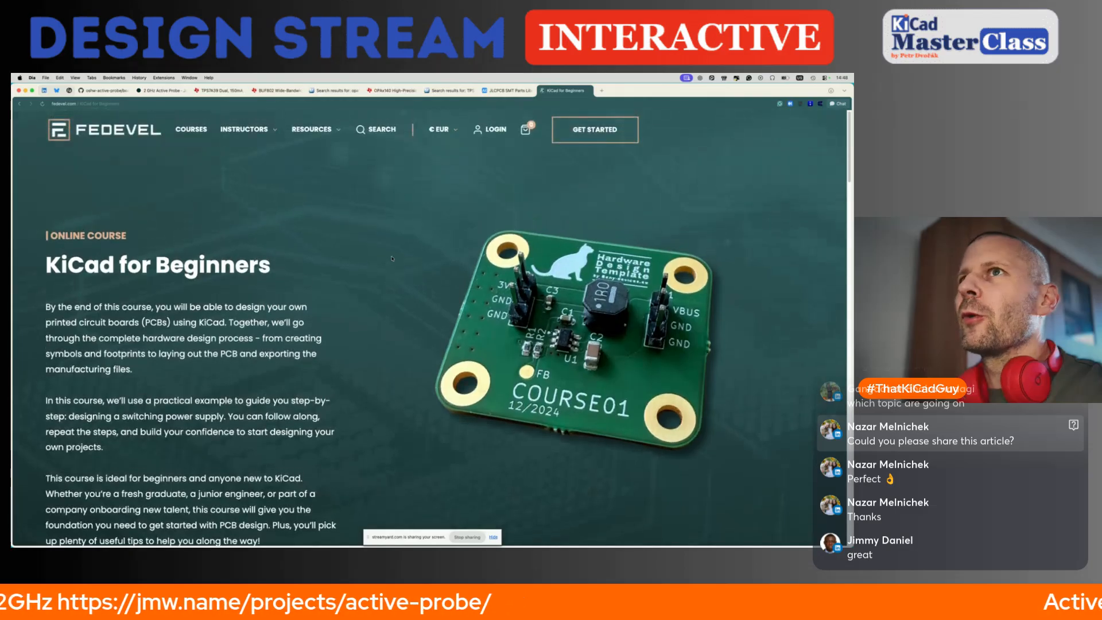
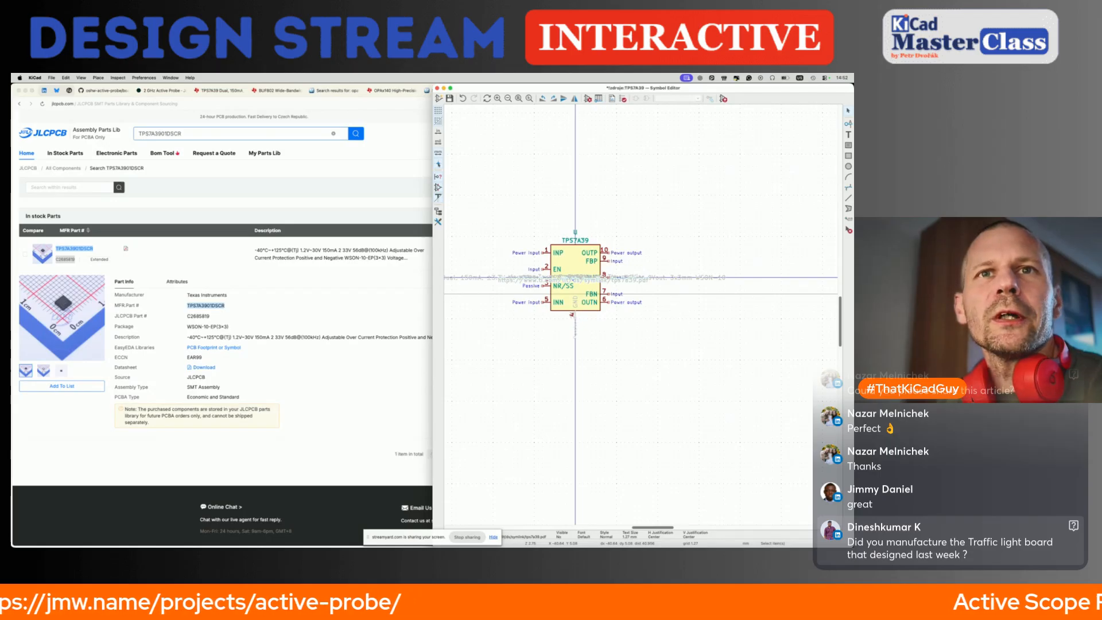
Step: Switch to the schematic PDF in Preview, review its second page around OPA140 and BUF802, and return to the Symbol Editor
{"action": "key", "text": "ctrl+Up"}
{"action": "left_click", "coordinate": [267, 345]}
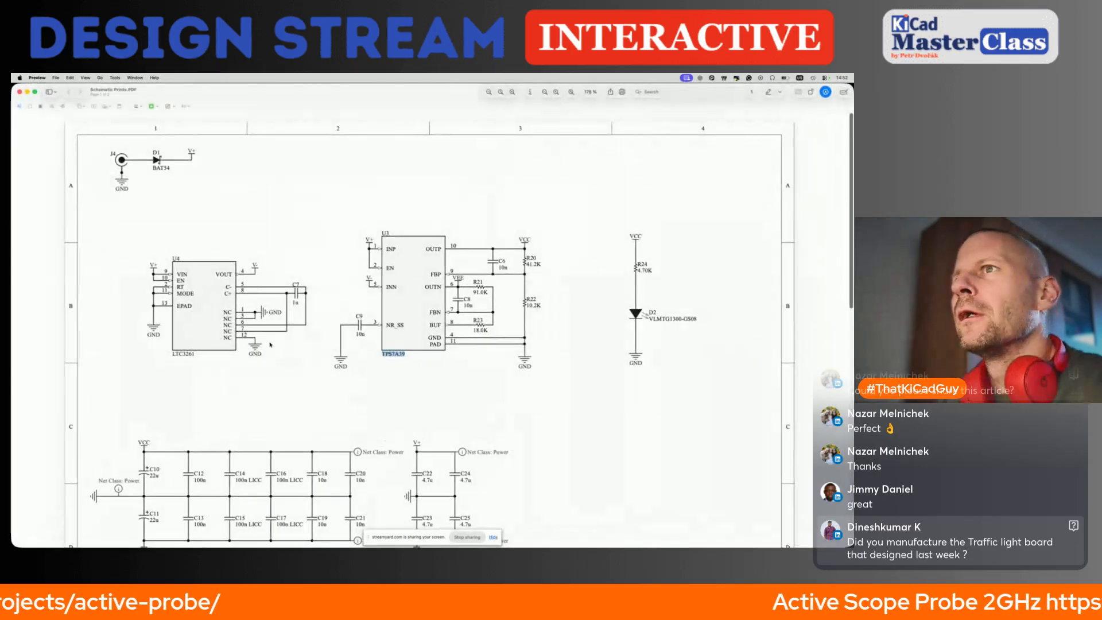
{"action": "scroll", "coordinate": [307, 364], "scroll_direction": "down", "scroll_amount": 5}
{"action": "scroll", "coordinate": [317, 378], "scroll_direction": "down", "scroll_amount": 12}
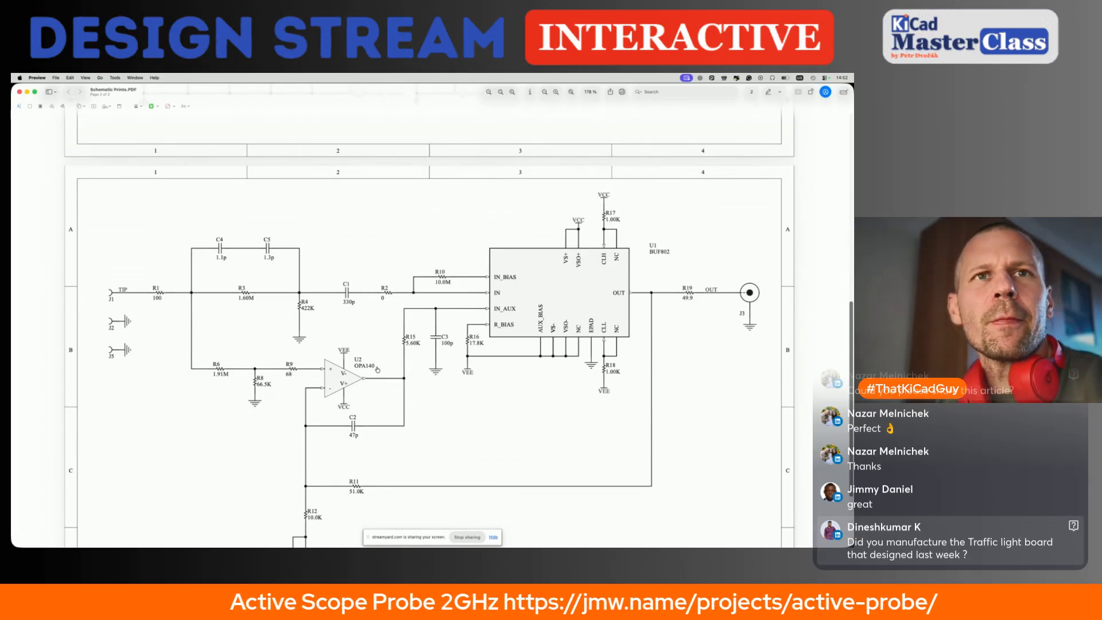
{"action": "key", "text": "ctrl+Right"}
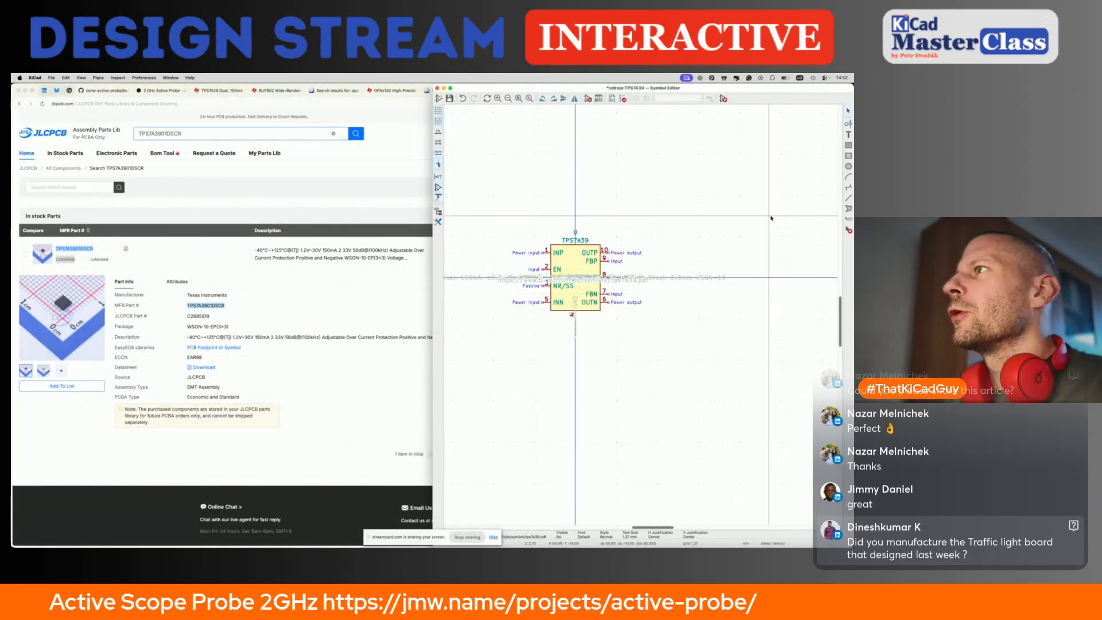
Step: Close the TPS7A39 symbol window and reopen the Symbol Editor from the schematic with no symbol loaded
{"action": "left_click", "coordinate": [767, 213]}
{"action": "key", "text": "super+w"}
{"action": "left_click", "coordinate": [692, 331]}
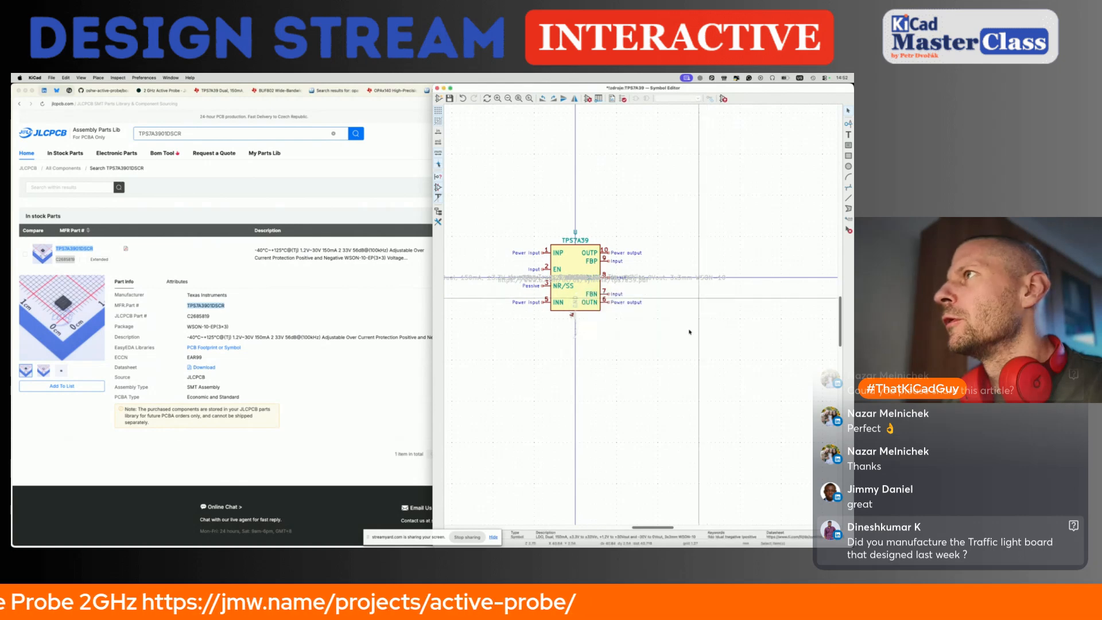
{"action": "left_click", "coordinate": [287, 98]}
Step: Search the symbol libraries for "opa140" and clear the search
{"action": "type", "text": "opa140"}
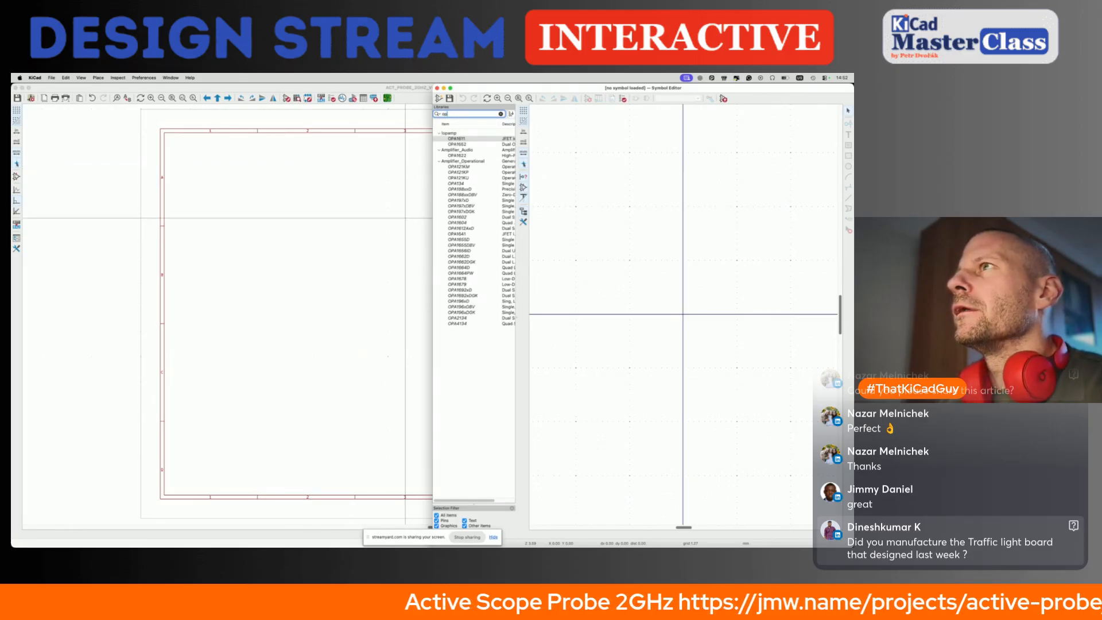
{"action": "key", "text": "BackSpace"}
{"action": "key", "text": "BackSpace"}
{"action": "key", "text": "BackSpace"}
{"action": "key", "text": "BackSpace"}
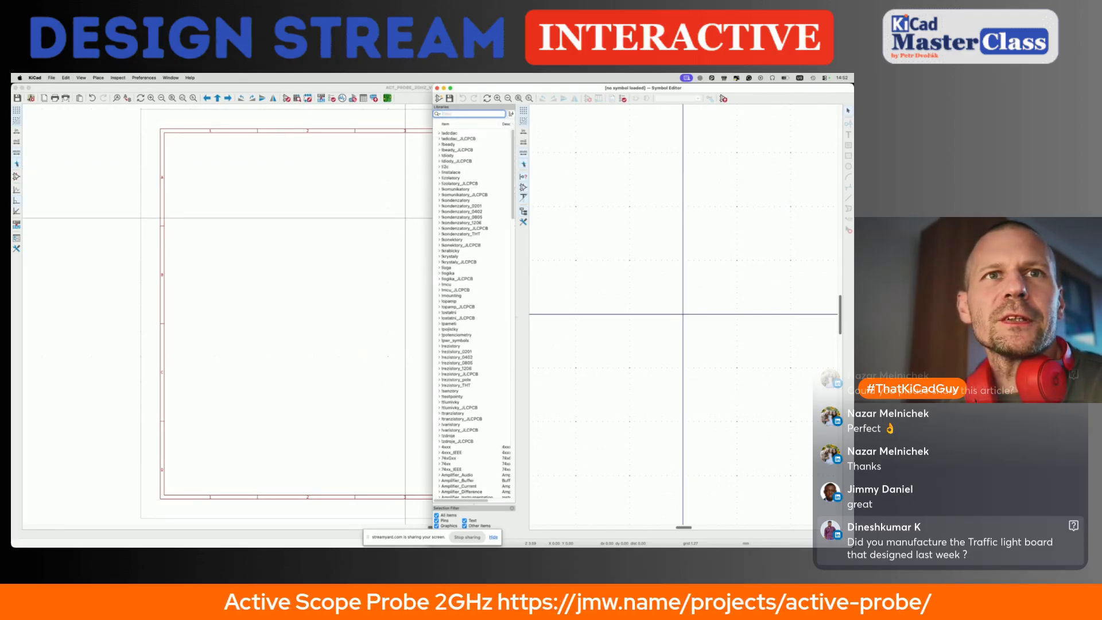
Step: Switch to the browser and close the Mouser results for TPS7A3901DSCR and the TPS7A39 datasheet
{"action": "key", "text": "super+Tab"}
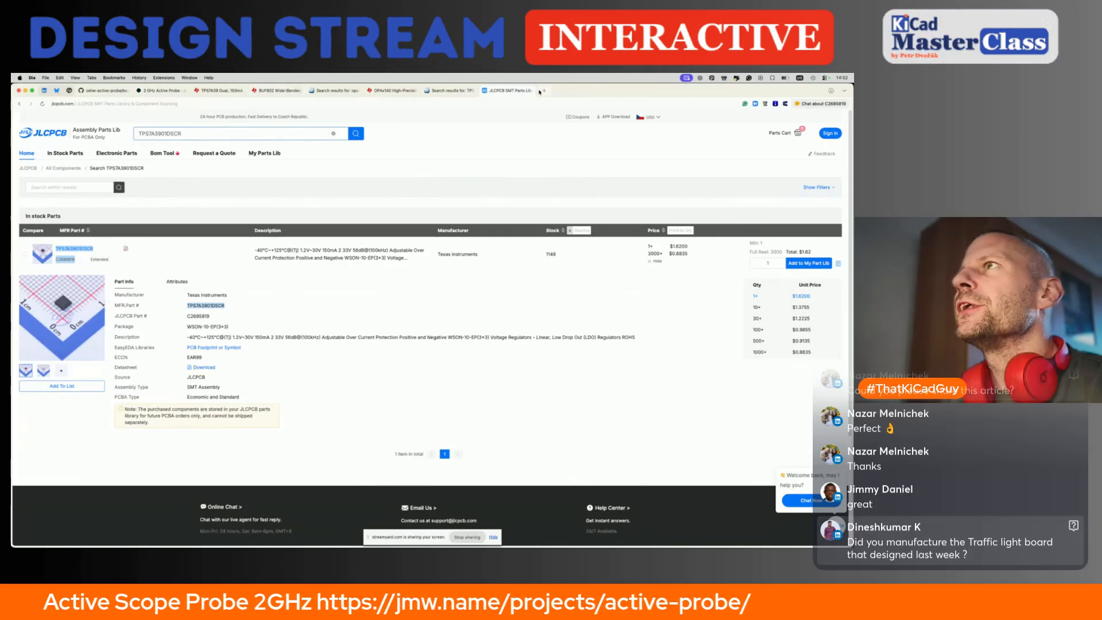
{"action": "left_click", "coordinate": [451, 93]}
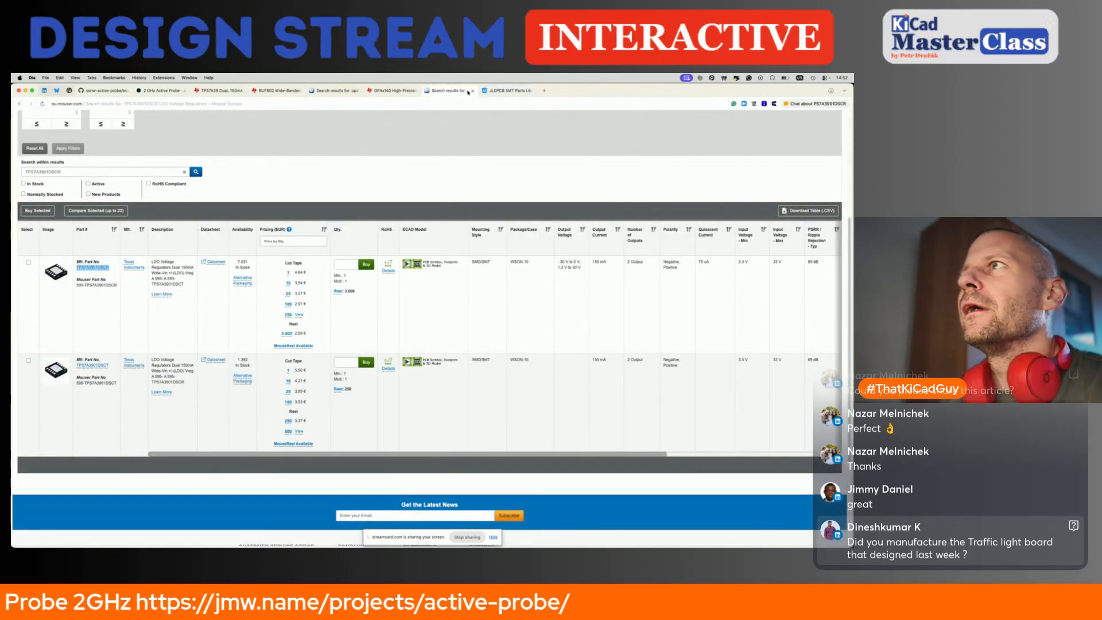
{"action": "left_click", "coordinate": [472, 91]}
{"action": "left_click", "coordinate": [342, 92]}
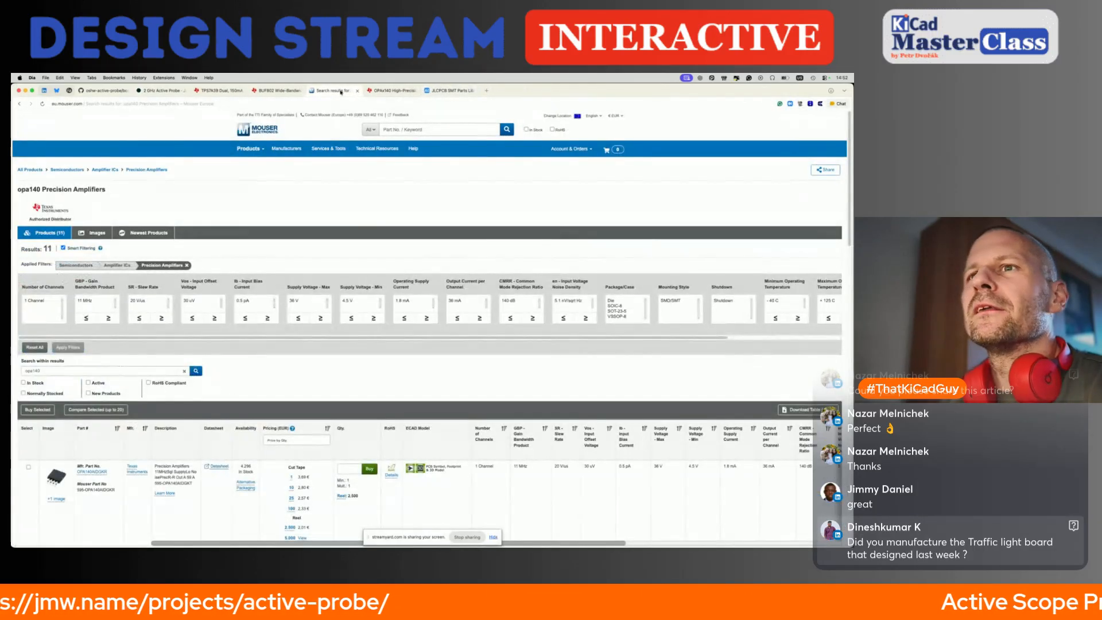
{"action": "left_click", "coordinate": [242, 90]}
Step: Review the first page of the OPAx140 datasheet and the overview on the 2 GHz active probe project page
{"action": "left_click", "coordinate": [339, 91]}
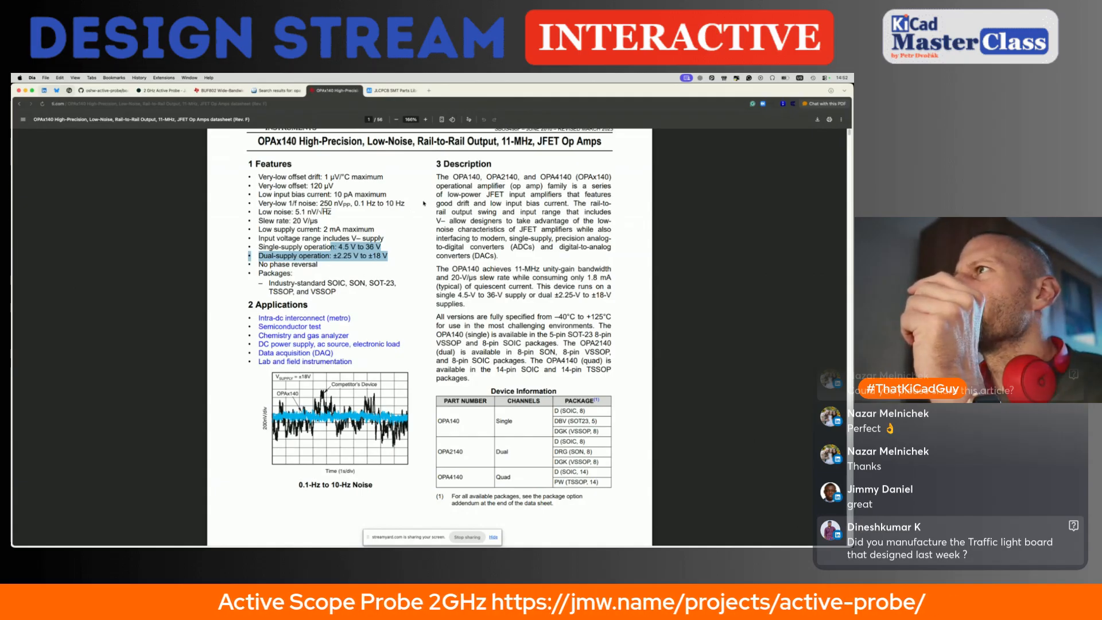
{"action": "scroll", "coordinate": [424, 203], "scroll_direction": "up", "scroll_amount": 1}
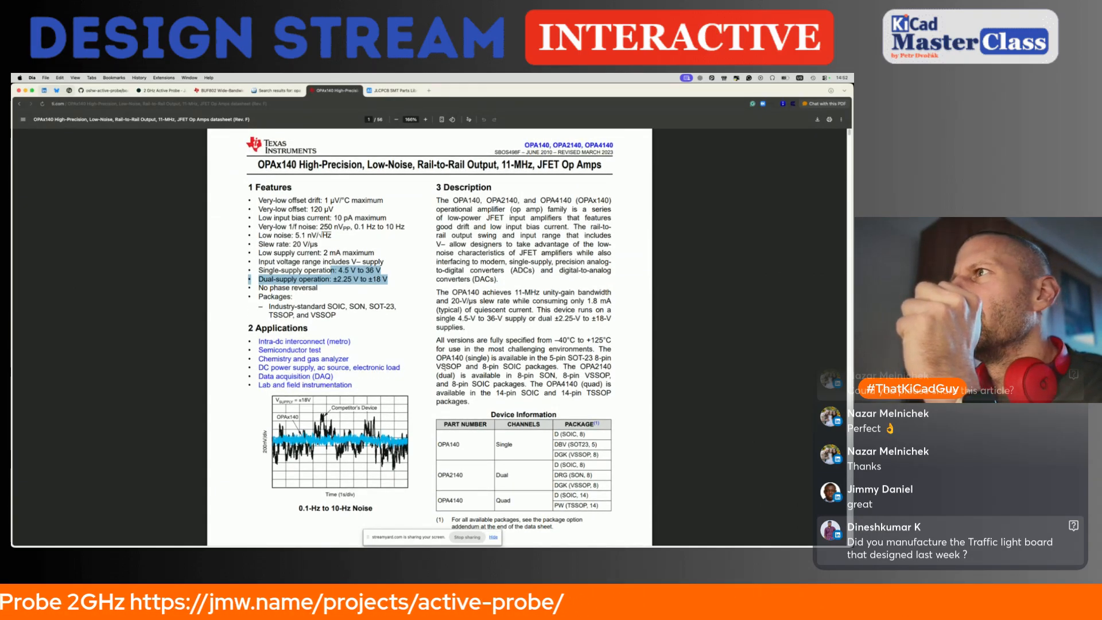
{"action": "scroll", "coordinate": [443, 366], "scroll_direction": "down", "scroll_amount": 3}
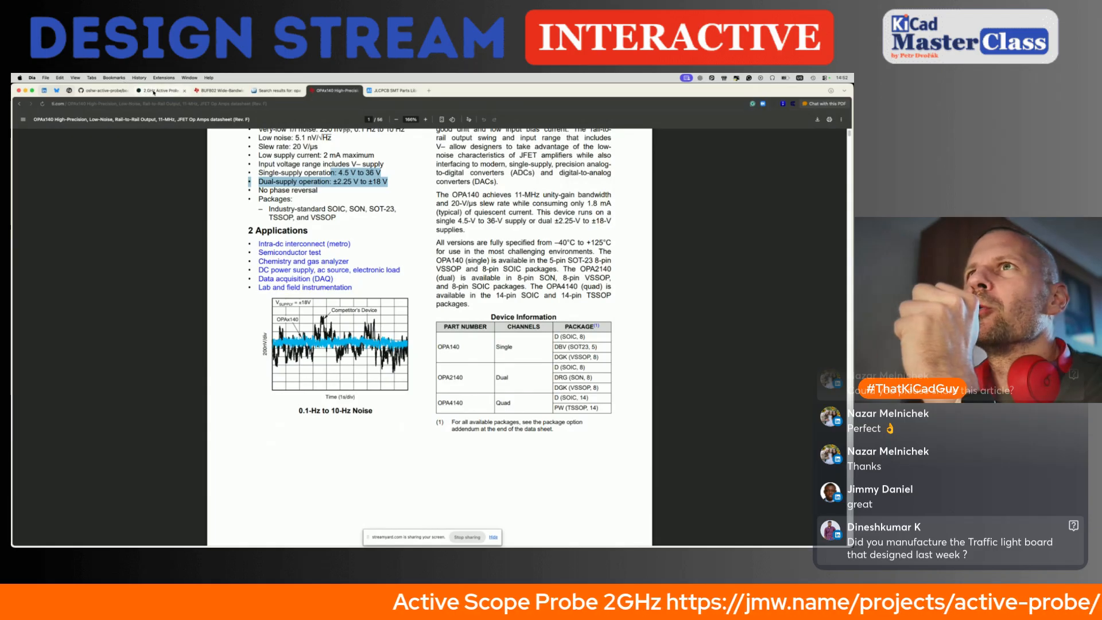
{"action": "key", "text": "super+2"}
{"action": "scroll", "coordinate": [341, 407], "scroll_direction": "down", "scroll_amount": 10}
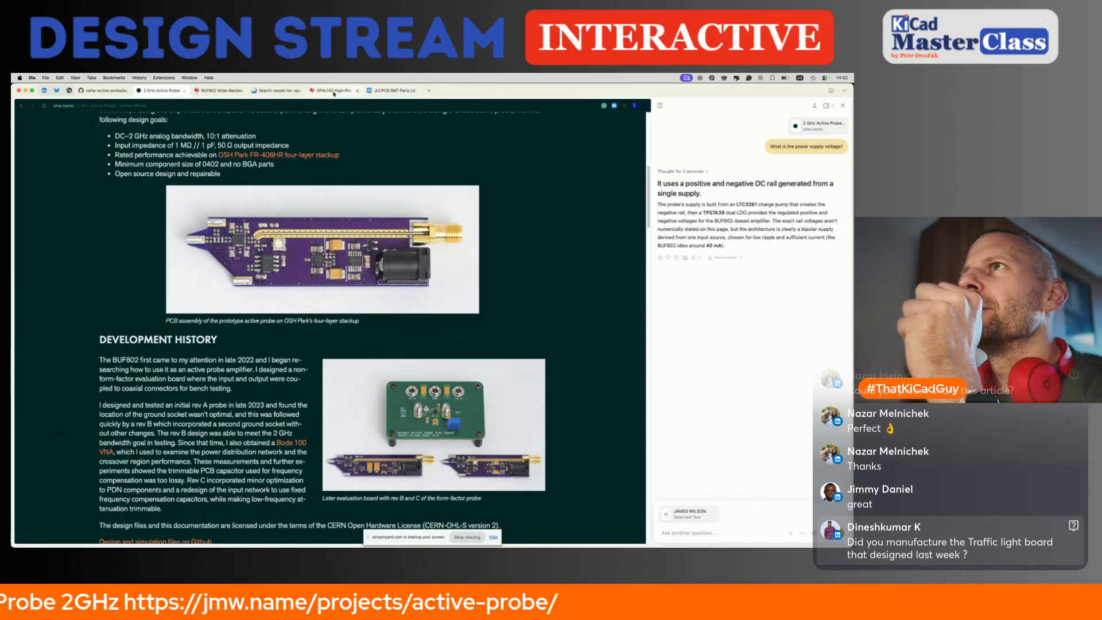
Step: Compare the OPA140 variants in the Mouser results and open the product page of OPA140AIDGKR
{"action": "key", "text": "super+5"}
{"action": "left_click", "coordinate": [279, 90]}
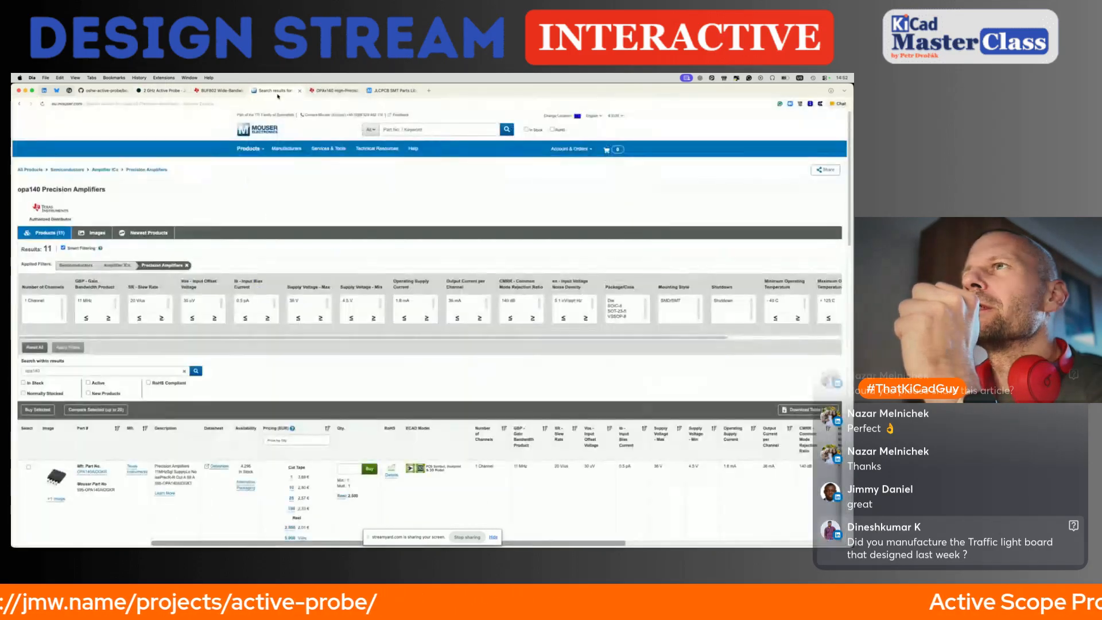
{"action": "scroll", "coordinate": [226, 404], "scroll_direction": "down", "scroll_amount": 2}
{"action": "scroll", "coordinate": [226, 404], "scroll_direction": "down", "scroll_amount": 3}
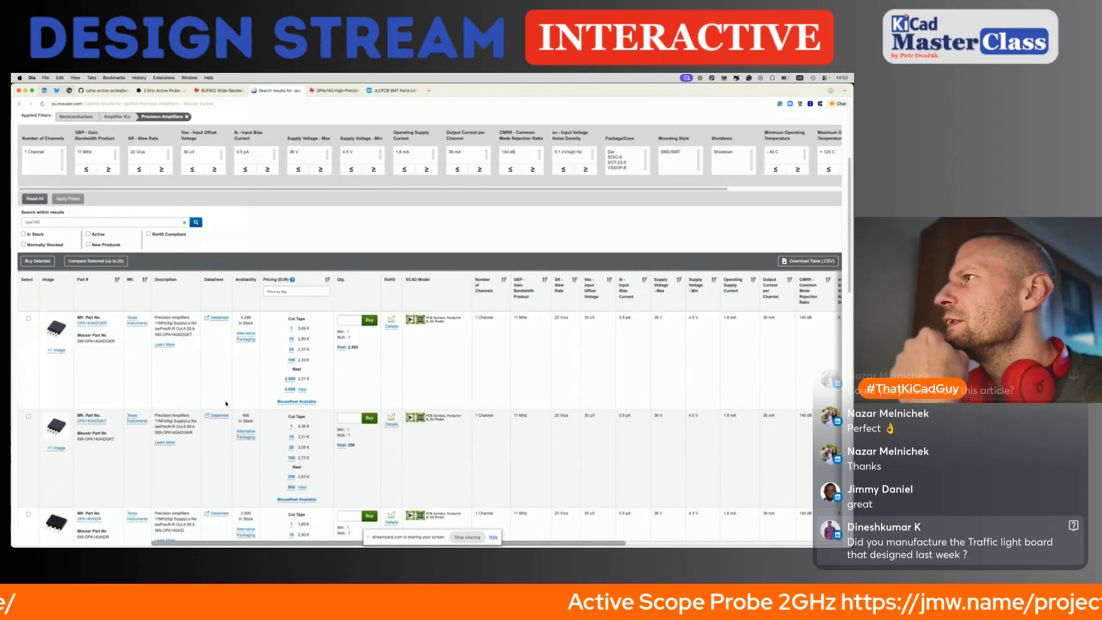
{"action": "scroll", "coordinate": [226, 404], "scroll_direction": "down", "scroll_amount": 7}
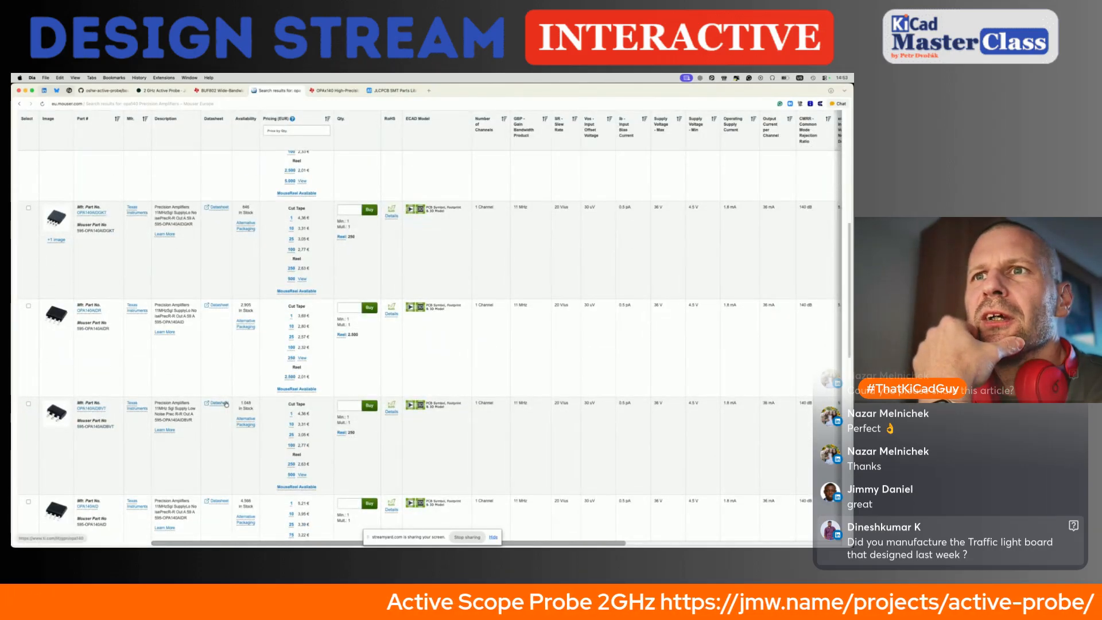
{"action": "scroll", "coordinate": [227, 404], "scroll_direction": "up", "scroll_amount": 5}
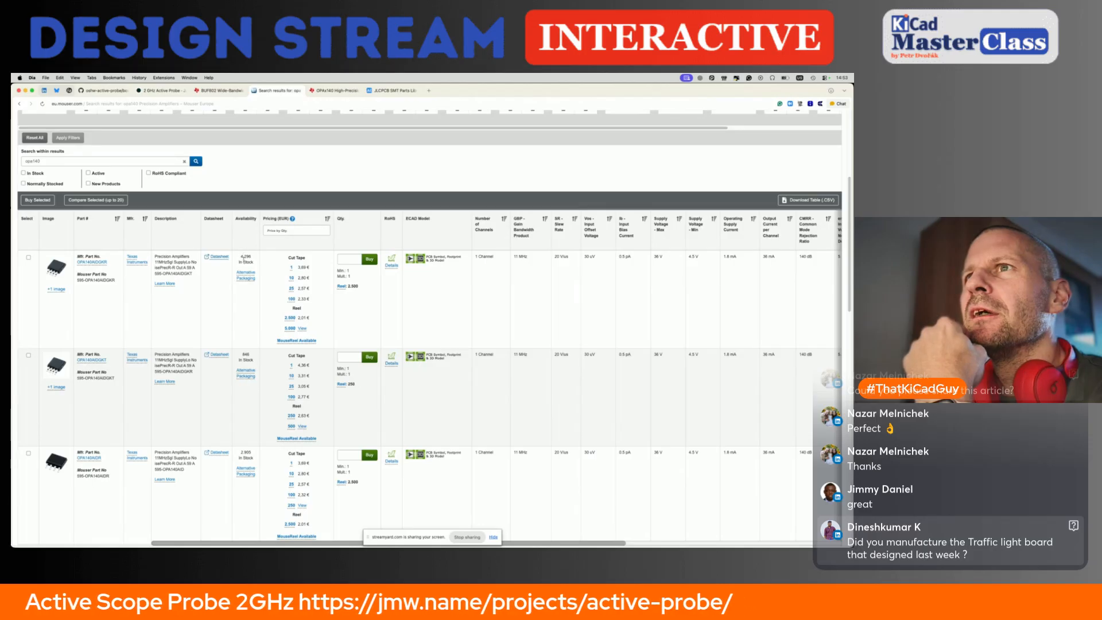
{"action": "left_click", "coordinate": [96, 264]}
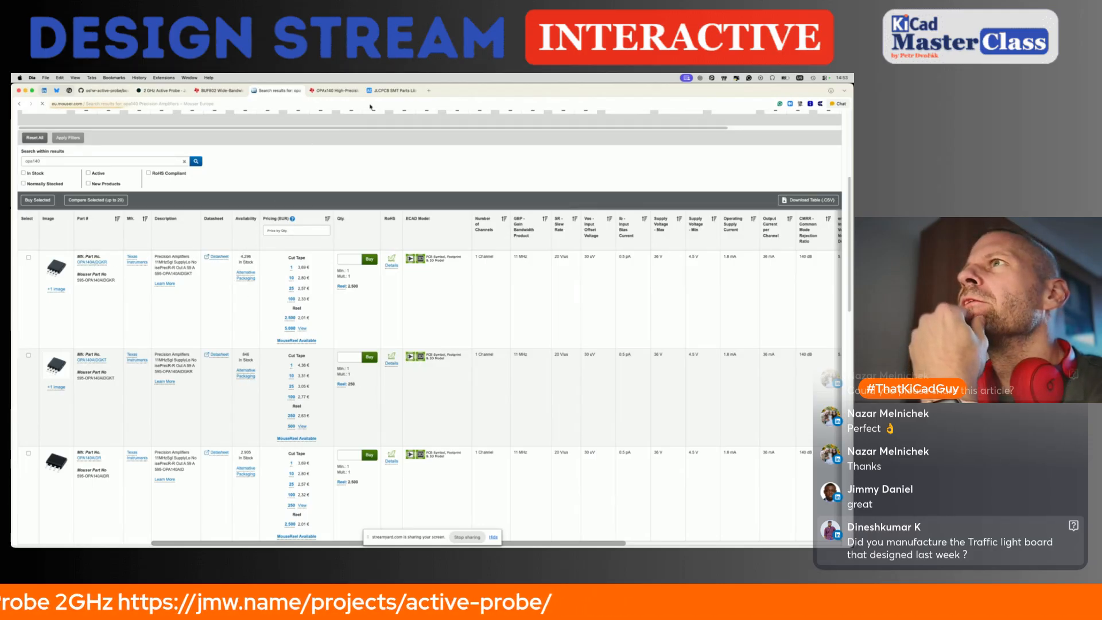
Step: Examine the OPA140 pin configuration for the 8-pin SOIC and VSSOP packages in the OPAx140 datasheet
{"action": "left_click", "coordinate": [337, 90]}
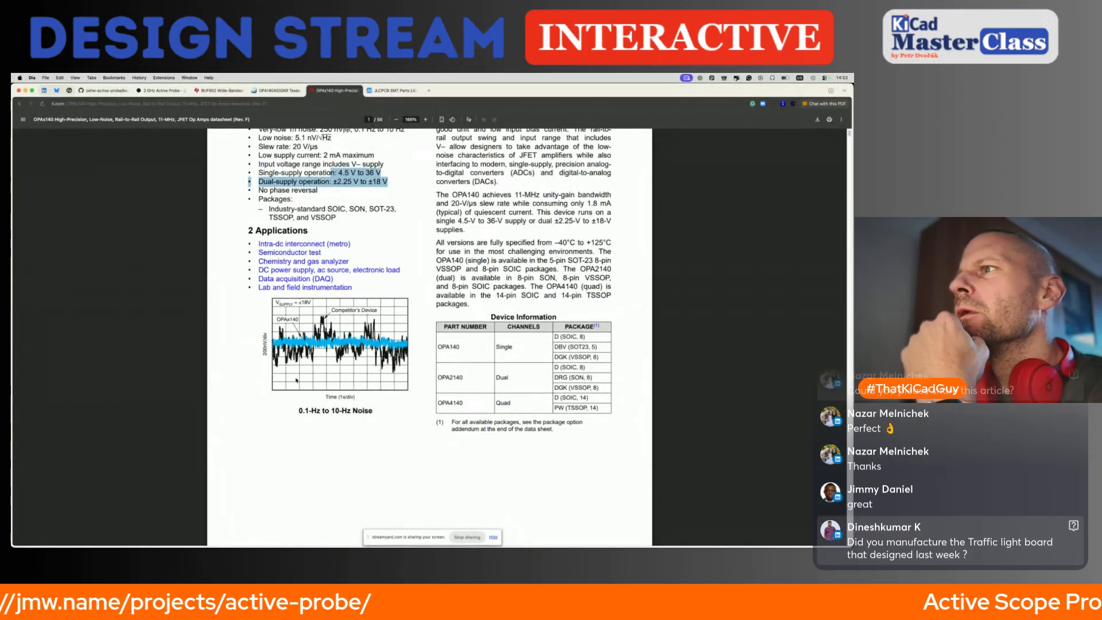
{"action": "scroll", "coordinate": [296, 380], "scroll_direction": "down", "scroll_amount": 15}
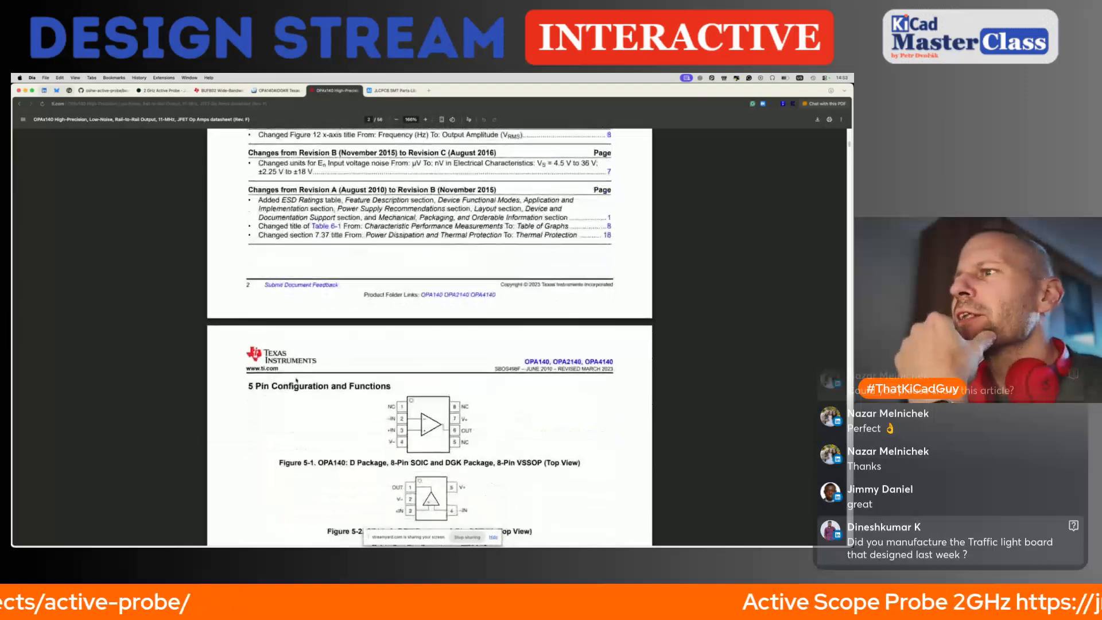
{"action": "scroll", "coordinate": [297, 380], "scroll_direction": "down", "scroll_amount": 1}
{"action": "scroll", "coordinate": [297, 380], "scroll_direction": "down", "scroll_amount": 2}
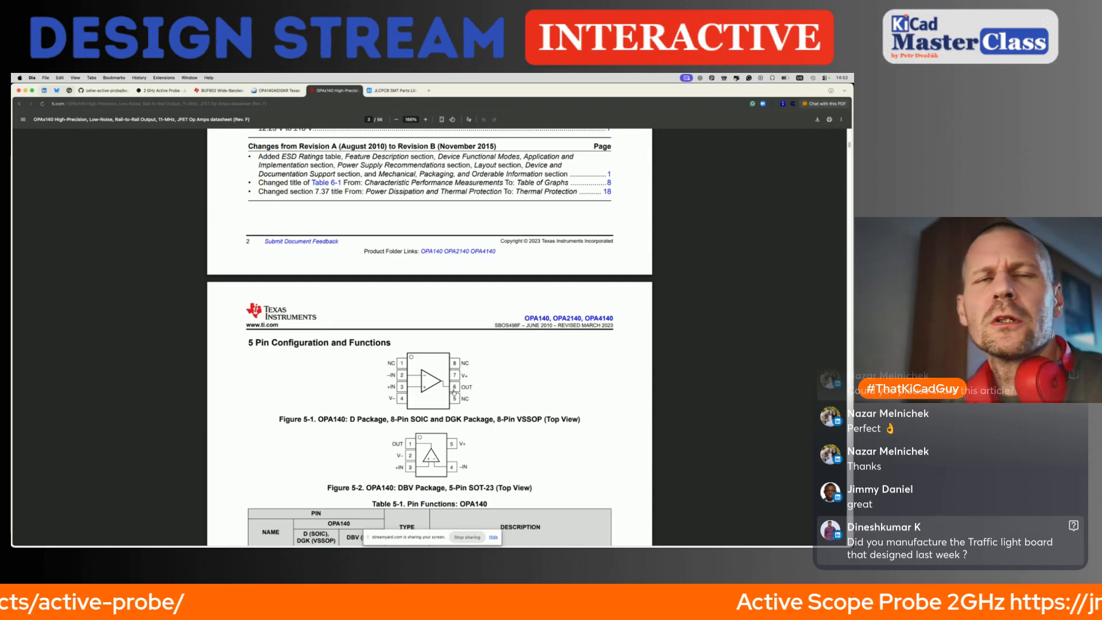
Step: Switch to the Symbol Editor, filter the libraries by "!opamp" and preview the AZV321 symbol
{"action": "left_click", "coordinate": [76, 234]}
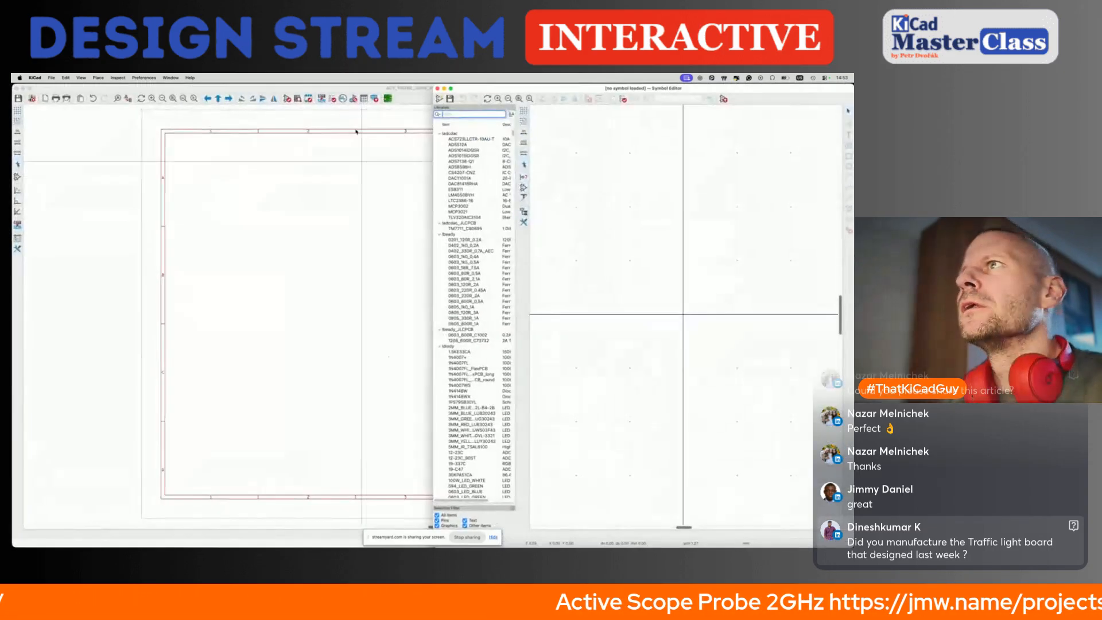
{"action": "type", "text": "lopamp"}
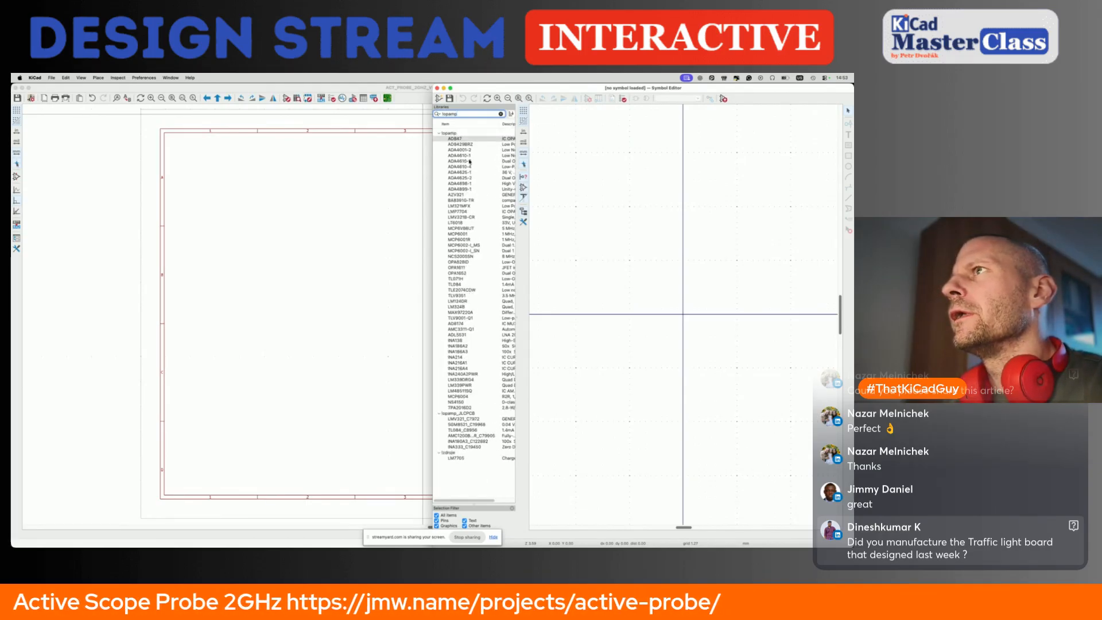
{"action": "mouse_move", "coordinate": [467, 197]}
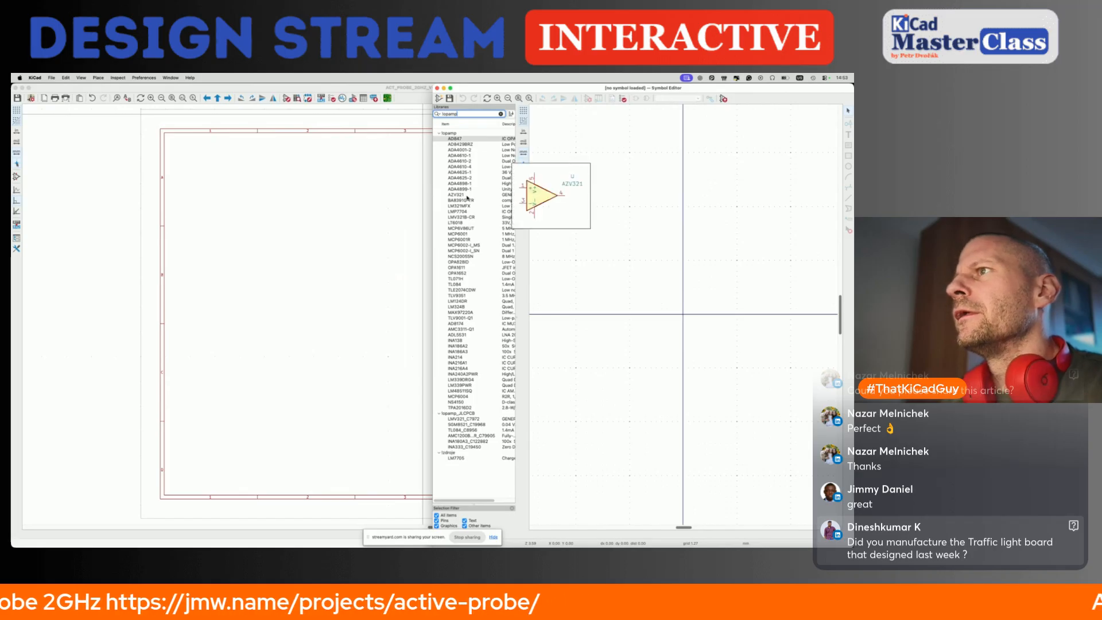
Step: Search the symbol libraries for "ada820", "ad820" and "820", and browse the matching symbols for a suitable op amp
{"action": "type", "text": "ada"}
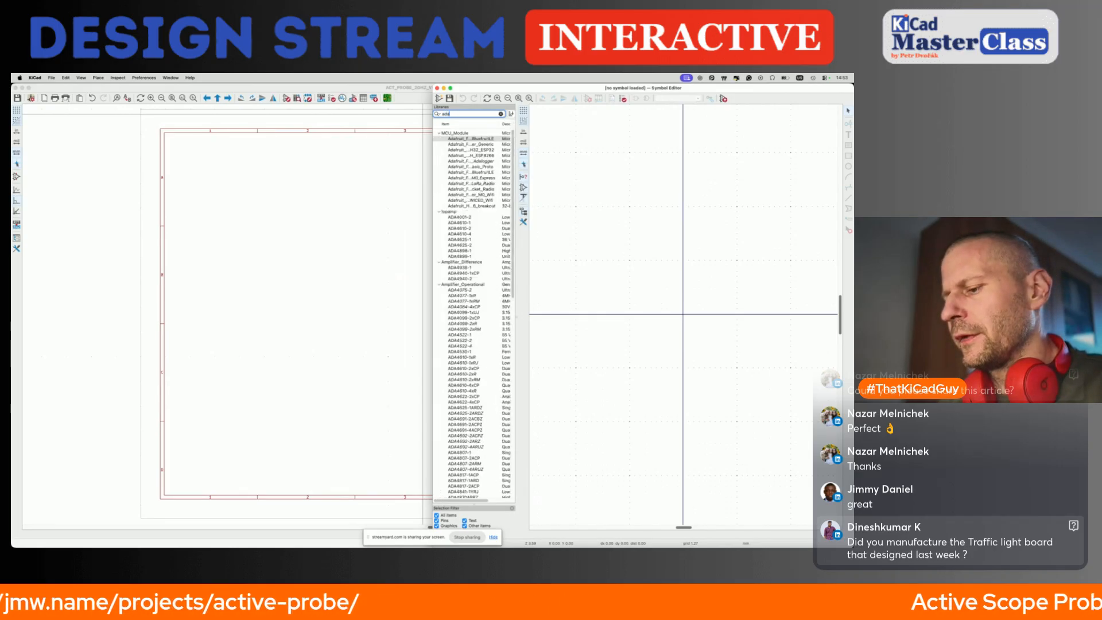
{"action": "type", "text": "820"}
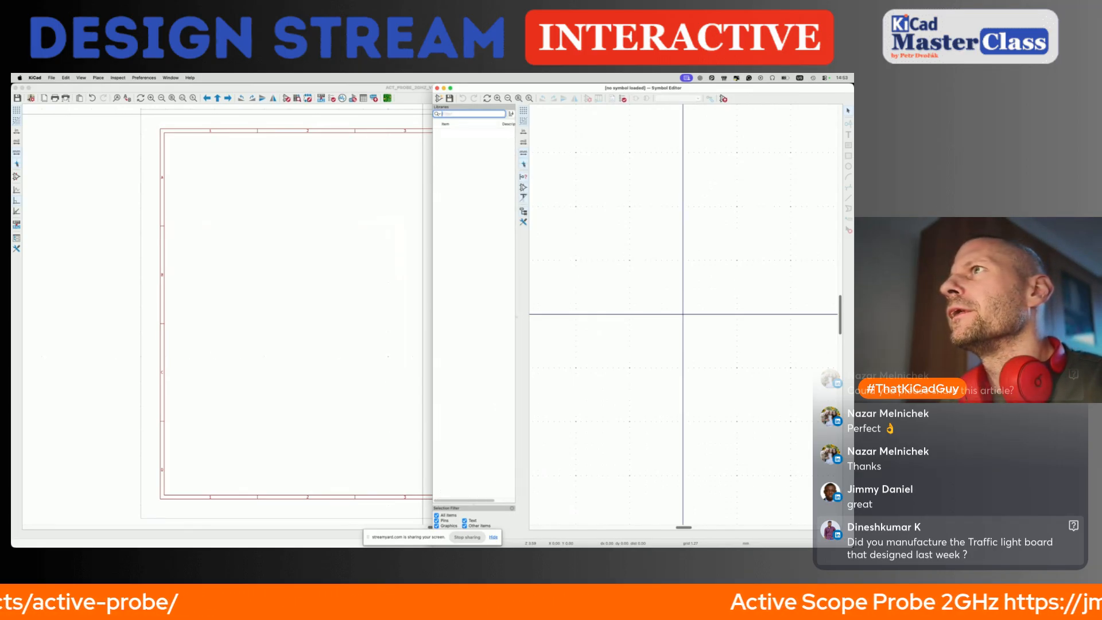
{"action": "type", "text": "ad"}
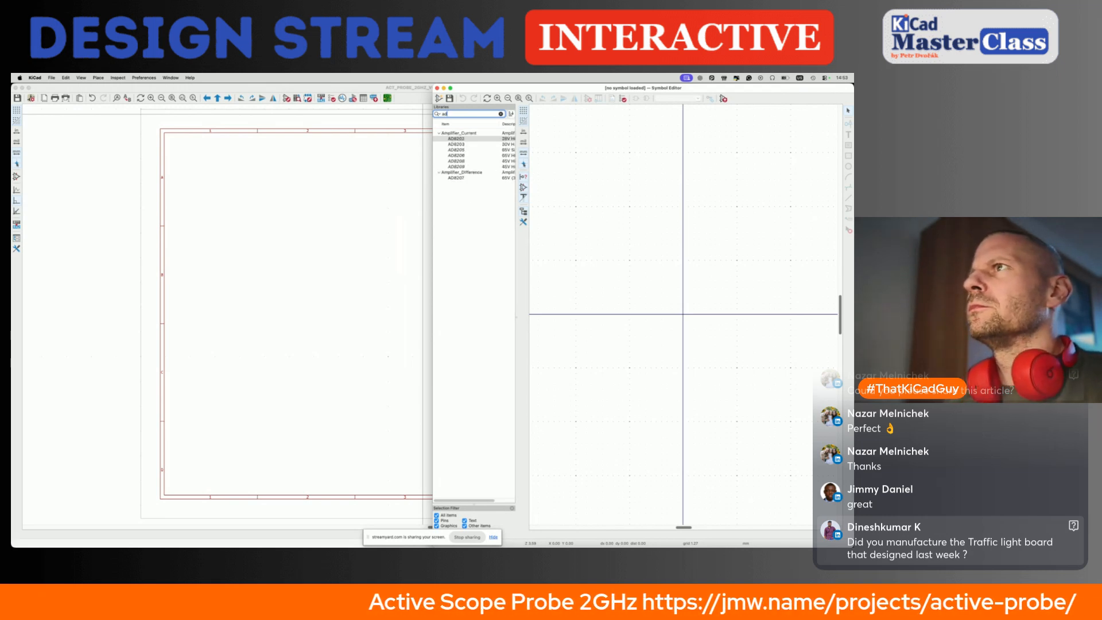
{"action": "type", "text": "820"}
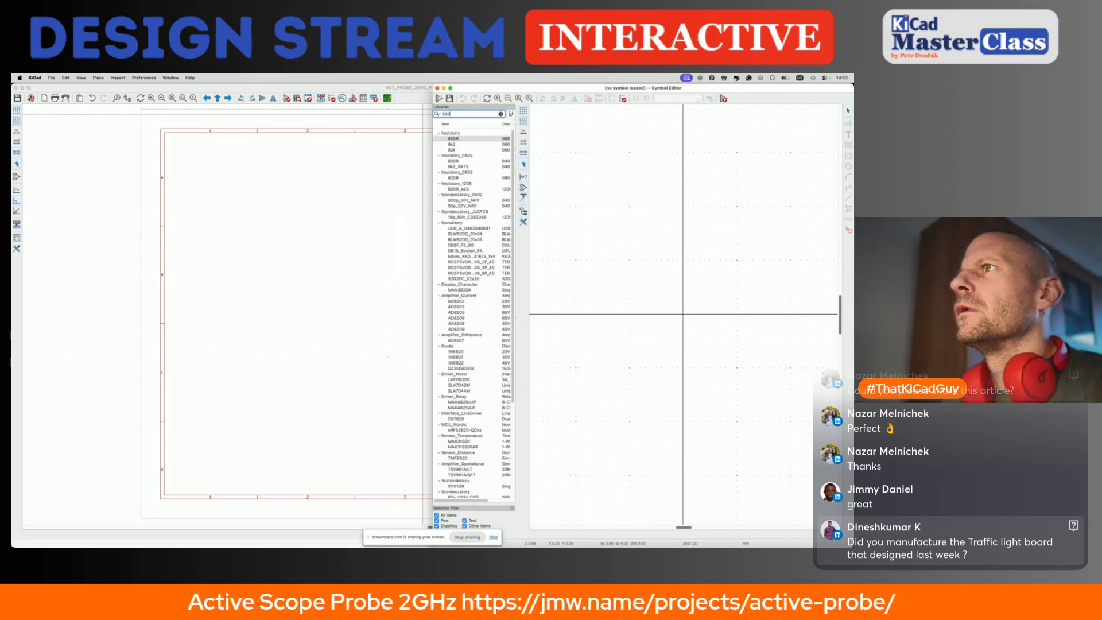
{"action": "scroll", "coordinate": [470, 330], "scroll_direction": "down", "scroll_amount": 3}
{"action": "mouse_move", "coordinate": [473, 298]}
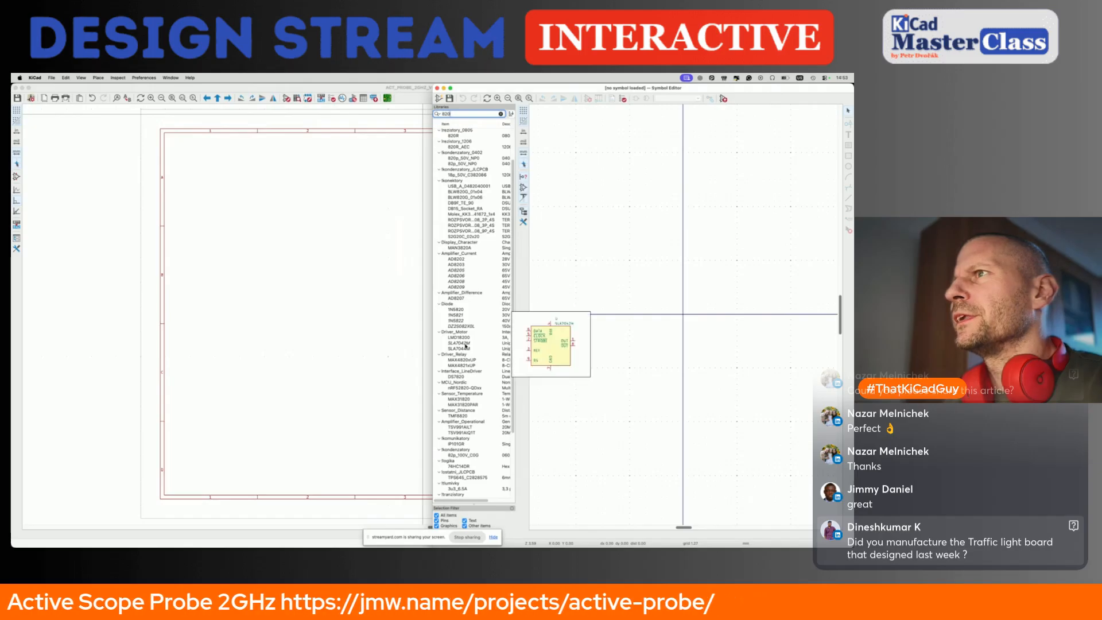
{"action": "scroll", "coordinate": [474, 298], "scroll_direction": "down", "scroll_amount": 6}
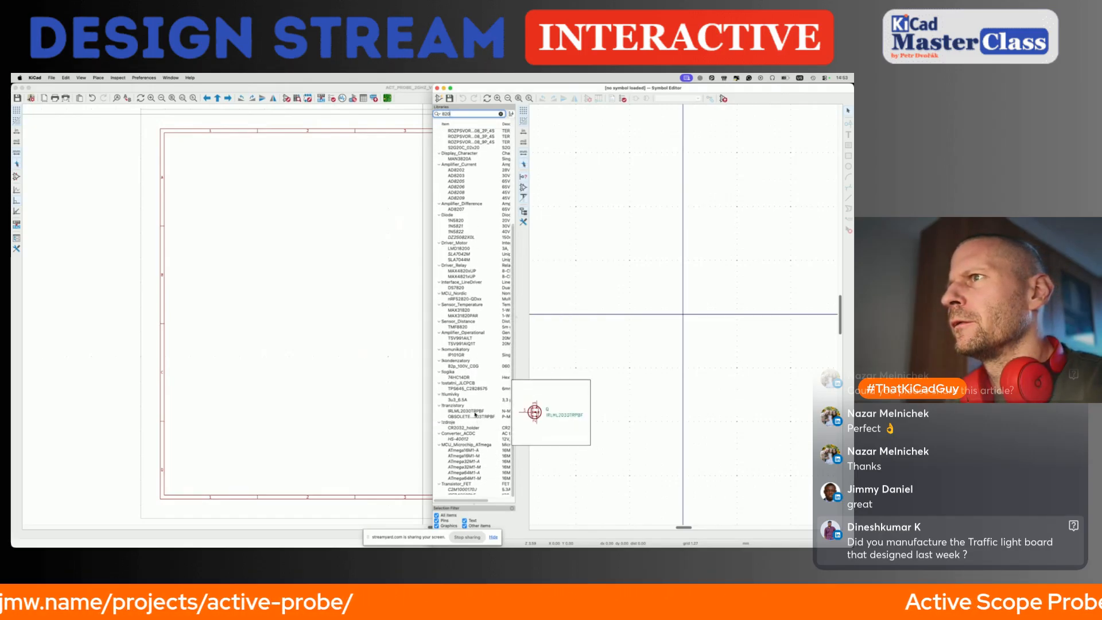
{"action": "scroll", "coordinate": [476, 424], "scroll_direction": "up", "scroll_amount": 9}
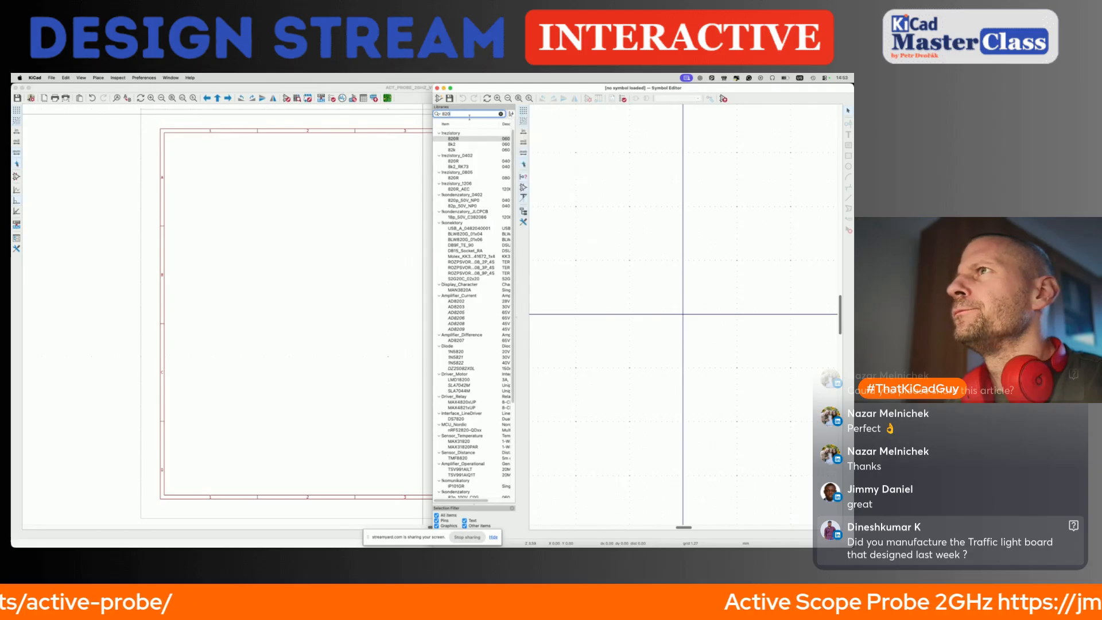
Step: Filter the libraries by "!opamp", open the ADA4610-1 symbol and view its unit B
{"action": "type", "text": "!opamp"}
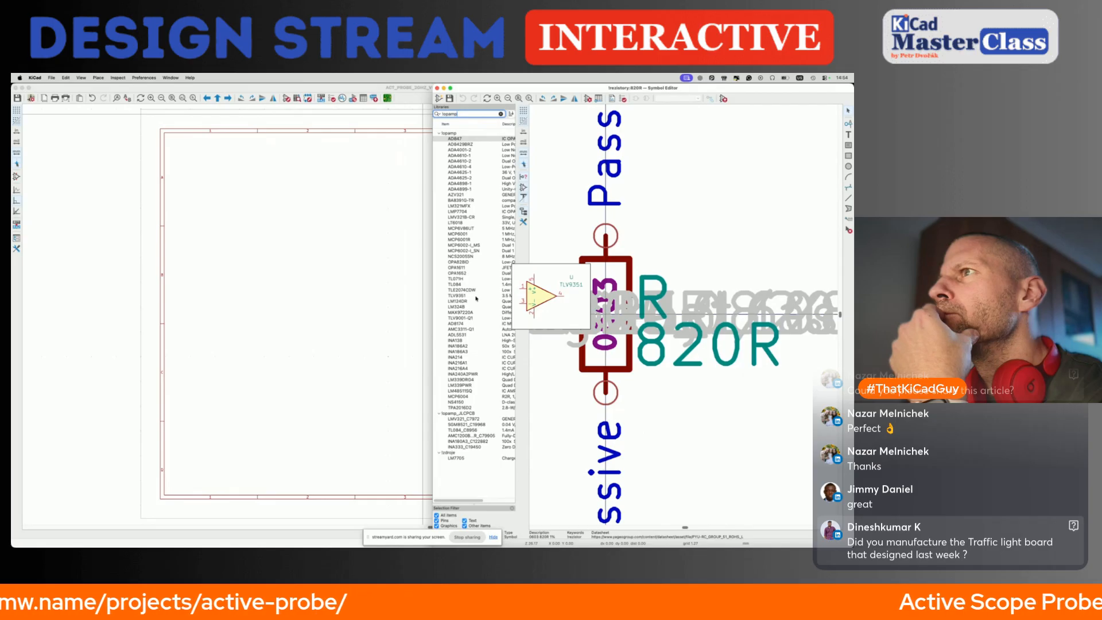
{"action": "double_click", "coordinate": [471, 156]}
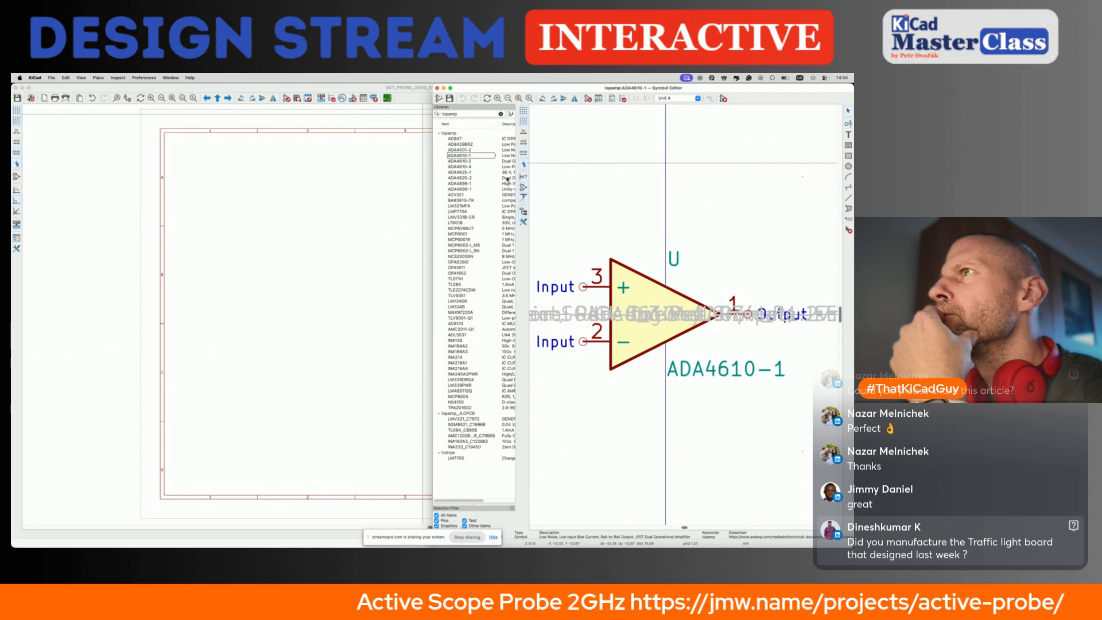
{"action": "left_click", "coordinate": [697, 99]}
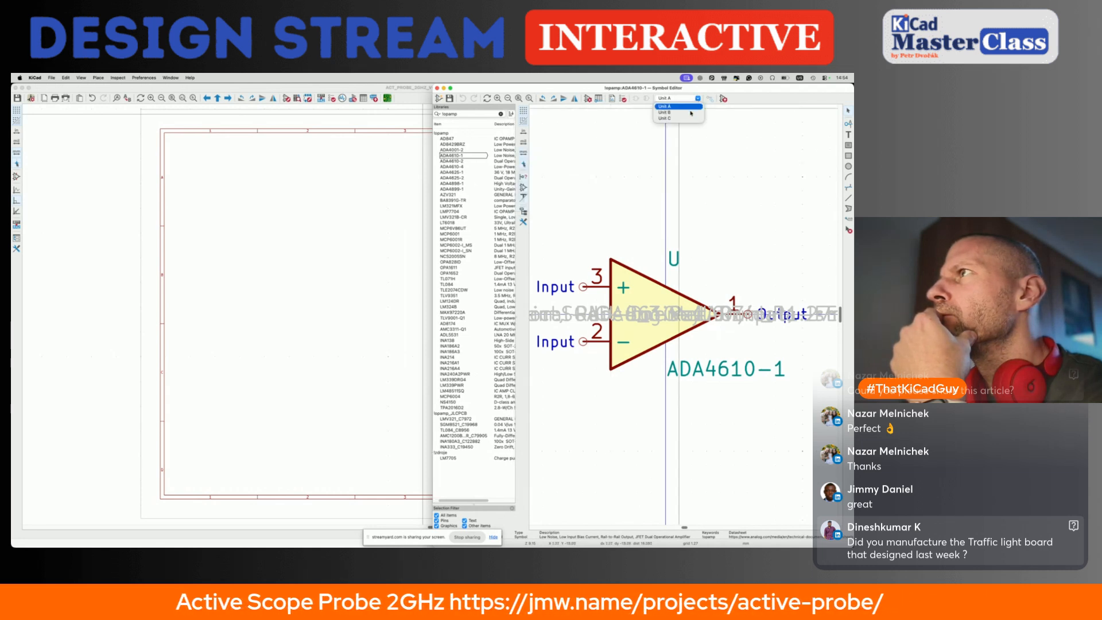
{"action": "left_click", "coordinate": [691, 112]}
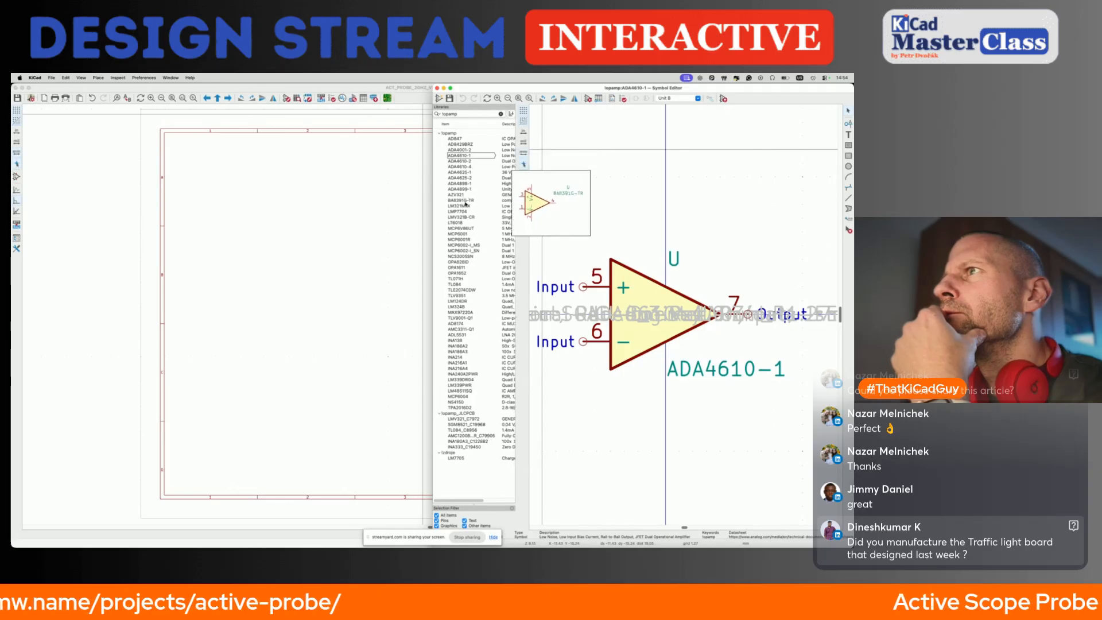
Step: Save a copy of the AZV321 symbol as OPA140 in the !opamp library
{"action": "double_click", "coordinate": [459, 195]}
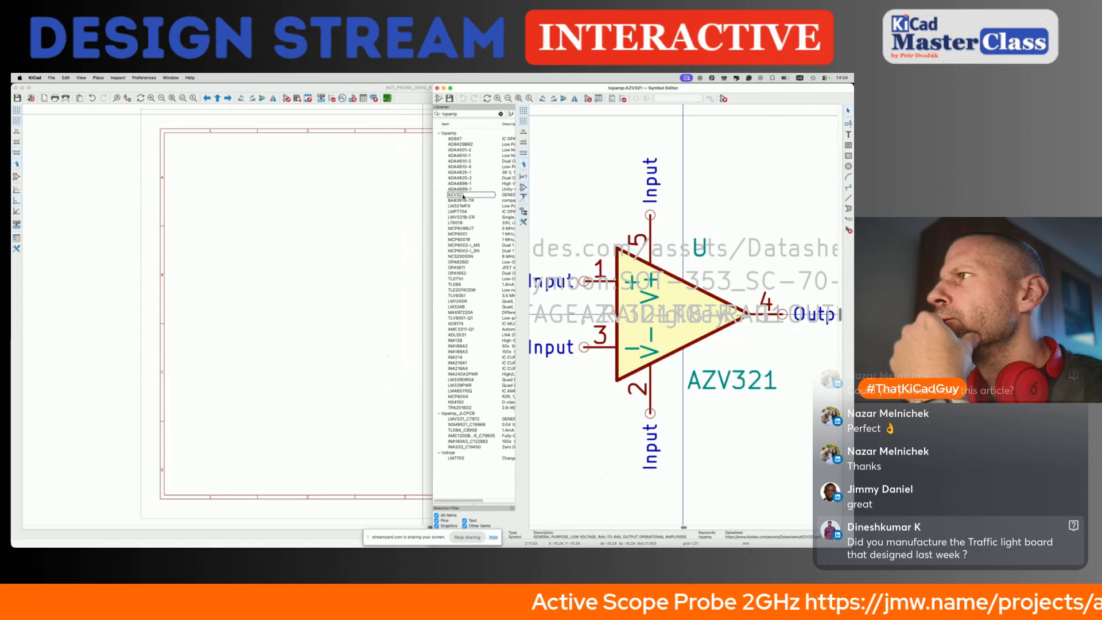
{"action": "right_click", "coordinate": [463, 196]}
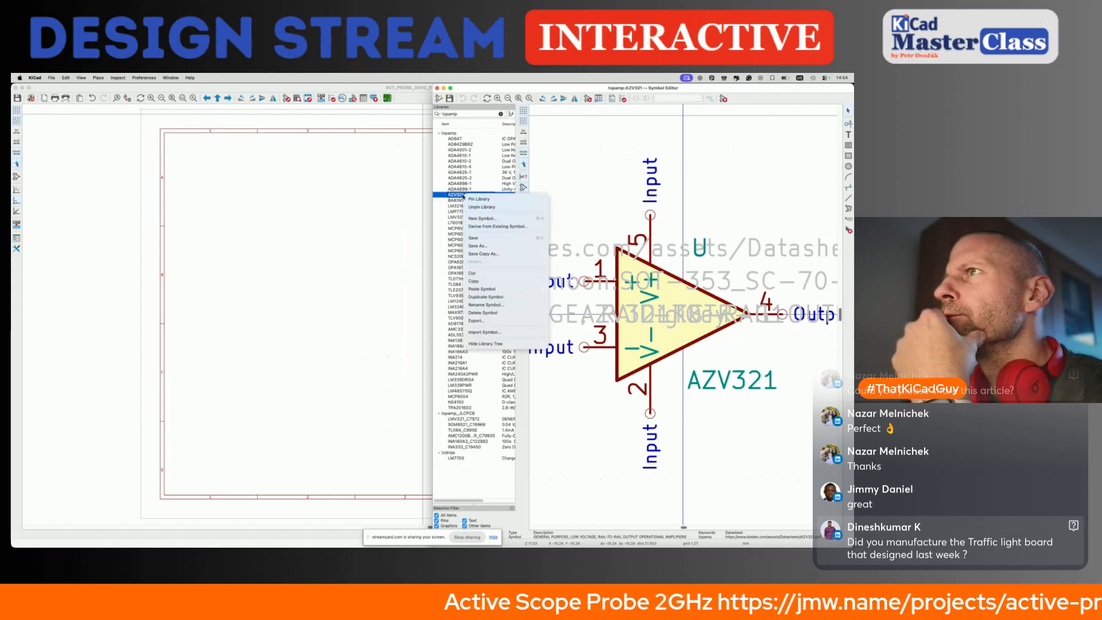
{"action": "left_click", "coordinate": [474, 247]}
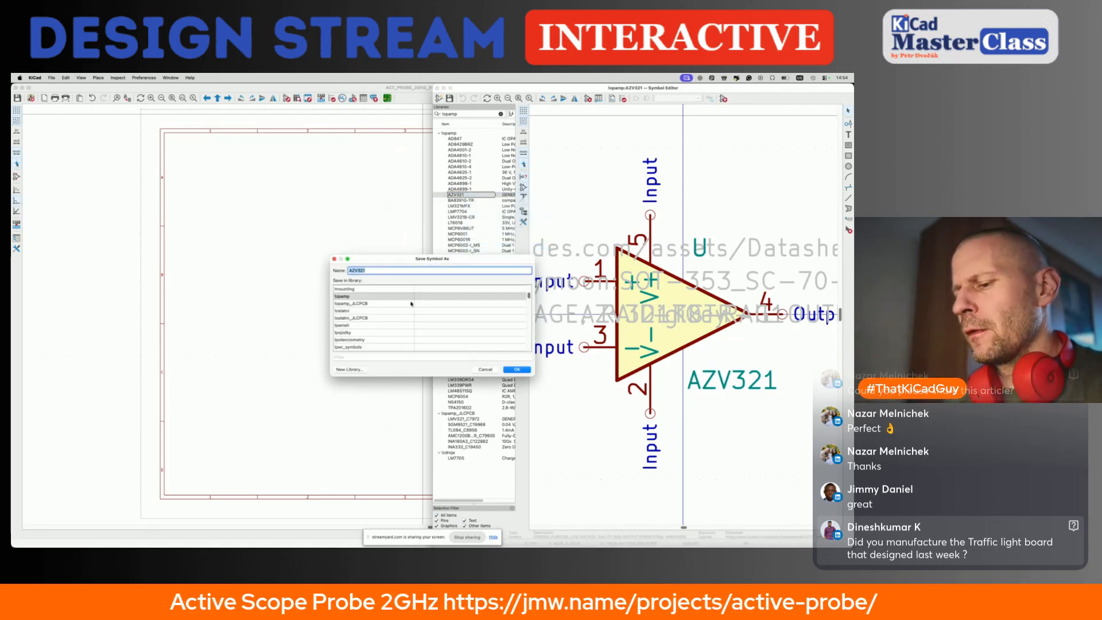
{"action": "type", "text": "OPA140"}
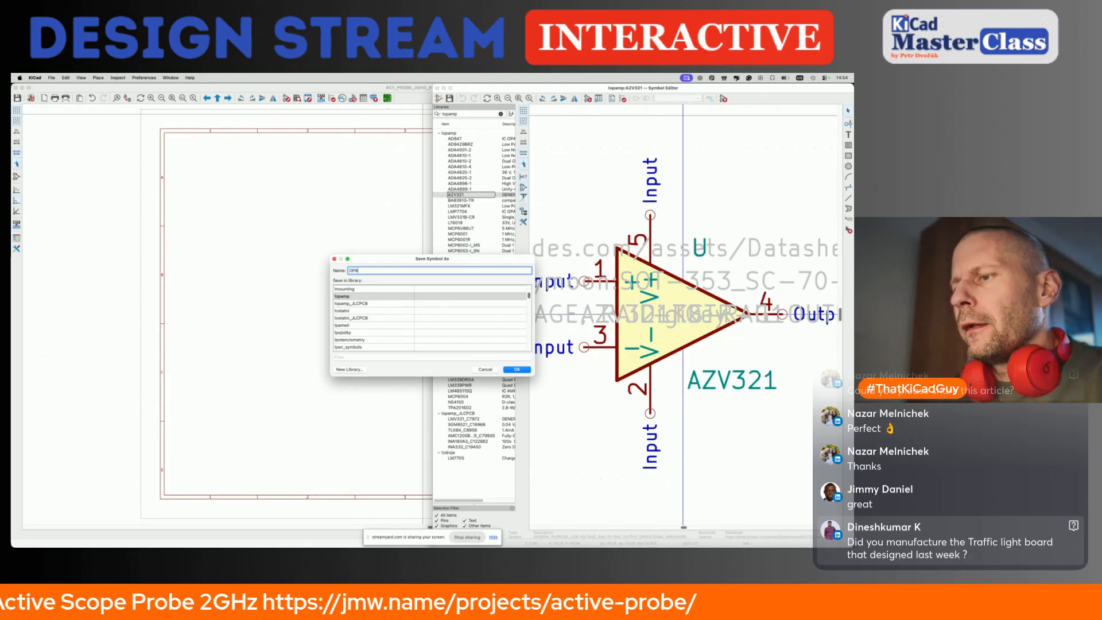
{"action": "left_click", "coordinate": [512, 370]}
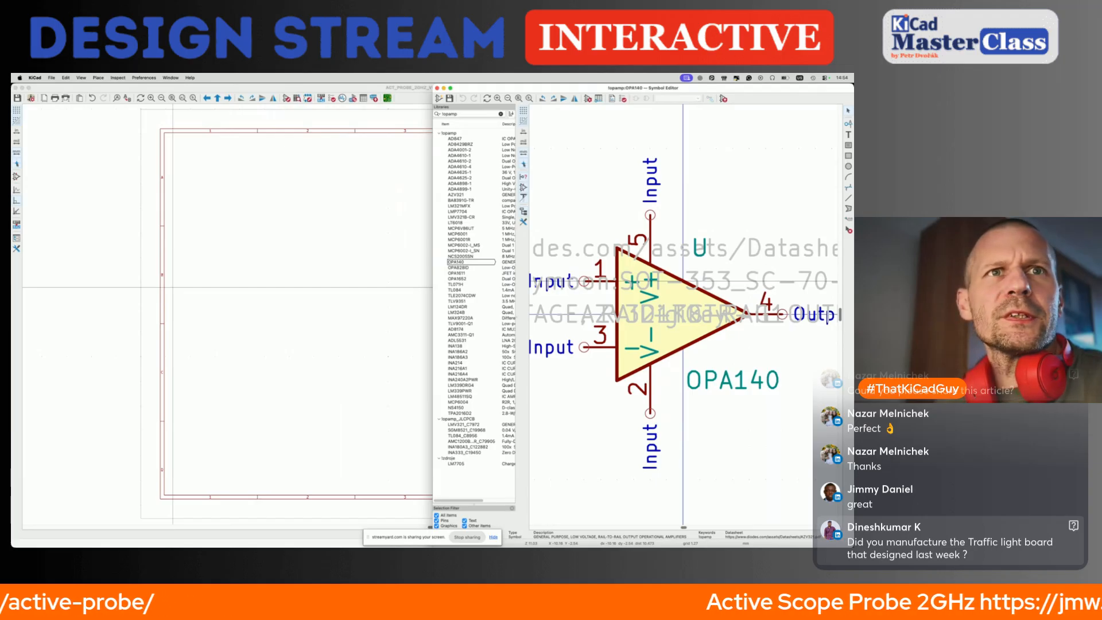
Step: Switch to the browser to show the OPA140 pin functions table in the datasheet, and return to the Symbol Editor
{"action": "key", "text": "super+Tab"}
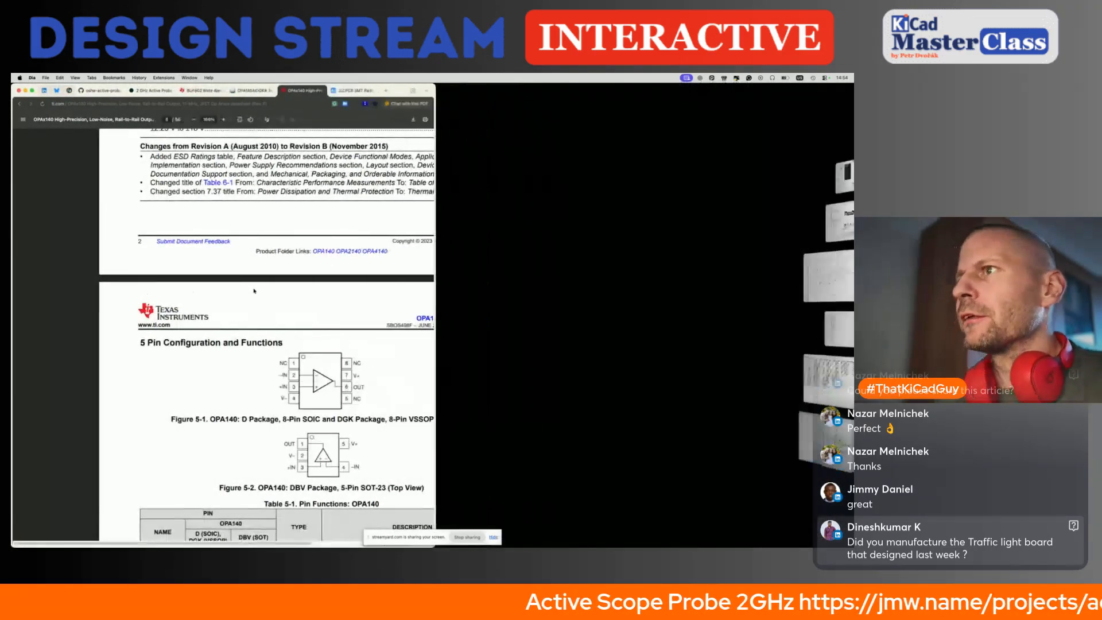
{"action": "scroll", "coordinate": [274, 310], "scroll_direction": "down", "scroll_amount": 3}
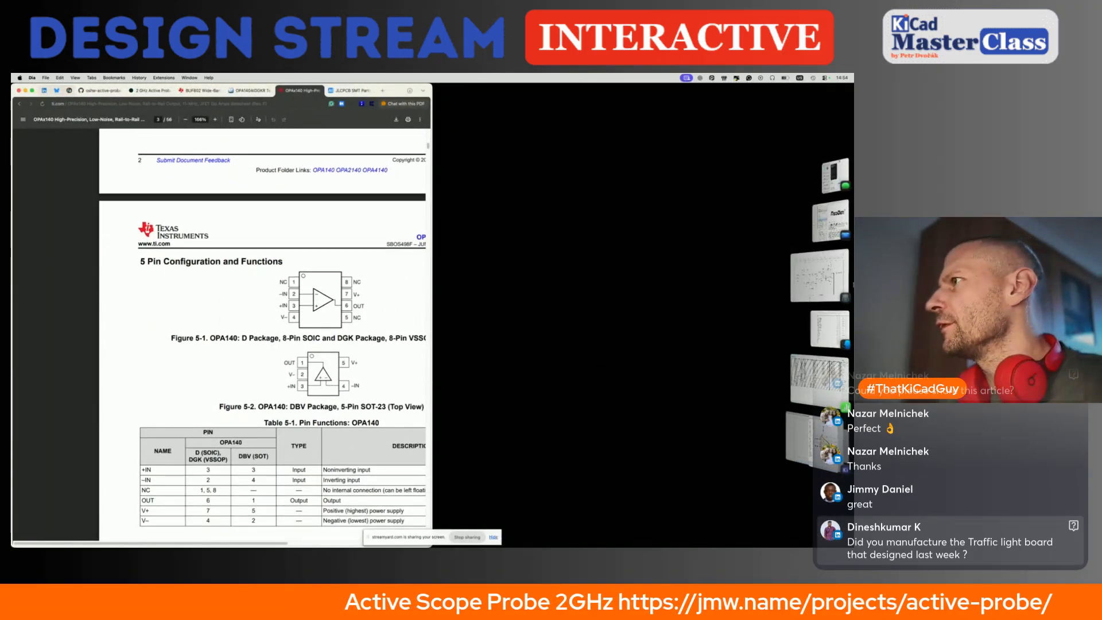
{"action": "left_click", "coordinate": [827, 377]}
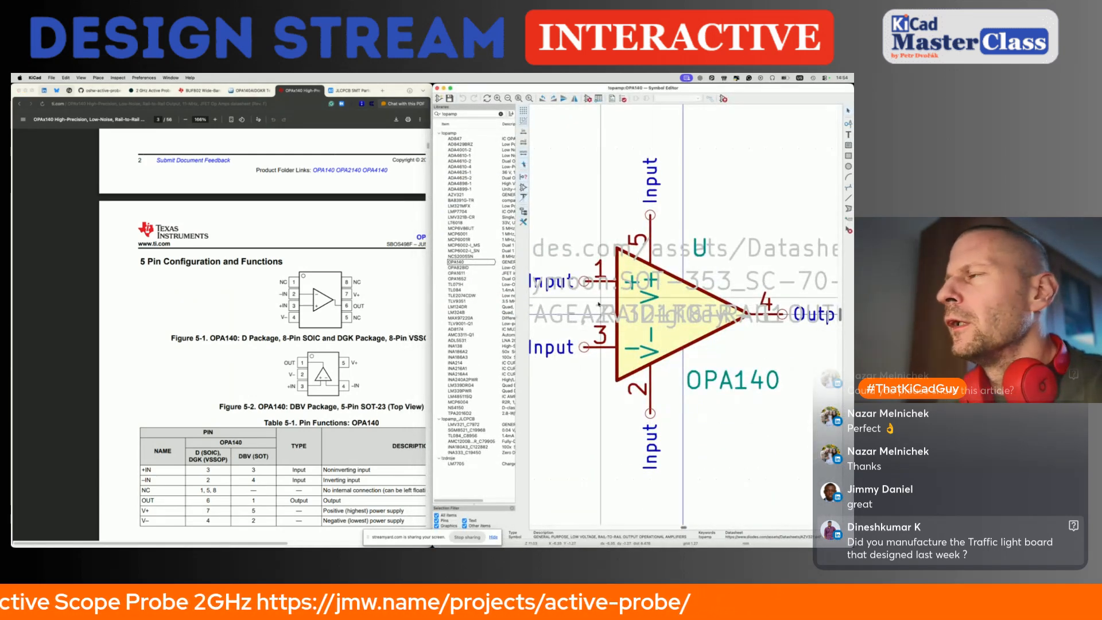
Step: Set the pin number of the OPA140's non-inverting (+) input to 2
{"action": "left_click", "coordinate": [600, 265]}
{"action": "double_click", "coordinate": [600, 267]}
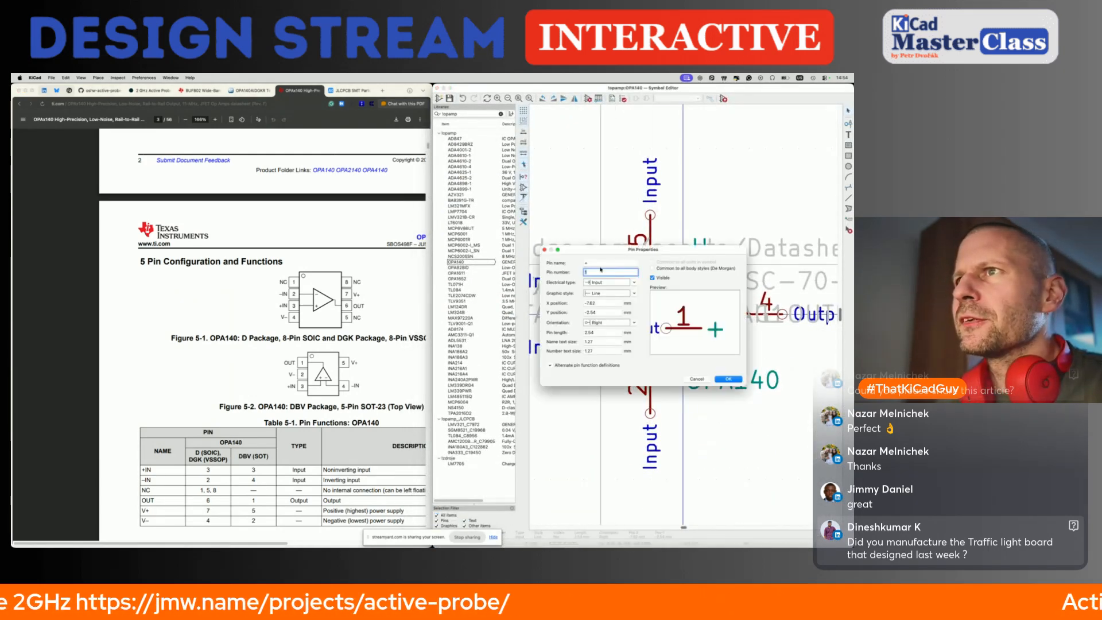
{"action": "type", "text": "2"}
{"action": "key", "text": "Return"}
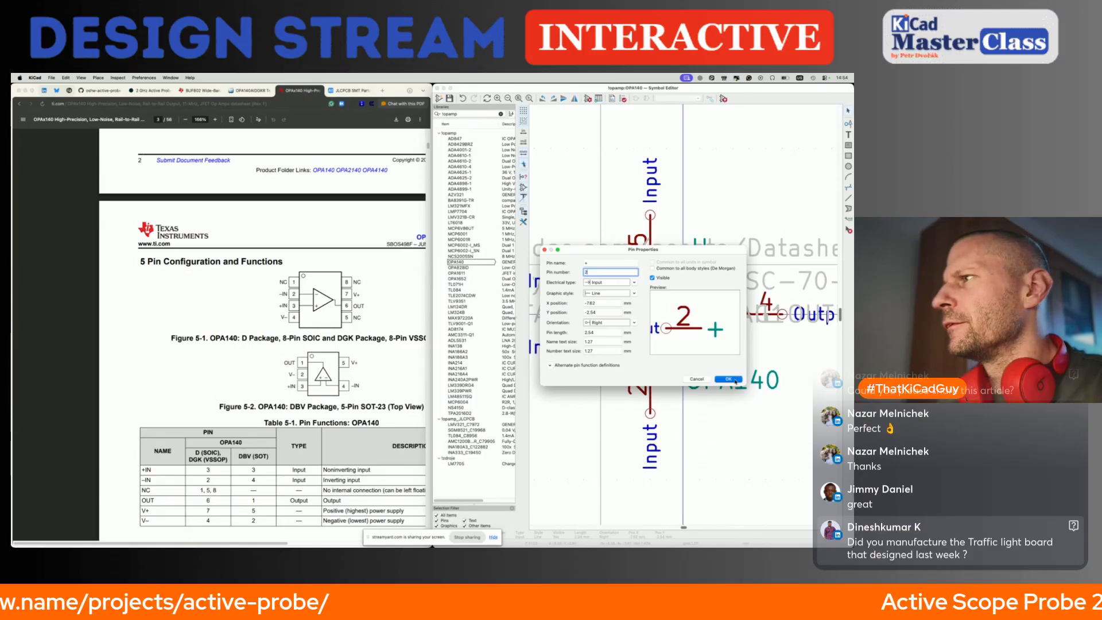
Step: Number the OPA140's inverting (−) input pin 2 and its non-inverting (+) input pin 3
{"action": "left_click", "coordinate": [601, 347]}
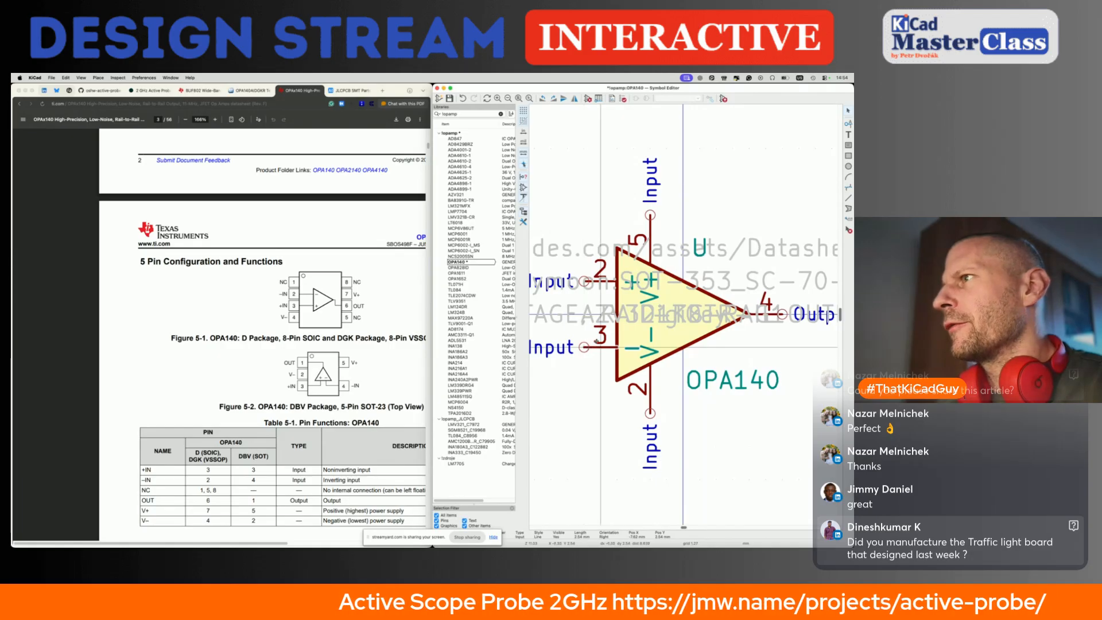
{"action": "double_click", "coordinate": [596, 341]}
{"action": "type", "text": "2"}
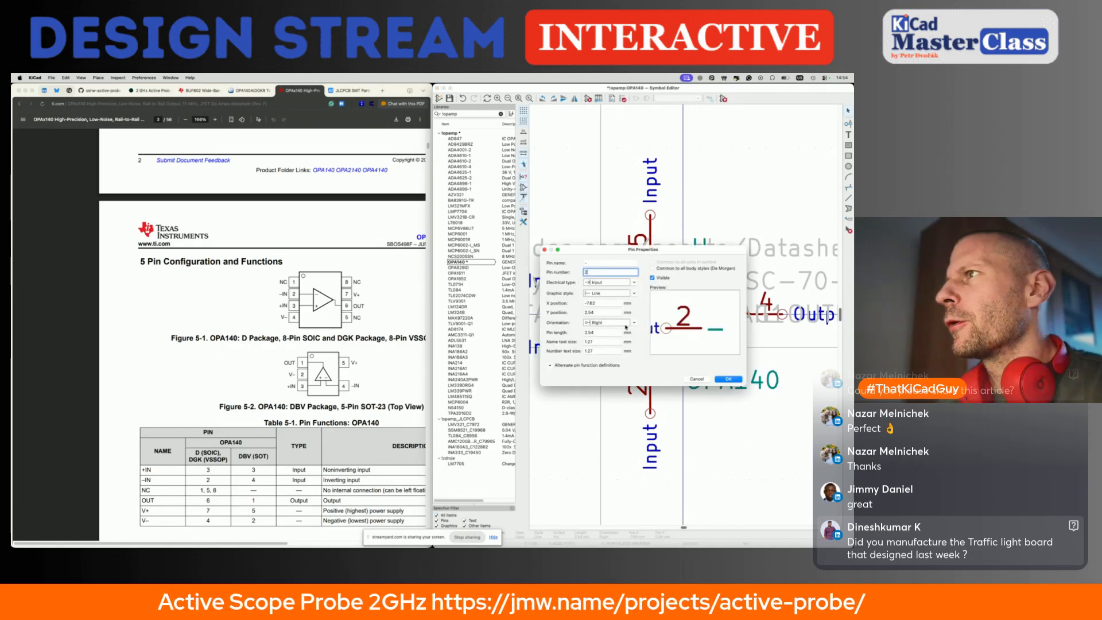
{"action": "key", "text": "Return"}
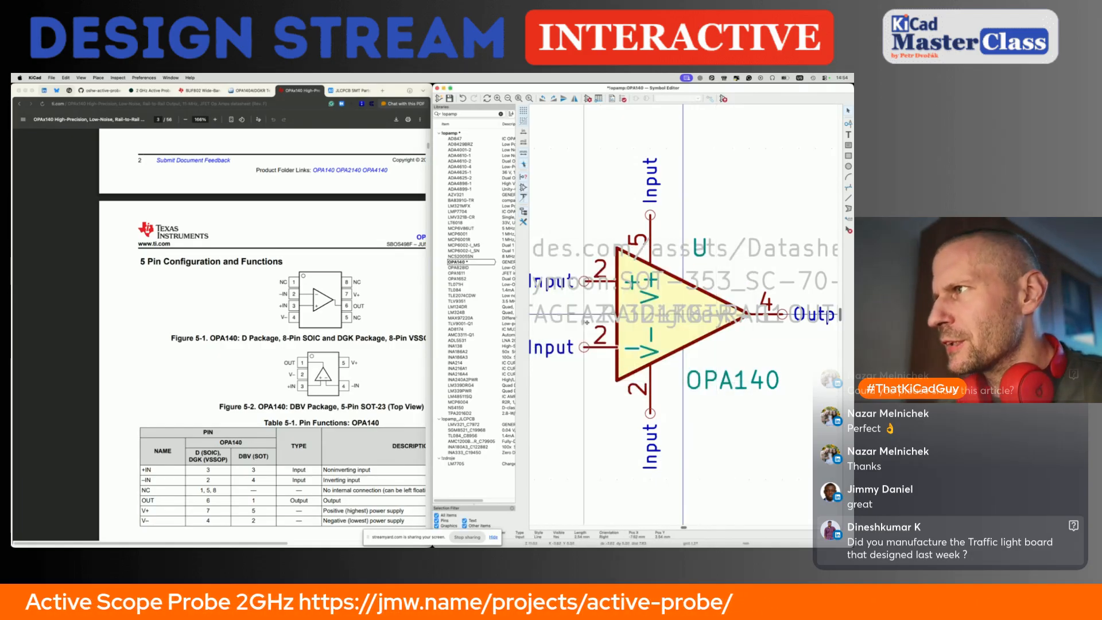
{"action": "double_click", "coordinate": [599, 281]}
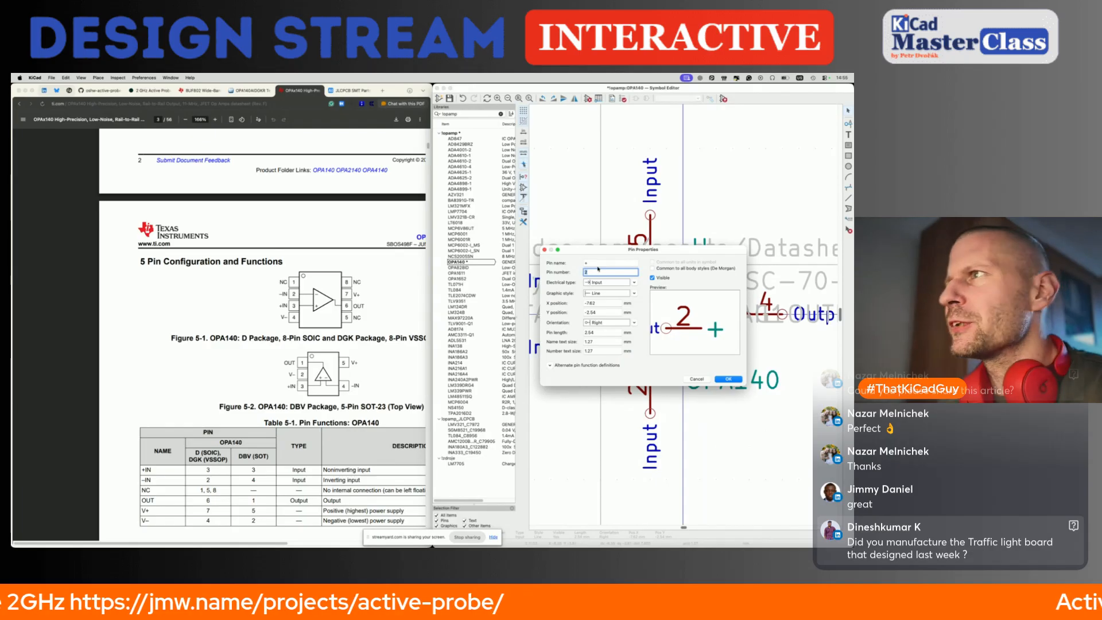
{"action": "type", "text": "3"}
{"action": "key", "text": "Return"}
Step: Set the pin number of the OPA140's output to 6
{"action": "left_click", "coordinate": [766, 314]}
{"action": "double_click", "coordinate": [764, 304]}
{"action": "type", "text": "6"}
{"action": "key", "text": "Return"}
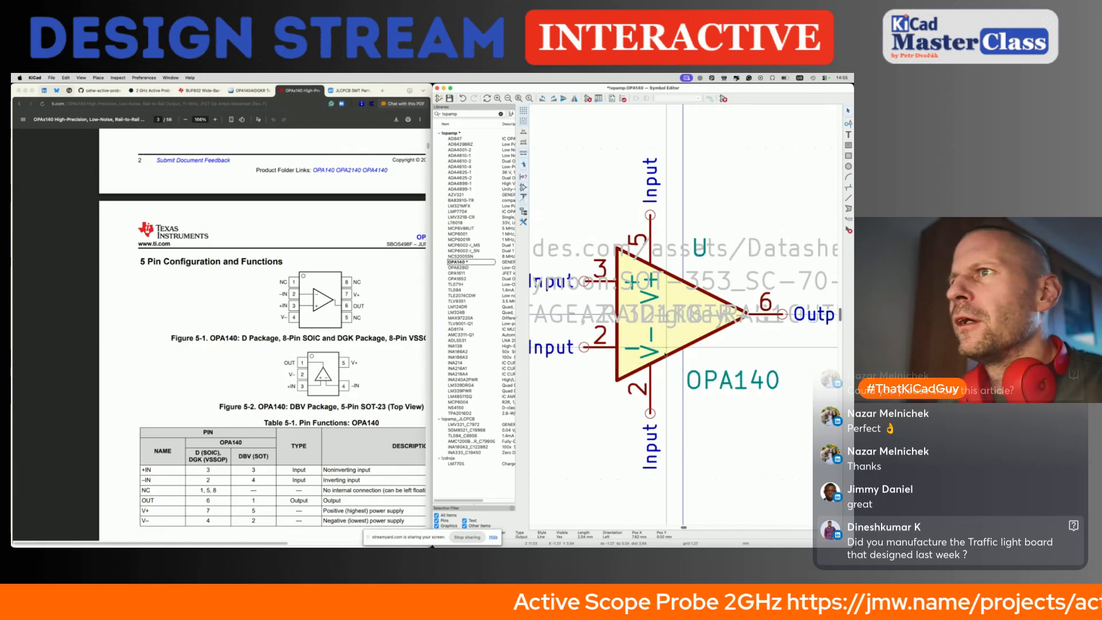
Step: Set the pin number of the V− supply pin to 4
{"action": "left_click", "coordinate": [653, 396]}
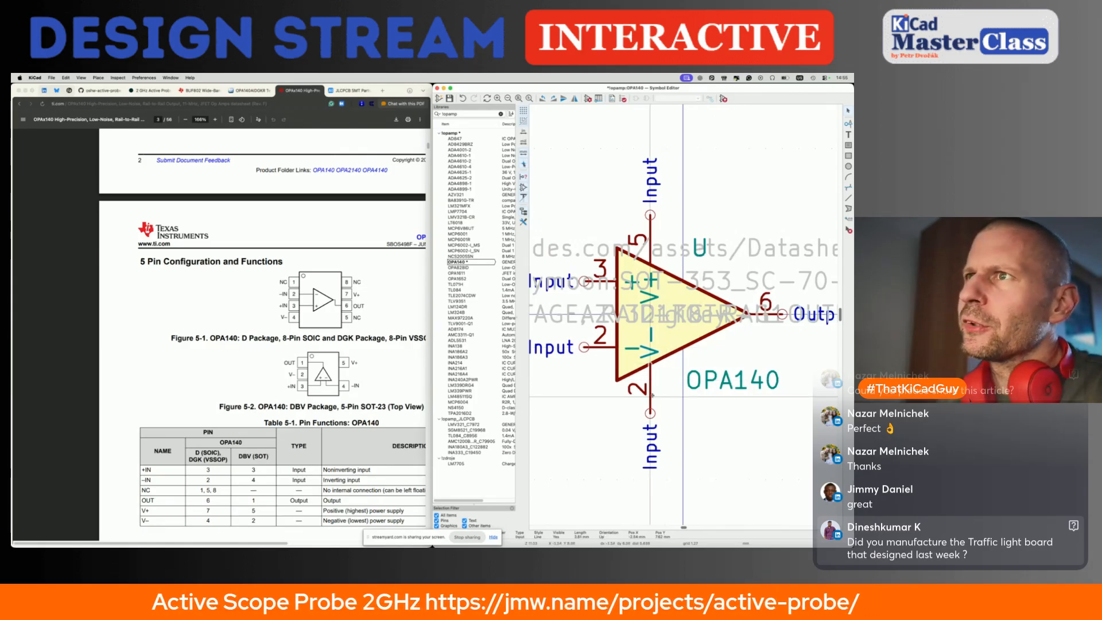
{"action": "key", "text": "e"}
{"action": "key", "text": "Tab"}
{"action": "type", "text": "4"}
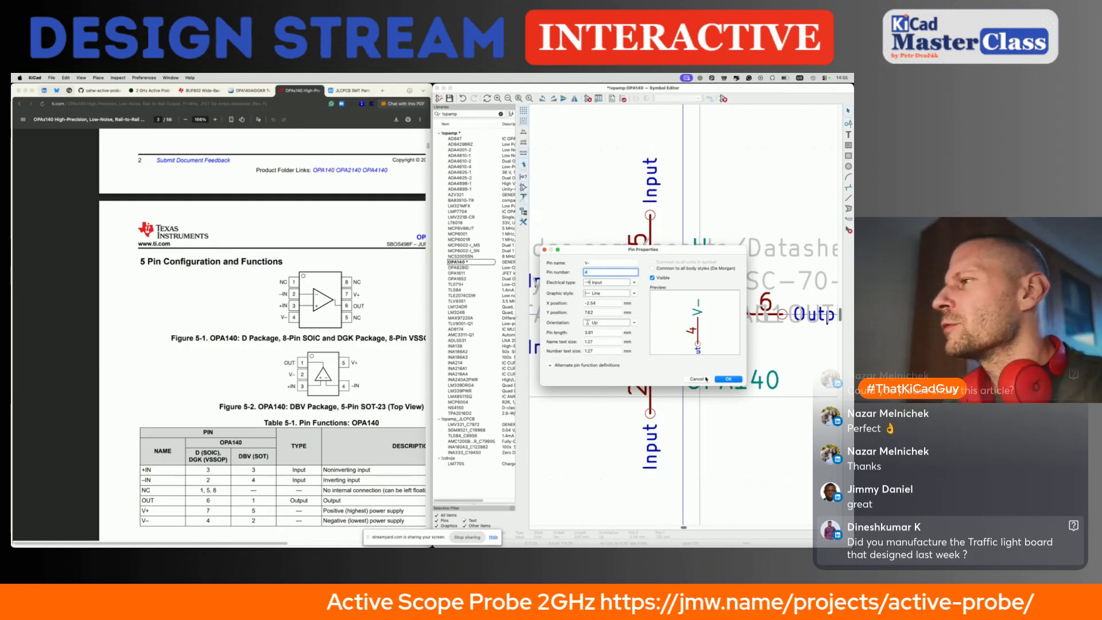
{"action": "left_click", "coordinate": [729, 380]}
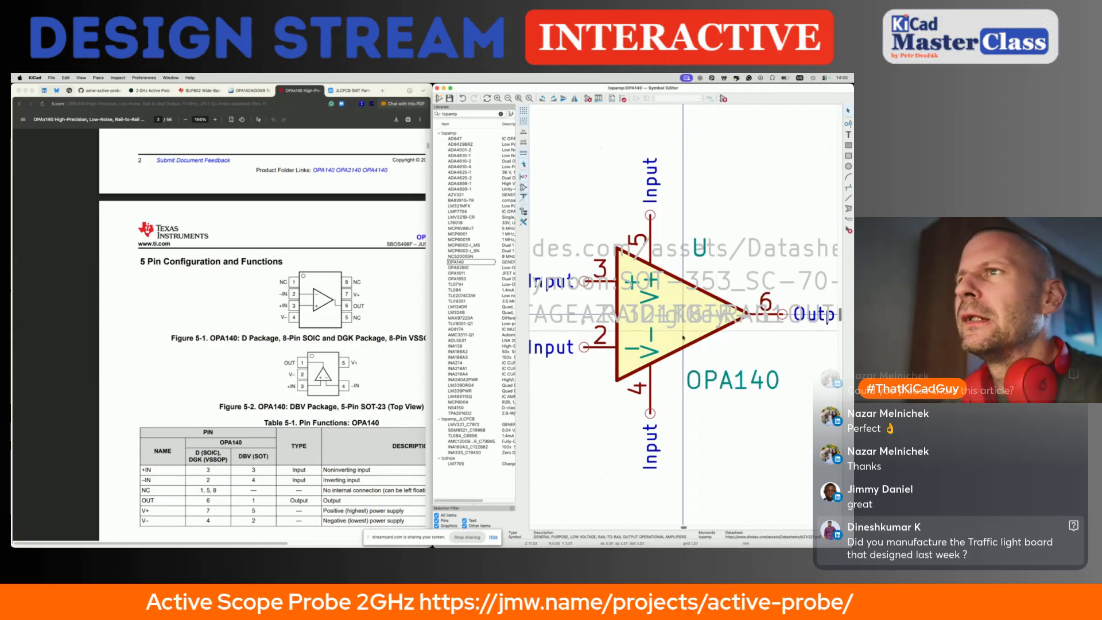
Step: Set the pin number of the V+ supply pin to 7, keeping the name V+
{"action": "left_click", "coordinate": [657, 224]}
{"action": "double_click", "coordinate": [647, 226]}
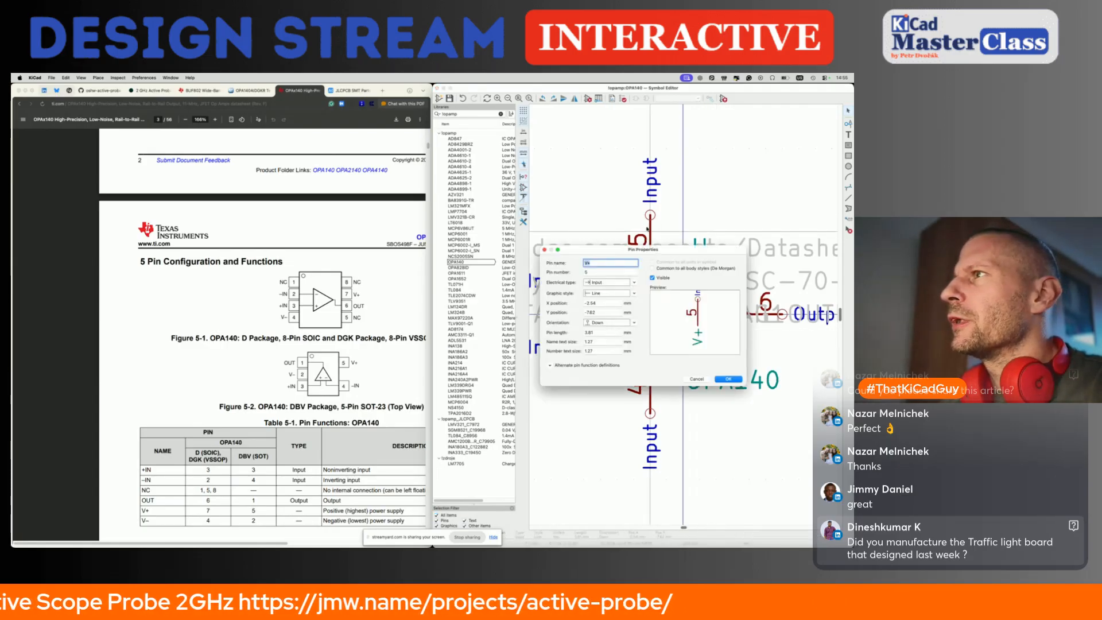
{"action": "type", "text": "V+"}
{"action": "key", "text": "Tab"}
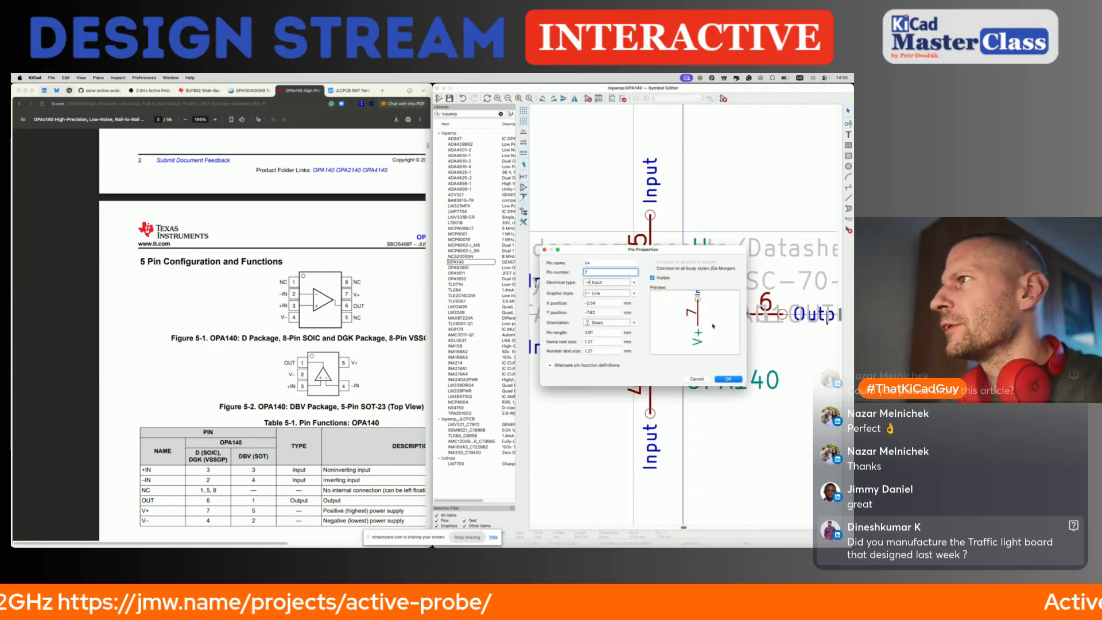
{"action": "type", "text": "7"}
{"action": "left_click", "coordinate": [729, 378]}
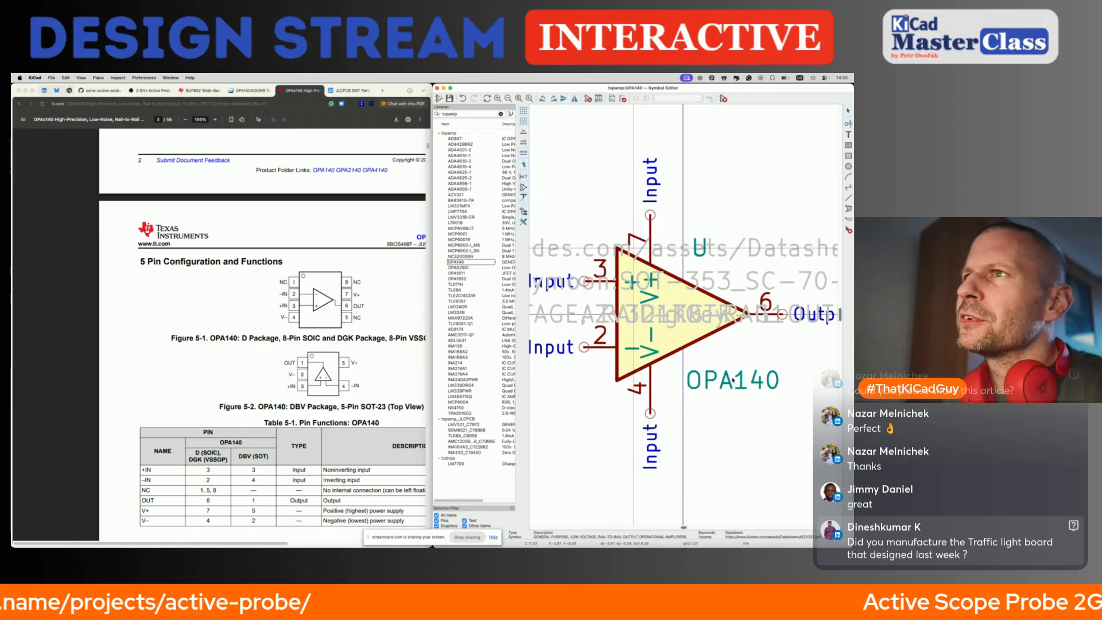
Step: Add a hidden pin named NC with number 1, pointing down on the symbol's upper edge beside the V+ pin
{"action": "left_click", "coordinate": [848, 124]}
{"action": "type", "text": "NC"}
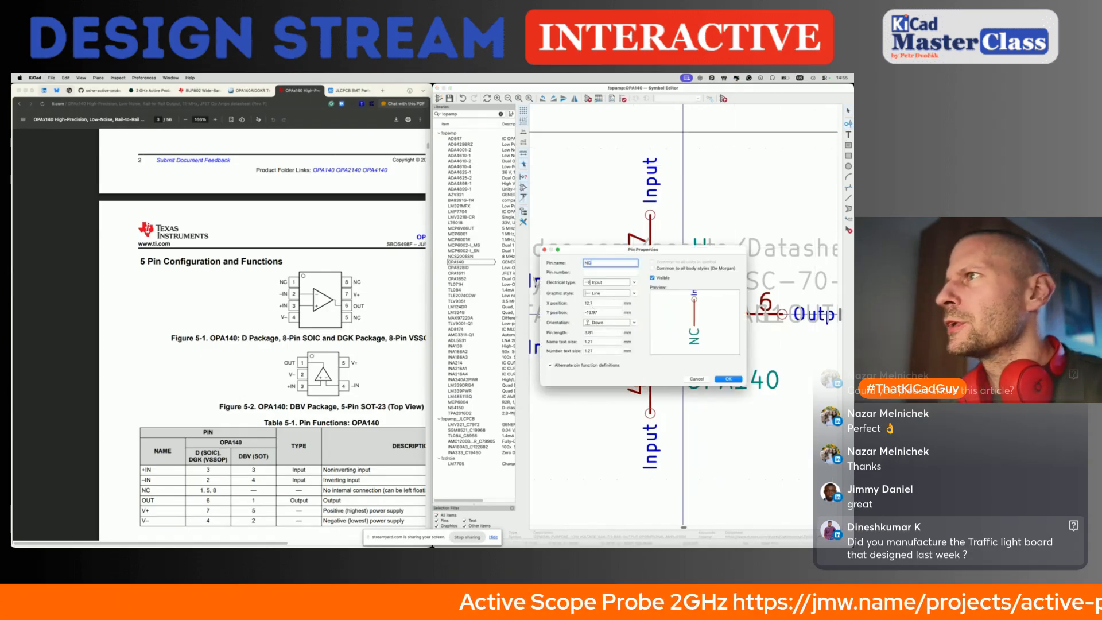
{"action": "key", "text": "Tab"}
{"action": "type", "text": "1"}
{"action": "left_click", "coordinate": [657, 278]}
{"action": "left_click", "coordinate": [728, 378]}
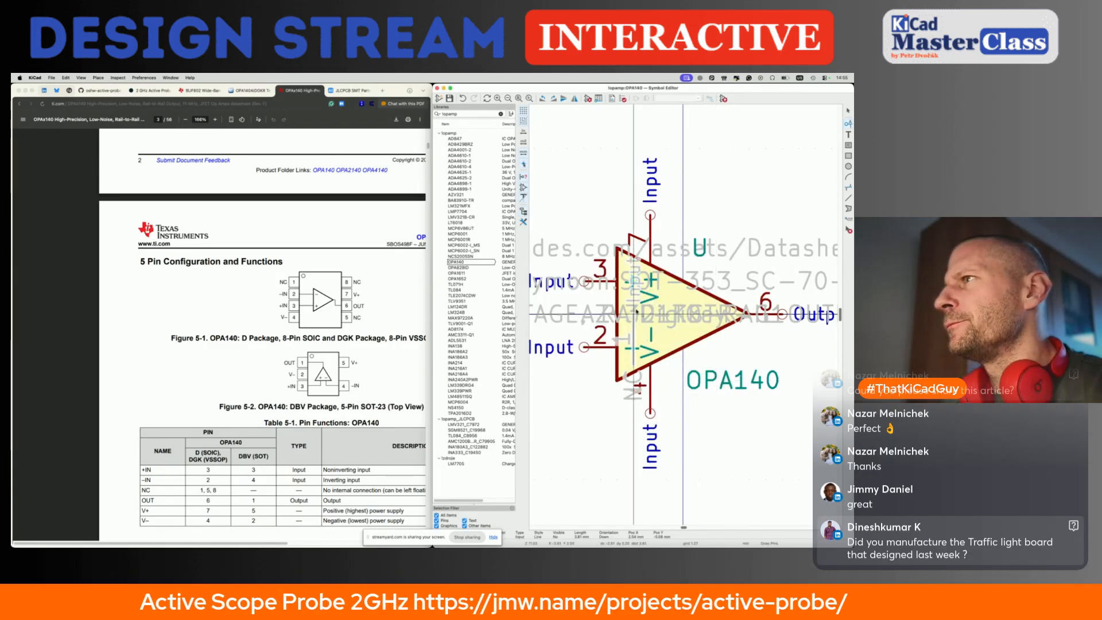
{"action": "key", "text": "r"}
{"action": "key", "text": "r"}
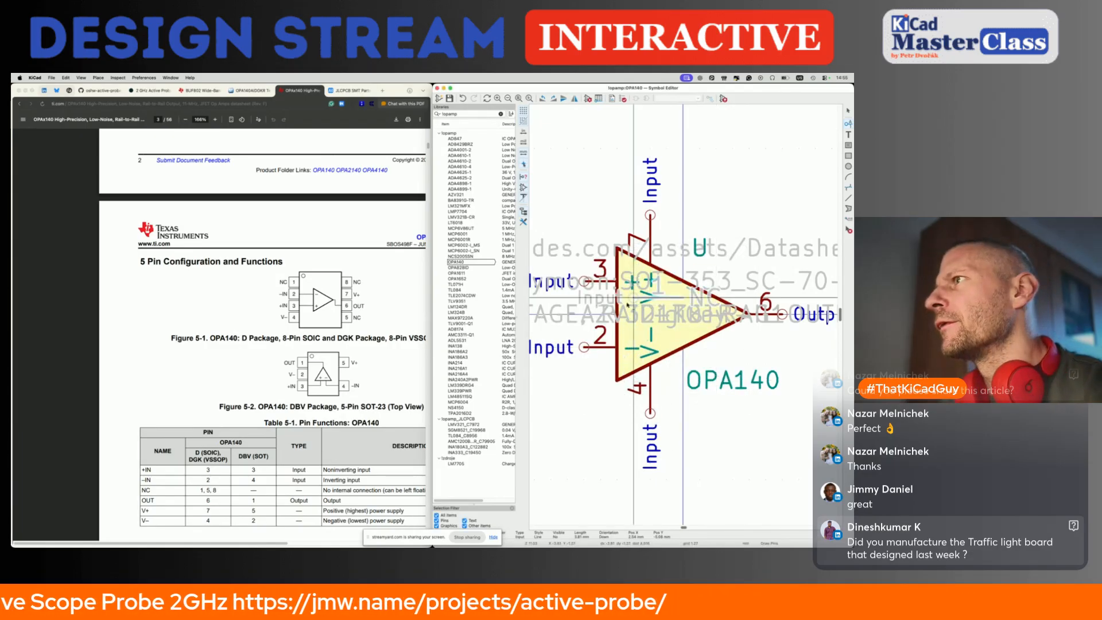
{"action": "key", "text": "r"}
{"action": "key", "text": "r"}
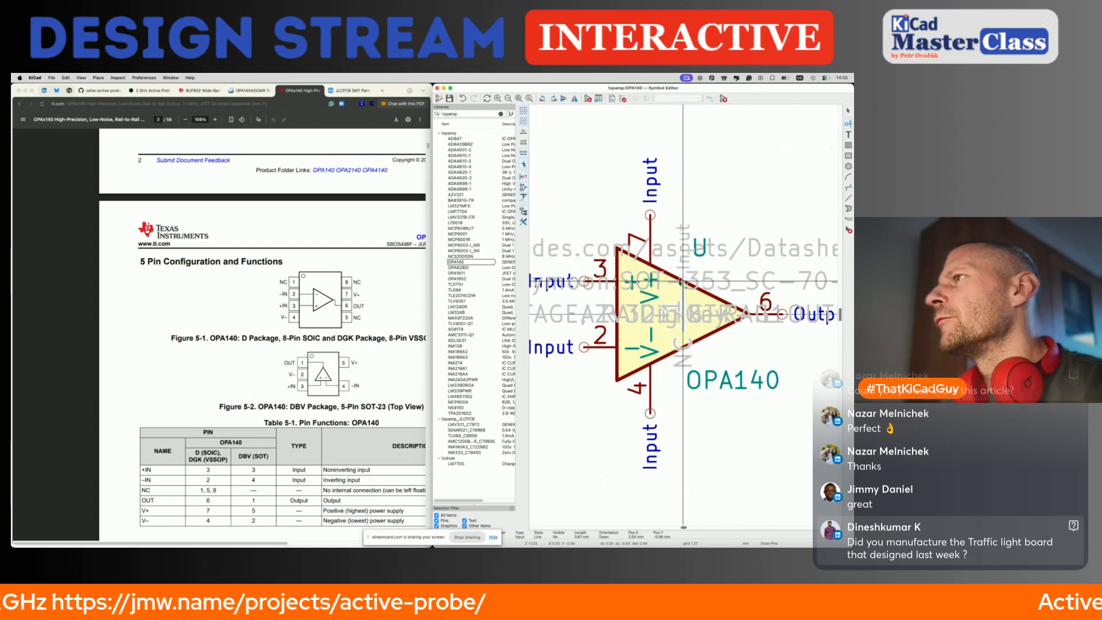
{"action": "left_click", "coordinate": [679, 228]}
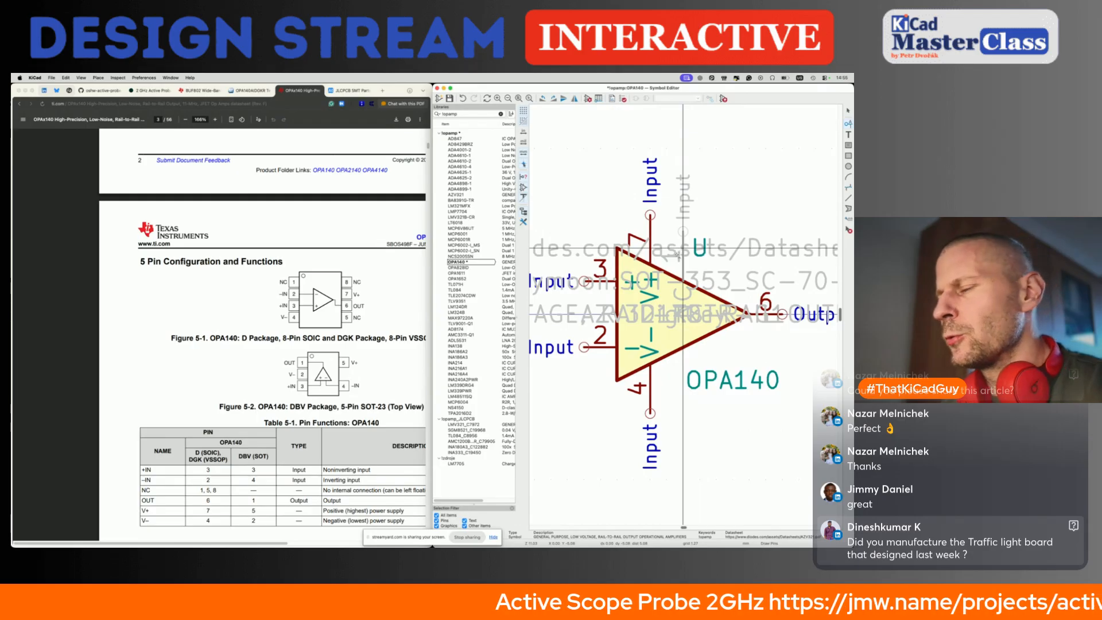
{"action": "left_click", "coordinate": [681, 251]}
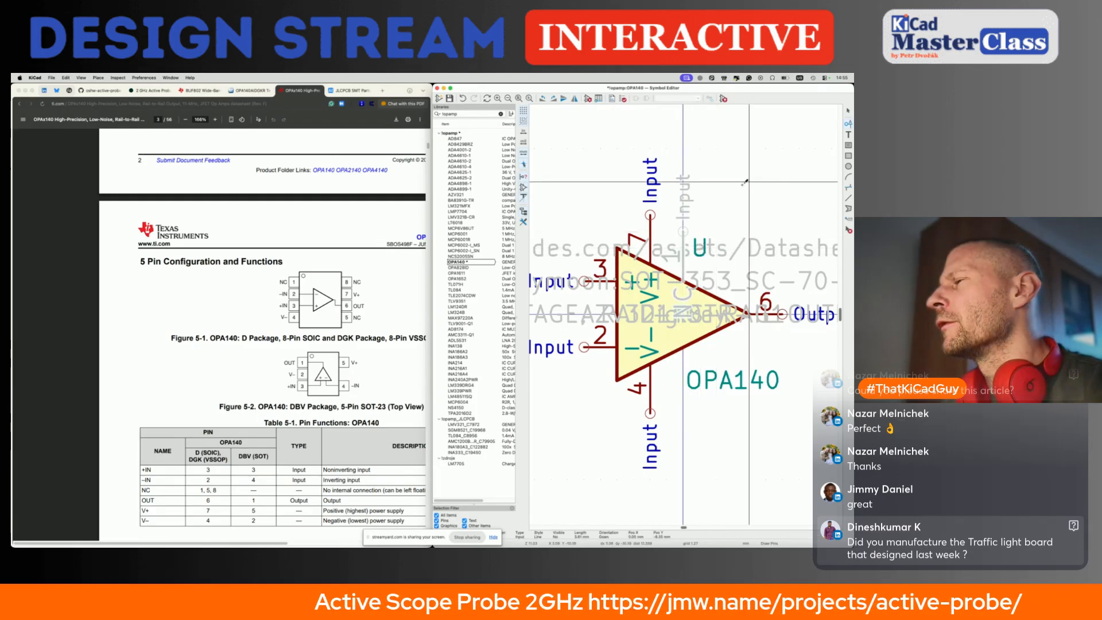
{"action": "key", "text": "Escape"}
Step: Duplicate the hidden NC pin next to the first one on the upper edge and set its number to 5
{"action": "key", "text": "super+d"}
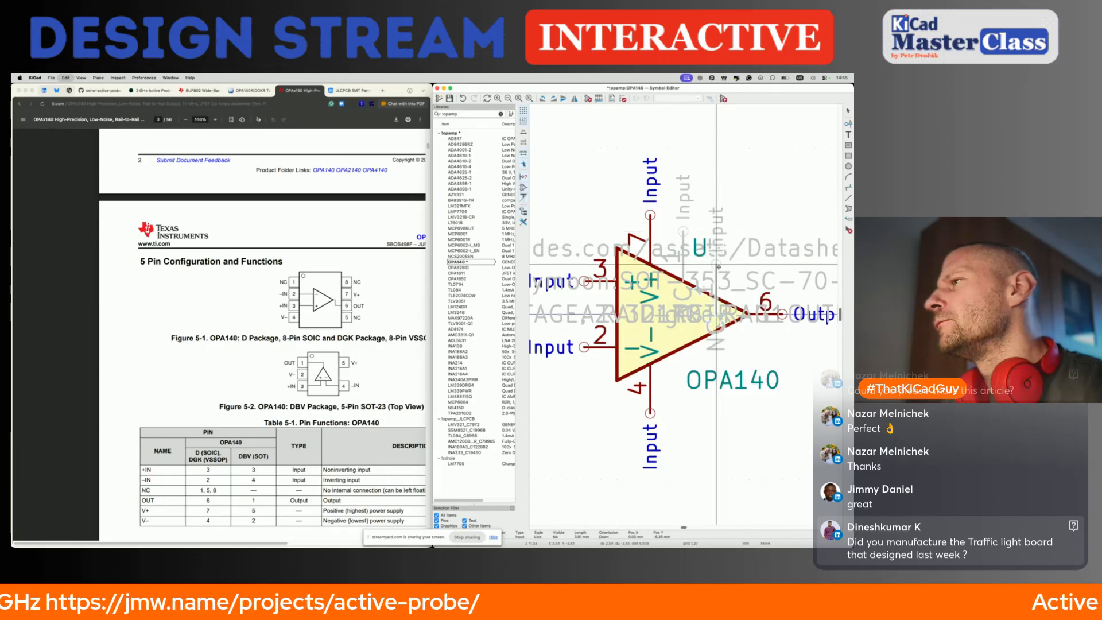
{"action": "left_click", "coordinate": [715, 258]}
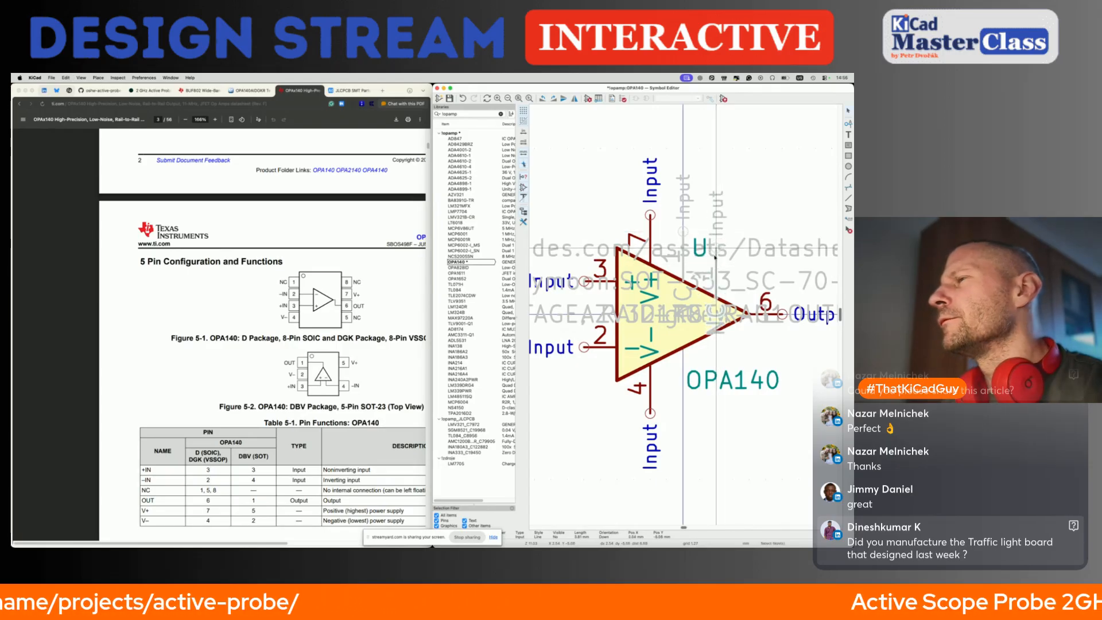
{"action": "double_click", "coordinate": [715, 258]}
{"action": "type", "text": "1"}
{"action": "key", "text": "Return"}
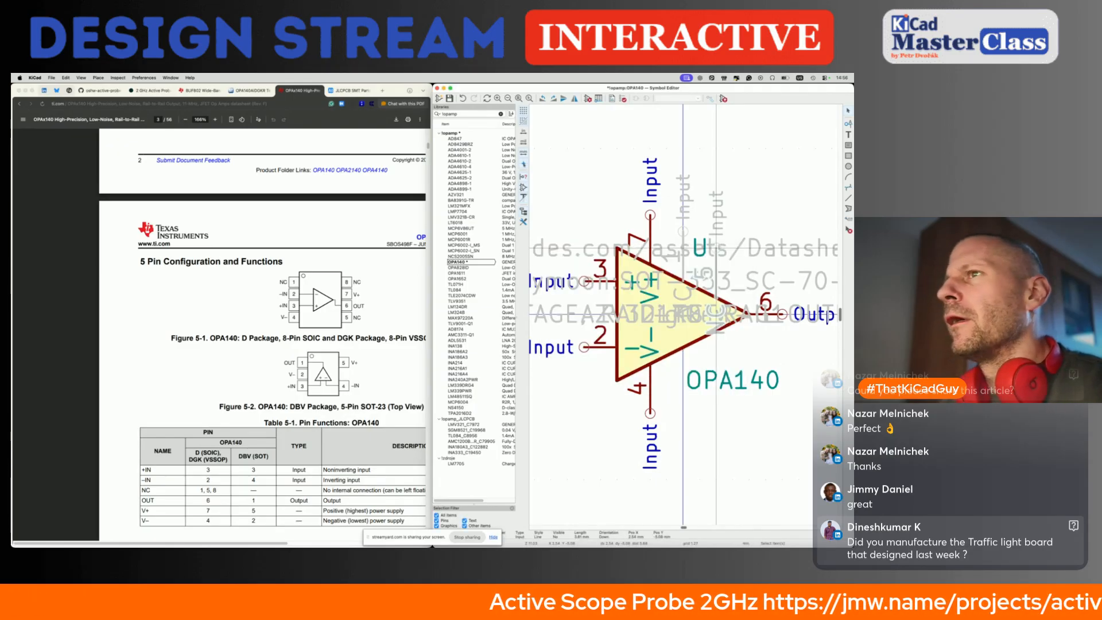
Step: Duplicate the NC pin rotated to point up at the symbol's lower edge, set its number to 8, and save the symbol
{"action": "key", "text": "super+d"}
{"action": "key", "text": "r"}
{"action": "key", "text": "r"}
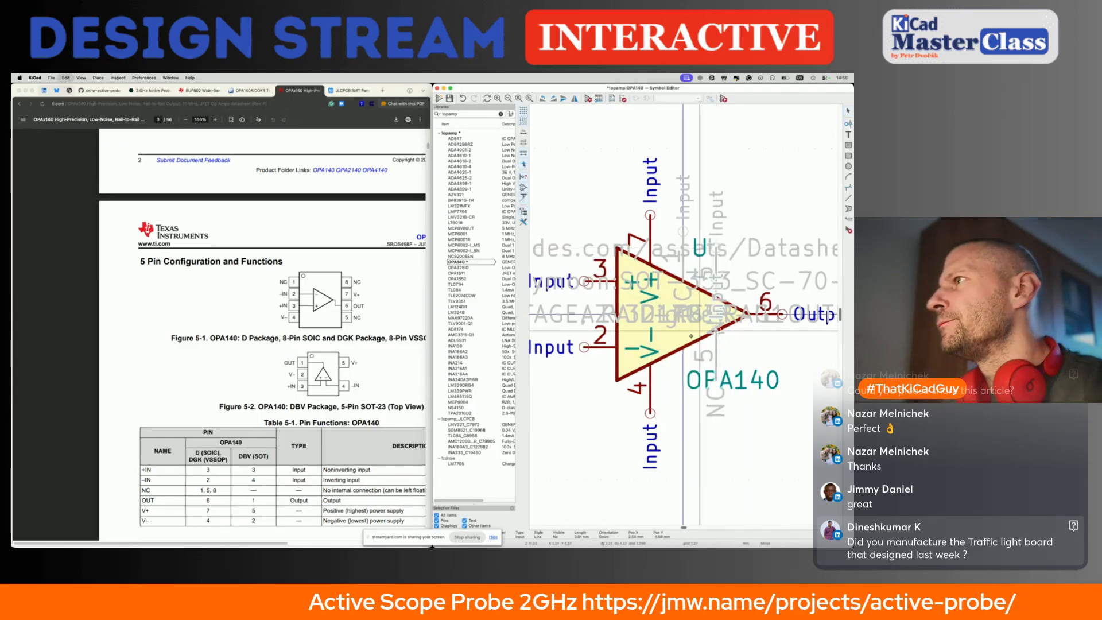
{"action": "left_click", "coordinate": [678, 403]}
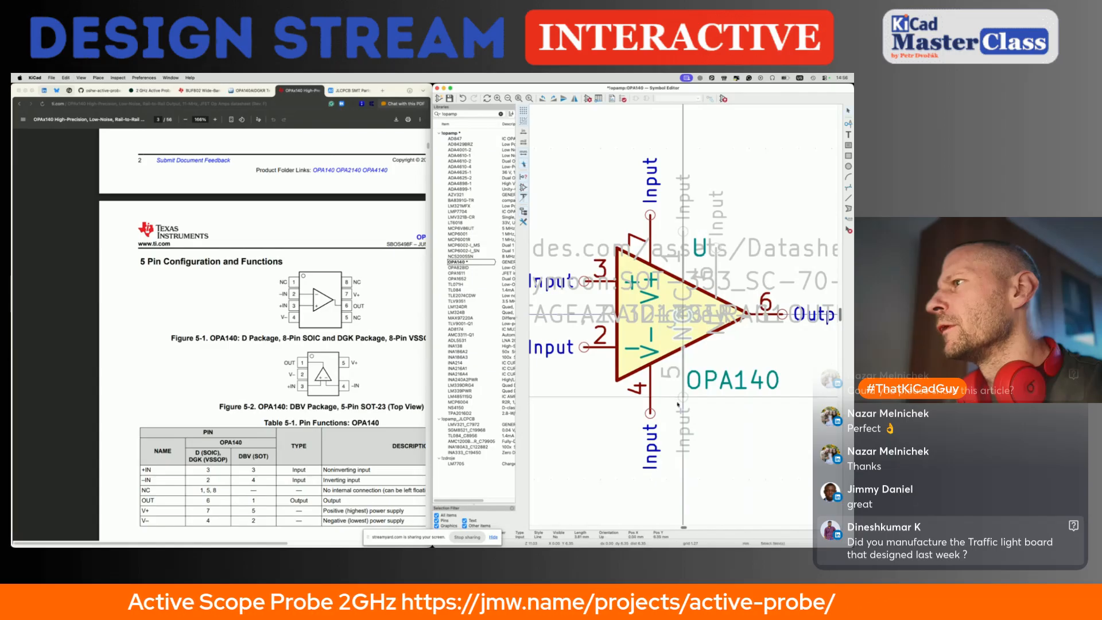
{"action": "key", "text": "e"}
{"action": "key", "text": "Tab"}
{"action": "type", "text": "8"}
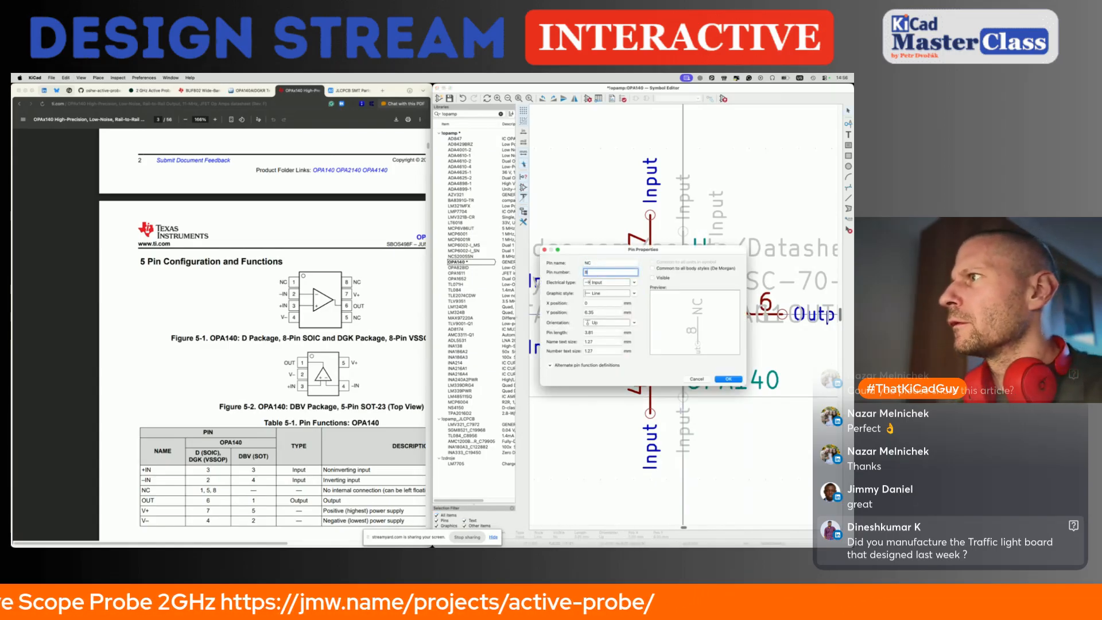
{"action": "key", "text": "Return"}
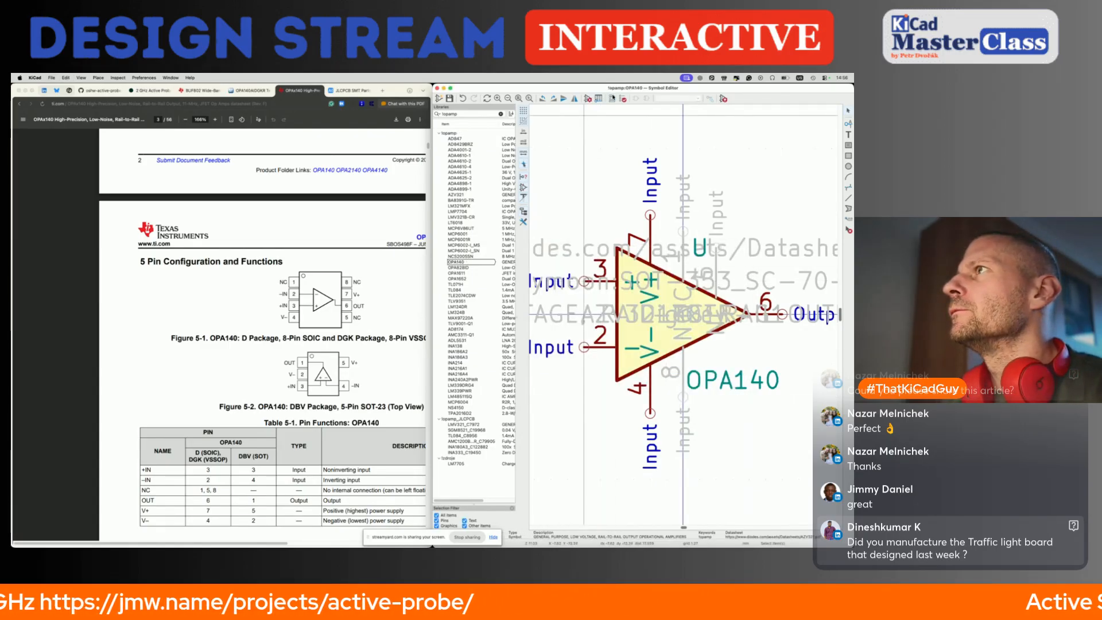
{"action": "key", "text": "super+s"}
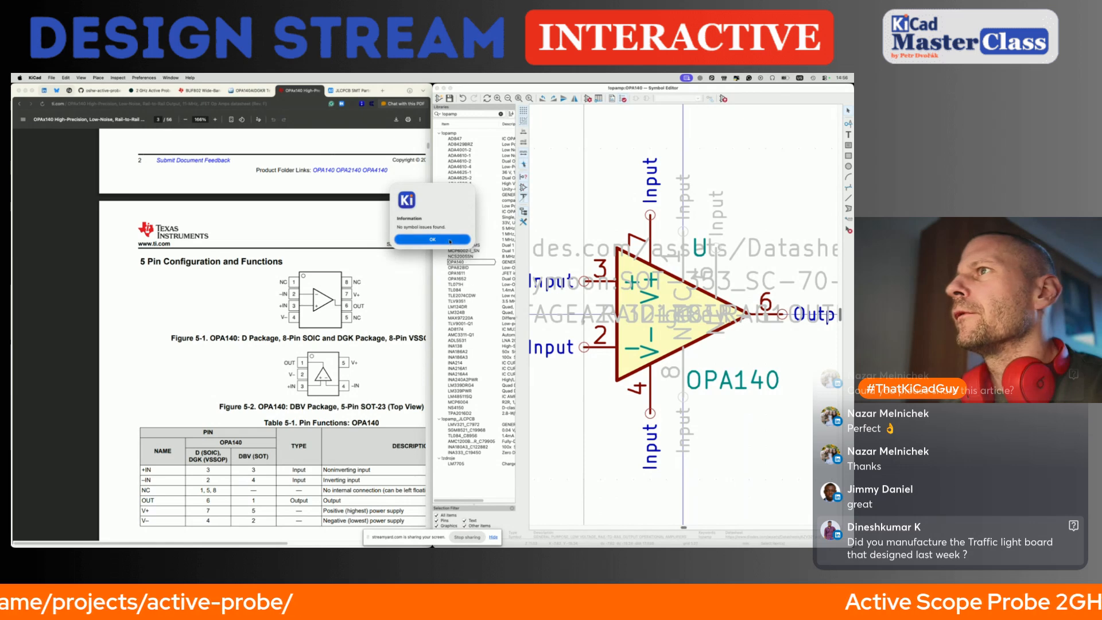
Step: Review the pin numbers, names and types of the OPA140 symbol in the pin table
{"action": "left_click", "coordinate": [599, 99]}
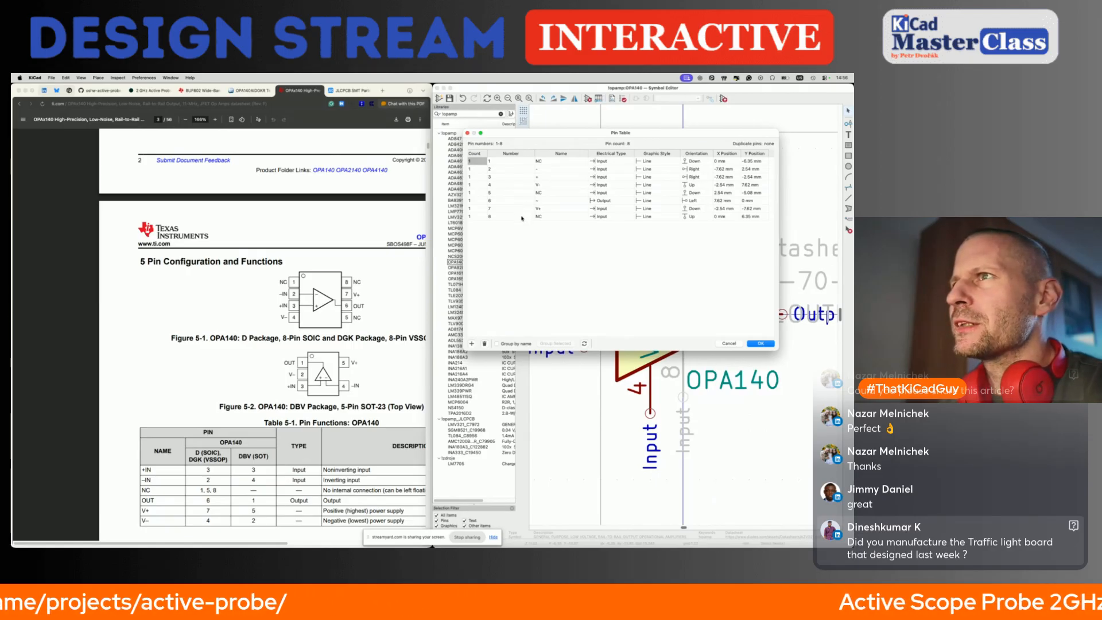
{"action": "left_click", "coordinate": [467, 132]}
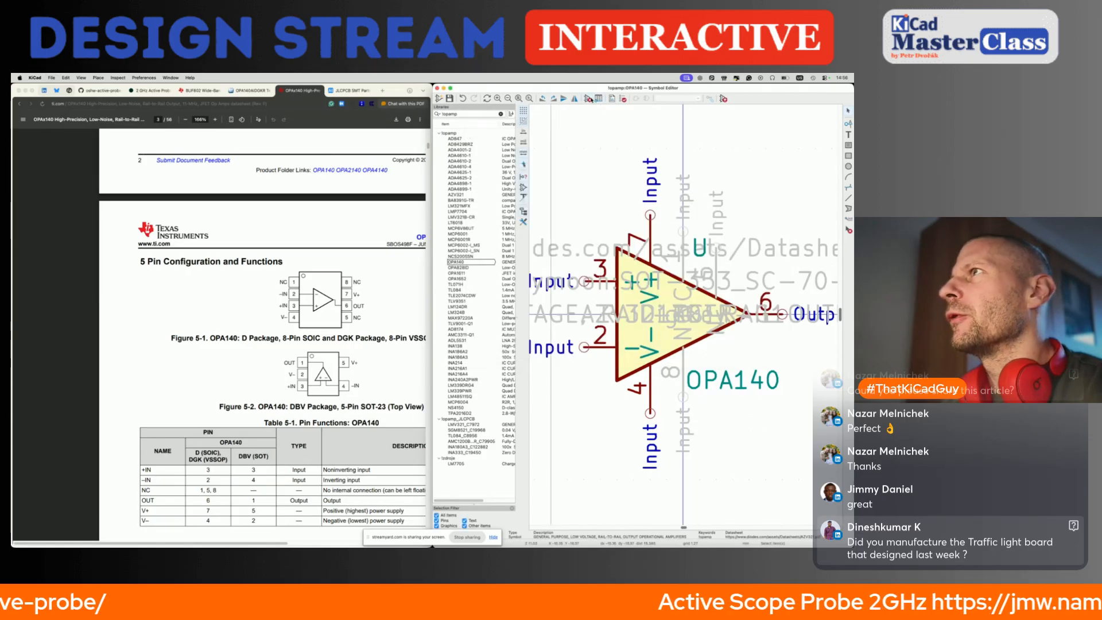
Step: Open the footprint chooser for the OPA140 symbol's Footprint field and search for soic-8
{"action": "left_click", "coordinate": [588, 99]}
{"action": "double_click", "coordinate": [500, 212]}
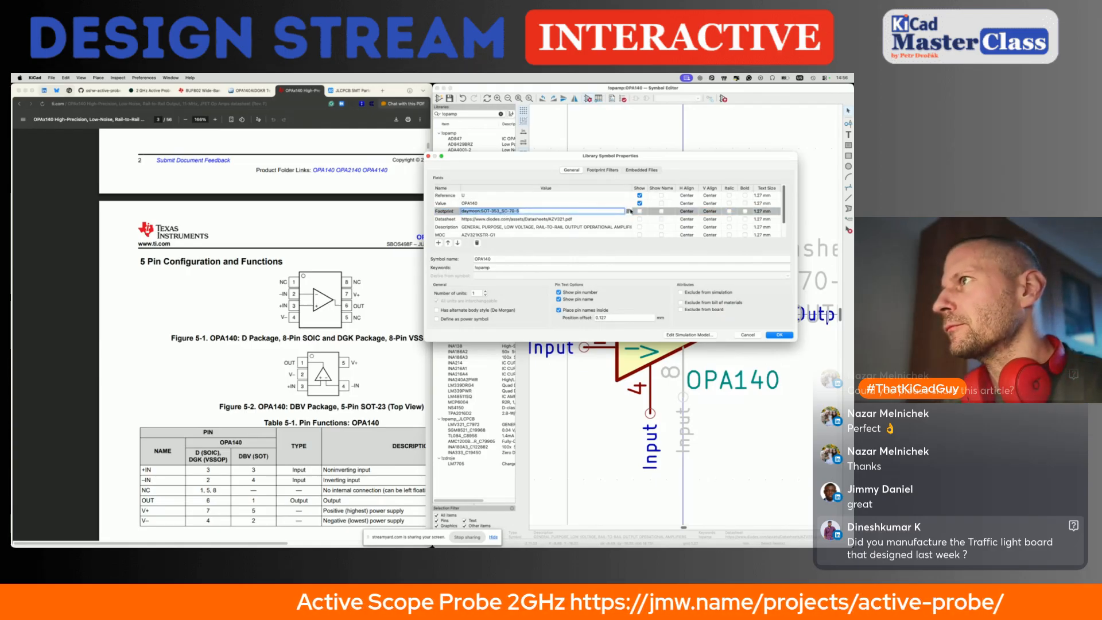
{"action": "left_click", "coordinate": [629, 212]}
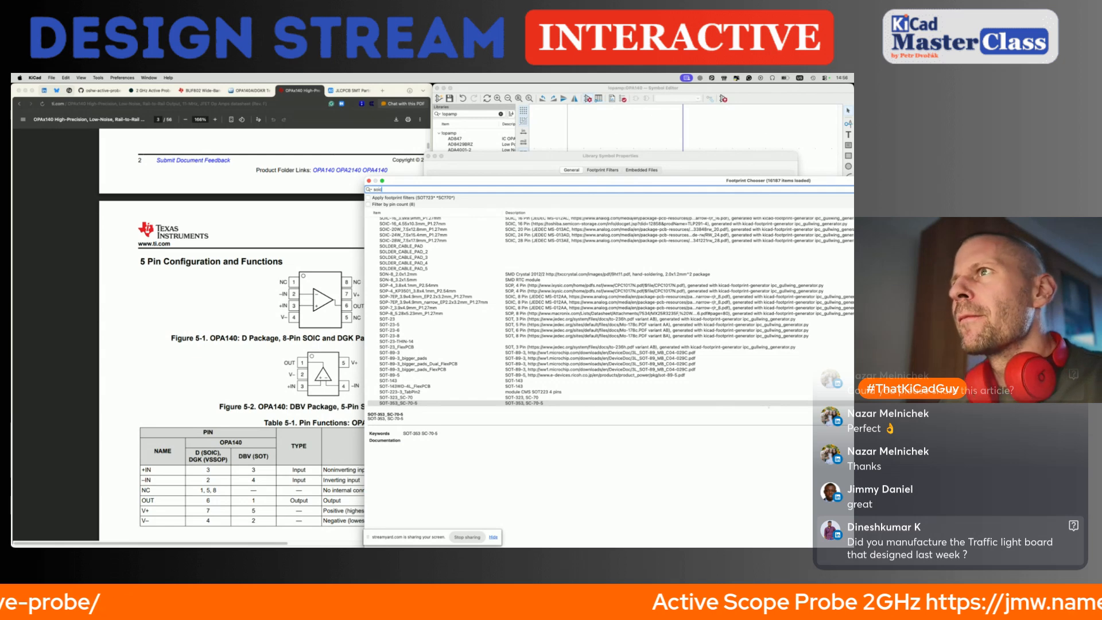
{"action": "type", "text": "ic-8"}
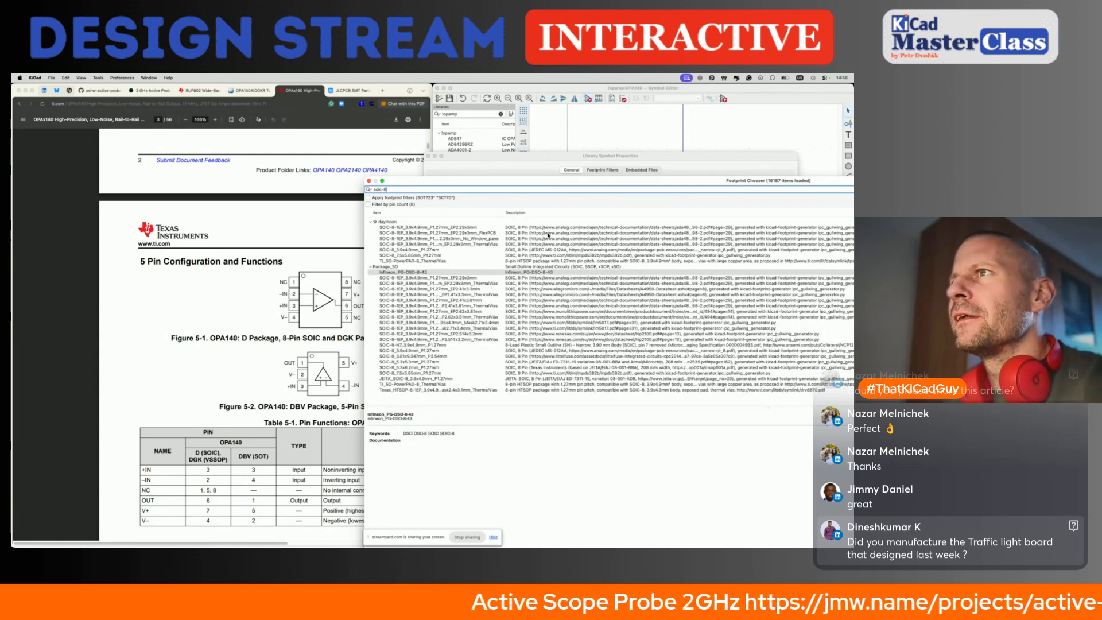
Step: Examine the package outline, land pattern and stencil drawings at the end of the OPA140 datasheet
{"action": "left_click", "coordinate": [294, 260]}
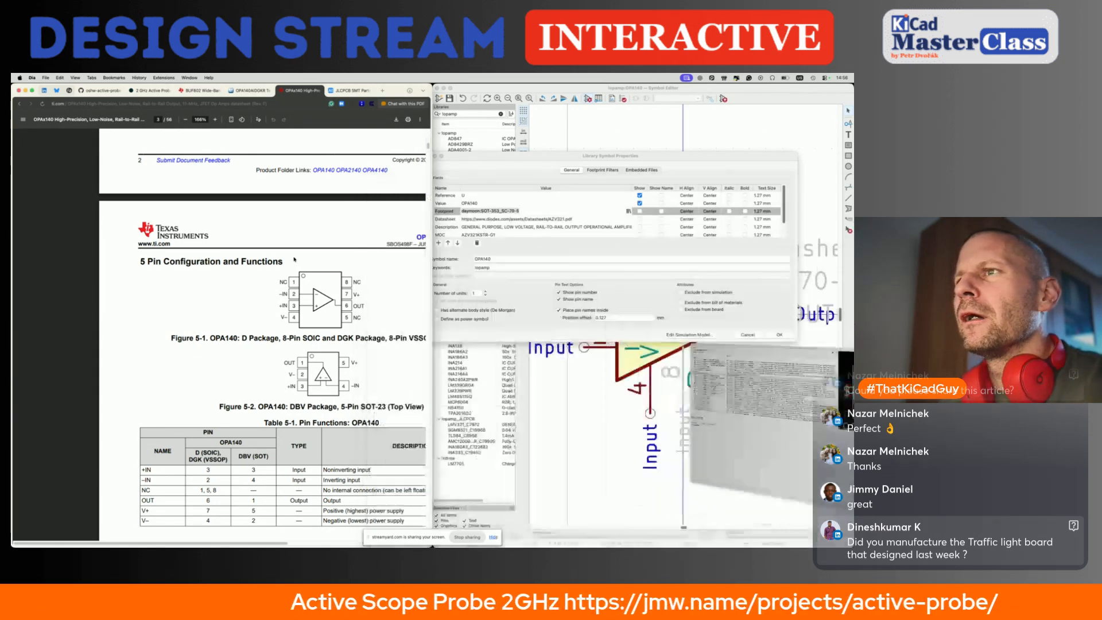
{"action": "scroll", "coordinate": [294, 259], "scroll_direction": "down", "scroll_amount": 5}
{"action": "scroll", "coordinate": [295, 260], "scroll_direction": "down", "scroll_amount": 3, "text": "ctrl"}
{"action": "scroll", "coordinate": [294, 259], "scroll_direction": "down", "scroll_amount": 20}
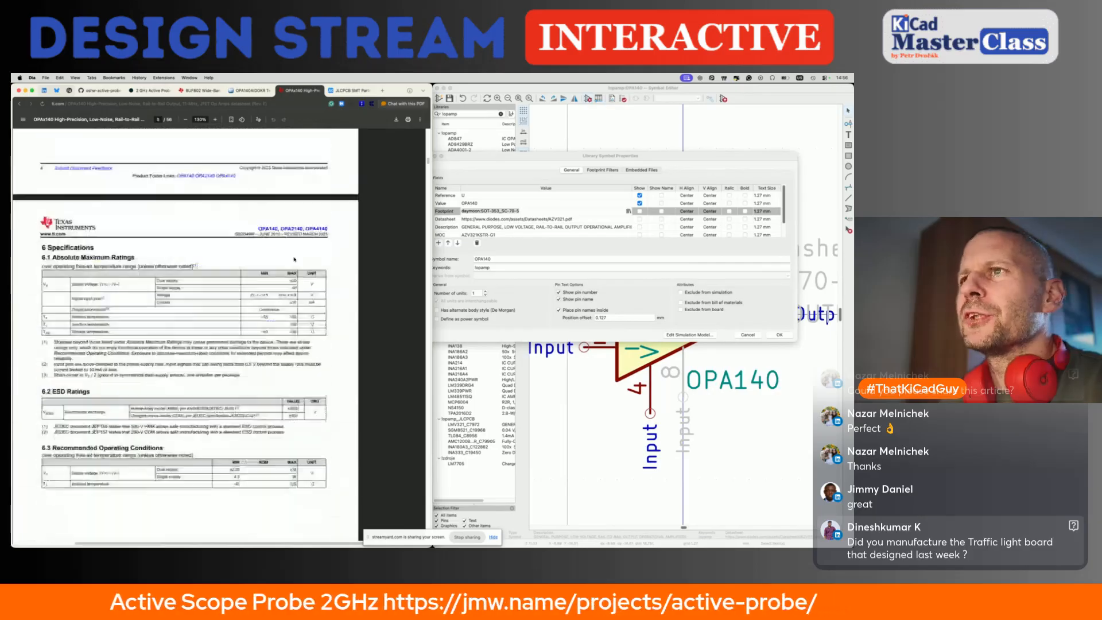
{"action": "scroll", "coordinate": [294, 259], "scroll_direction": "up", "scroll_amount": 10}
{"action": "scroll", "coordinate": [236, 317], "scroll_direction": "down", "scroll_amount": 5}
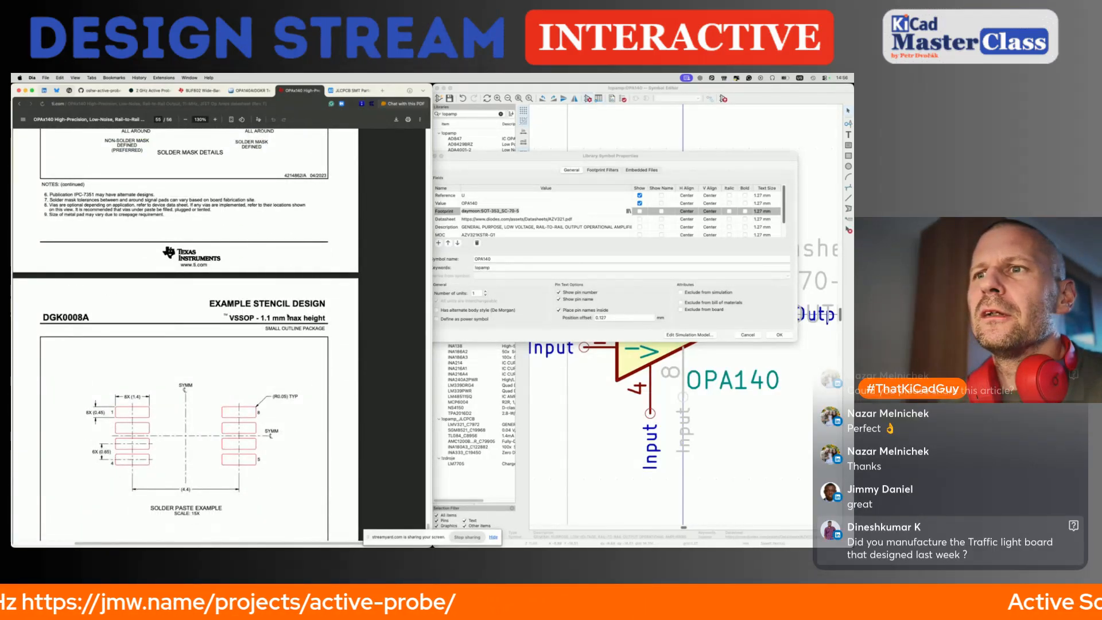
{"action": "scroll", "coordinate": [289, 317], "scroll_direction": "up", "scroll_amount": 5}
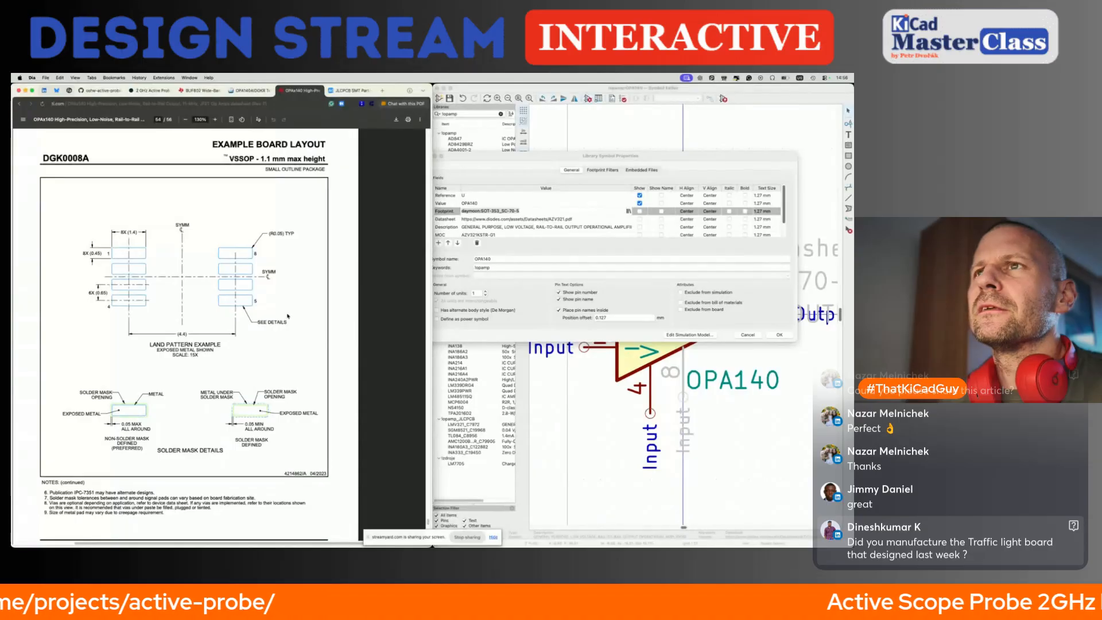
{"action": "scroll", "coordinate": [288, 316], "scroll_direction": "up", "scroll_amount": 15}
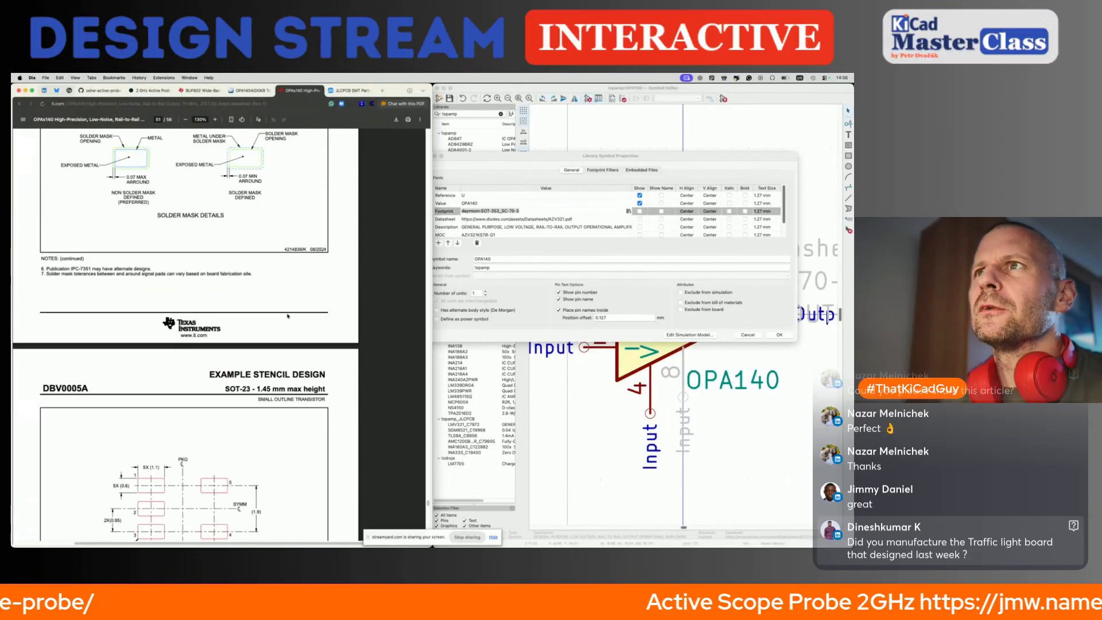
{"action": "scroll", "coordinate": [288, 315], "scroll_direction": "up", "scroll_amount": 10}
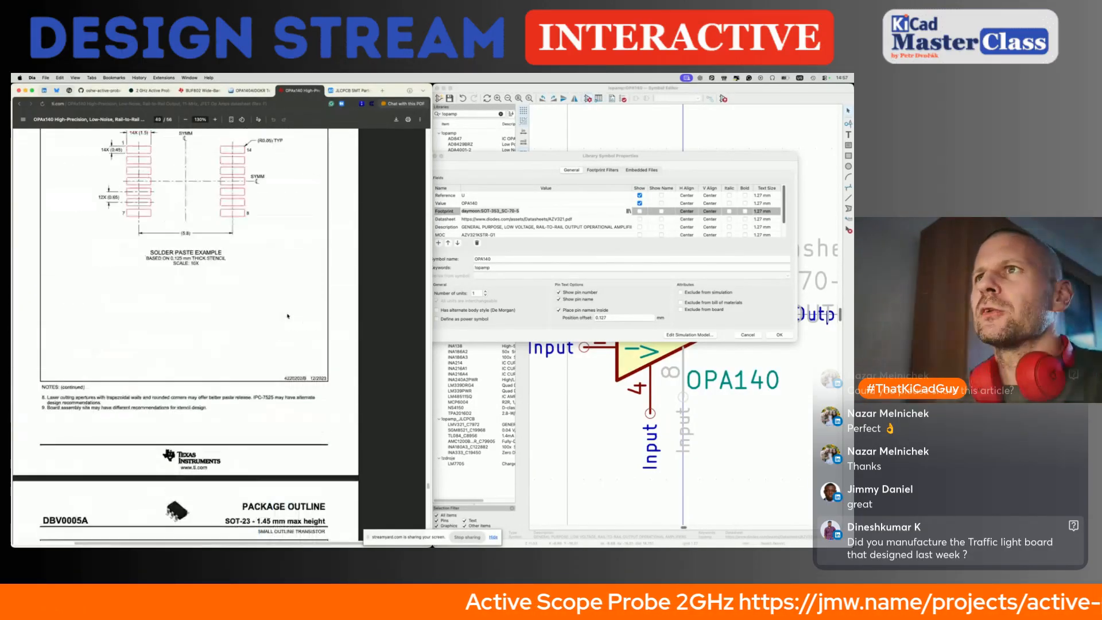
{"action": "scroll", "coordinate": [287, 315], "scroll_direction": "up", "scroll_amount": 10}
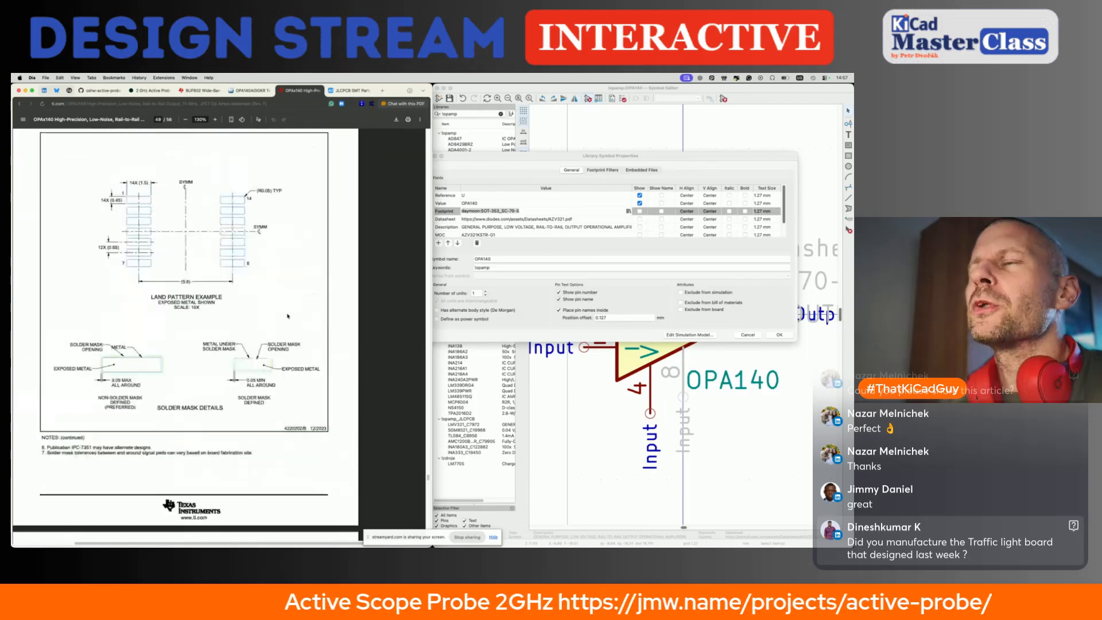
{"action": "scroll", "coordinate": [288, 316], "scroll_direction": "up", "scroll_amount": 5}
Step: Check the OPA140AIDGKR package on its Mouser page and examine the D0008A SOIC drawings in the datasheet
{"action": "left_click", "coordinate": [260, 90]}
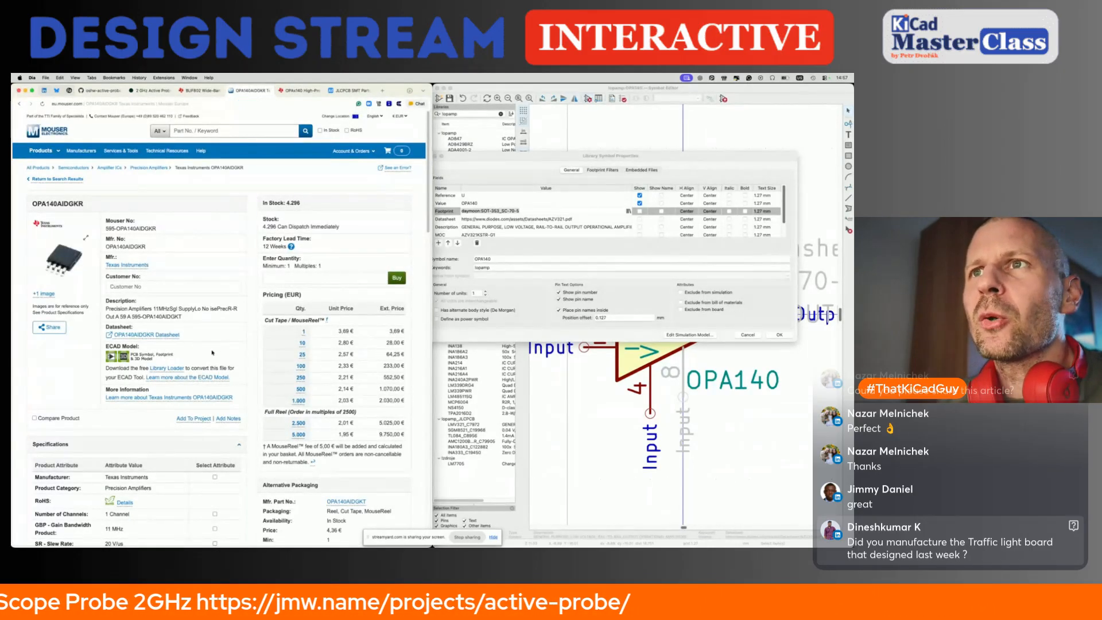
{"action": "scroll", "coordinate": [212, 353], "scroll_direction": "down", "scroll_amount": 5}
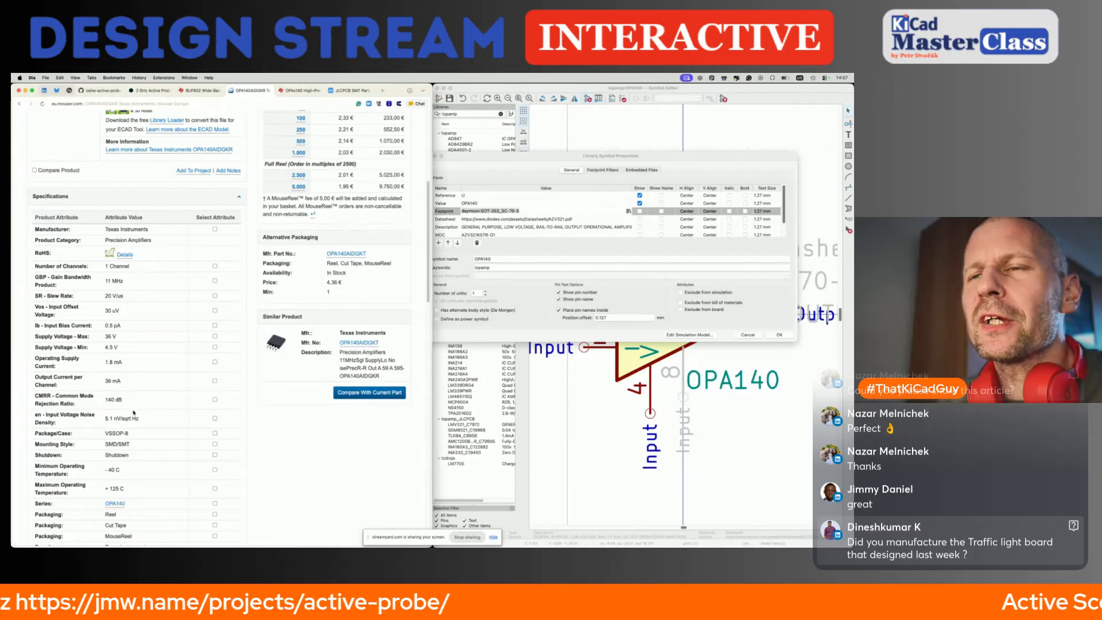
{"action": "left_click", "coordinate": [298, 90]}
{"action": "scroll", "coordinate": [270, 381], "scroll_direction": "up", "scroll_amount": 5}
{"action": "scroll", "coordinate": [270, 381], "scroll_direction": "up", "scroll_amount": 15}
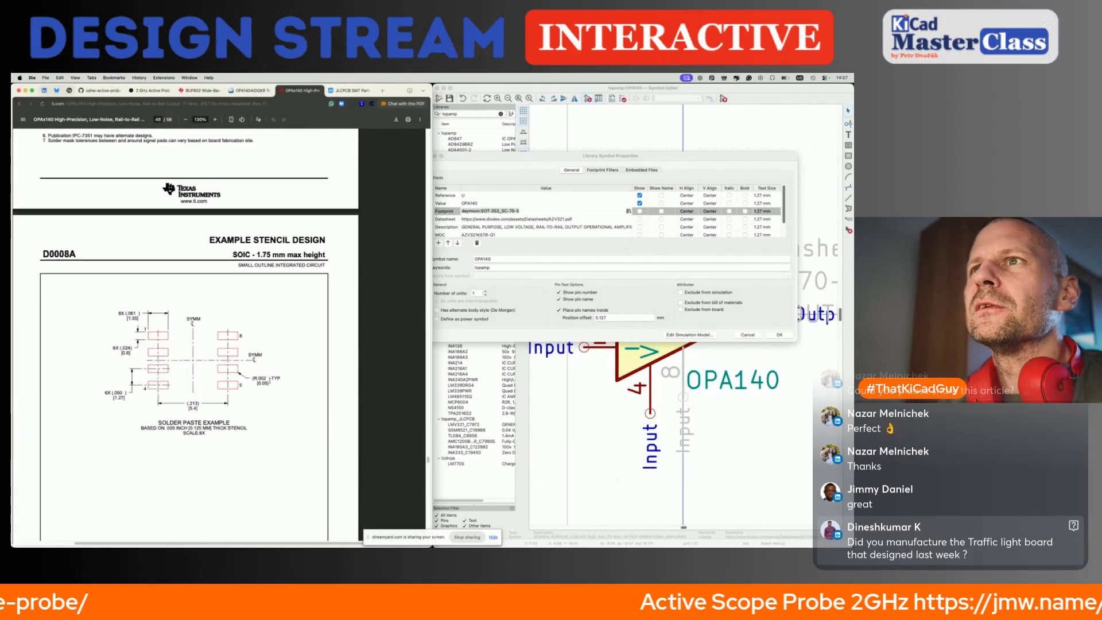
{"action": "scroll", "coordinate": [269, 381], "scroll_direction": "up", "scroll_amount": 1}
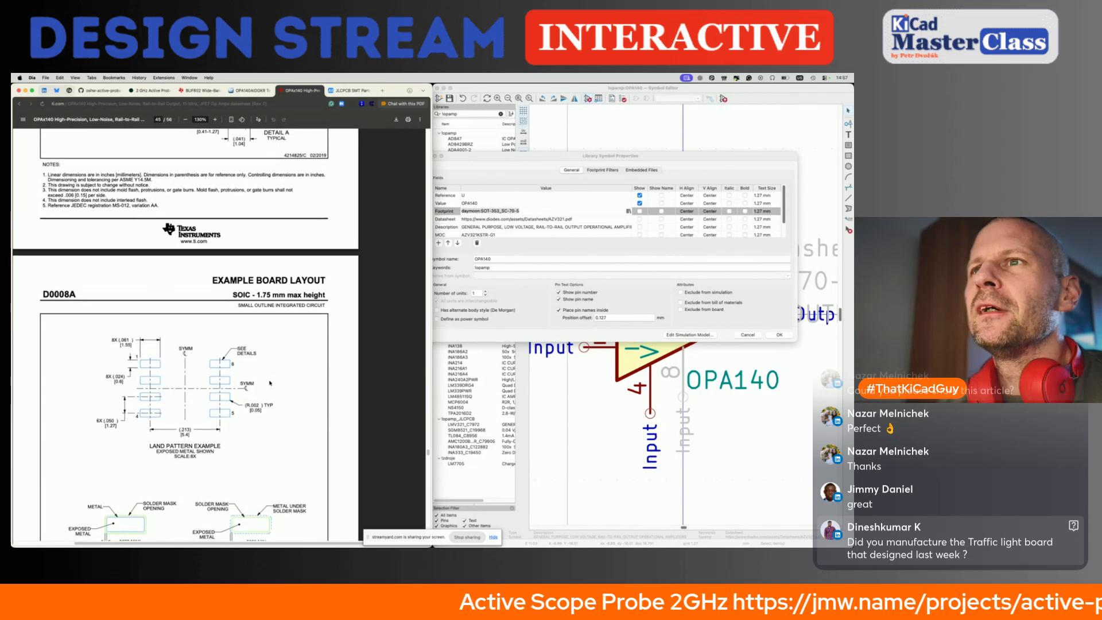
{"action": "scroll", "coordinate": [229, 381], "scroll_direction": "up", "scroll_amount": 5}
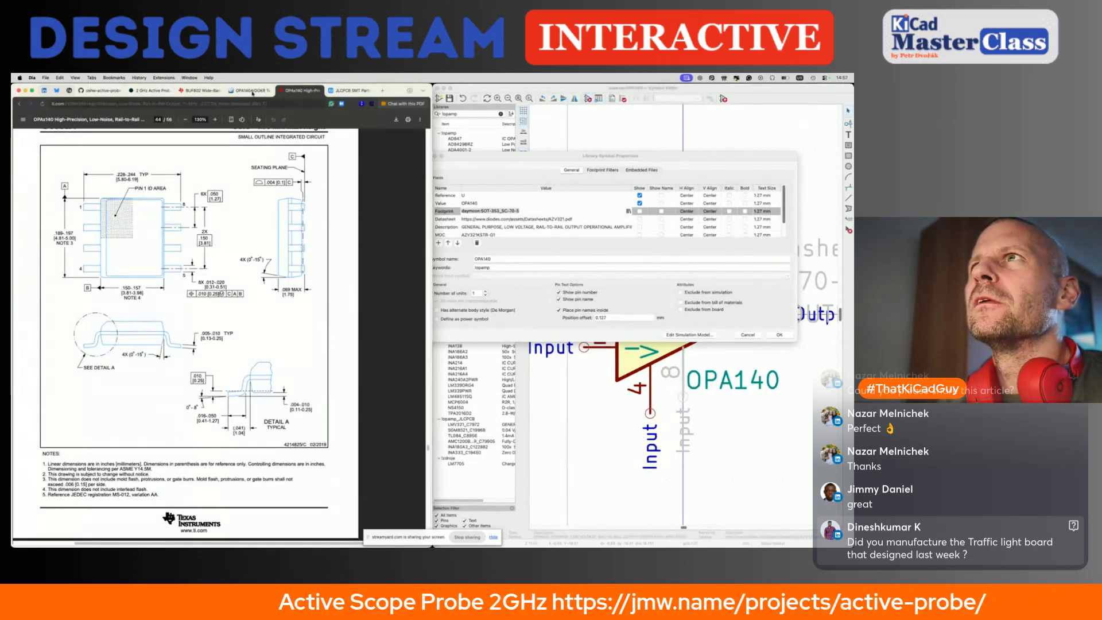
Step: Compare the Package/Case of the OPA140 variants in the Mouser search results, and open the OPA140AIDGKR product page
{"action": "left_click", "coordinate": [250, 91]}
{"action": "scroll", "coordinate": [239, 287], "scroll_direction": "up", "scroll_amount": 8}
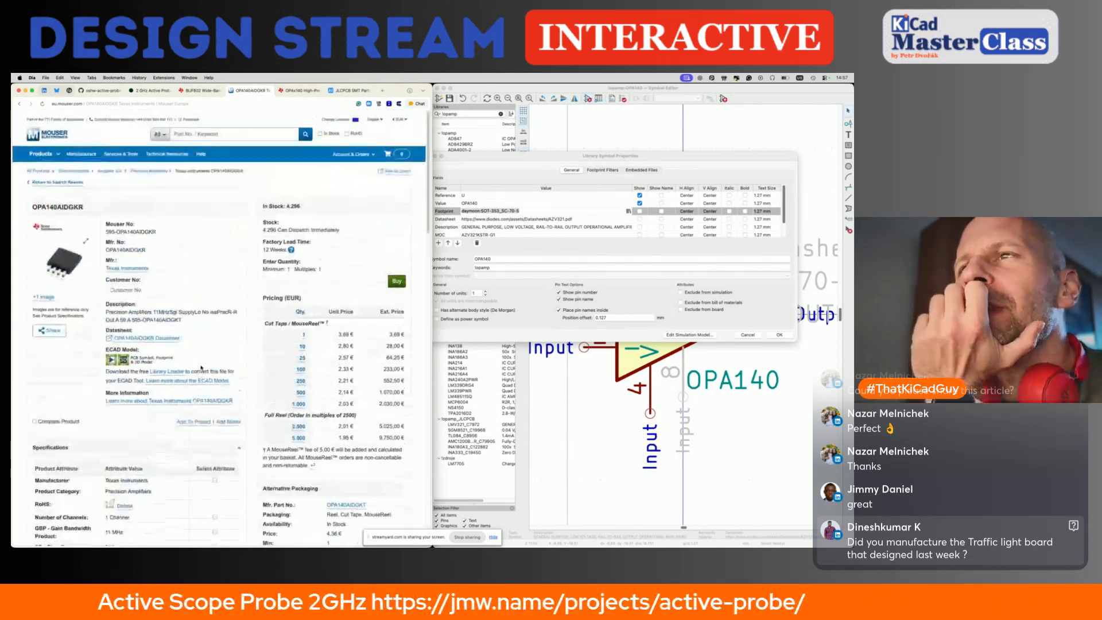
{"action": "left_click", "coordinate": [19, 104]}
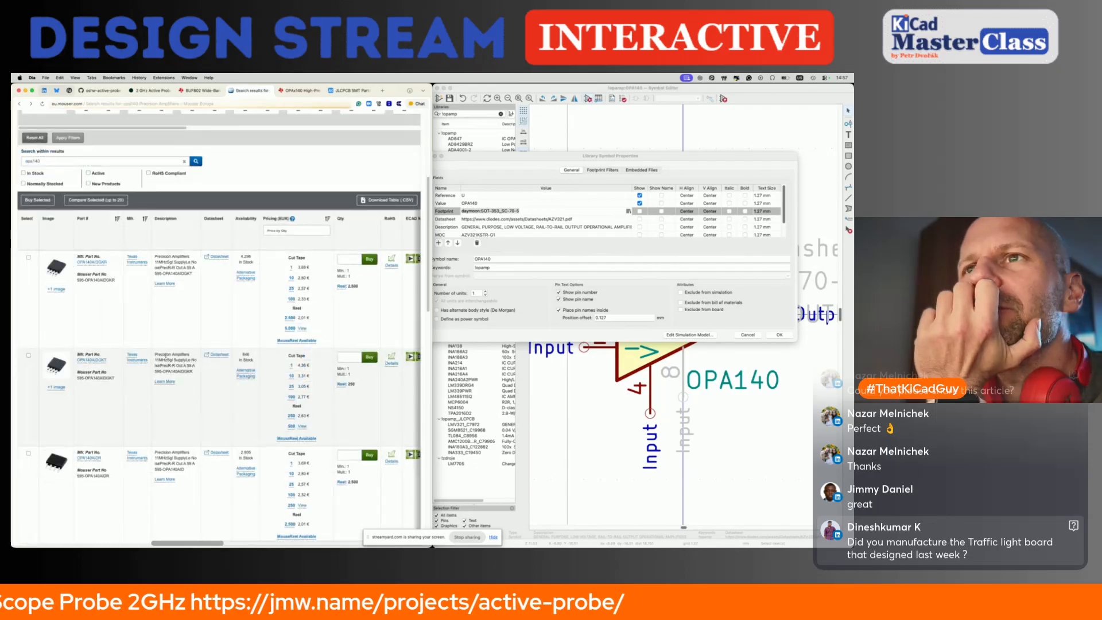
{"action": "scroll", "coordinate": [244, 285], "scroll_direction": "right", "scroll_amount": 10}
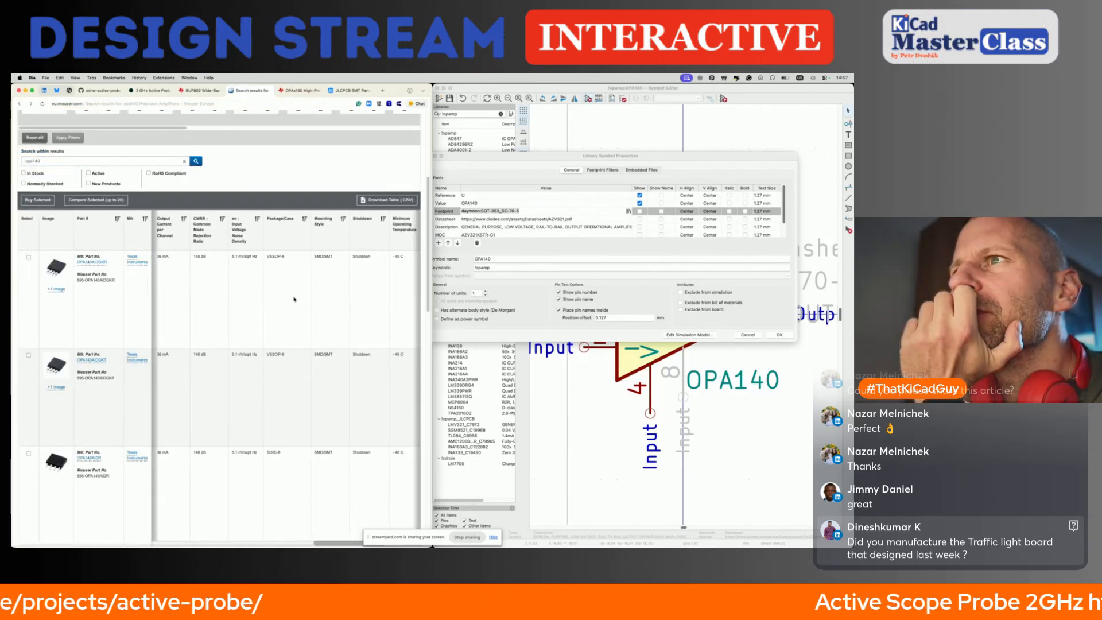
{"action": "scroll", "coordinate": [284, 331], "scroll_direction": "down", "scroll_amount": 3}
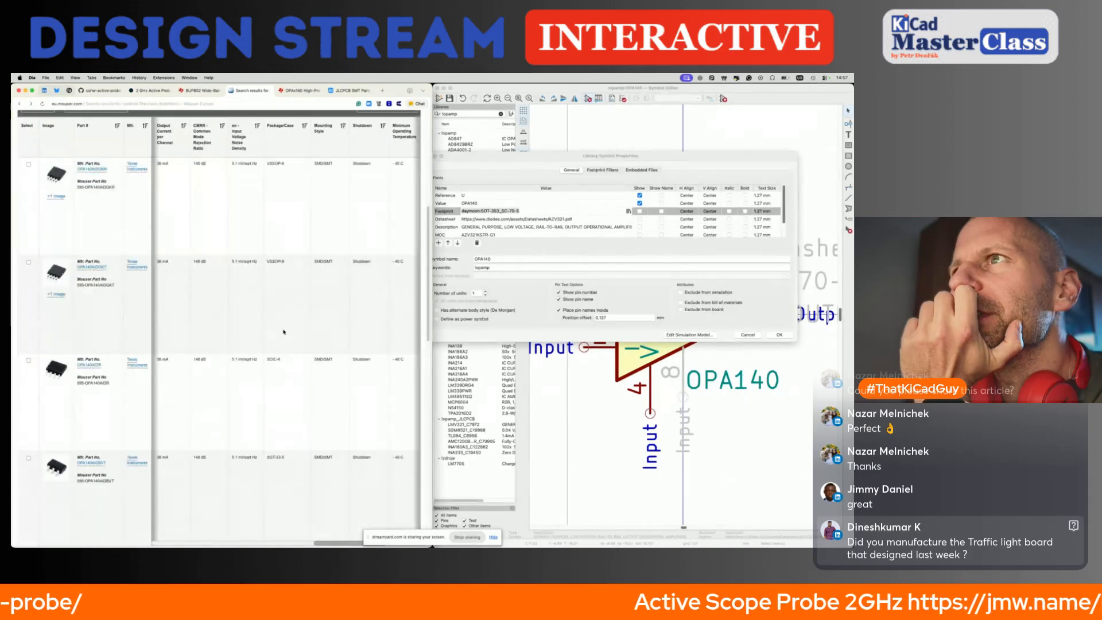
{"action": "scroll", "coordinate": [252, 224], "scroll_direction": "right", "scroll_amount": 5}
{"action": "scroll", "coordinate": [252, 224], "scroll_direction": "left", "scroll_amount": 10}
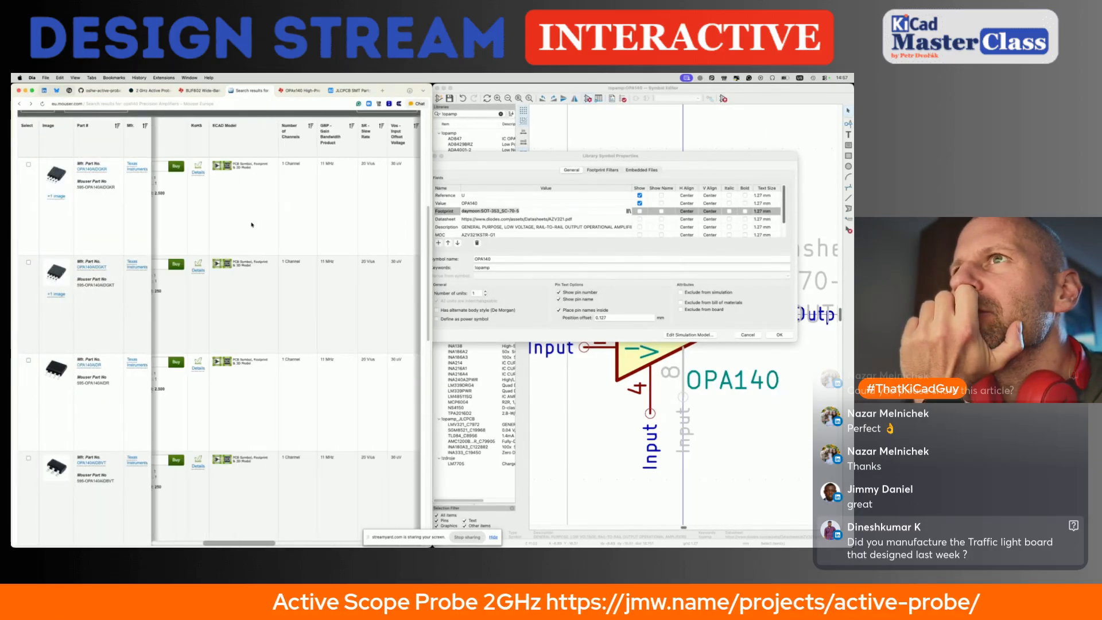
{"action": "left_click", "coordinate": [96, 169]}
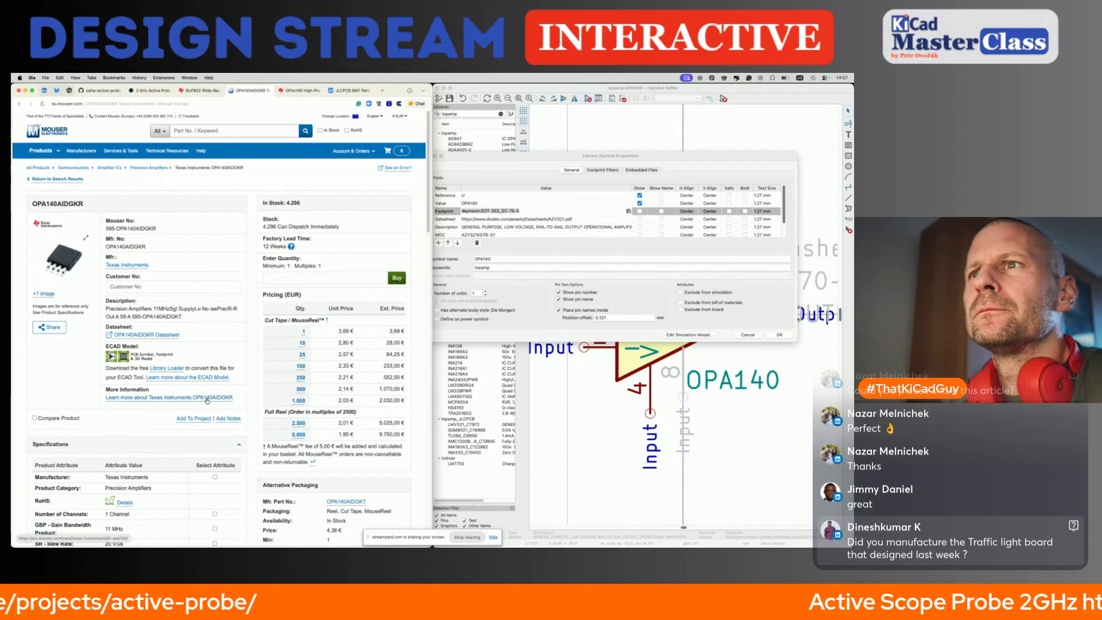
{"action": "scroll", "coordinate": [208, 400], "scroll_direction": "down", "scroll_amount": 5}
Step: Examine the active probe project article's board photos and design overview for the op amp package used
{"action": "left_click", "coordinate": [154, 90]}
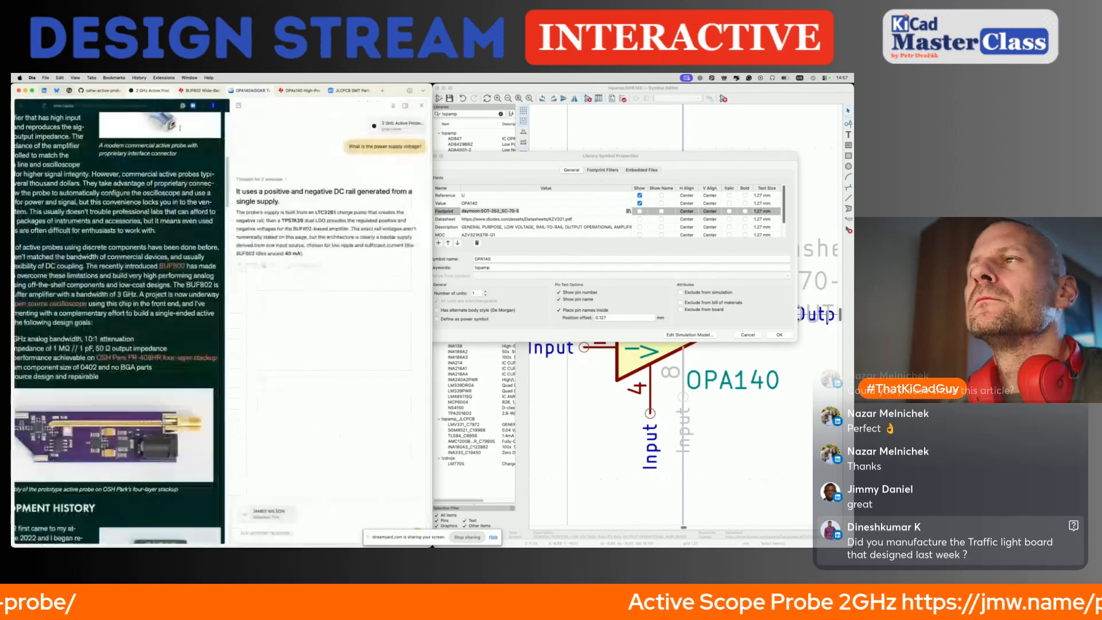
{"action": "key", "text": "super+e"}
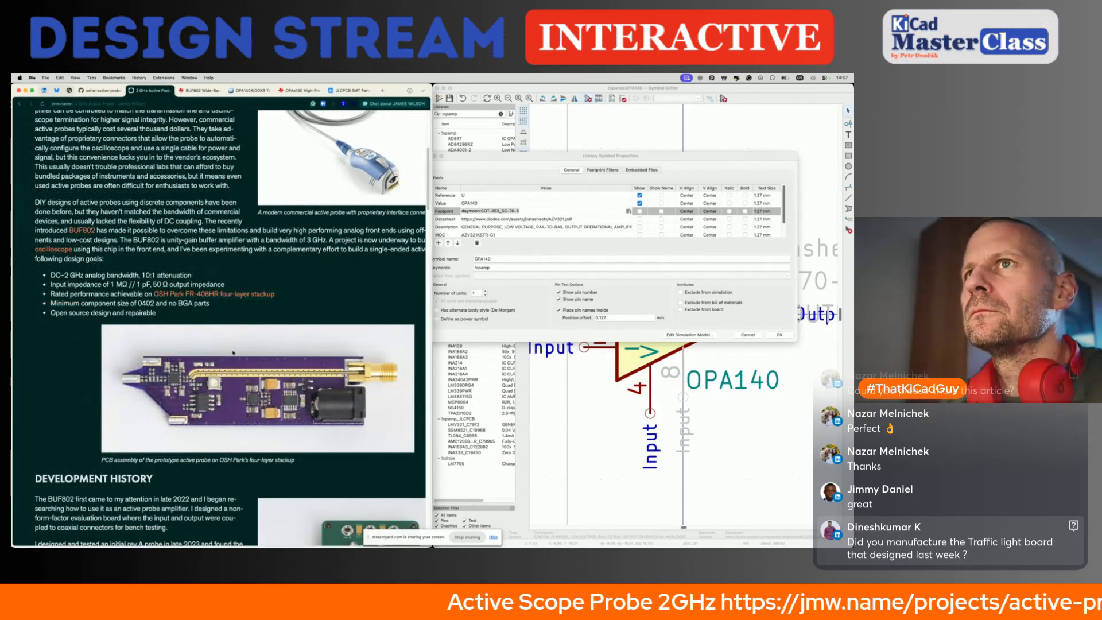
{"action": "scroll", "coordinate": [233, 352], "scroll_direction": "down", "scroll_amount": 1}
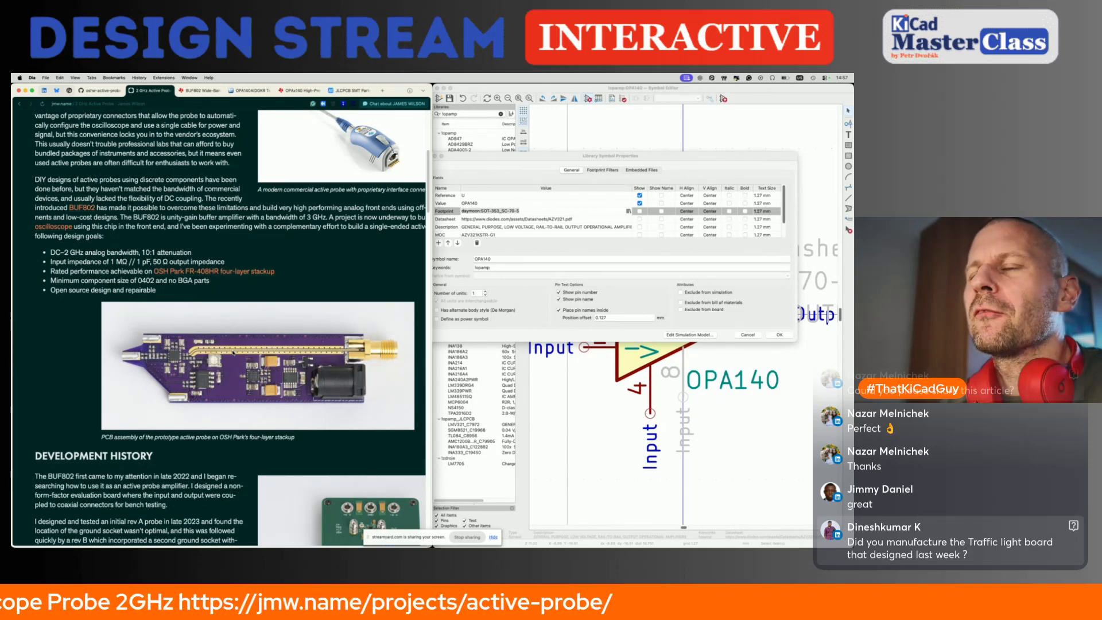
{"action": "scroll", "coordinate": [233, 352], "scroll_direction": "down", "scroll_amount": 5}
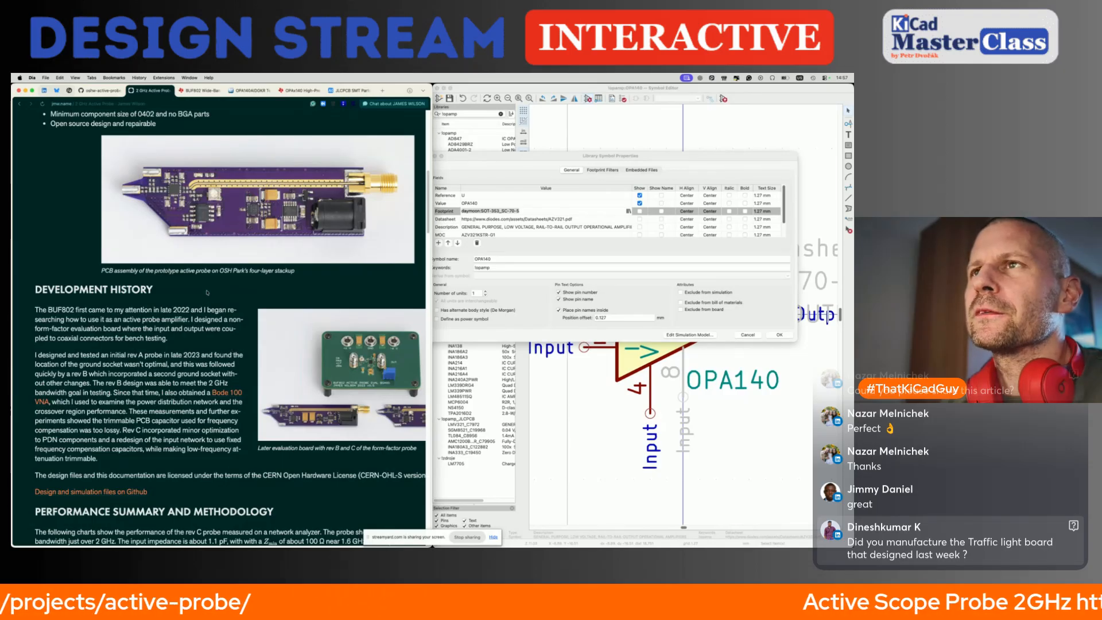
{"action": "scroll", "coordinate": [207, 293], "scroll_direction": "down", "scroll_amount": 10}
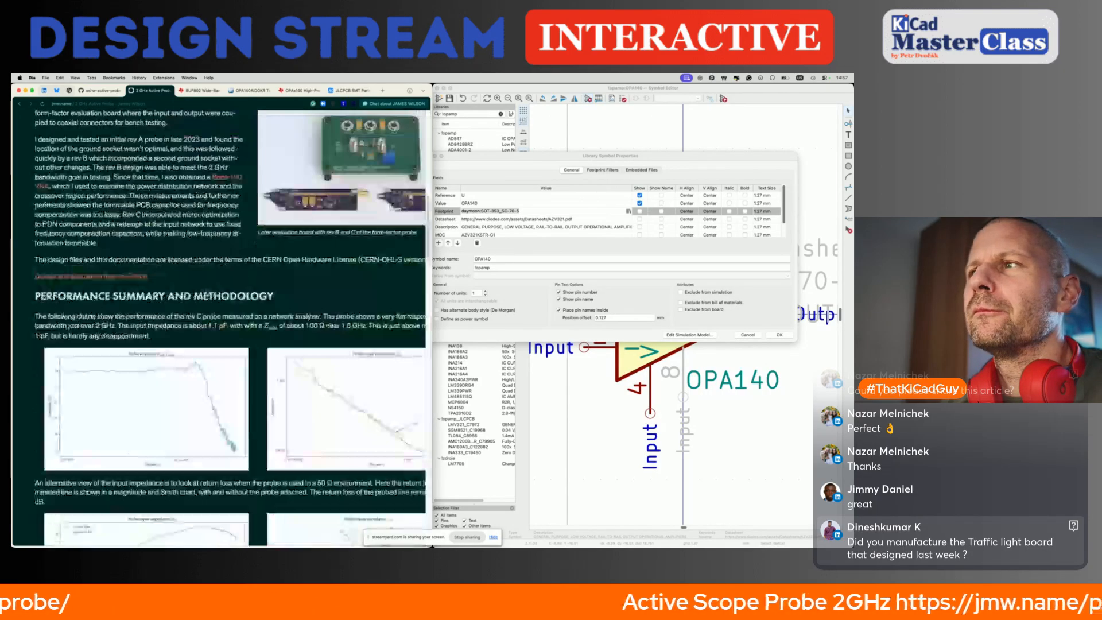
{"action": "scroll", "coordinate": [205, 290], "scroll_direction": "up", "scroll_amount": 8}
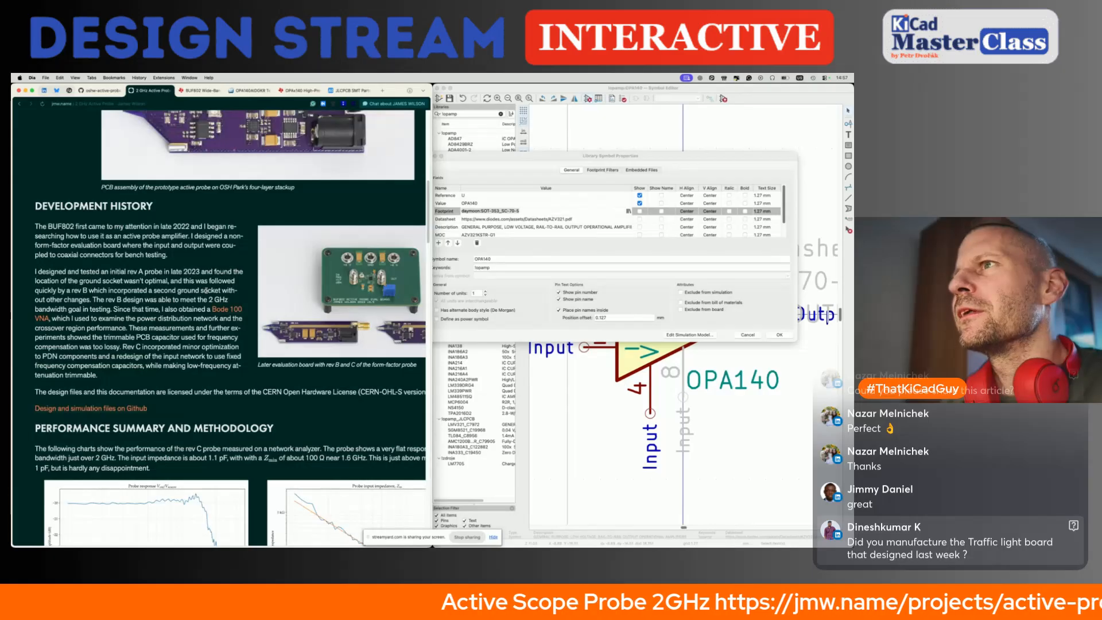
{"action": "scroll", "coordinate": [206, 291], "scroll_direction": "down", "scroll_amount": 18}
{"action": "scroll", "coordinate": [207, 292], "scroll_direction": "down", "scroll_amount": 15}
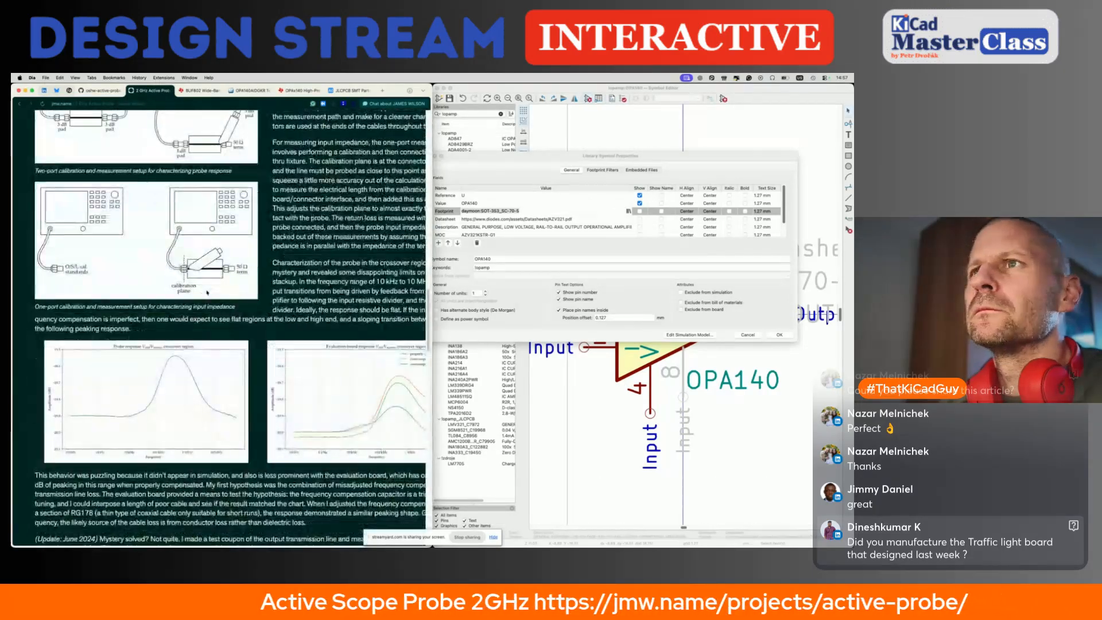
{"action": "scroll", "coordinate": [208, 292], "scroll_direction": "down", "scroll_amount": 2}
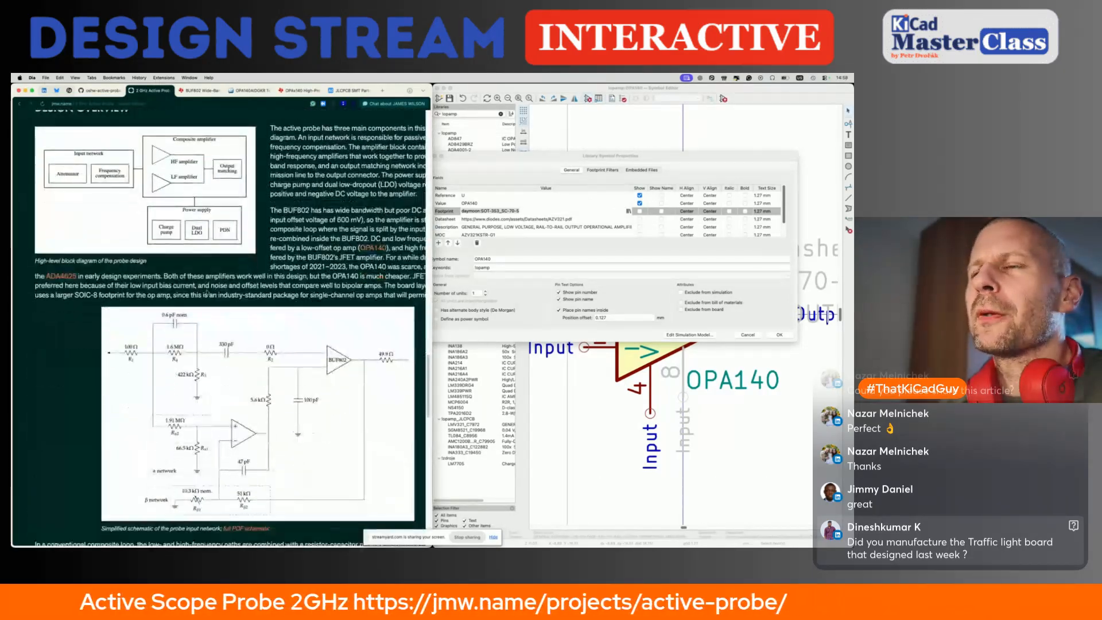
{"action": "scroll", "coordinate": [208, 292], "scroll_direction": "up", "scroll_amount": 20}
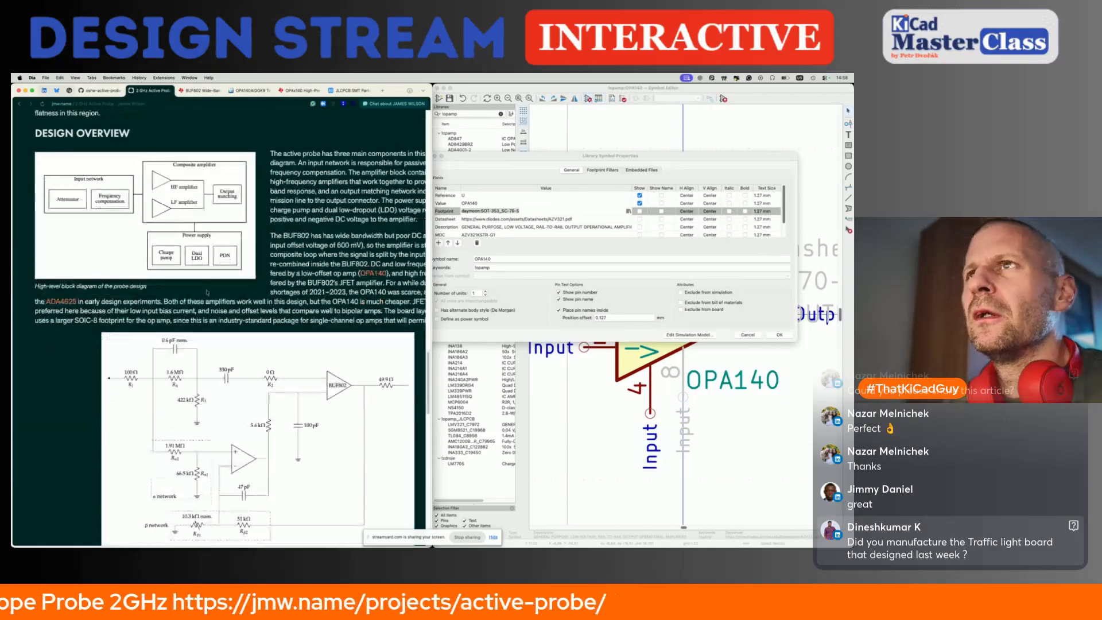
{"action": "scroll", "coordinate": [207, 292], "scroll_direction": "up", "scroll_amount": 12}
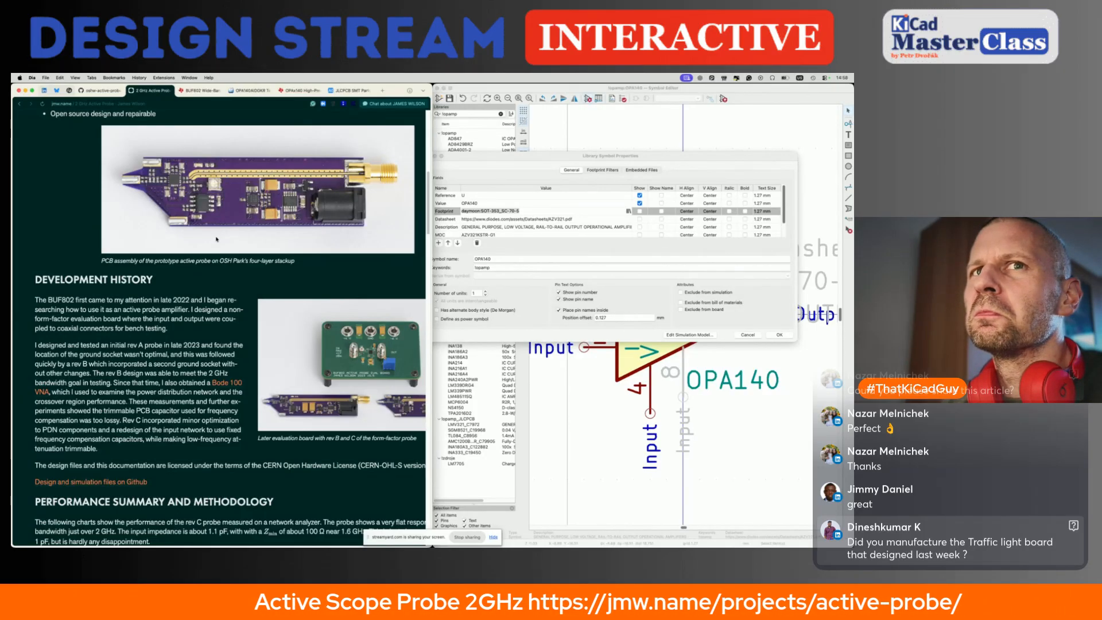
Step: Compare the Package/Case of the OPA140 variants in the Mouser search results, and open the OPA140AIDR product page
{"action": "left_click", "coordinate": [251, 91]}
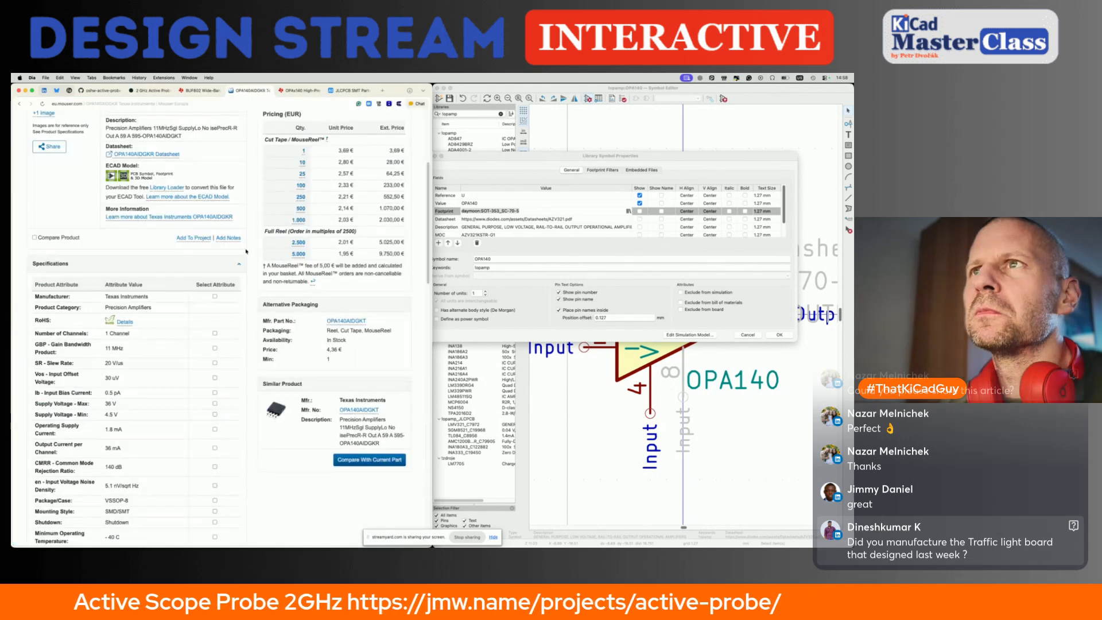
{"action": "left_click", "coordinate": [20, 104]}
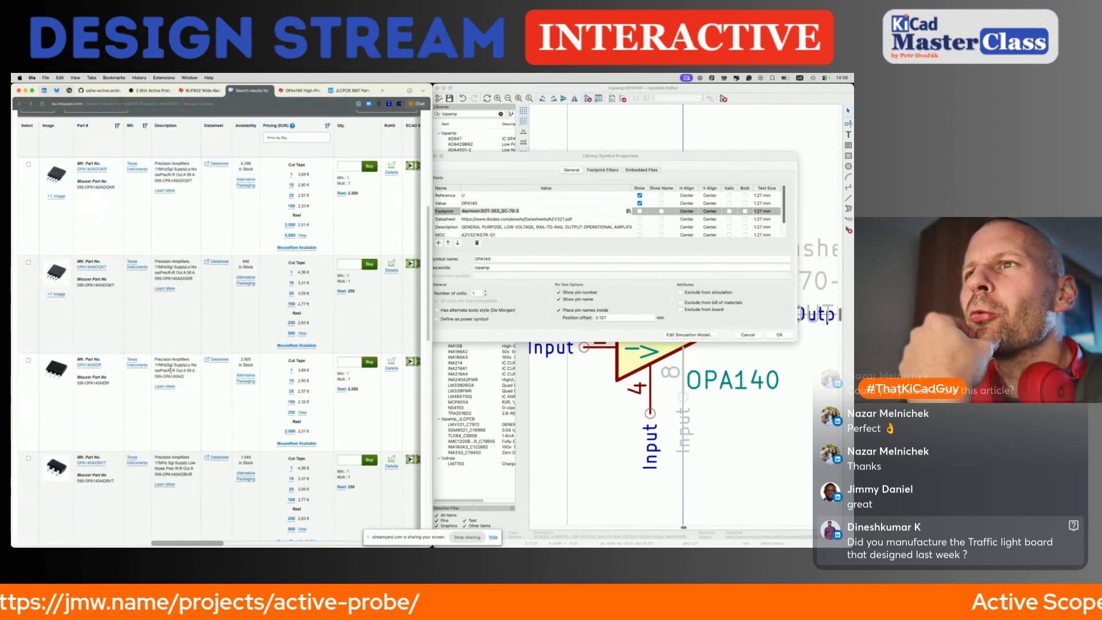
{"action": "scroll", "coordinate": [223, 411], "scroll_direction": "right", "scroll_amount": 10}
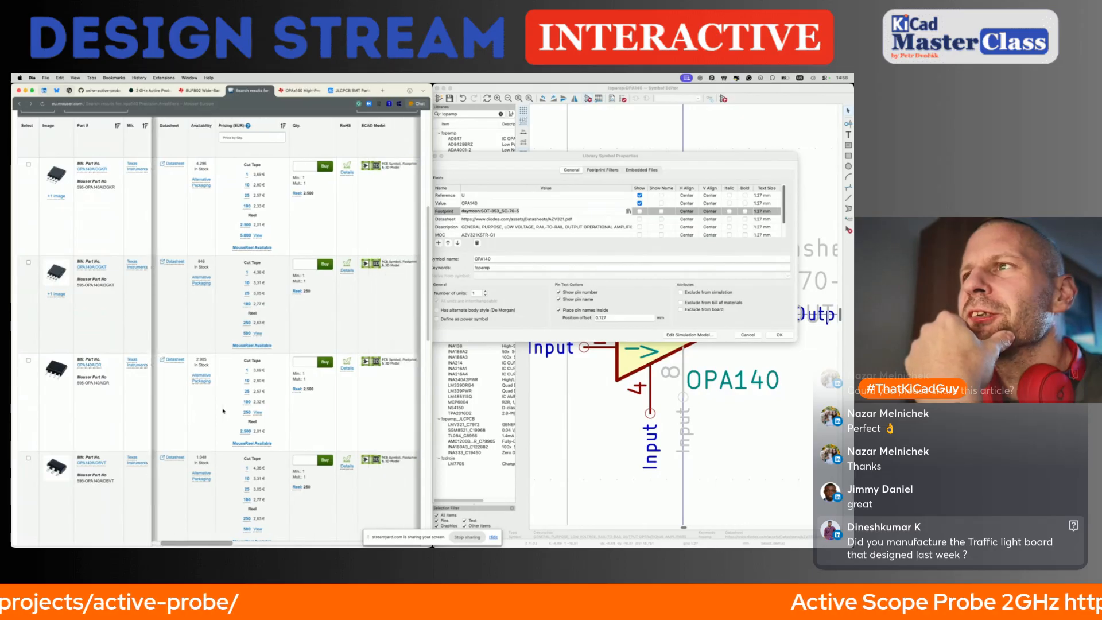
{"action": "scroll", "coordinate": [224, 411], "scroll_direction": "right", "scroll_amount": 4}
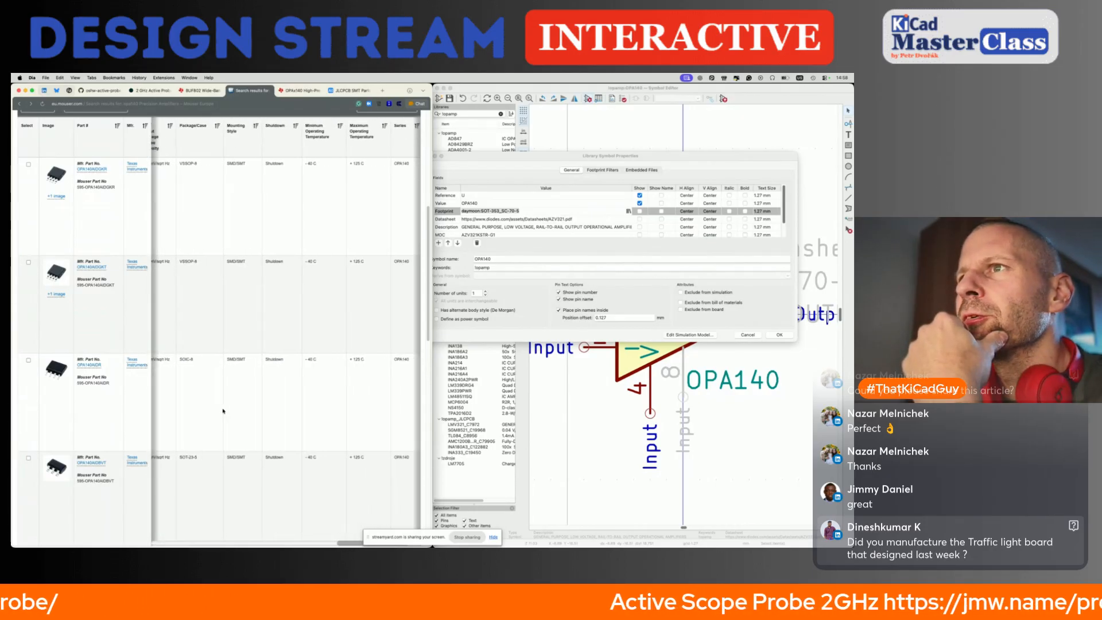
{"action": "scroll", "coordinate": [223, 411], "scroll_direction": "left", "scroll_amount": 10}
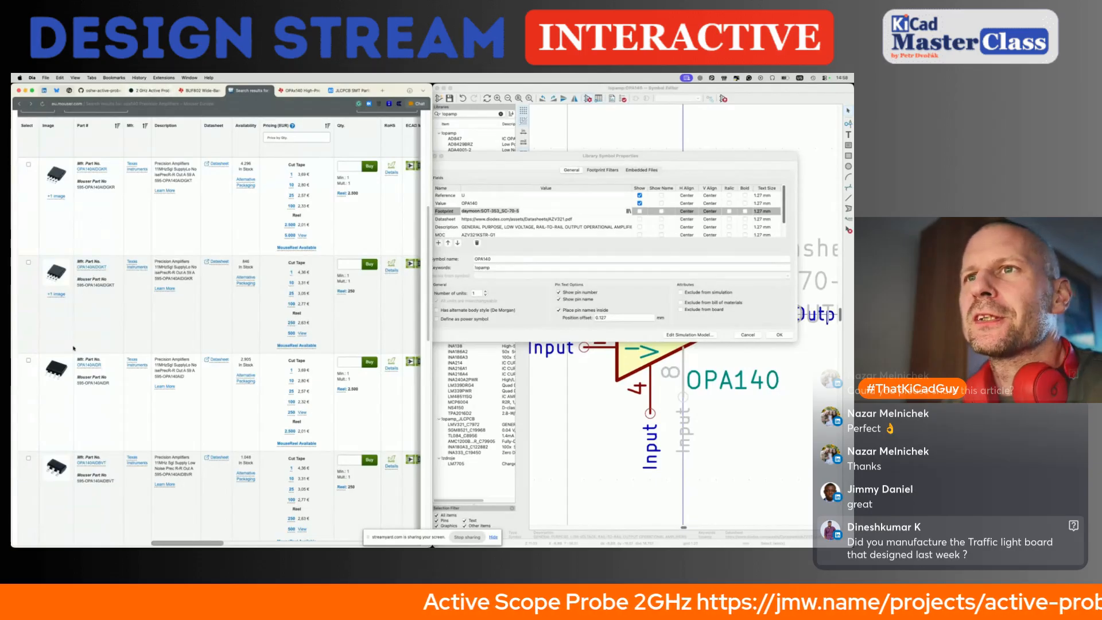
{"action": "left_click", "coordinate": [90, 365]}
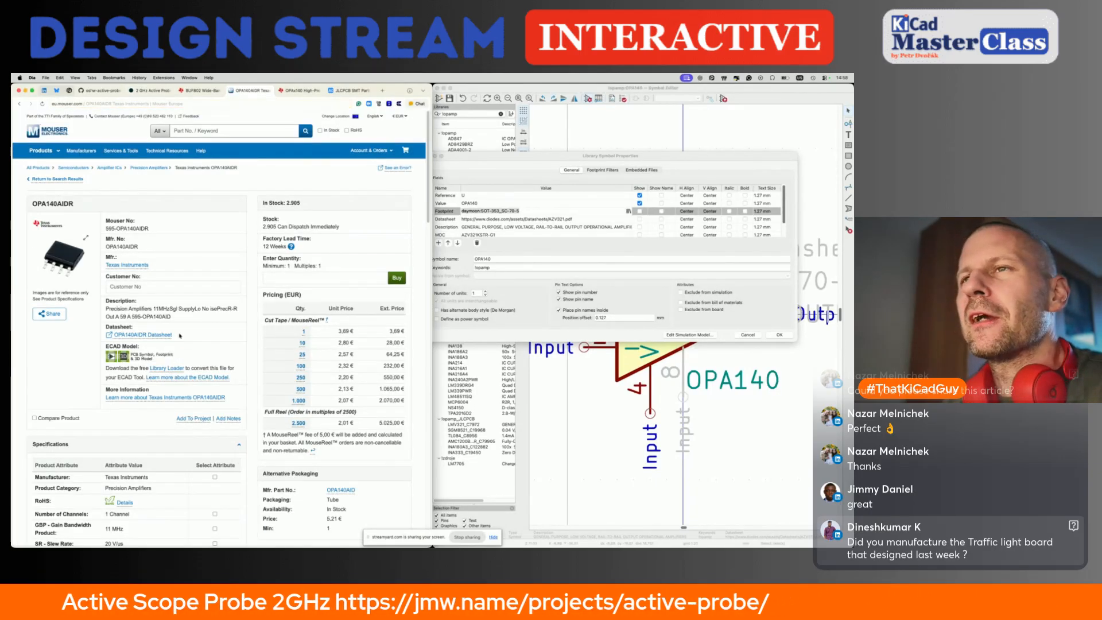
Step: Check the package and specifications on the OPA140AIDR product page
{"action": "scroll", "coordinate": [180, 334], "scroll_direction": "down", "scroll_amount": 5}
{"action": "scroll", "coordinate": [180, 334], "scroll_direction": "down", "scroll_amount": 5}
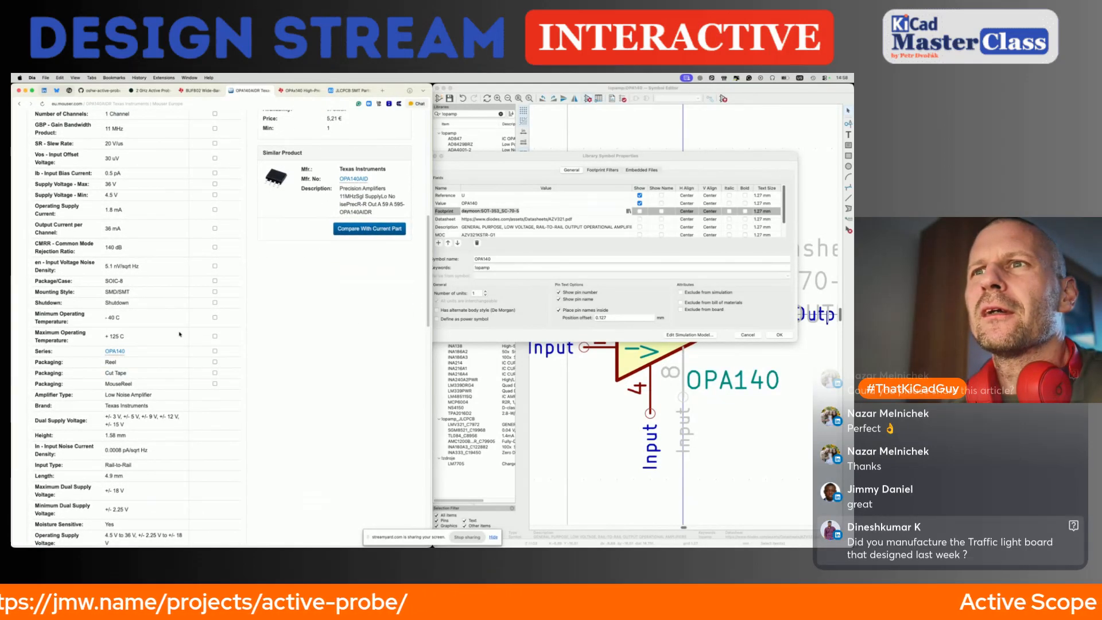
{"action": "scroll", "coordinate": [303, 325], "scroll_direction": "up", "scroll_amount": 6}
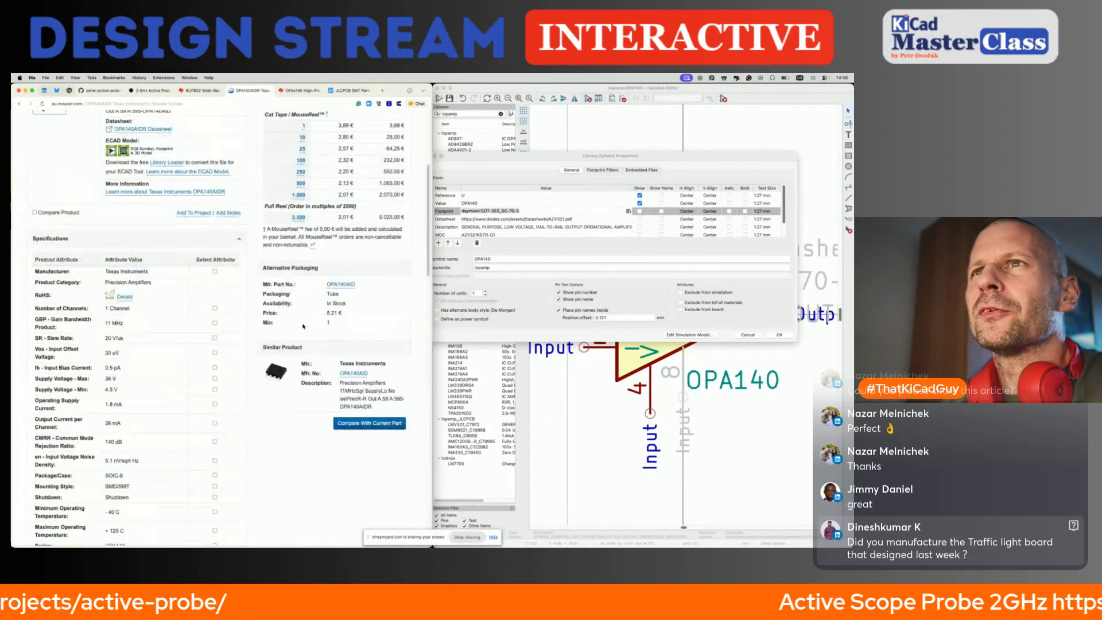
{"action": "scroll", "coordinate": [183, 350], "scroll_direction": "down", "scroll_amount": 1}
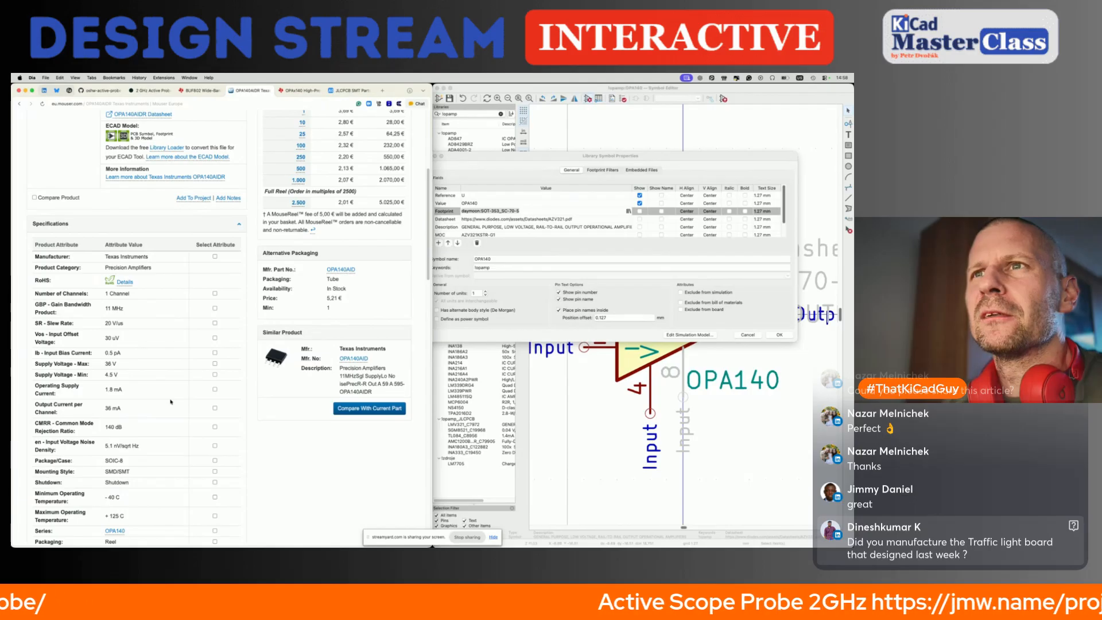
{"action": "scroll", "coordinate": [171, 402], "scroll_direction": "up", "scroll_amount": 7}
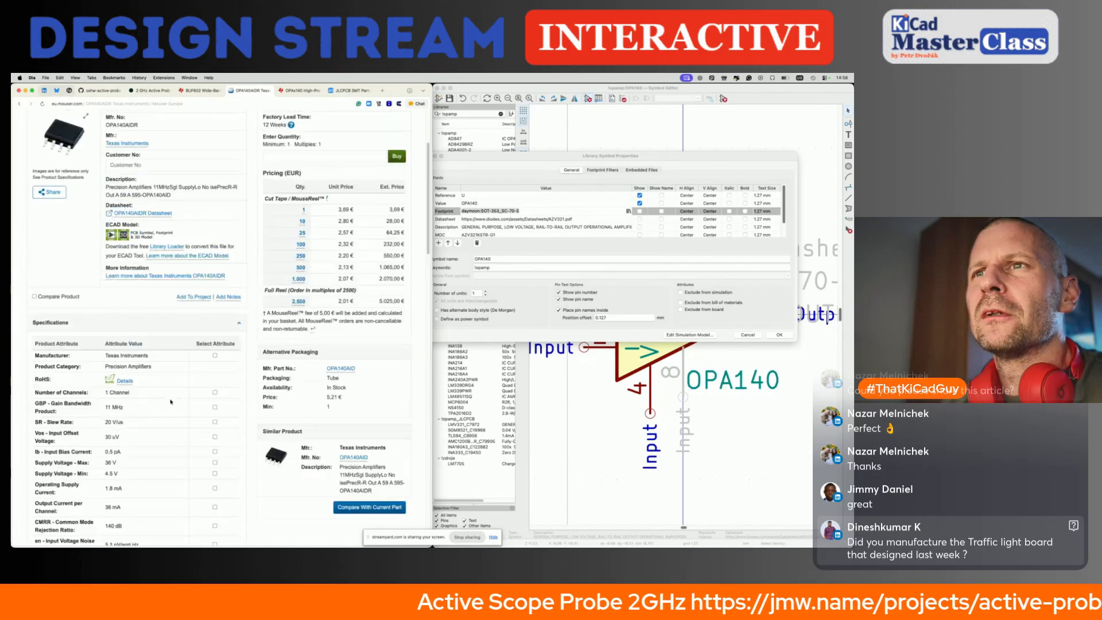
{"action": "scroll", "coordinate": [172, 373], "scroll_direction": "down", "scroll_amount": 2}
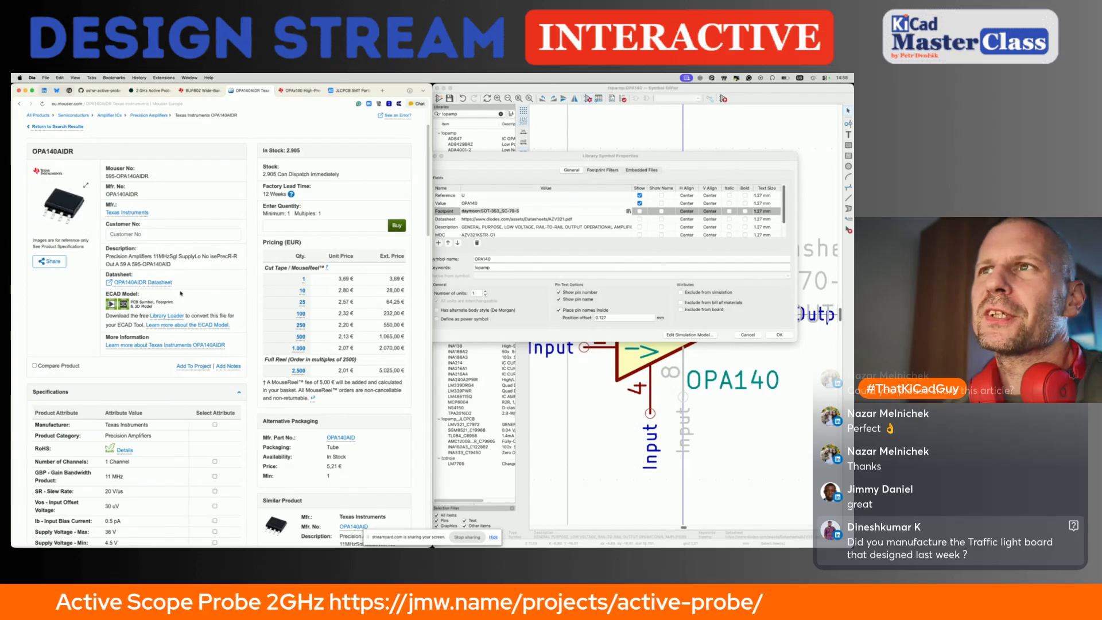
Step: Search footprints for soic-8, check the datasheet's D0008A drawings, and assign SOIC-8_3.9x4.9mm_P1.27mm from the daymoon library to the OPA140 symbol
{"action": "left_click", "coordinate": [629, 211]}
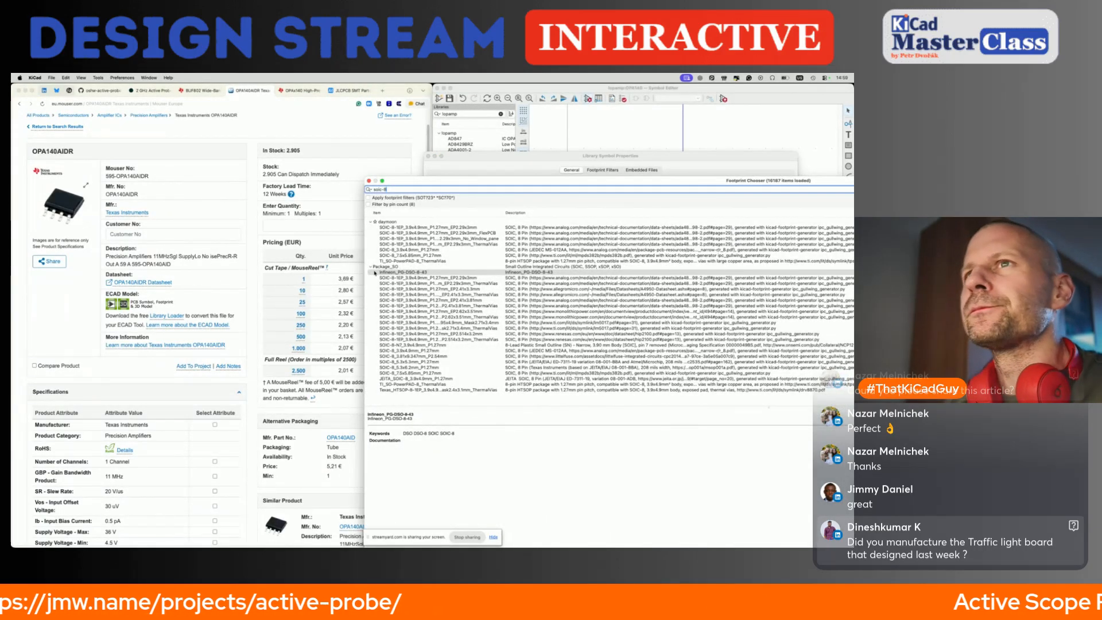
{"action": "left_click", "coordinate": [293, 93]}
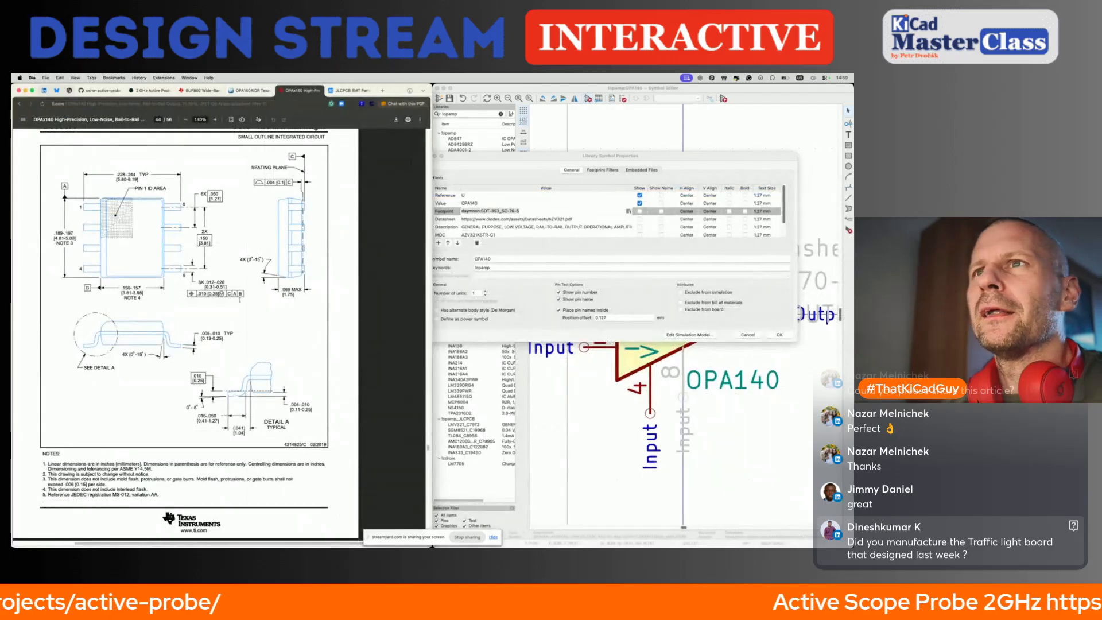
{"action": "scroll", "coordinate": [240, 299], "scroll_direction": "up", "scroll_amount": 3}
{"action": "scroll", "coordinate": [240, 299], "scroll_direction": "down", "scroll_amount": 10}
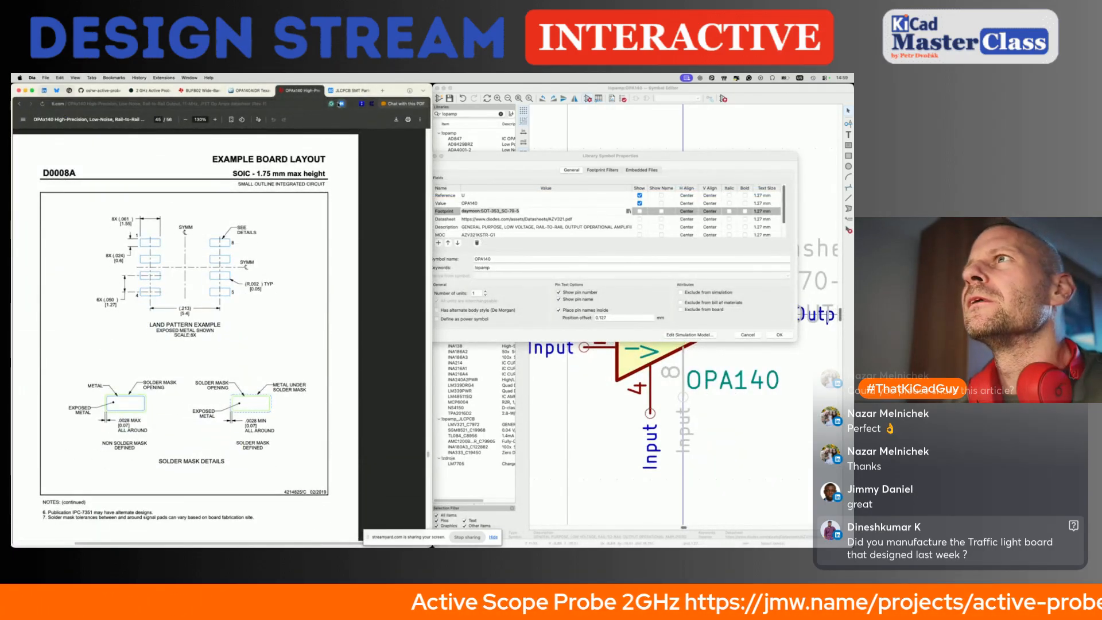
{"action": "left_click", "coordinate": [542, 166]}
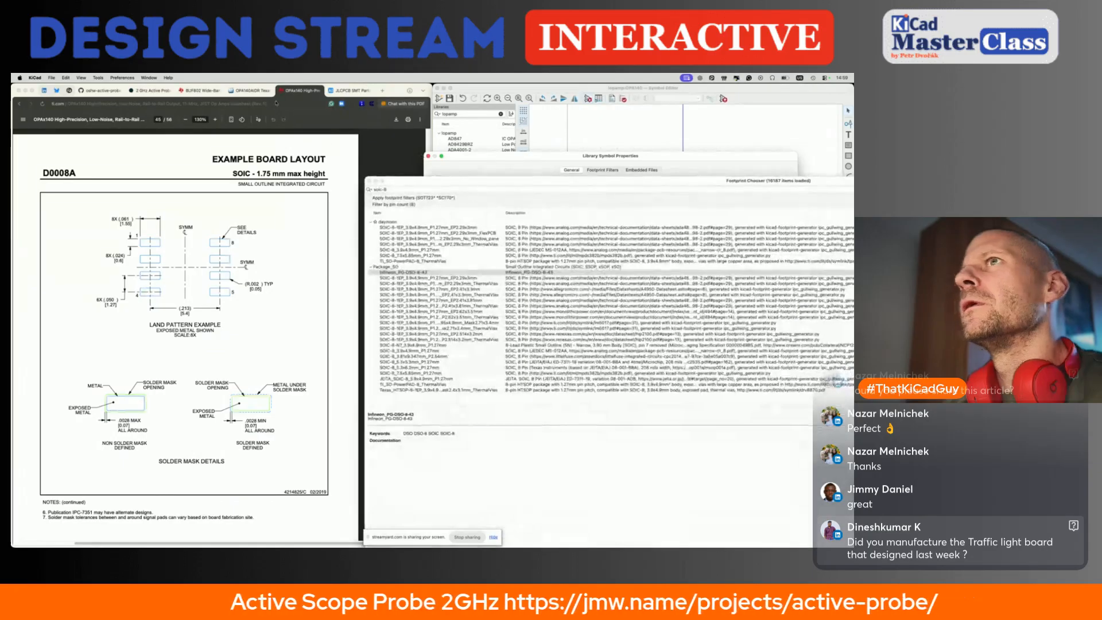
{"action": "left_click", "coordinate": [409, 251]}
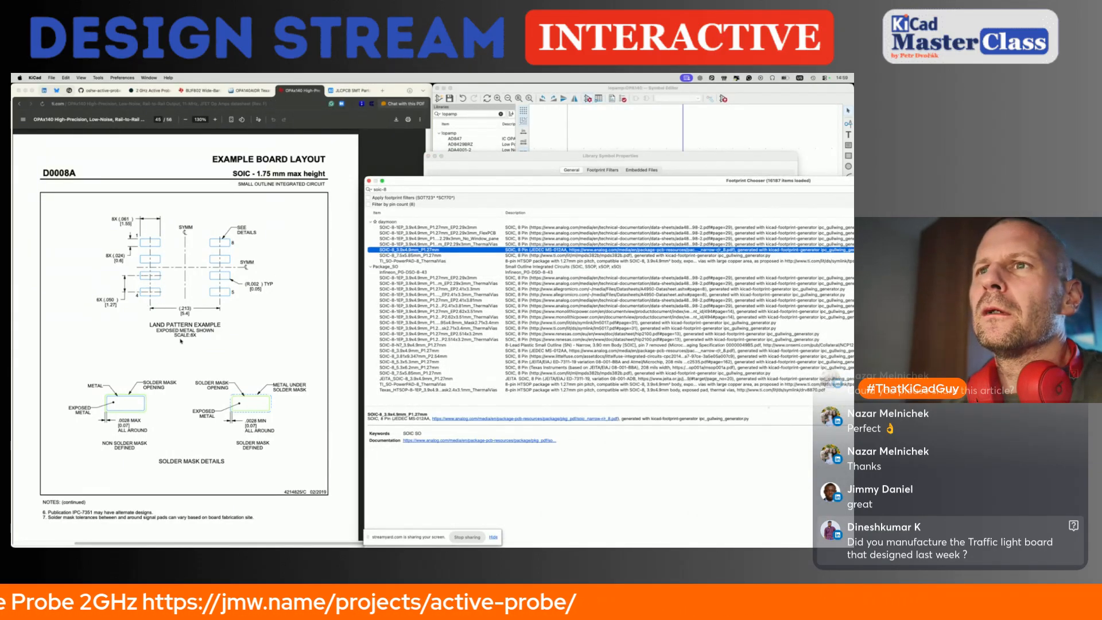
{"action": "scroll", "coordinate": [184, 346], "scroll_direction": "down", "scroll_amount": 1}
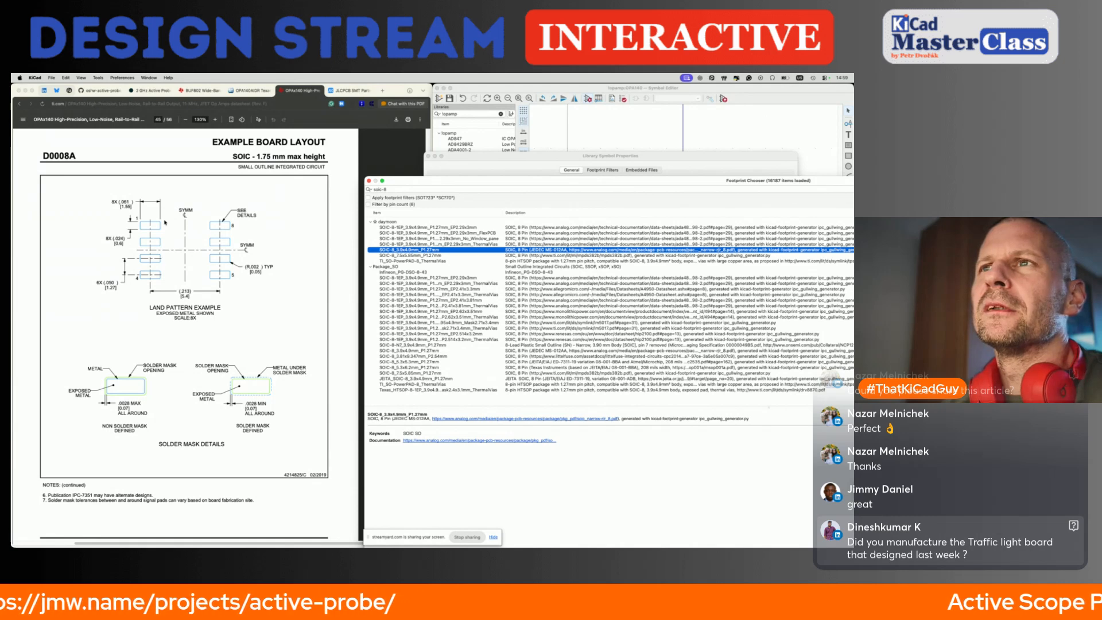
{"action": "scroll", "coordinate": [164, 222], "scroll_direction": "up", "scroll_amount": 10}
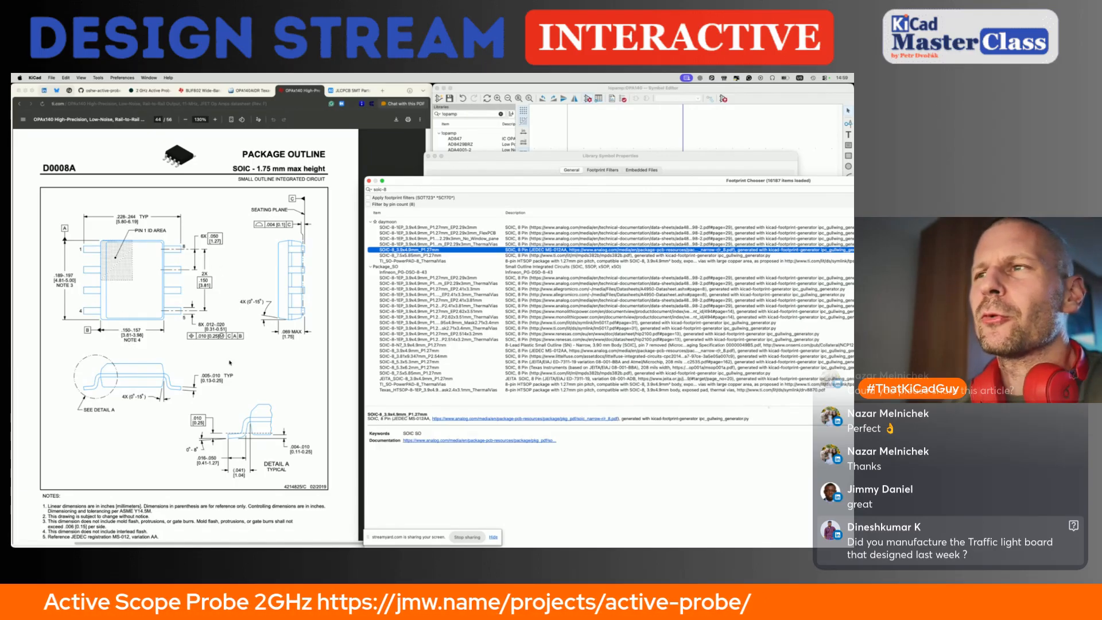
{"action": "double_click", "coordinate": [438, 251]}
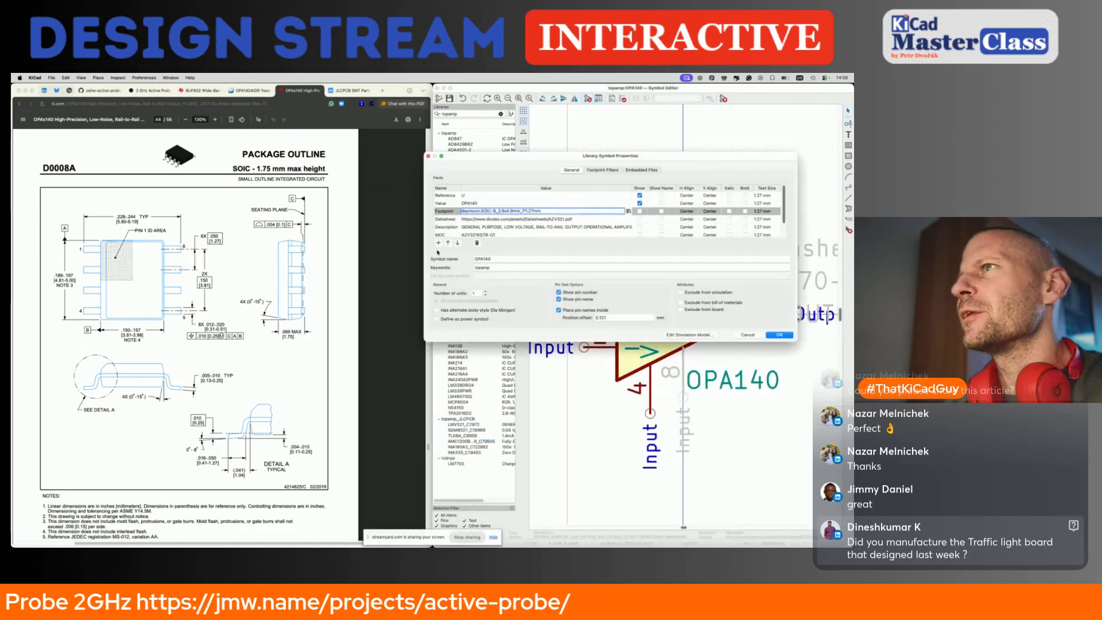
{"action": "double_click", "coordinate": [480, 219]}
{"action": "key", "text": "BackSpace"}
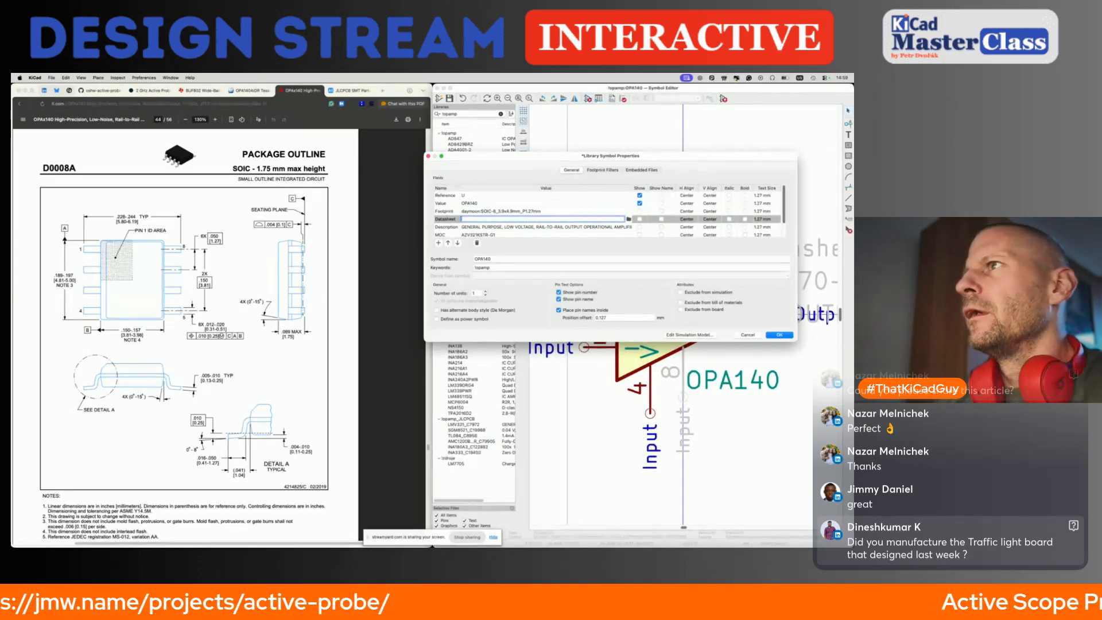
{"action": "left_click", "coordinate": [149, 119]}
{"action": "left_click", "coordinate": [117, 104]}
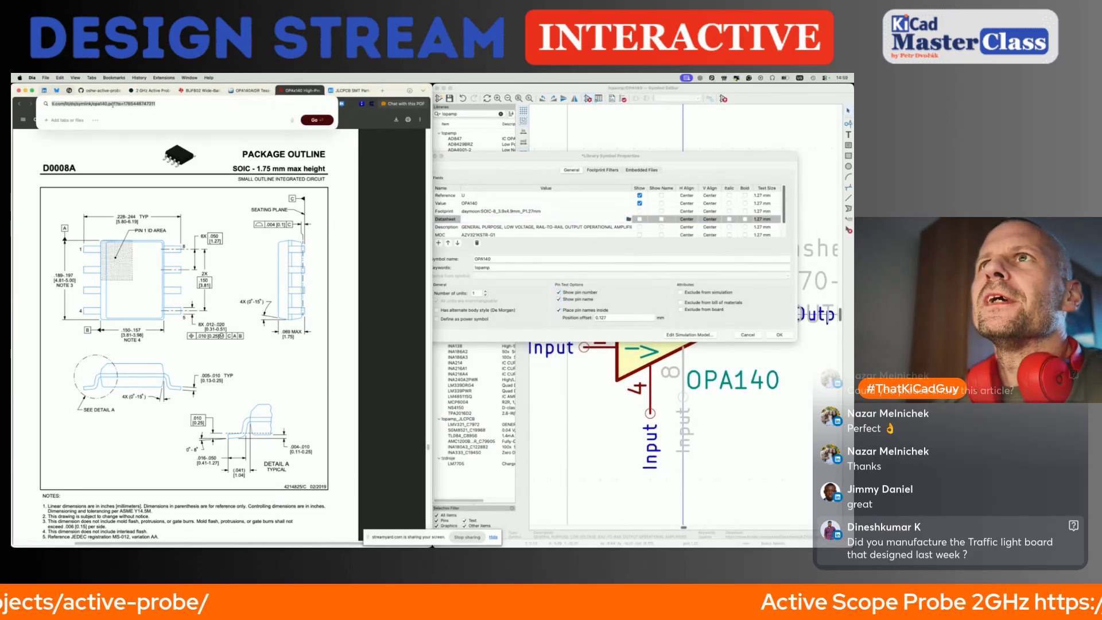
{"action": "key", "text": "super+c"}
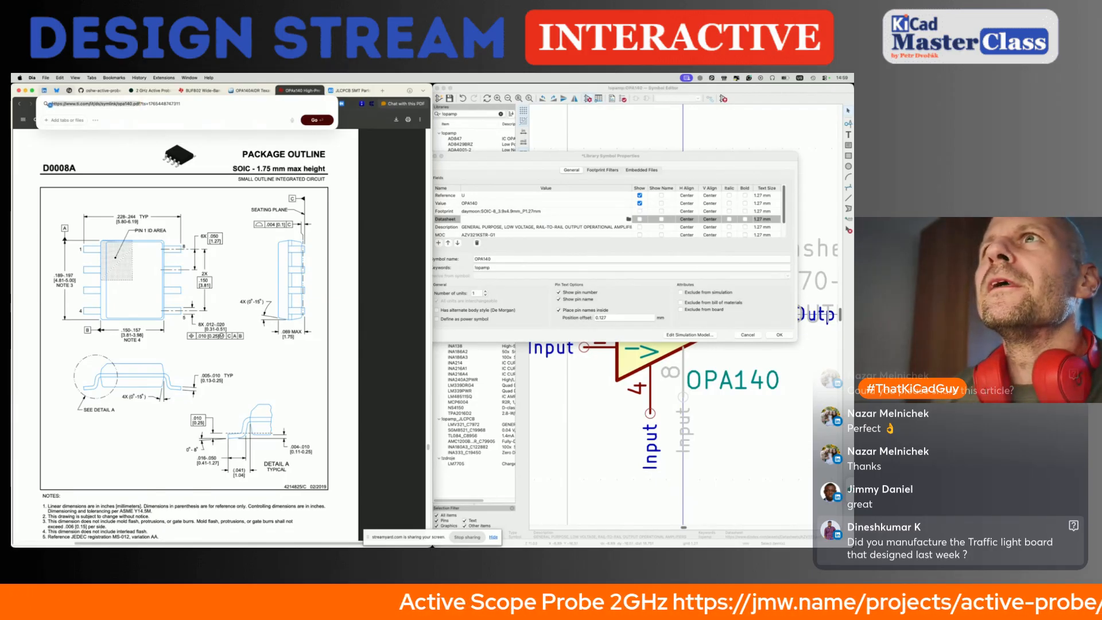
{"action": "left_click", "coordinate": [515, 219]}
{"action": "key", "text": "super+v"}
Step: Using the datasheet's first page, set the symbol's Description to "OpAmp, Single, R2R, Low-Noise, JFET, SOIC-8"
{"action": "scroll", "coordinate": [179, 247], "scroll_direction": "down", "scroll_amount": 15}
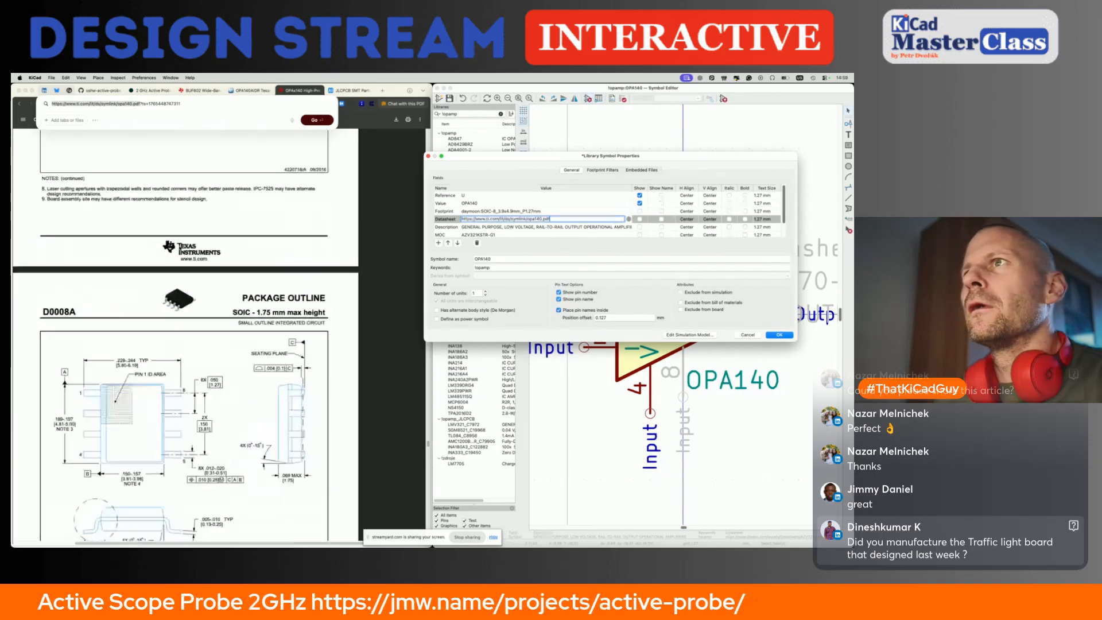
{"action": "scroll", "coordinate": [180, 247], "scroll_direction": "up", "scroll_amount": 10}
{"action": "left_click", "coordinate": [180, 249]}
{"action": "key", "text": "Home"}
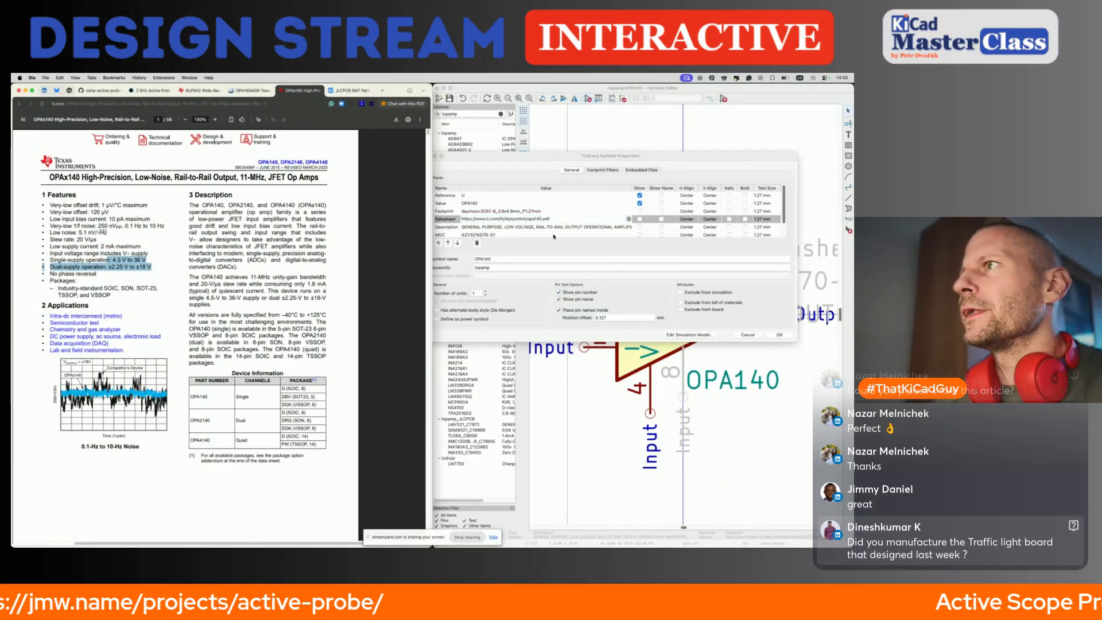
{"action": "left_click", "coordinate": [551, 226]}
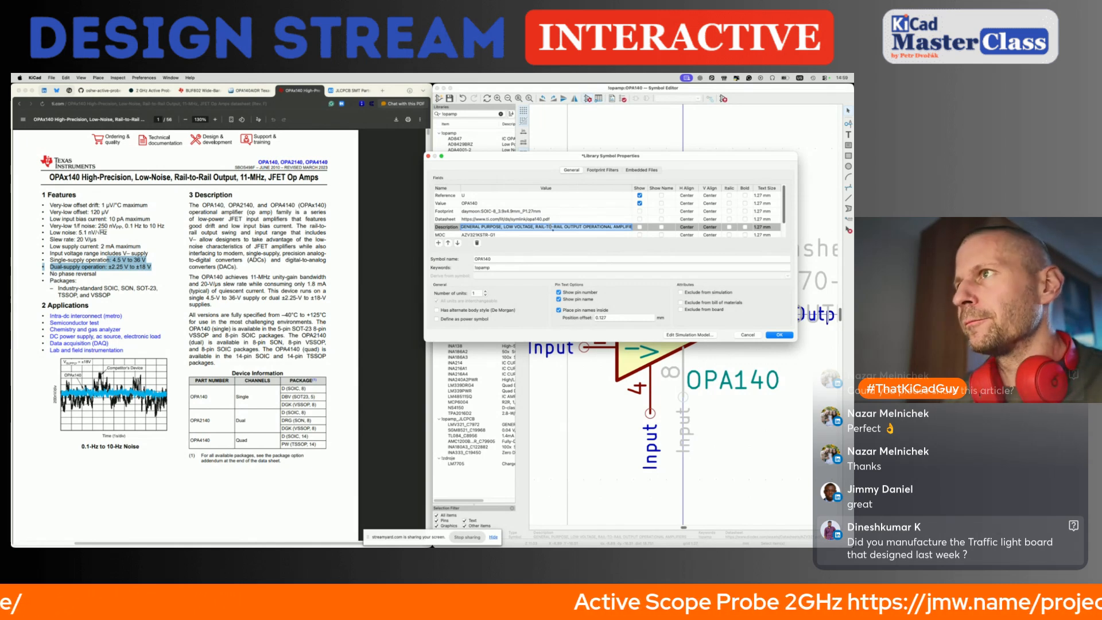
{"action": "type", "text": "OpA"}
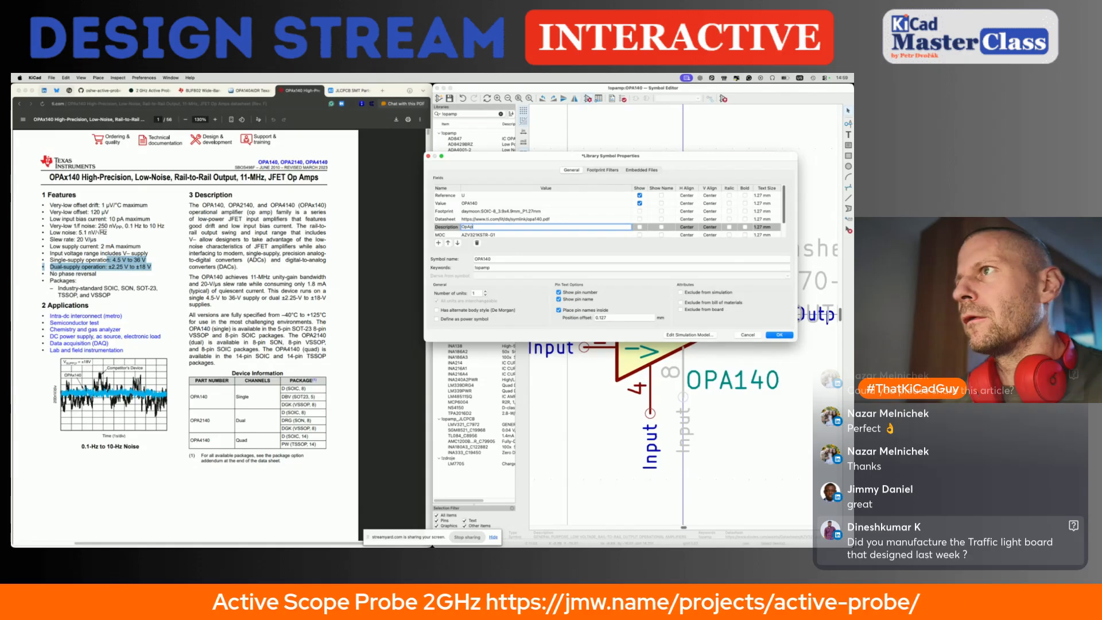
{"action": "type", "text": "mp, Sing"}
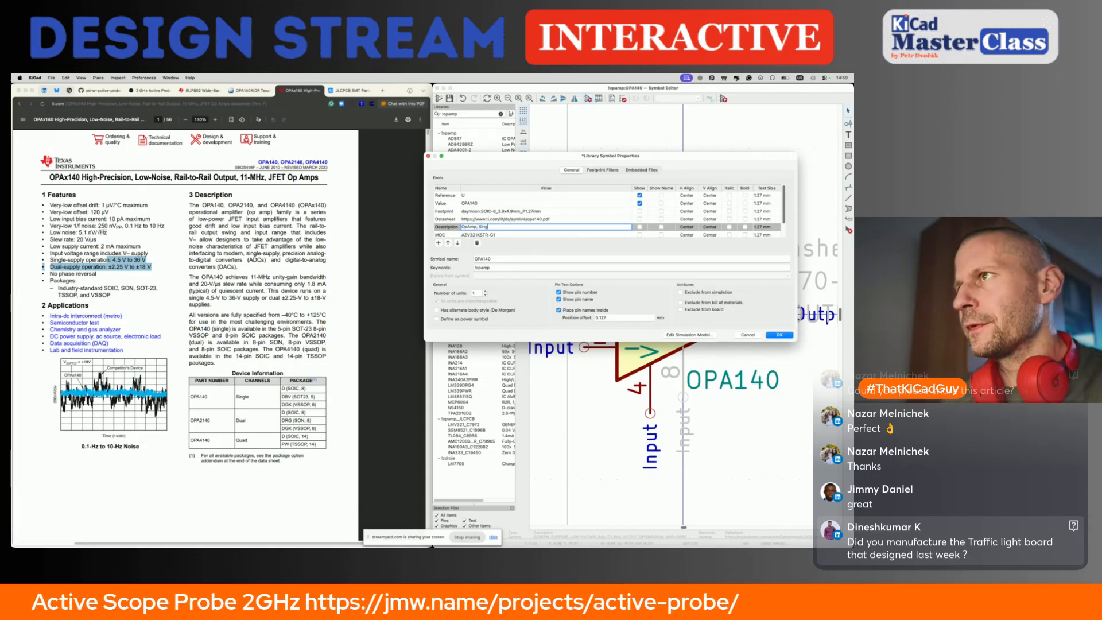
{"action": "type", "text": "le, R2R, Low-No"}
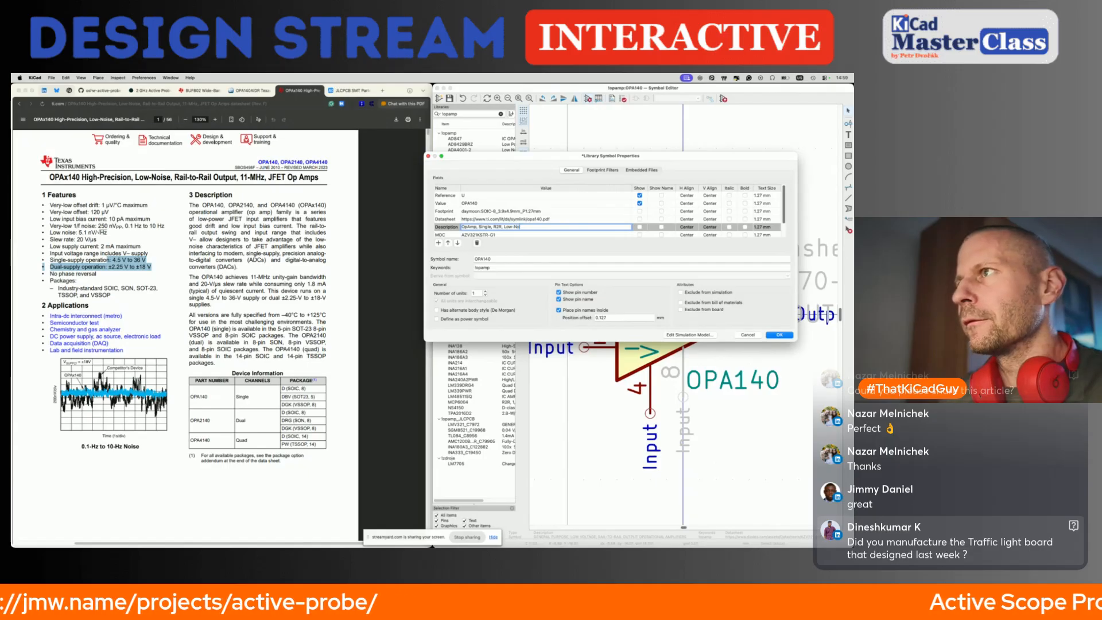
{"action": "type", "text": "ise, JFET, SOIC08"}
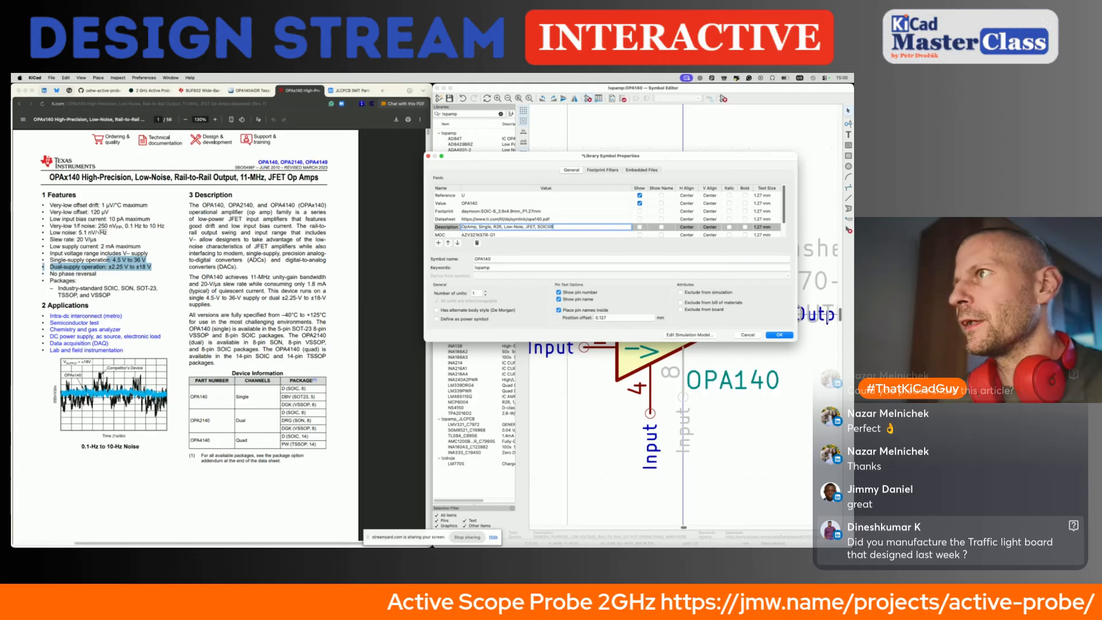
{"action": "key", "text": "BackSpace"}
{"action": "key", "text": "BackSpace"}
{"action": "type", "text": "-8"}
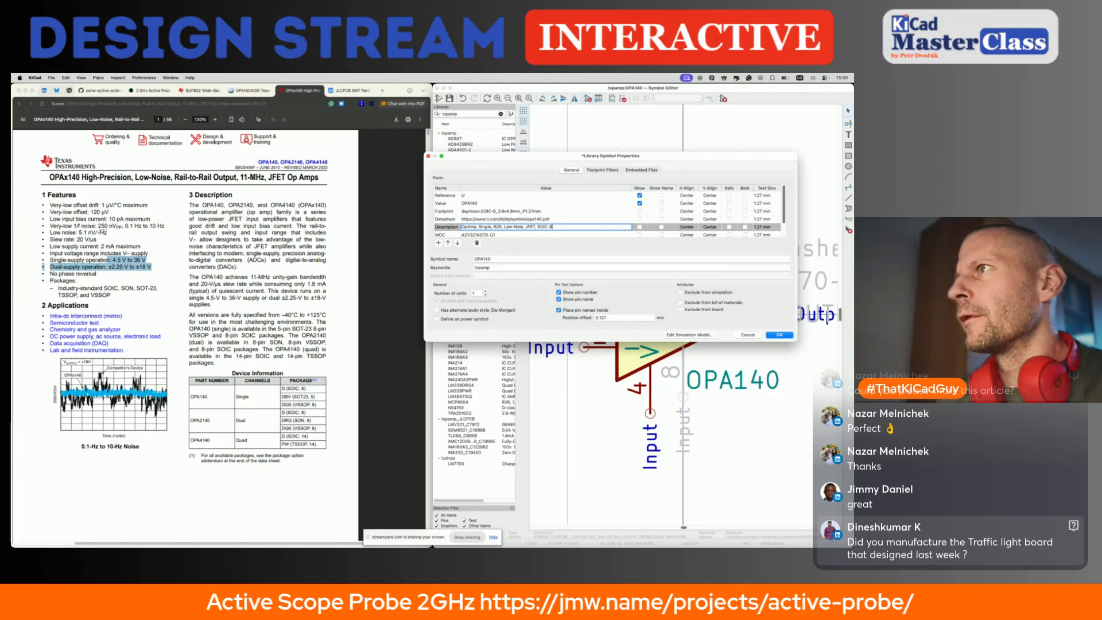
Step: Replace the symbol's MOC field with the manufacturer part number OPA140AIDR copied from the Mouser product page
{"action": "double_click", "coordinate": [523, 236]}
{"action": "key", "text": "BackSpace"}
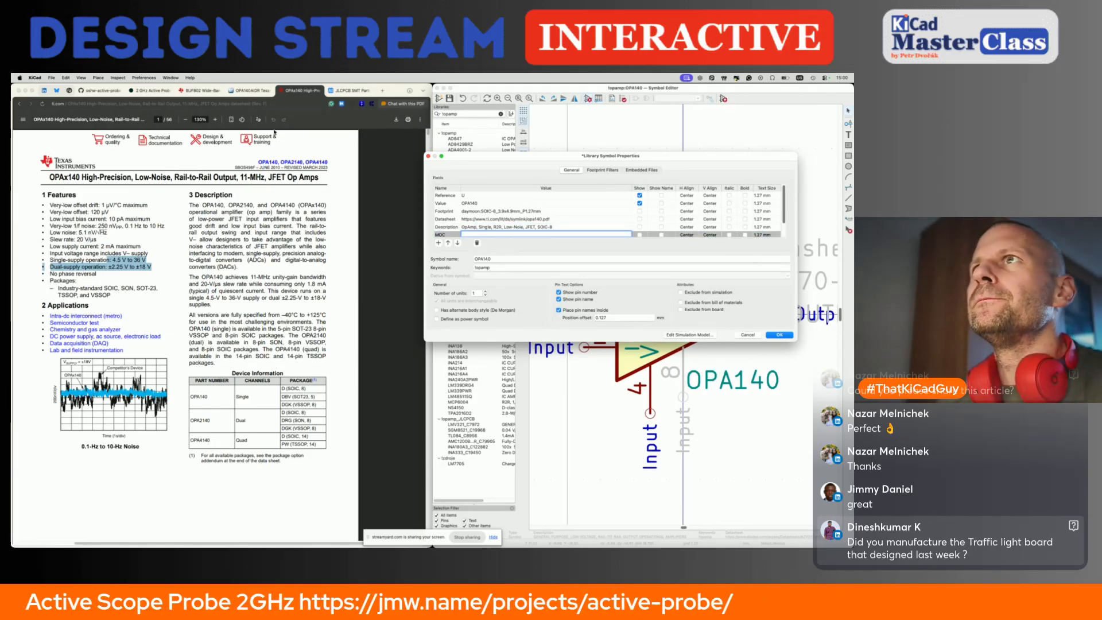
{"action": "left_click", "coordinate": [250, 90]}
{"action": "left_click_drag", "start_coordinate": [138, 194], "coordinate": [106, 194]}
{"action": "key", "text": "super+c"}
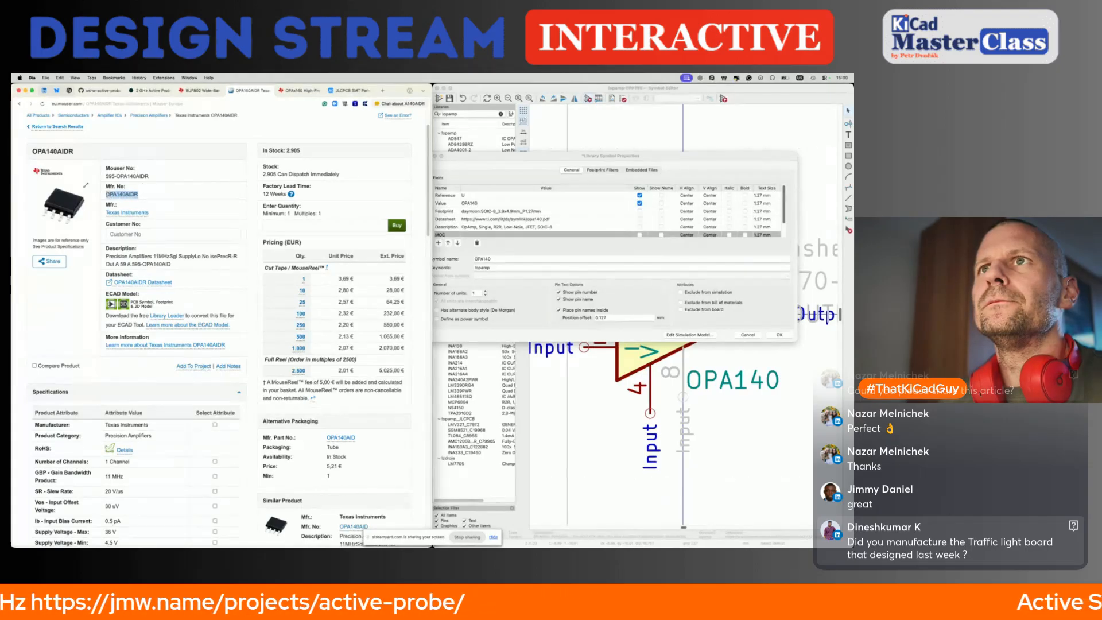
{"action": "left_click", "coordinate": [515, 236]}
{"action": "key", "text": "super+v"}
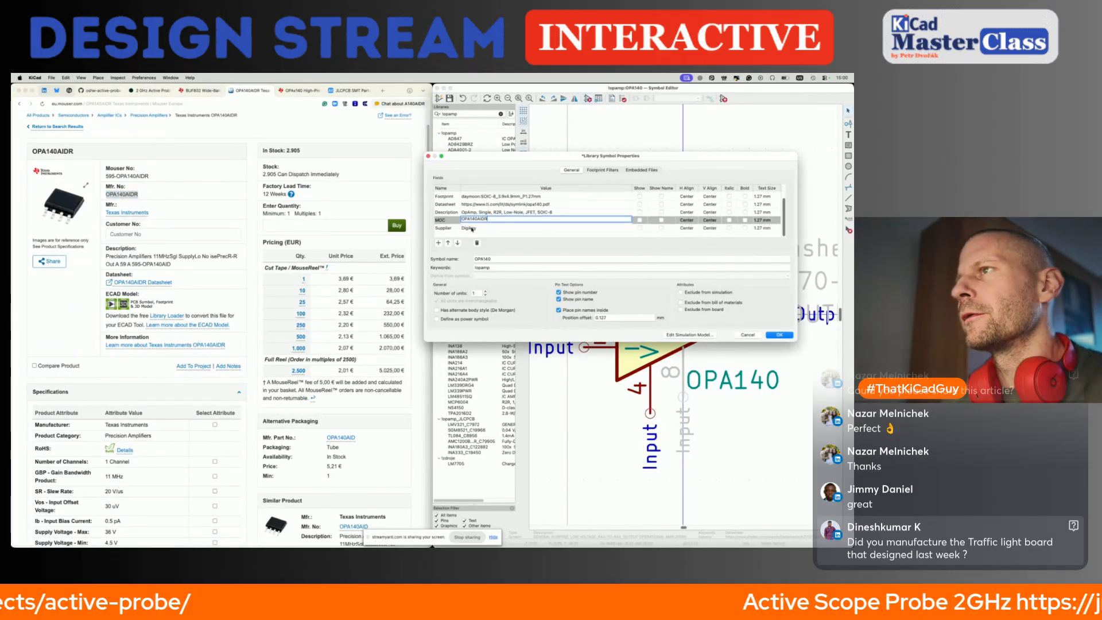
Step: Set the symbol's Supplier field to Mouser and add a new field named JLCPCB
{"action": "double_click", "coordinate": [474, 229]}
{"action": "type", "text": "Mouser"}
{"action": "left_click", "coordinate": [440, 242]}
{"action": "type", "text": "JLCPCB"}
{"action": "key", "text": "Tab"}
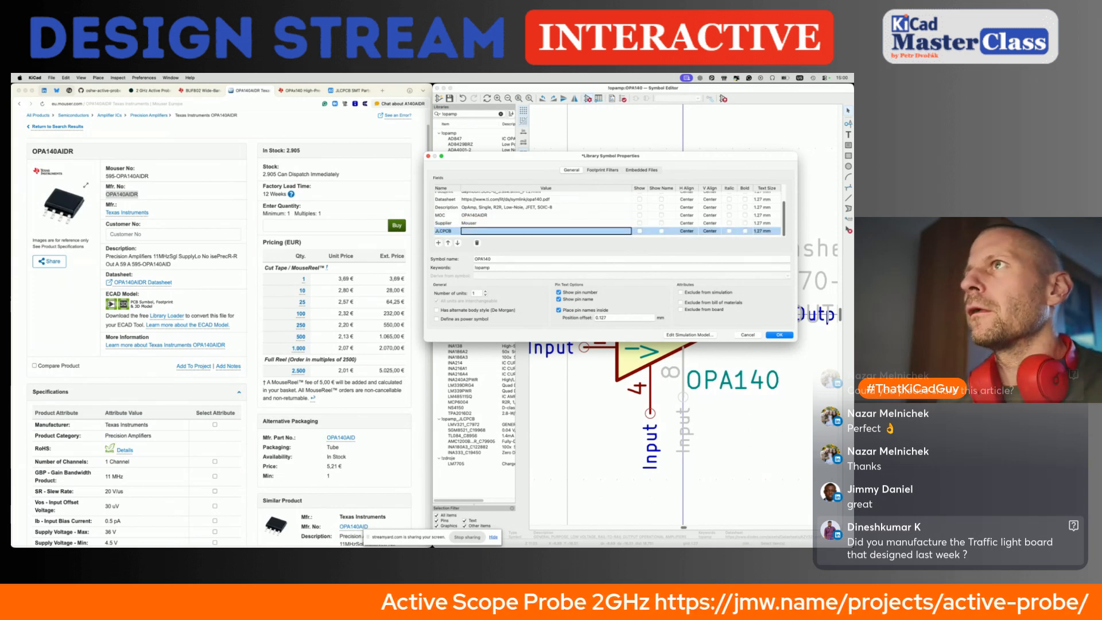
Step: Copy the JLCPCB part number of OPA140AIDR from the JLCPCB parts library search results
{"action": "left_click", "coordinate": [349, 91]}
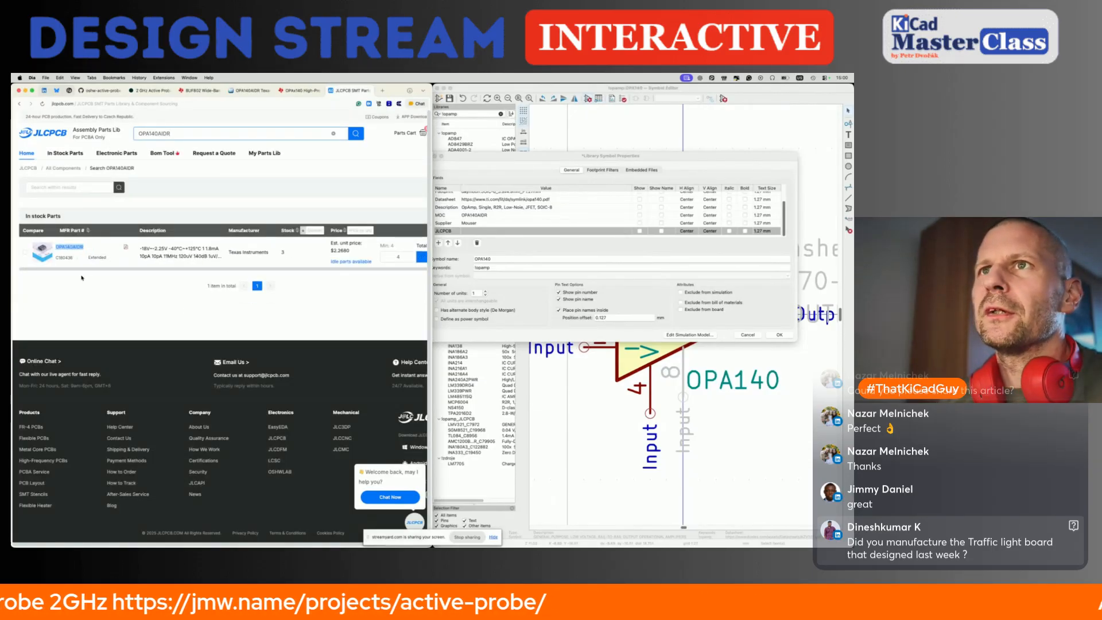
{"action": "double_click", "coordinate": [60, 258]}
{"action": "key", "text": "super+c"}
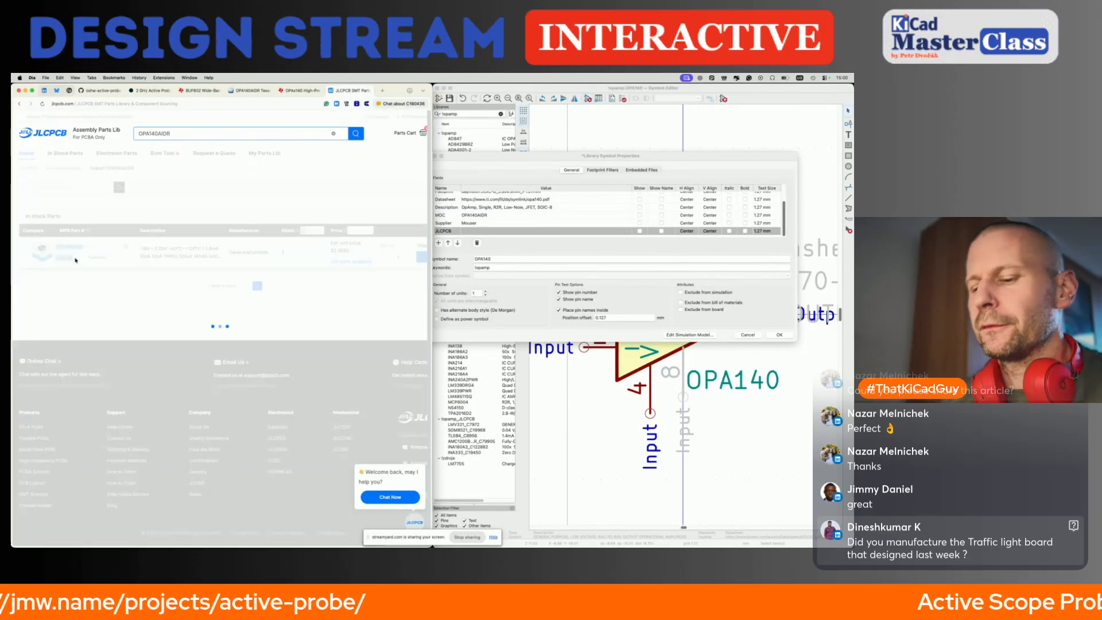
Step: Search the JLCPCB parts library for OPA140 and review the available package variants and their stock
{"action": "left_click", "coordinate": [195, 131]}
{"action": "key", "text": "BackSpace"}
{"action": "key", "text": "BackSpace"}
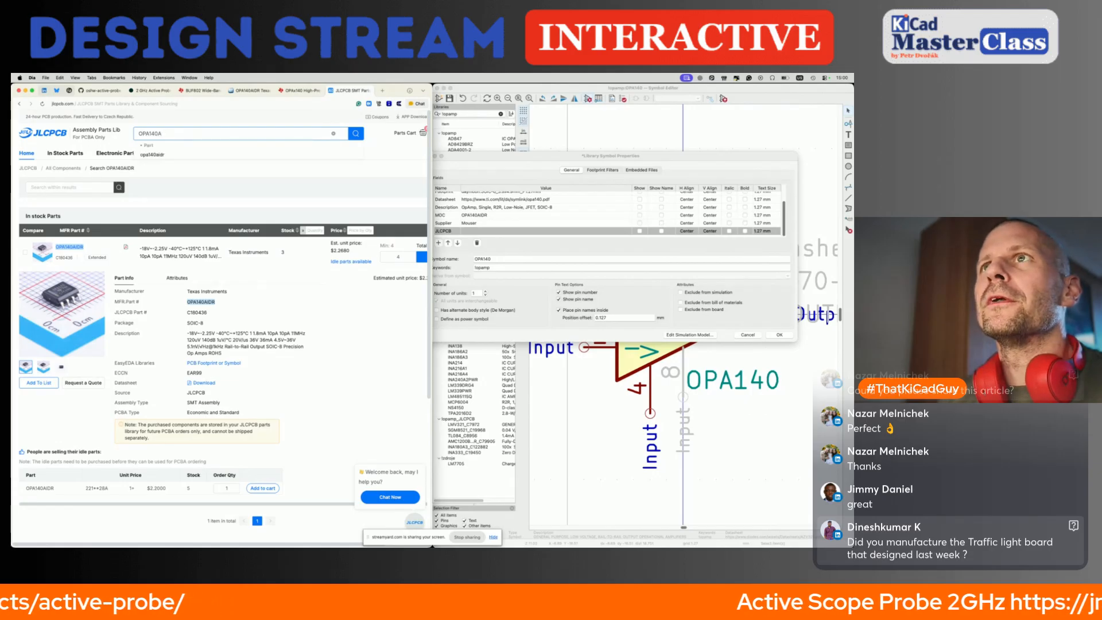
{"action": "key", "text": "Return"}
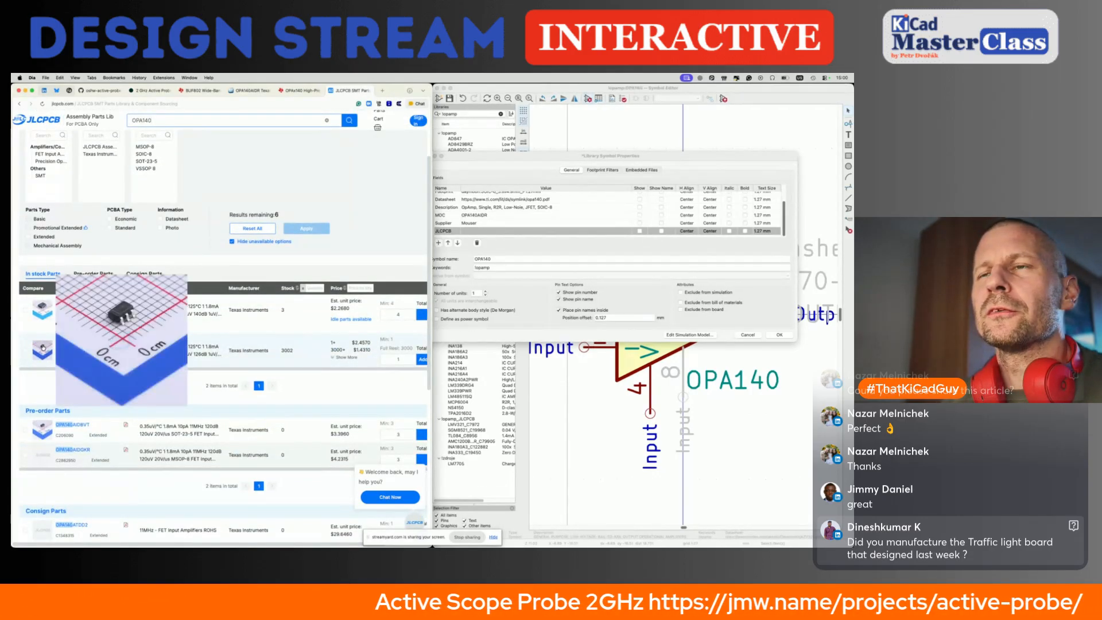
{"action": "scroll", "coordinate": [275, 393], "scroll_direction": "down", "scroll_amount": 1}
{"action": "scroll", "coordinate": [276, 393], "scroll_direction": "down", "scroll_amount": 3}
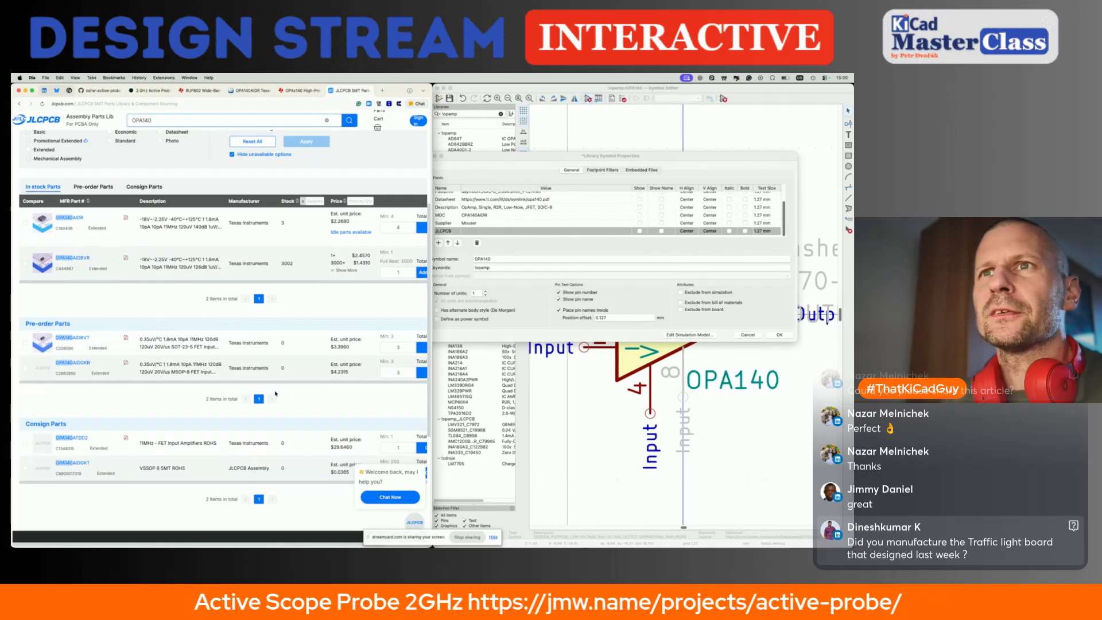
Step: Fill the symbol's new JLCPCB field with the copied OPA140AIDR part number
{"action": "left_click", "coordinate": [510, 232]}
{"action": "left_click", "coordinate": [509, 232]}
{"action": "key", "text": "super+v"}
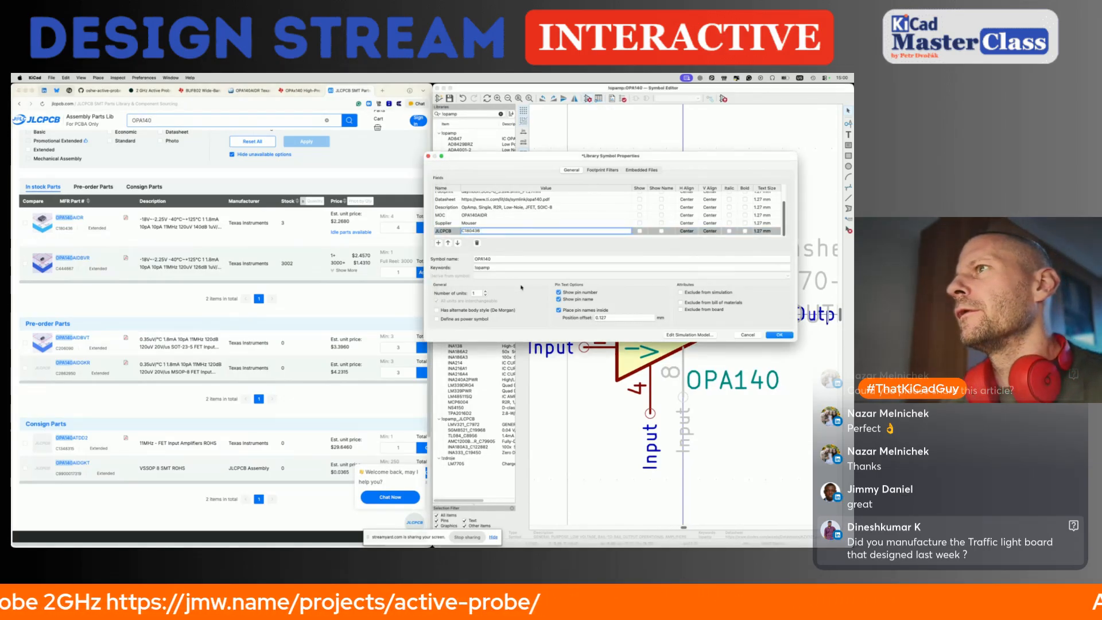
Step: Add jfet, dual, r2r and rail-to-rail to the symbol's keywords, prefixed like the existing opamp keyword, and apply the symbol properties
{"action": "left_click", "coordinate": [542, 266]}
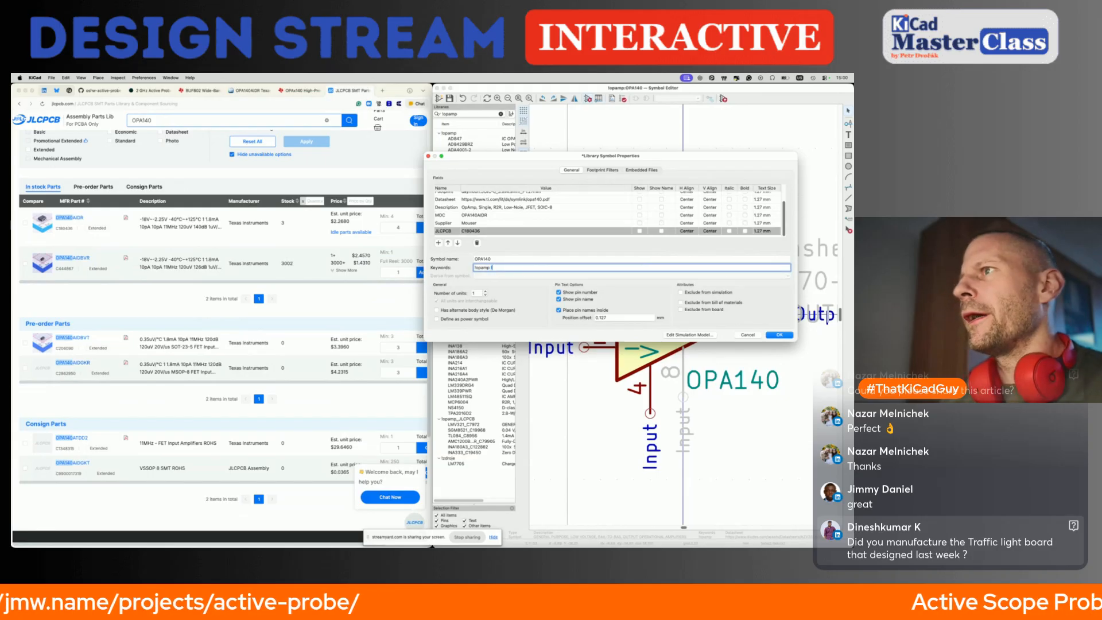
{"action": "type", "text": "jfet ldual l"}
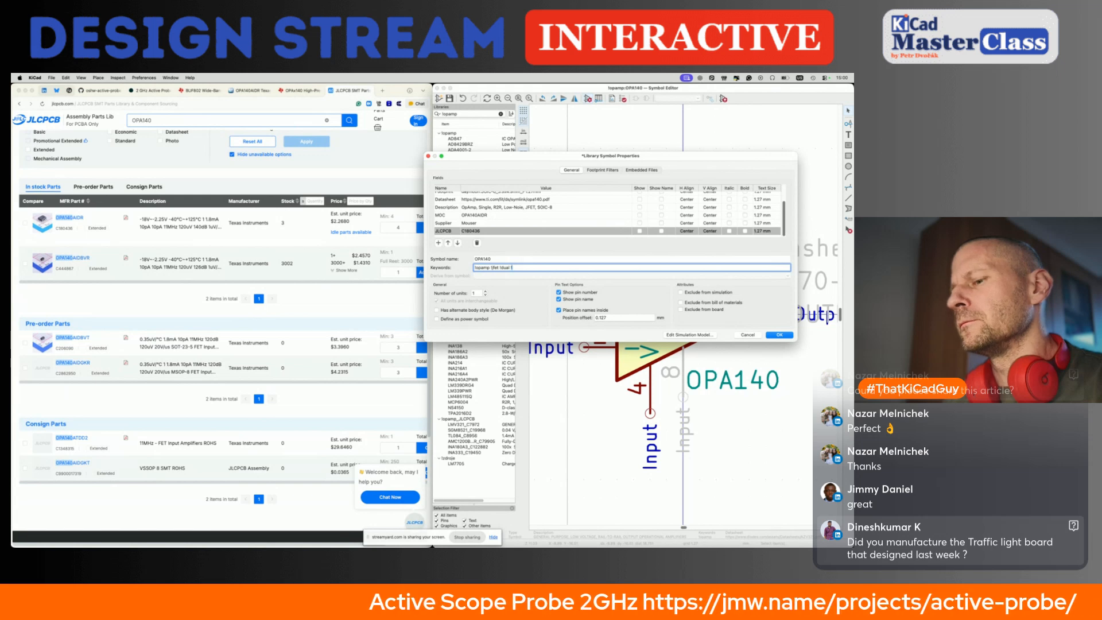
{"action": "type", "text": "dual r2r rail"}
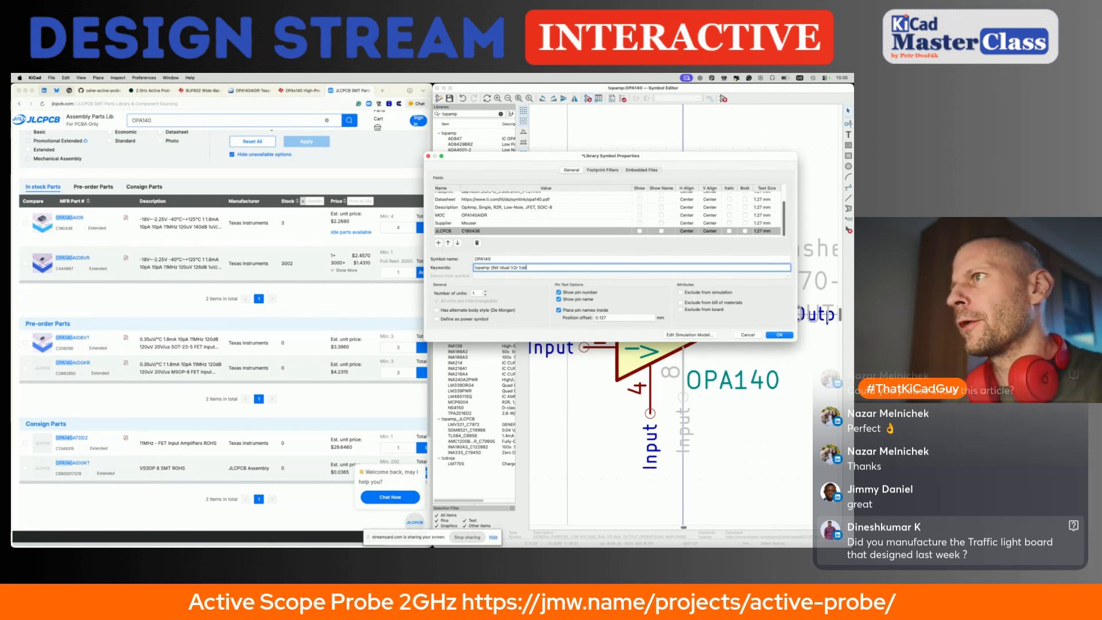
{"action": "type", "text": "-to-r"}
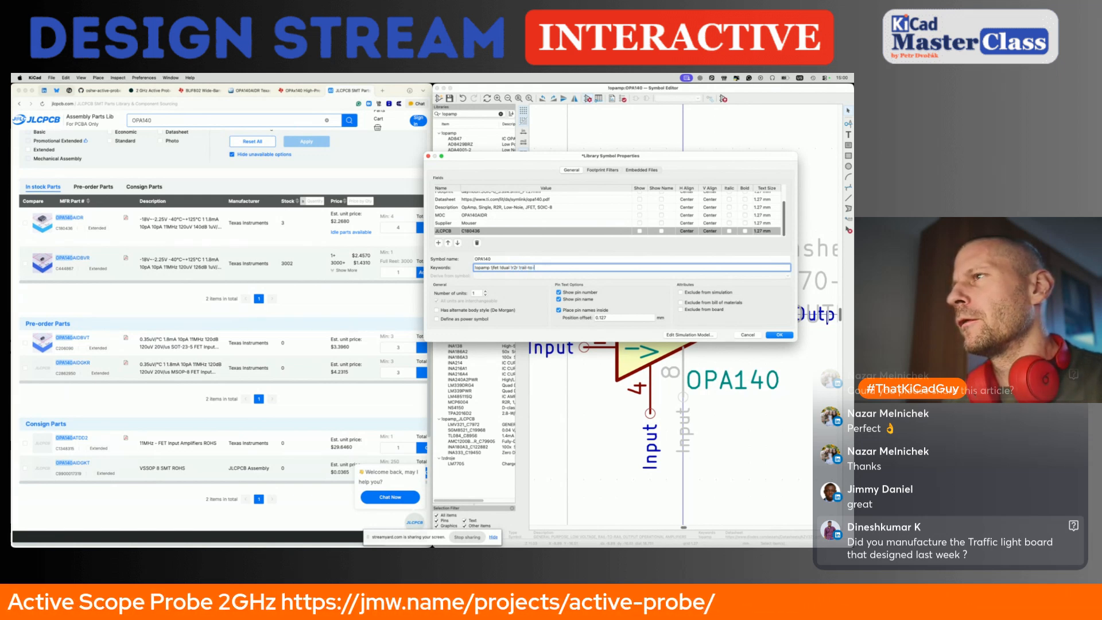
{"action": "type", "text": "ail"}
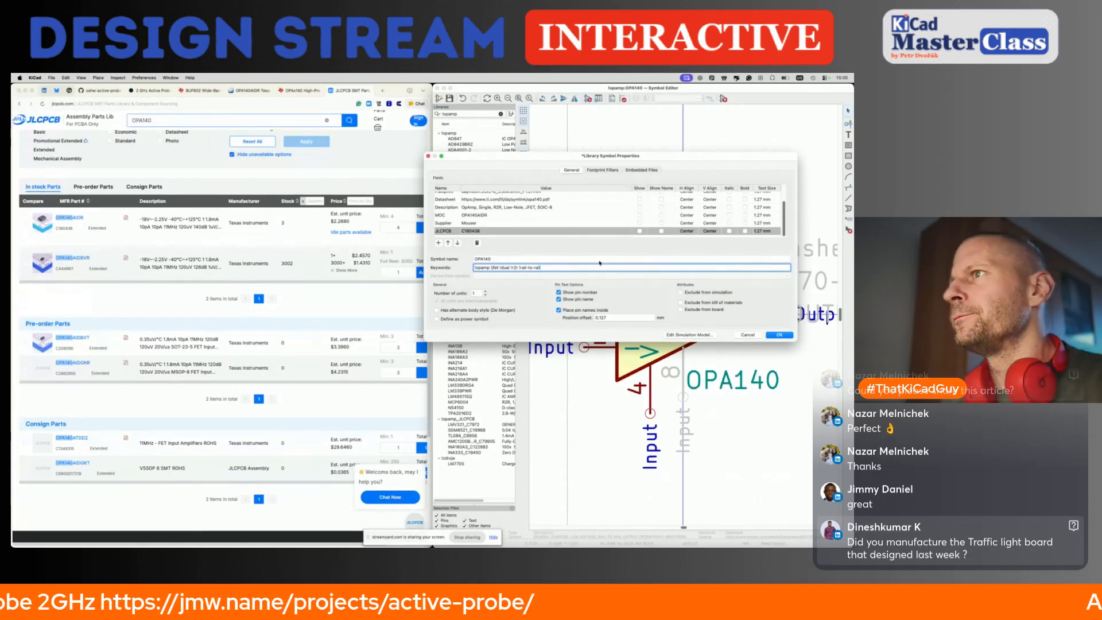
{"action": "scroll", "coordinate": [587, 229], "scroll_direction": "up", "scroll_amount": 3}
{"action": "left_click", "coordinate": [780, 334]}
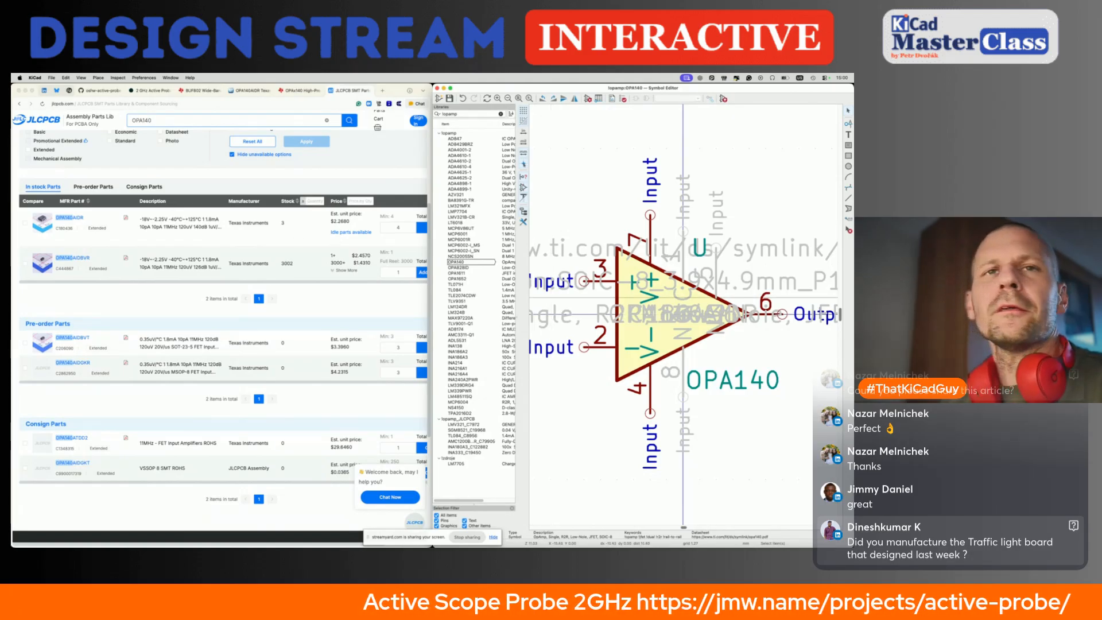
Step: Check the active probe reference schematic, and close the OPA140 datasheet and OPA140 Mouser pages in the browser
{"action": "key", "text": "super+Tab"}
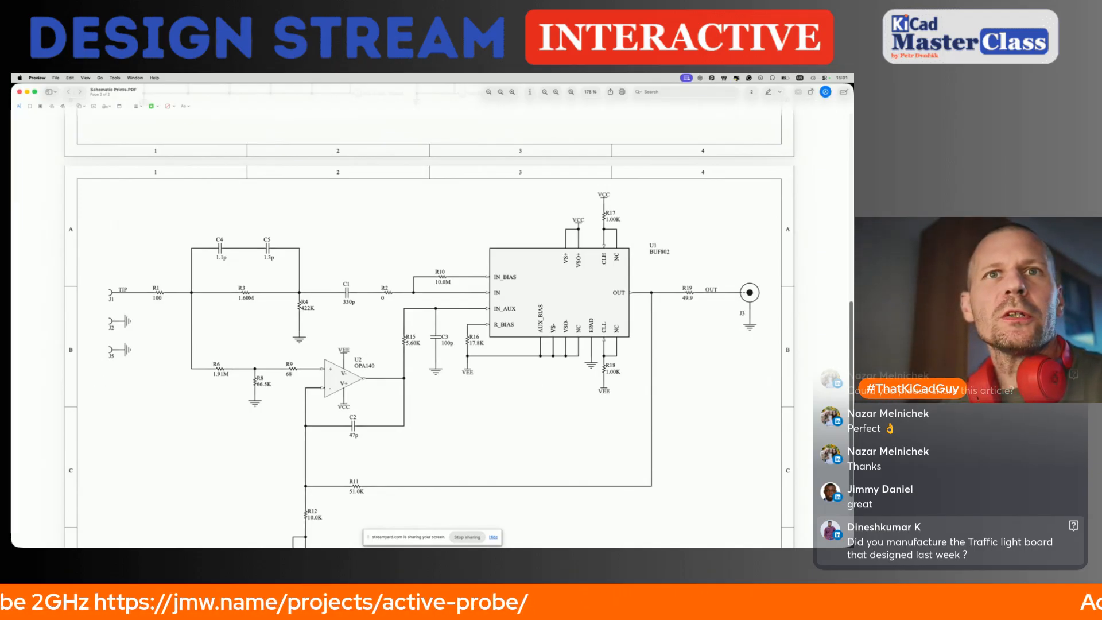
{"action": "key", "text": "super+Tab"}
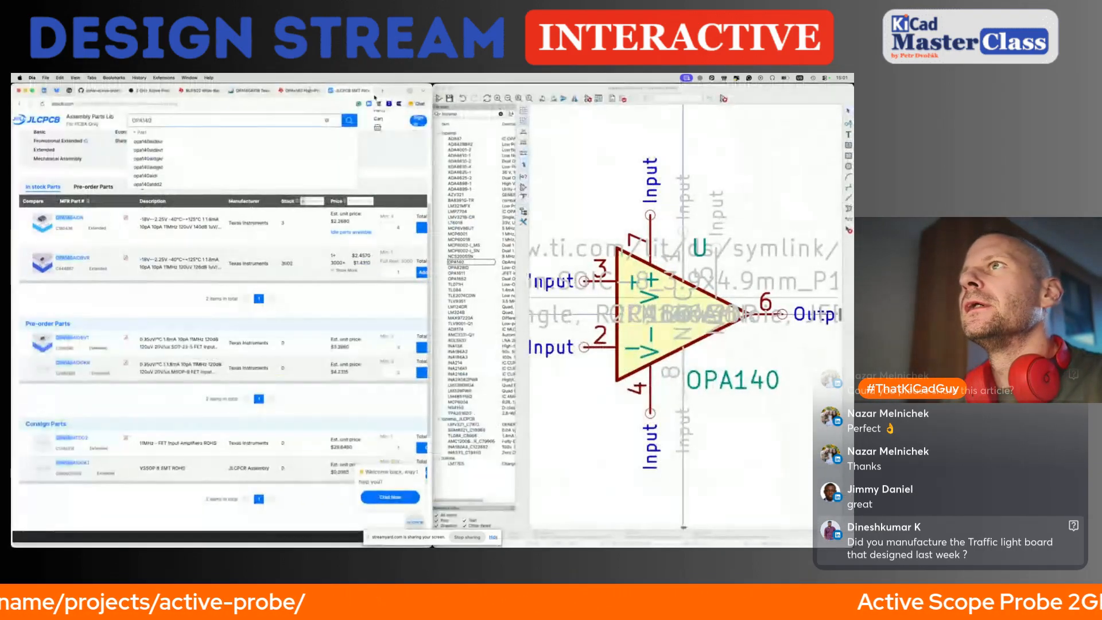
{"action": "left_click", "coordinate": [306, 90]}
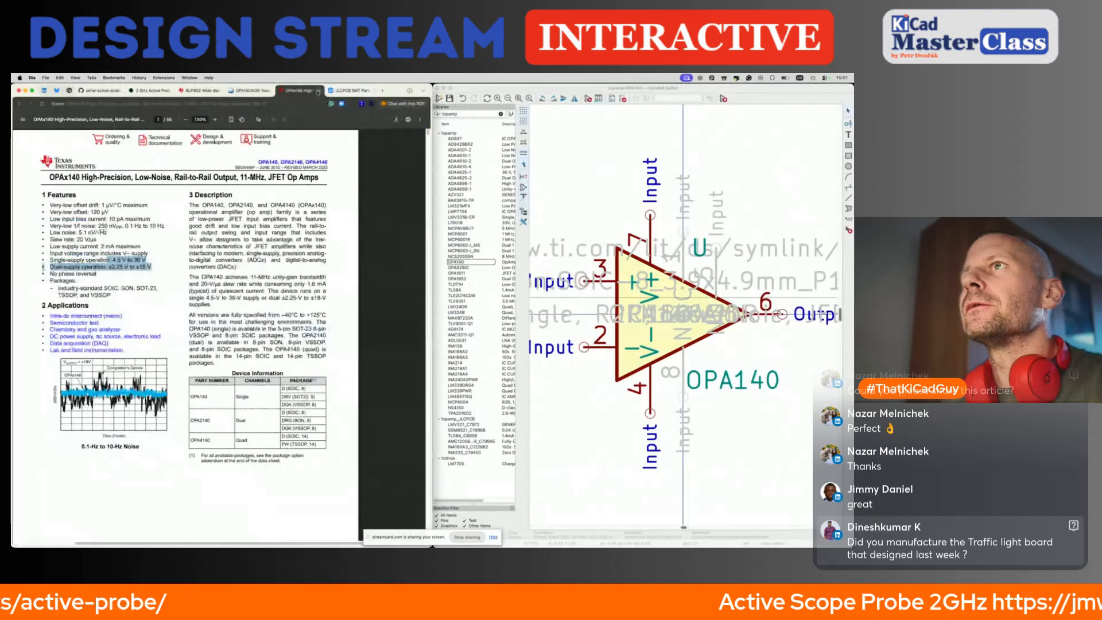
{"action": "left_click", "coordinate": [319, 90]}
{"action": "left_click", "coordinate": [269, 90]}
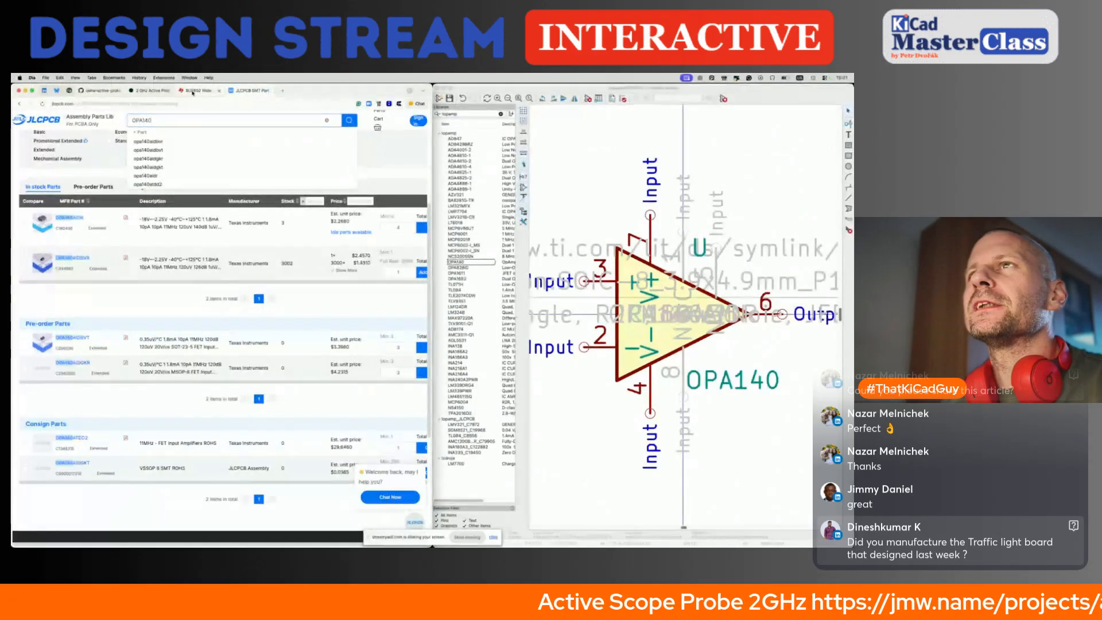
Step: Open mouser.com in a new browser page and search it for buf802
{"action": "left_click", "coordinate": [210, 90]}
{"action": "key", "text": "super+t"}
{"action": "type", "text": "mouser.com"}
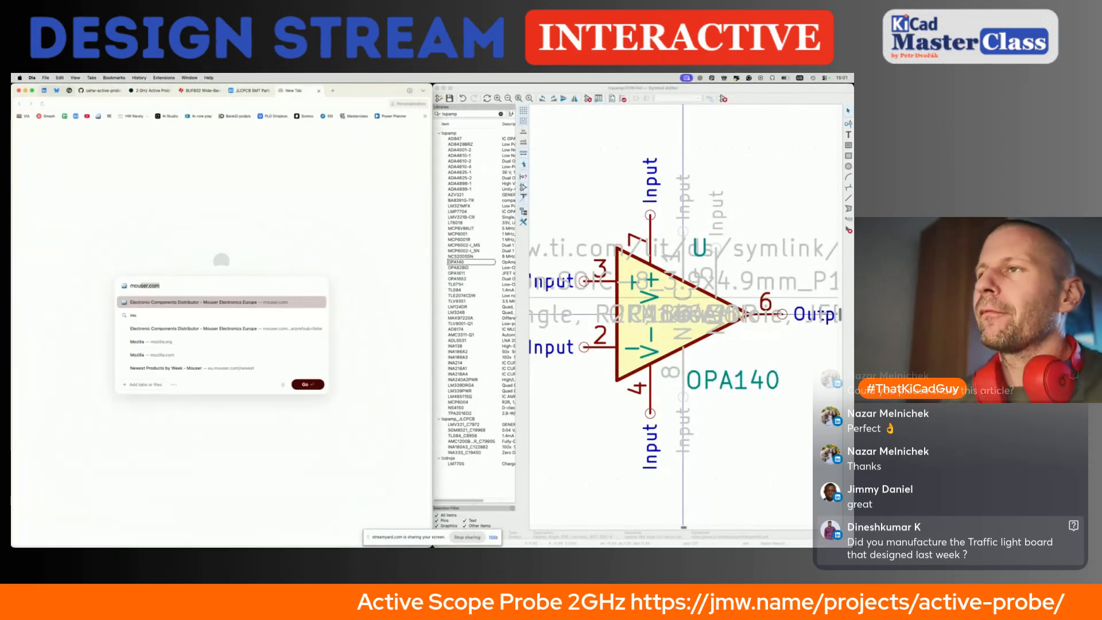
{"action": "key", "text": "Return"}
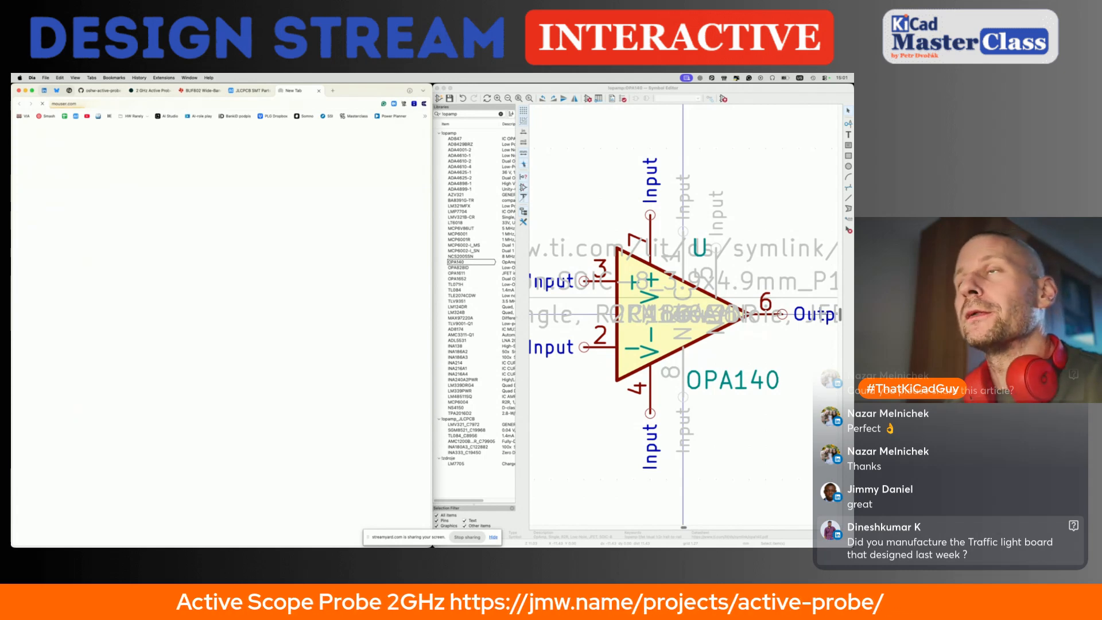
{"action": "left_click", "coordinate": [200, 131]}
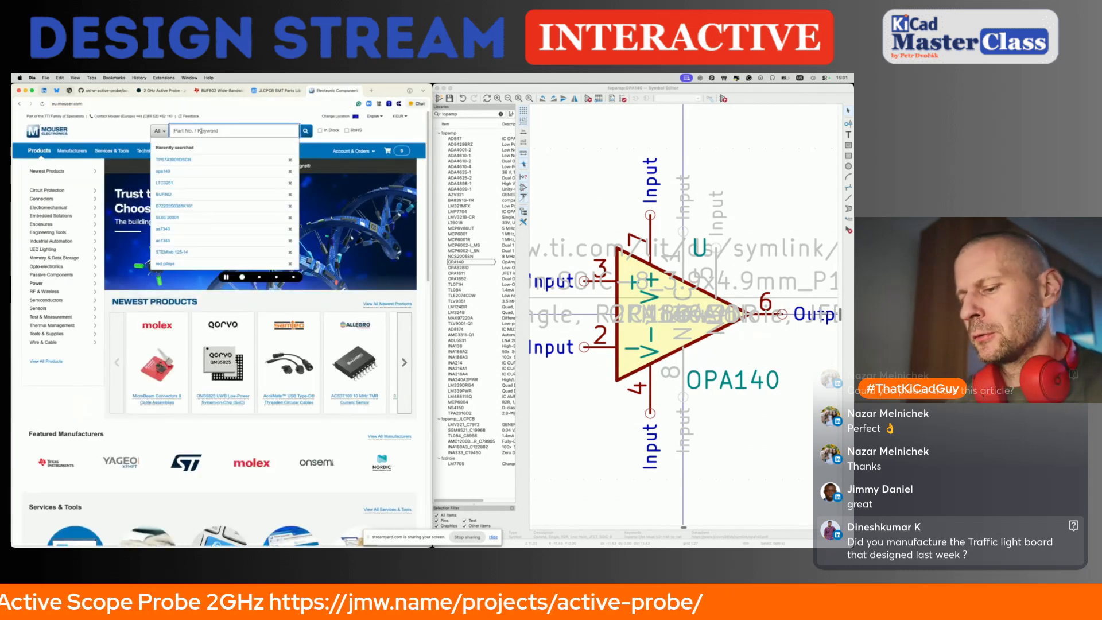
{"action": "type", "text": "buf802"}
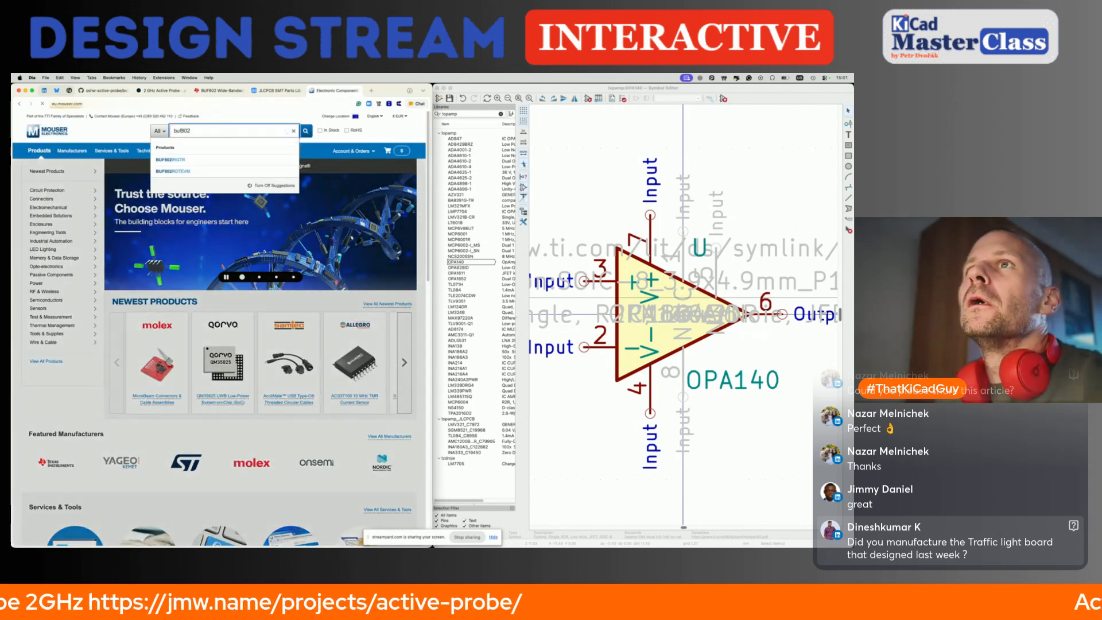
{"action": "key", "text": "Return"}
{"action": "scroll", "coordinate": [143, 334], "scroll_direction": "down", "scroll_amount": 3}
{"action": "scroll", "coordinate": [143, 334], "scroll_direction": "down", "scroll_amount": 1}
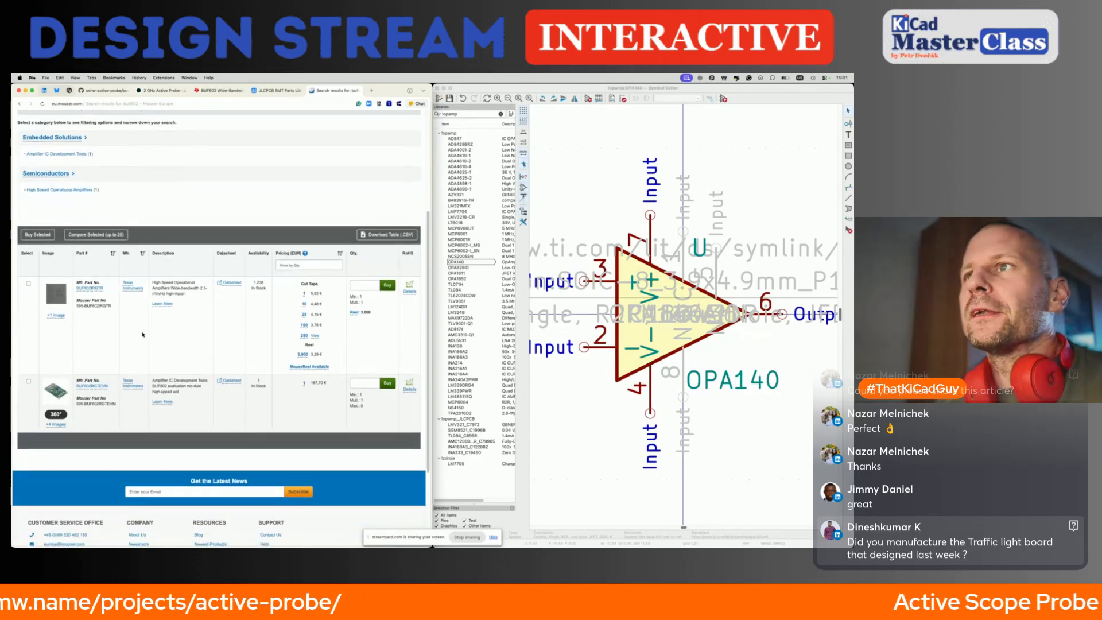
Step: Open the BUF802IRGTR product page and look through its specifications and documents
{"action": "left_click", "coordinate": [95, 287]}
{"action": "scroll", "coordinate": [170, 332], "scroll_direction": "down", "scroll_amount": 5}
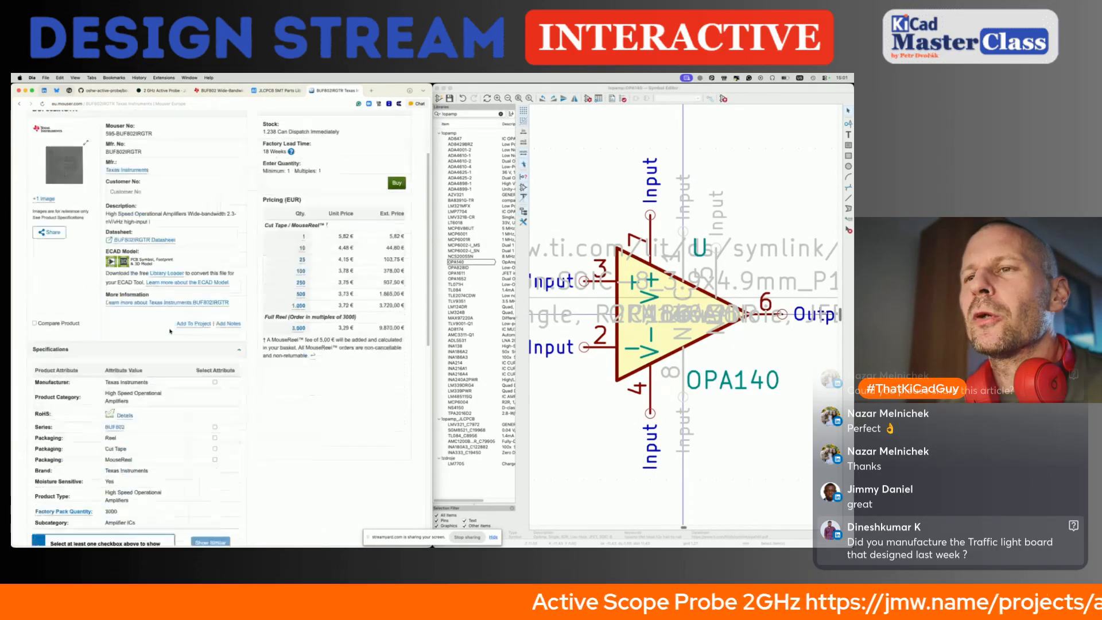
{"action": "scroll", "coordinate": [170, 331], "scroll_direction": "down", "scroll_amount": 10}
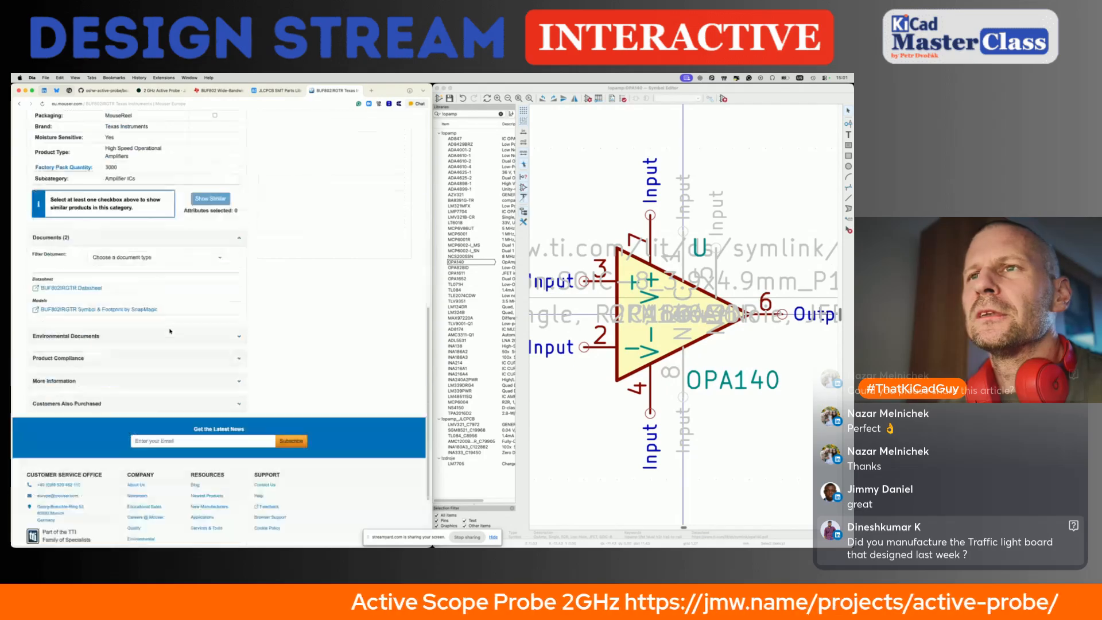
{"action": "scroll", "coordinate": [170, 332], "scroll_direction": "up", "scroll_amount": 15}
{"action": "scroll", "coordinate": [170, 325], "scroll_direction": "up", "scroll_amount": 3}
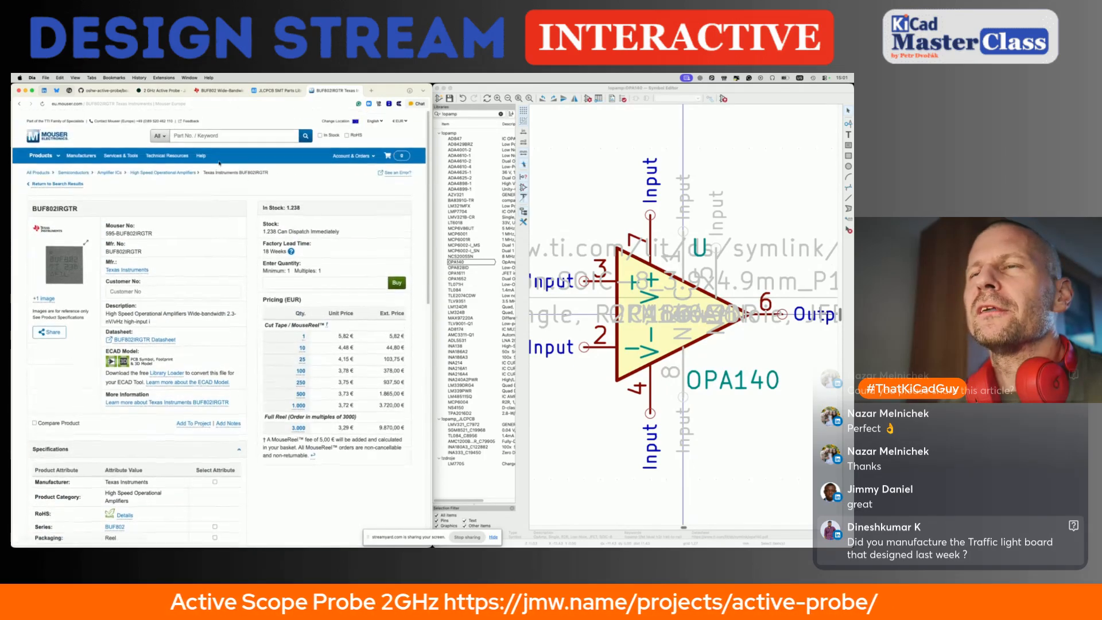
Step: Examine the pin configuration in the BUF802 datasheet and compare it with U1 in the reference schematic
{"action": "left_click", "coordinate": [221, 90]}
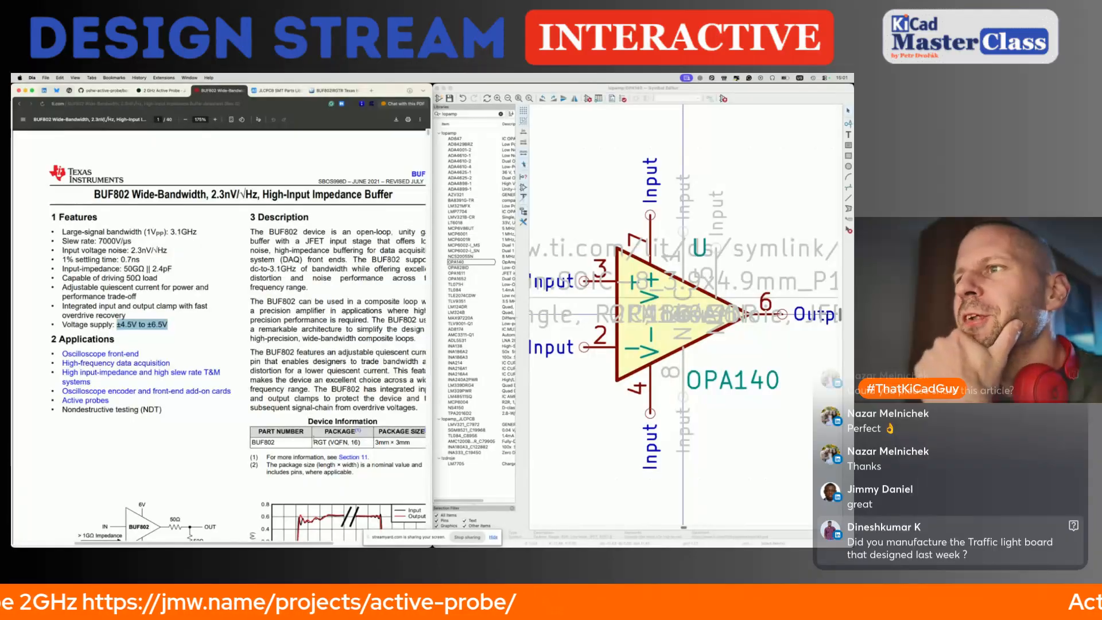
{"action": "scroll", "coordinate": [235, 374], "scroll_direction": "down", "scroll_amount": 10}
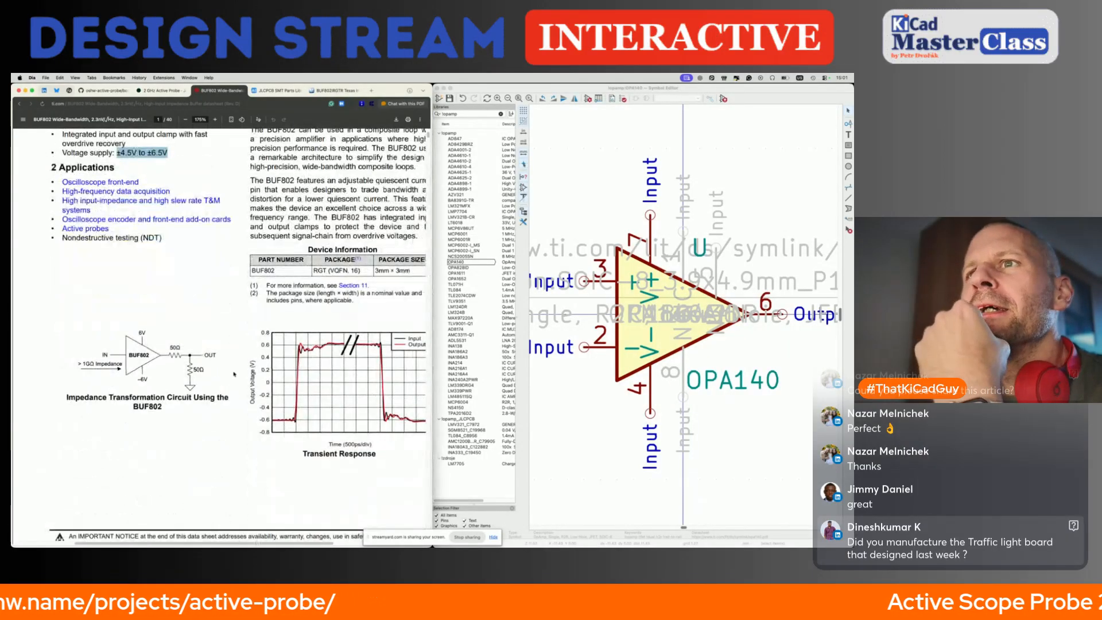
{"action": "scroll", "coordinate": [234, 374], "scroll_direction": "down", "scroll_amount": 10}
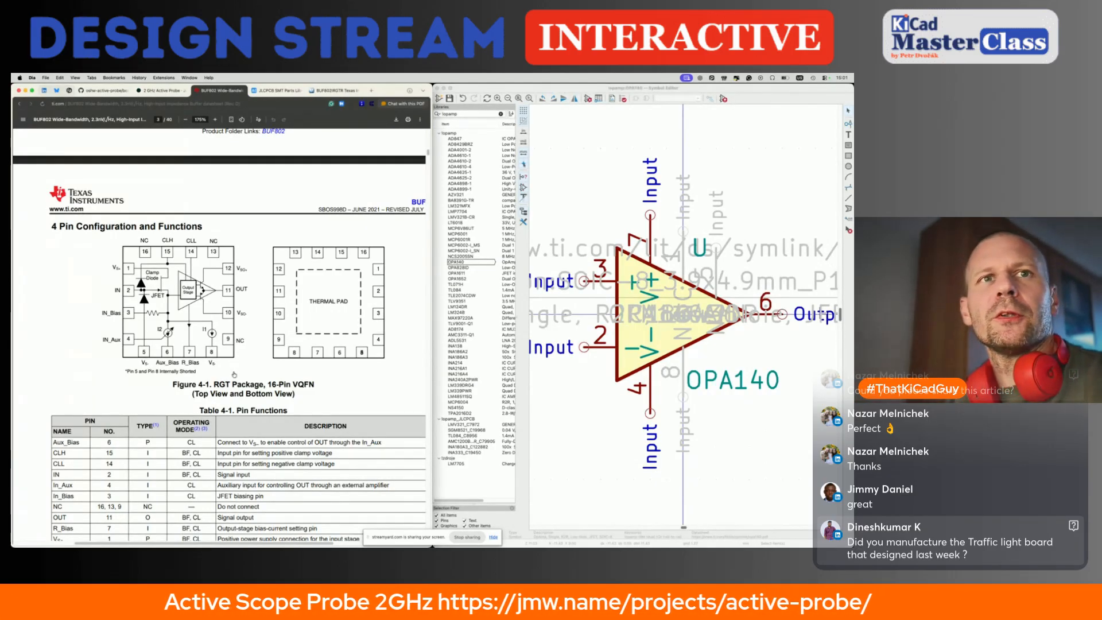
{"action": "key", "text": "super+Tab"}
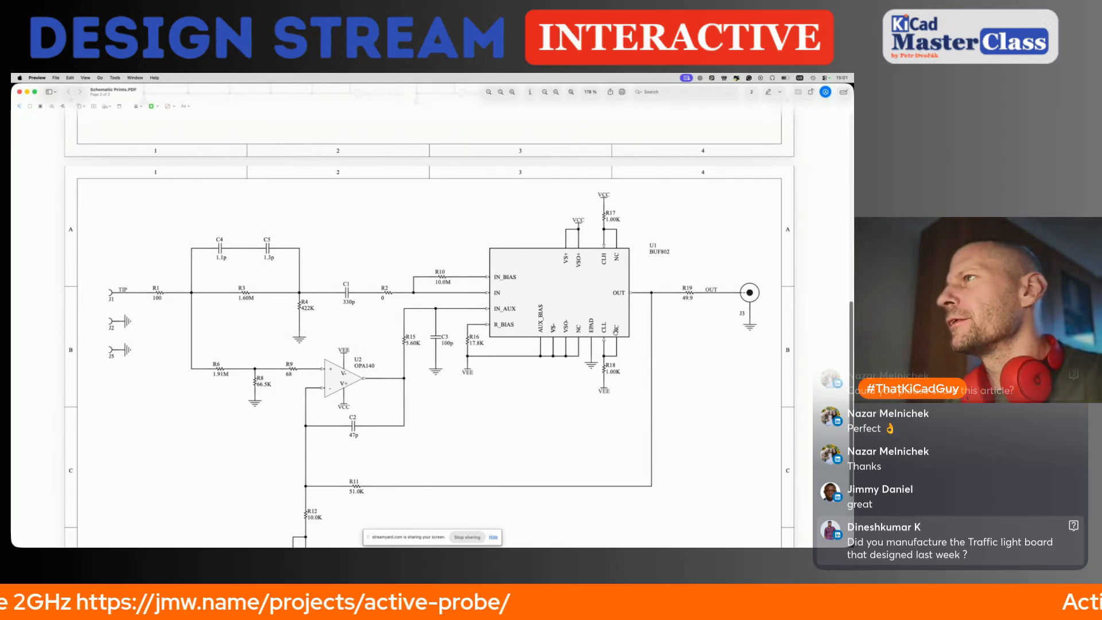
{"action": "key", "text": "super+Tab"}
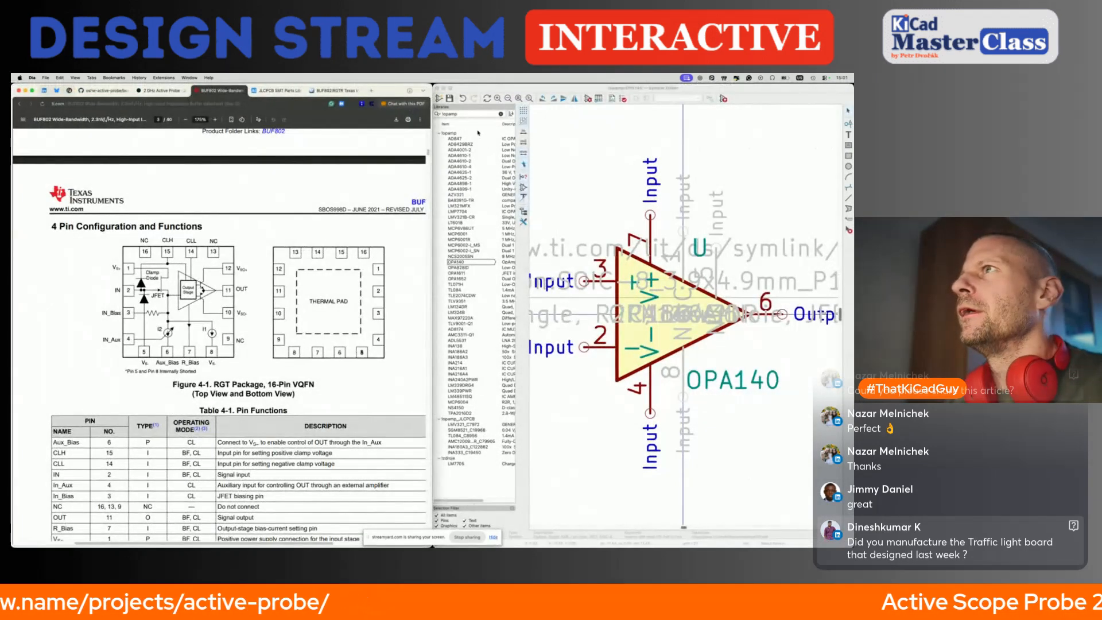
Step: Search the symbol libraries for buf and open the BUF602xD symbol from Amplifier_Buffer
{"action": "triple_click", "coordinate": [484, 116]}
{"action": "type", "text": "buf80"}
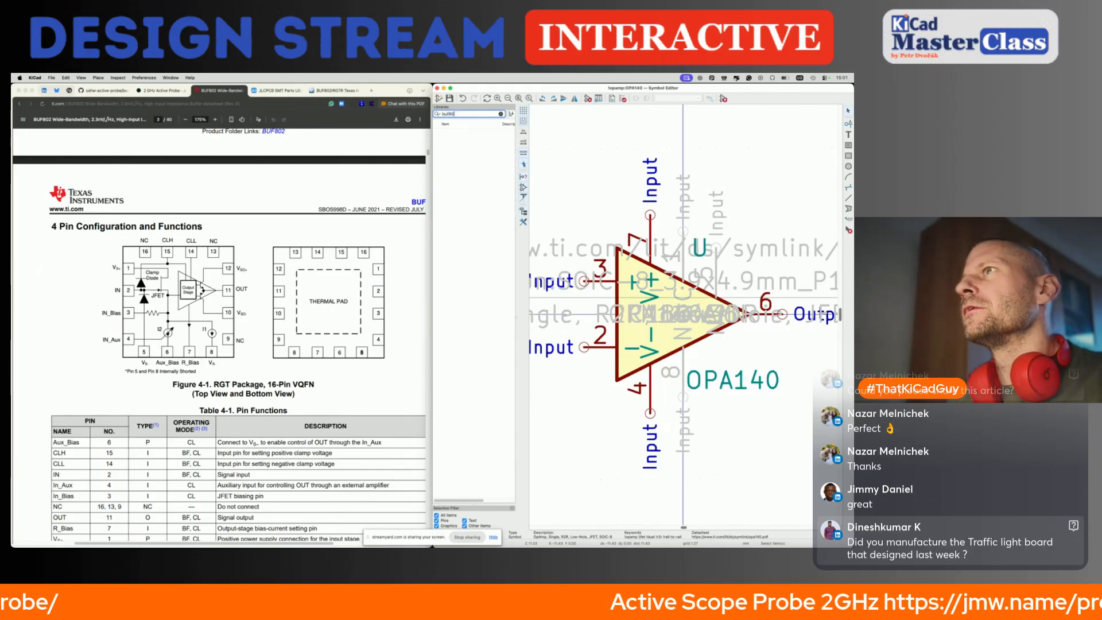
{"action": "key", "text": "BackSpace"}
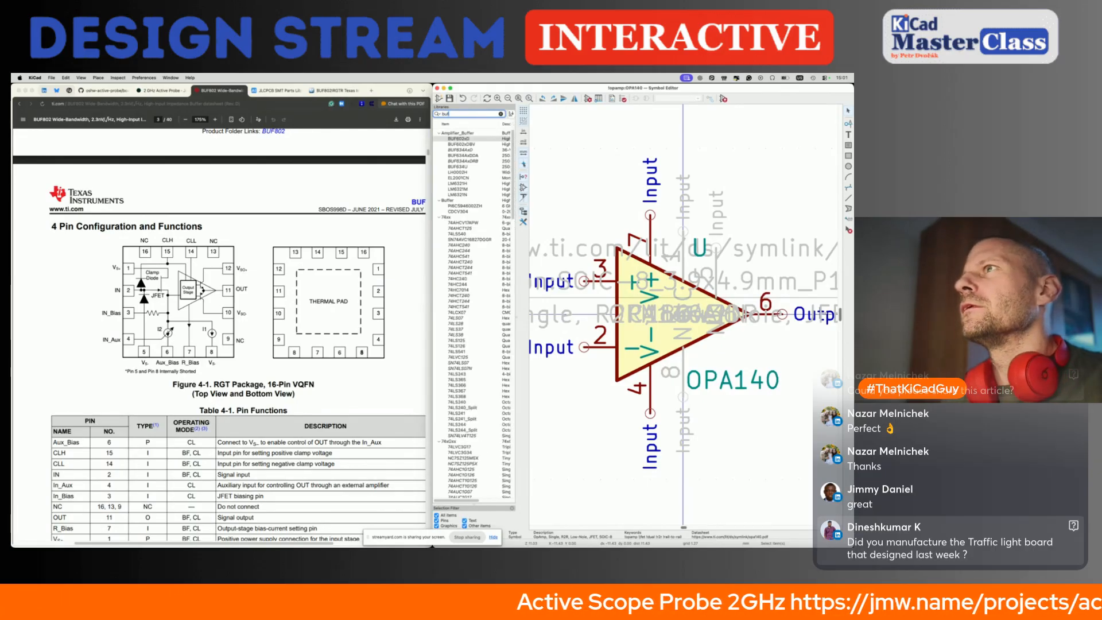
{"action": "double_click", "coordinate": [457, 139]}
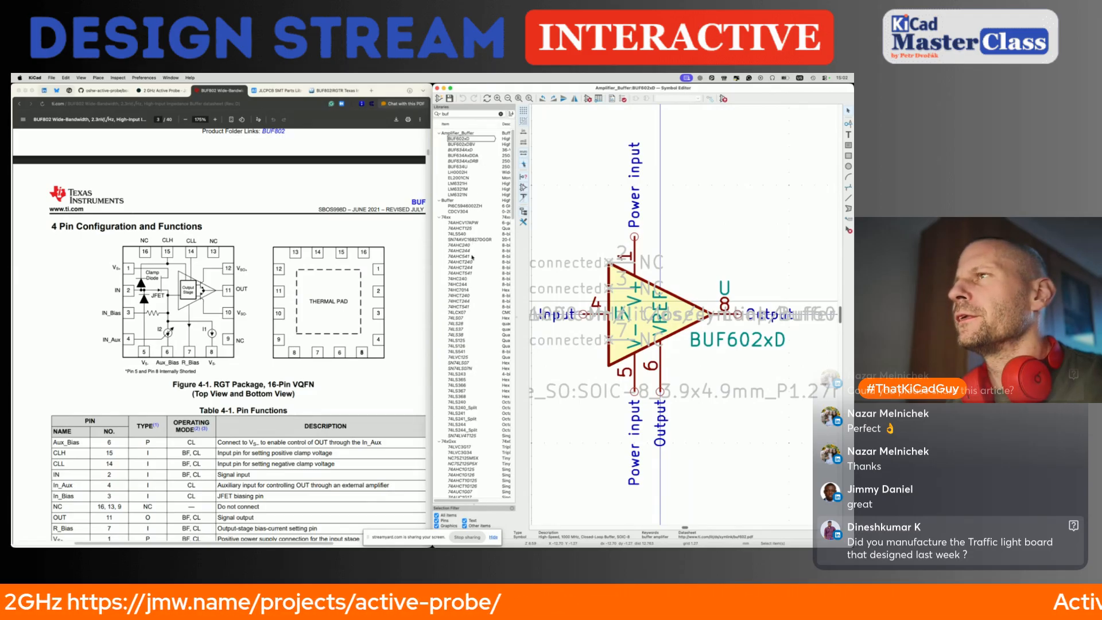
Step: Clear the symbol library filter so that all libraries are listed
{"action": "double_click", "coordinate": [465, 114]}
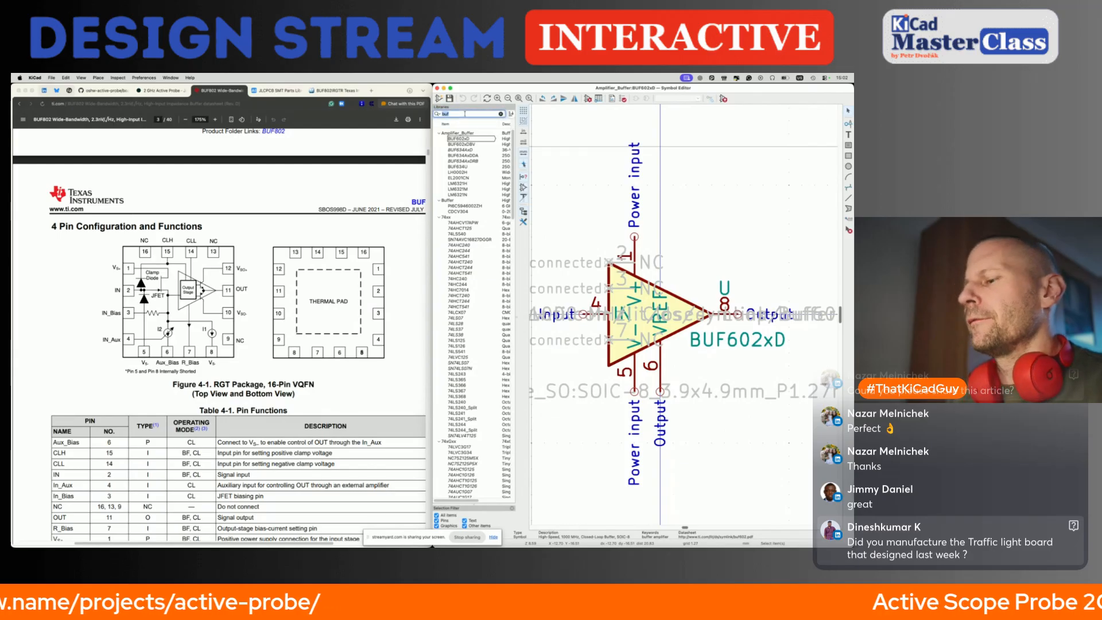
{"action": "key", "text": "BackSpace"}
{"action": "left_click", "coordinate": [439, 99]}
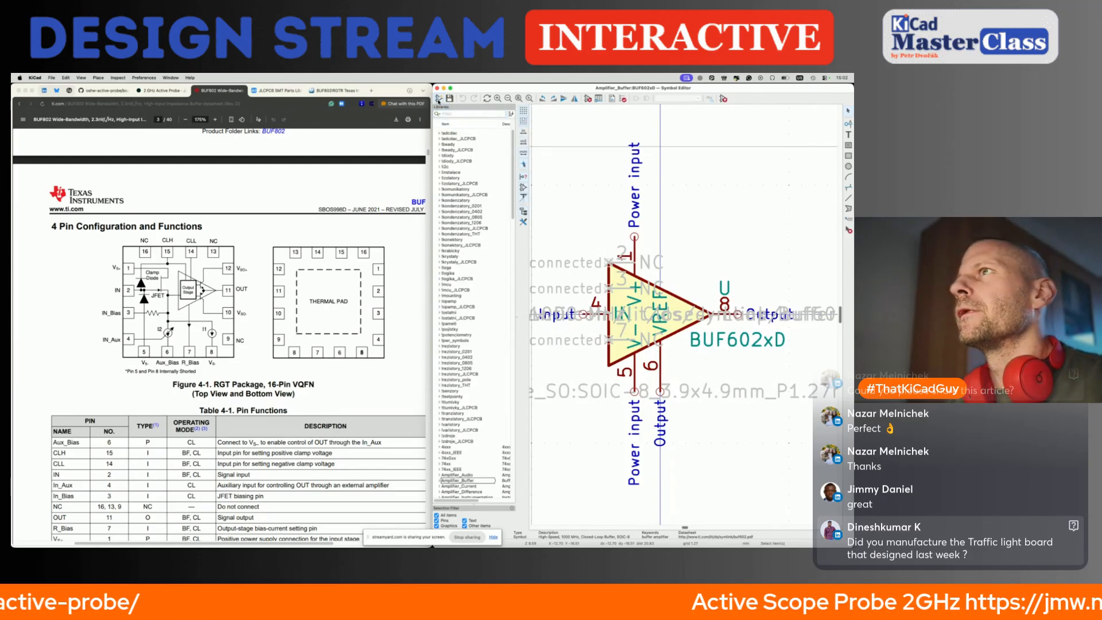
{"action": "key", "text": "Escape"}
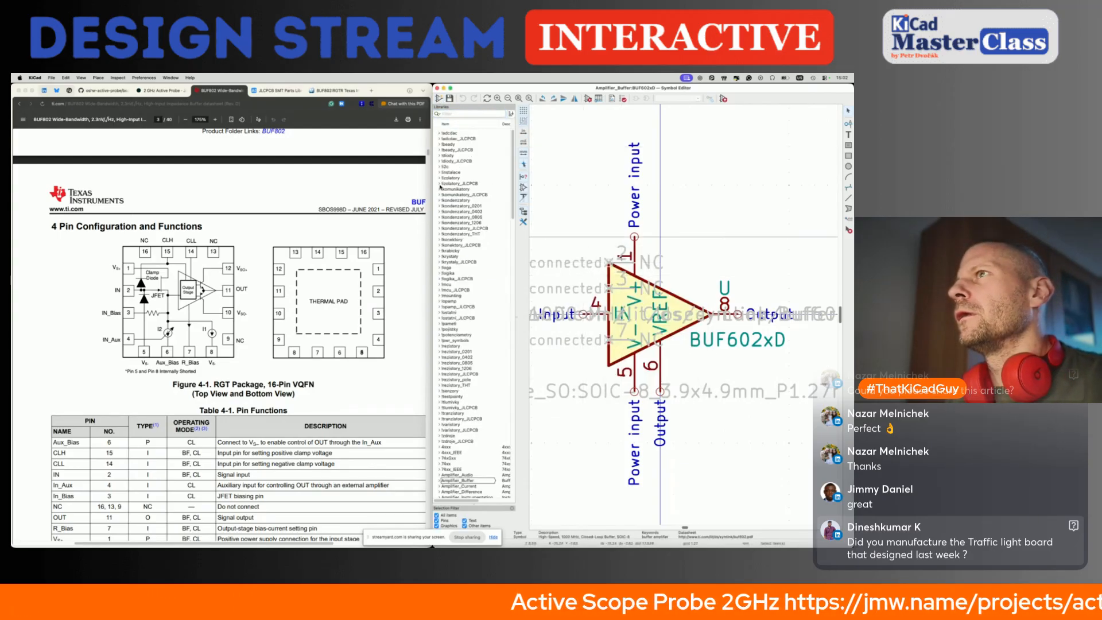
Step: Create a new symbol named BUF802 in the personal opamp library, keeping the default reference designator U and one unit
{"action": "scroll", "coordinate": [449, 397], "scroll_direction": "down", "scroll_amount": 3}
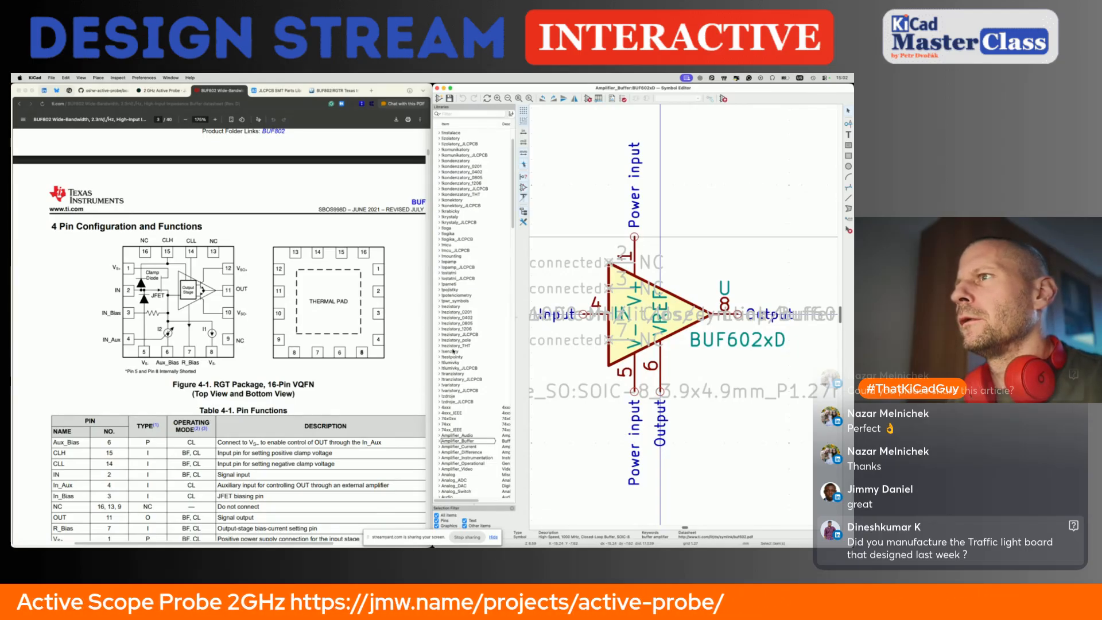
{"action": "left_click", "coordinate": [451, 262]}
{"action": "left_click", "coordinate": [440, 99]}
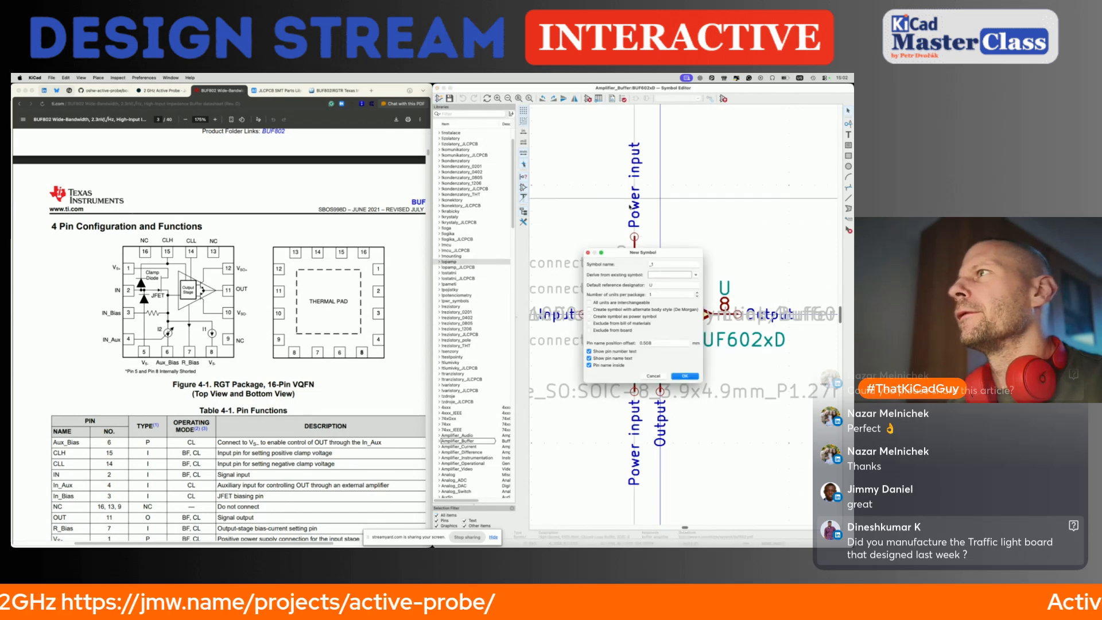
{"action": "type", "text": "BUF"}
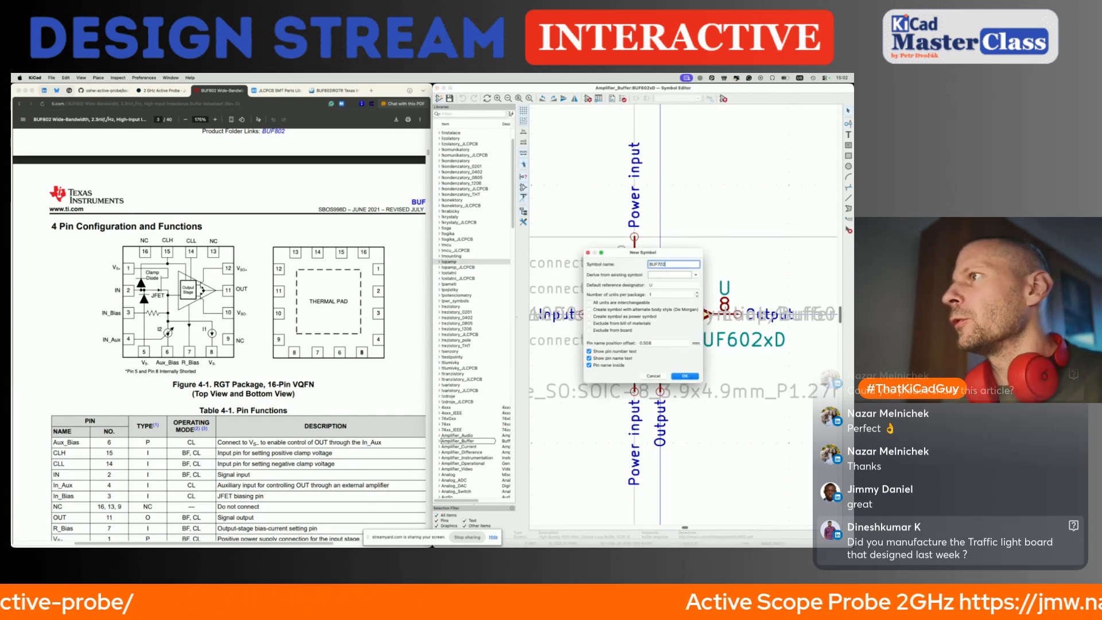
{"action": "type", "text": "802"}
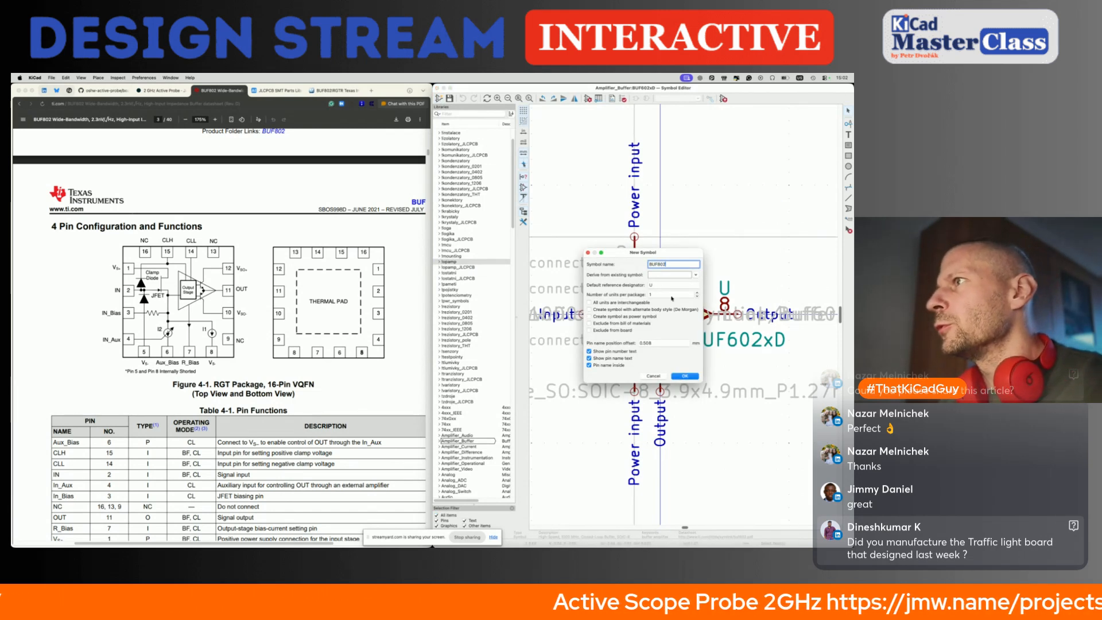
{"action": "left_click", "coordinate": [685, 376]}
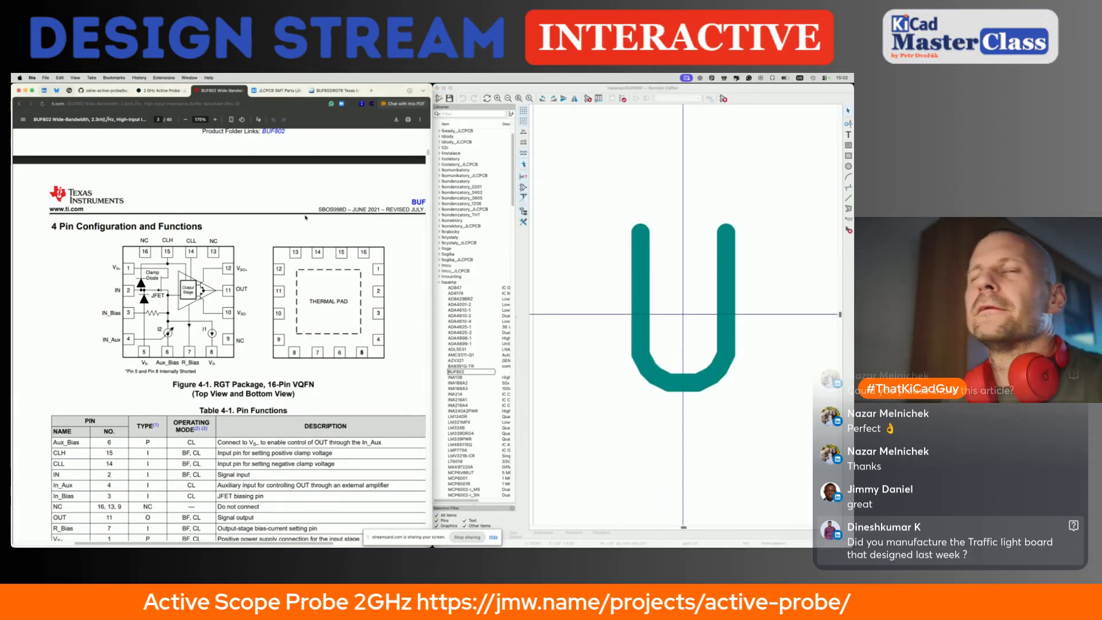
Step: Switch to the reference schematic in Preview to examine the pin arrangement of U1 BUF802
{"action": "key", "text": "ctrl+Right"}
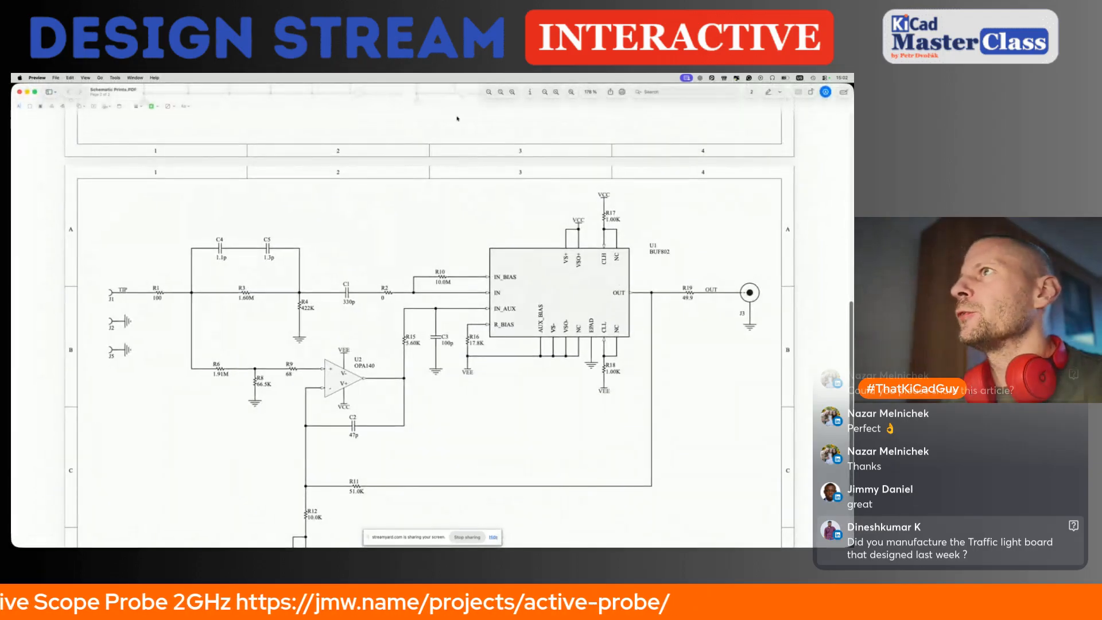
Step: Arrange the schematic PDF and the KiCad Symbol Editor side by side, with the BUF802 part of the schematic in view
{"action": "key", "text": "ctrl+alt+Left"}
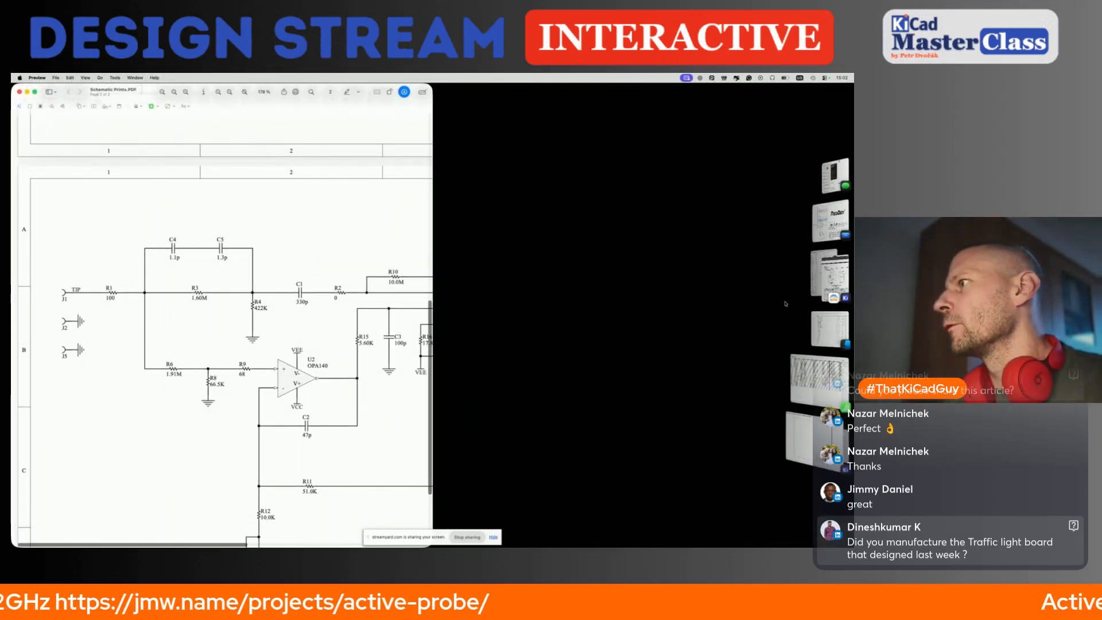
{"action": "left_click_drag", "start_coordinate": [832, 276], "coordinate": [634, 250]}
{"action": "key", "text": "super+Tab"}
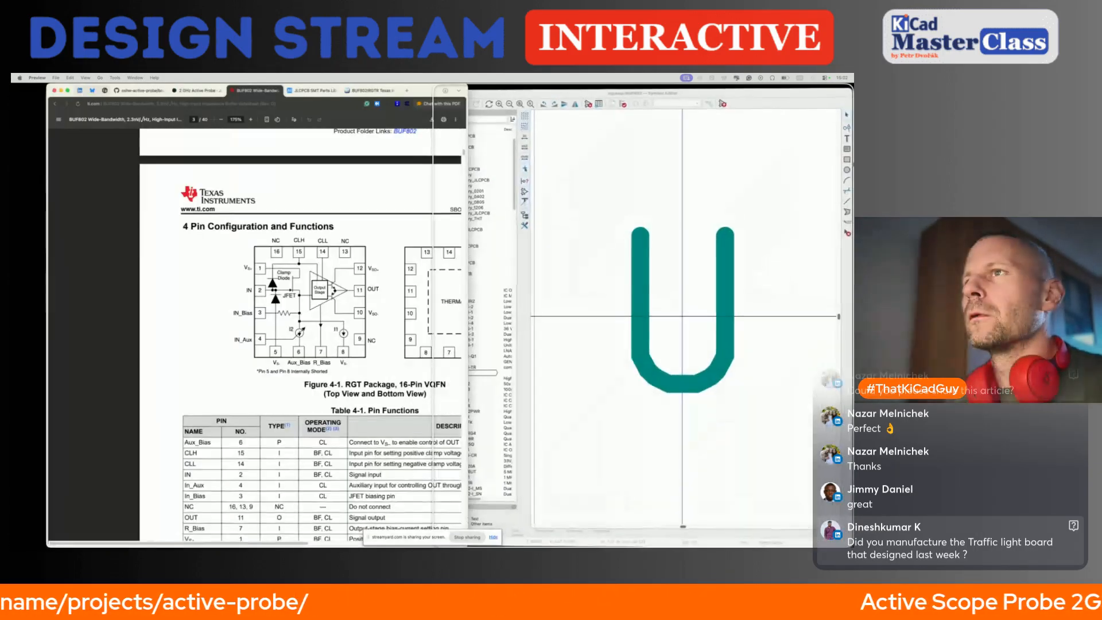
{"action": "key", "text": "ctrl+alt+Right"}
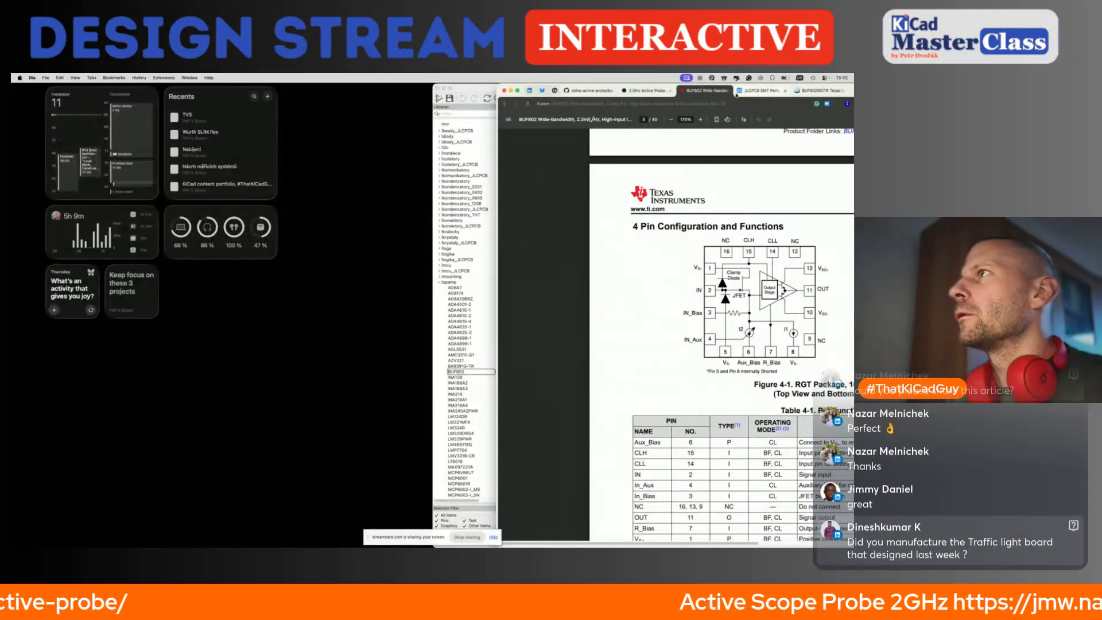
{"action": "left_click", "coordinate": [465, 185]}
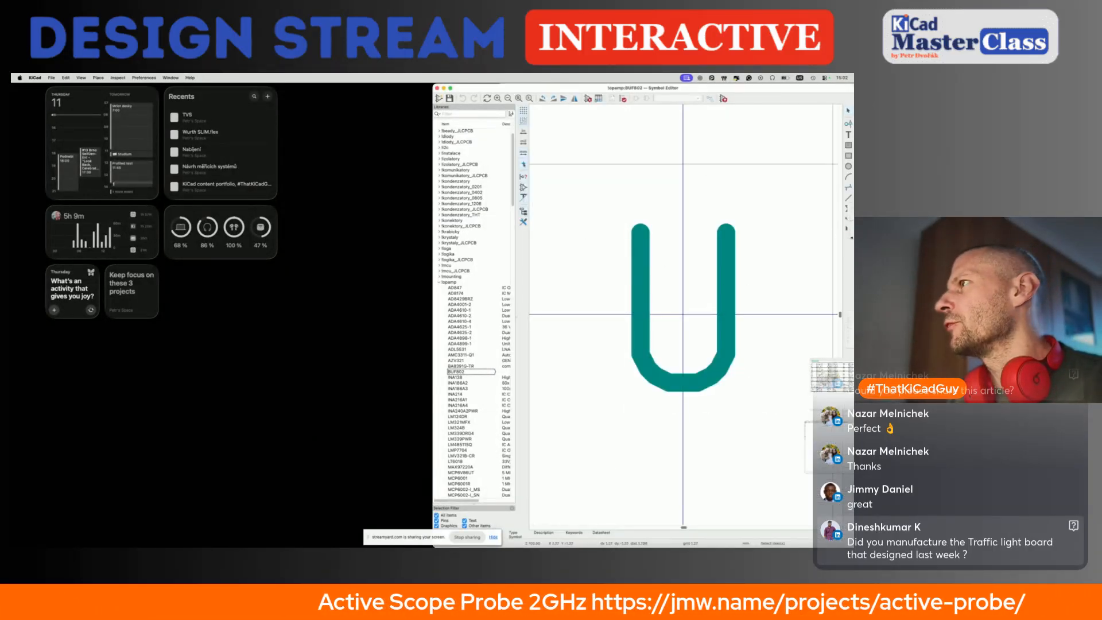
{"action": "mouse_move", "coordinate": [826, 234]}
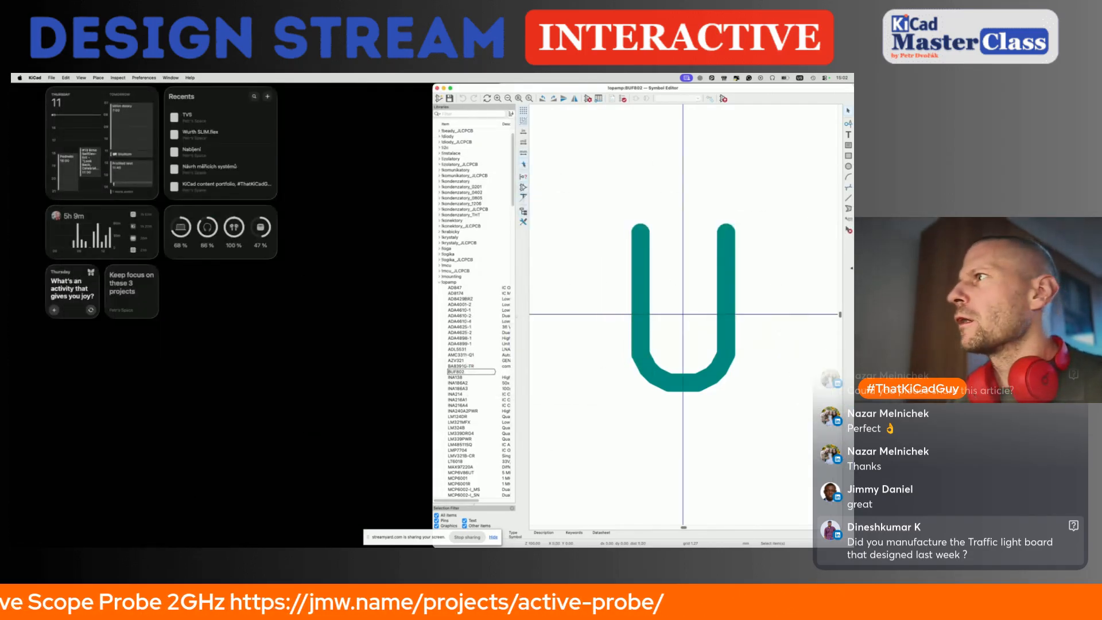
{"action": "mouse_move", "coordinate": [827, 258]}
{"action": "left_click", "coordinate": [772, 373]}
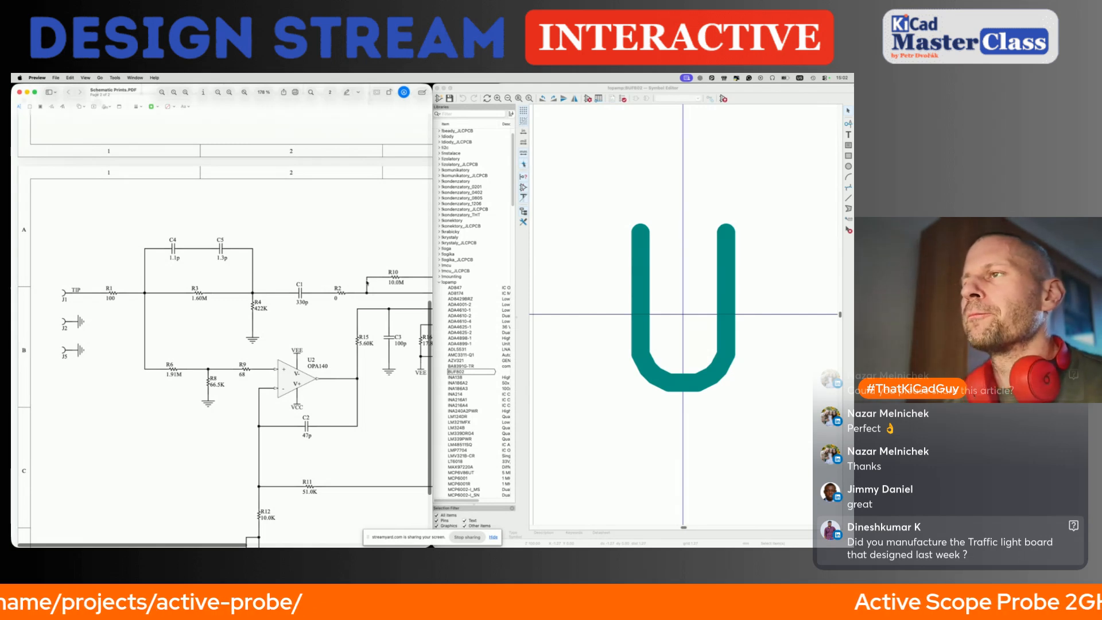
{"action": "scroll", "coordinate": [230, 316], "scroll_direction": "right", "scroll_amount": 5}
Step: Hide the library tree and move the symbol's reference text U up and to the right of the origin
{"action": "left_click", "coordinate": [683, 314]}
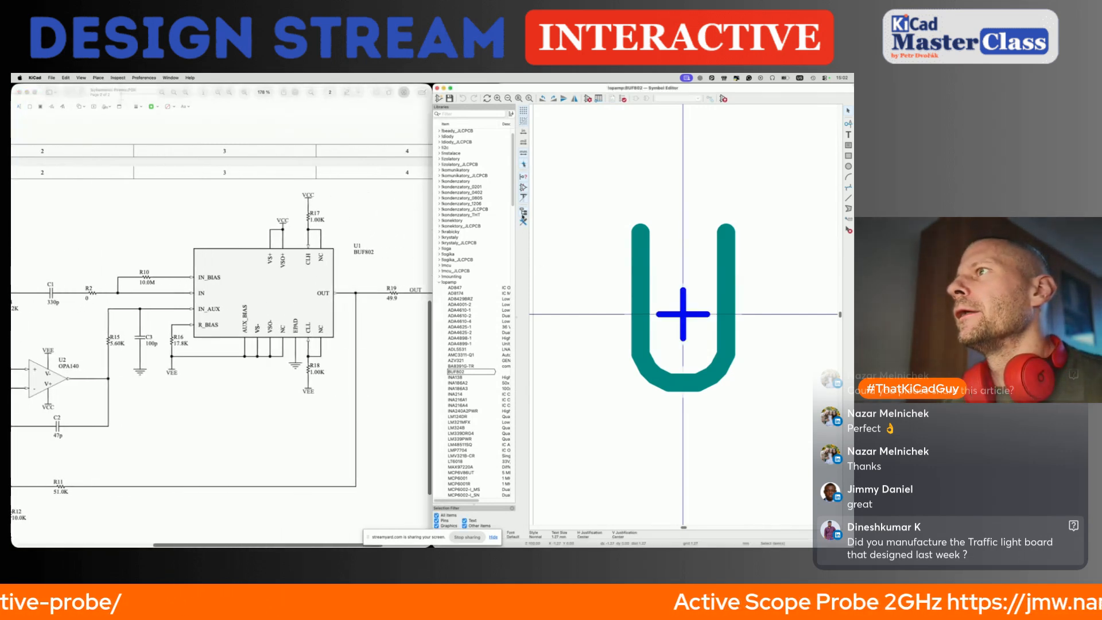
{"action": "left_click", "coordinate": [524, 214]}
{"action": "scroll", "coordinate": [608, 269], "scroll_direction": "down", "scroll_amount": 5}
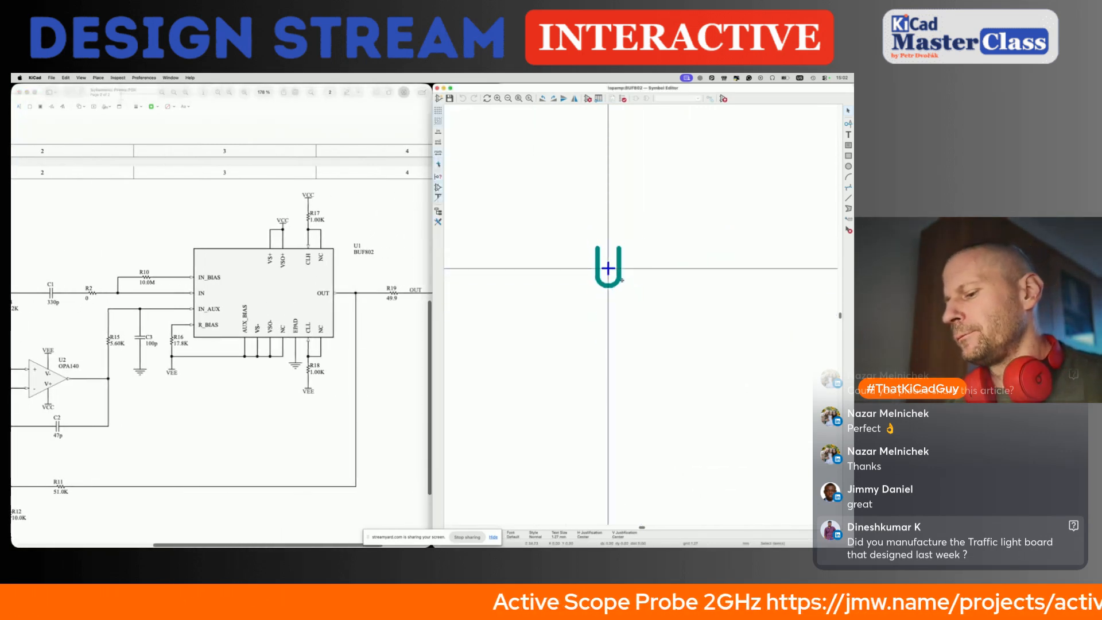
{"action": "left_click_drag", "start_coordinate": [608, 268], "coordinate": [690, 178]}
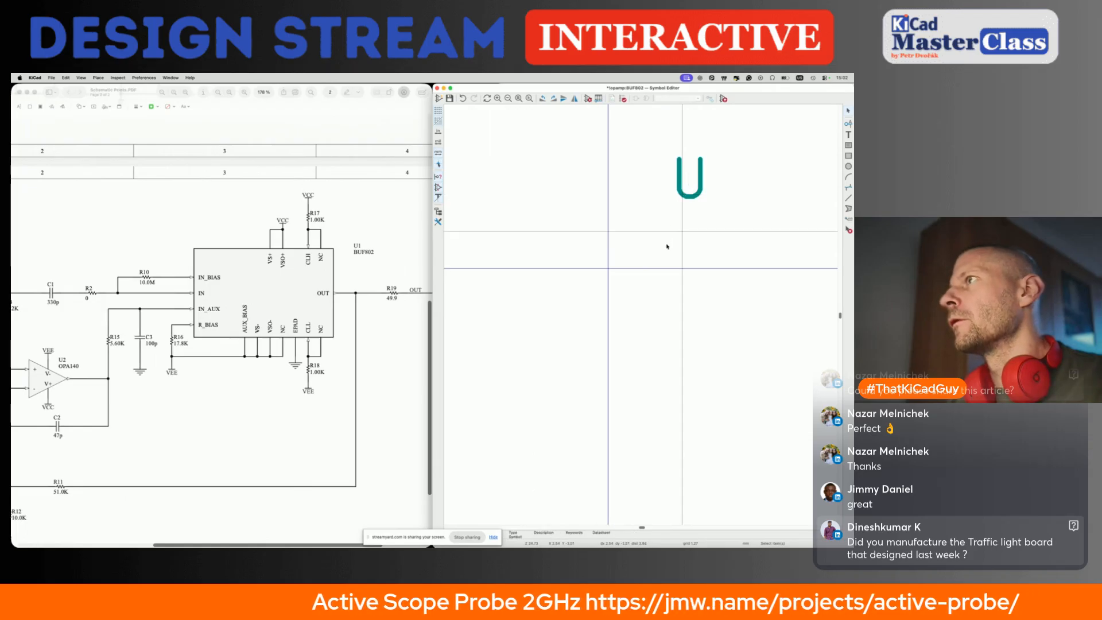
{"action": "left_click_drag", "start_coordinate": [689, 179], "coordinate": [756, 134]}
{"action": "scroll", "coordinate": [750, 155], "scroll_direction": "up", "scroll_amount": 5}
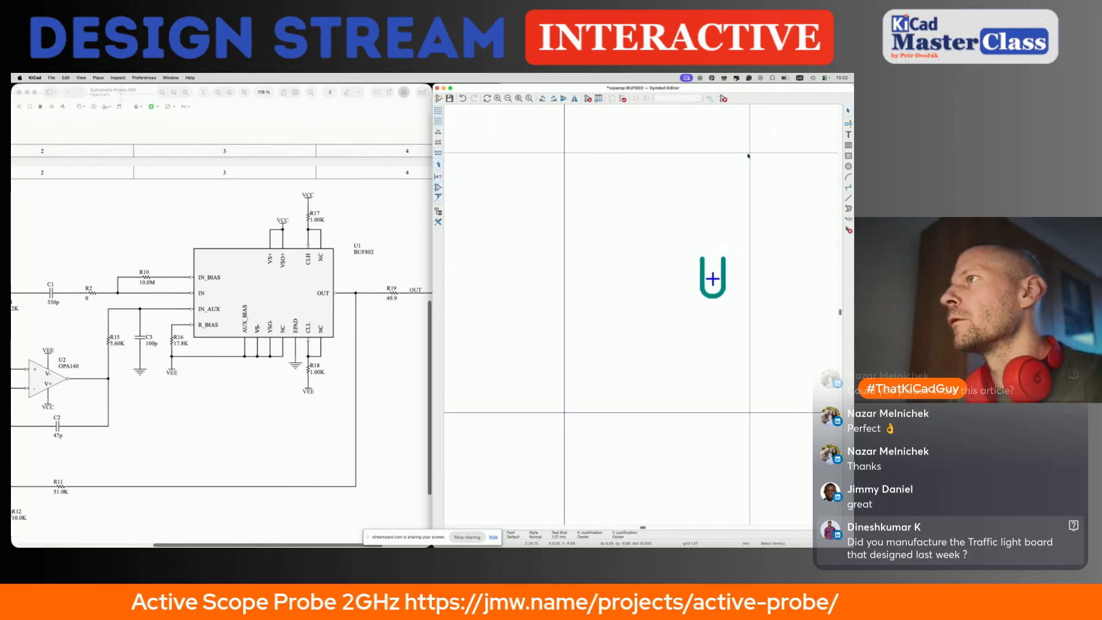
{"action": "left_click_drag", "start_coordinate": [705, 297], "coordinate": [779, 161]}
{"action": "scroll", "coordinate": [628, 323], "scroll_direction": "down", "scroll_amount": 5}
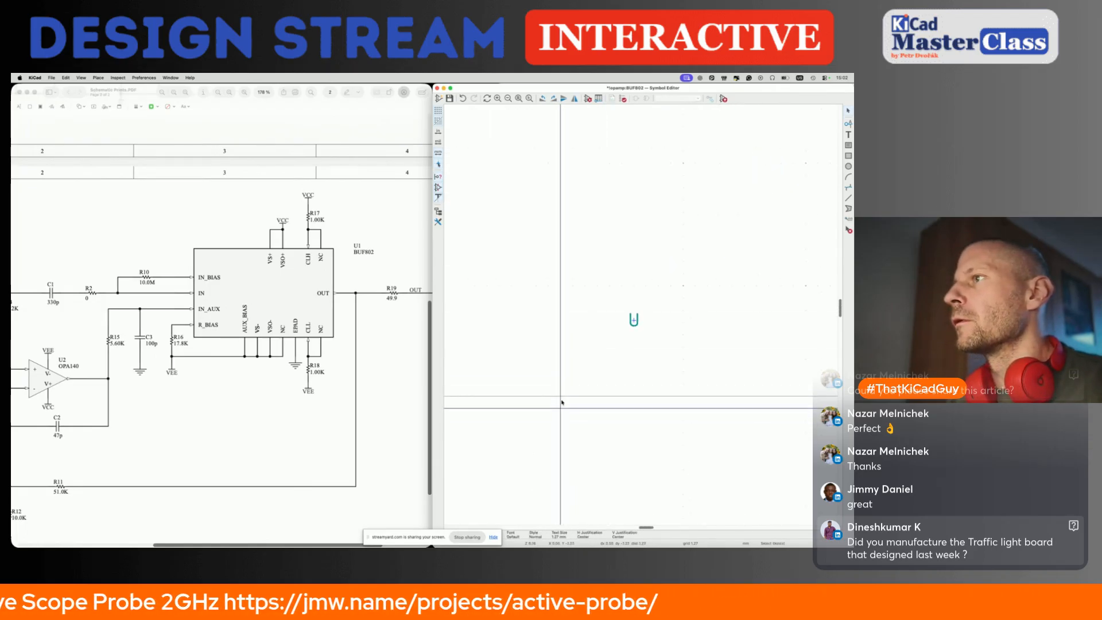
Step: Add a visible pin named IN_BIAS with electrical type Passive, oriented right, on the symbol's left side below the origin
{"action": "left_click", "coordinate": [848, 123]}
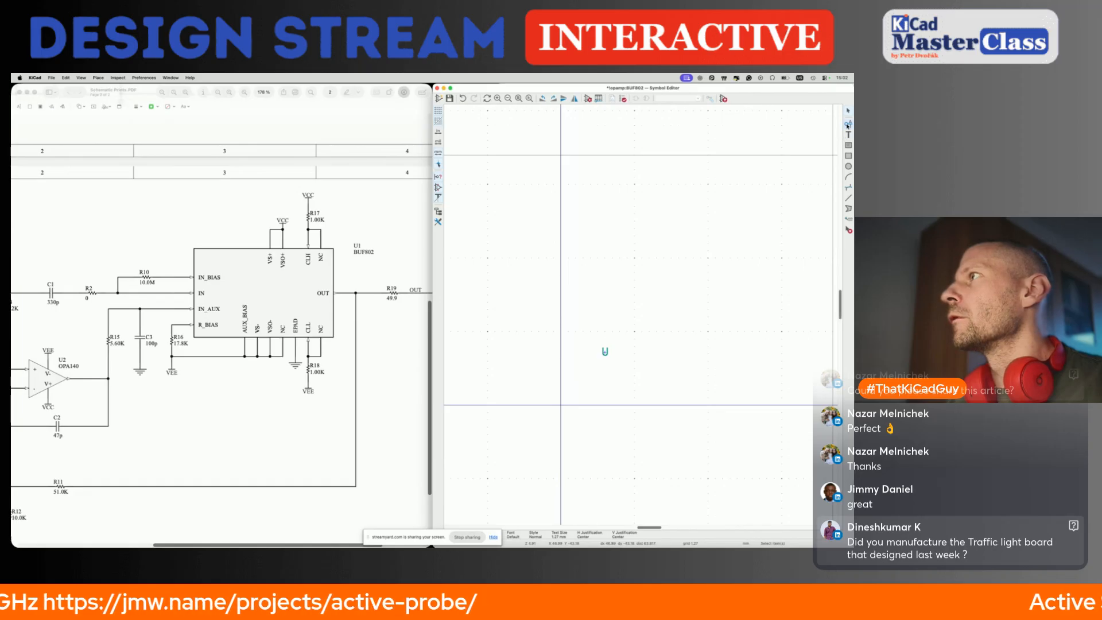
{"action": "left_click", "coordinate": [579, 210]}
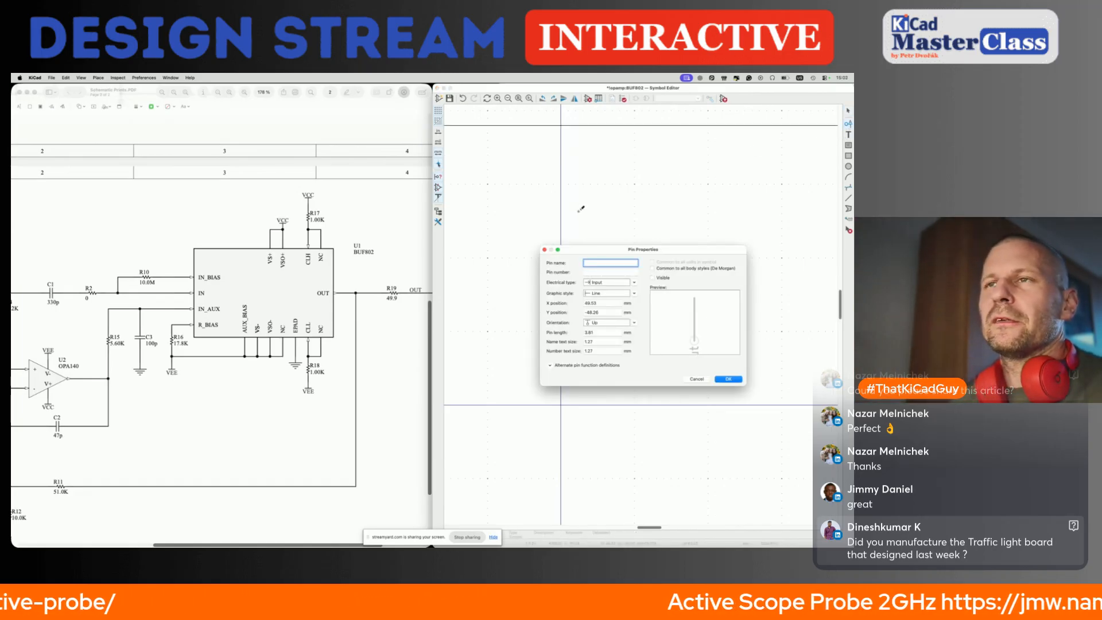
{"action": "type", "text": "IN"}
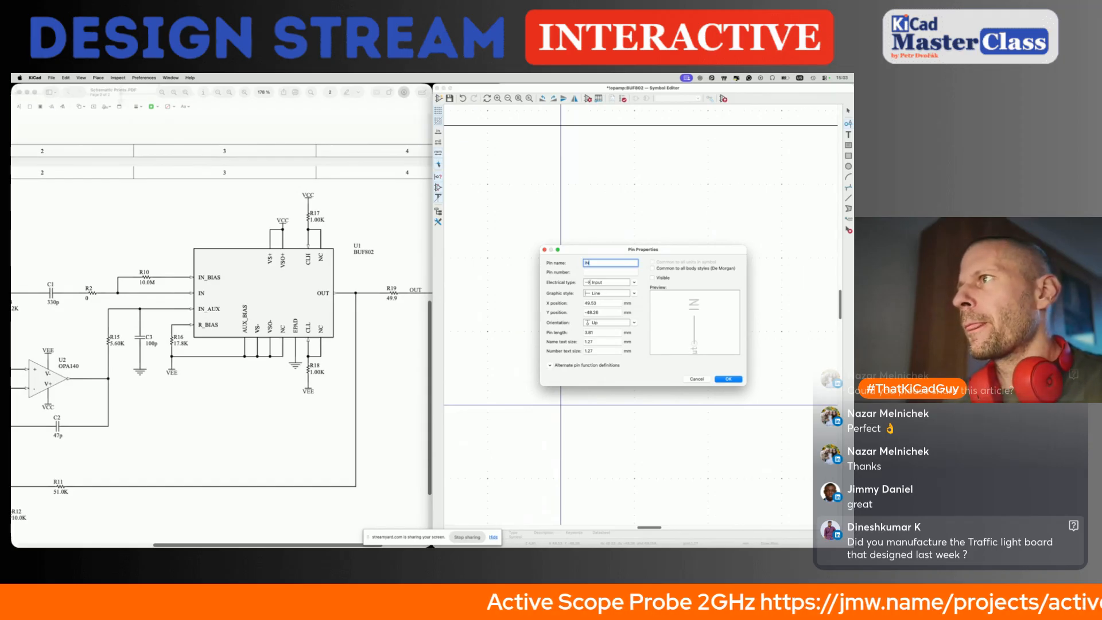
{"action": "type", "text": "_BIAS"}
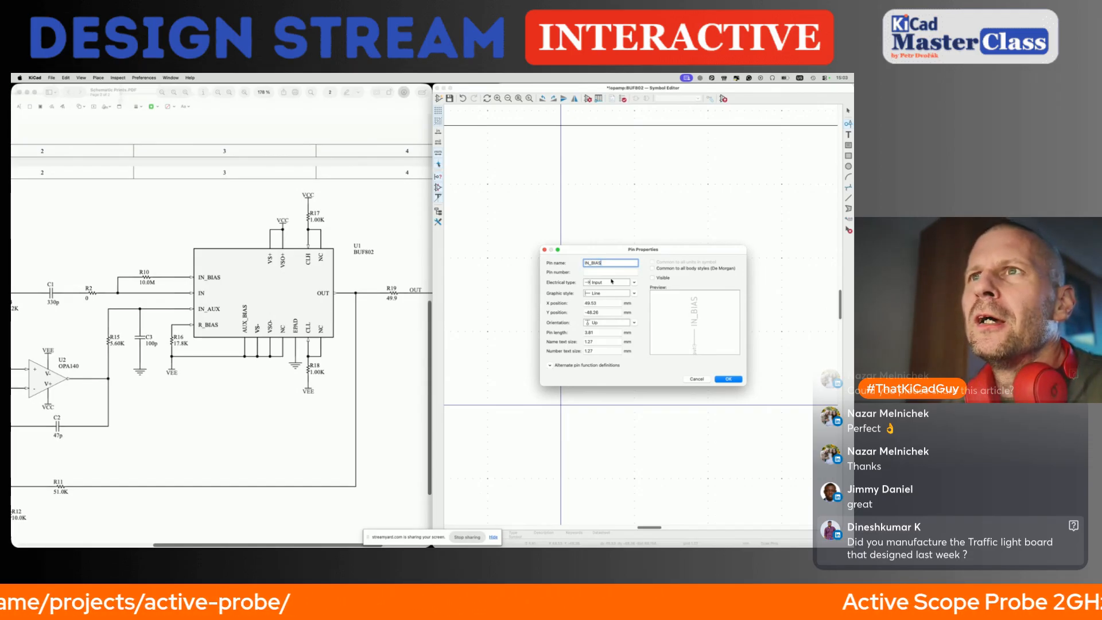
{"action": "left_click", "coordinate": [625, 281]}
{"action": "left_click", "coordinate": [597, 314]}
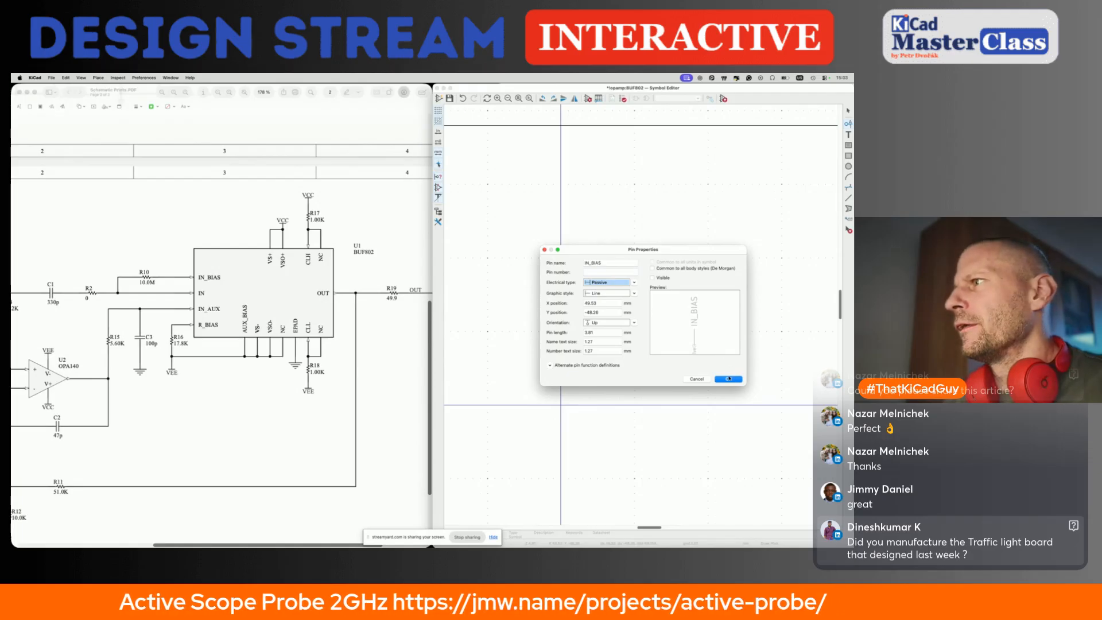
{"action": "key", "text": "Return"}
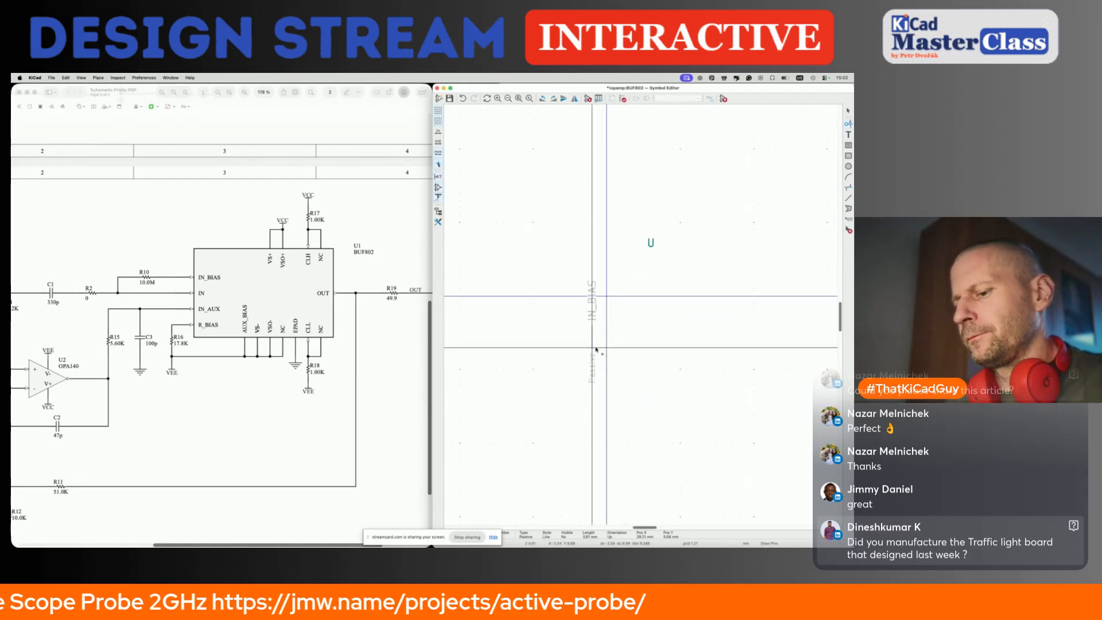
{"action": "key", "text": "r"}
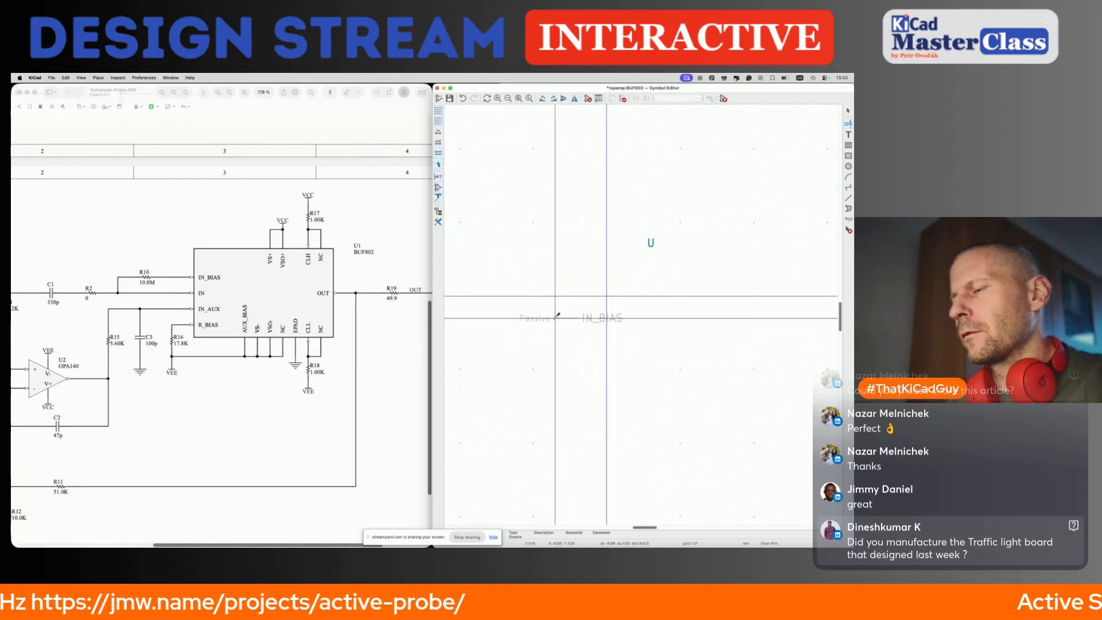
{"action": "double_click", "coordinate": [555, 320]}
{"action": "key", "text": "Return"}
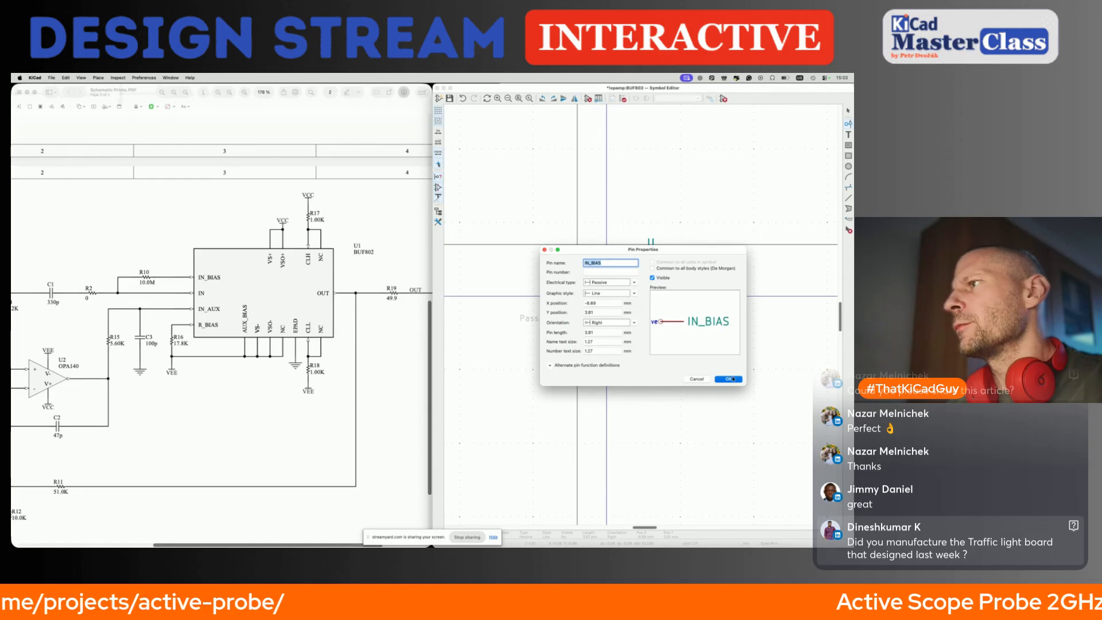
Step: Add a pin named IN with electrical type Input directly below the IN_BIAS pin
{"action": "scroll", "coordinate": [573, 342], "scroll_direction": "up", "scroll_amount": 1}
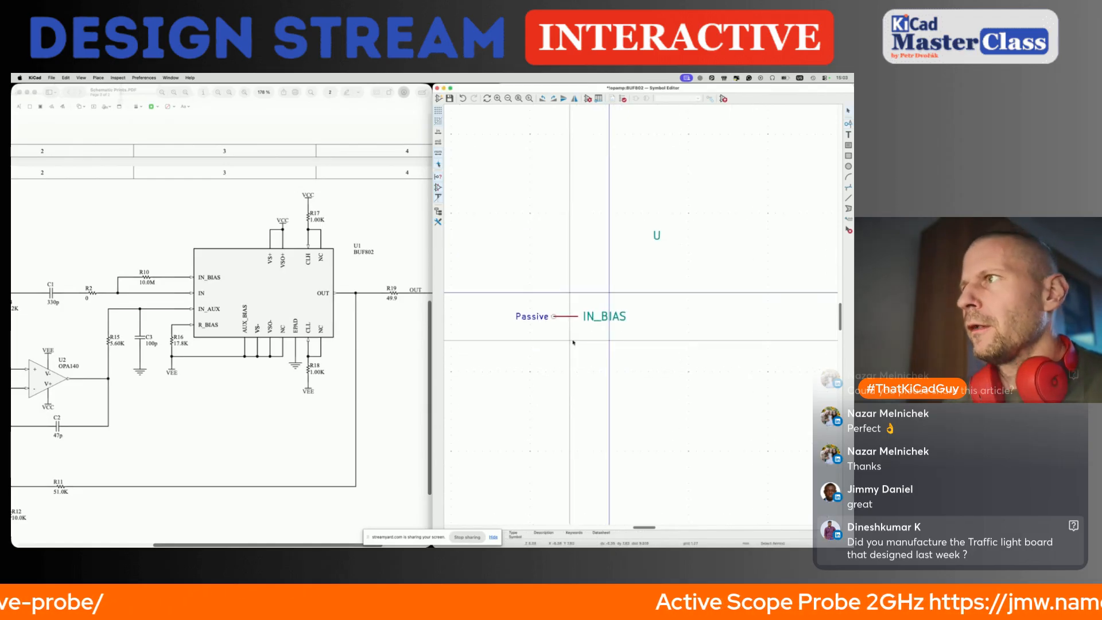
{"action": "type", "text": "pIN"}
{"action": "key", "text": "Tab"}
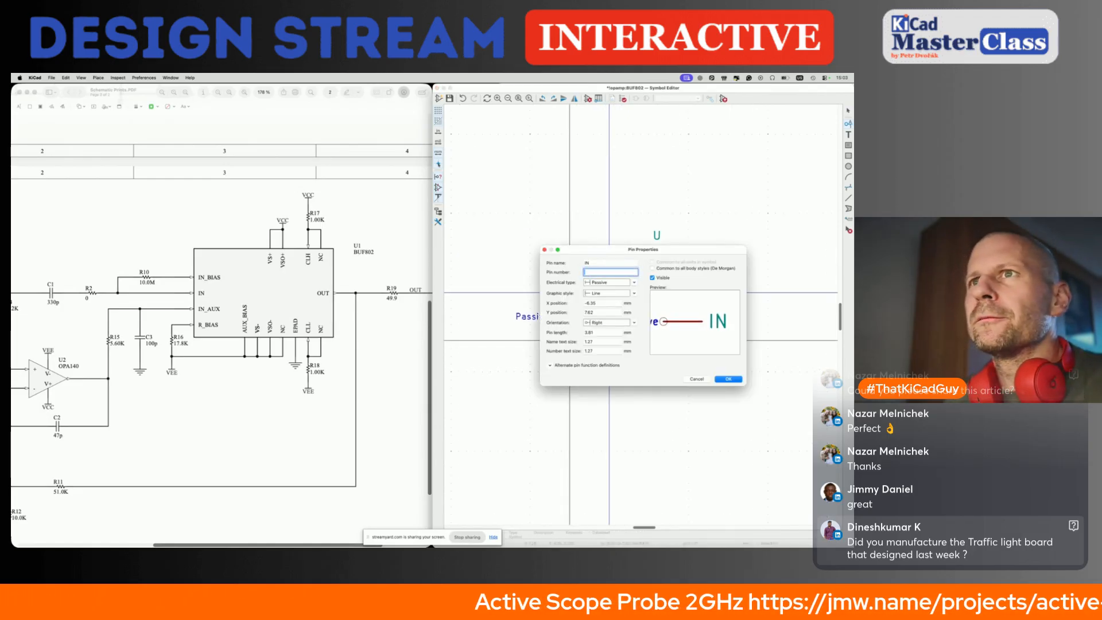
{"action": "left_click", "coordinate": [633, 282]}
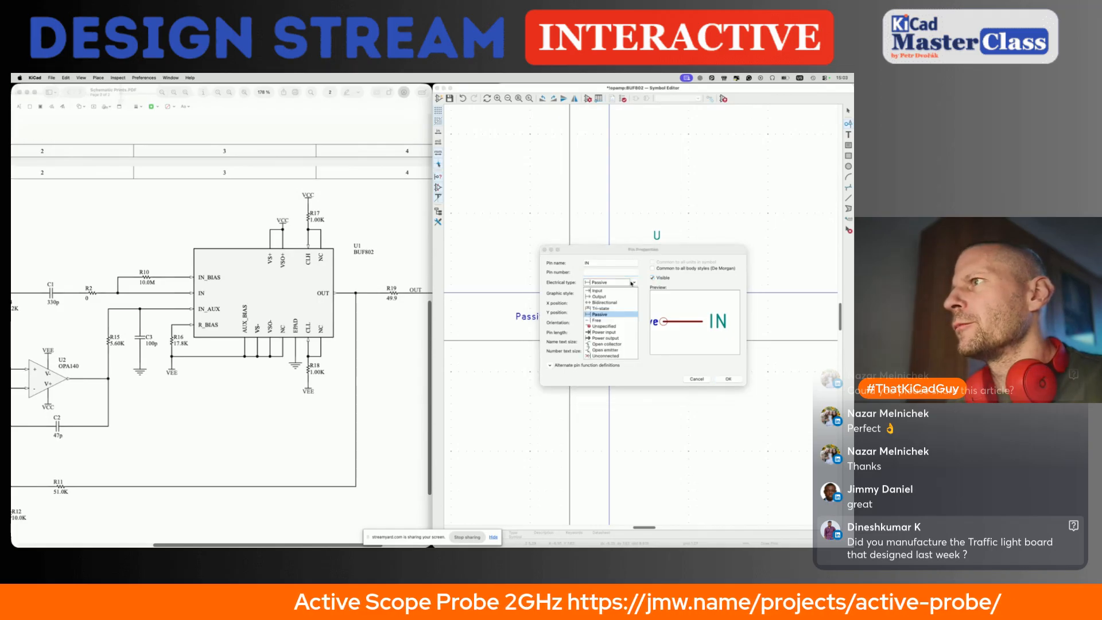
{"action": "left_click", "coordinate": [598, 291]}
{"action": "left_click", "coordinate": [737, 381]}
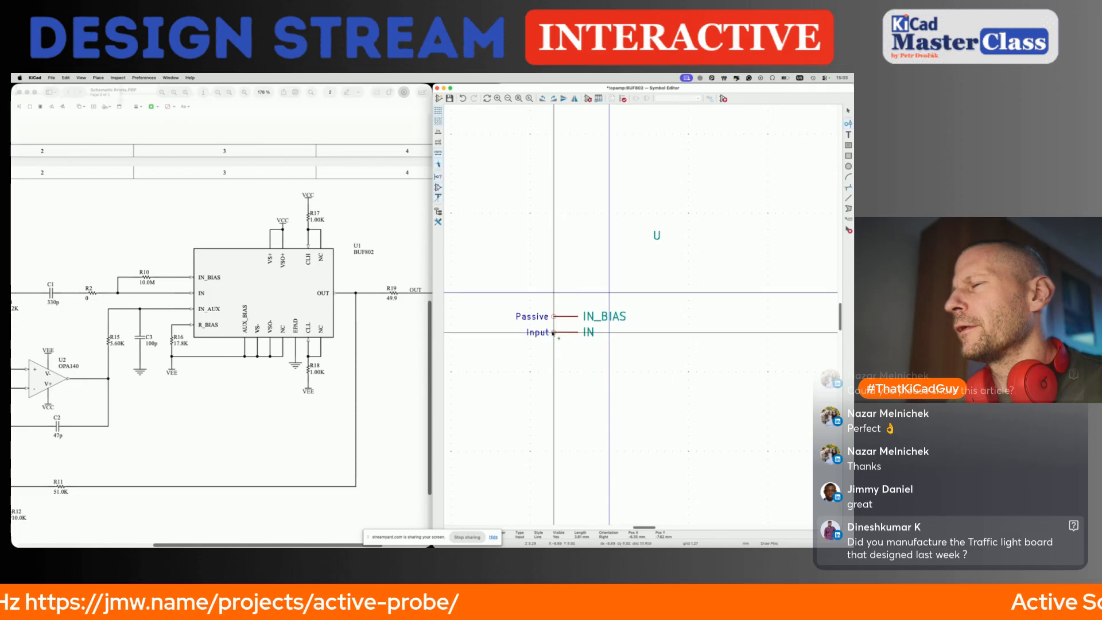
{"action": "left_click", "coordinate": [553, 332]}
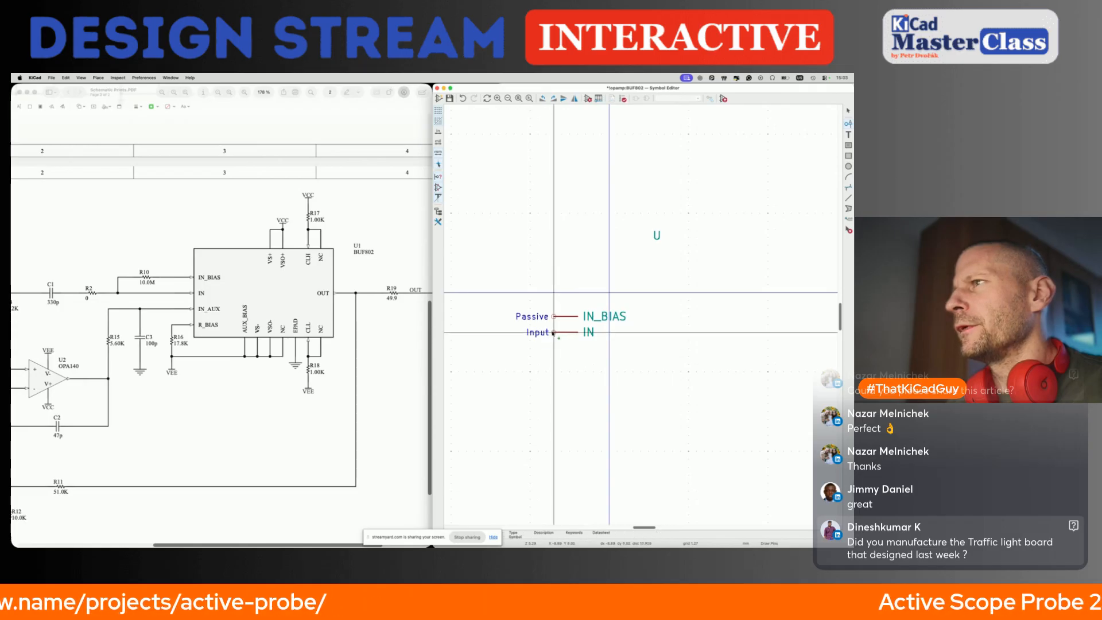
Step: Add an input pin named IN_AUX below the IN pin, aligned with it and leaving a gap
{"action": "left_click", "coordinate": [553, 364]}
{"action": "type", "text": "_AUX"}
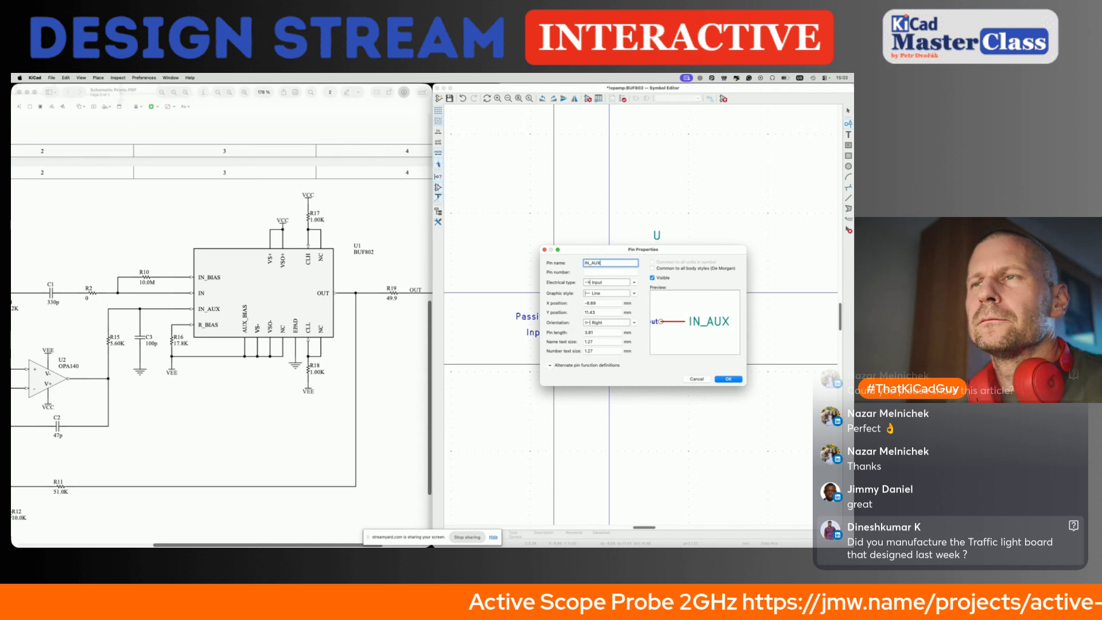
{"action": "left_click", "coordinate": [728, 379]}
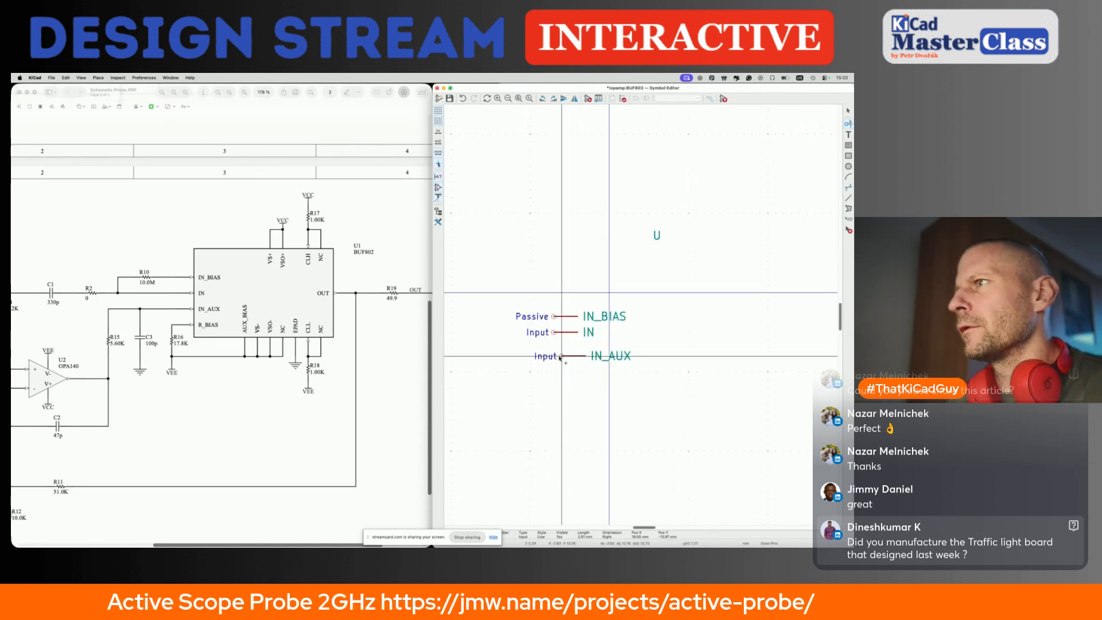
{"action": "left_click", "coordinate": [559, 364]}
Step: Add a pin named R_BIAS with electrical type Passive below the IN_AUX pin, aligned with the other pins
{"action": "left_click", "coordinate": [556, 379]}
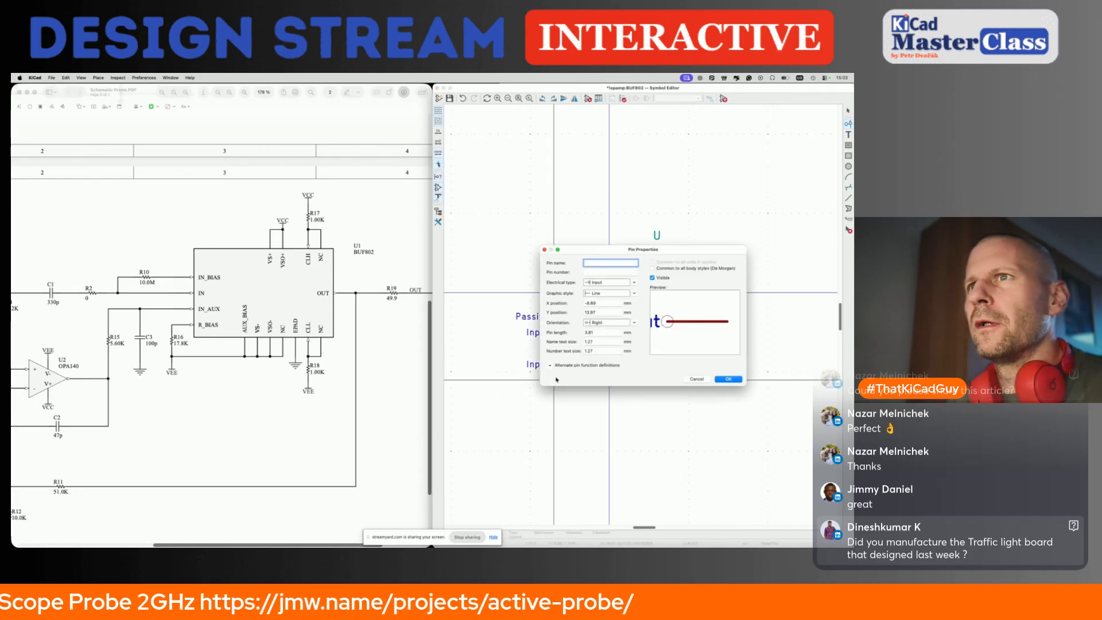
{"action": "type", "text": "R_BIAS"}
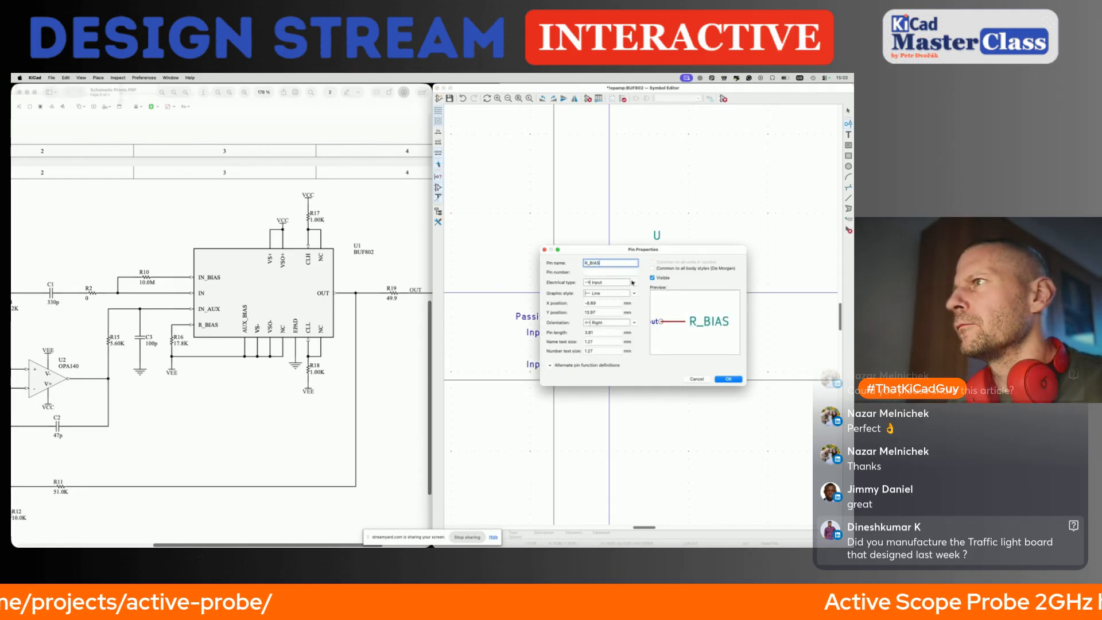
{"action": "left_click", "coordinate": [633, 282]}
{"action": "left_click", "coordinate": [605, 314]}
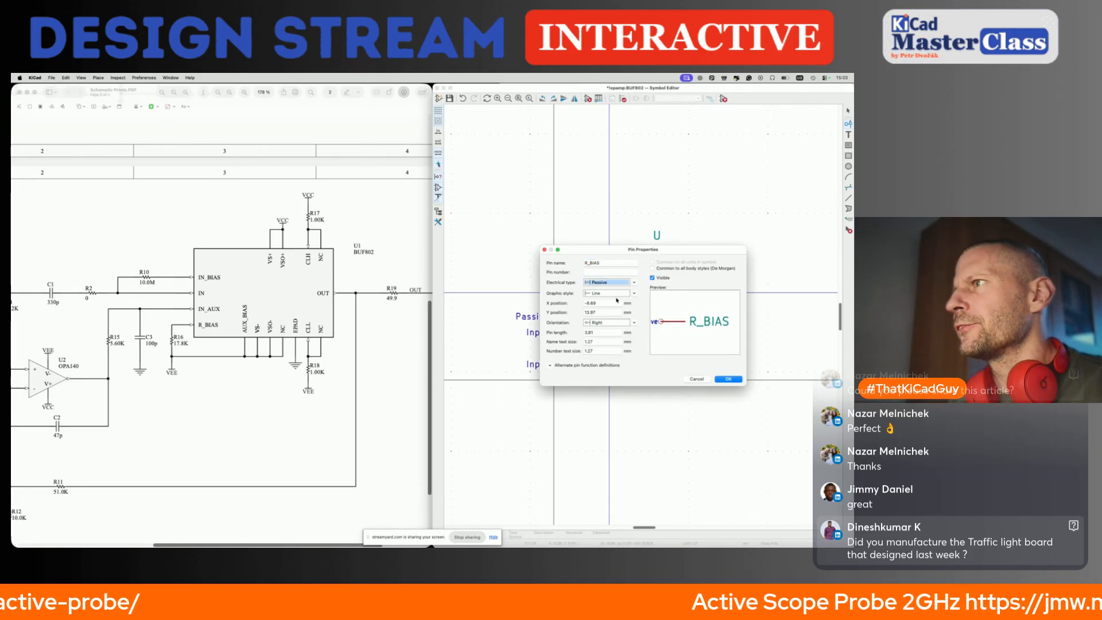
{"action": "left_click", "coordinate": [727, 379]}
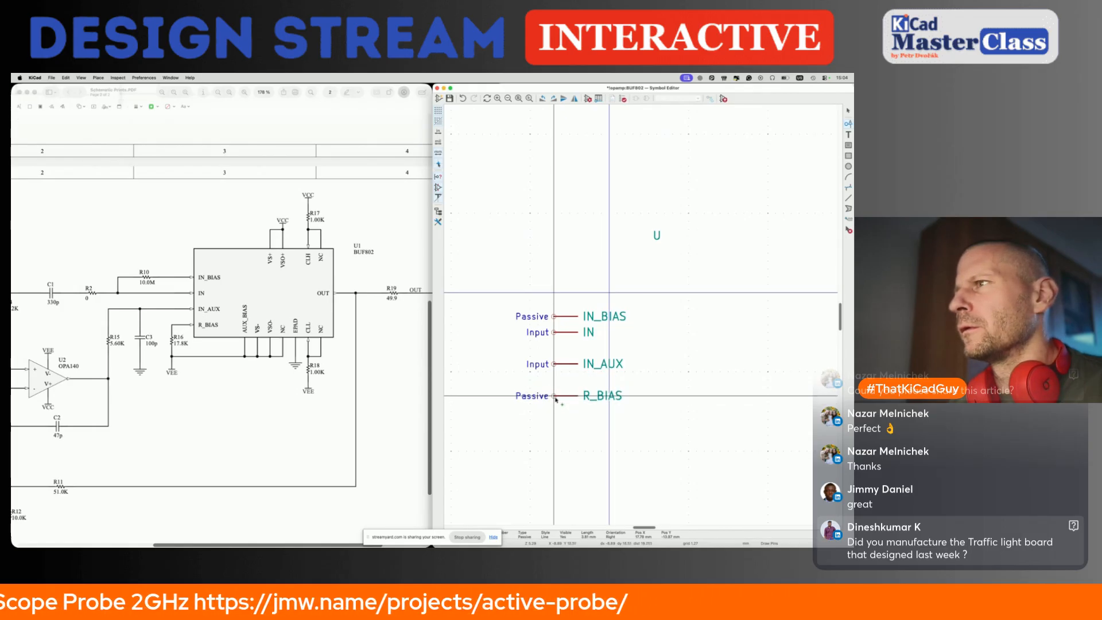
{"action": "left_click", "coordinate": [555, 399]}
Step: Add a VS+ pin with electrical type Power input, oriented down, above the origin and to the right of the reference designator
{"action": "scroll", "coordinate": [556, 398], "scroll_direction": "right", "scroll_amount": 2}
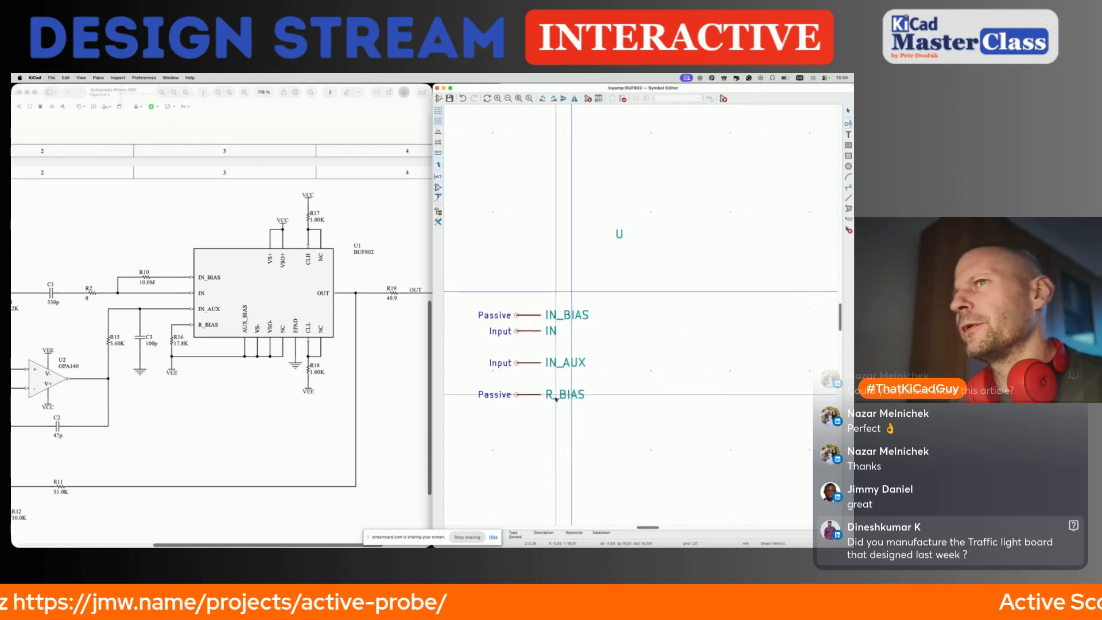
{"action": "scroll", "coordinate": [555, 398], "scroll_direction": "right", "scroll_amount": 2}
{"action": "scroll", "coordinate": [632, 269], "scroll_direction": "down", "scroll_amount": 3}
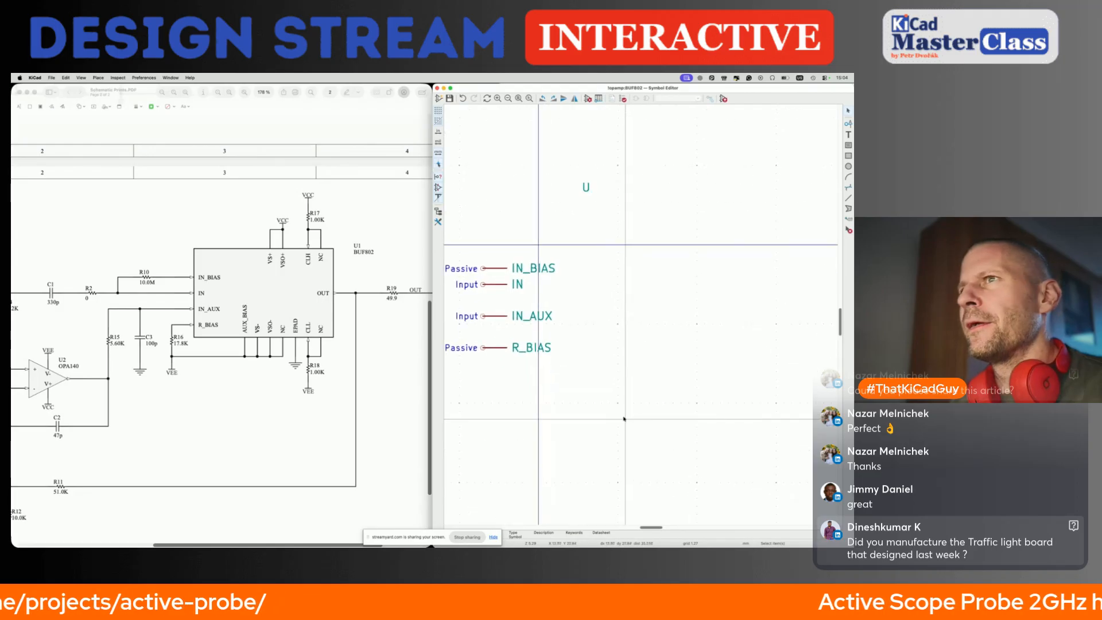
{"action": "scroll", "coordinate": [632, 269], "scroll_direction": "up", "scroll_amount": 3}
{"action": "left_click", "coordinate": [627, 283]}
{"action": "type", "text": "VS+"}
{"action": "key", "text": "Tab"}
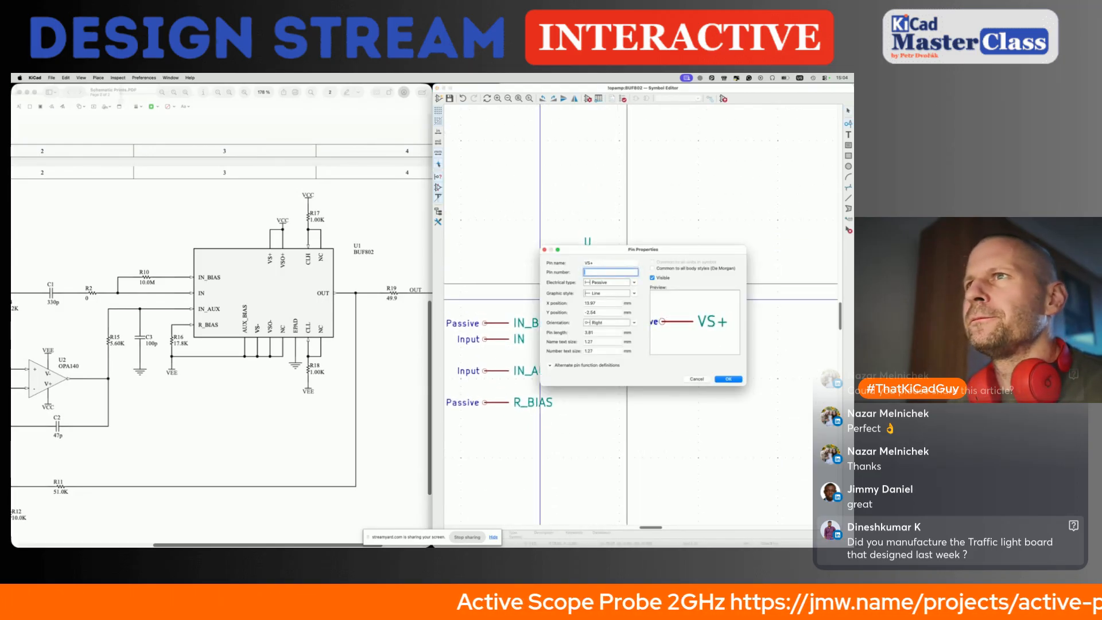
{"action": "left_click", "coordinate": [632, 282]}
{"action": "left_click", "coordinate": [608, 337]}
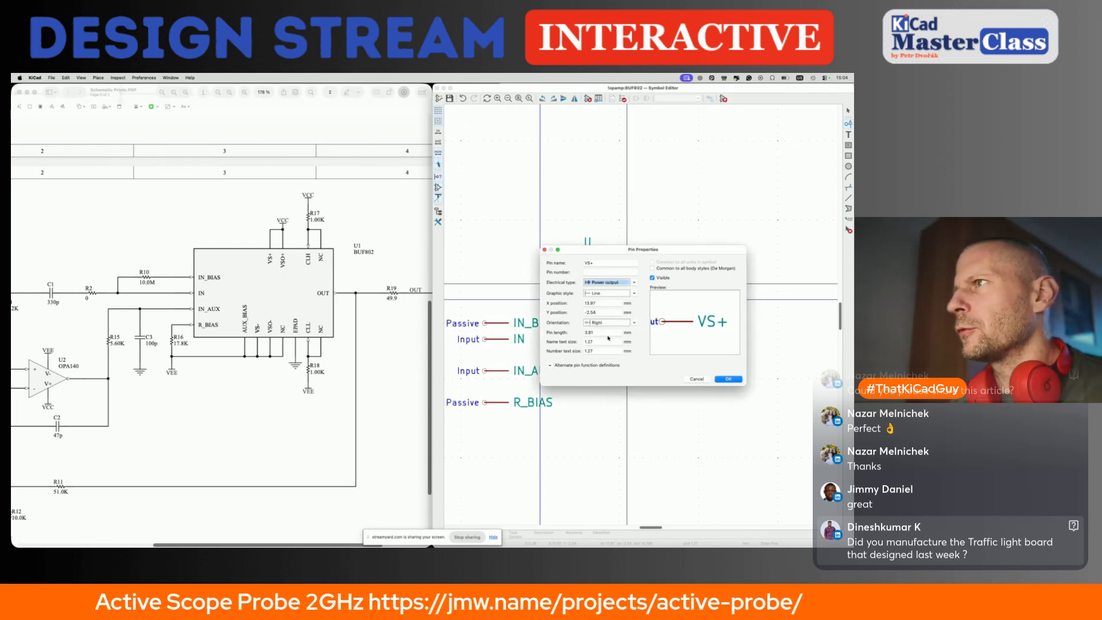
{"action": "left_click", "coordinate": [623, 283]}
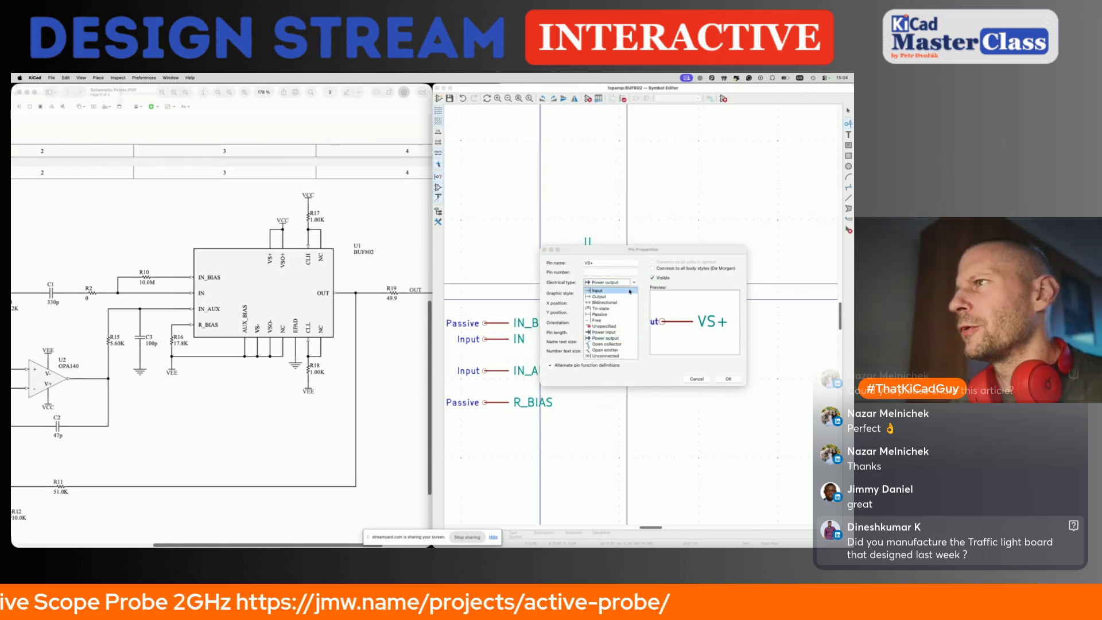
{"action": "left_click", "coordinate": [610, 320]}
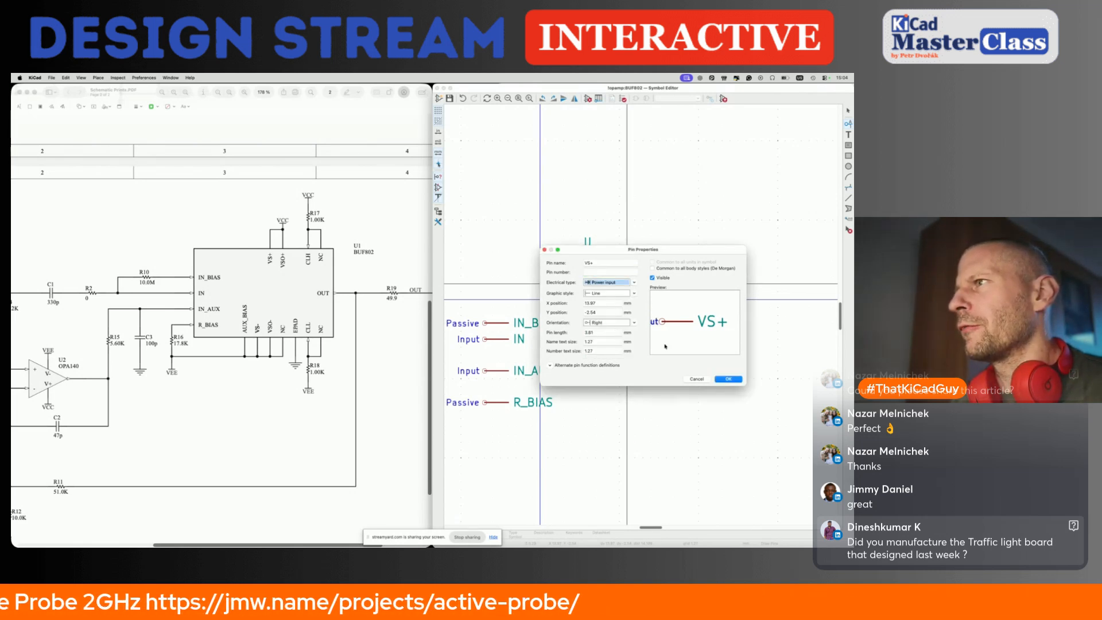
{"action": "left_click", "coordinate": [740, 381]}
{"action": "key", "text": "r"}
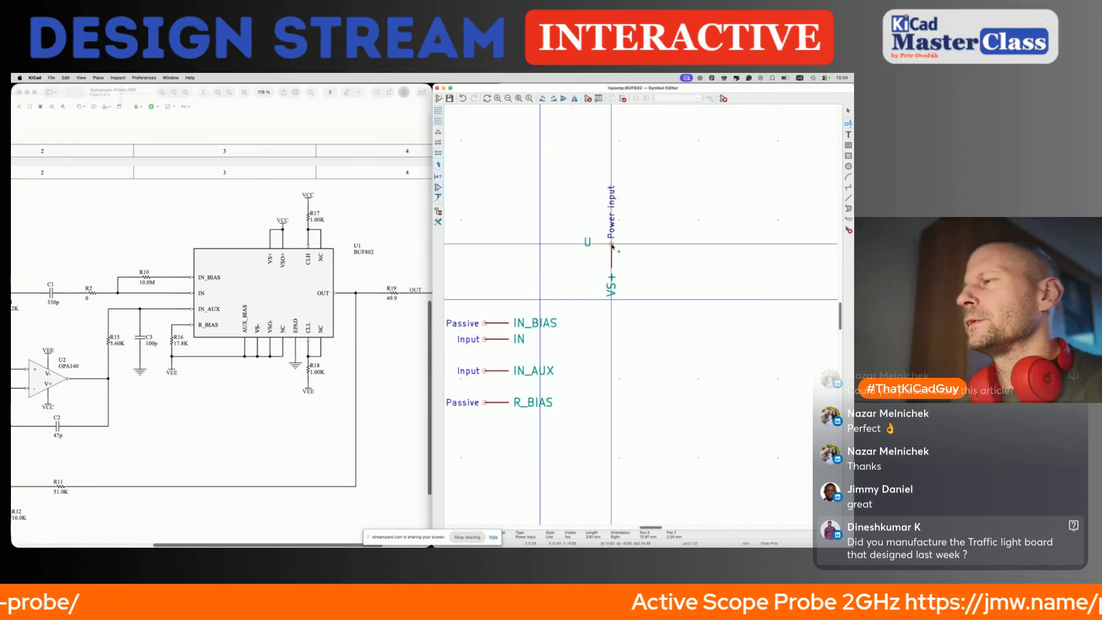
{"action": "left_click", "coordinate": [626, 252]}
Step: Start another power input pin beside VS+ and name it VSO+
{"action": "left_click", "coordinate": [628, 276]}
{"action": "type", "text": "VSO+"}
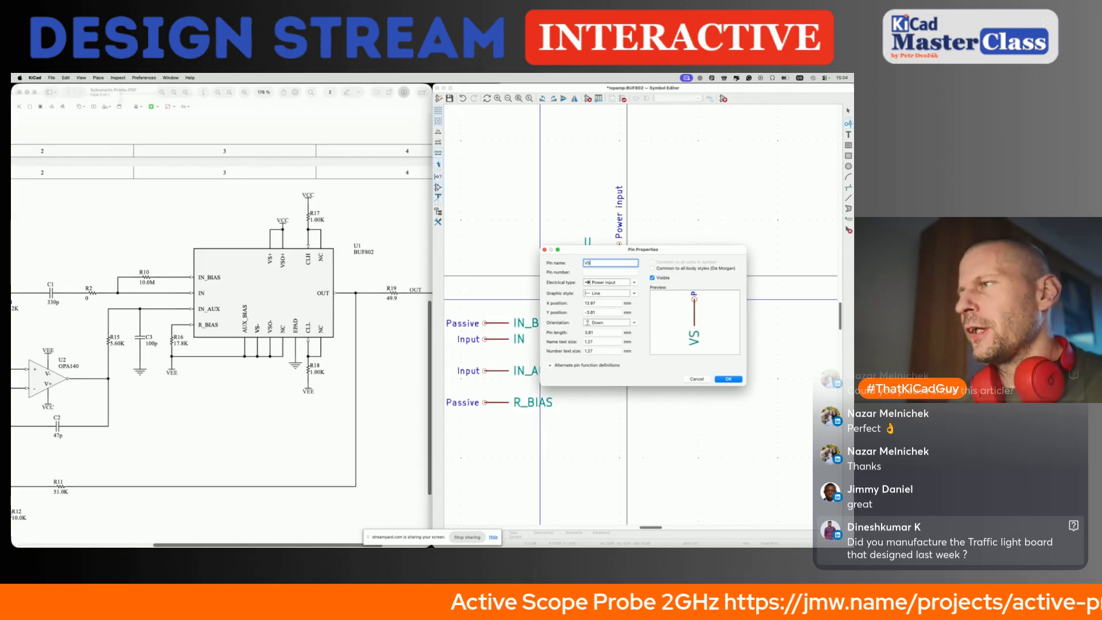
{"action": "key", "text": "Tab"}
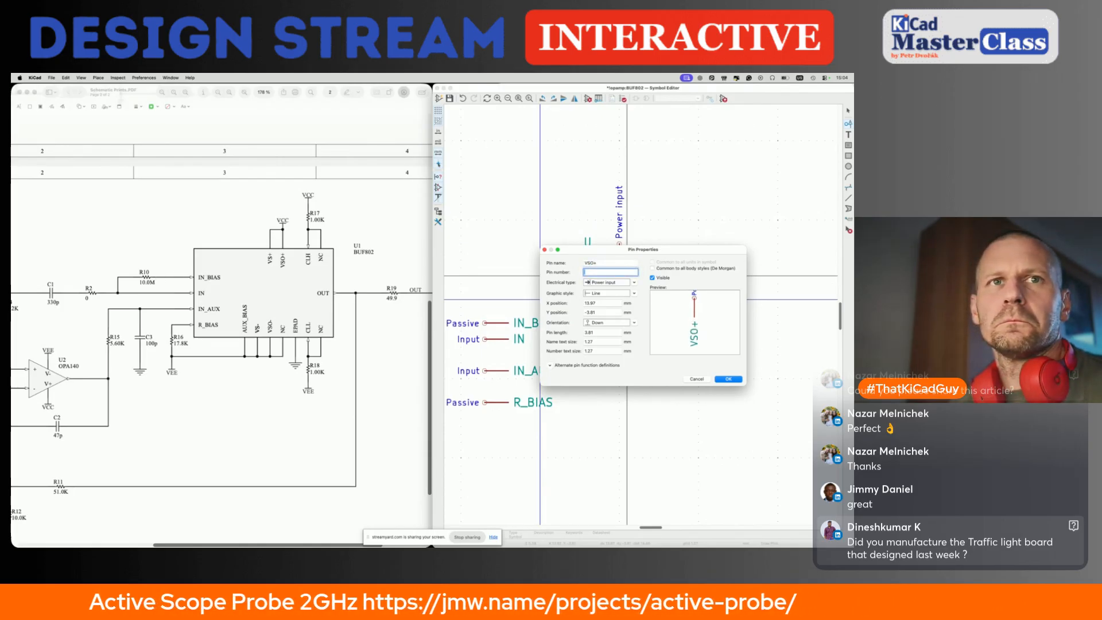
Step: Switch to the BUF802 datasheet in the browser, tile it beside the symbol, and examine the VS+ and VSO+ descriptions in Table 4-1
{"action": "key", "text": "super+Tab"}
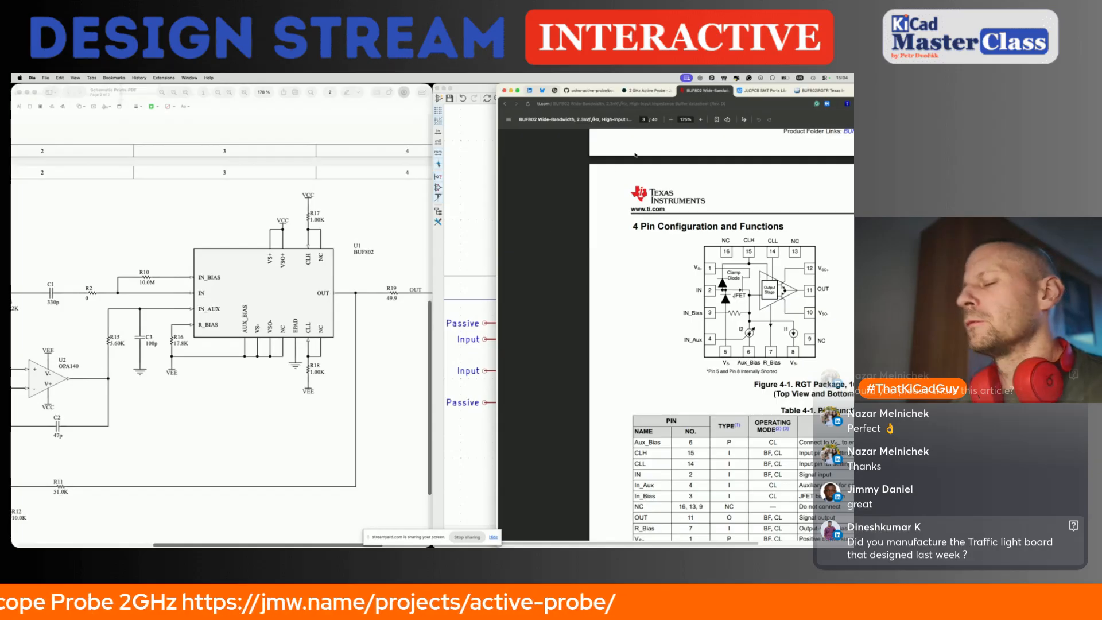
{"action": "key", "text": "ctrl+alt+Left"}
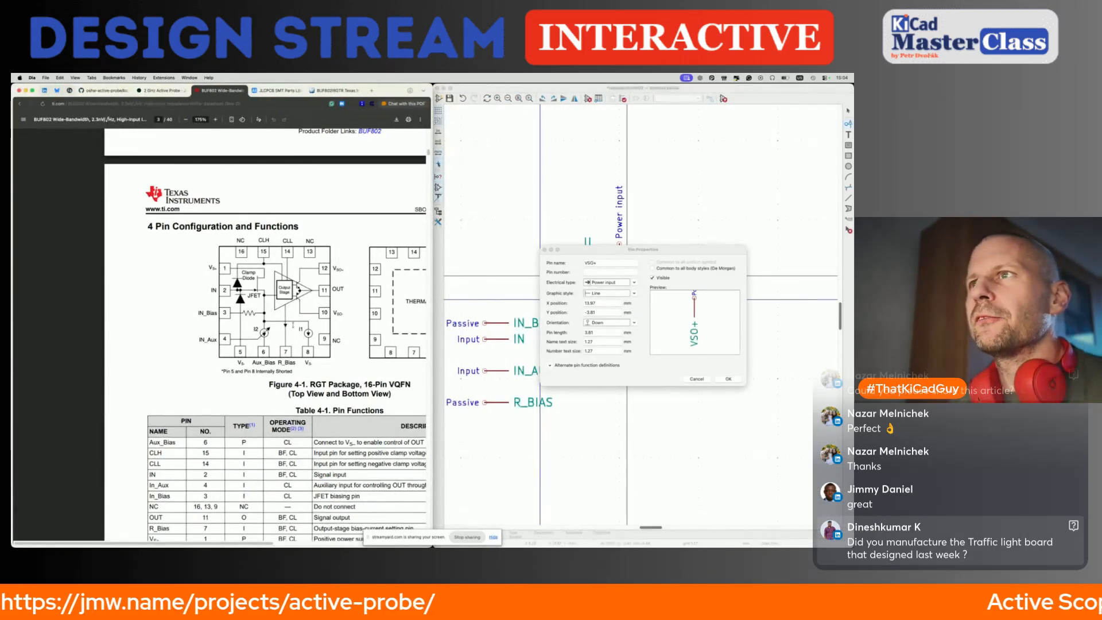
{"action": "scroll", "coordinate": [344, 341], "scroll_direction": "down", "scroll_amount": 3}
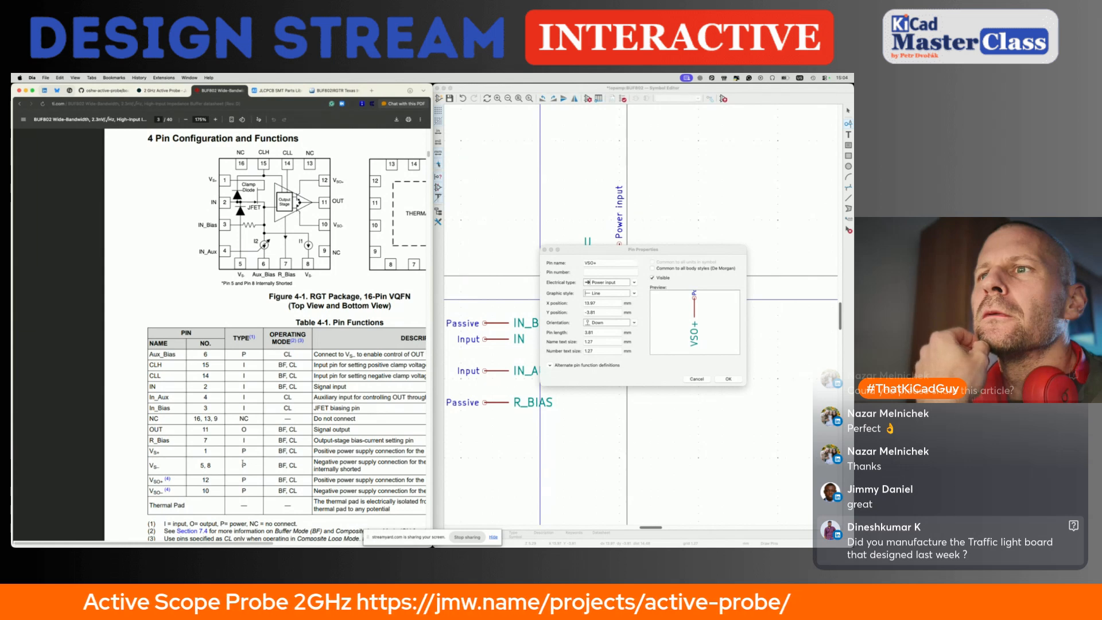
{"action": "scroll", "coordinate": [296, 493], "scroll_direction": "right", "scroll_amount": 5}
{"action": "double_click", "coordinate": [348, 480]}
{"action": "left_click_drag", "start_coordinate": [345, 480], "coordinate": [299, 479]}
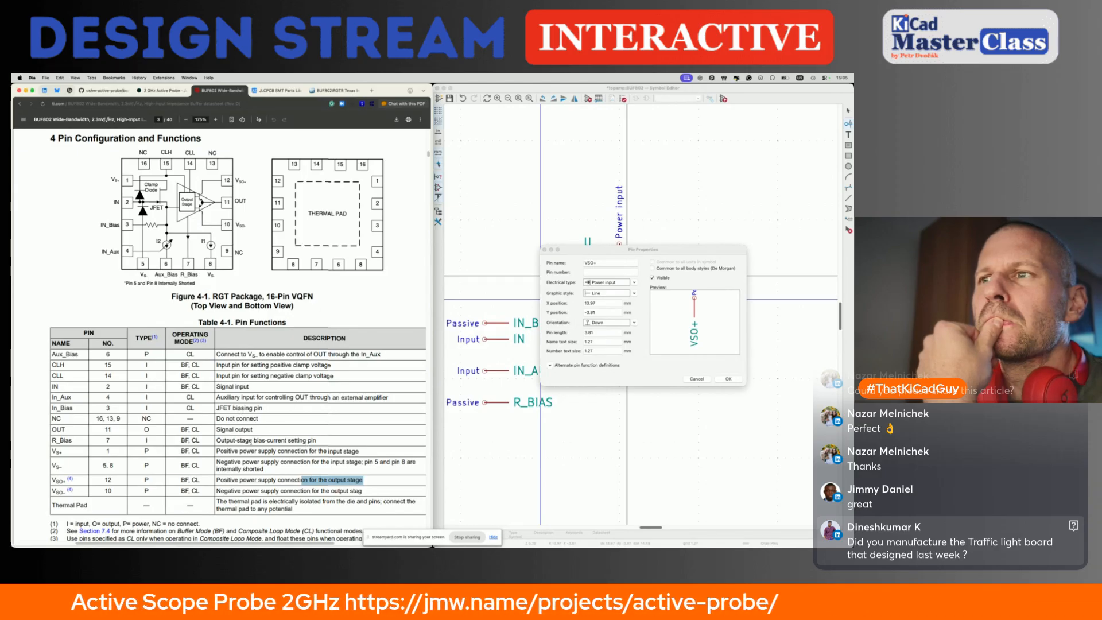
{"action": "left_click_drag", "start_coordinate": [259, 451], "coordinate": [360, 451]}
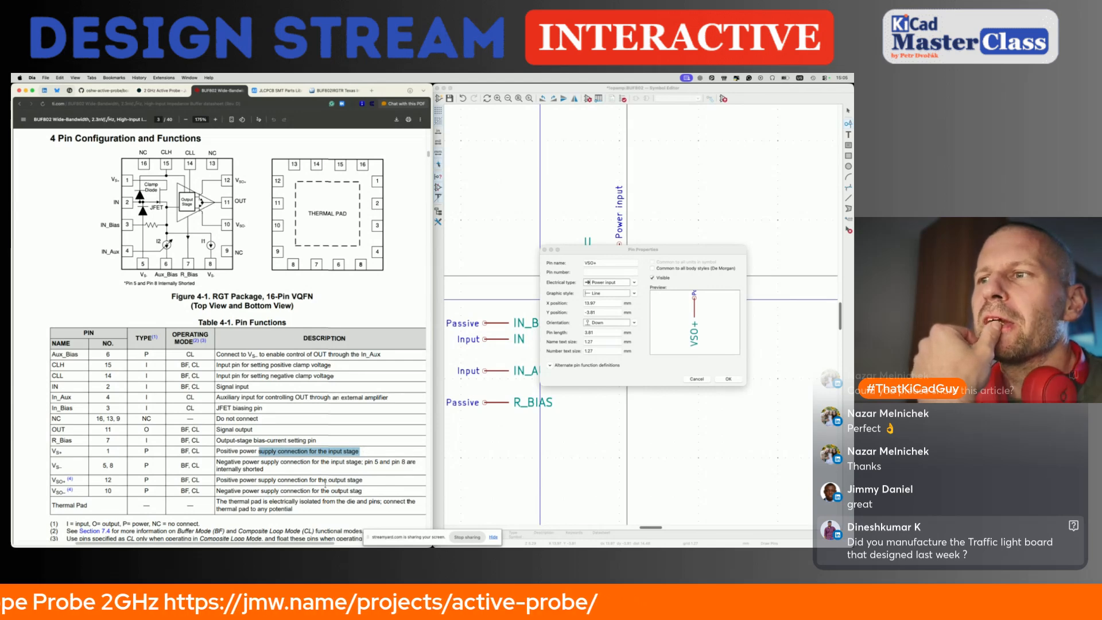
Step: Examine the supply and input voltage limits, recommended operating conditions and electrical characteristics in the BUF802 datasheet
{"action": "scroll", "coordinate": [348, 319], "scroll_direction": "up", "scroll_amount": 16}
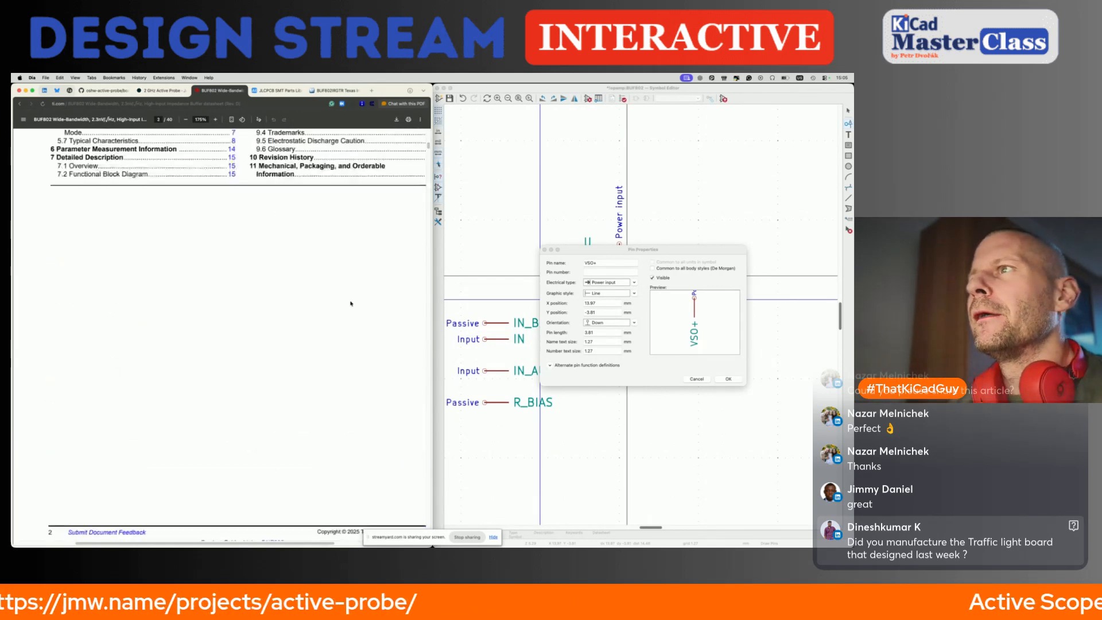
{"action": "scroll", "coordinate": [351, 303], "scroll_direction": "down", "scroll_amount": 4, "text": "ctrl"}
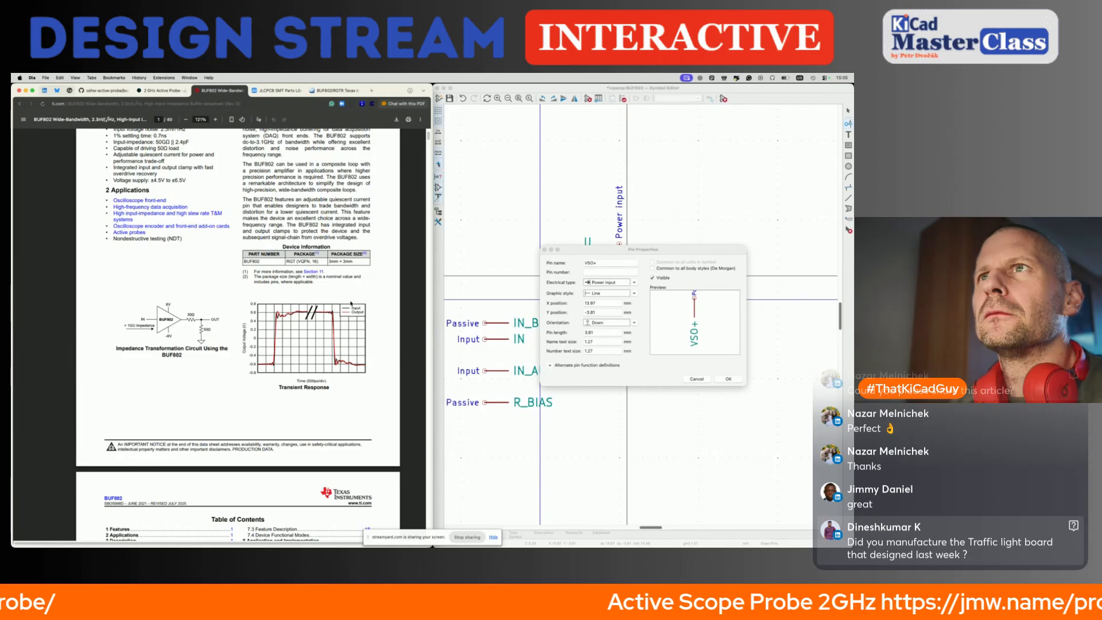
{"action": "scroll", "coordinate": [351, 304], "scroll_direction": "down", "scroll_amount": 5}
{"action": "scroll", "coordinate": [351, 303], "scroll_direction": "down", "scroll_amount": 12}
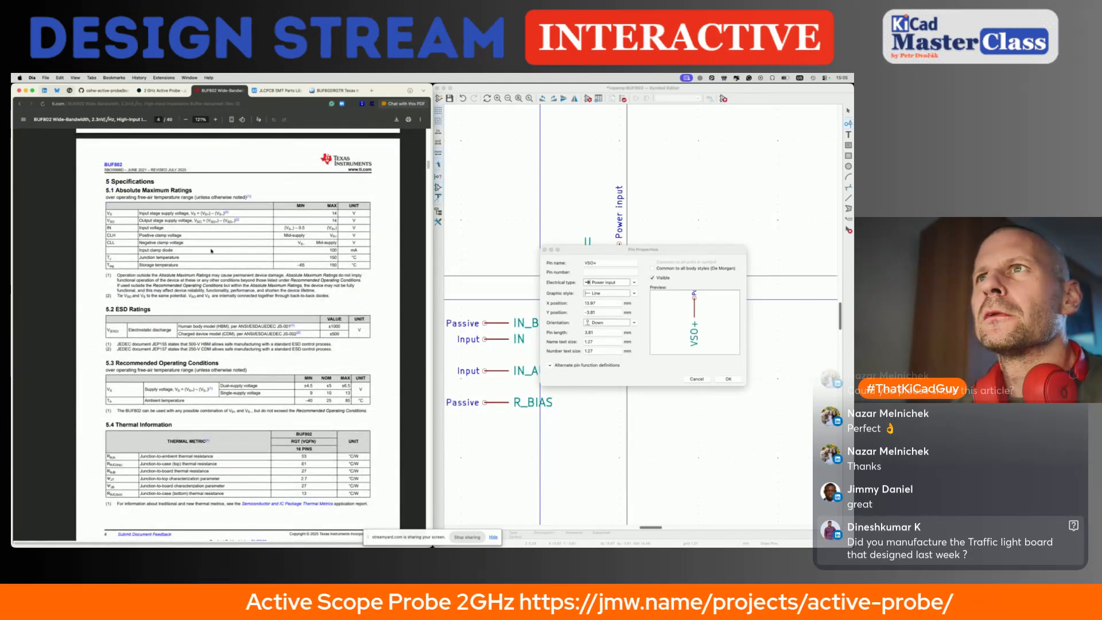
{"action": "scroll", "coordinate": [210, 247], "scroll_direction": "up", "scroll_amount": 4, "text": "ctrl"}
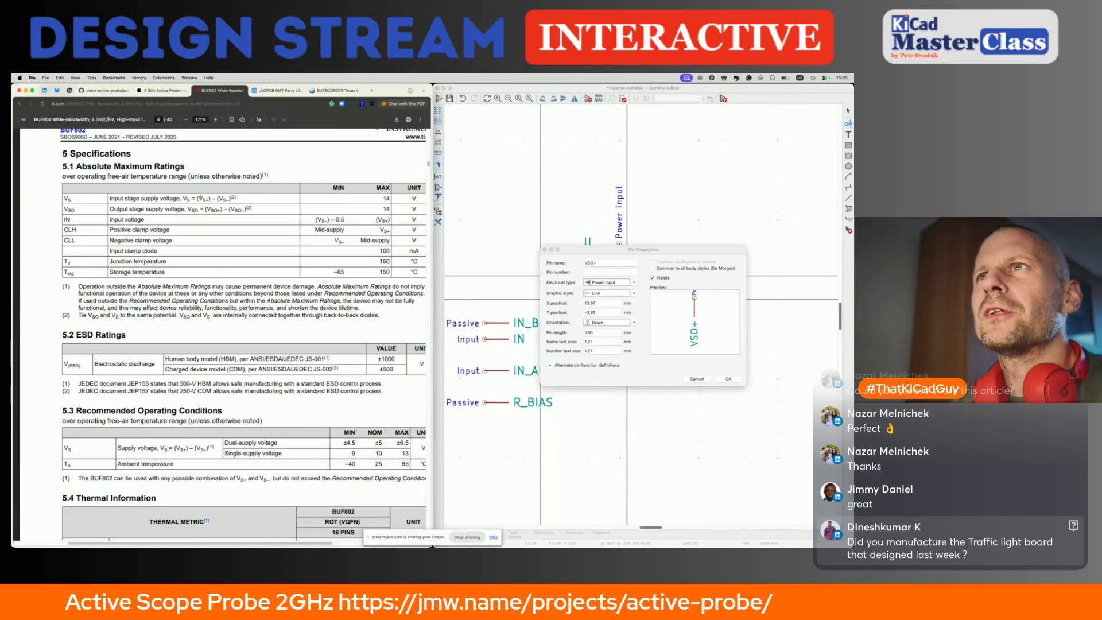
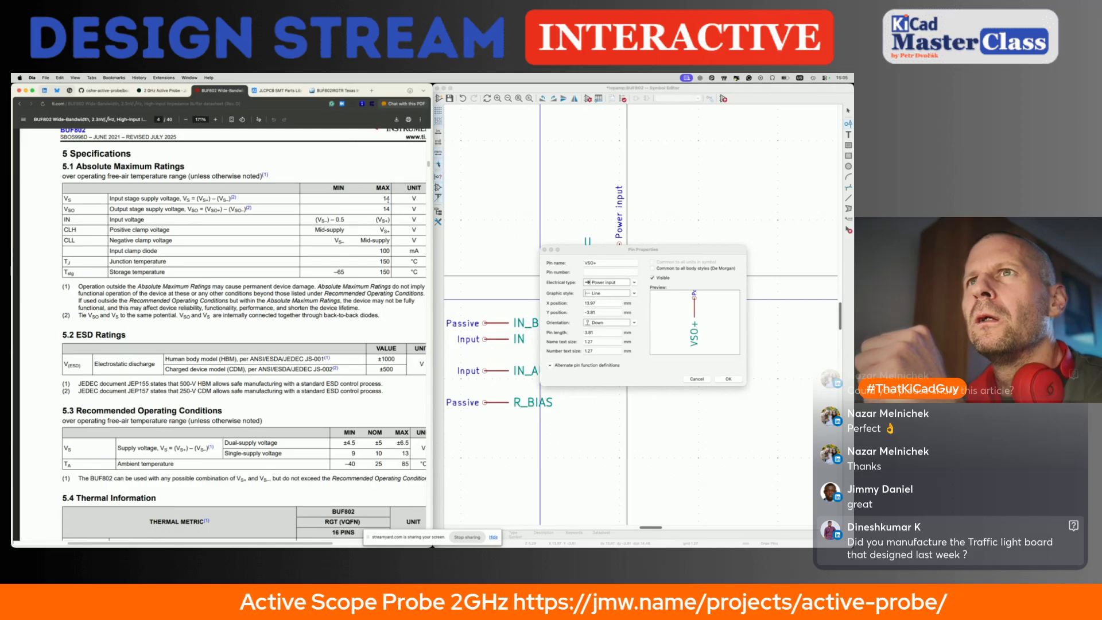
{"action": "scroll", "coordinate": [386, 198], "scroll_direction": "right", "scroll_amount": 2}
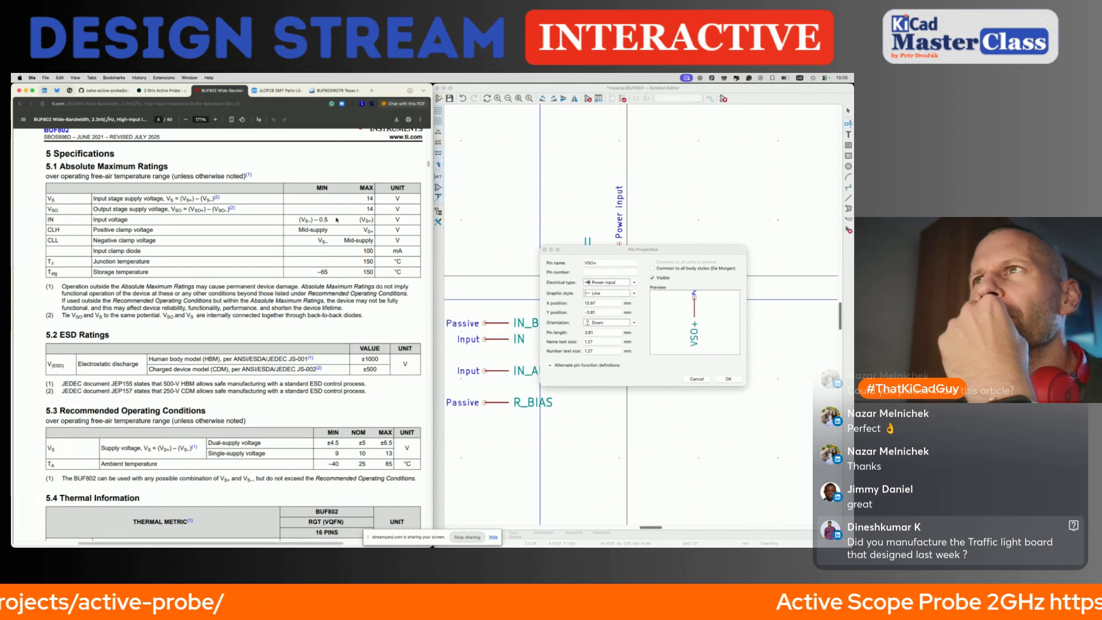
{"action": "left_click_drag", "start_coordinate": [328, 219], "coordinate": [307, 220]}
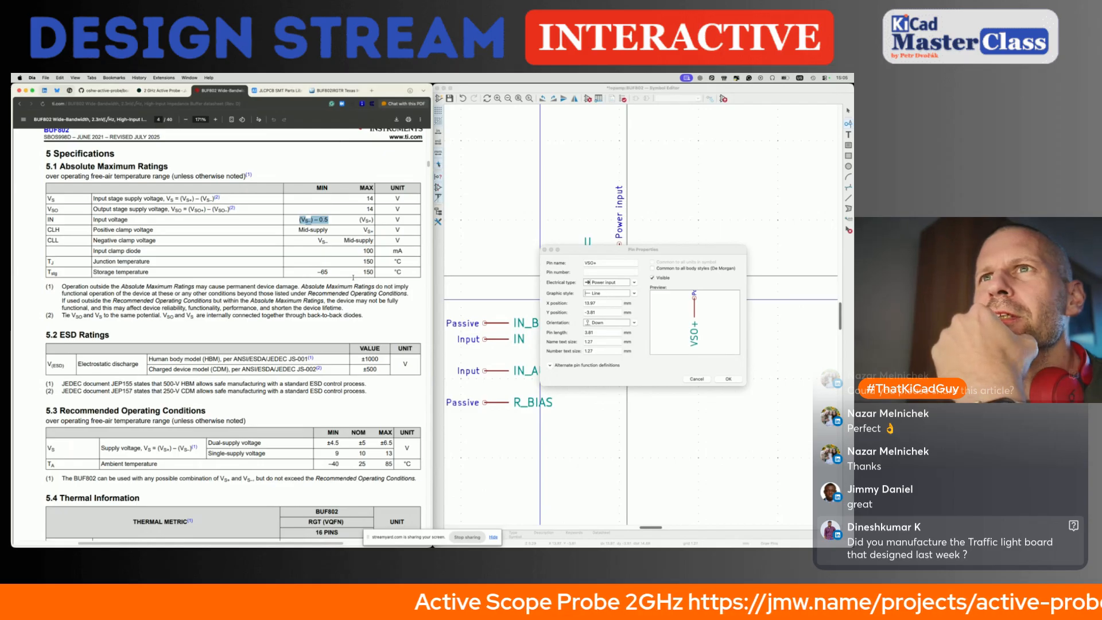
{"action": "scroll", "coordinate": [353, 277], "scroll_direction": "down", "scroll_amount": 1}
{"action": "scroll", "coordinate": [353, 278], "scroll_direction": "down", "scroll_amount": 4}
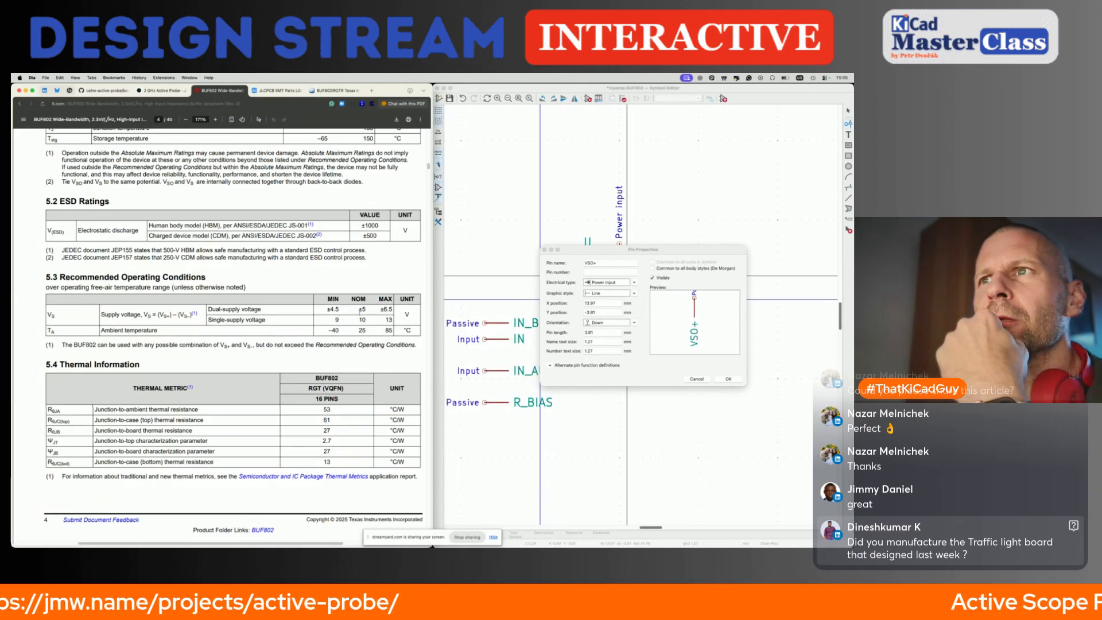
{"action": "scroll", "coordinate": [360, 312], "scroll_direction": "down", "scroll_amount": 10}
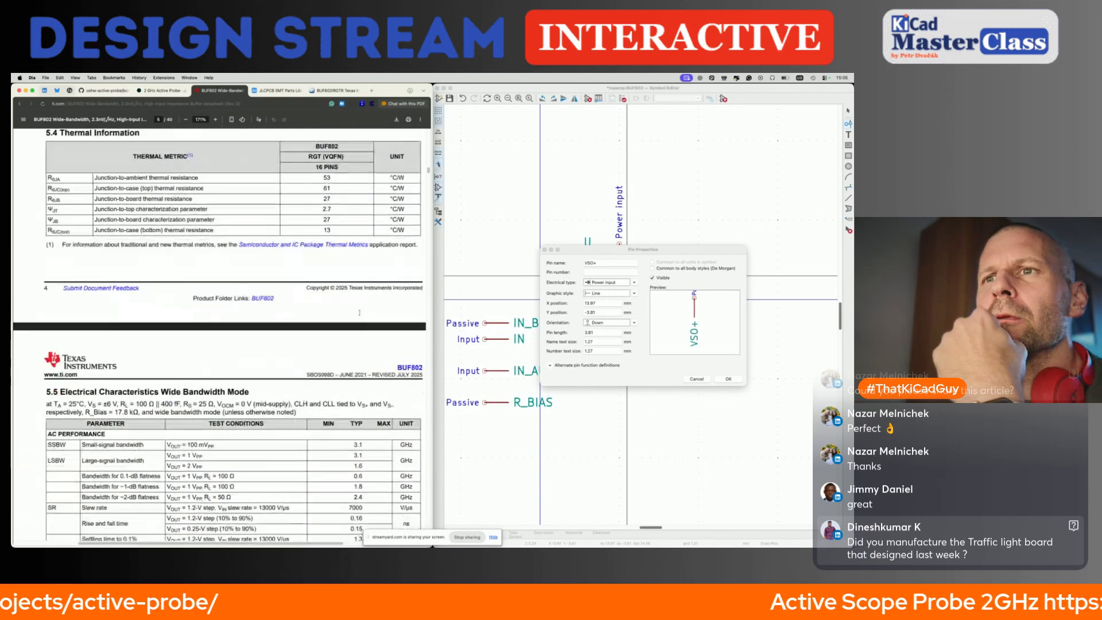
{"action": "scroll", "coordinate": [359, 313], "scroll_direction": "down", "scroll_amount": 5}
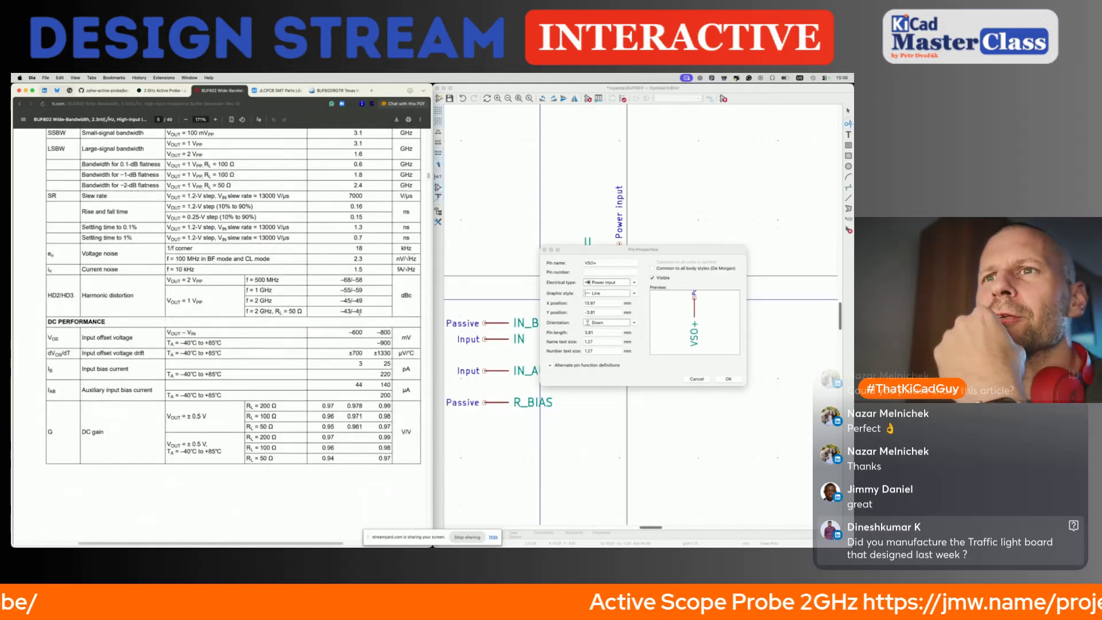
{"action": "scroll", "coordinate": [360, 312], "scroll_direction": "up", "scroll_amount": 20}
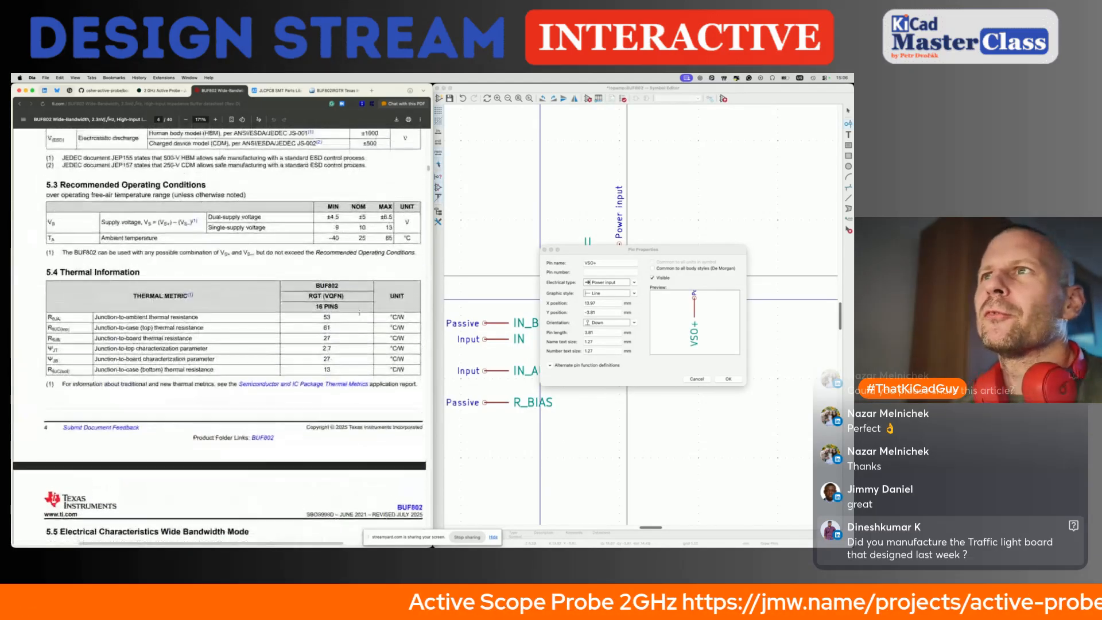
Step: Review the BUF802 datasheet's pin configuration drawing, pin functions table with footnotes, and first-page description
{"action": "scroll", "coordinate": [304, 350], "scroll_direction": "up", "scroll_amount": 20}
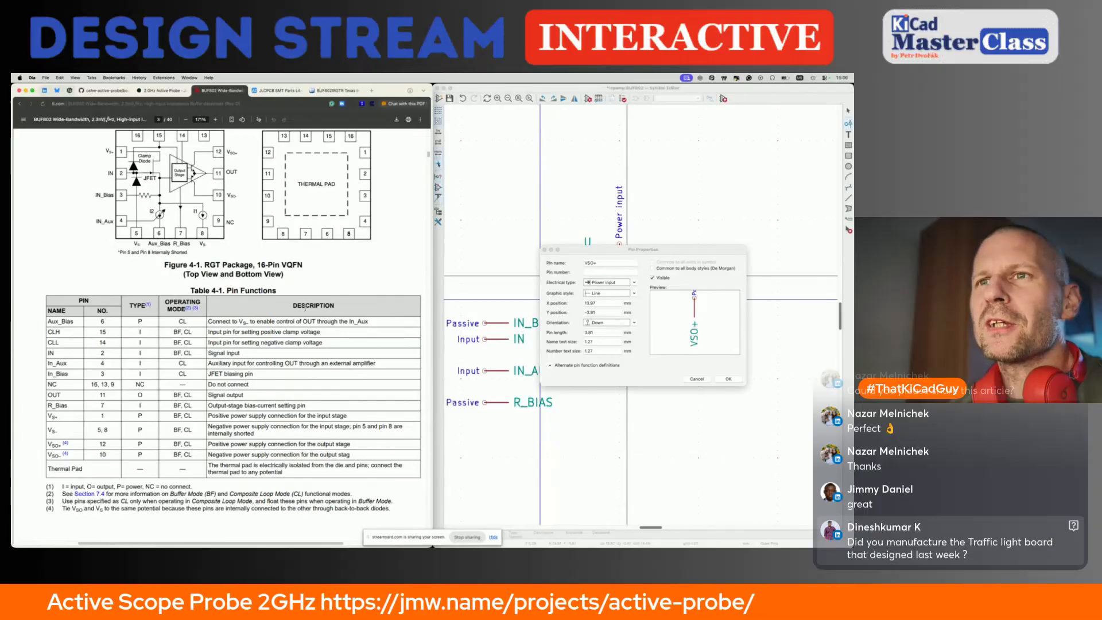
{"action": "scroll", "coordinate": [306, 309], "scroll_direction": "up", "scroll_amount": 5}
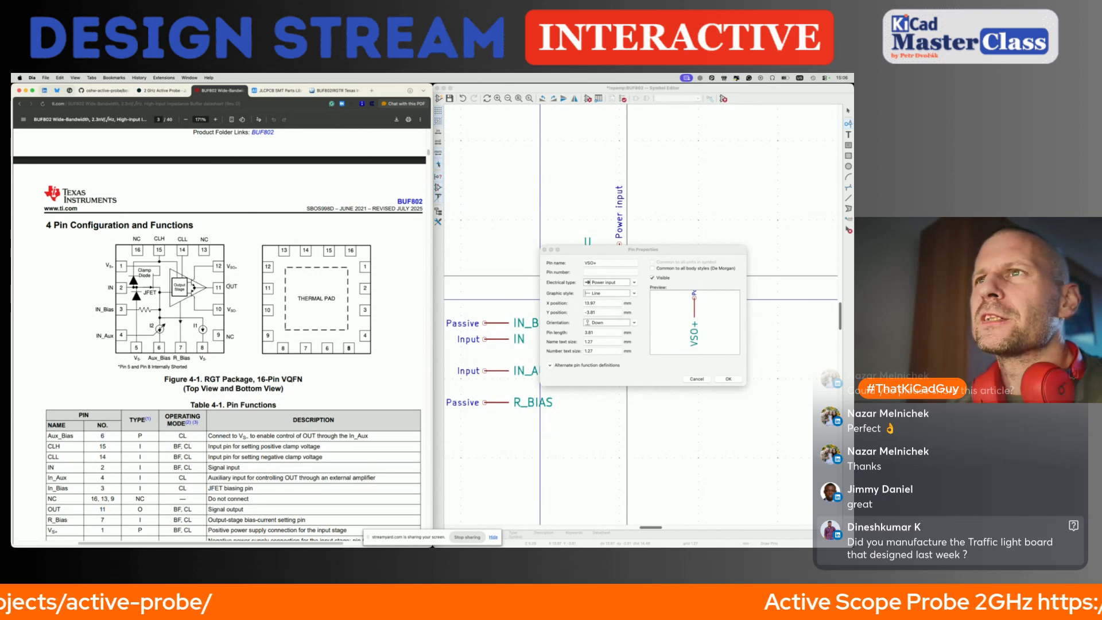
{"action": "scroll", "coordinate": [227, 286], "scroll_direction": "down", "scroll_amount": 4}
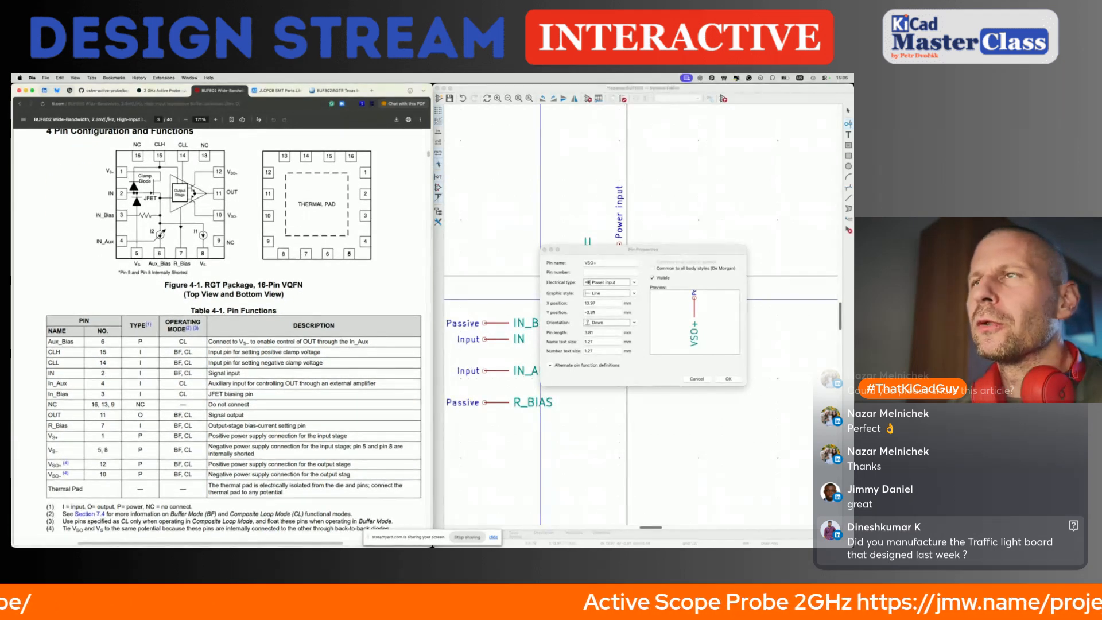
{"action": "scroll", "coordinate": [229, 285], "scroll_direction": "up", "scroll_amount": 2}
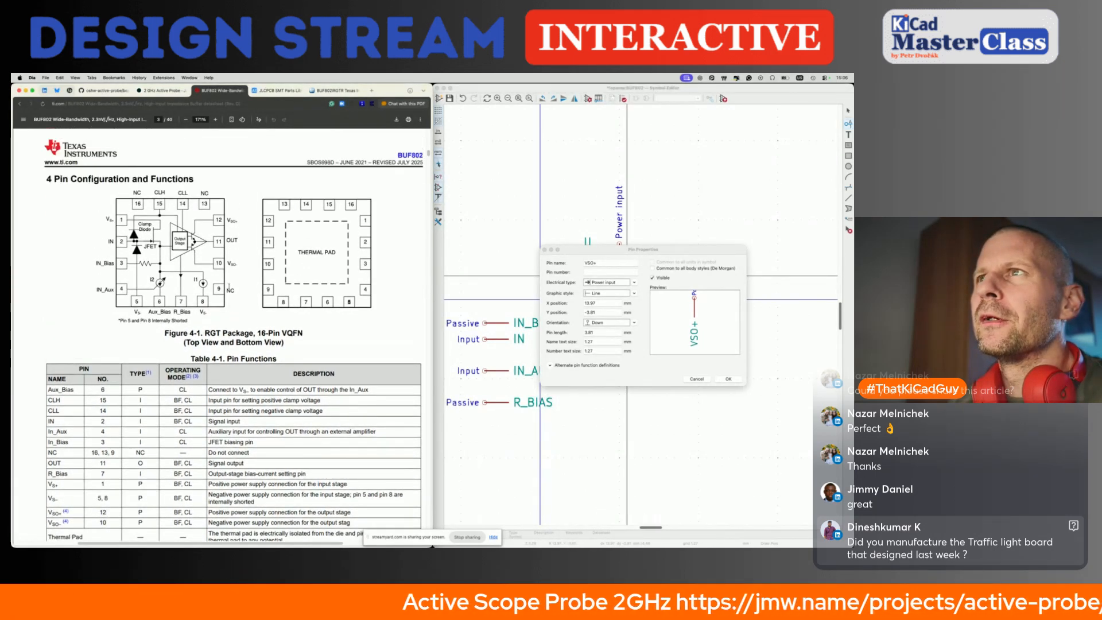
{"action": "scroll", "coordinate": [229, 285], "scroll_direction": "up", "scroll_amount": 3}
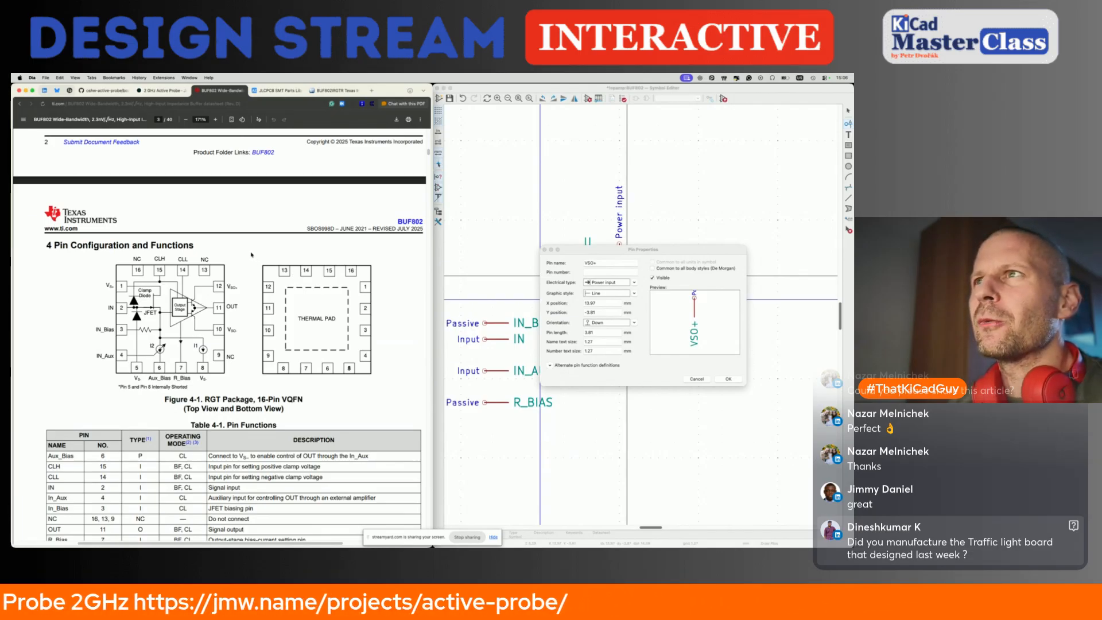
{"action": "scroll", "coordinate": [251, 254], "scroll_direction": "up", "scroll_amount": 20}
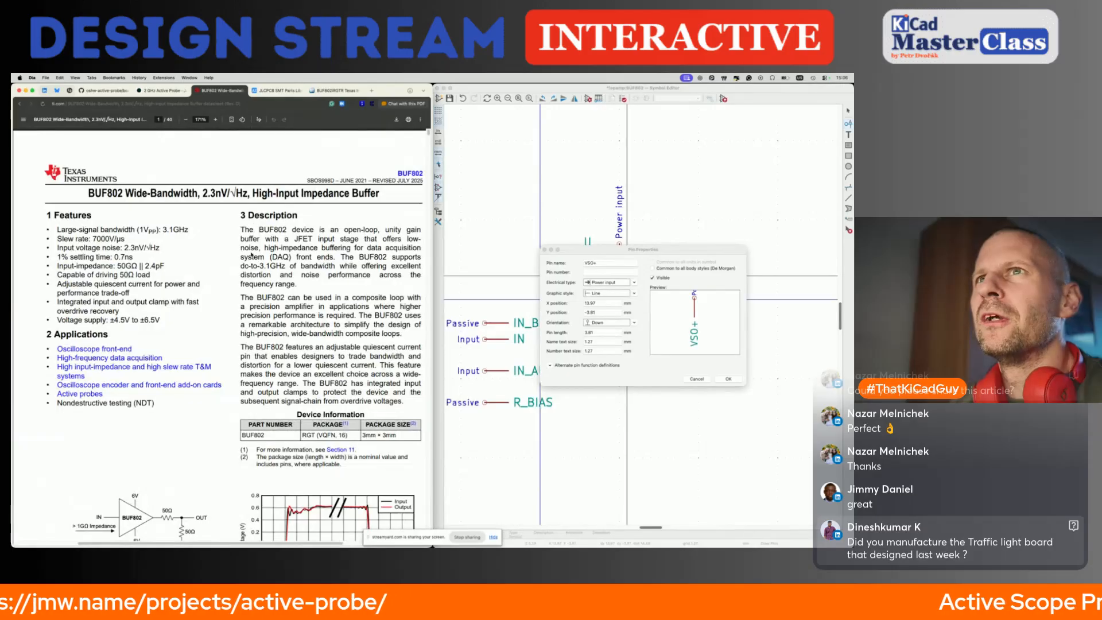
{"action": "scroll", "coordinate": [252, 255], "scroll_direction": "down", "scroll_amount": 10}
{"action": "scroll", "coordinate": [252, 255], "scroll_direction": "down", "scroll_amount": 10}
{"action": "scroll", "coordinate": [252, 254], "scroll_direction": "left", "scroll_amount": 1}
{"action": "scroll", "coordinate": [252, 254], "scroll_direction": "right", "scroll_amount": 1}
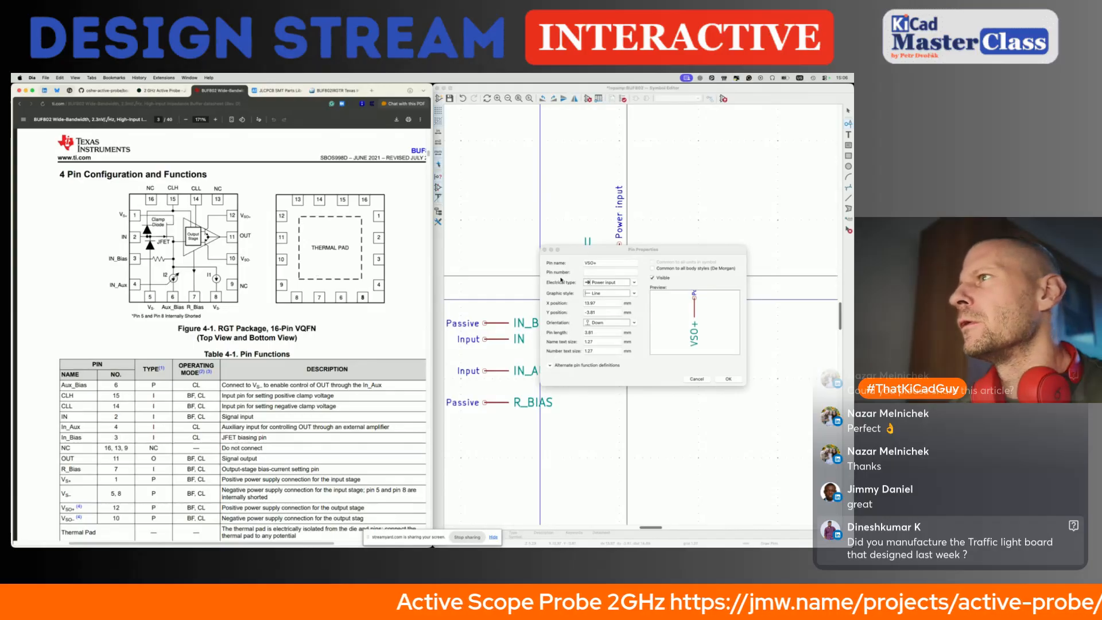
Step: Place the VSO+ pin immediately to the right of the VS+ pin, and bring the reference schematic in Preview back into view
{"action": "left_click", "coordinate": [729, 379]}
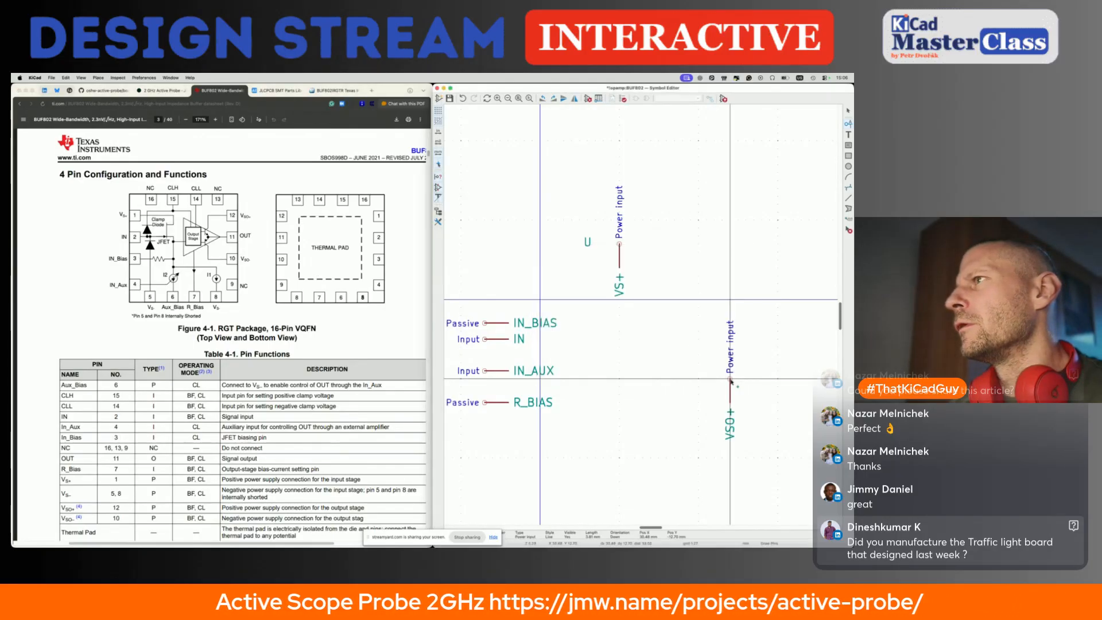
{"action": "left_click", "coordinate": [635, 246]}
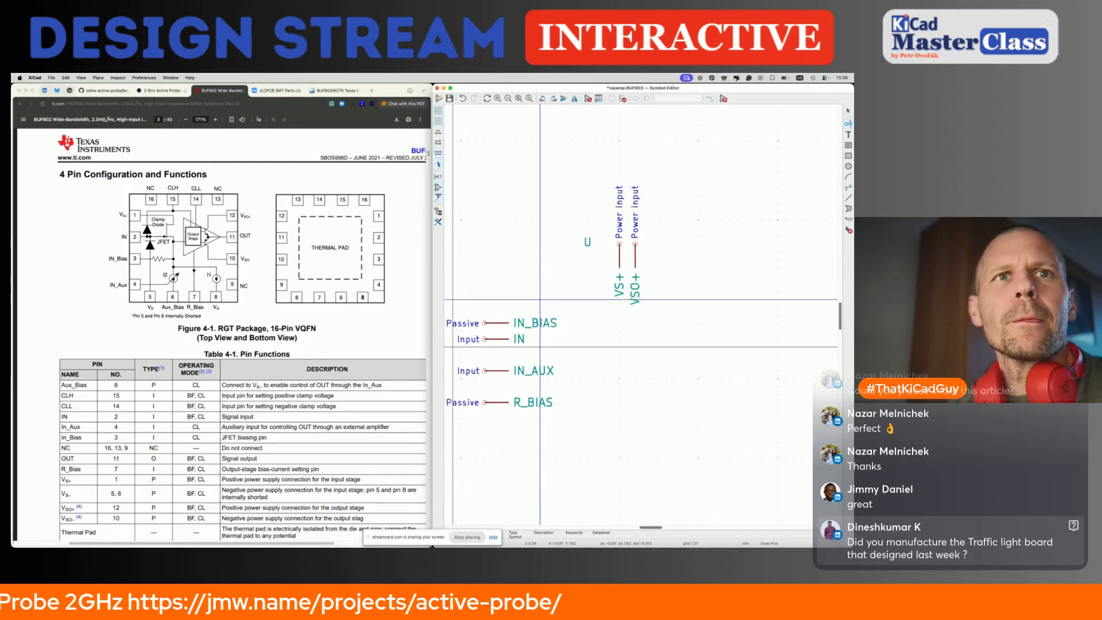
{"action": "key", "text": "super+Tab"}
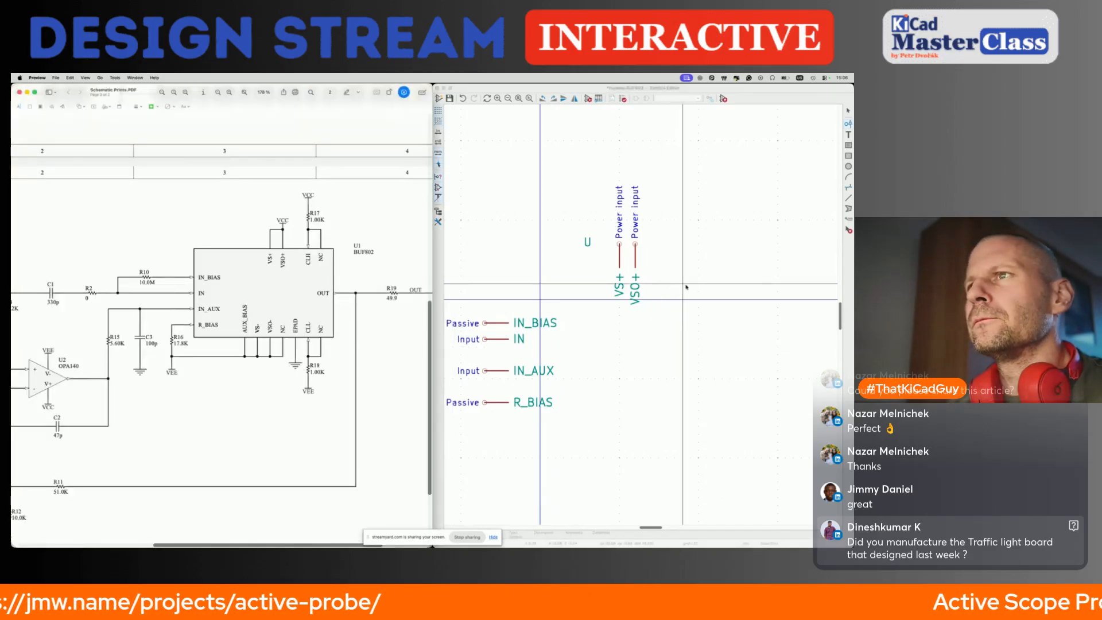
Step: Place an upward-oriented VS- power input pin below the VS+ pin, at the lower edge of the symbol
{"action": "scroll", "coordinate": [626, 380], "scroll_direction": "down", "scroll_amount": 2}
{"action": "left_click", "coordinate": [629, 384]}
{"action": "type", "text": "VS-"}
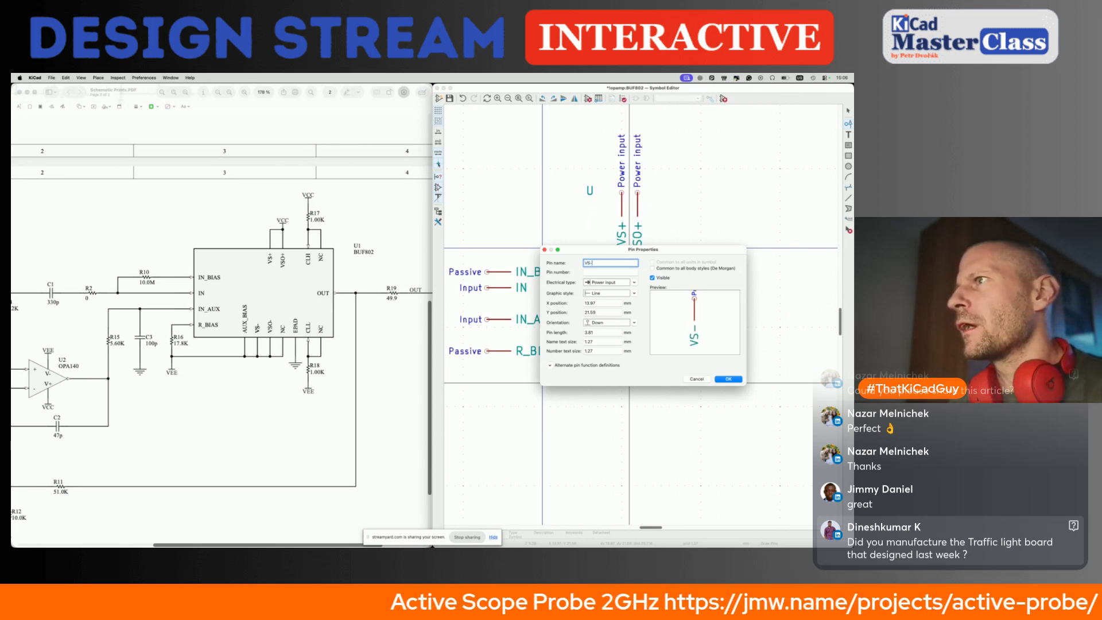
{"action": "left_click", "coordinate": [724, 379]}
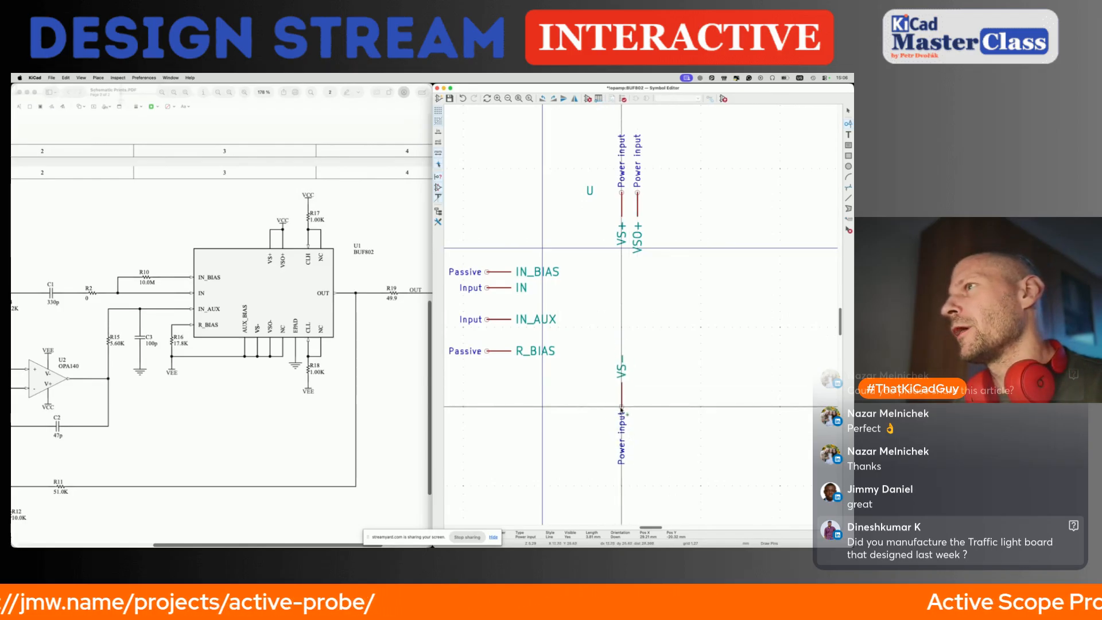
{"action": "left_click", "coordinate": [621, 412]}
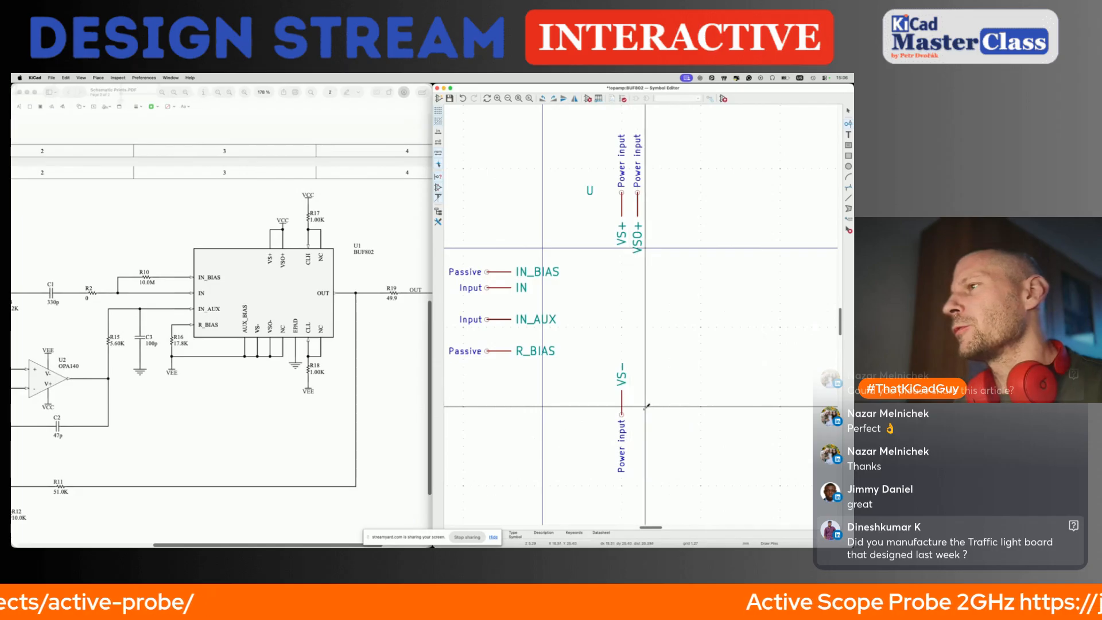
Step: Place a VSO- power input pin immediately to the right of the VS- pin
{"action": "left_click", "coordinate": [645, 411]}
{"action": "type", "text": "VSO+"}
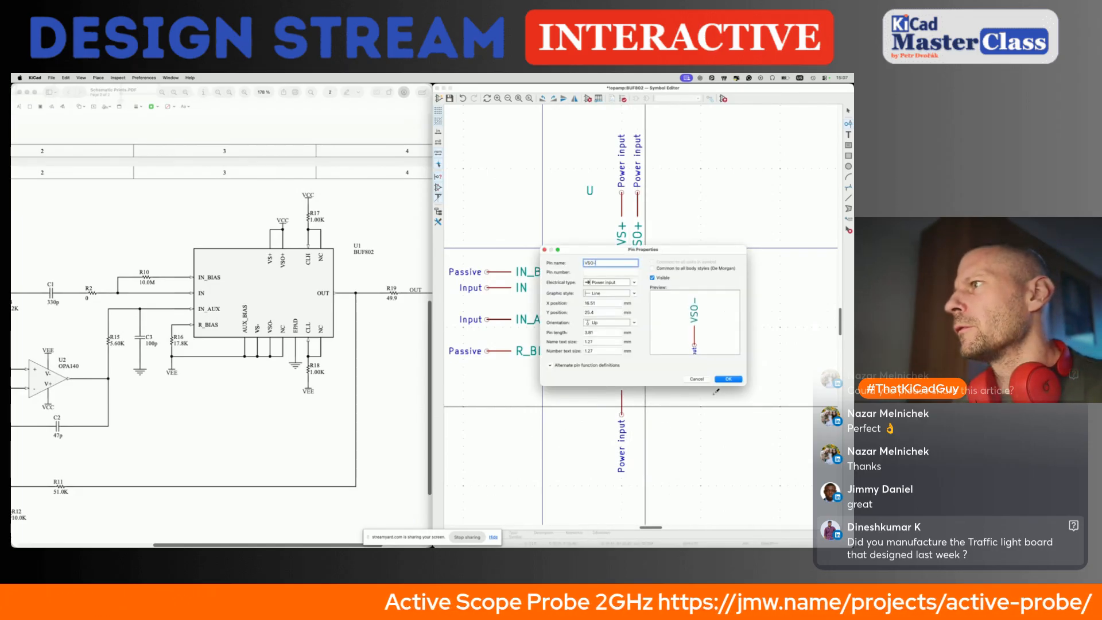
{"action": "left_click", "coordinate": [727, 379]}
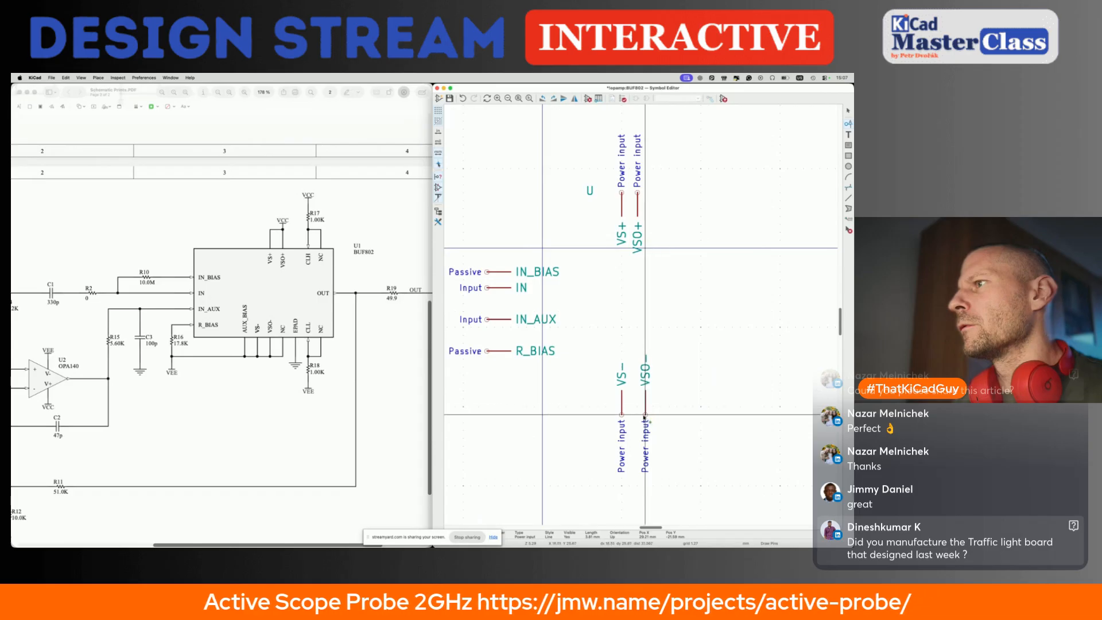
{"action": "left_click", "coordinate": [641, 418]}
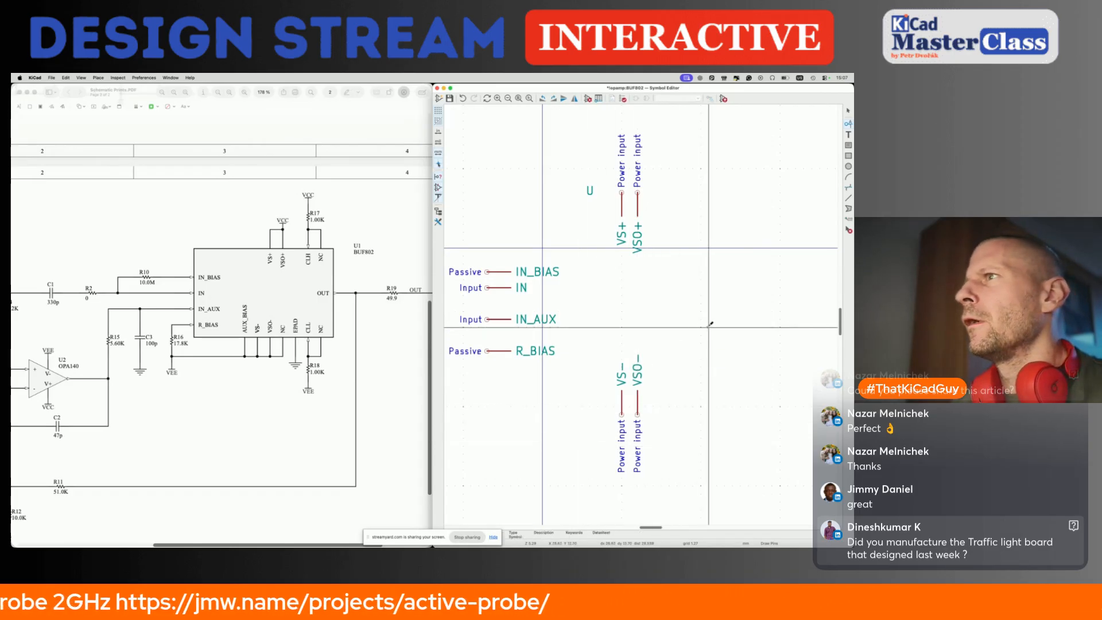
Step: Add the OUT pin with electrical type Output, facing left on the symbol's right side at the height of IN_AUX
{"action": "left_click", "coordinate": [731, 307]}
{"action": "type", "text": "OUT"}
{"action": "key", "text": "Tab"}
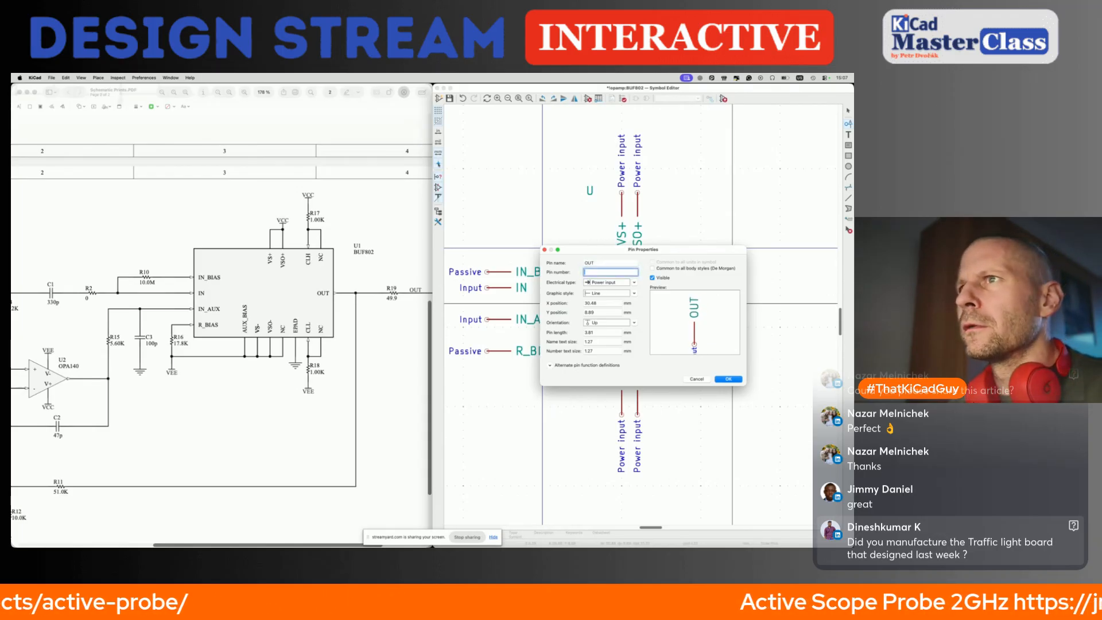
{"action": "left_click", "coordinate": [628, 283]}
{"action": "left_click", "coordinate": [608, 288]}
{"action": "left_click", "coordinate": [729, 379]}
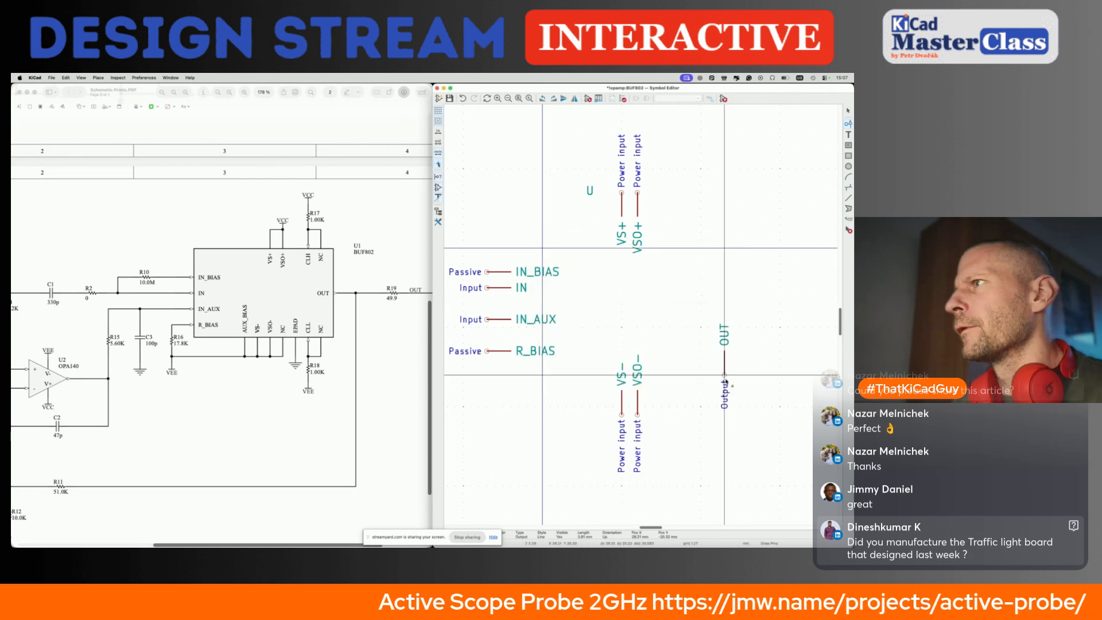
{"action": "key", "text": "r"}
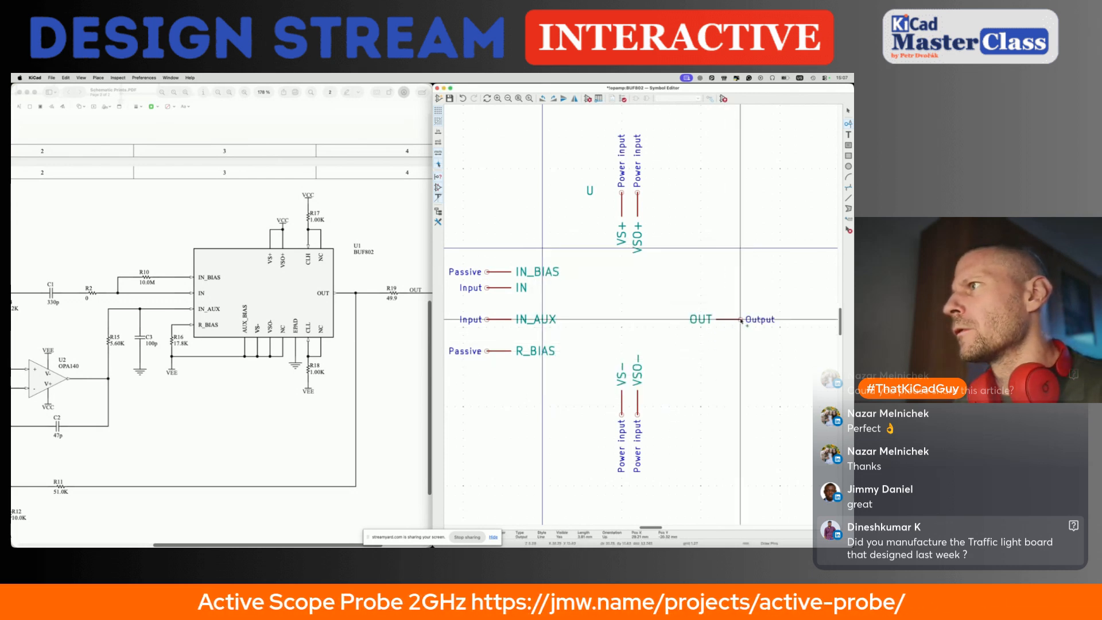
{"action": "scroll", "coordinate": [770, 322], "scroll_direction": "right", "scroll_amount": 2}
{"action": "left_click", "coordinate": [744, 322]}
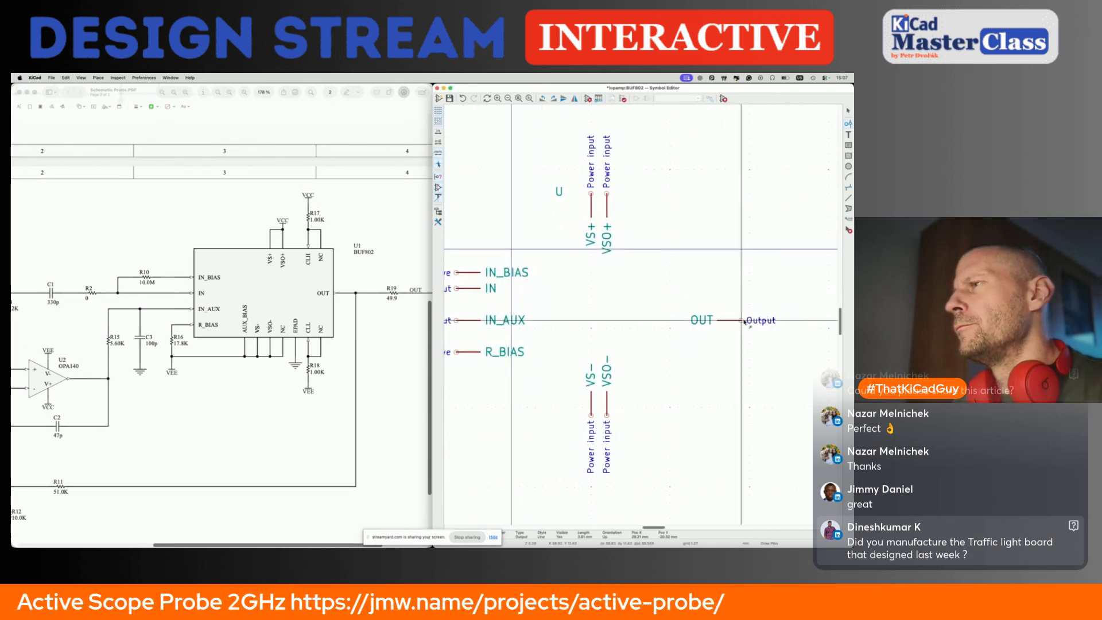
{"action": "left_click", "coordinate": [725, 321]}
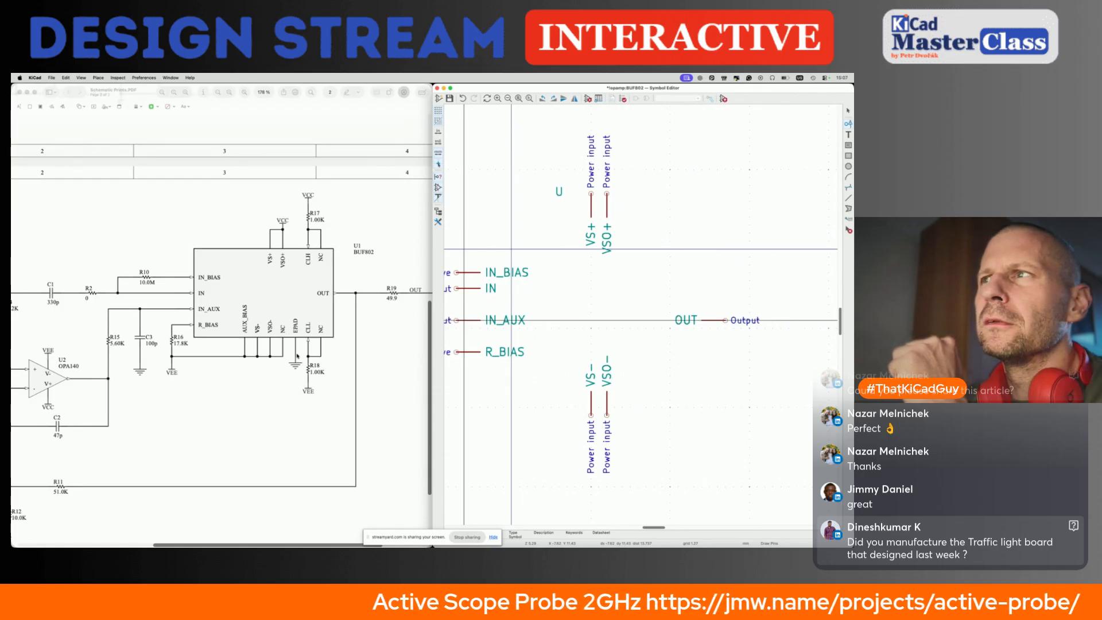
Step: Add the CLH pin with electrical type Input, pointing down in the upper row to the right of VSO+
{"action": "scroll", "coordinate": [556, 318], "scroll_direction": "down", "scroll_amount": 2}
{"action": "scroll", "coordinate": [556, 319], "scroll_direction": "left", "scroll_amount": 2}
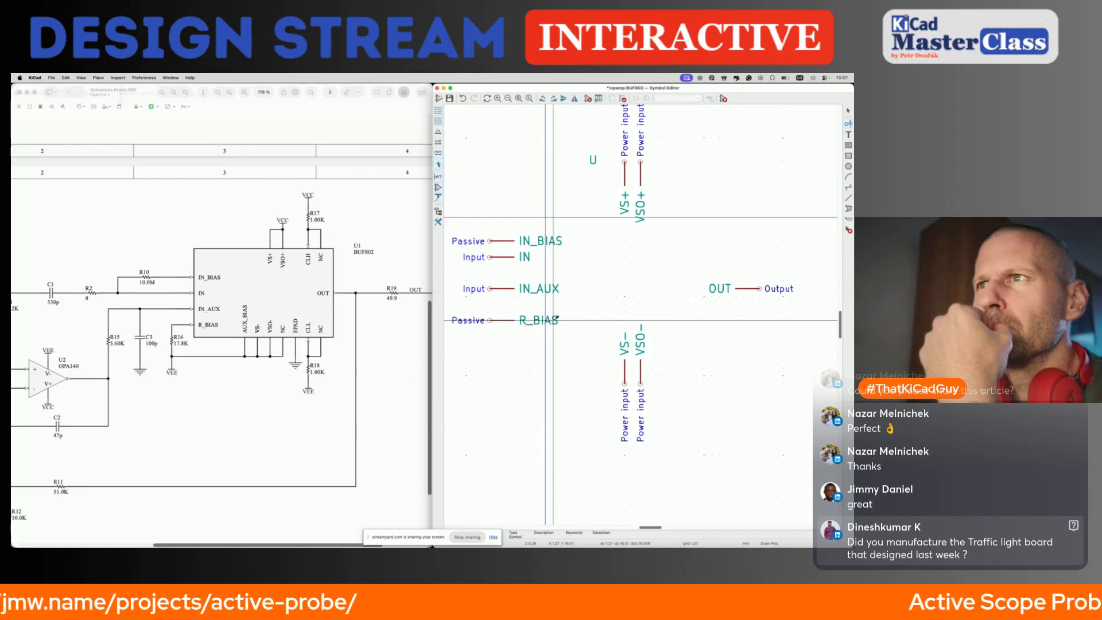
{"action": "scroll", "coordinate": [653, 334], "scroll_direction": "up", "scroll_amount": 2}
{"action": "scroll", "coordinate": [654, 334], "scroll_direction": "right", "scroll_amount": 1}
{"action": "left_click", "coordinate": [653, 228]}
{"action": "type", "text": "CLH"}
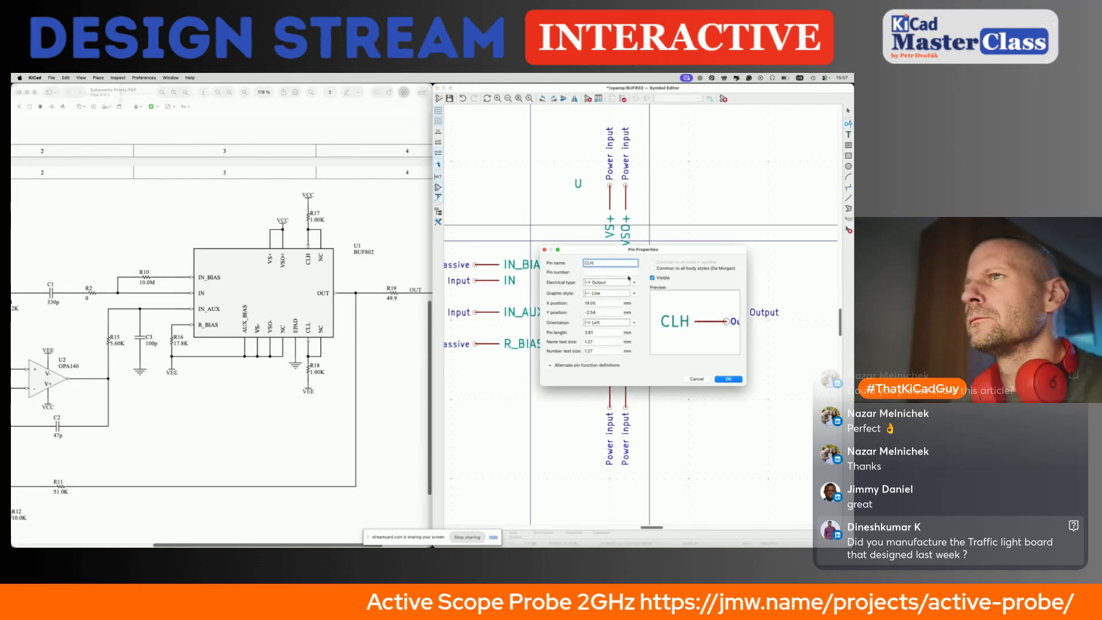
{"action": "left_click", "coordinate": [623, 283]}
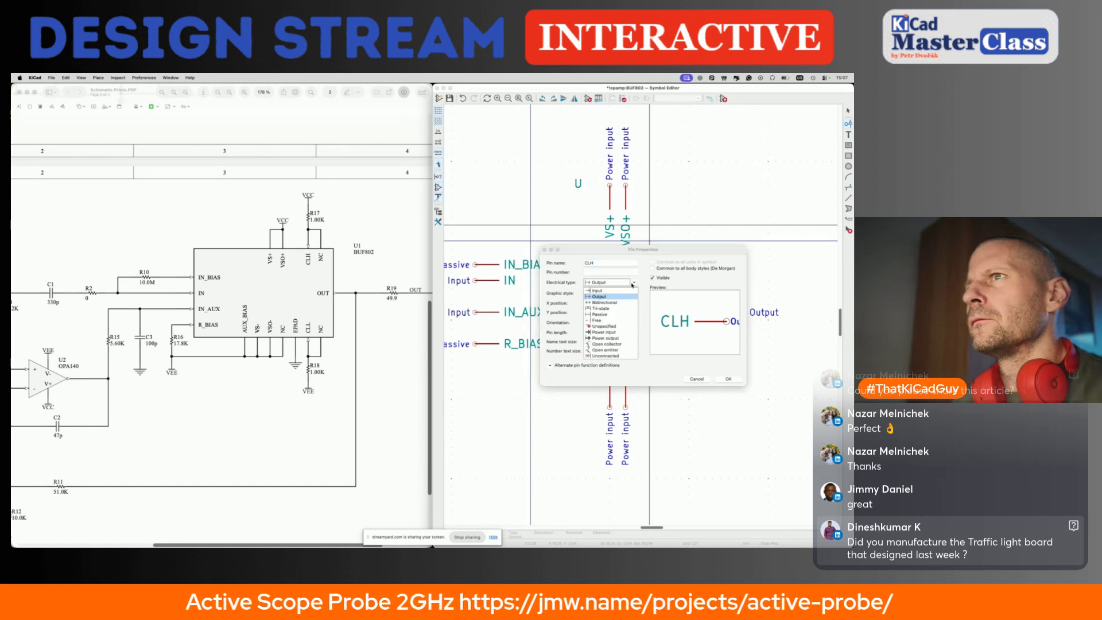
{"action": "left_click", "coordinate": [600, 291]}
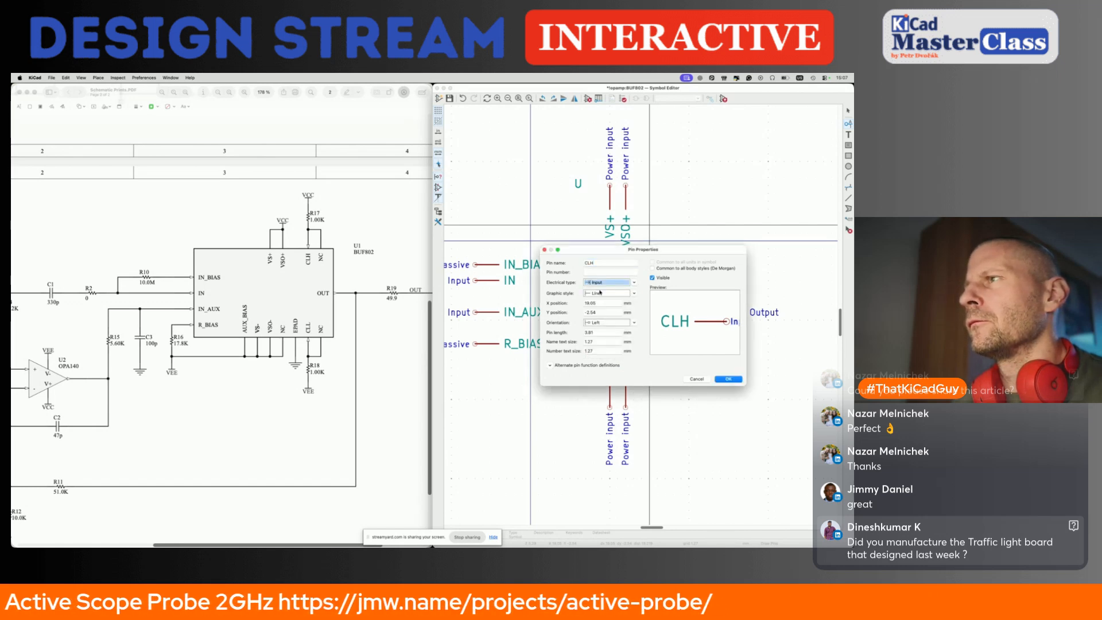
{"action": "left_click", "coordinate": [728, 378]}
{"action": "key", "text": "r"}
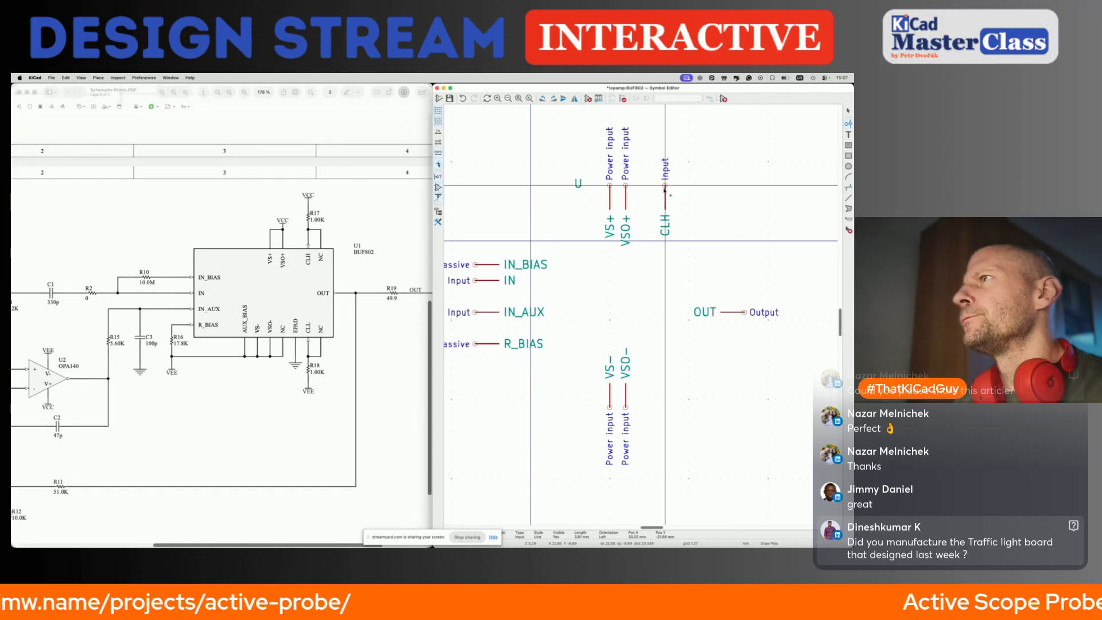
{"action": "left_click", "coordinate": [665, 188]}
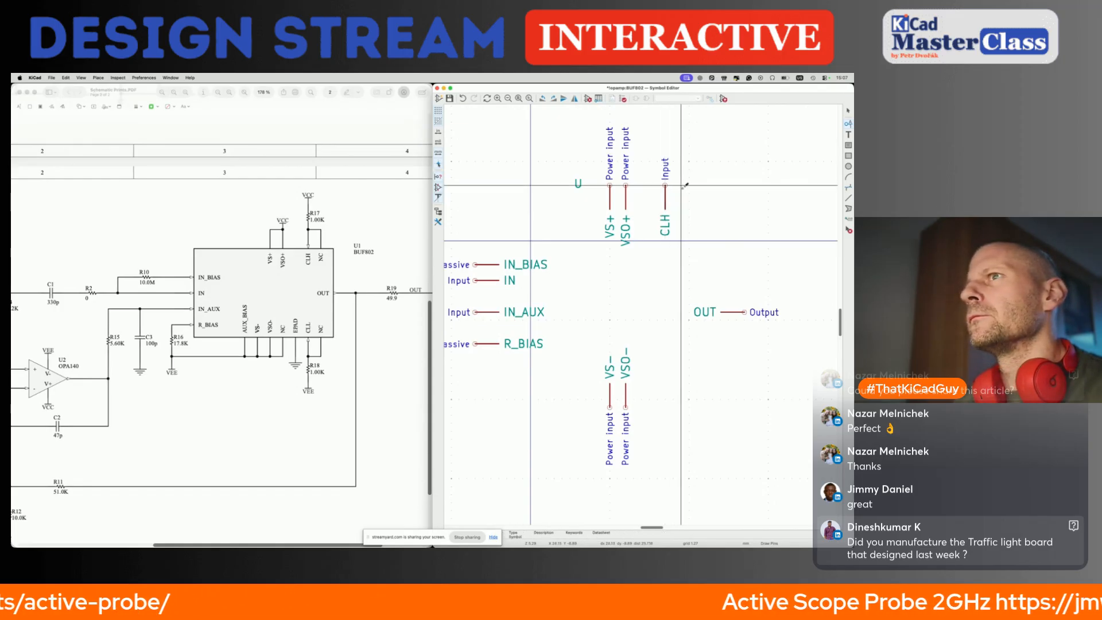
Step: Add a hidden NC pin with electrical type Unconnected immediately to the right of CLH
{"action": "left_click", "coordinate": [683, 190]}
{"action": "type", "text": "NC"}
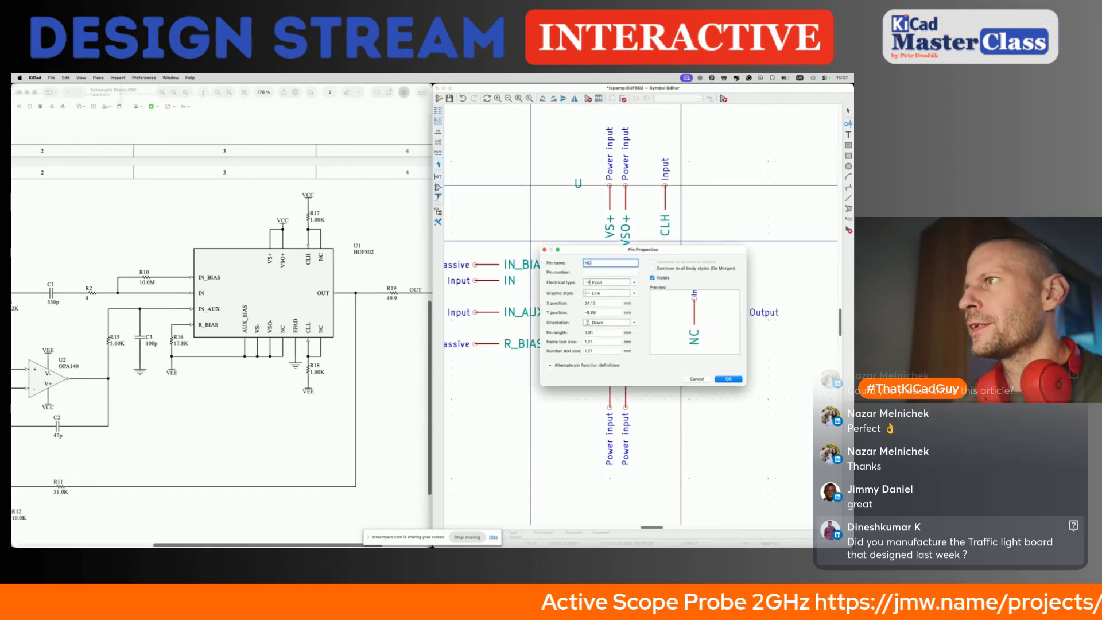
{"action": "left_click", "coordinate": [630, 282]}
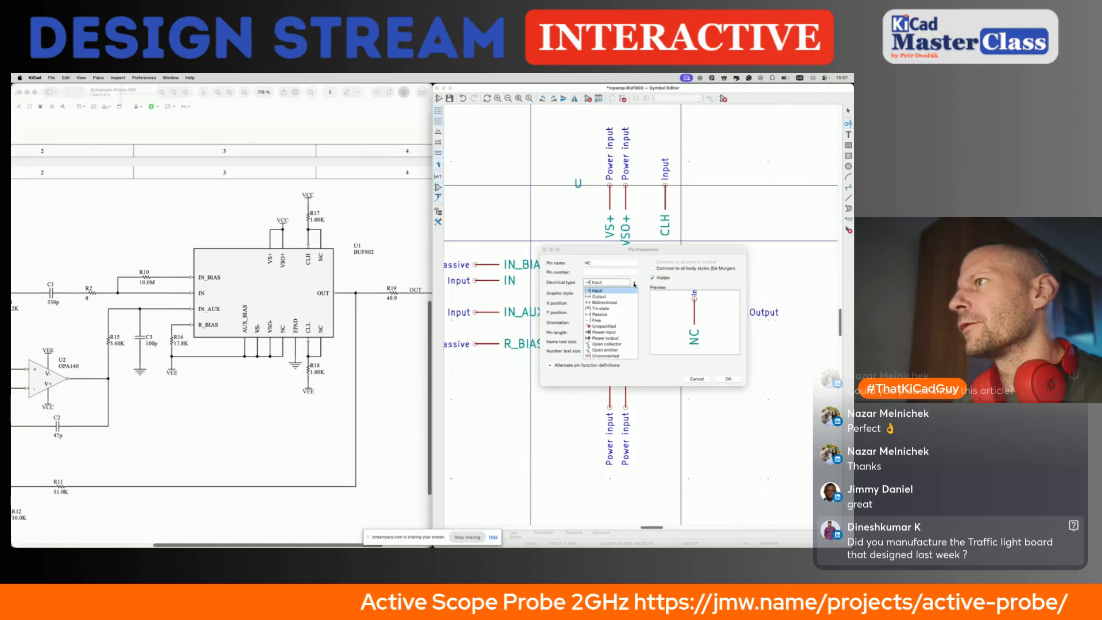
{"action": "left_click", "coordinate": [602, 355]}
{"action": "left_click", "coordinate": [652, 279]}
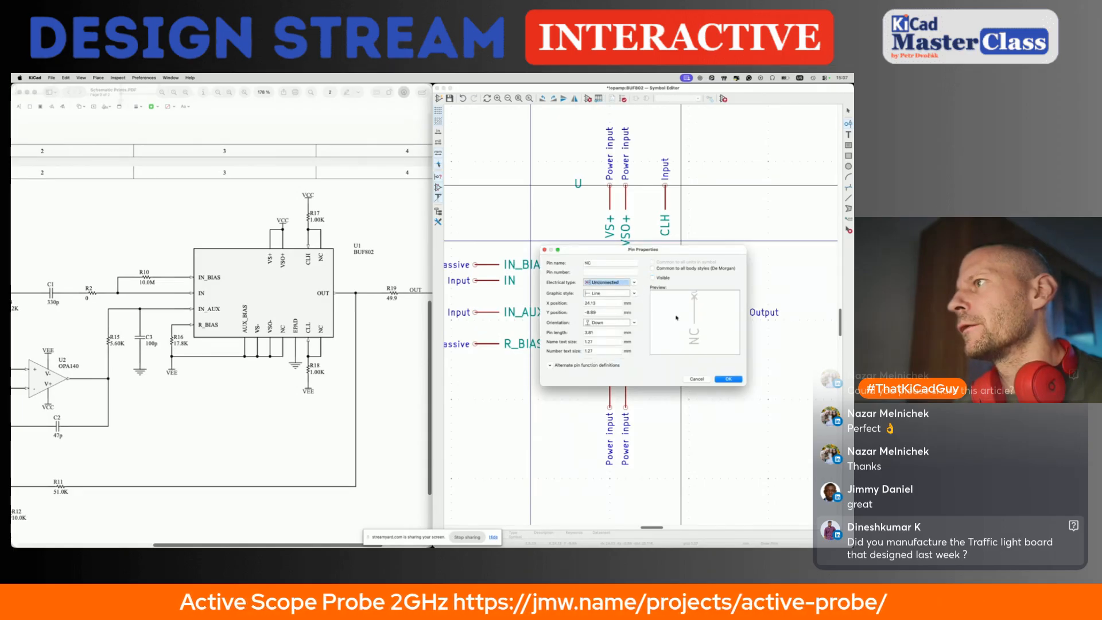
{"action": "left_click", "coordinate": [724, 376]}
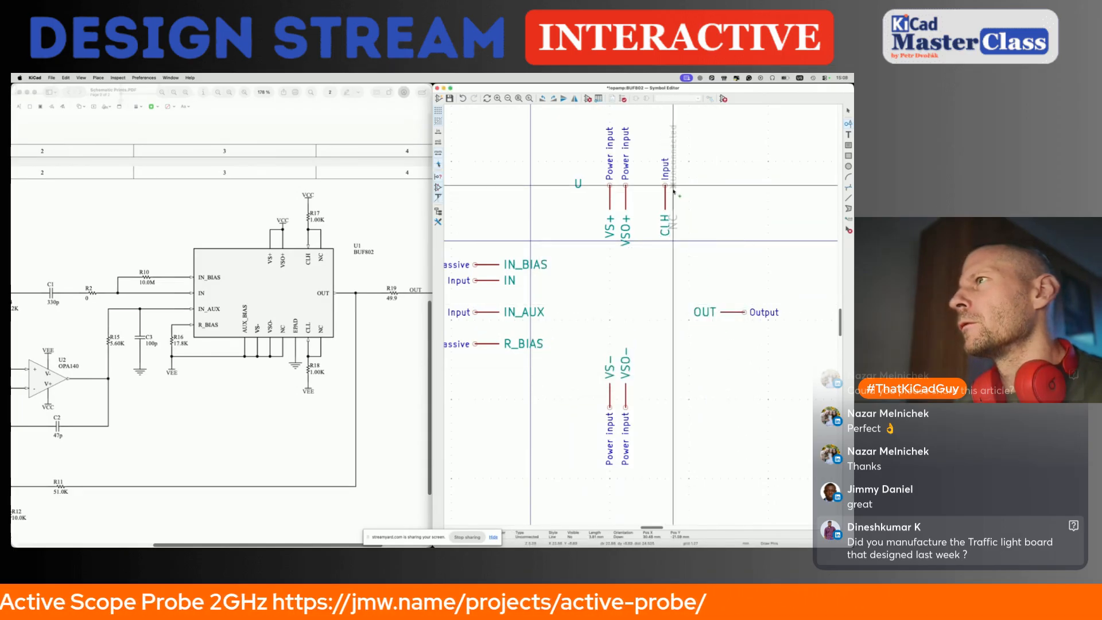
{"action": "left_click", "coordinate": [682, 190]}
Step: Add a visible CLL pin with electrical type Input, pointing up in the lower row directly below CLH
{"action": "left_click", "coordinate": [664, 361]}
{"action": "type", "text": "CLL"}
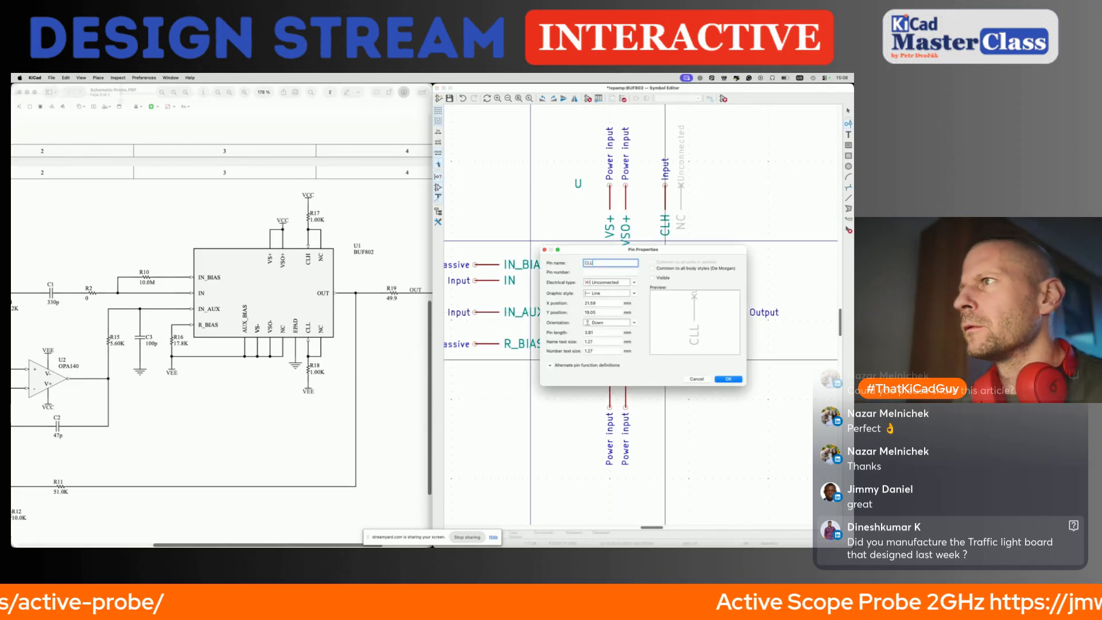
{"action": "left_click", "coordinate": [634, 283]}
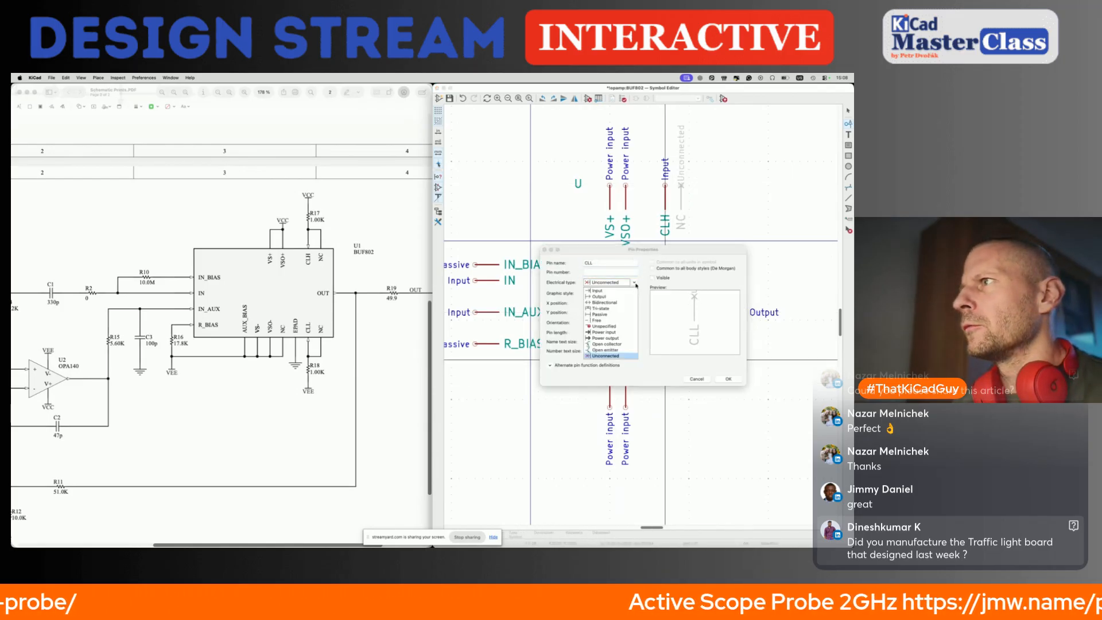
{"action": "left_click", "coordinate": [600, 290]}
{"action": "left_click", "coordinate": [654, 279]}
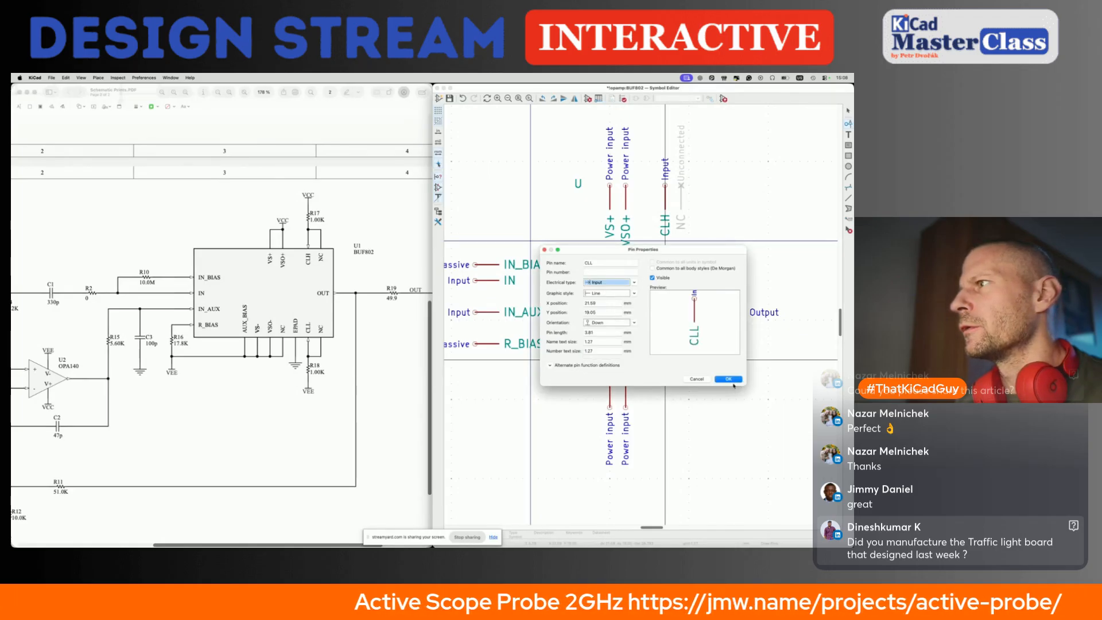
{"action": "left_click", "coordinate": [728, 379]}
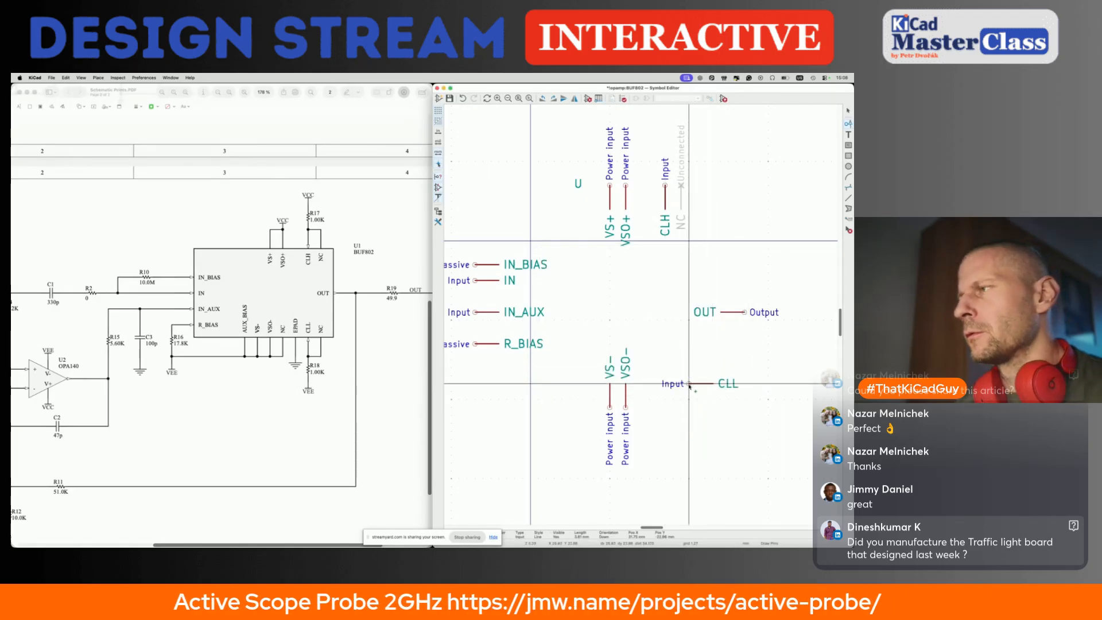
{"action": "left_click", "coordinate": [668, 409]}
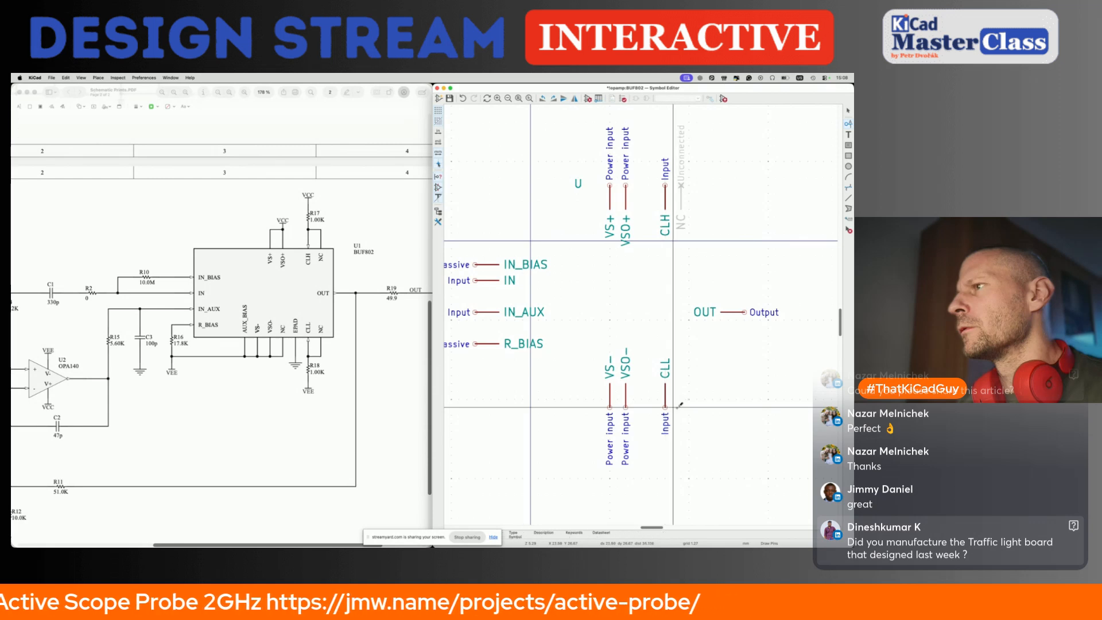
Step: Add a hidden NC pin with electrical type Unconnected immediately to the right of CLL
{"action": "left_click", "coordinate": [681, 408]}
{"action": "type", "text": "NC"}
{"action": "key", "text": "Tab"}
{"action": "left_click", "coordinate": [653, 279]}
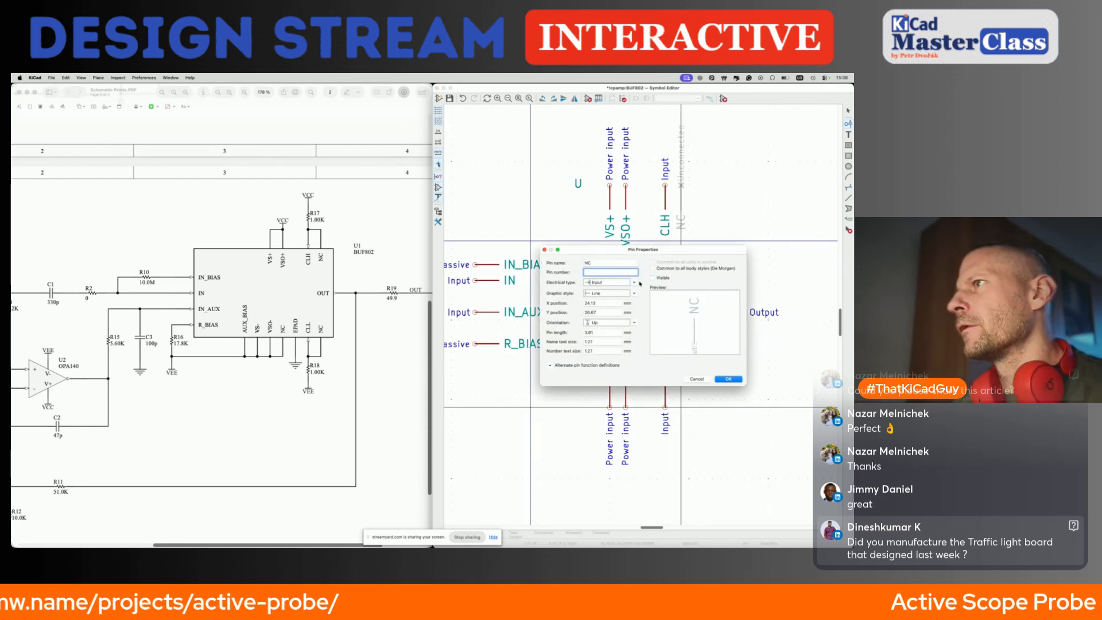
{"action": "left_click", "coordinate": [633, 282]}
{"action": "left_click", "coordinate": [618, 357]}
{"action": "left_click", "coordinate": [721, 378]}
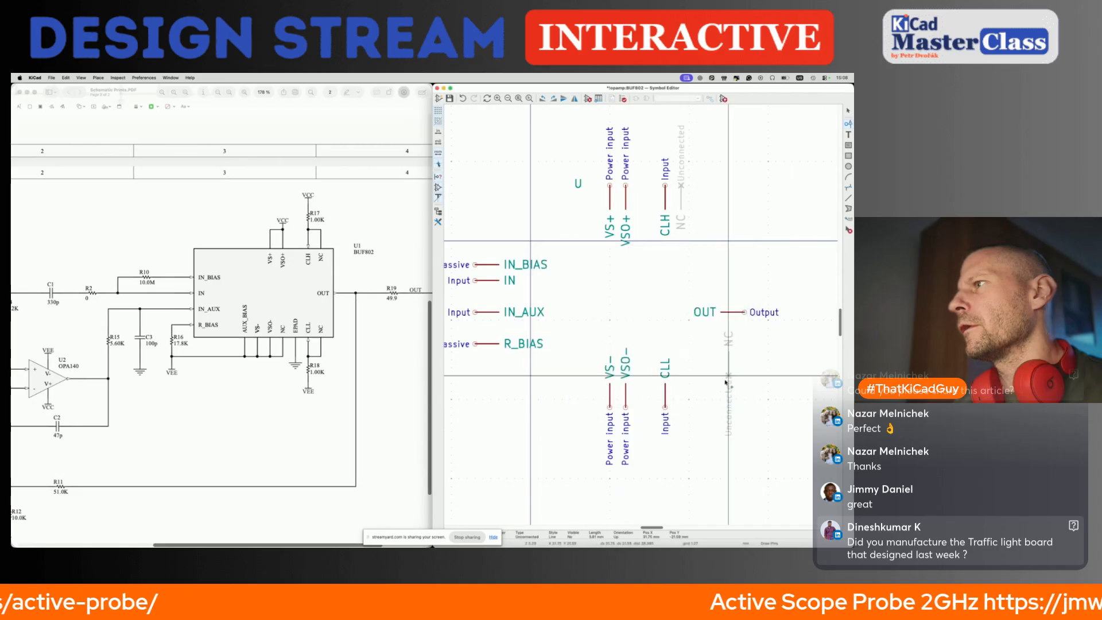
{"action": "left_click", "coordinate": [682, 407]}
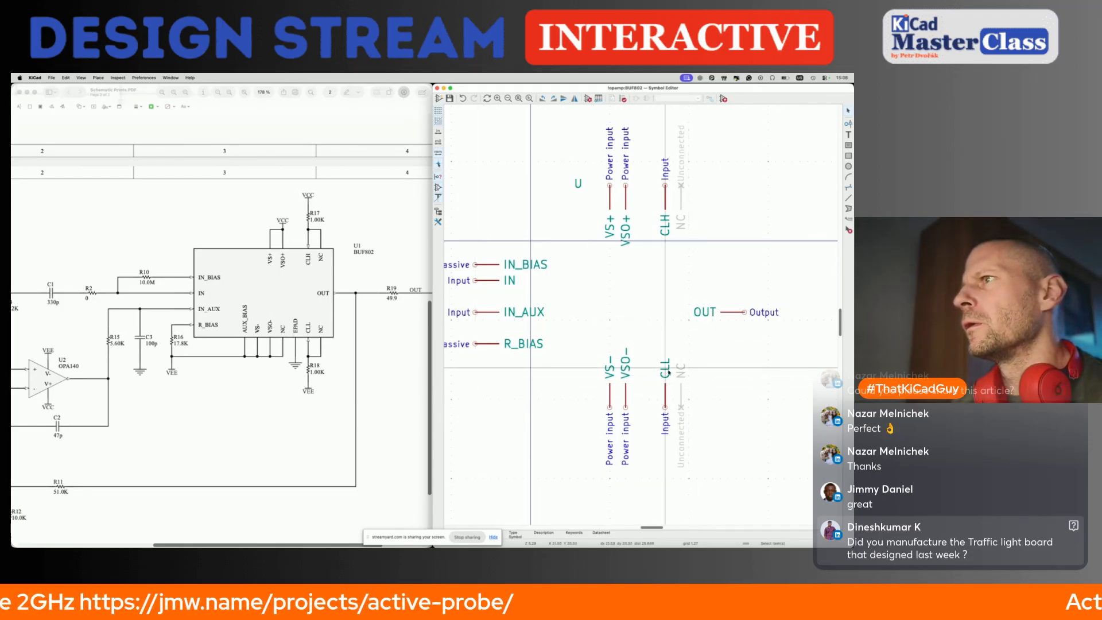
Step: Move the lower row of pins (VS-, VSO-, CLL and NC) further down, away from R_BIAS
{"action": "scroll", "coordinate": [568, 385], "scroll_direction": "down", "scroll_amount": 5}
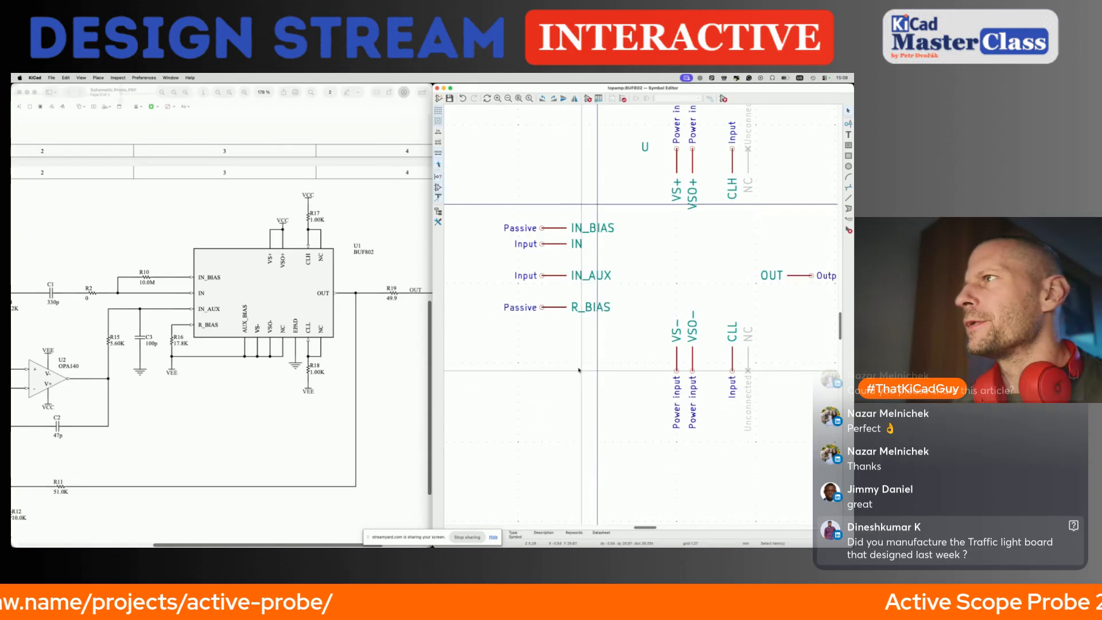
{"action": "left_click_drag", "start_coordinate": [534, 327], "coordinate": [714, 439]}
{"action": "key", "text": "m"}
{"action": "scroll", "coordinate": [567, 364], "scroll_direction": "up", "scroll_amount": 3}
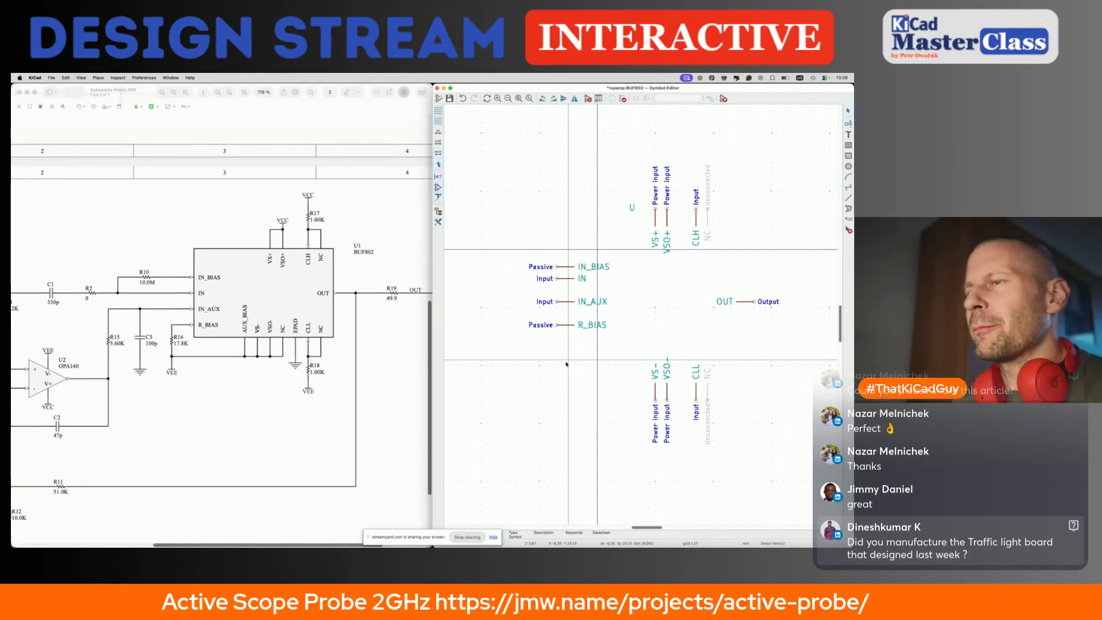
Step: Add a visible AUX_BIAS pin with electrical type Input, pointing right in the left column directly below R_BIAS
{"action": "key", "text": "p"}
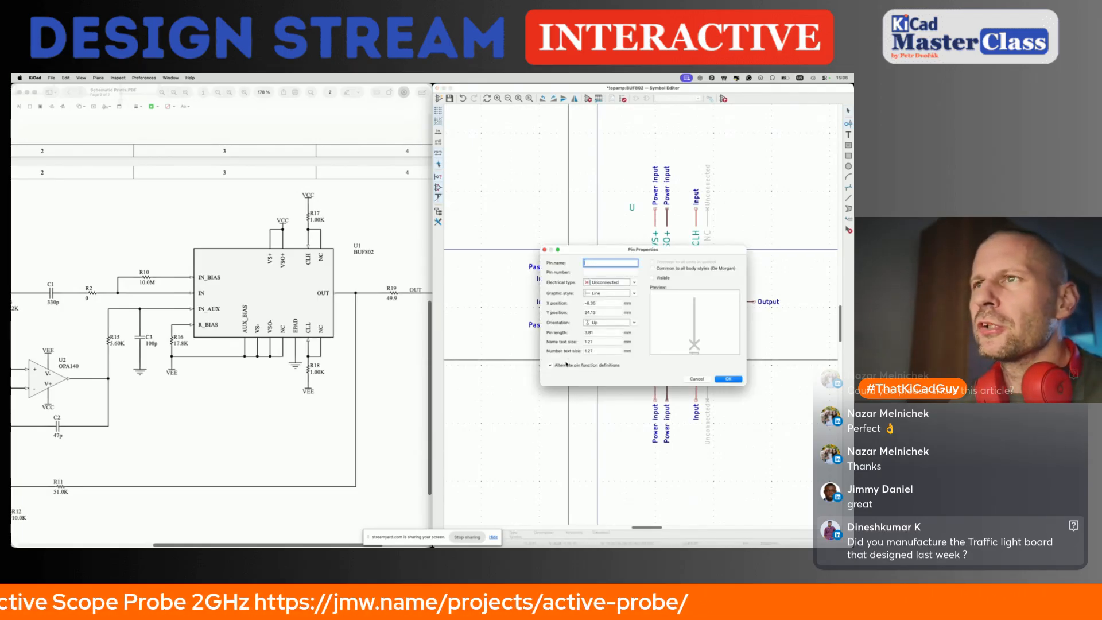
{"action": "type", "text": "AUX_BIAS"}
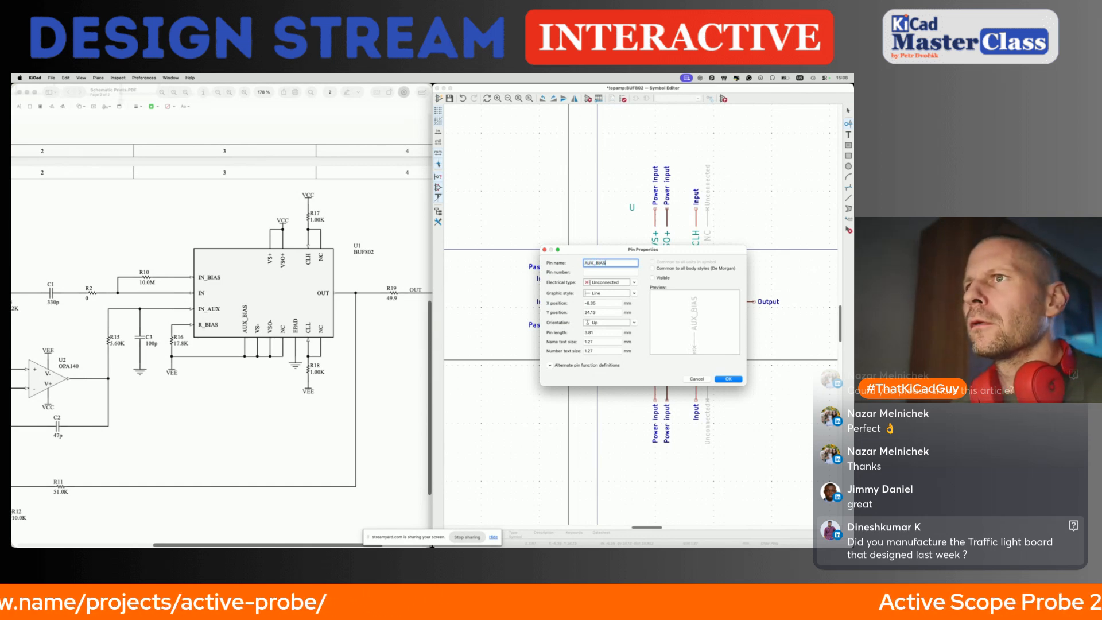
{"action": "left_click", "coordinate": [634, 282]}
{"action": "left_click", "coordinate": [603, 291]}
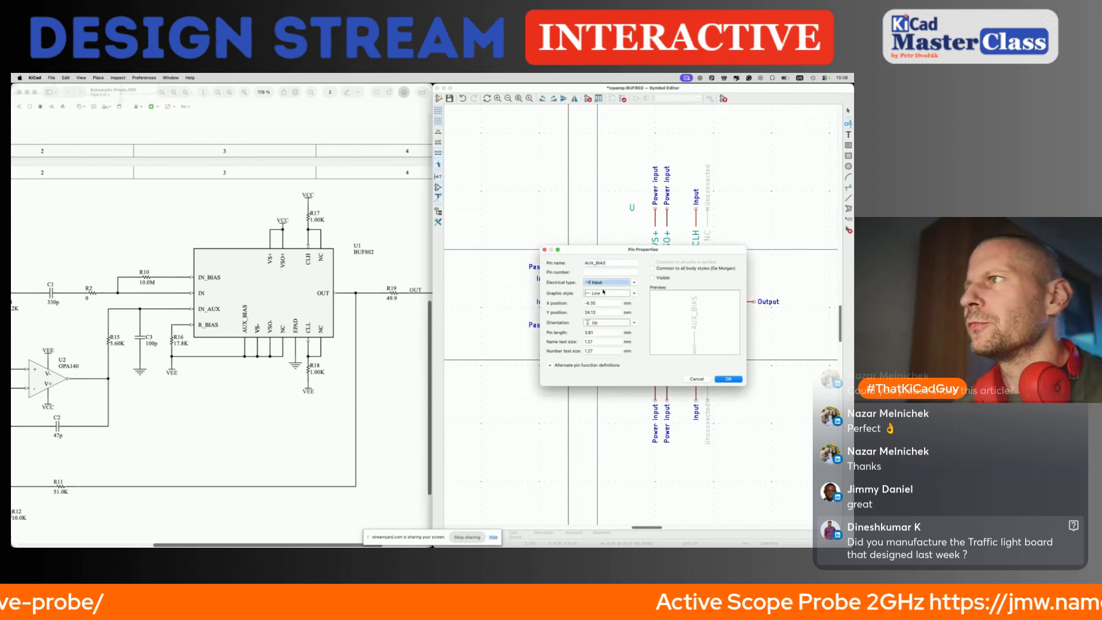
{"action": "left_click", "coordinate": [652, 278]}
{"action": "left_click", "coordinate": [728, 379]}
{"action": "key", "text": "r"}
{"action": "key", "text": "r"}
{"action": "key", "text": "r"}
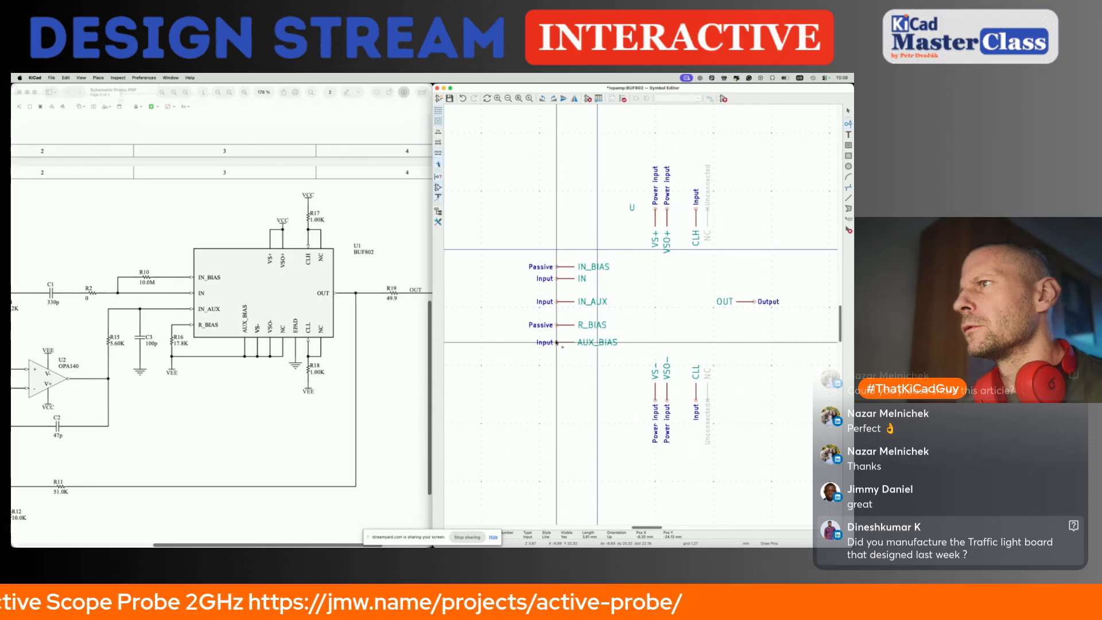
{"action": "left_click", "coordinate": [560, 336]}
Step: Add a hidden NC pin with electrical type Unconnected directly below AUX_BIAS
{"action": "left_click", "coordinate": [567, 348]}
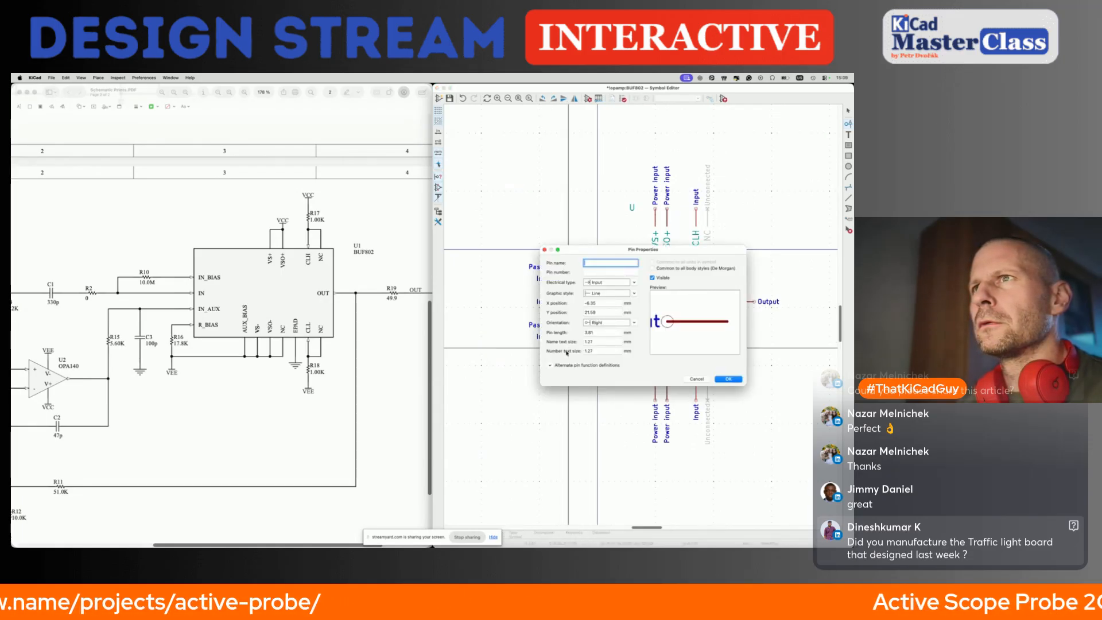
{"action": "type", "text": "NC"}
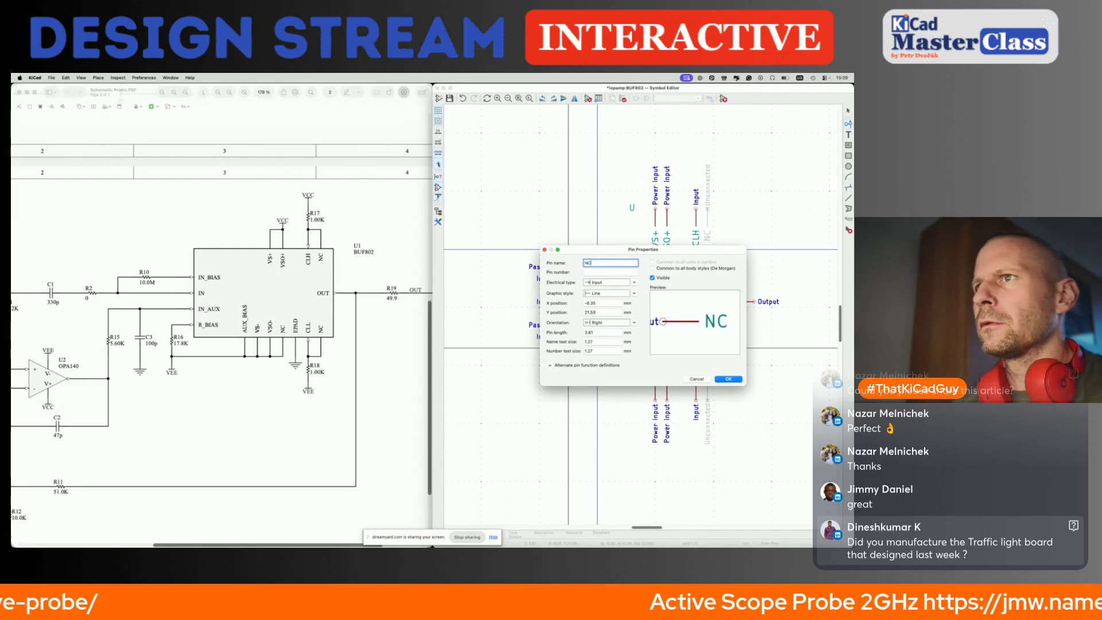
{"action": "left_click", "coordinate": [634, 282]}
{"action": "left_click", "coordinate": [611, 357]}
{"action": "left_click", "coordinate": [652, 277]}
{"action": "left_click", "coordinate": [727, 379]}
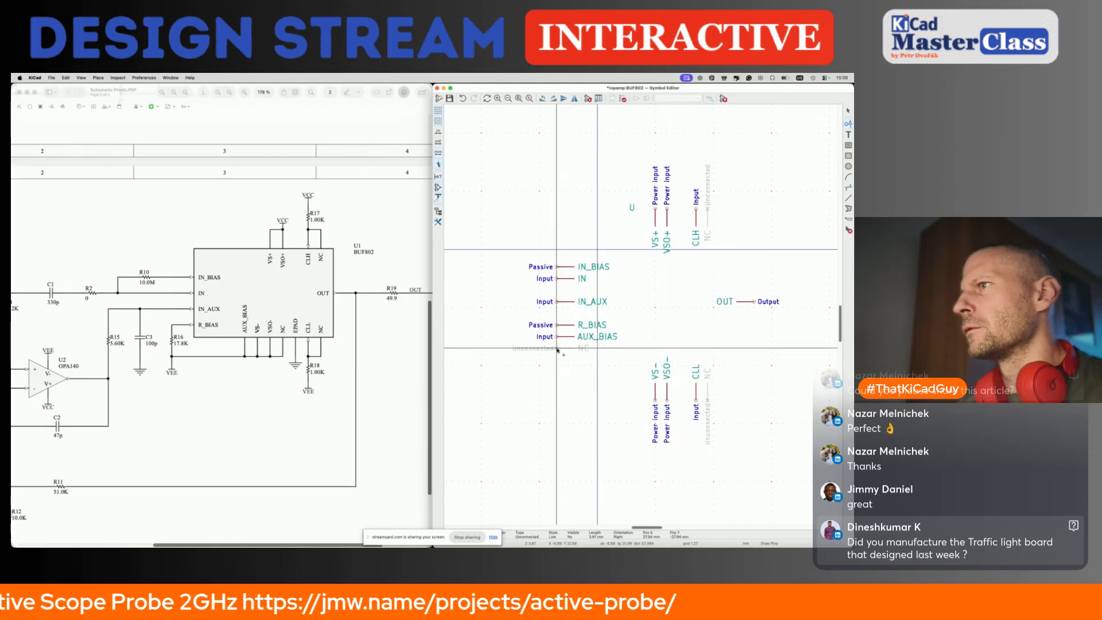
{"action": "left_click", "coordinate": [557, 349]}
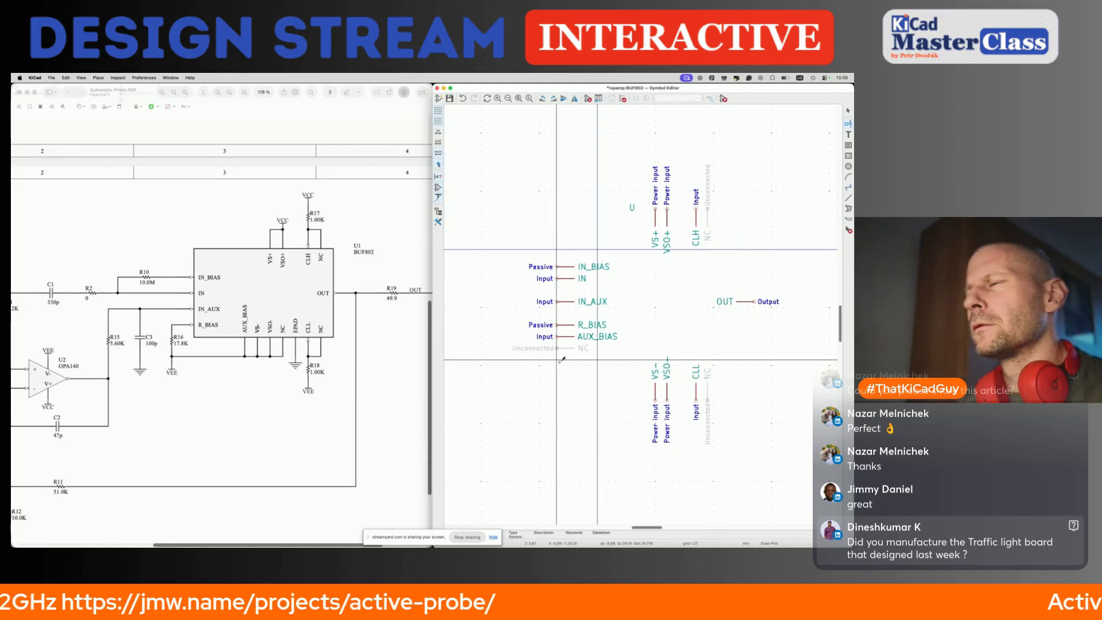
Step: Add a visible EPAD pin with electrical type Passive, pointing right in the left column below the NC pin
{"action": "left_click", "coordinate": [563, 371]}
{"action": "type", "text": "EPAD"}
{"action": "key", "text": "Tab"}
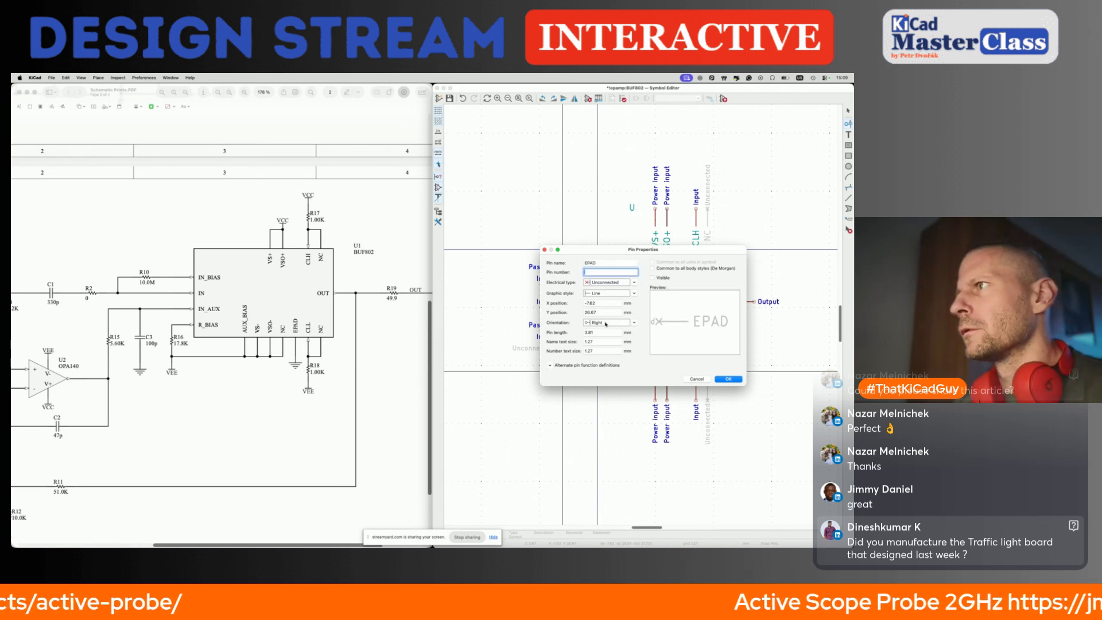
{"action": "left_click", "coordinate": [653, 278]}
{"action": "left_click", "coordinate": [609, 282]}
{"action": "left_click", "coordinate": [604, 314]}
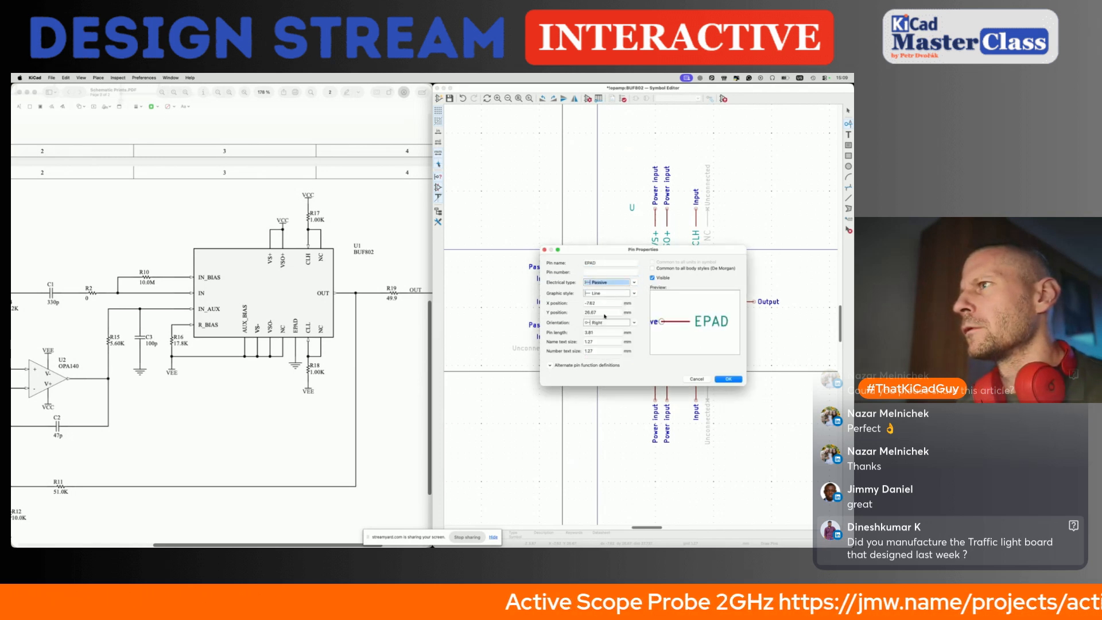
{"action": "left_click", "coordinate": [728, 378]}
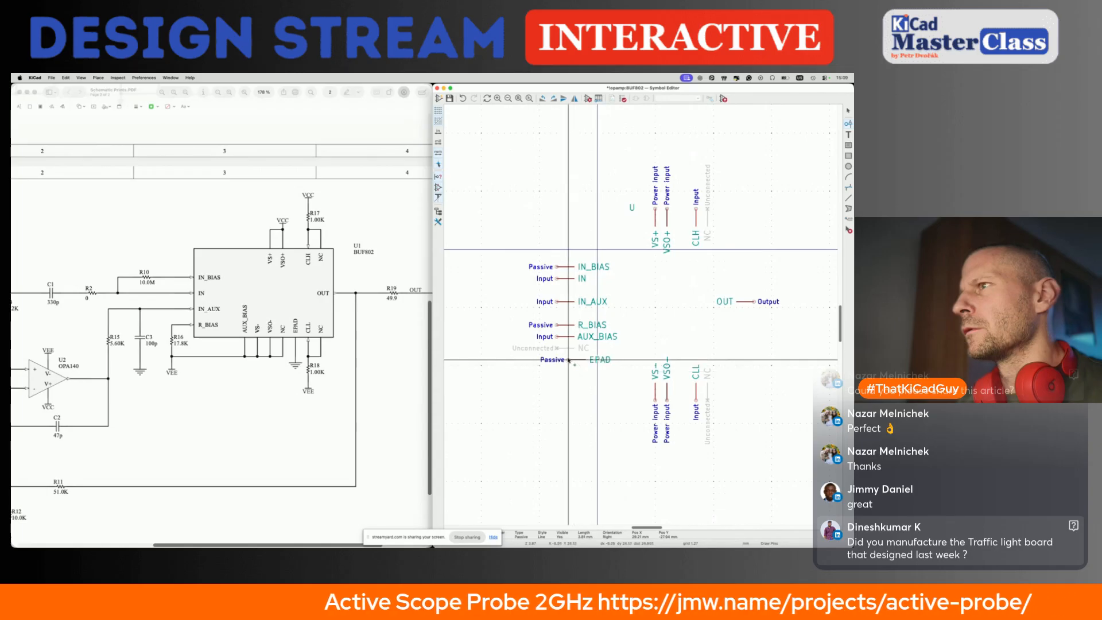
{"action": "left_click", "coordinate": [563, 378]}
Step: Reorder the left column so EPAD sits directly below AUX_BIAS and the hidden NC pin directly below EPAD
{"action": "left_click", "coordinate": [561, 348]}
{"action": "key", "text": "Escape"}
{"action": "key", "text": "Escape"}
{"action": "left_click_drag", "start_coordinate": [561, 348], "coordinate": [556, 423]}
{"action": "left_click", "coordinate": [569, 377]}
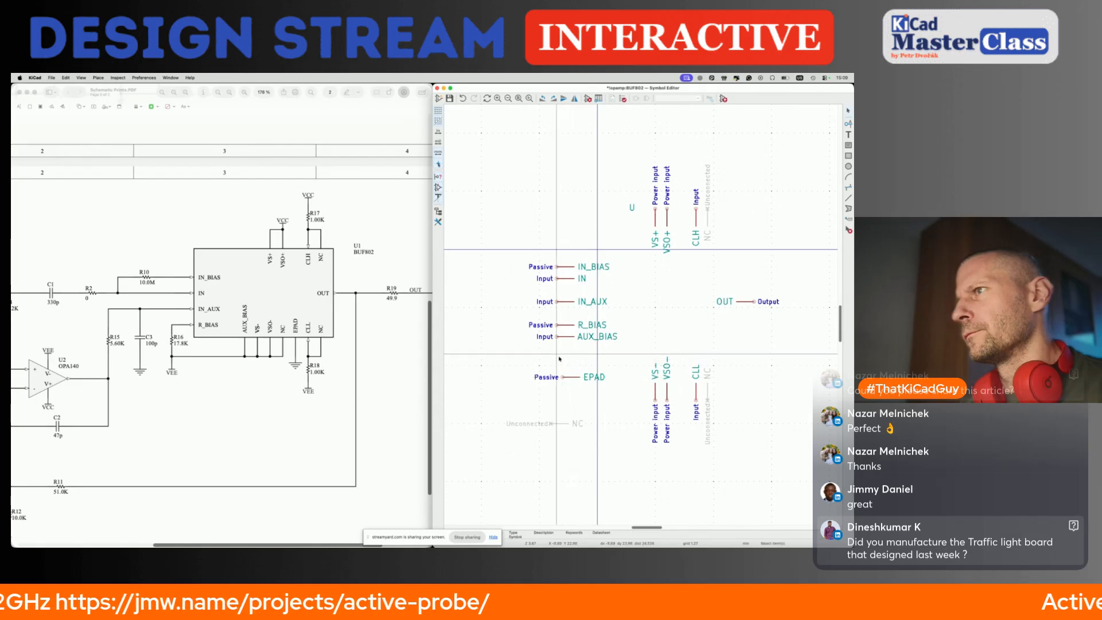
{"action": "left_click_drag", "start_coordinate": [568, 377], "coordinate": [556, 347]}
{"action": "key", "text": "Escape"}
{"action": "left_click_drag", "start_coordinate": [555, 425], "coordinate": [565, 363]}
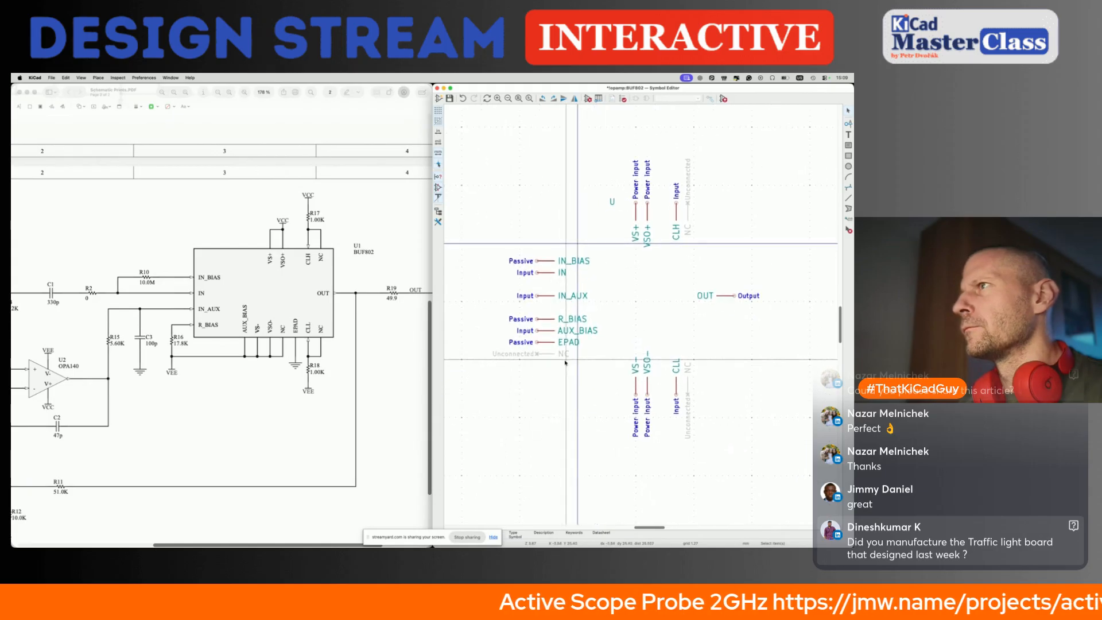
Step: Draw the symbol's body rectangle through the inner ends of the left, upper, lower and OUT pins
{"action": "left_click", "coordinate": [848, 155]}
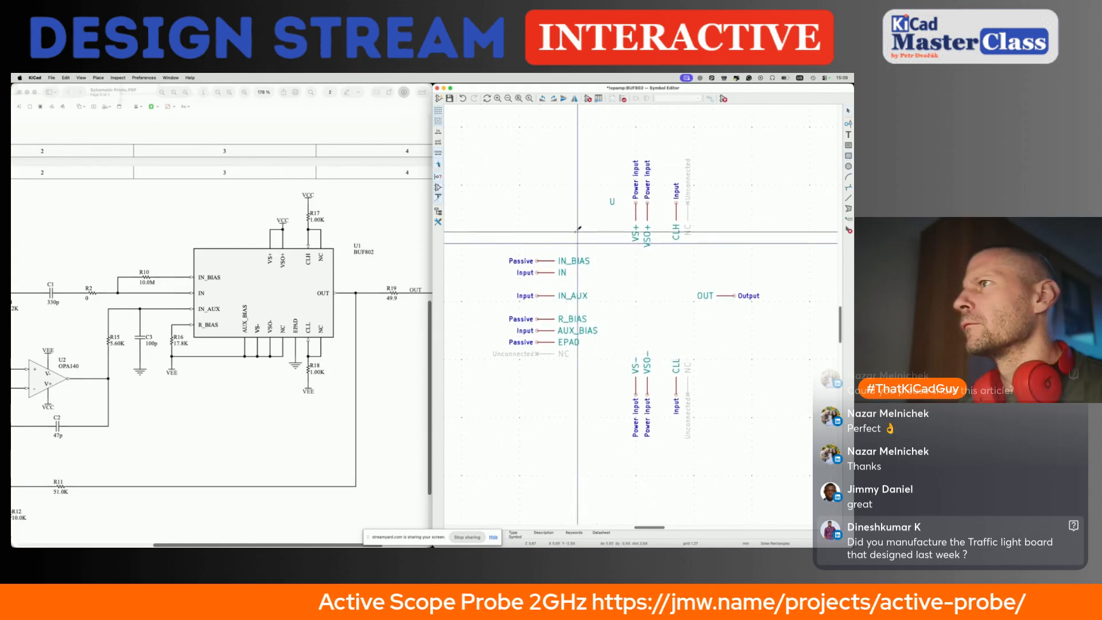
{"action": "left_click", "coordinate": [555, 220]}
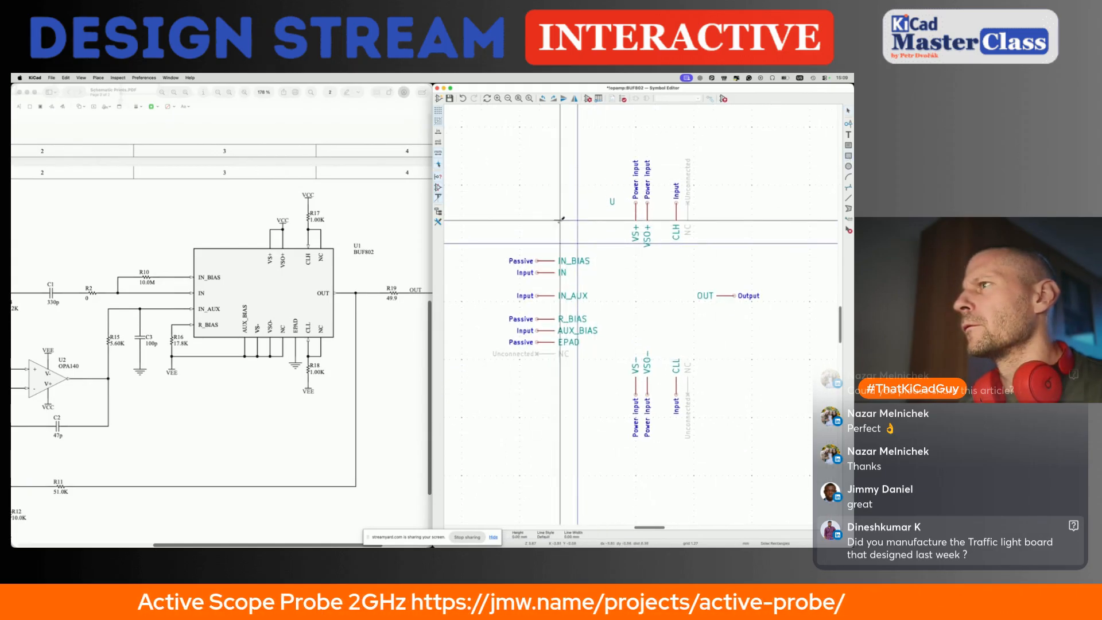
{"action": "left_click", "coordinate": [717, 382]}
{"action": "key", "text": "Escape"}
Step: Move the lower and upper pin rows left along the body, with VS+ directly above VS- and CLH directly above CLL
{"action": "left_click_drag", "start_coordinate": [608, 325], "coordinate": [692, 448]}
{"action": "key", "text": "m"}
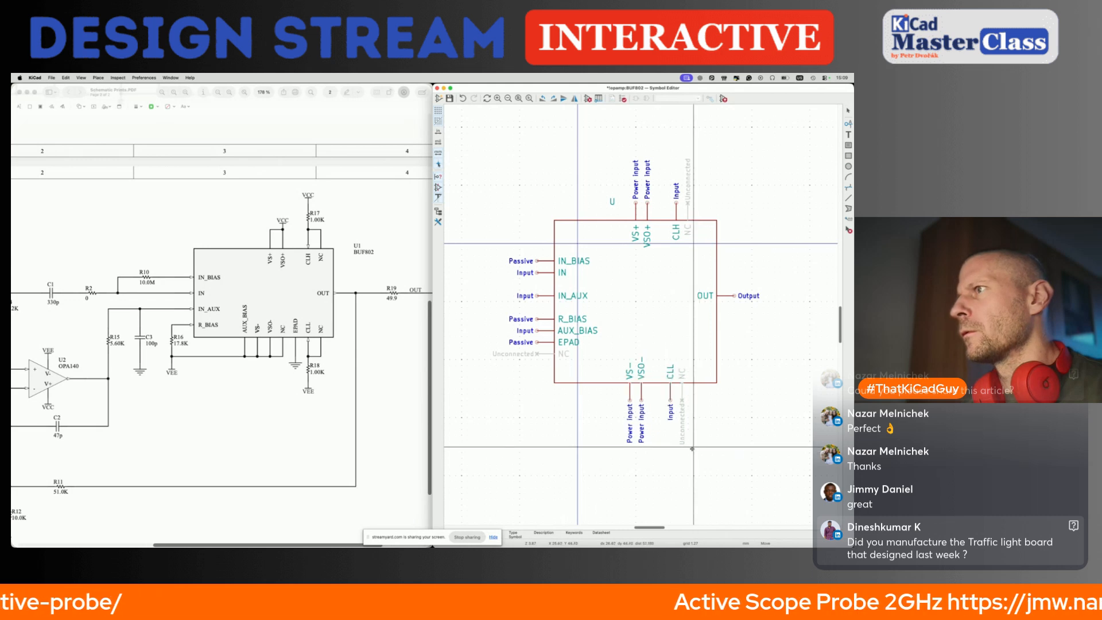
{"action": "left_click", "coordinate": [662, 447]}
{"action": "left_click_drag", "start_coordinate": [600, 143], "coordinate": [696, 261]}
{"action": "key", "text": "m"}
{"action": "left_click", "coordinate": [665, 260]}
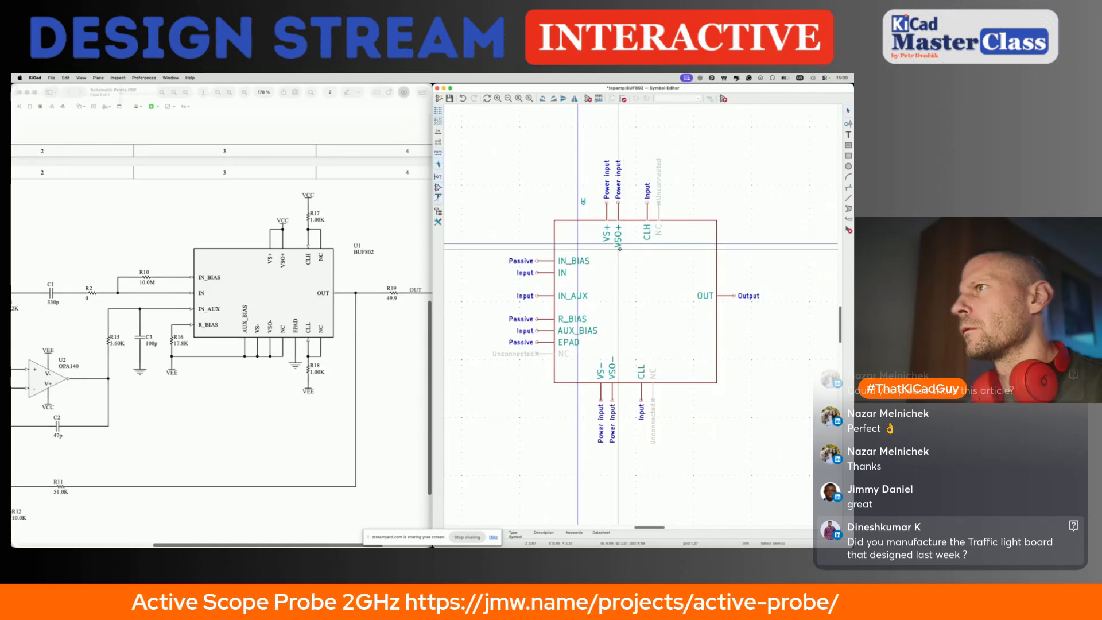
{"action": "left_click_drag", "start_coordinate": [609, 247], "coordinate": [602, 247]}
{"action": "left_click", "coordinate": [692, 274]}
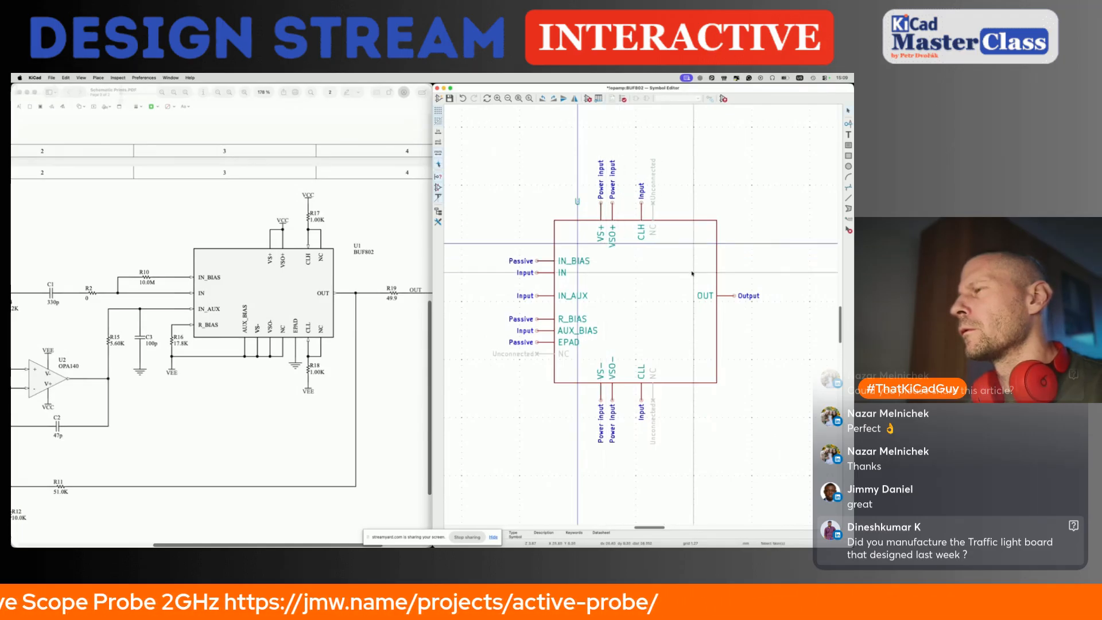
Step: Narrow the body rectangle from its right side and attach the OUT pin at the middle of the new right edge
{"action": "left_click", "coordinate": [717, 279]}
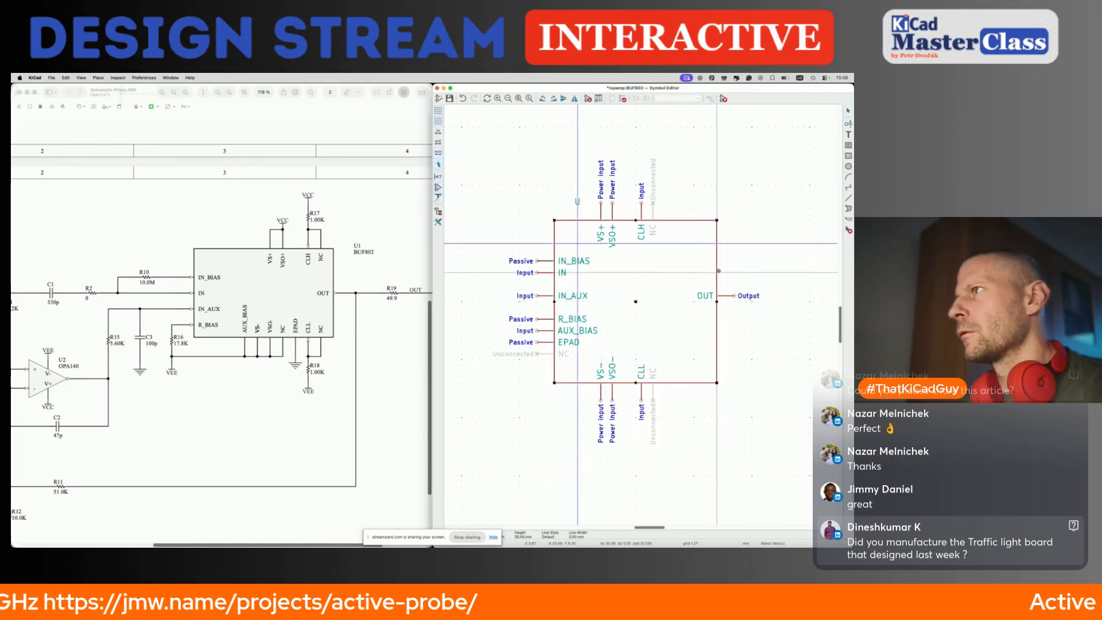
{"action": "left_click_drag", "start_coordinate": [717, 220], "coordinate": [683, 220]}
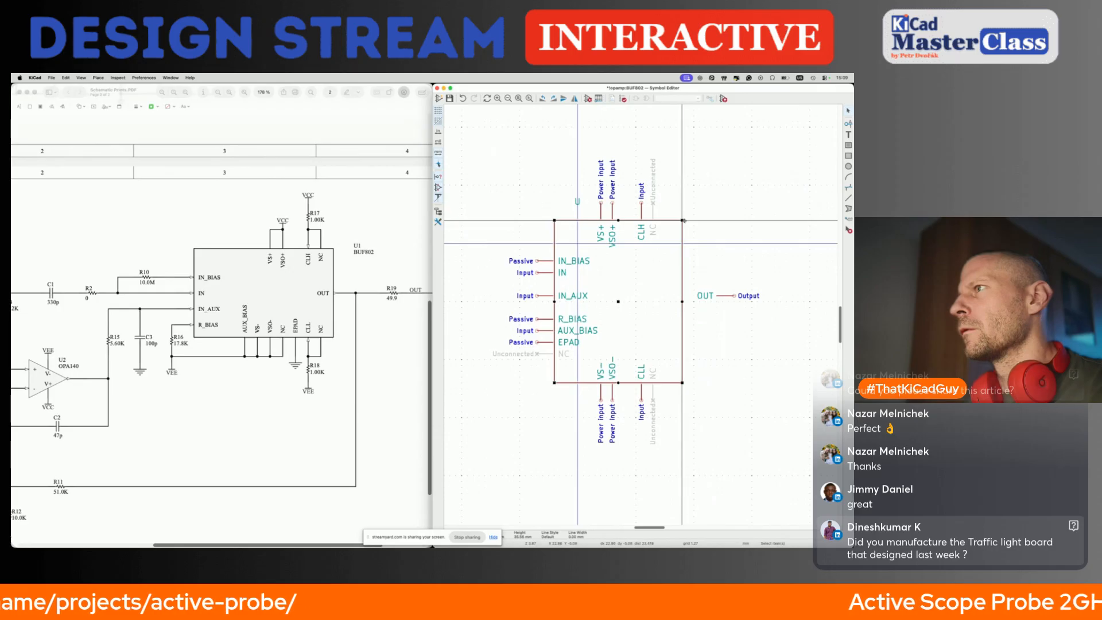
{"action": "left_click", "coordinate": [716, 296]}
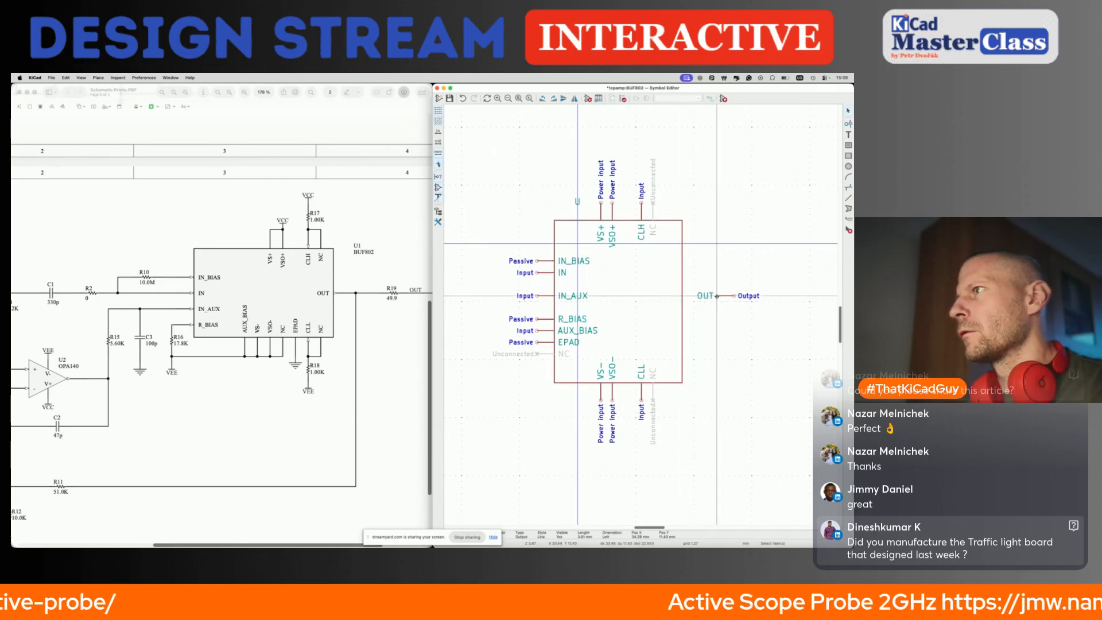
{"action": "left_click", "coordinate": [689, 297]}
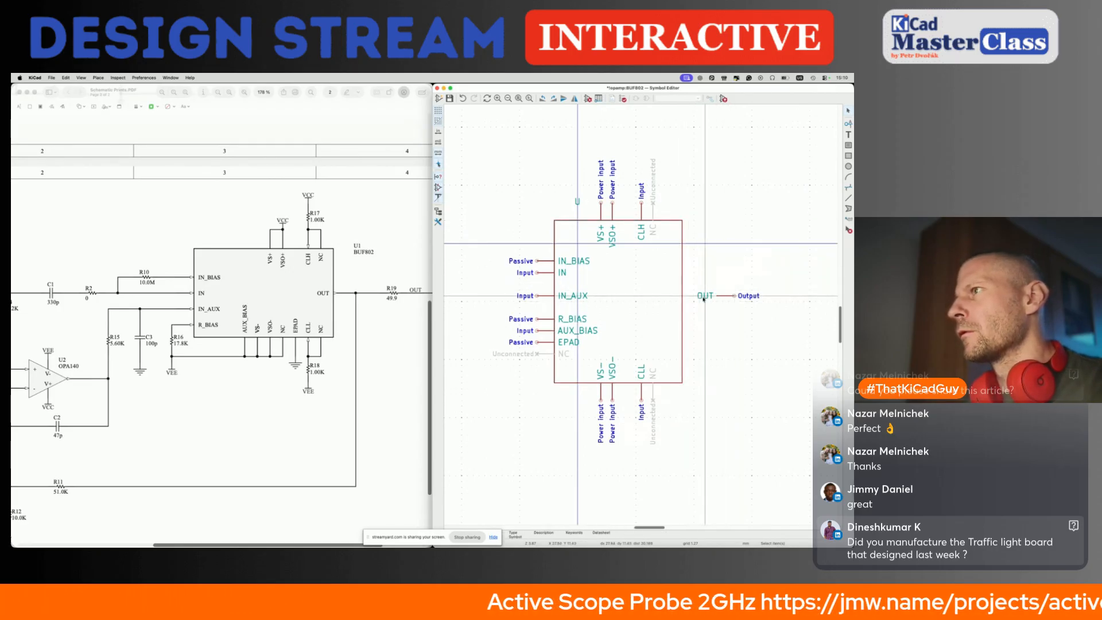
{"action": "key", "text": "m"}
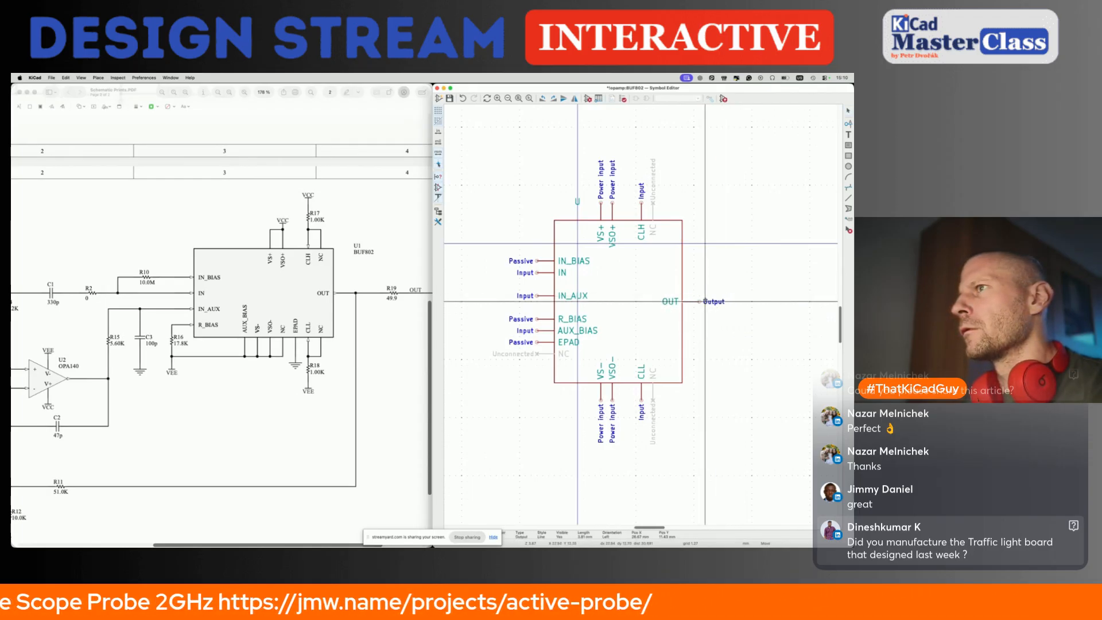
{"action": "left_click", "coordinate": [705, 301]}
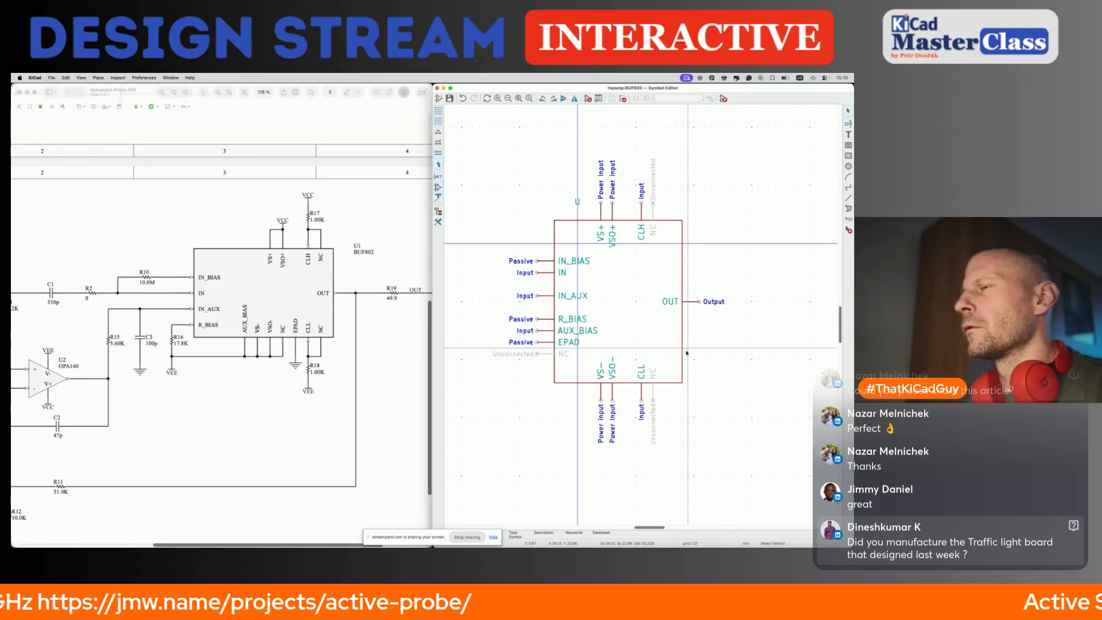
Step: Set the body rectangle's border width to 0.25 mm and fill it with the body background color
{"action": "left_click", "coordinate": [682, 347]}
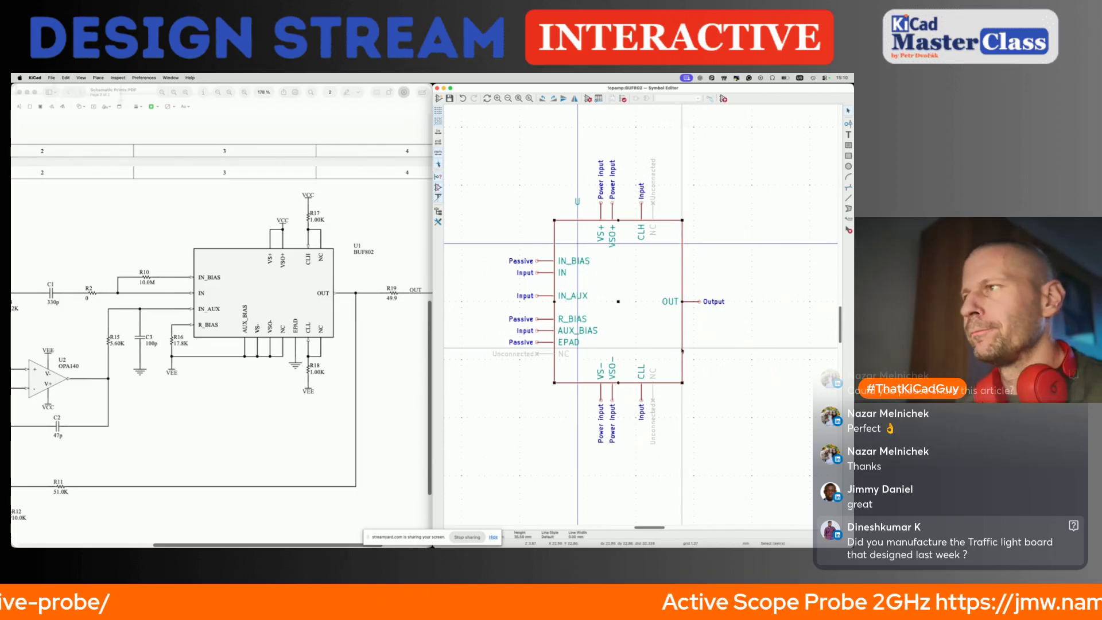
{"action": "double_click", "coordinate": [683, 350]}
{"action": "type", "text": ".25"}
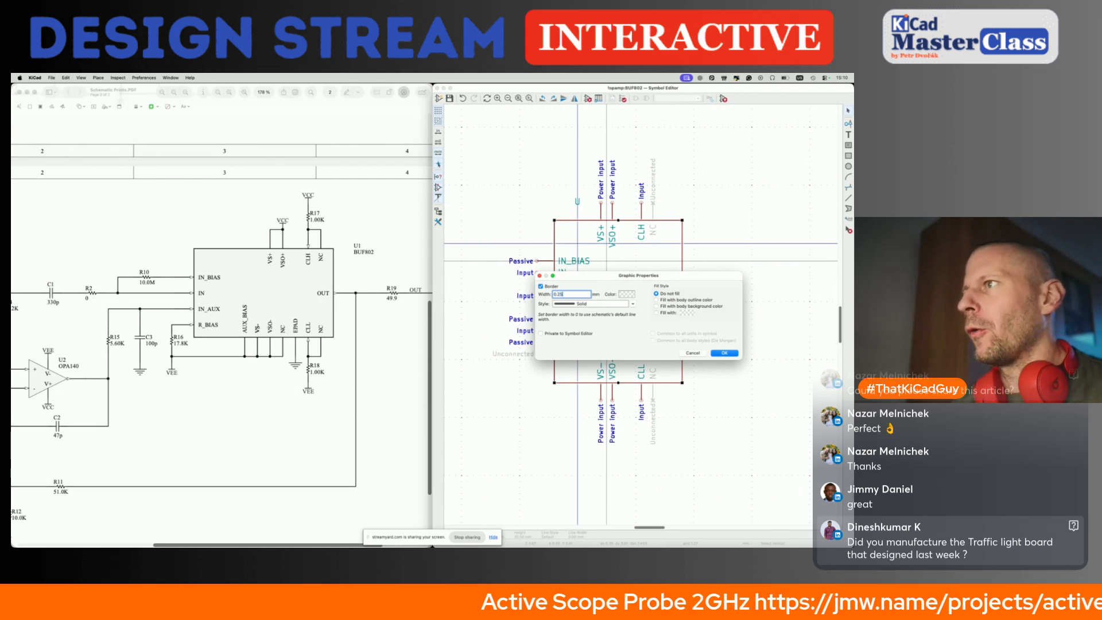
{"action": "left_click", "coordinate": [725, 353]}
{"action": "left_click", "coordinate": [688, 321]}
{"action": "double_click", "coordinate": [683, 325]}
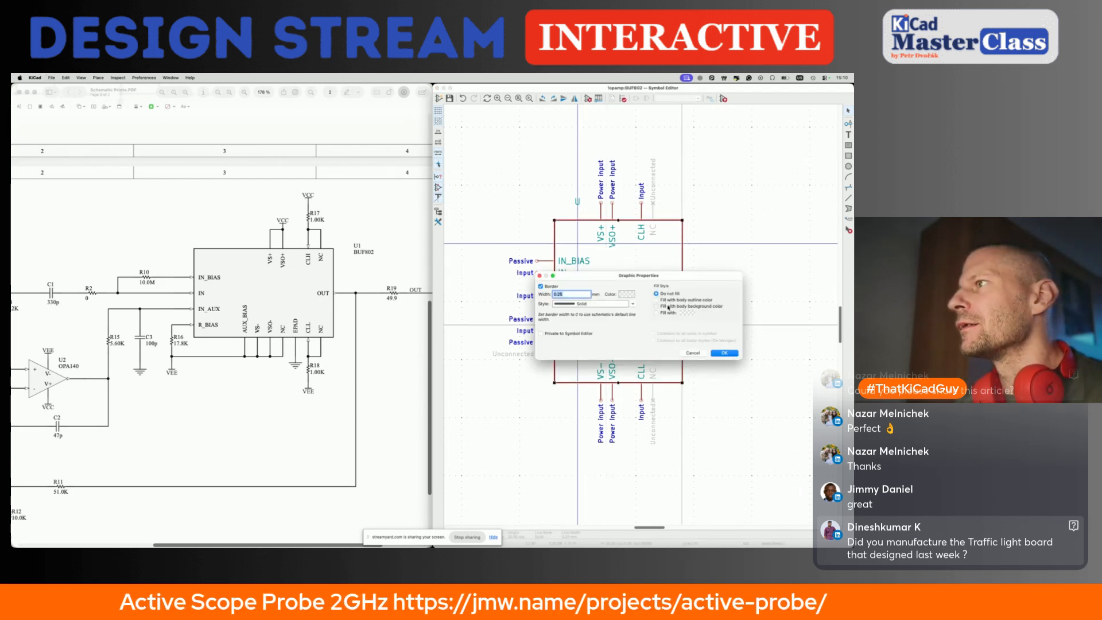
{"action": "left_click", "coordinate": [723, 353]}
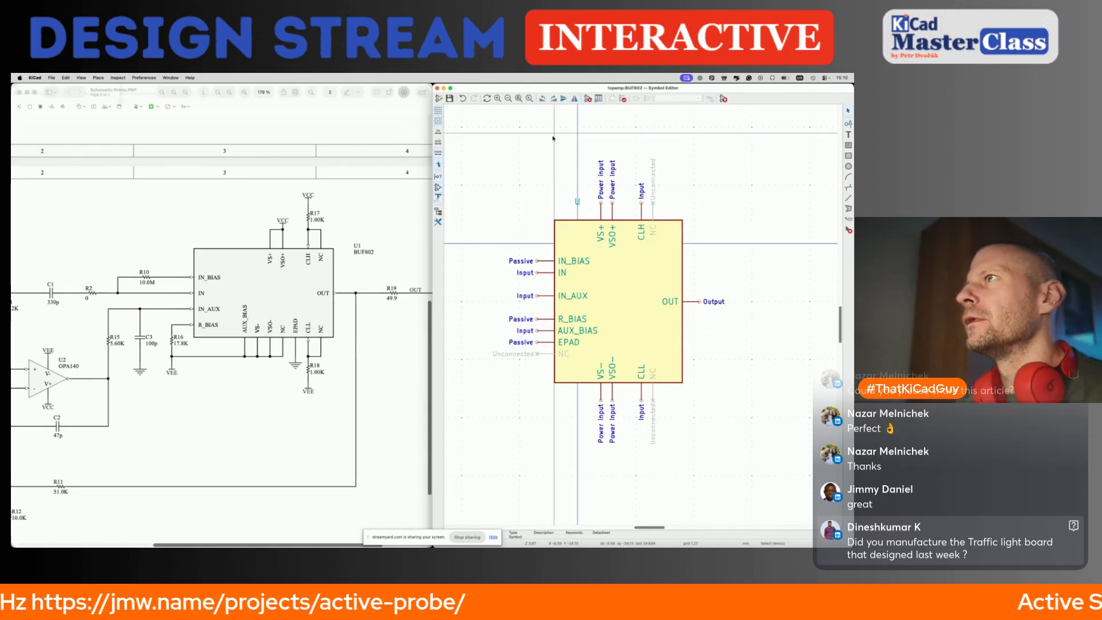
Step: Open the pin table, bring up the BUF802 datasheet's pin functions beside it, and number IN_BIAS 3 and IN 2
{"action": "left_click", "coordinate": [598, 99]}
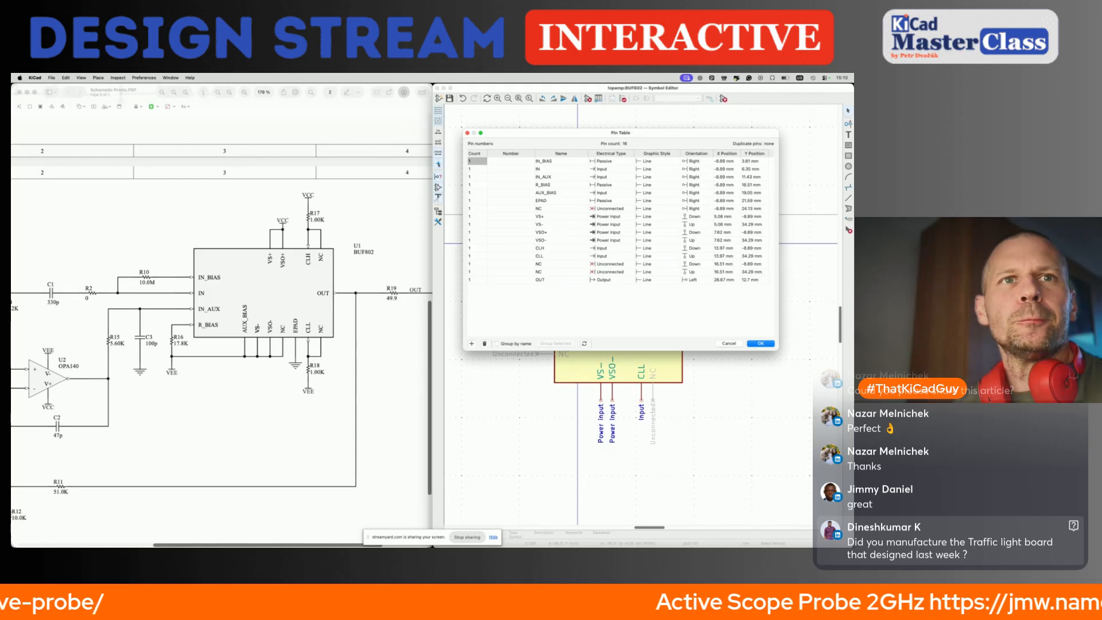
{"action": "key", "text": "super+Tab"}
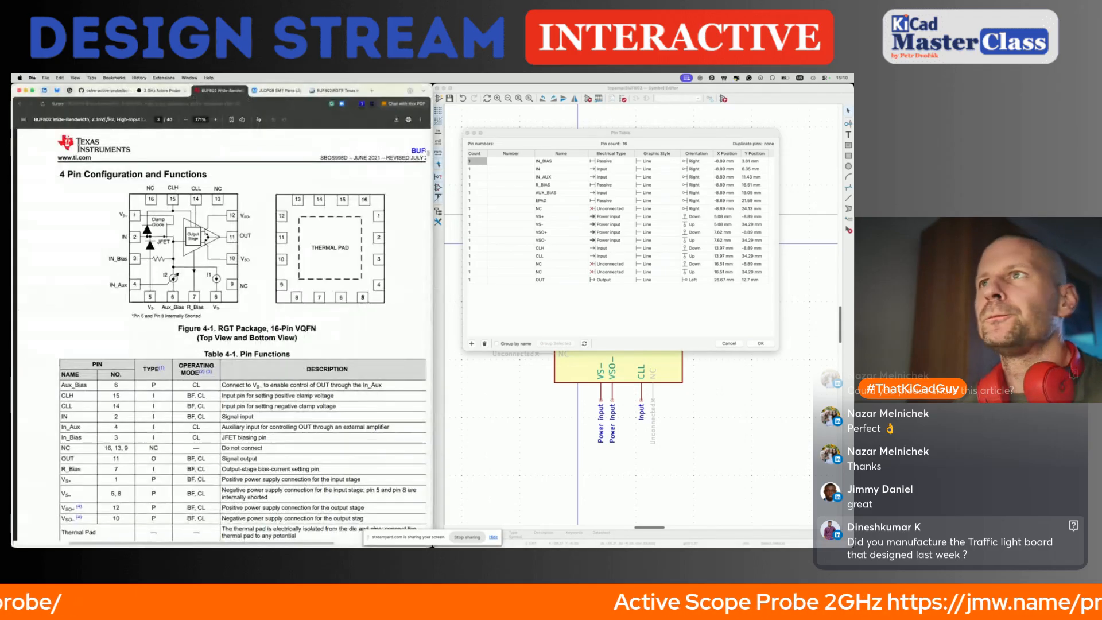
{"action": "double_click", "coordinate": [516, 161]}
{"action": "type", "text": "3"}
{"action": "left_click", "coordinate": [519, 170]}
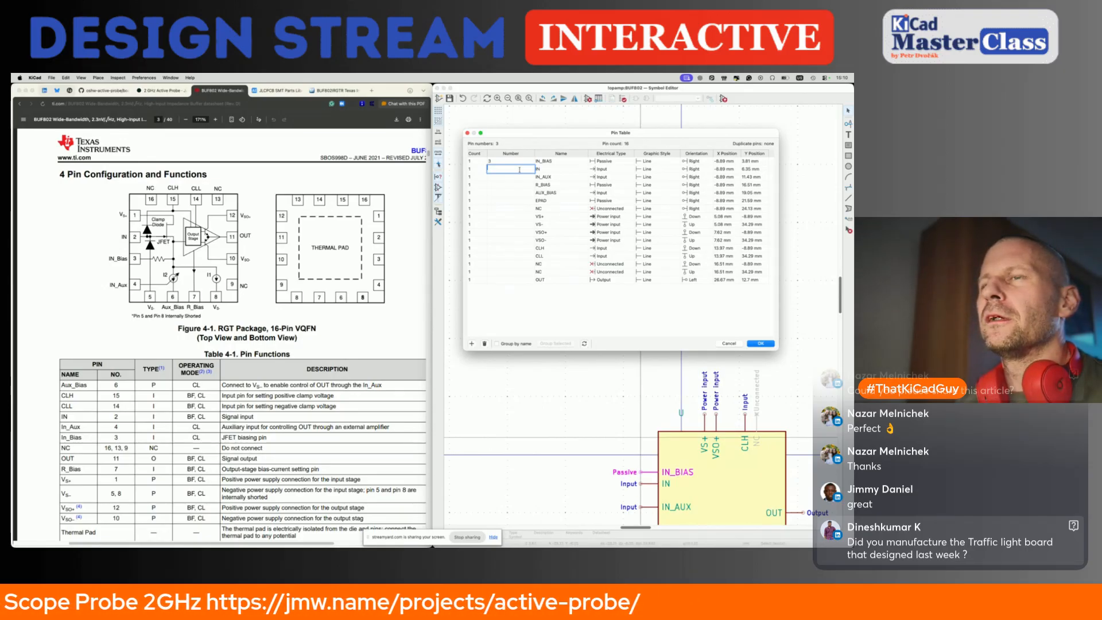
{"action": "type", "text": "2"}
Step: In the pin table, assign number 4 to IN_AUX, 7 to R_BIAS and 6 to AUX_BIAS
{"action": "left_click", "coordinate": [519, 178]}
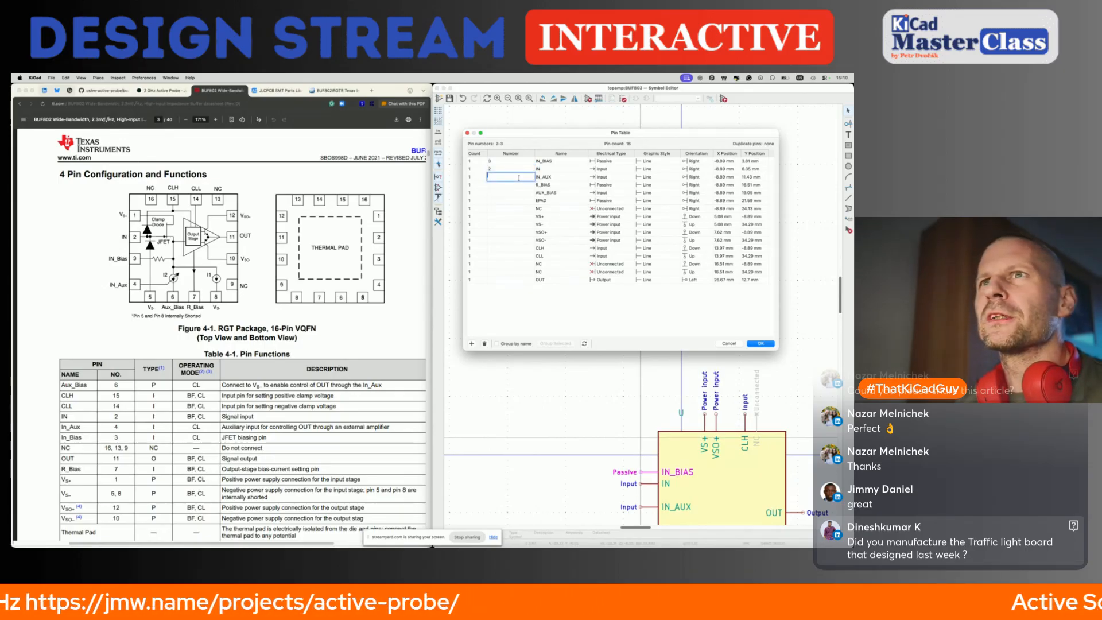
{"action": "type", "text": "4"}
{"action": "left_click", "coordinate": [520, 185]}
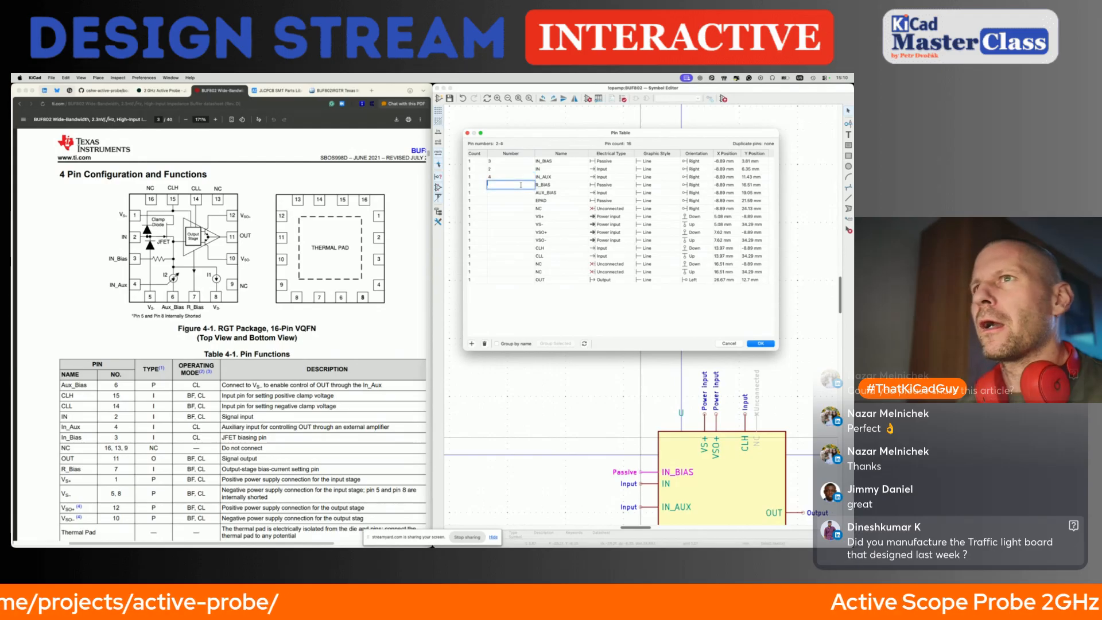
{"action": "type", "text": "7"}
{"action": "left_click", "coordinate": [522, 193]}
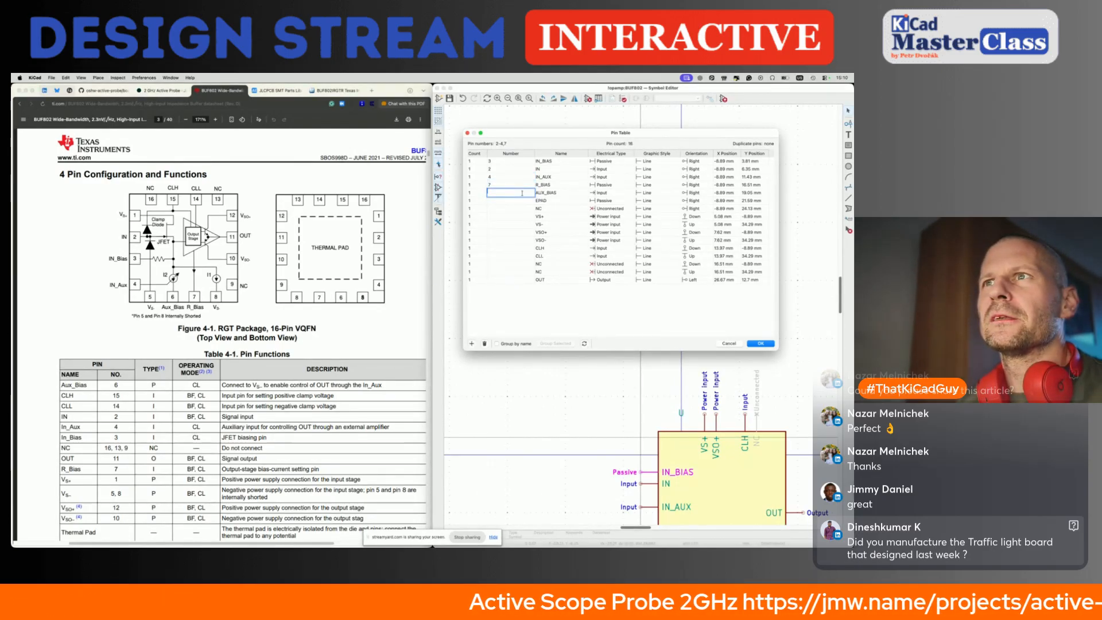
{"action": "type", "text": "6"}
{"action": "left_click", "coordinate": [523, 201]}
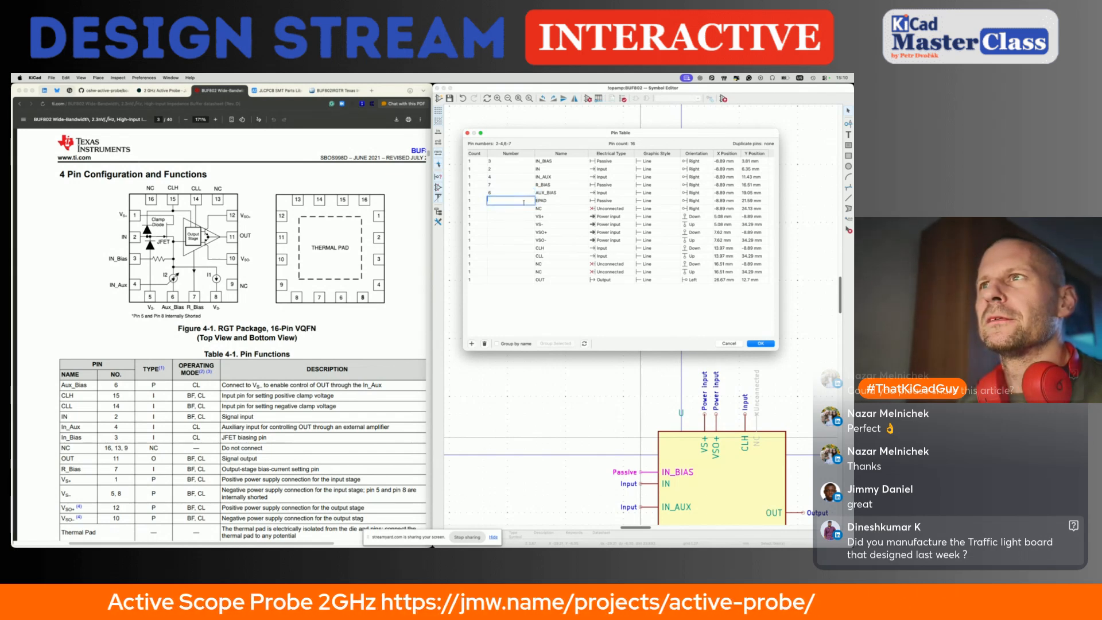
Step: Number EPAD 17, the NC pin listed just below it 9, VS+ 1 and VS- 8 in the pin table
{"action": "type", "text": "17"}
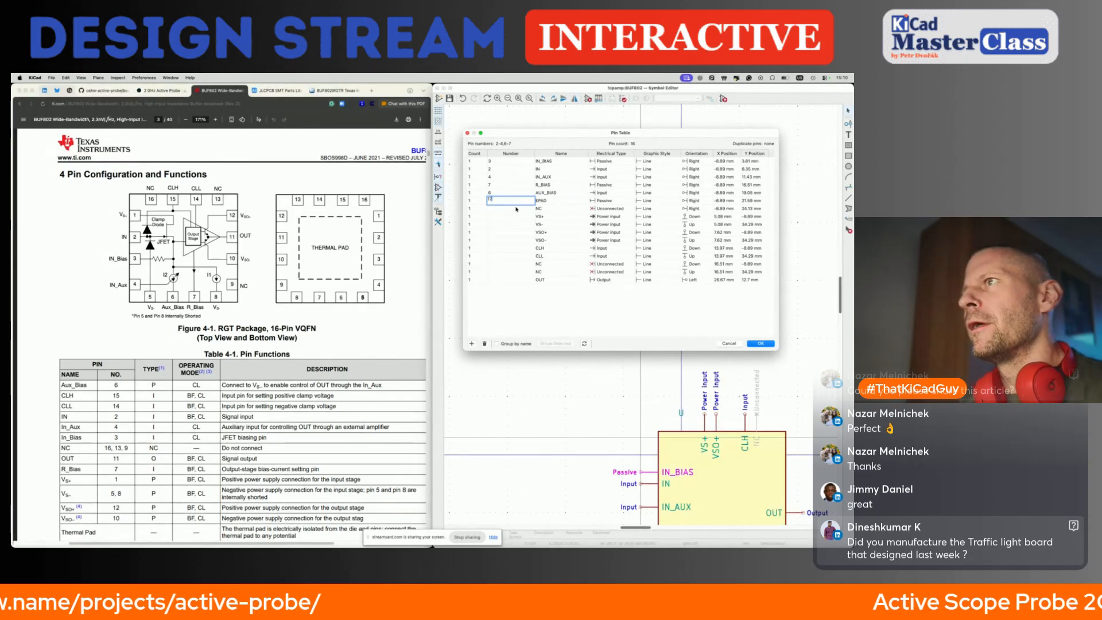
{"action": "left_click", "coordinate": [516, 207]}
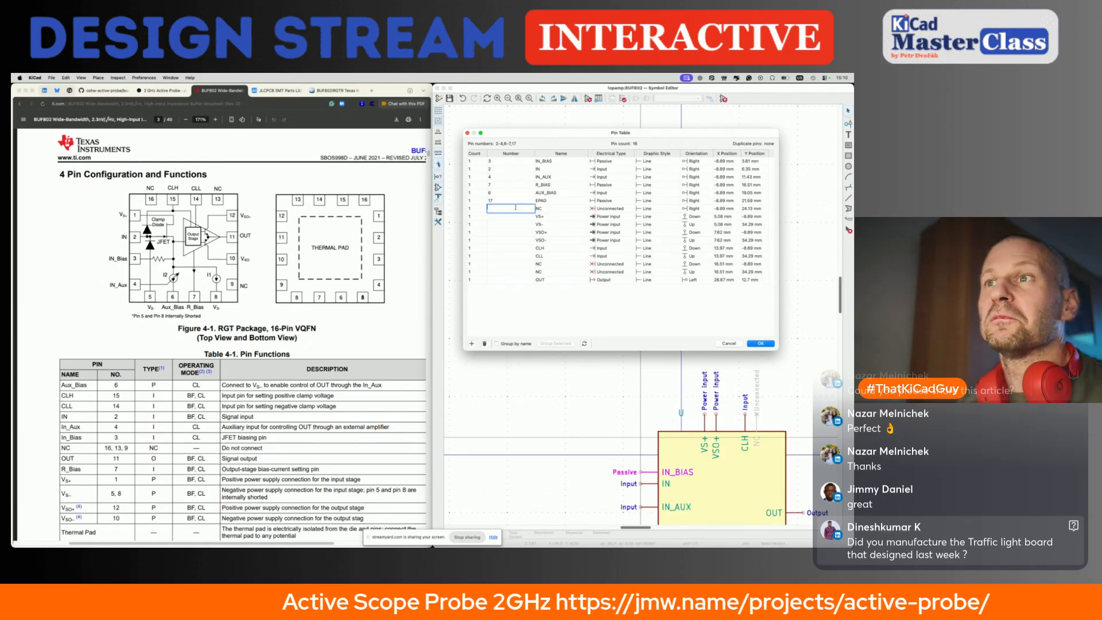
{"action": "type", "text": "9"}
{"action": "left_click", "coordinate": [517, 215]}
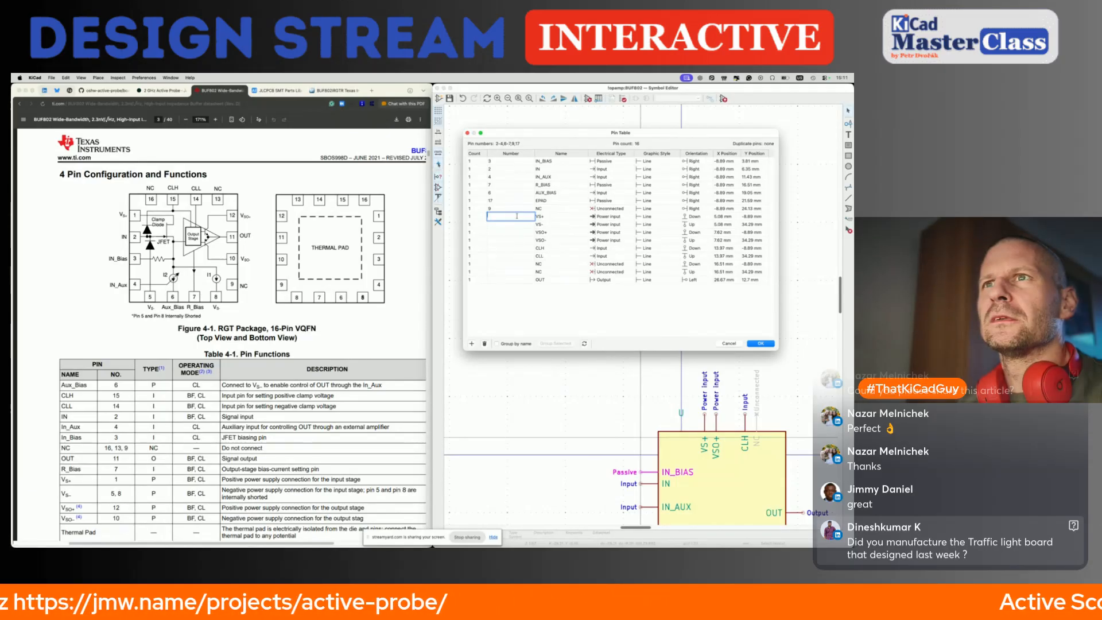
{"action": "left_click", "coordinate": [517, 224]}
{"action": "type", "text": "5"}
{"action": "left_click", "coordinate": [518, 232]}
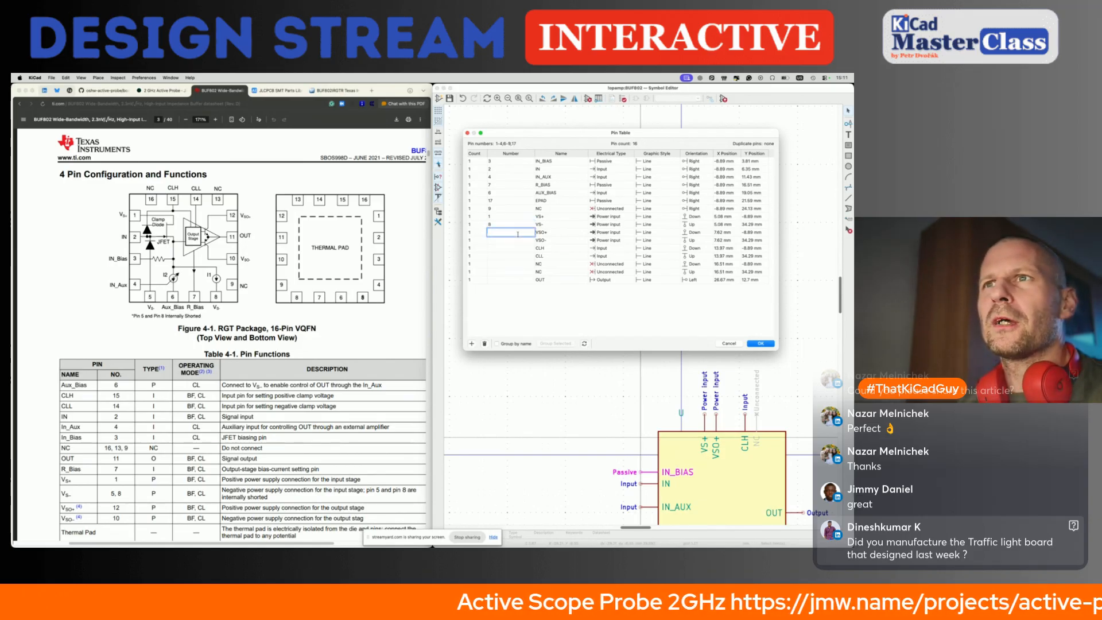
Step: Assign number 12 to VSO+, 10 to VSO-, 15 to CLH and 14 to CLL
{"action": "type", "text": "12"}
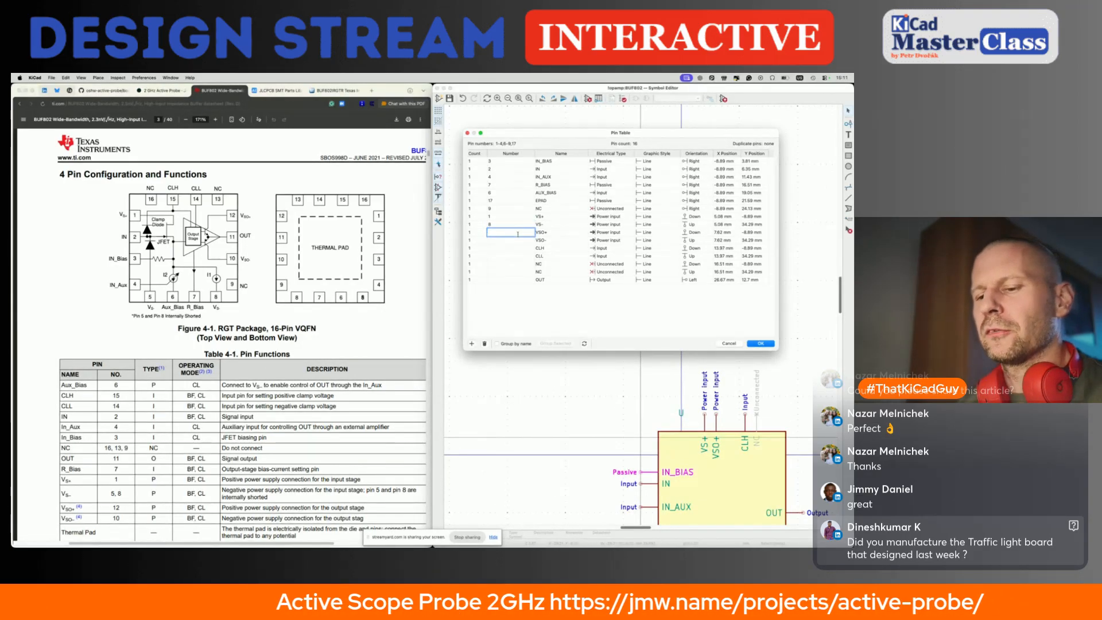
{"action": "left_click", "coordinate": [518, 241]}
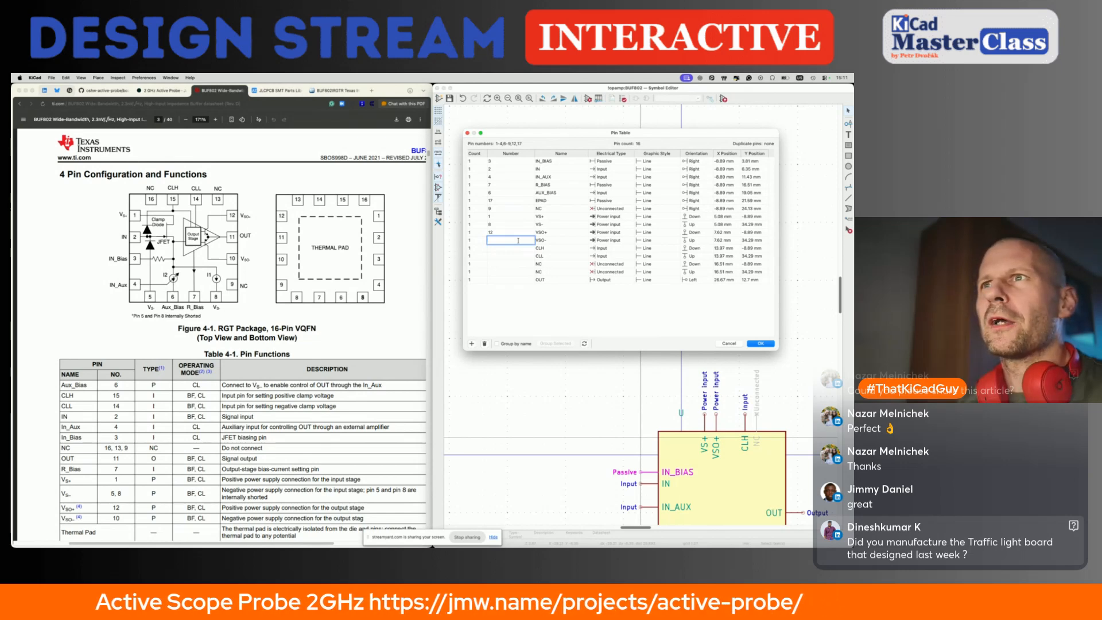
{"action": "type", "text": "10"}
{"action": "left_click", "coordinate": [518, 248]}
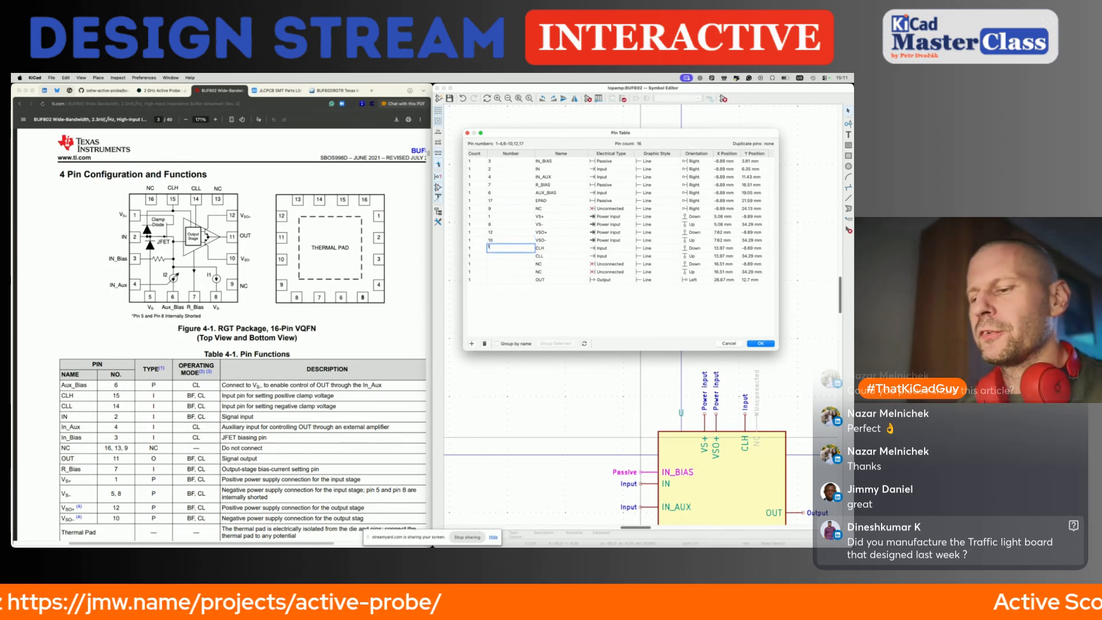
{"action": "type", "text": "15"}
{"action": "left_click", "coordinate": [524, 256]}
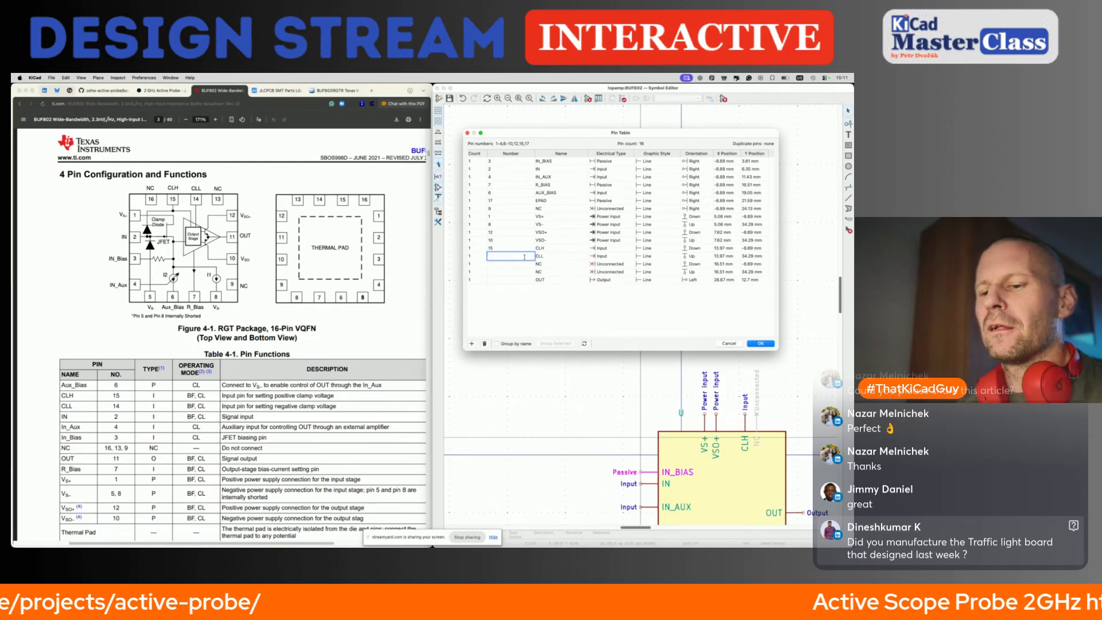
{"action": "type", "text": "14"}
Step: Number the two remaining NC pins 13 and 16 and OUT 11, and sort the pin table by number
{"action": "left_click", "coordinate": [526, 264]}
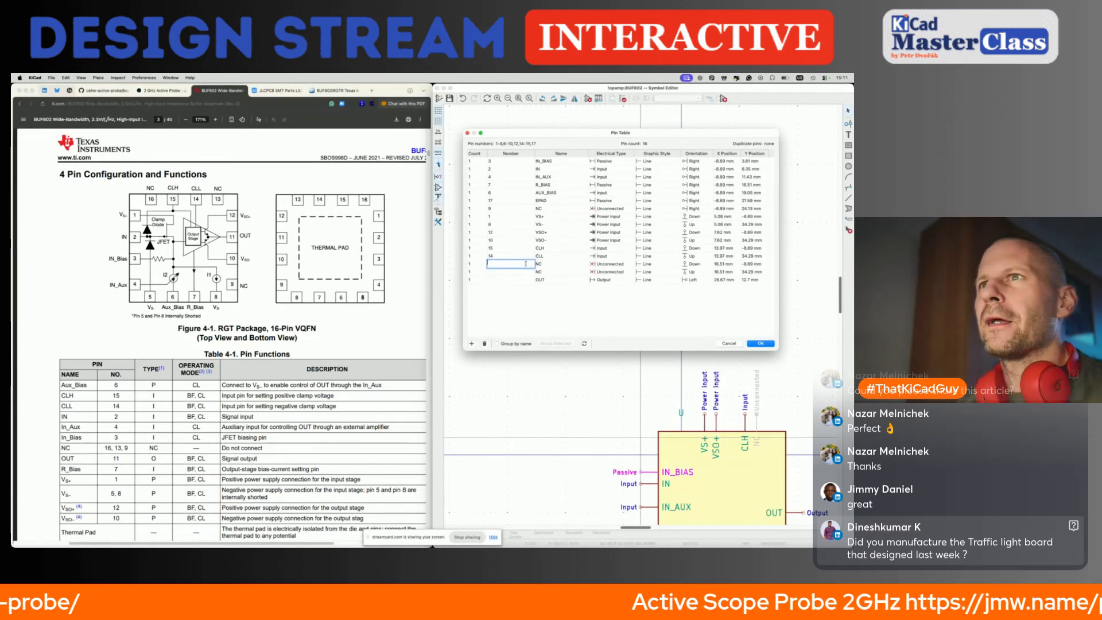
{"action": "left_click", "coordinate": [527, 271]}
{"action": "type", "text": "16"}
{"action": "left_click", "coordinate": [529, 280]}
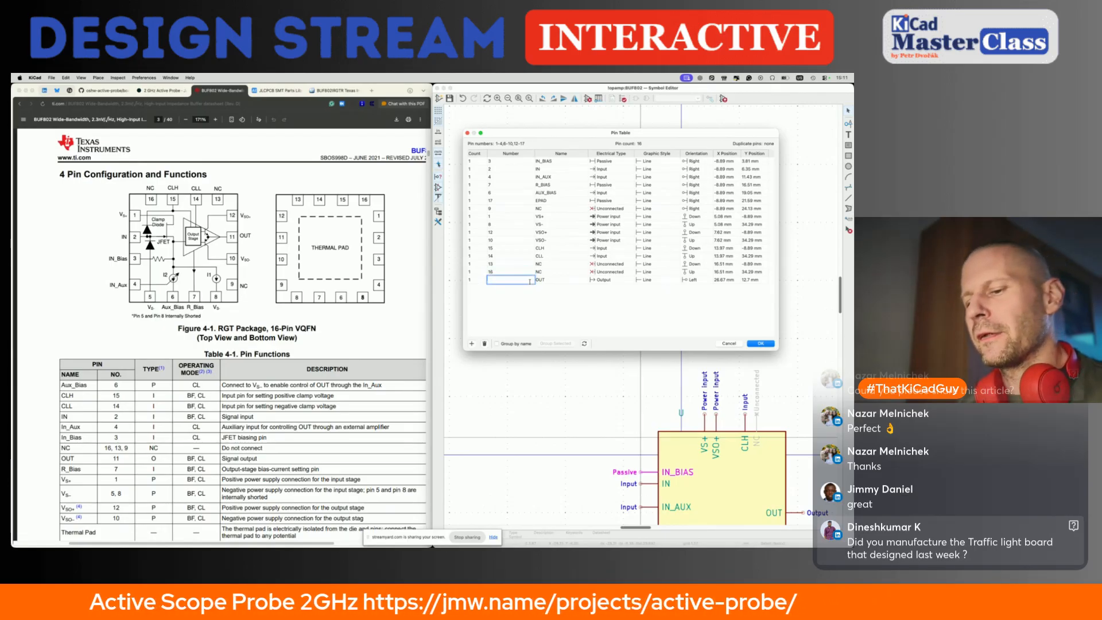
{"action": "left_click", "coordinate": [519, 154]}
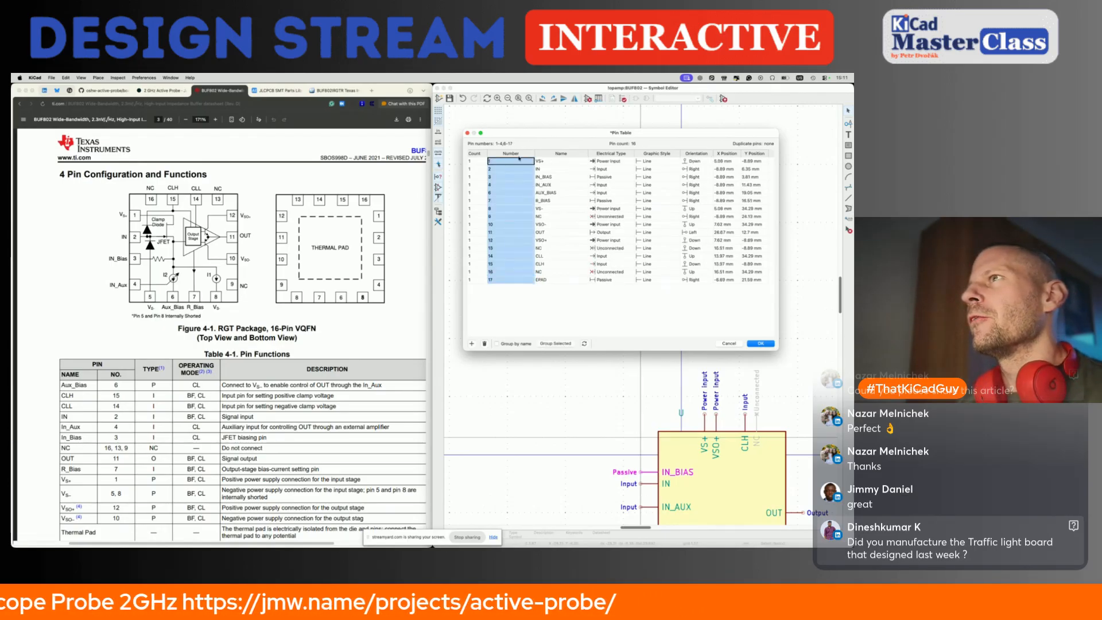
Step: Compare the pin numbers with the datasheet, add one more pin to the table and save the changes
{"action": "scroll", "coordinate": [324, 291], "scroll_direction": "down", "scroll_amount": 5}
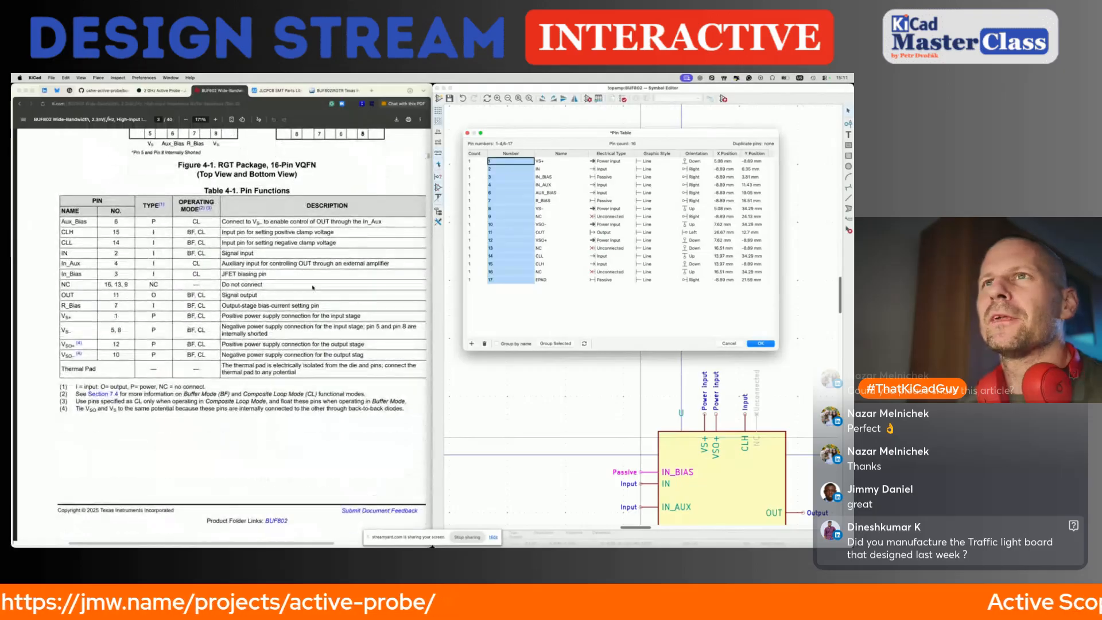
{"action": "scroll", "coordinate": [121, 290], "scroll_direction": "up", "scroll_amount": 7}
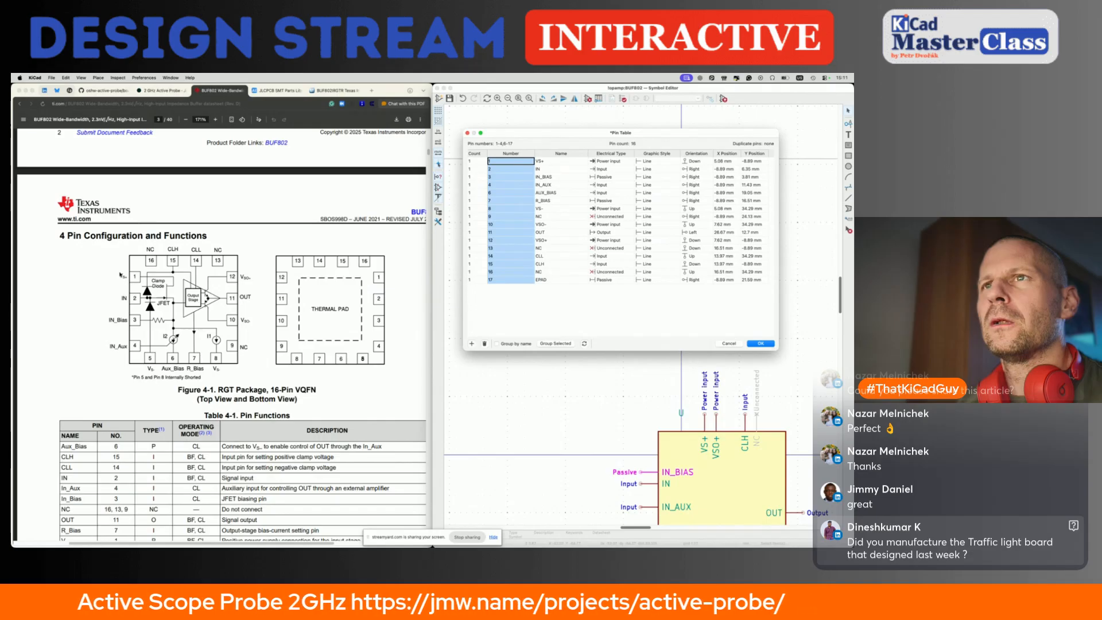
{"action": "scroll", "coordinate": [135, 329], "scroll_direction": "down", "scroll_amount": 1}
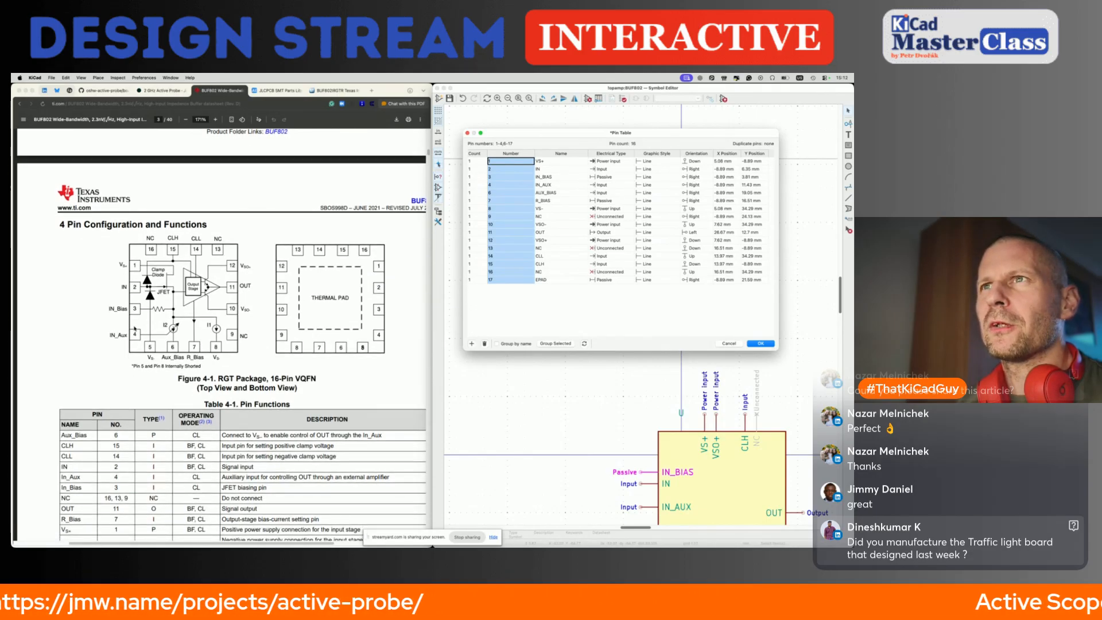
{"action": "scroll", "coordinate": [135, 329], "scroll_direction": "down", "scroll_amount": 5}
{"action": "scroll", "coordinate": [135, 329], "scroll_direction": "down", "scroll_amount": 2}
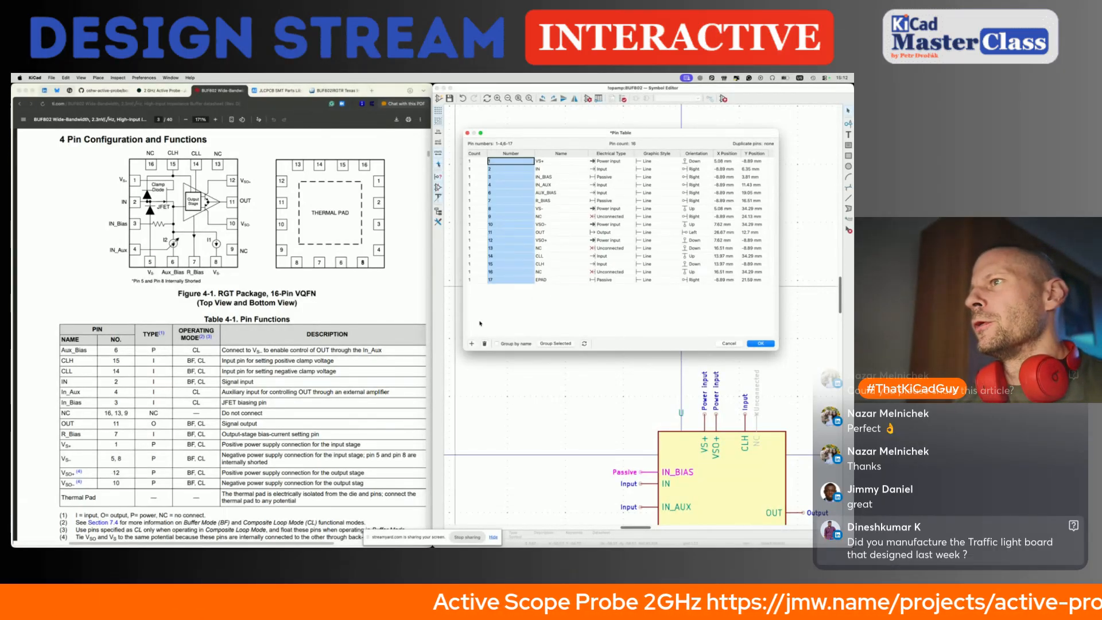
{"action": "left_click", "coordinate": [471, 344]}
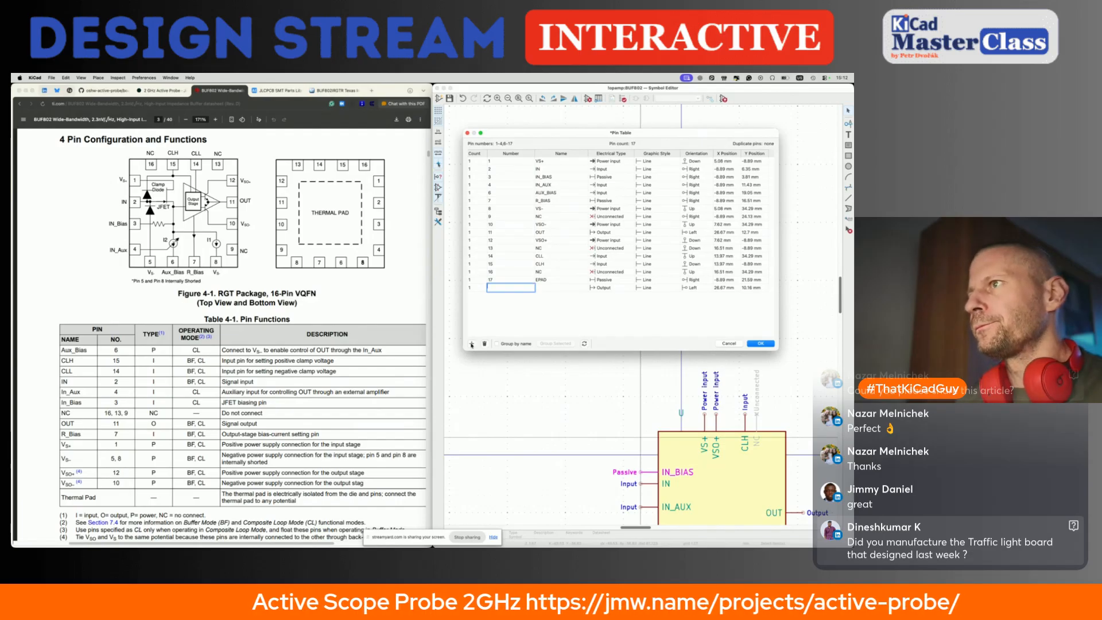
{"action": "left_click", "coordinate": [730, 344]}
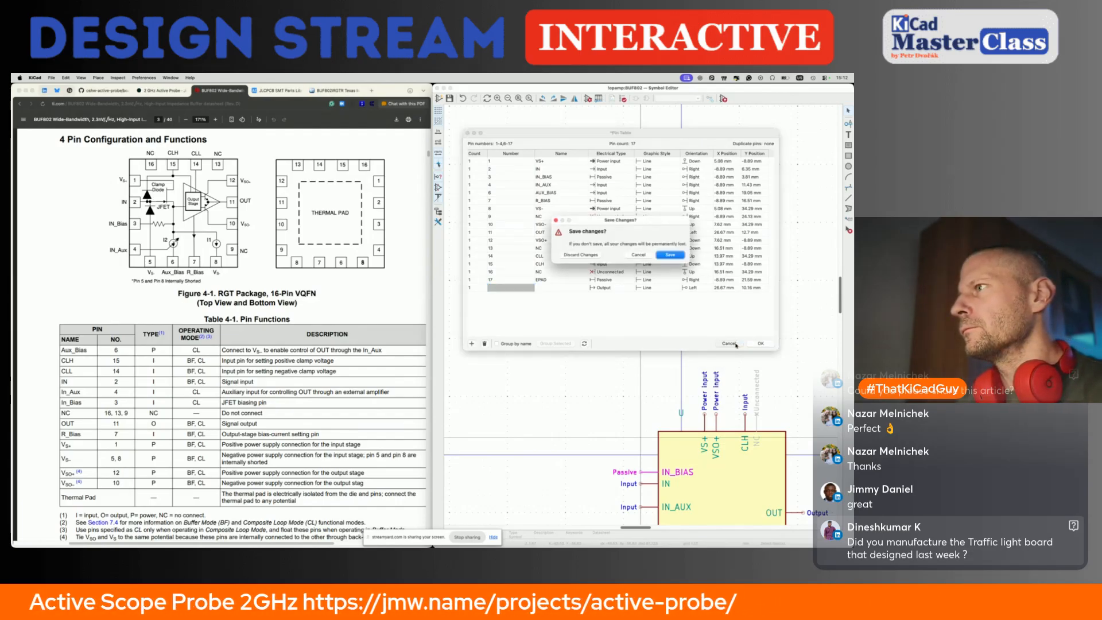
{"action": "left_click", "coordinate": [667, 255]}
{"action": "scroll", "coordinate": [593, 127], "scroll_direction": "down", "scroll_amount": 5}
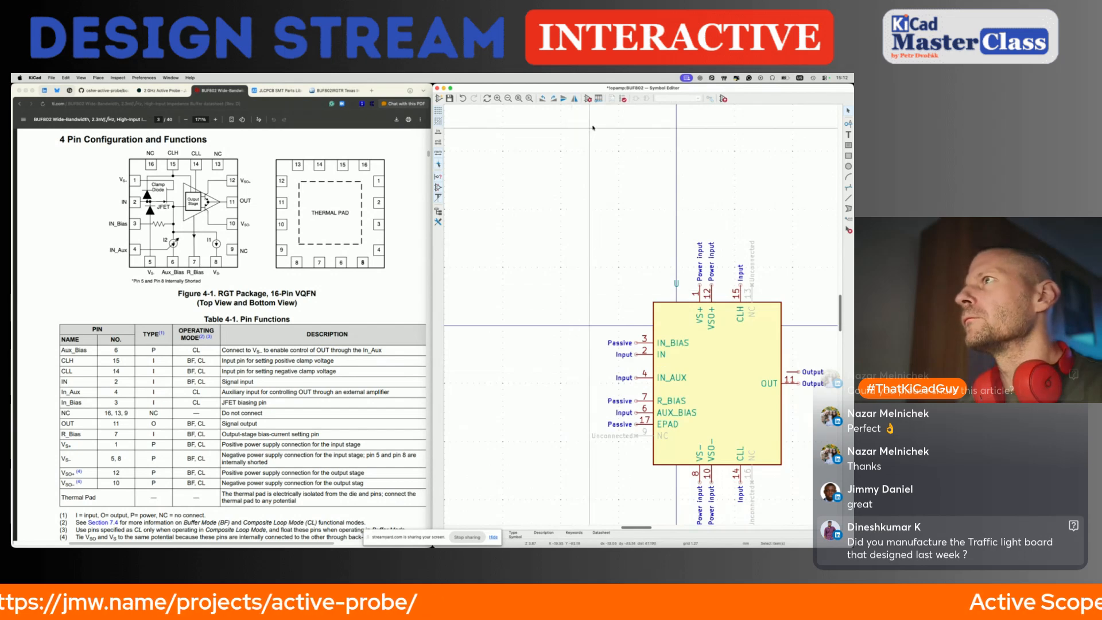
Step: In the pin table, give the unnumbered pin number 5, name VS- and electrical type Power input, and apply the changes
{"action": "left_click", "coordinate": [599, 98]}
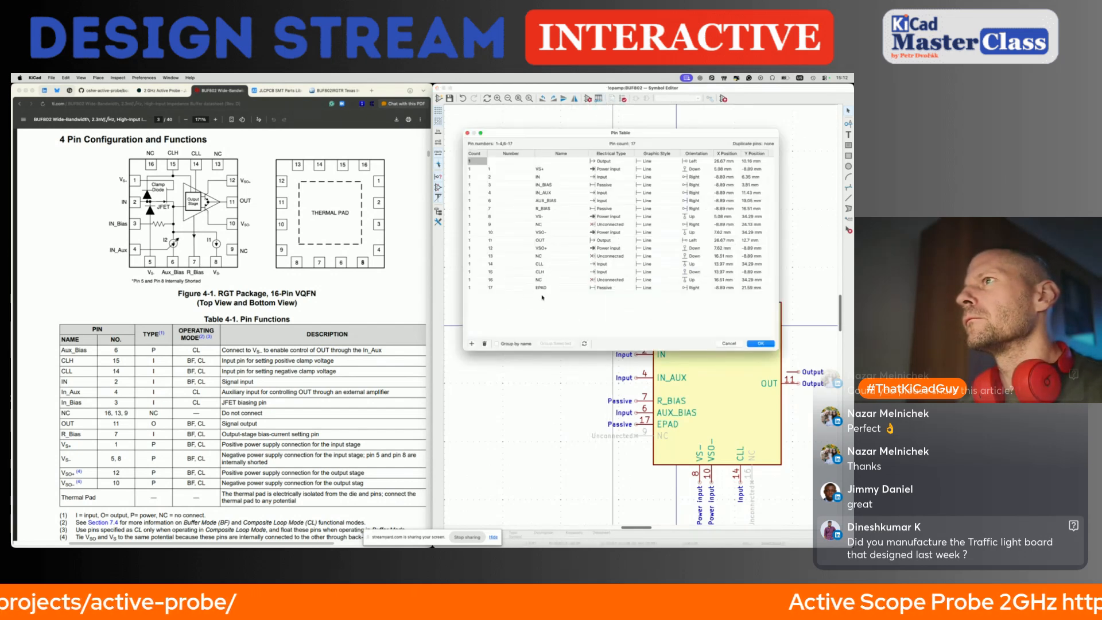
{"action": "left_click", "coordinate": [511, 161]}
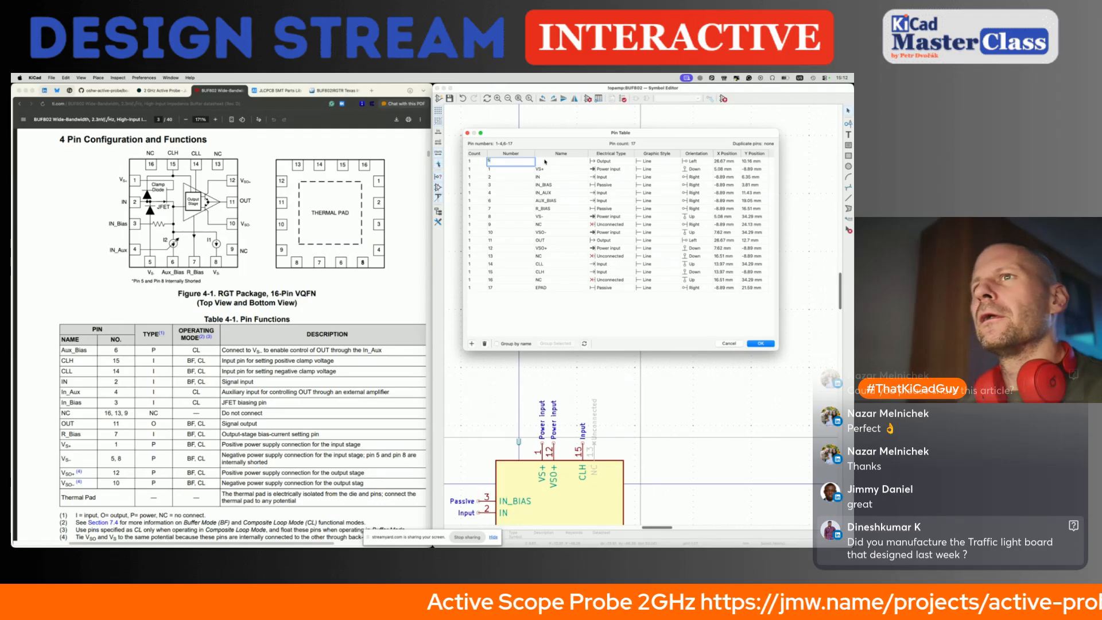
{"action": "left_click", "coordinate": [545, 161]}
{"action": "type", "text": "VS-"}
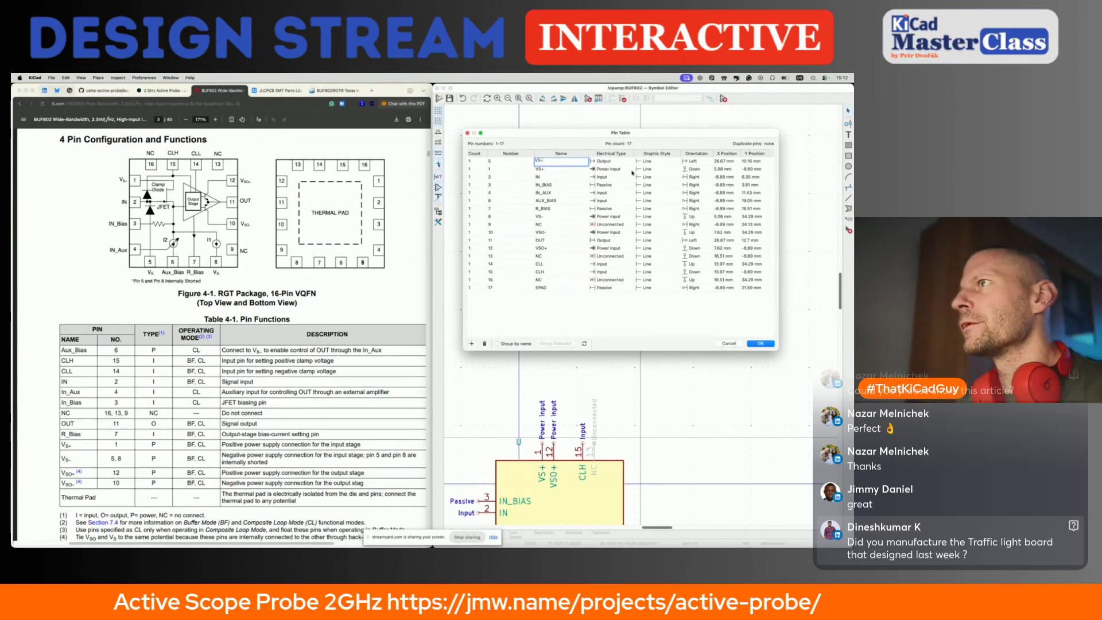
{"action": "left_click", "coordinate": [621, 162]}
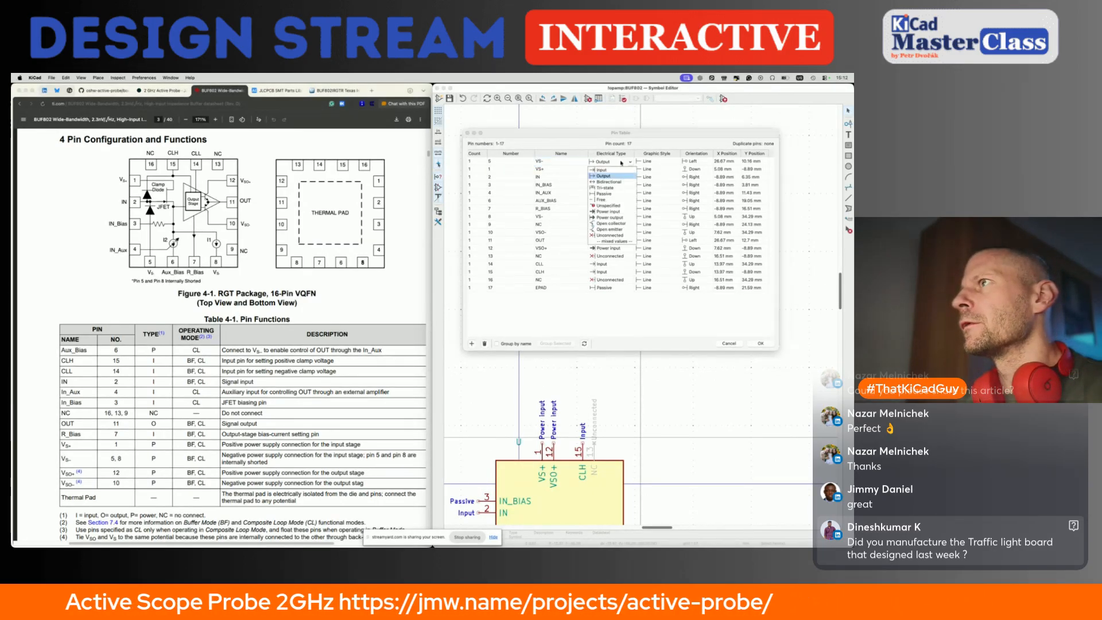
{"action": "left_click", "coordinate": [613, 215]}
{"action": "left_click", "coordinate": [760, 344]}
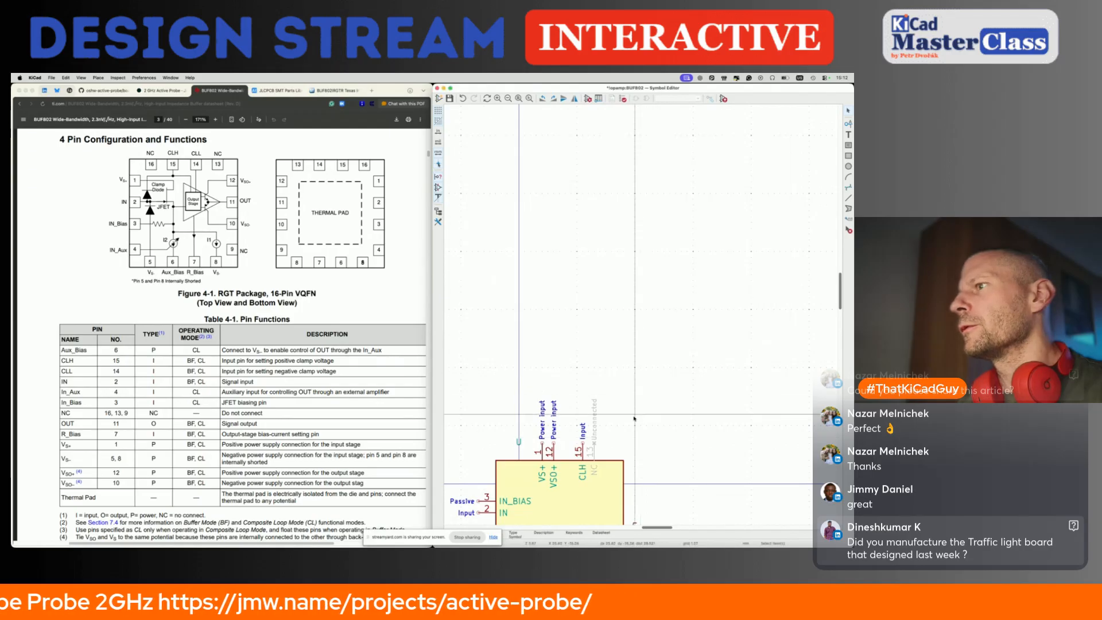
Step: Turn the VS- pin 5 by 180° and move it off the body's right edge to free space below the body
{"action": "scroll", "coordinate": [634, 390], "scroll_direction": "down", "scroll_amount": 5}
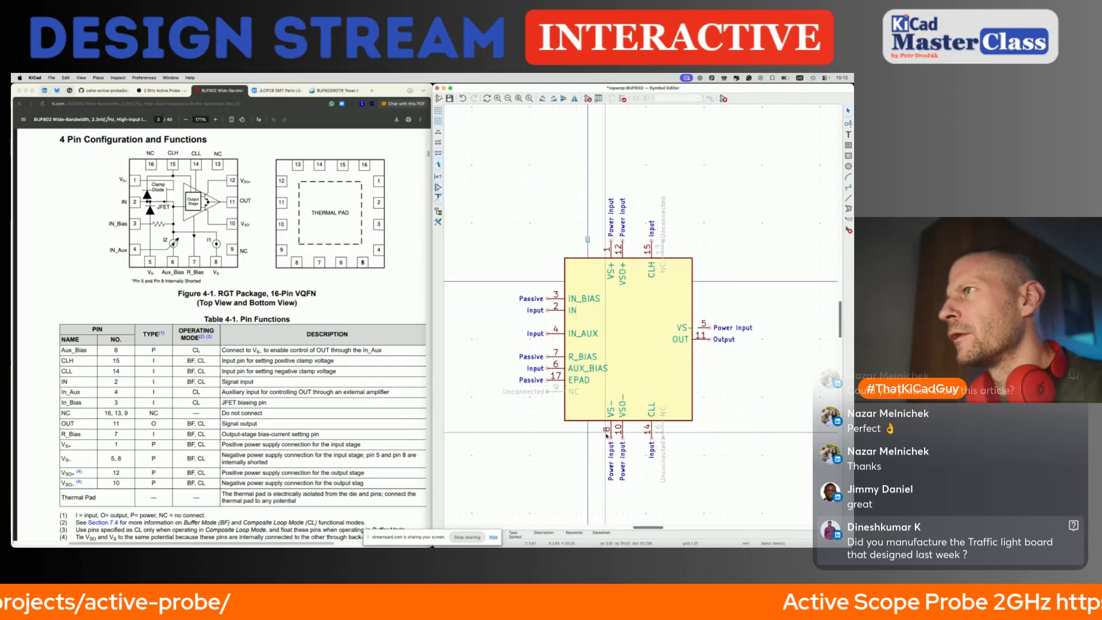
{"action": "left_click", "coordinate": [710, 328]}
{"action": "key", "text": "m"}
{"action": "key", "text": "r"}
{"action": "key", "text": "r"}
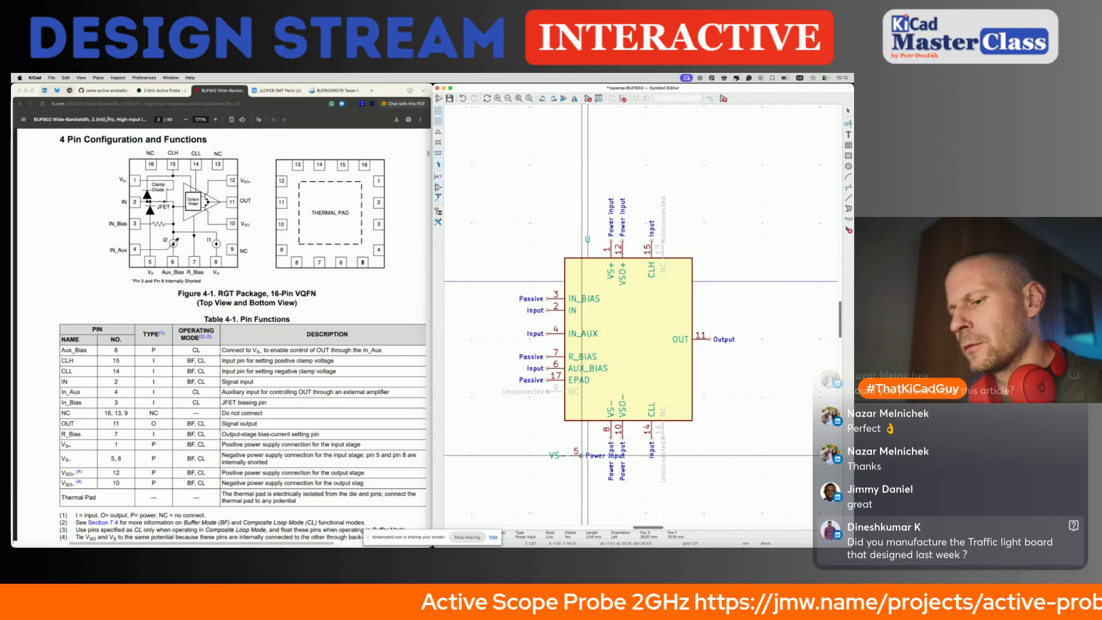
{"action": "left_click", "coordinate": [552, 469]}
Step: Set pin 5's electrical type to Passive, orient it upward and attach it to the body's bottom edge beside pin 8
{"action": "double_click", "coordinate": [552, 469]}
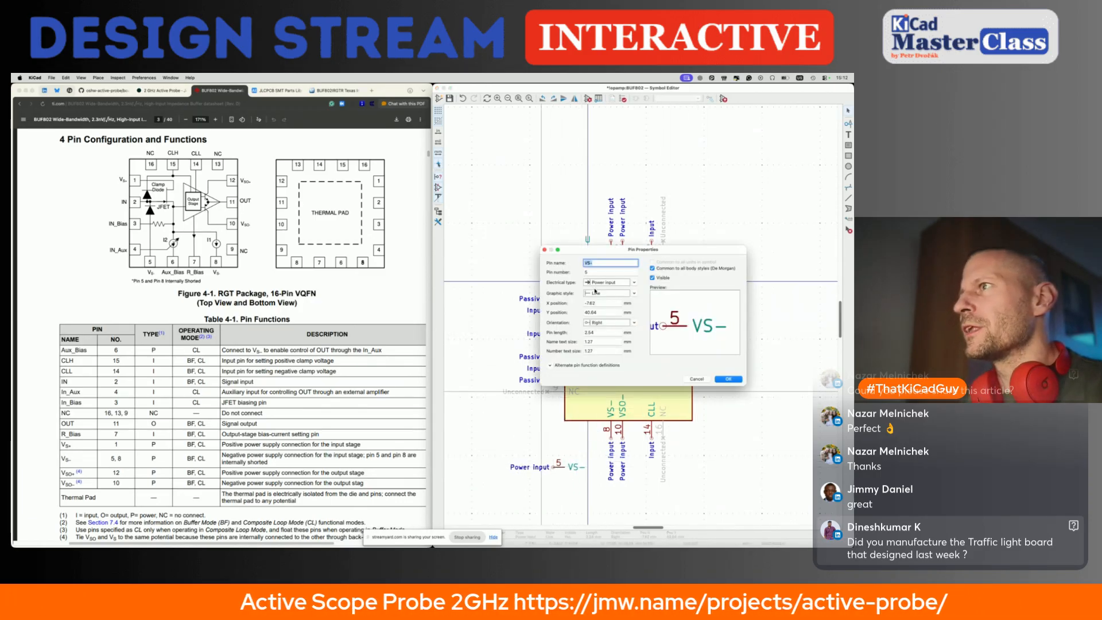
{"action": "left_click", "coordinate": [627, 282]}
{"action": "left_click", "coordinate": [601, 305]}
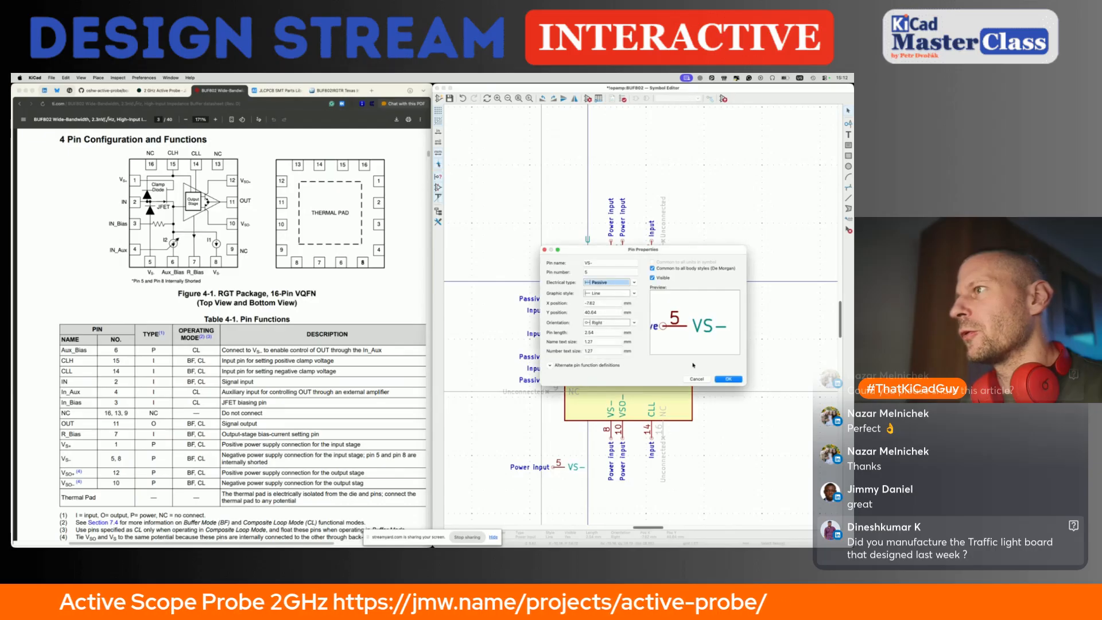
{"action": "left_click", "coordinate": [728, 380]}
{"action": "key", "text": "m"}
{"action": "key", "text": "r"}
{"action": "left_click", "coordinate": [594, 444]}
Step: Make pin 5 invisible, stack it directly on the VS- pin 8 and save the symbol
{"action": "key", "text": "e"}
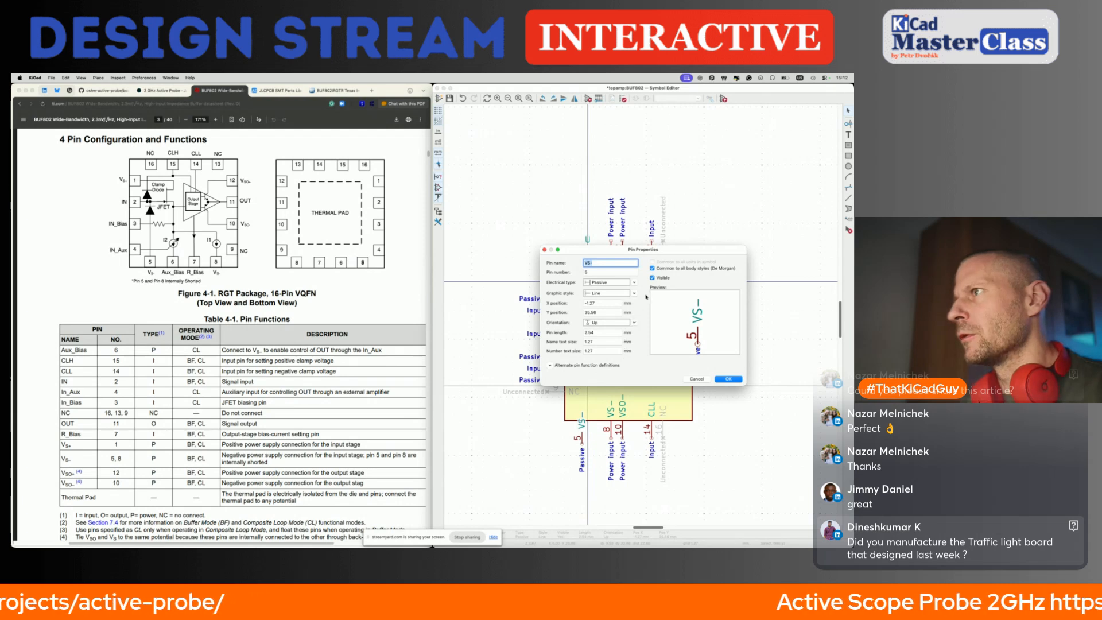
{"action": "left_click", "coordinate": [653, 278]}
{"action": "left_click", "coordinate": [726, 380]}
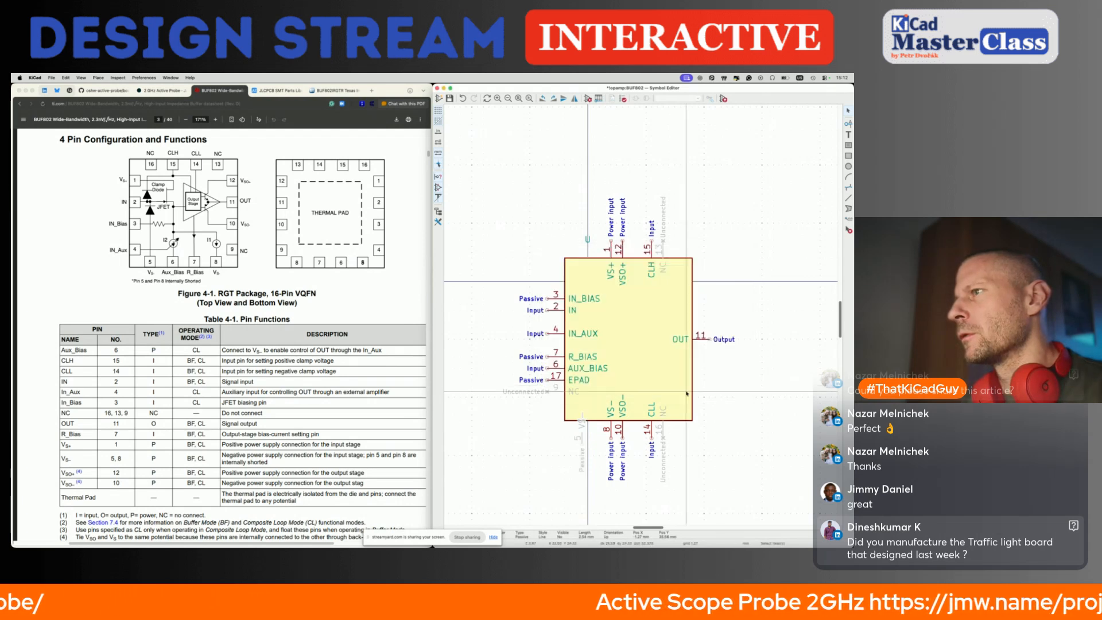
{"action": "left_click_drag", "start_coordinate": [585, 441], "coordinate": [611, 434]}
{"action": "key", "text": "super+s"}
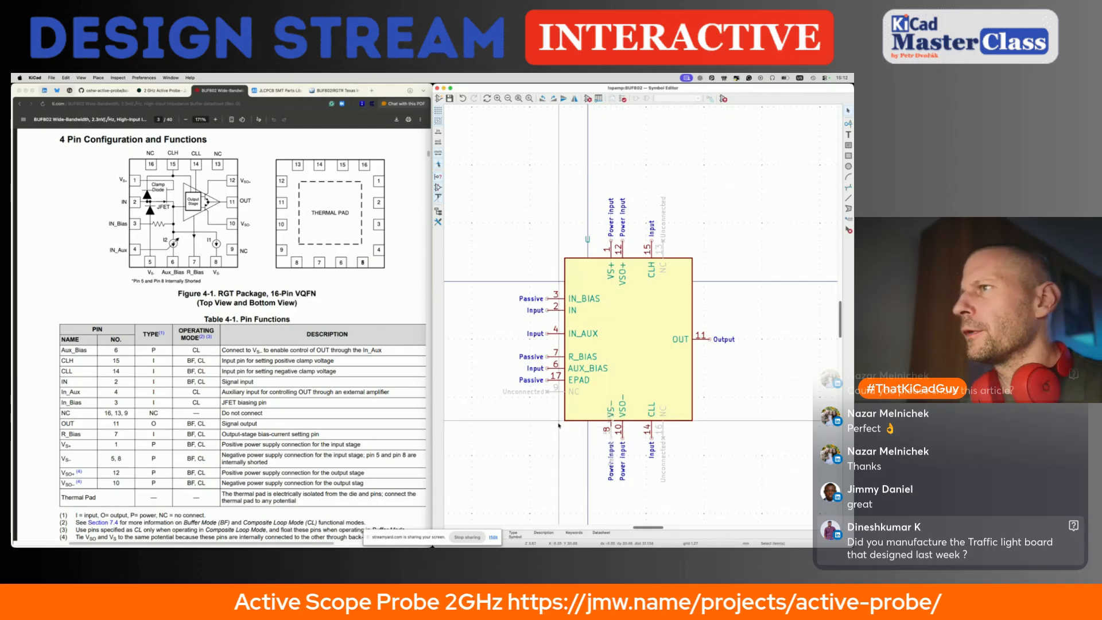
Step: Open the pin table and review the names of pins 8 to 17 against the datasheet
{"action": "left_click", "coordinate": [598, 98]}
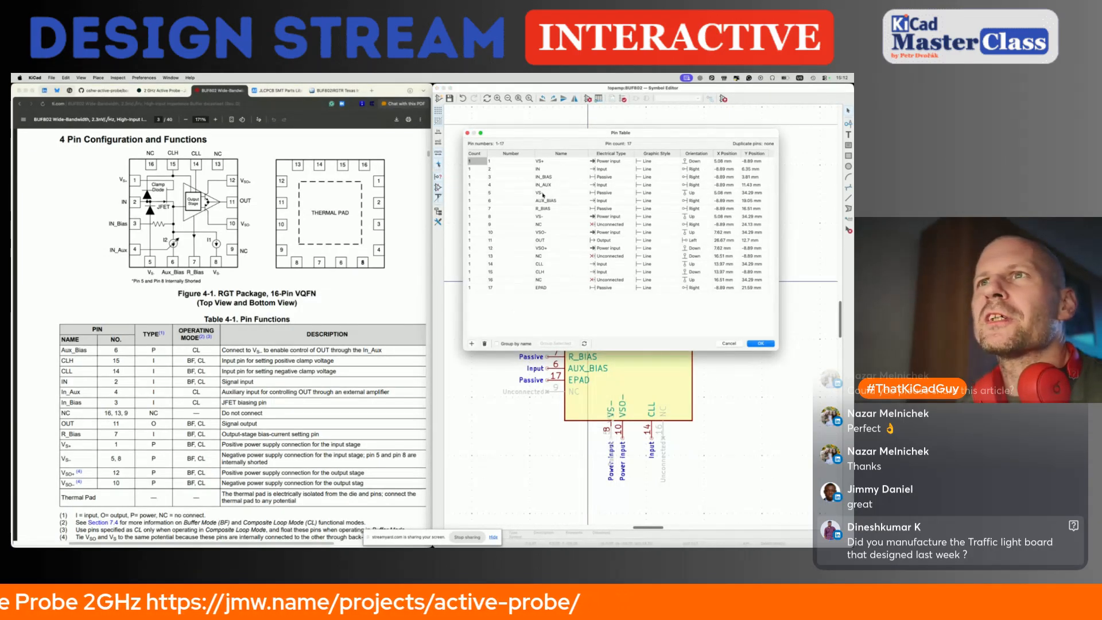
{"action": "double_click", "coordinate": [547, 224]}
{"action": "double_click", "coordinate": [546, 232]}
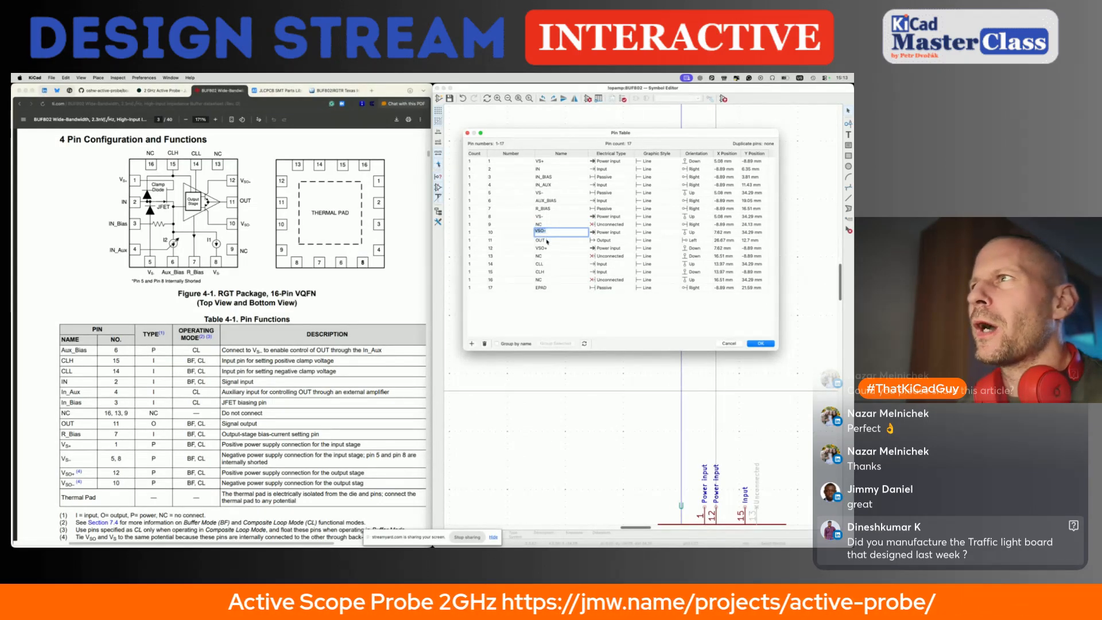
{"action": "double_click", "coordinate": [545, 240]}
{"action": "double_click", "coordinate": [547, 255]}
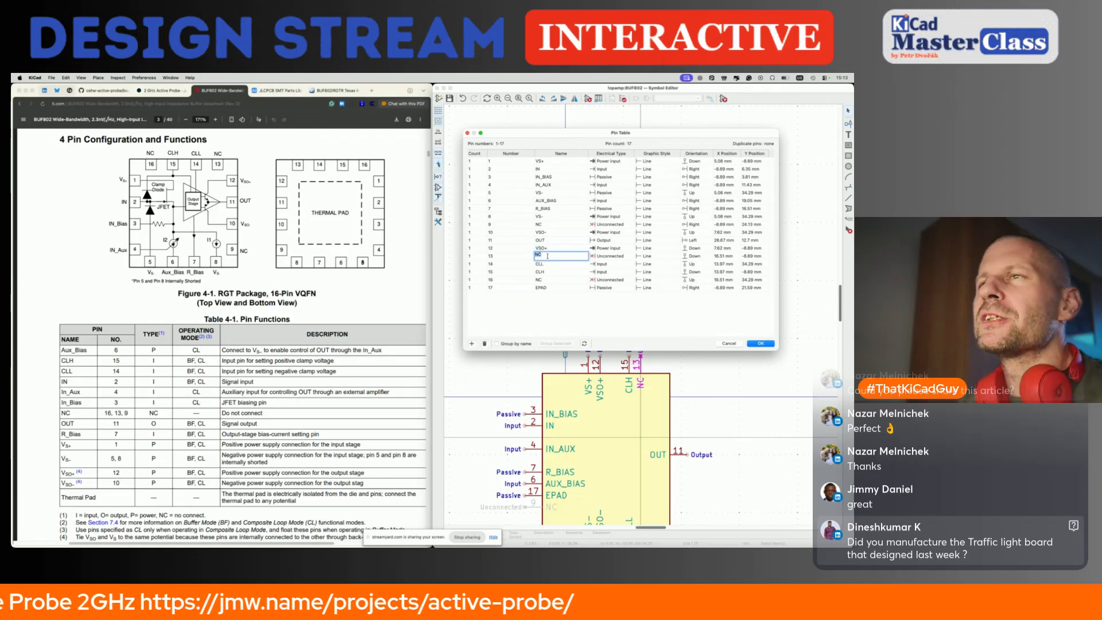
{"action": "double_click", "coordinate": [547, 272]}
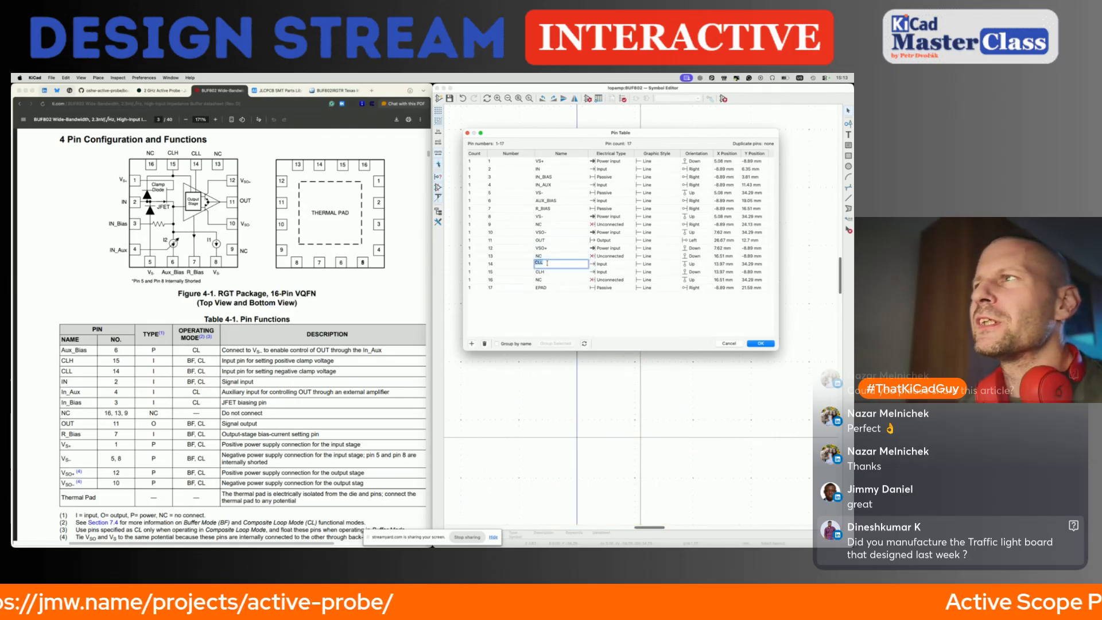
{"action": "double_click", "coordinate": [546, 280]}
{"action": "double_click", "coordinate": [547, 287]}
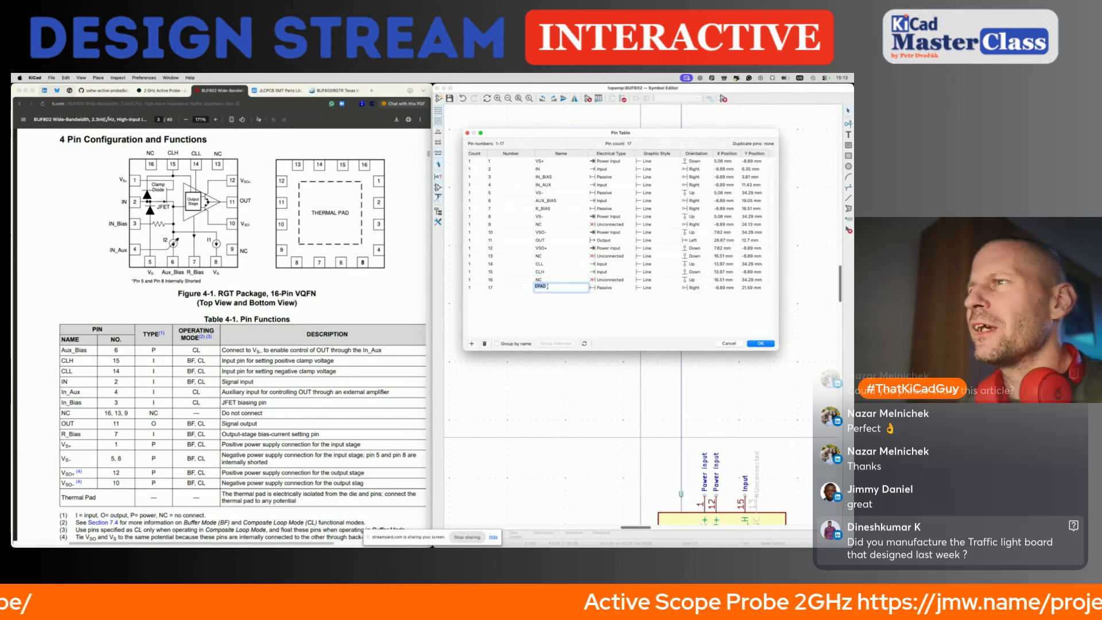
Step: Apply the pin table edits, with pin 17 named EPAD, and run the symbol checker
{"action": "left_click", "coordinate": [760, 343]}
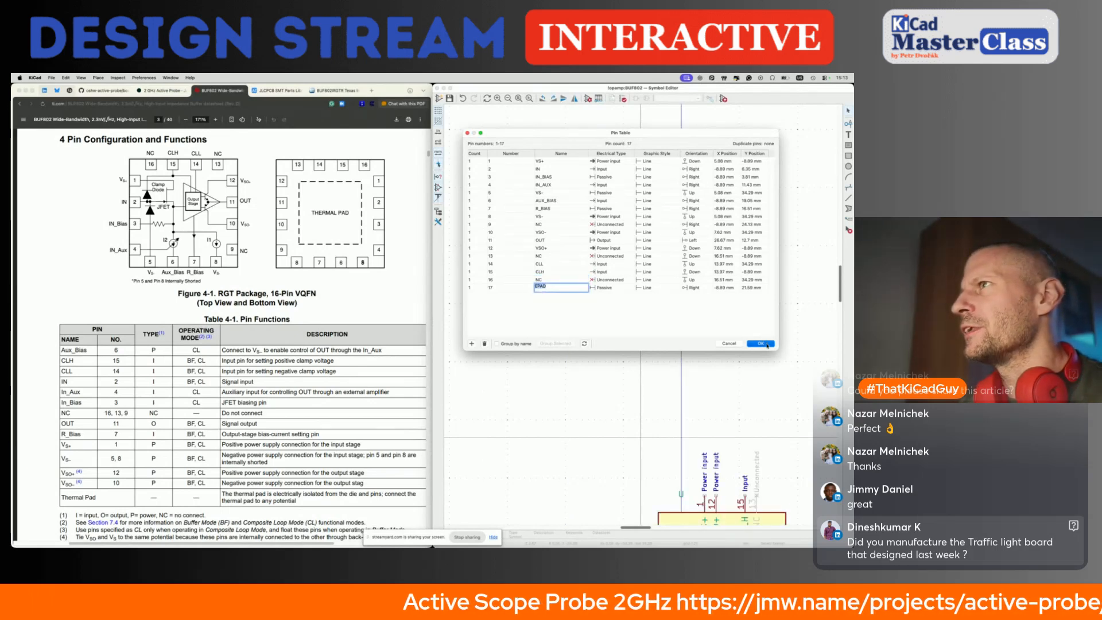
{"action": "left_click", "coordinate": [623, 99]}
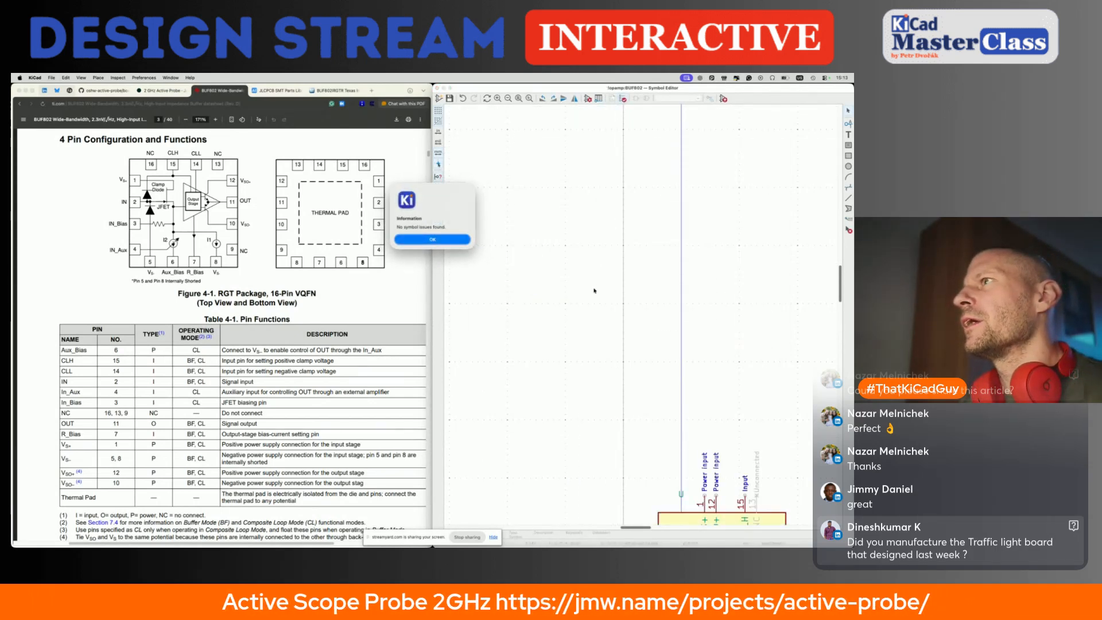
{"action": "left_click", "coordinate": [463, 243]}
Step: Select the whole BUF802 symbol, centre its body on the origin and save the symbol
{"action": "scroll", "coordinate": [522, 295], "scroll_direction": "down", "scroll_amount": 3}
{"action": "scroll", "coordinate": [522, 297], "scroll_direction": "down", "scroll_amount": 4}
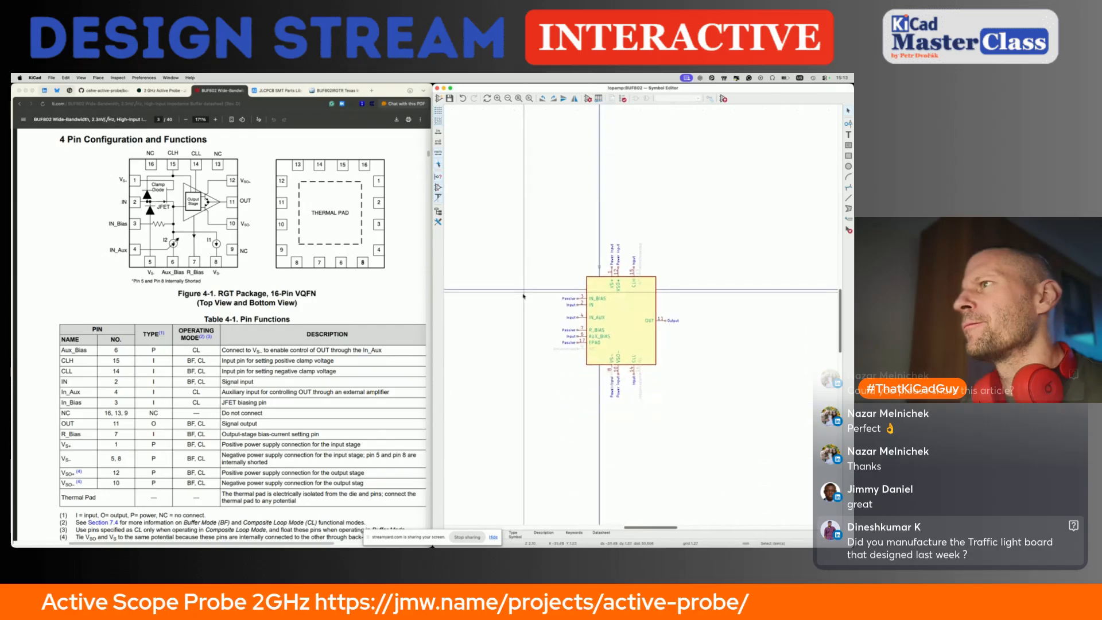
{"action": "left_click_drag", "start_coordinate": [524, 216], "coordinate": [696, 435]}
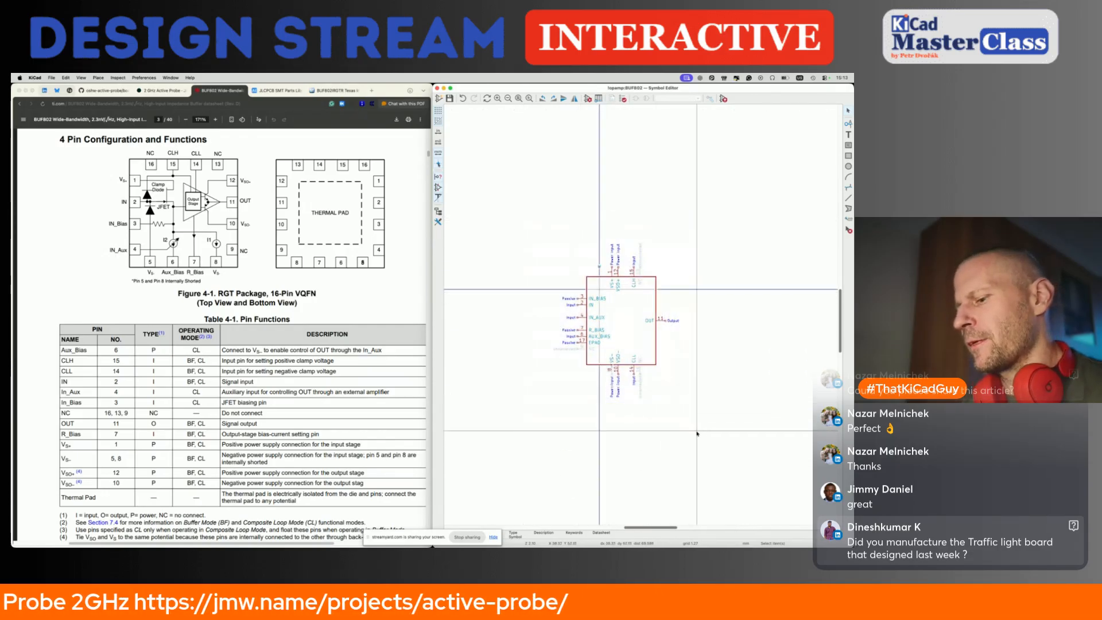
{"action": "key", "text": "m"}
{"action": "left_click", "coordinate": [678, 399]}
{"action": "key", "text": "m"}
{"action": "left_click", "coordinate": [676, 400]}
{"action": "left_click", "coordinate": [669, 399]}
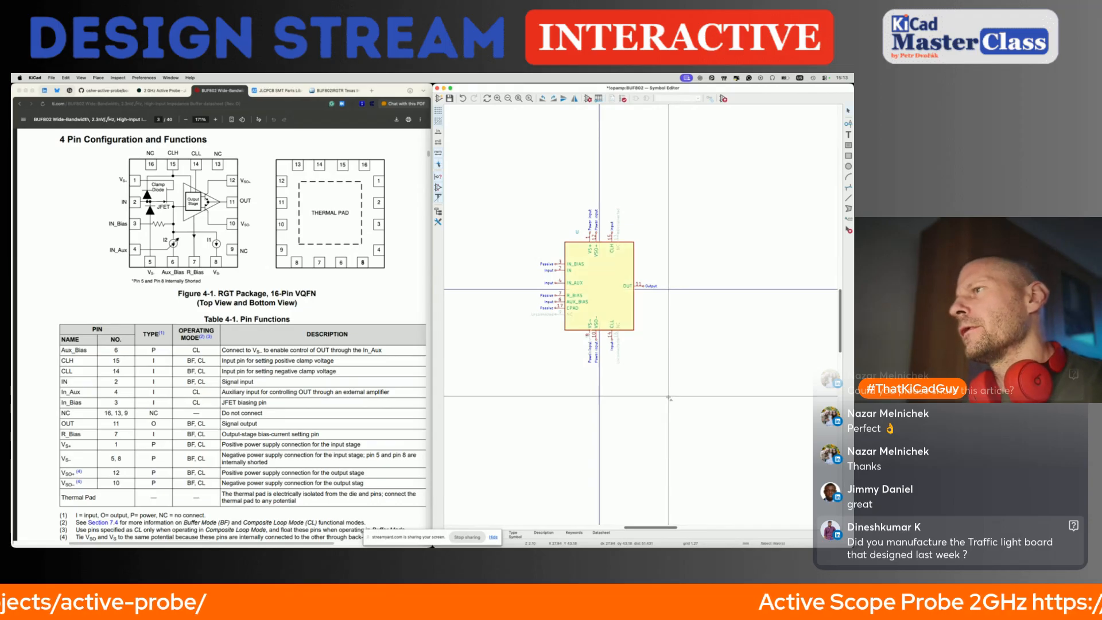
{"action": "key", "text": "ctrl+s"}
Step: Open the symbol's properties and set its Value field to BUF802
{"action": "double_click", "coordinate": [593, 235]}
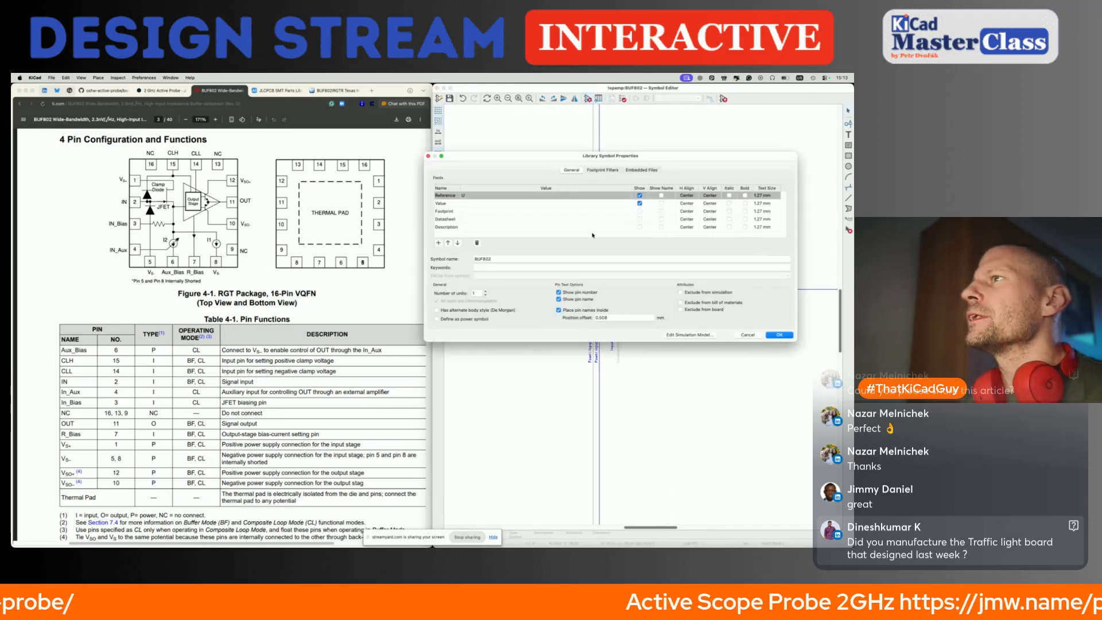
{"action": "left_click", "coordinate": [469, 205]}
{"action": "type", "text": "BUF"}
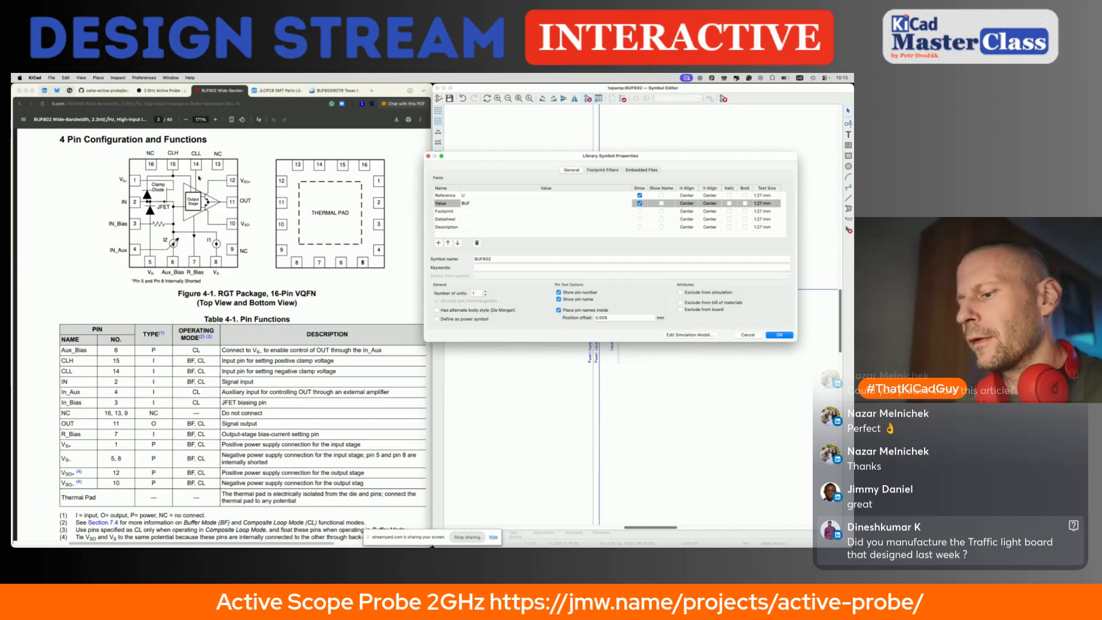
{"action": "type", "text": "802"}
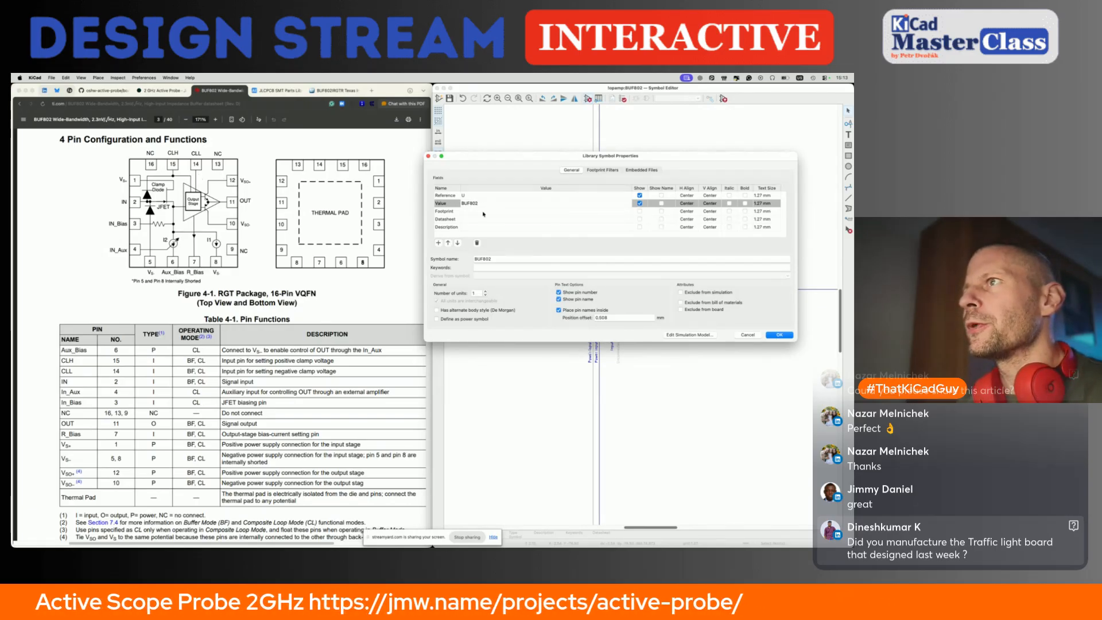
Step: Examine the datasheet's RGT0016C package outline, board layout and stencil drawings to identify the footprint the 16-pin VQFN package needs
{"action": "left_click", "coordinate": [482, 212]}
{"action": "left_click", "coordinate": [253, 307]}
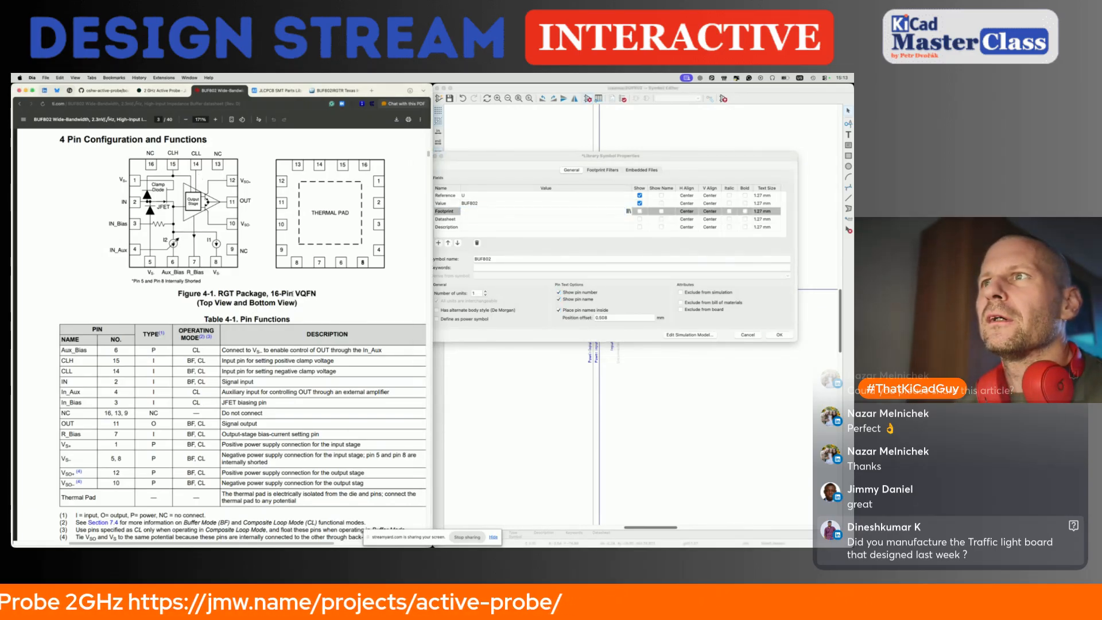
{"action": "left_click_drag", "start_coordinate": [296, 292], "coordinate": [323, 292]}
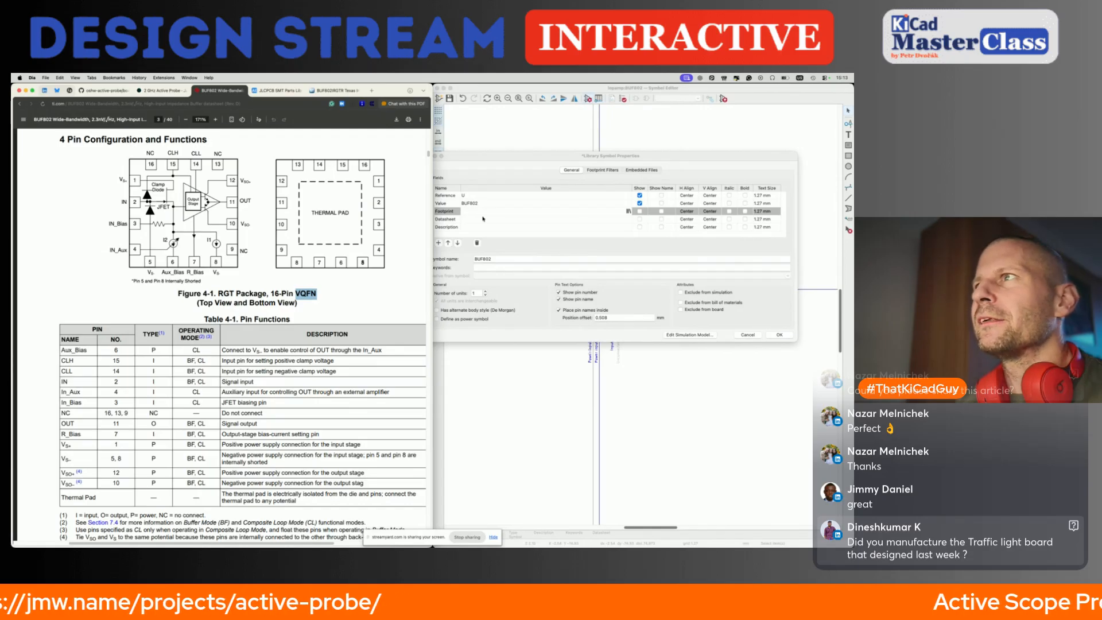
{"action": "left_click", "coordinate": [618, 205]}
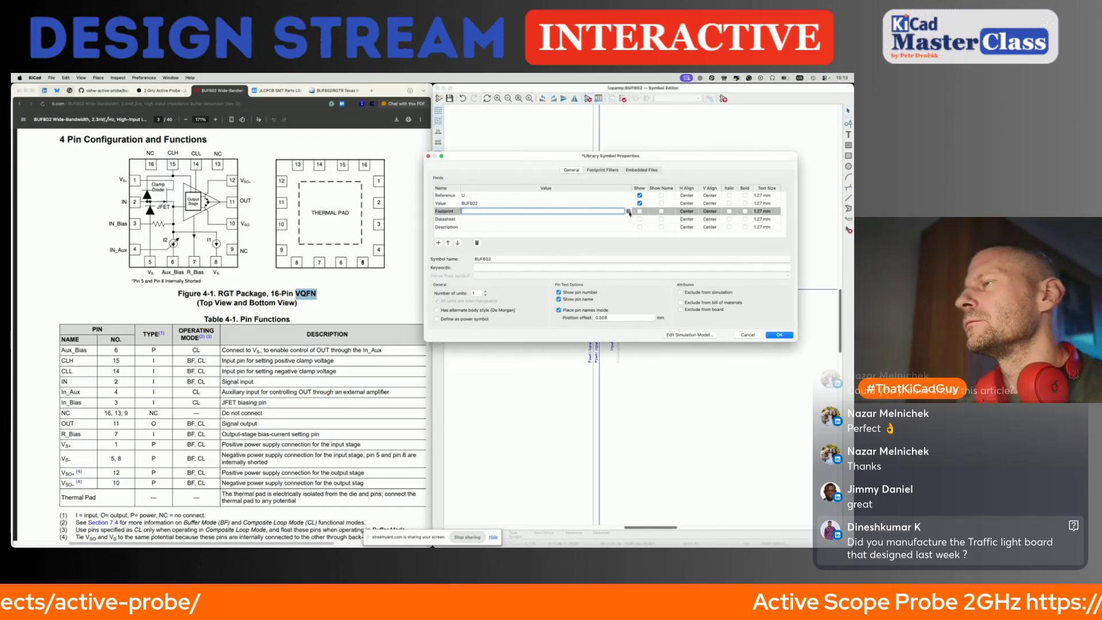
{"action": "left_click", "coordinate": [628, 211]}
{"action": "left_click", "coordinate": [249, 284]}
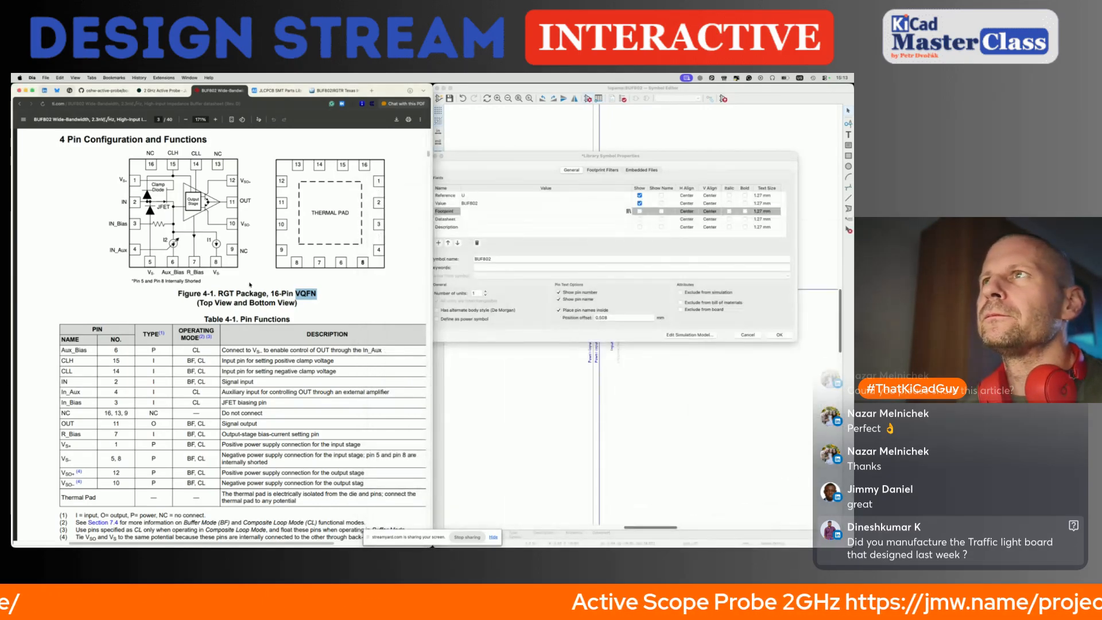
{"action": "scroll", "coordinate": [249, 284], "scroll_direction": "down", "scroll_amount": 20}
{"action": "scroll", "coordinate": [249, 284], "scroll_direction": "down", "scroll_amount": 20}
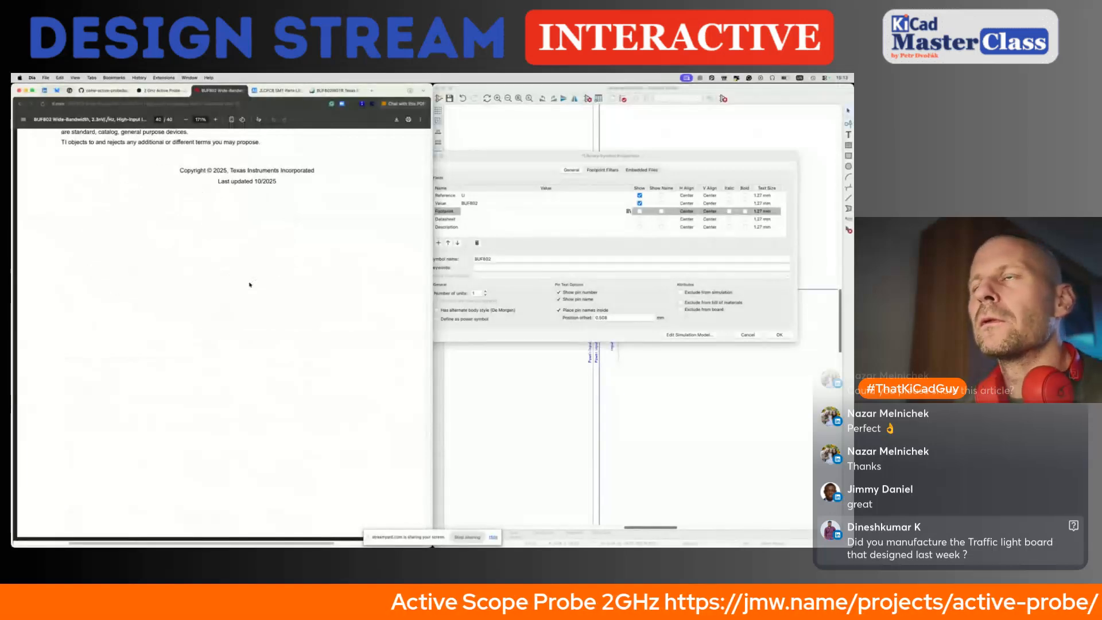
{"action": "scroll", "coordinate": [209, 416], "scroll_direction": "up", "scroll_amount": 5}
{"action": "scroll", "coordinate": [208, 416], "scroll_direction": "up", "scroll_amount": 10}
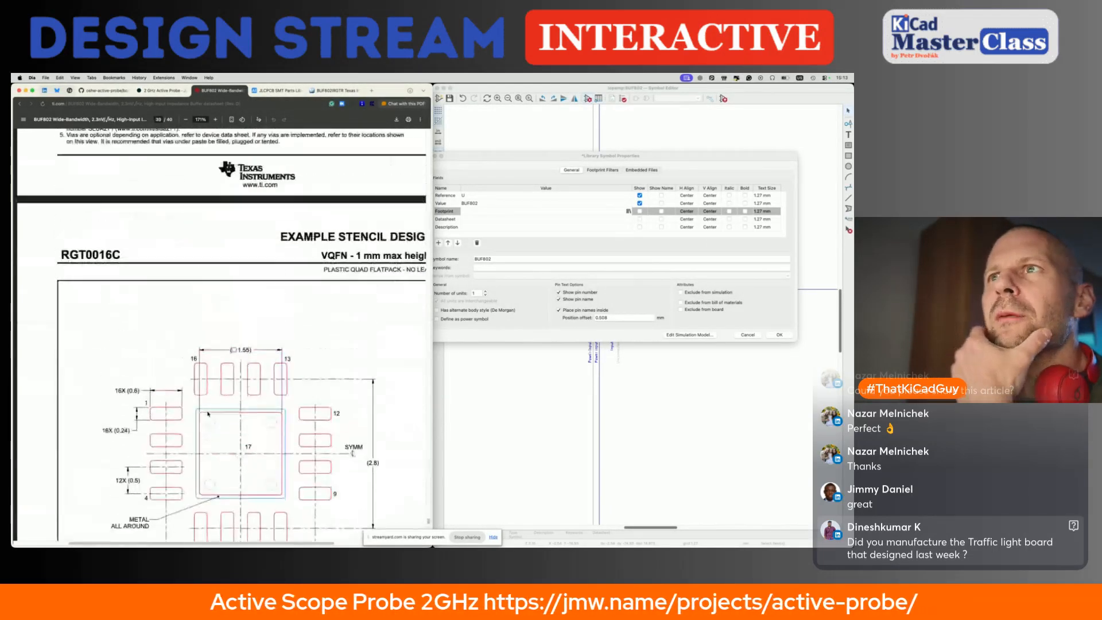
{"action": "scroll", "coordinate": [208, 413], "scroll_direction": "down", "scroll_amount": 4}
{"action": "scroll", "coordinate": [207, 413], "scroll_direction": "down", "scroll_amount": 1}
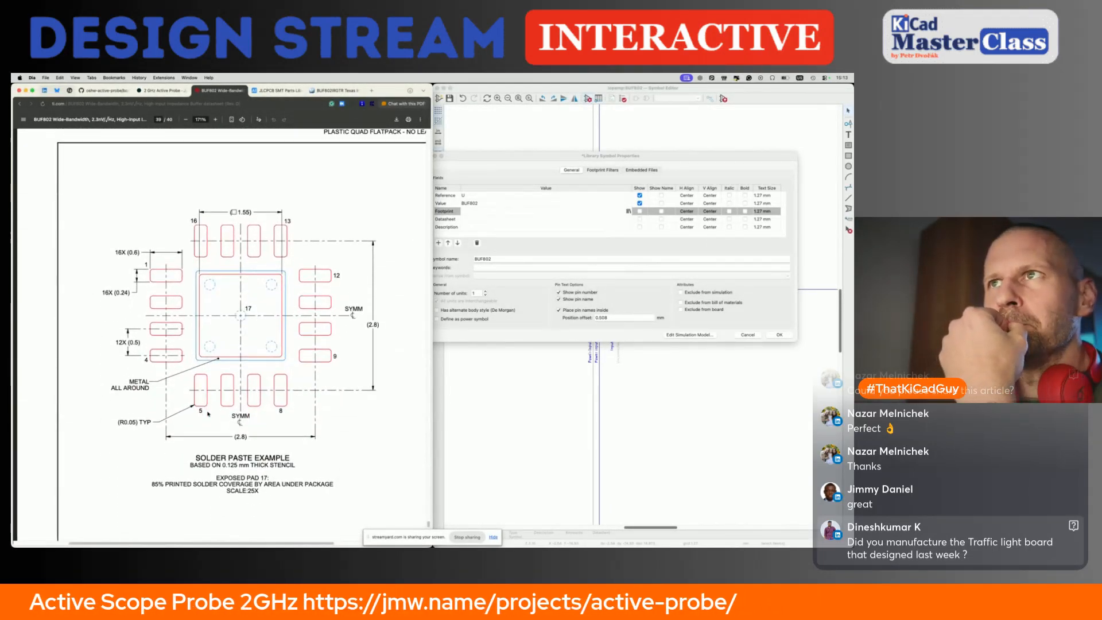
{"action": "scroll", "coordinate": [208, 413], "scroll_direction": "up", "scroll_amount": 10}
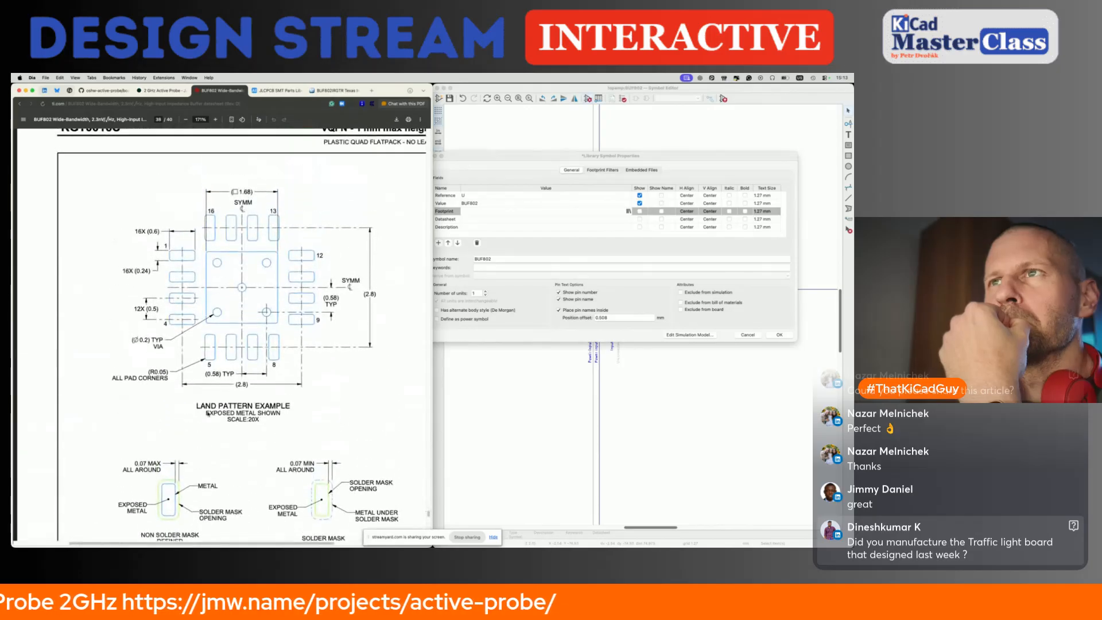
{"action": "scroll", "coordinate": [208, 413], "scroll_direction": "up", "scroll_amount": 10}
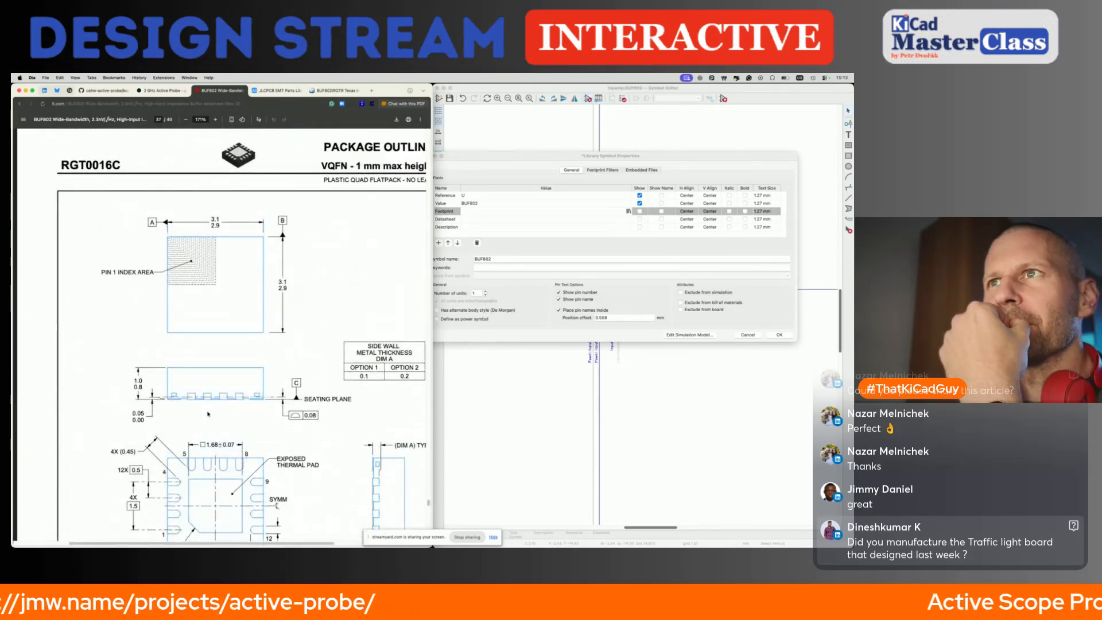
{"action": "scroll", "coordinate": [207, 413], "scroll_direction": "right", "scroll_amount": 4}
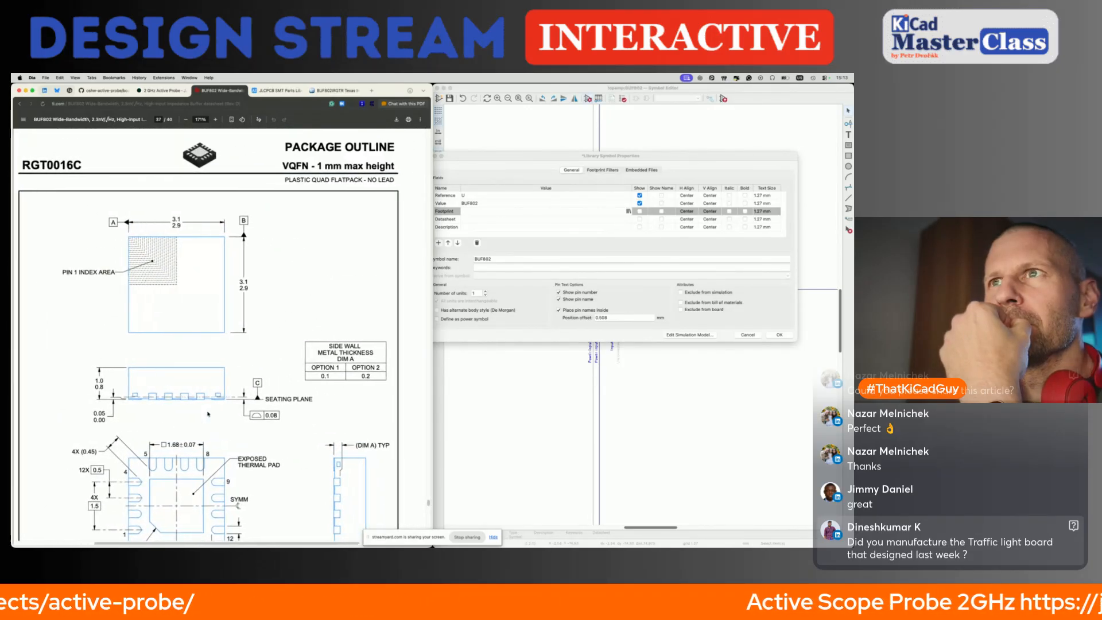
{"action": "scroll", "coordinate": [208, 413], "scroll_direction": "down", "scroll_amount": 10}
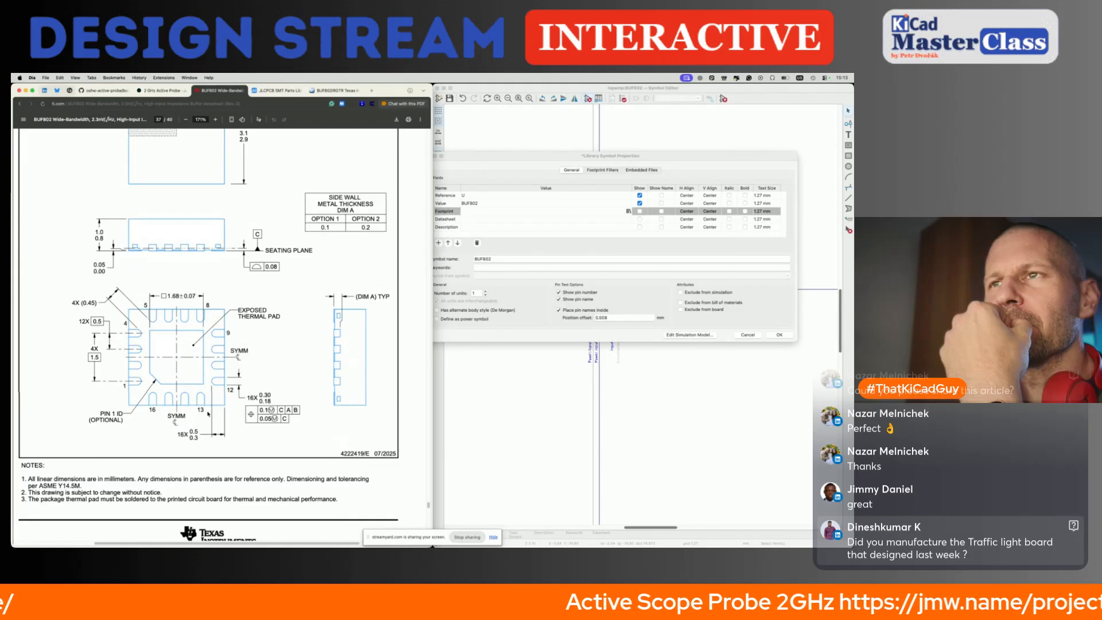
{"action": "scroll", "coordinate": [208, 414], "scroll_direction": "up", "scroll_amount": 2}
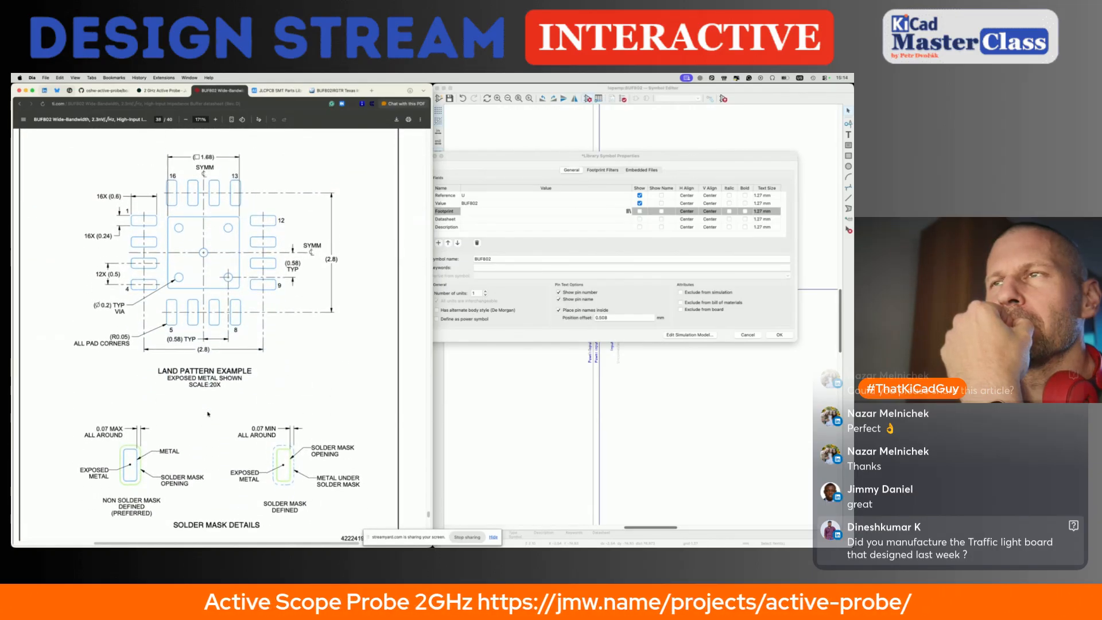
{"action": "scroll", "coordinate": [208, 413], "scroll_direction": "down", "scroll_amount": 5}
{"action": "scroll", "coordinate": [208, 413], "scroll_direction": "up", "scroll_amount": 10}
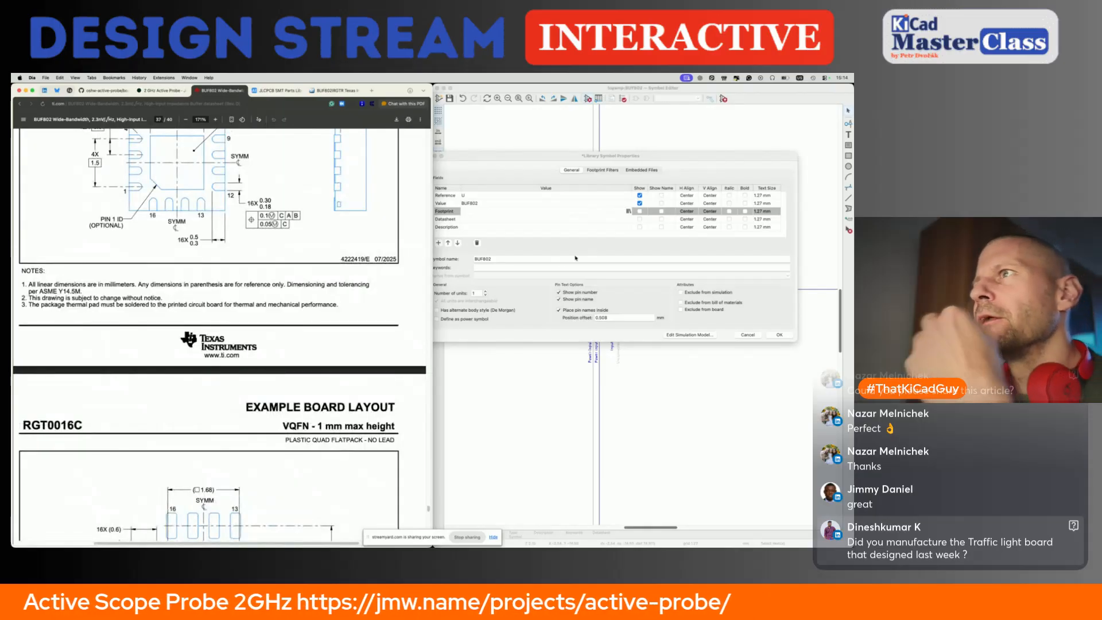
Step: Open the footprint chooser for the Footprint field, search for qfn-16 and bring up the datasheet's land pattern for comparison
{"action": "left_click", "coordinate": [628, 212]}
{"action": "scroll", "coordinate": [257, 234], "scroll_direction": "up", "scroll_amount": 8}
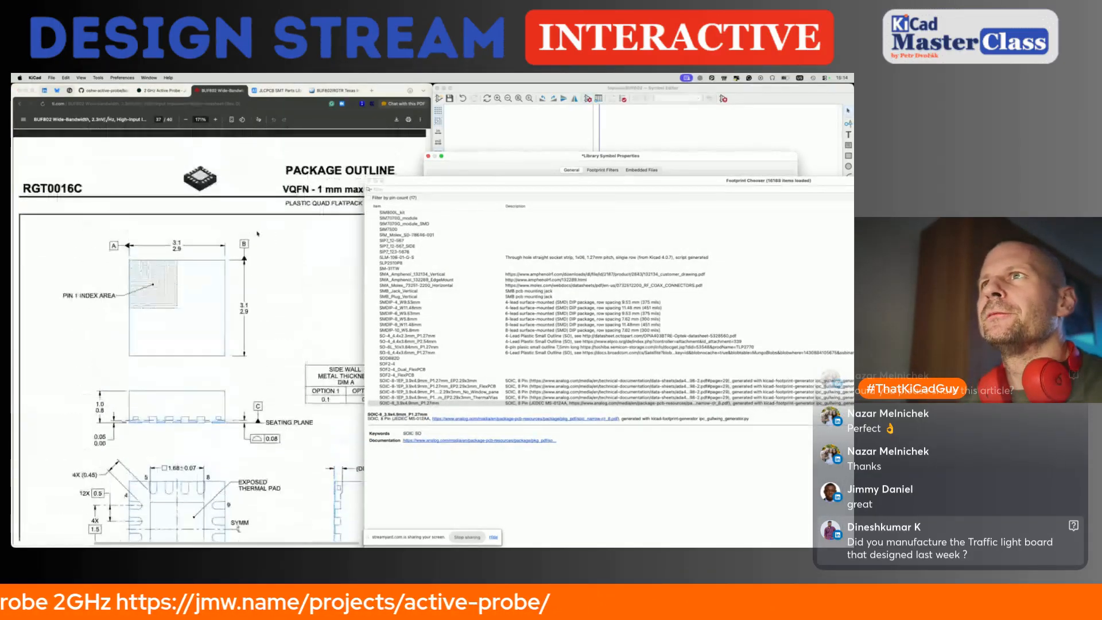
{"action": "scroll", "coordinate": [258, 233], "scroll_direction": "up", "scroll_amount": 4}
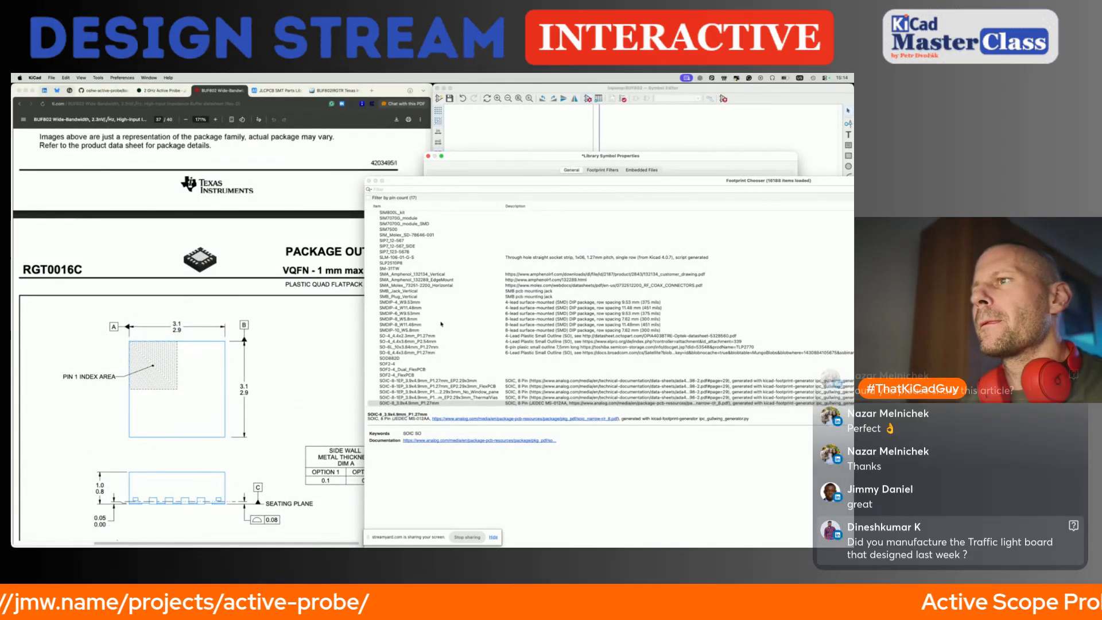
{"action": "left_click", "coordinate": [409, 189]}
{"action": "type", "text": "qfn-16"}
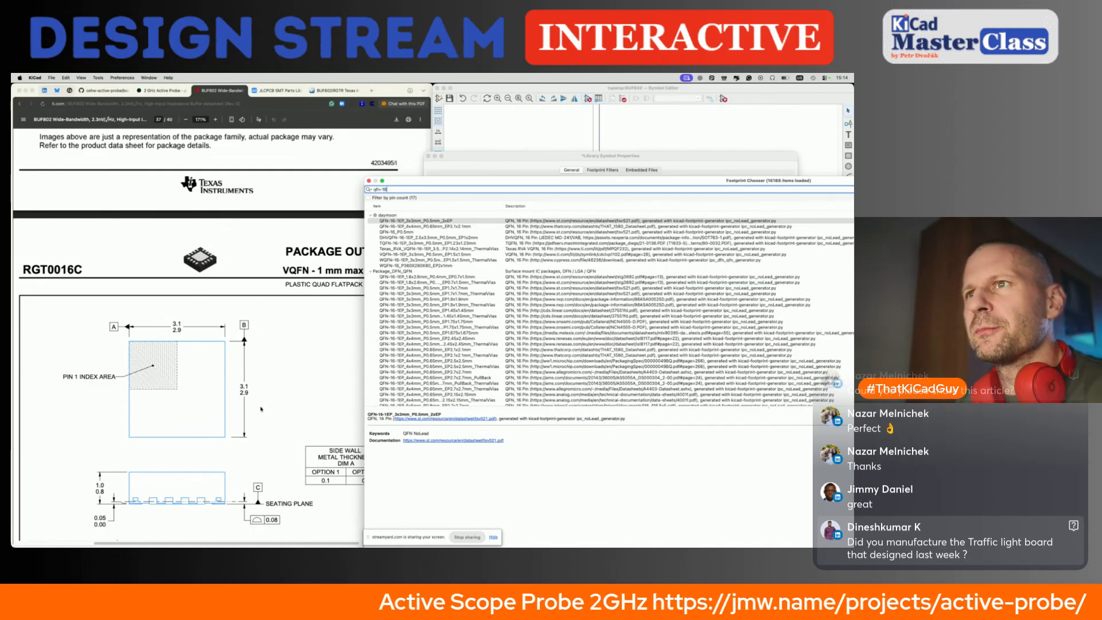
{"action": "scroll", "coordinate": [262, 408], "scroll_direction": "down", "scroll_amount": 5}
{"action": "scroll", "coordinate": [262, 409], "scroll_direction": "down", "scroll_amount": 5}
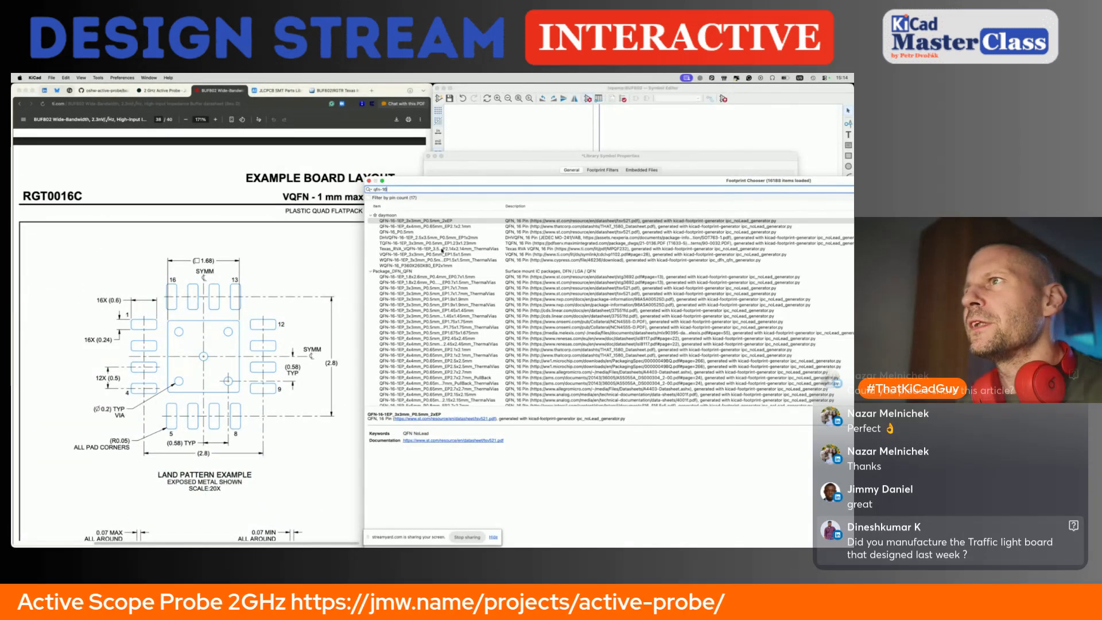
Step: Preview the QFN-16-1EP 3x3 mm, 0.5 mm pitch 2xEP footprint and fit the chooser window so list and preview are both visible
{"action": "left_click", "coordinate": [443, 222]}
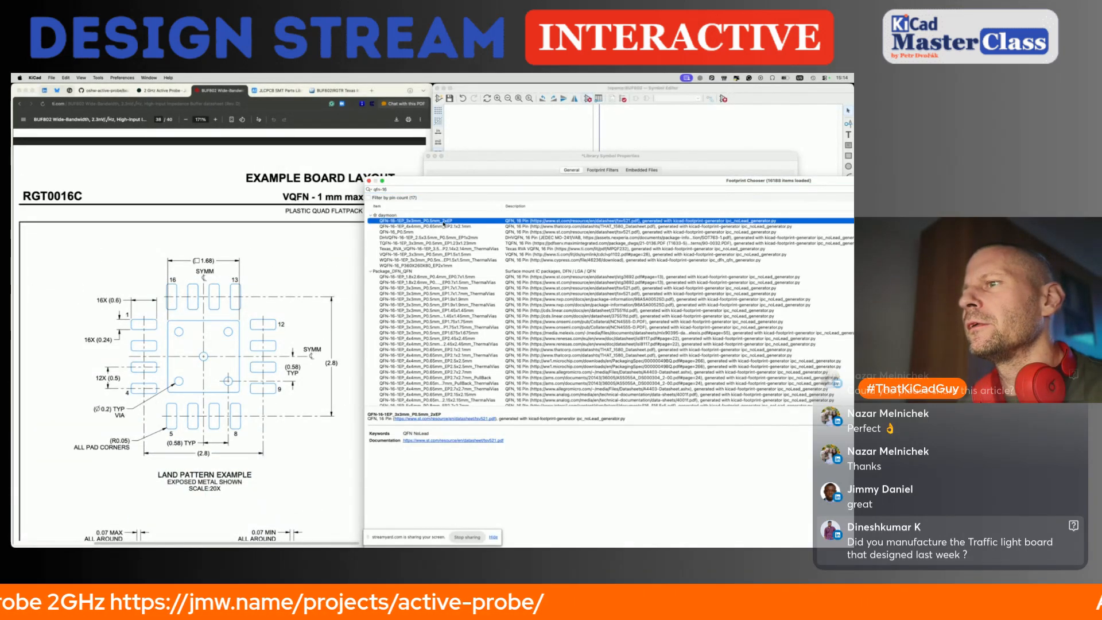
{"action": "scroll", "coordinate": [483, 254], "scroll_direction": "down", "scroll_amount": 3}
{"action": "left_click_drag", "start_coordinate": [533, 186], "coordinate": [389, 117]}
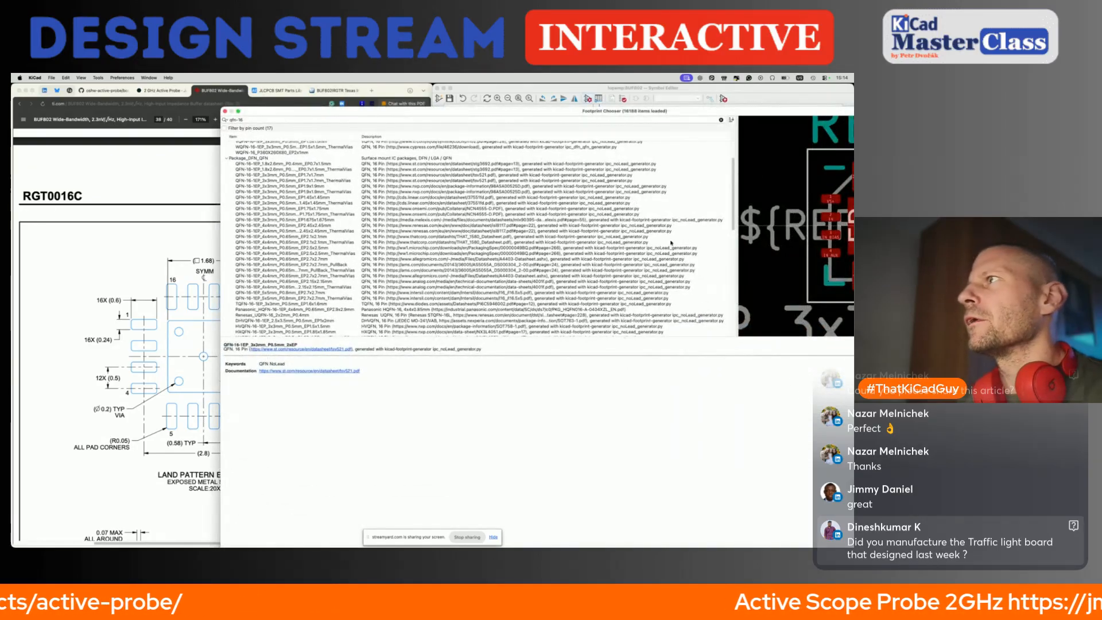
{"action": "left_click_drag", "start_coordinate": [225, 108], "coordinate": [596, 242]}
{"action": "left_click_drag", "start_coordinate": [662, 248], "coordinate": [297, 156]}
{"action": "scroll", "coordinate": [305, 213], "scroll_direction": "up", "scroll_amount": 4}
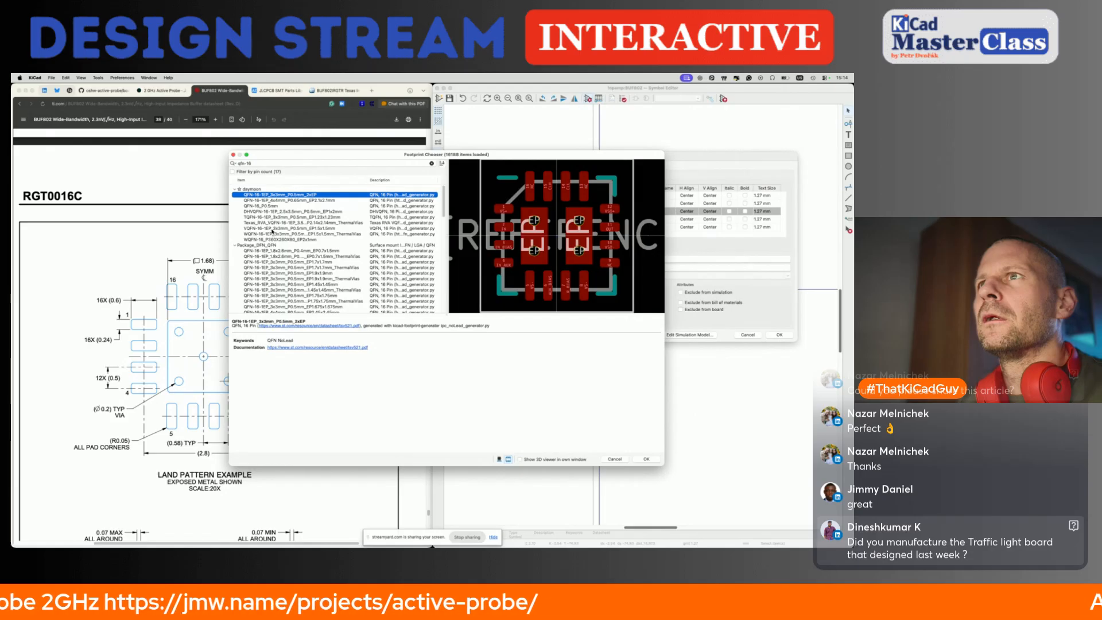
Step: Assign the WQFN-16-1EP 3x3 mm, 0.5 mm pitch ThermalVias footprint, copying its name, and apply the symbol properties
{"action": "left_click", "coordinate": [273, 229]}
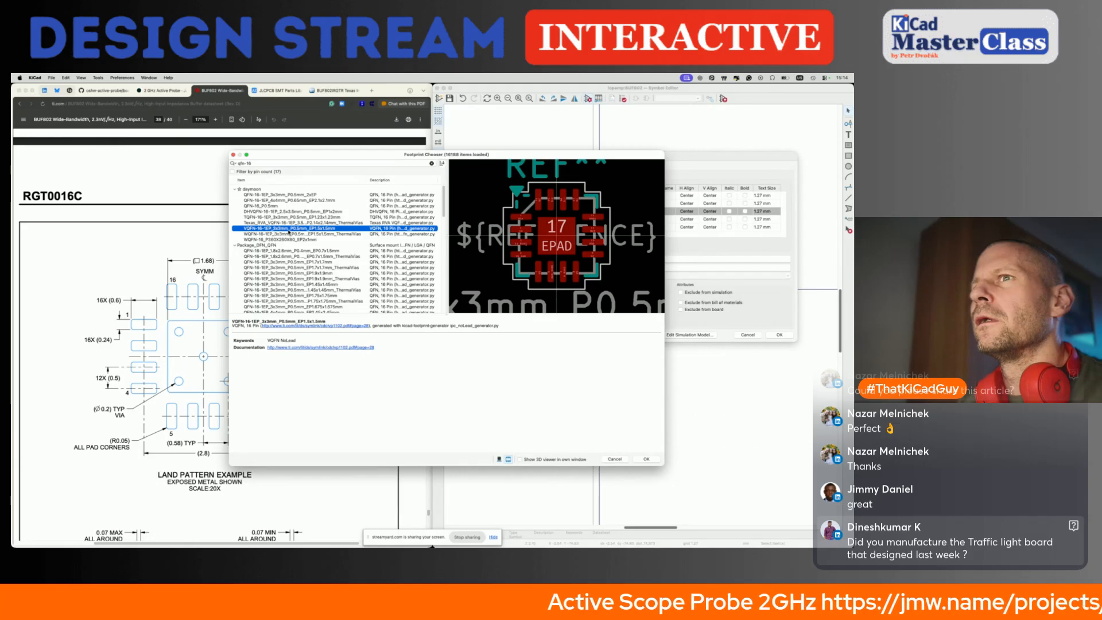
{"action": "left_click", "coordinate": [332, 234]}
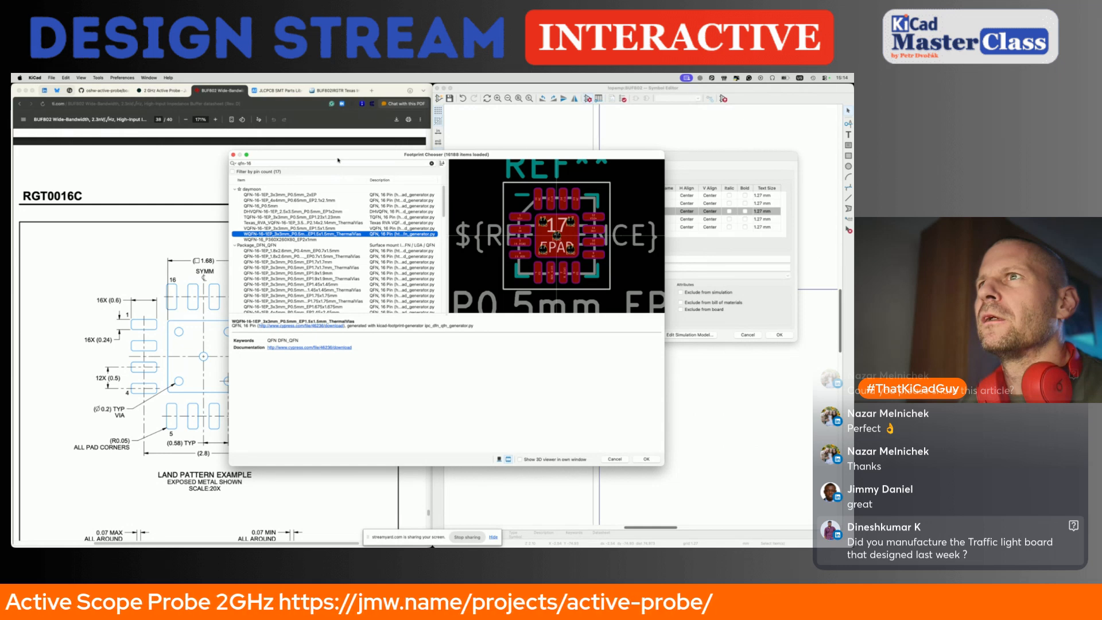
{"action": "left_click_drag", "start_coordinate": [337, 155], "coordinate": [423, 155]}
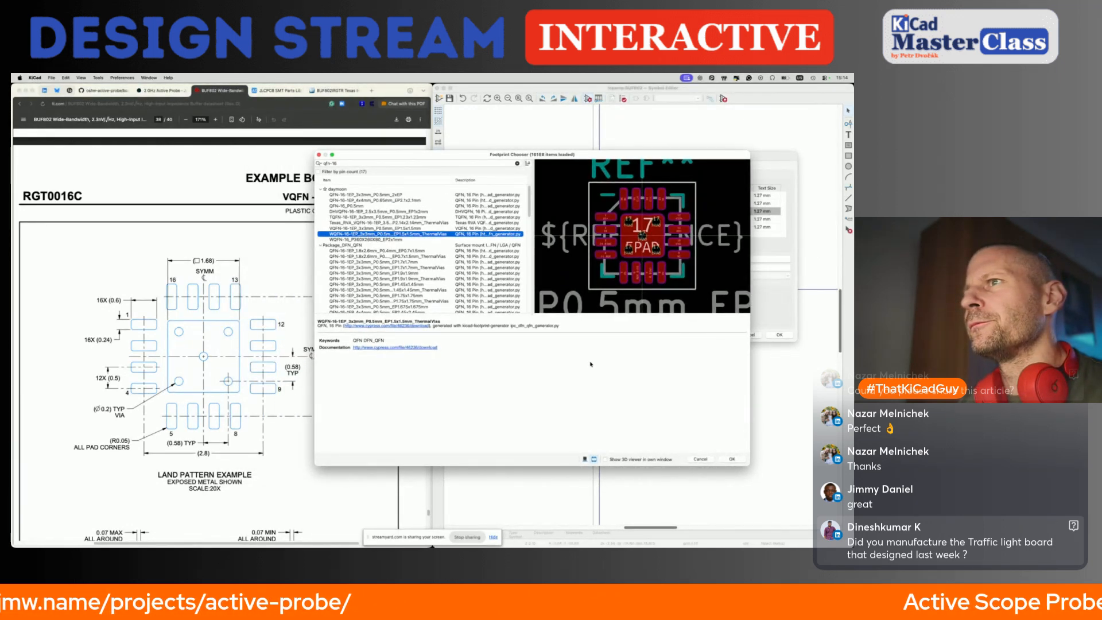
{"action": "left_click_drag", "start_coordinate": [319, 322], "coordinate": [441, 320]}
{"action": "key", "text": "super+c"}
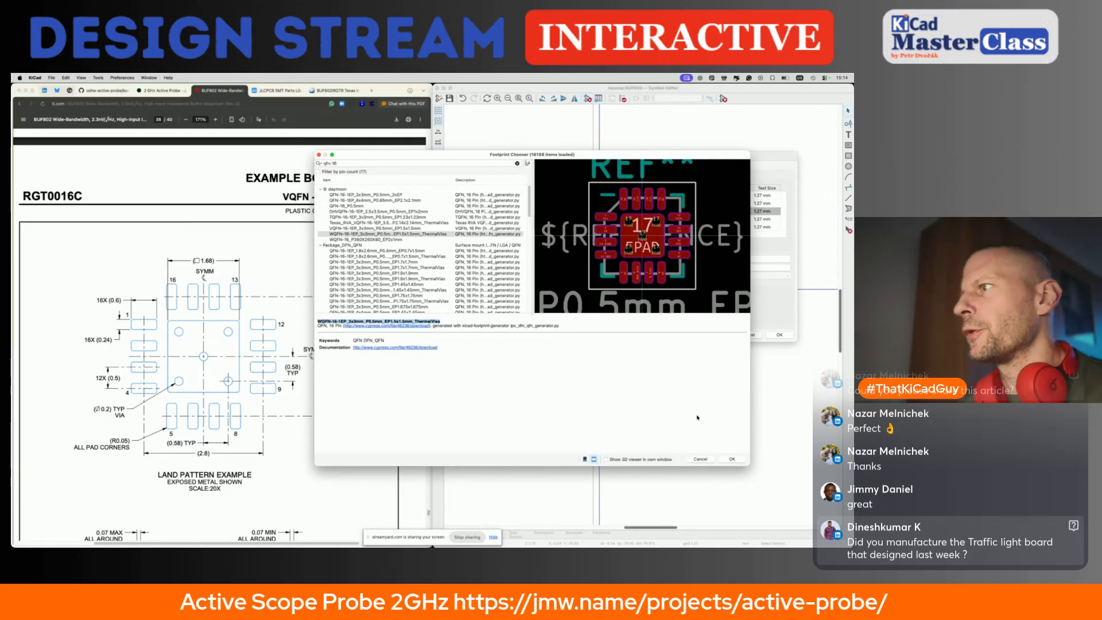
{"action": "left_click", "coordinate": [730, 460]}
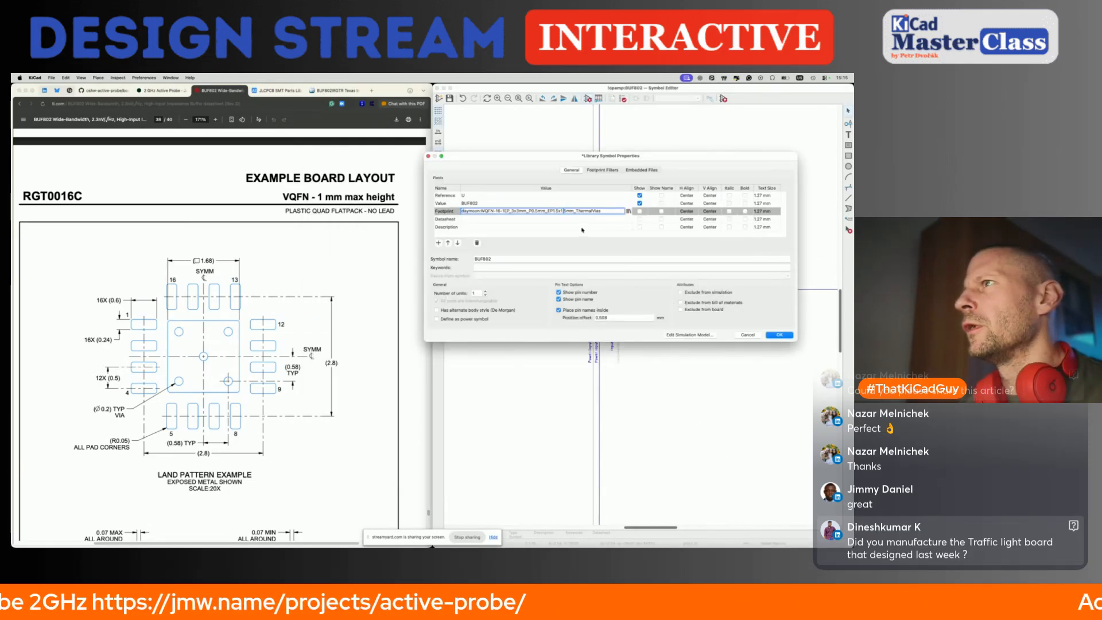
{"action": "left_click", "coordinate": [779, 335]}
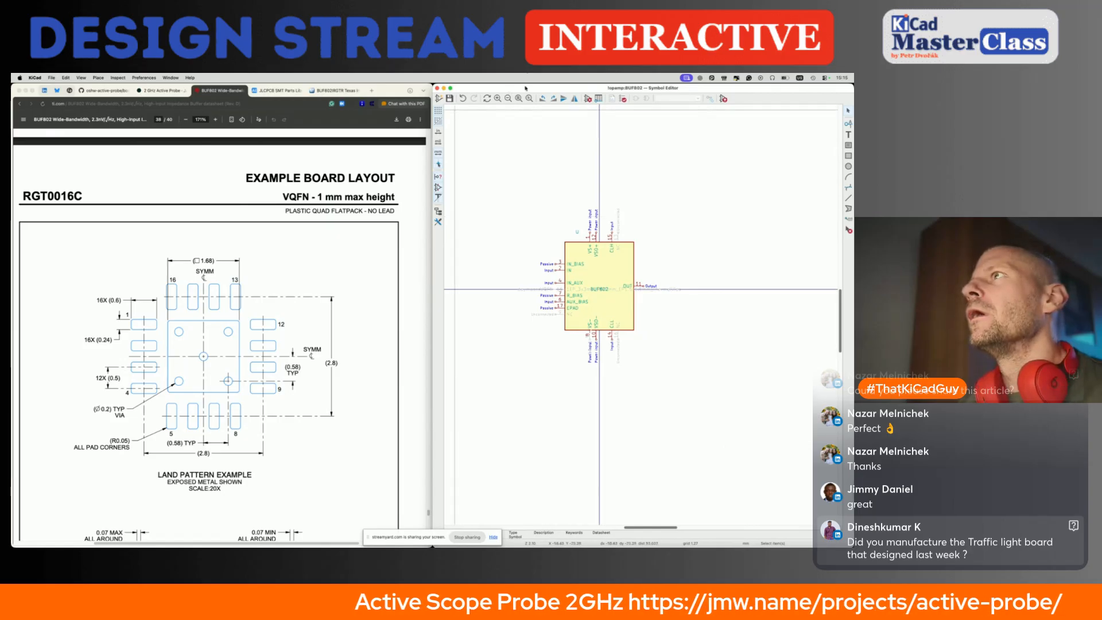
Step: Open the Footprint Editor from the project window, search the libraries for the copied WQFN-16-1EP 3x3 mm ThermalVias name and load that footprint
{"action": "key", "text": "ctrl+Up"}
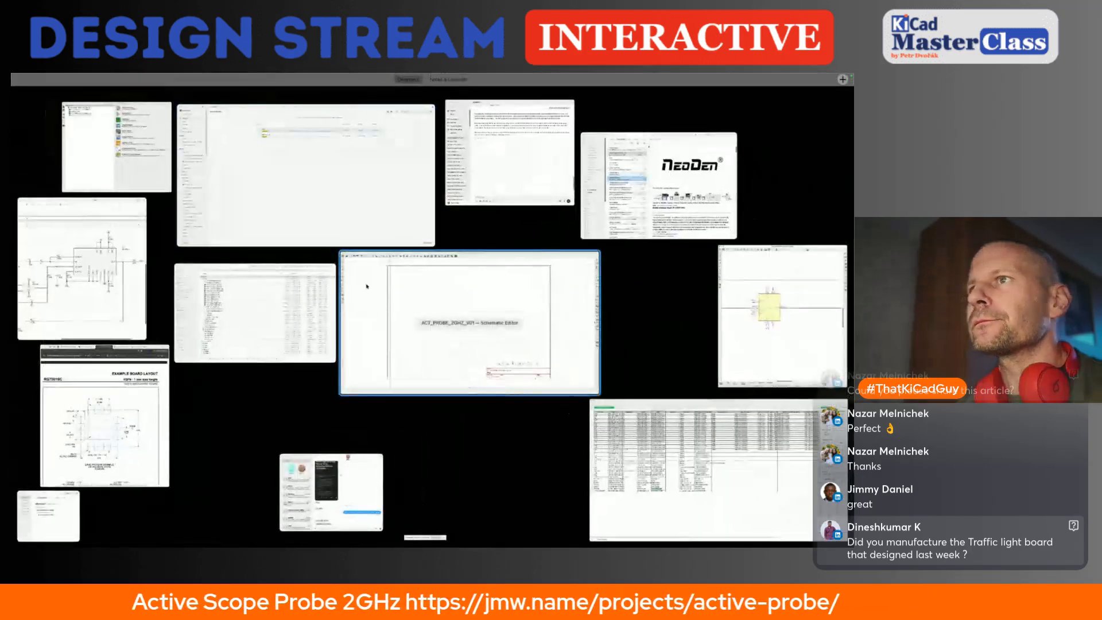
{"action": "left_click", "coordinate": [173, 170]}
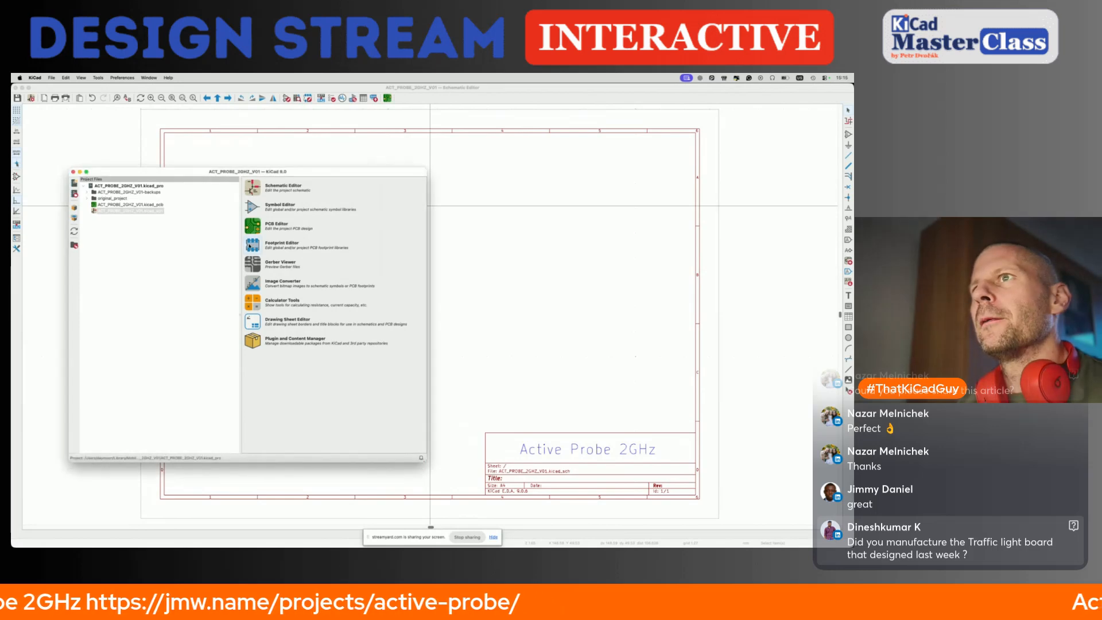
{"action": "key", "text": "super+grave"}
{"action": "key", "text": "super+v"}
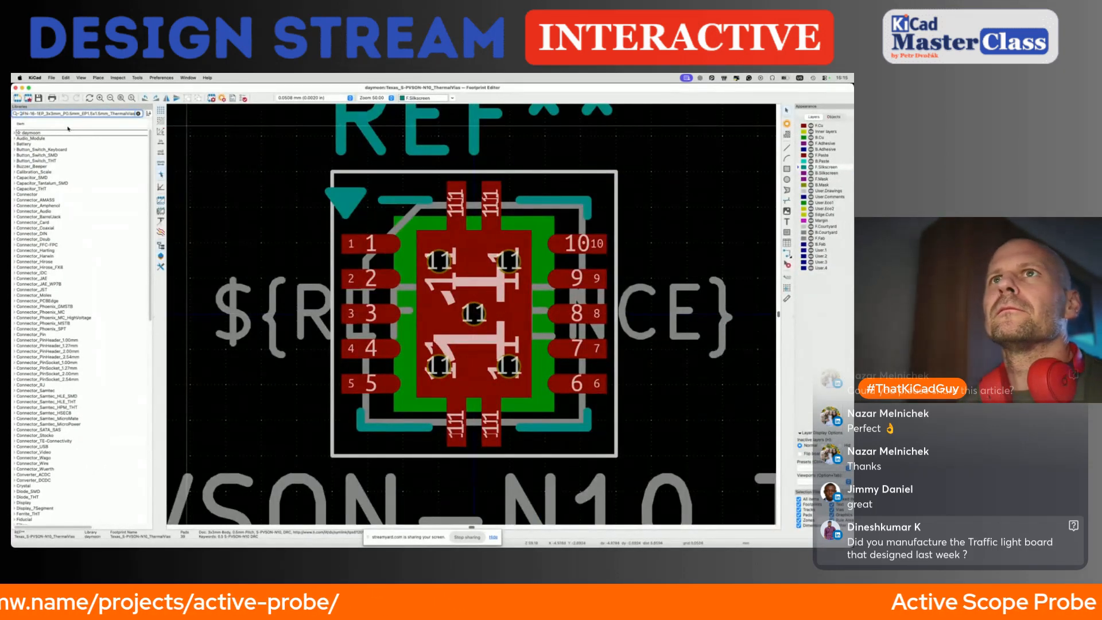
{"action": "double_click", "coordinate": [80, 138]}
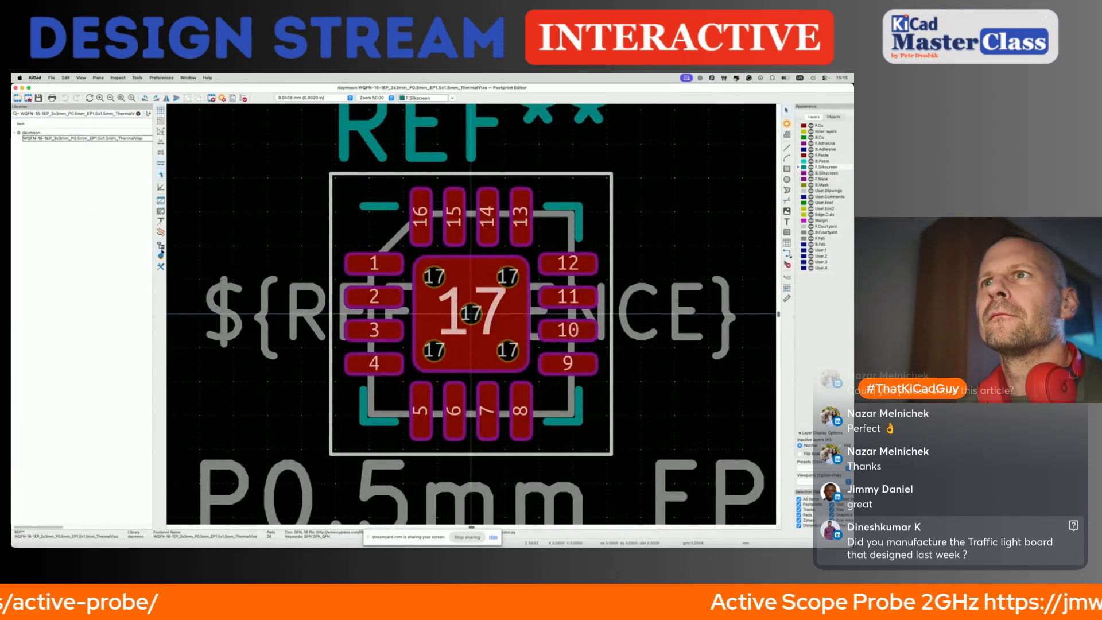
Step: Hide the footprint library tree and place the Footprint Editor beside the datasheet's land pattern drawing for comparison
{"action": "left_click", "coordinate": [162, 249]}
{"action": "key", "text": "ctrl+alt+Right"}
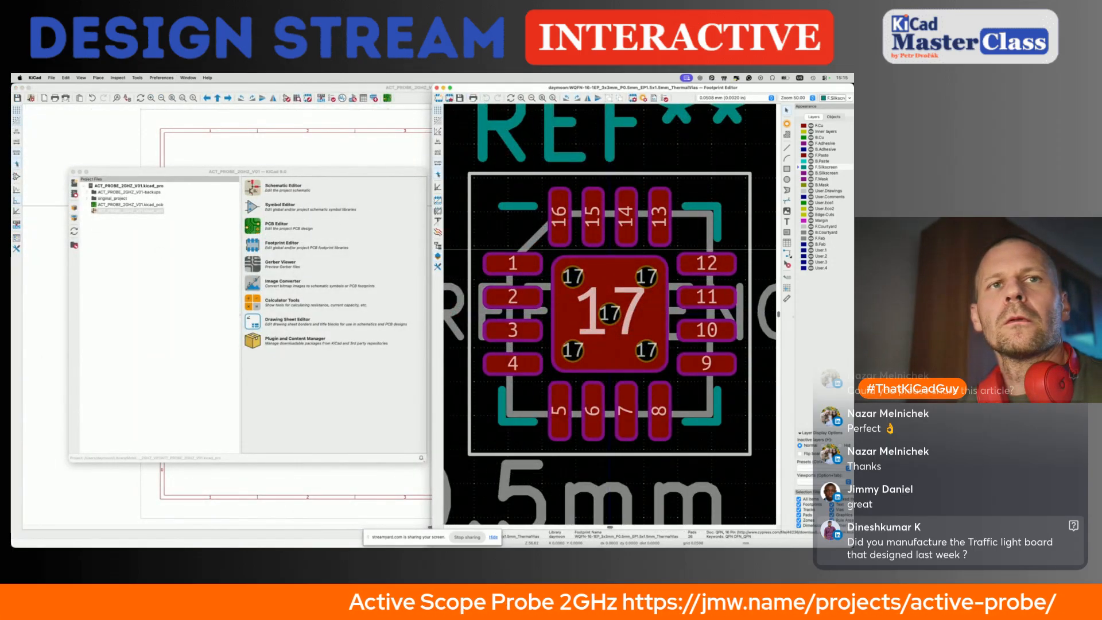
{"action": "key", "text": "super+Tab"}
{"action": "mouse_move", "coordinate": [853, 258]}
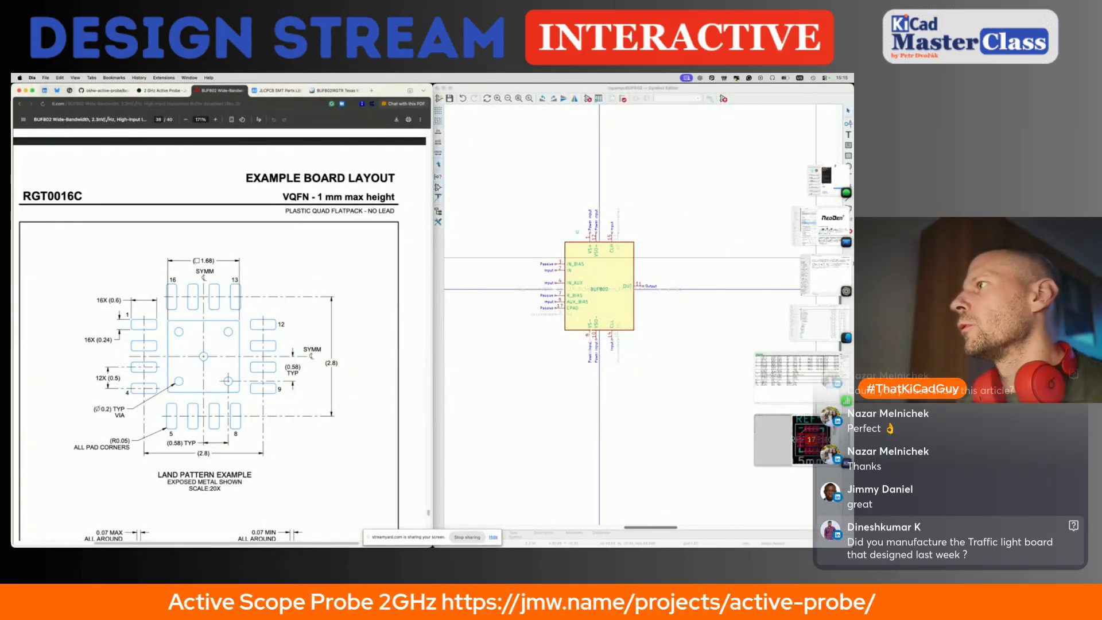
{"action": "left_click", "coordinate": [793, 439]}
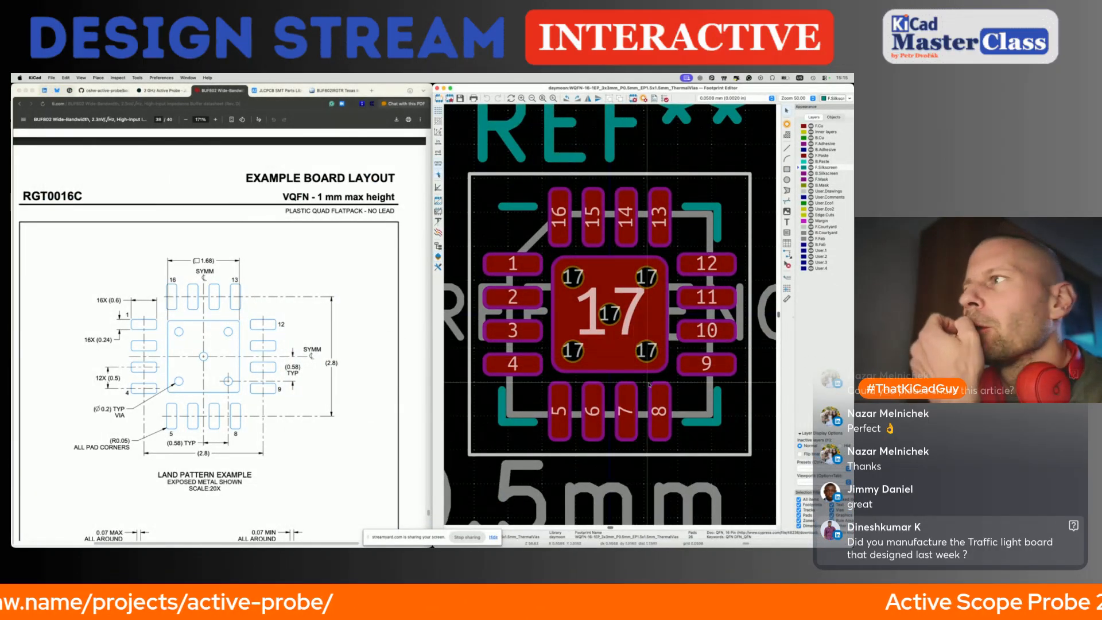
Step: Inspect the properties of thermal pad 17 and pad 1 against the datasheet's land pattern, and select a thermal via for checking
{"action": "left_click", "coordinate": [607, 365]}
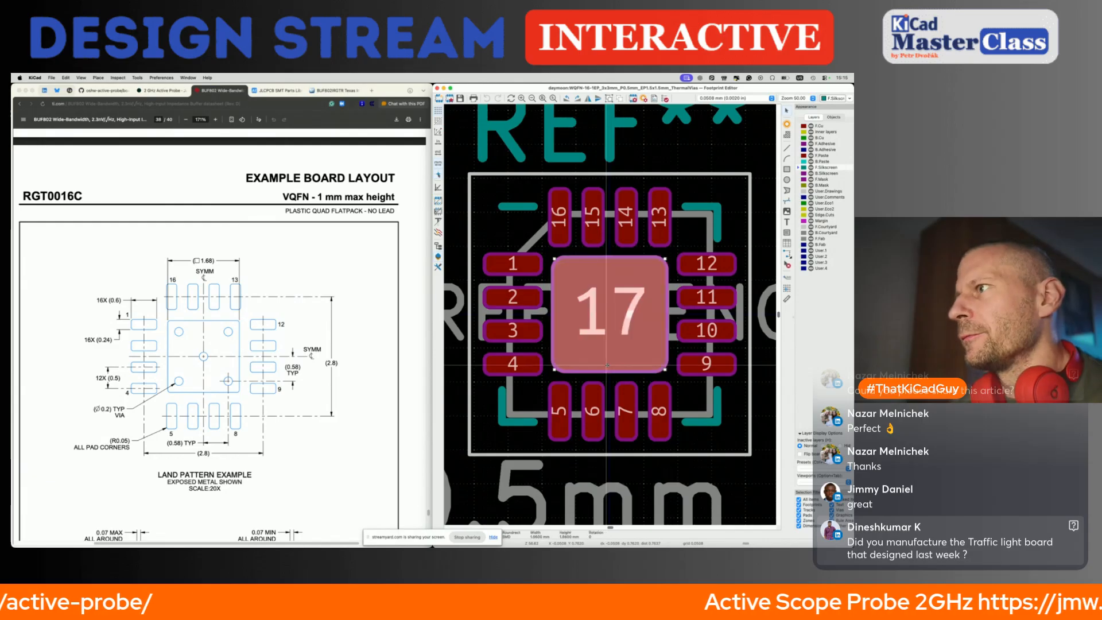
{"action": "double_click", "coordinate": [608, 366]}
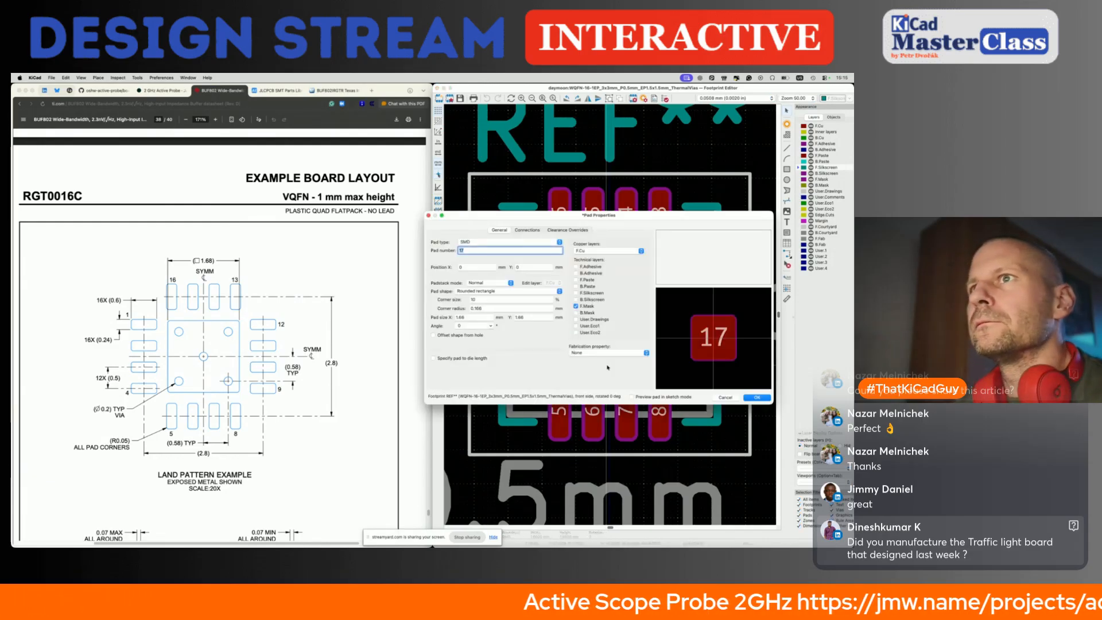
{"action": "key", "text": "Return"}
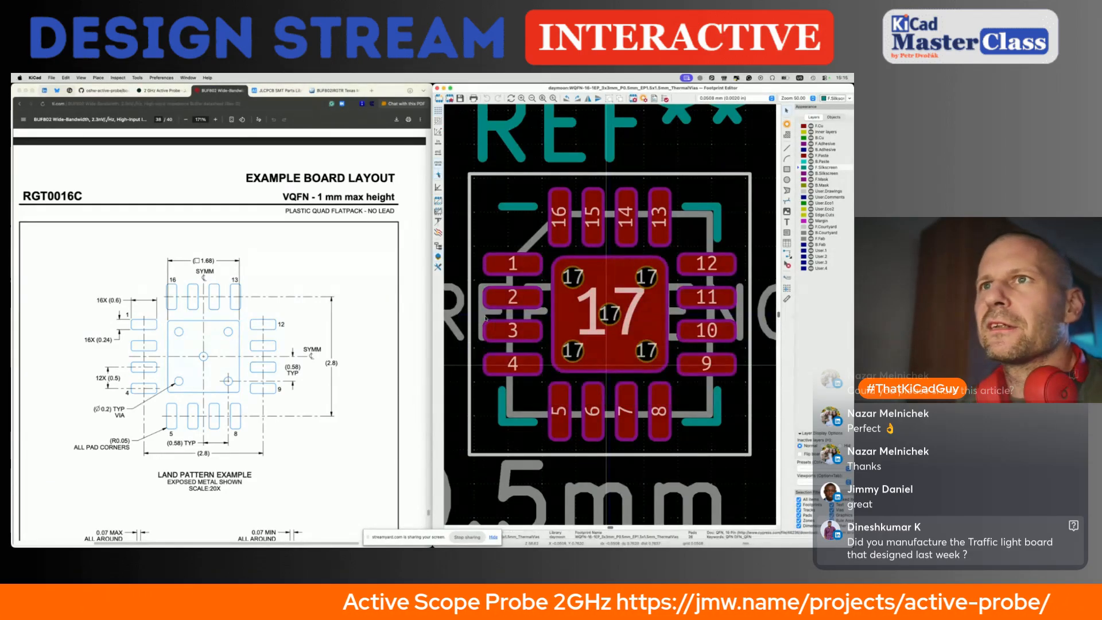
{"action": "left_click", "coordinate": [524, 261]}
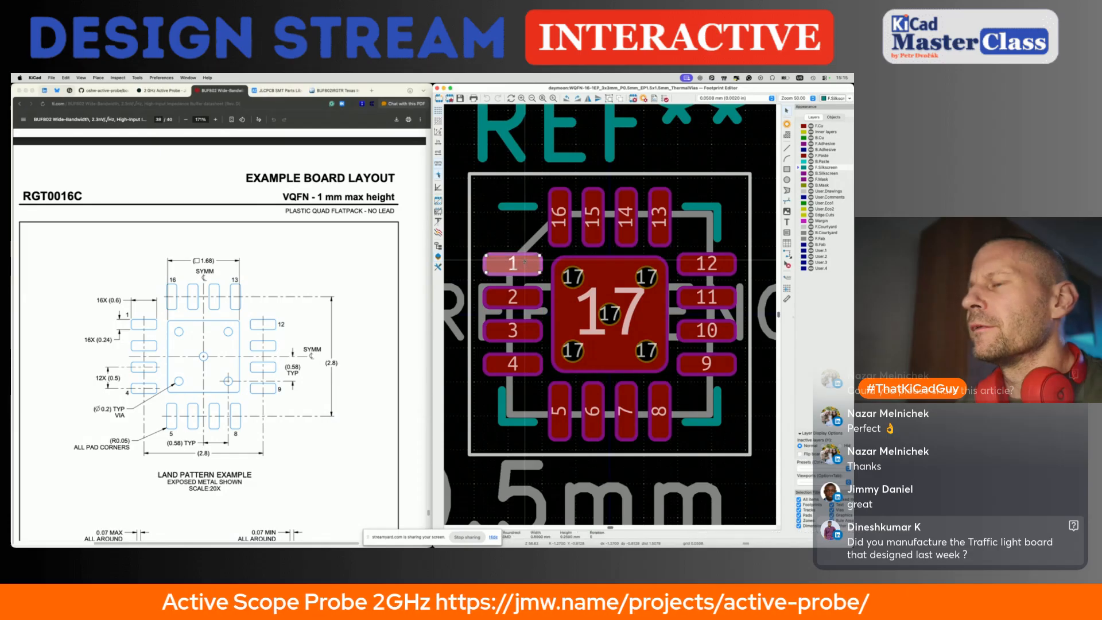
{"action": "double_click", "coordinate": [525, 261]}
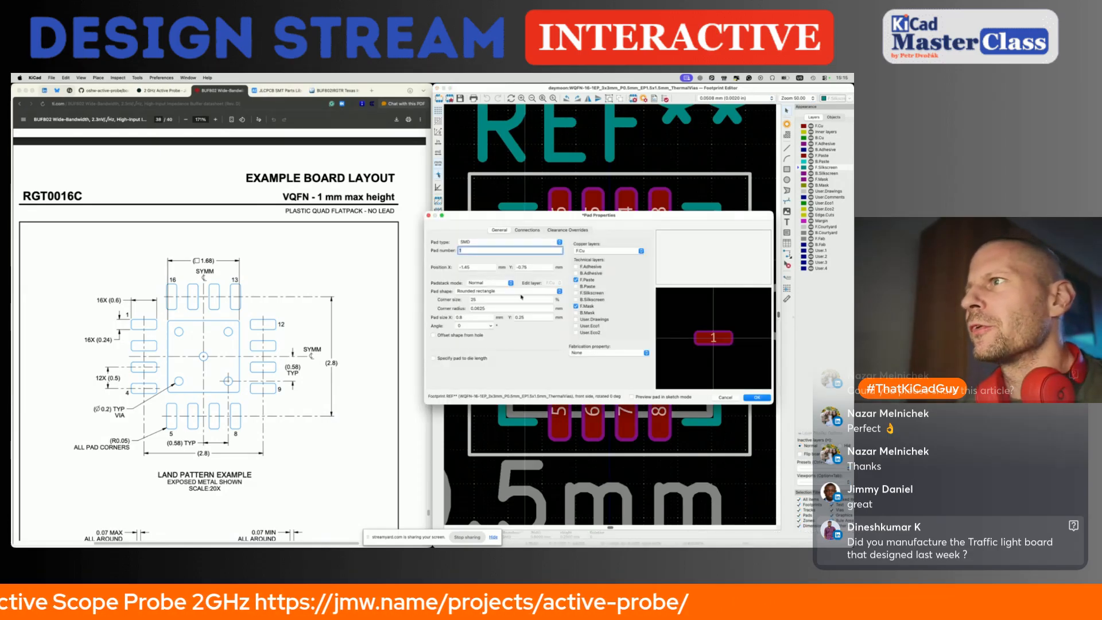
{"action": "key", "text": "Escape"}
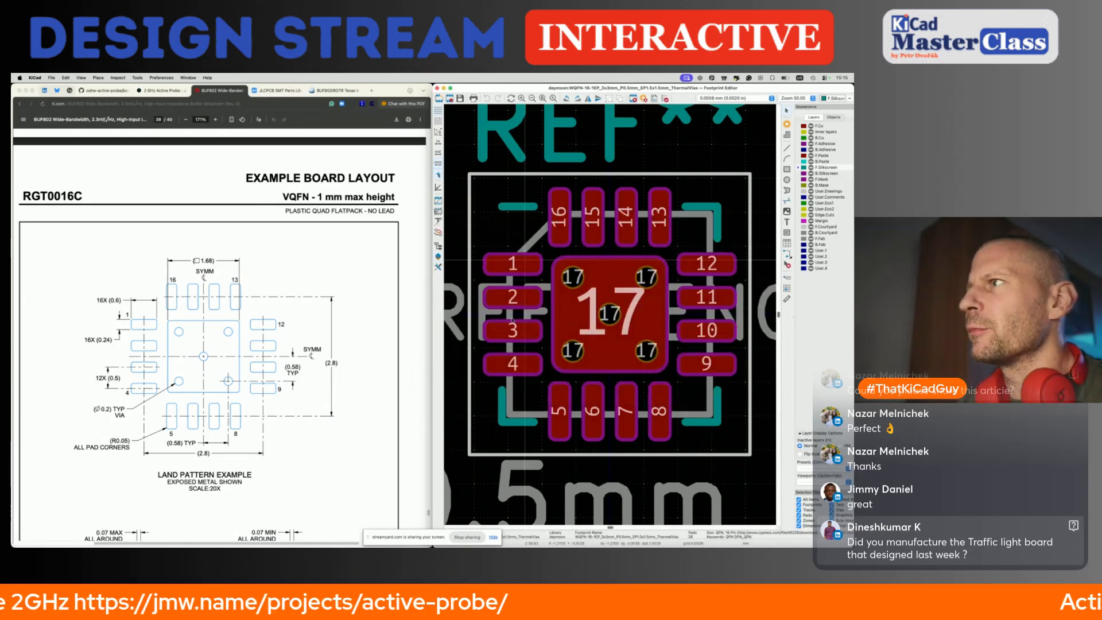
{"action": "double_click", "coordinate": [578, 283]}
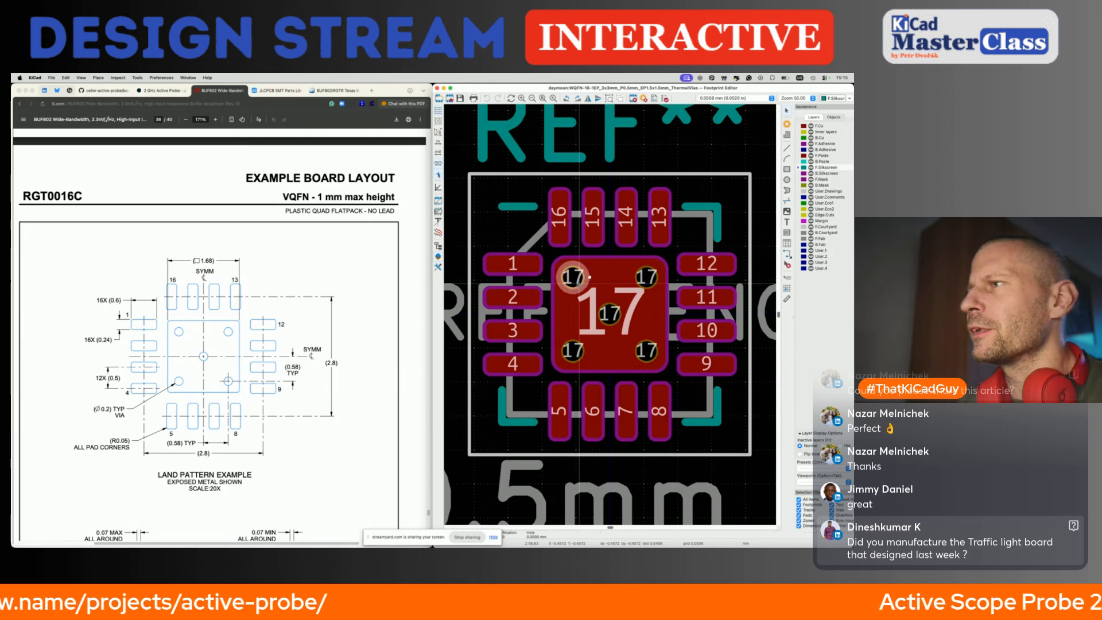
{"action": "key", "text": "Escape"}
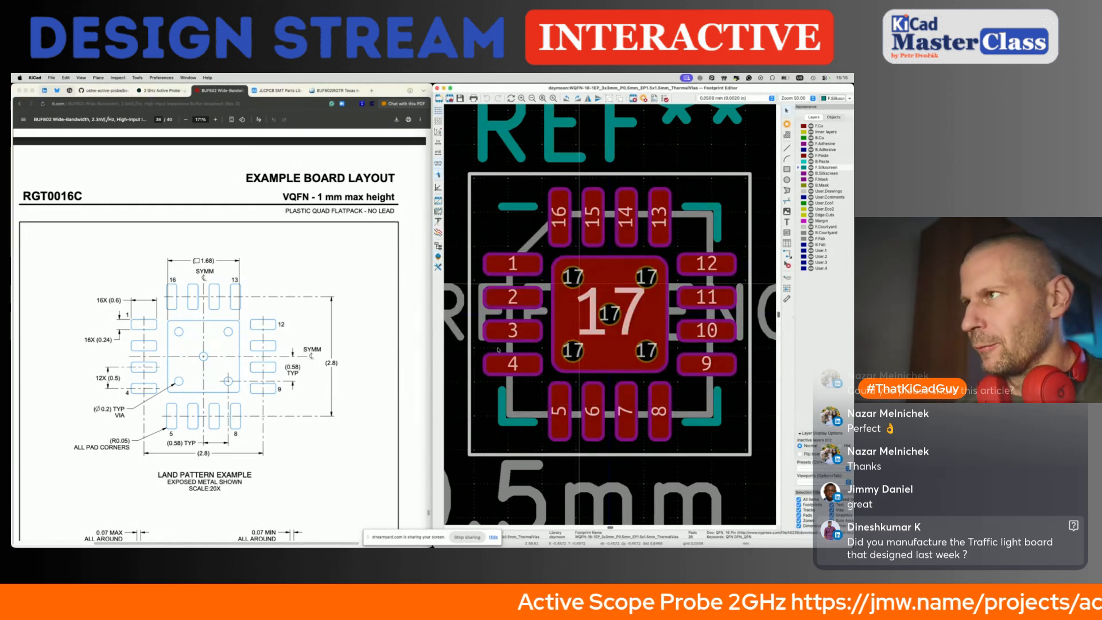
Step: Check the 3D model assigned in the footprint's properties, and close the Footprint Editor without making changes
{"action": "scroll", "coordinate": [498, 350], "scroll_direction": "down", "scroll_amount": 3}
{"action": "scroll", "coordinate": [498, 350], "scroll_direction": "left", "scroll_amount": 2}
{"action": "scroll", "coordinate": [498, 350], "scroll_direction": "down", "scroll_amount": 1}
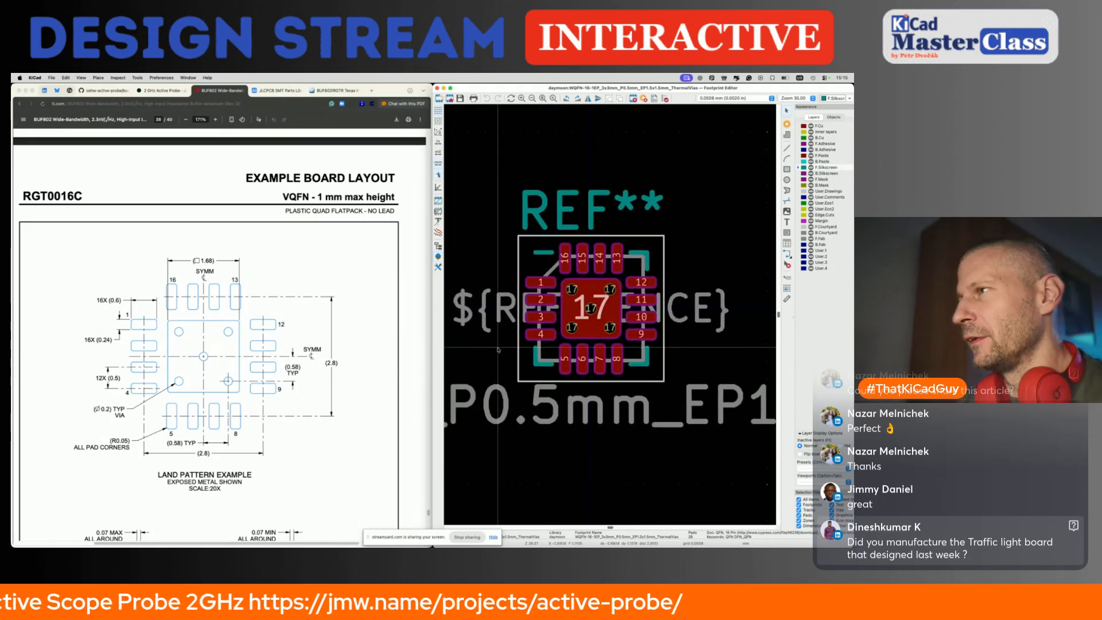
{"action": "scroll", "coordinate": [498, 349], "scroll_direction": "down", "scroll_amount": 3}
{"action": "scroll", "coordinate": [499, 349], "scroll_direction": "left", "scroll_amount": 1}
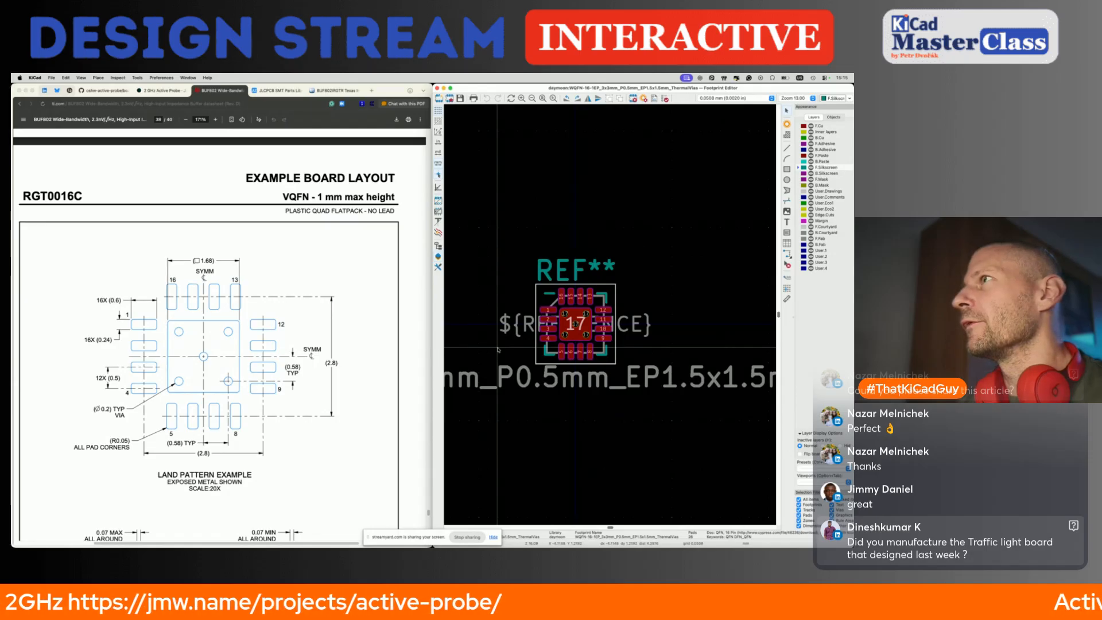
{"action": "left_click", "coordinate": [633, 99]}
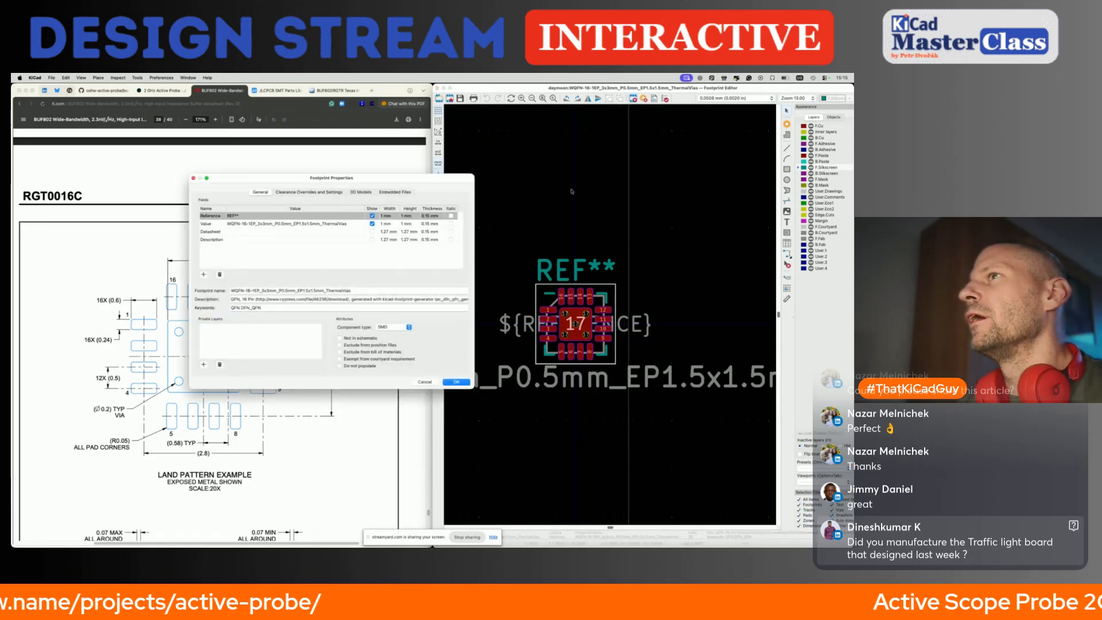
{"action": "left_click", "coordinate": [373, 193]}
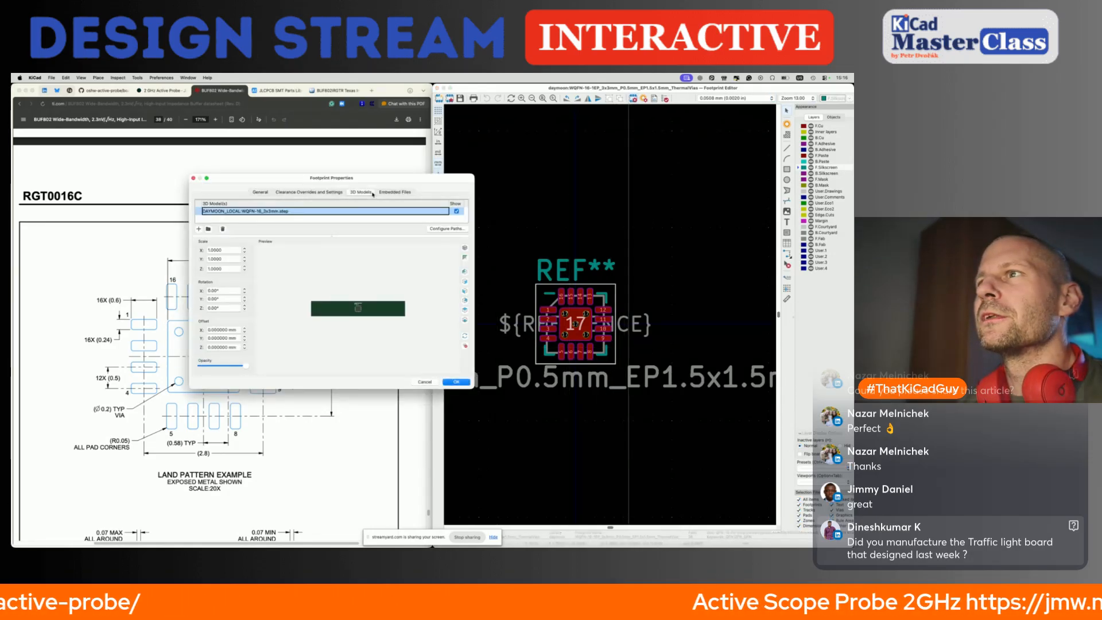
{"action": "left_click", "coordinate": [193, 178]}
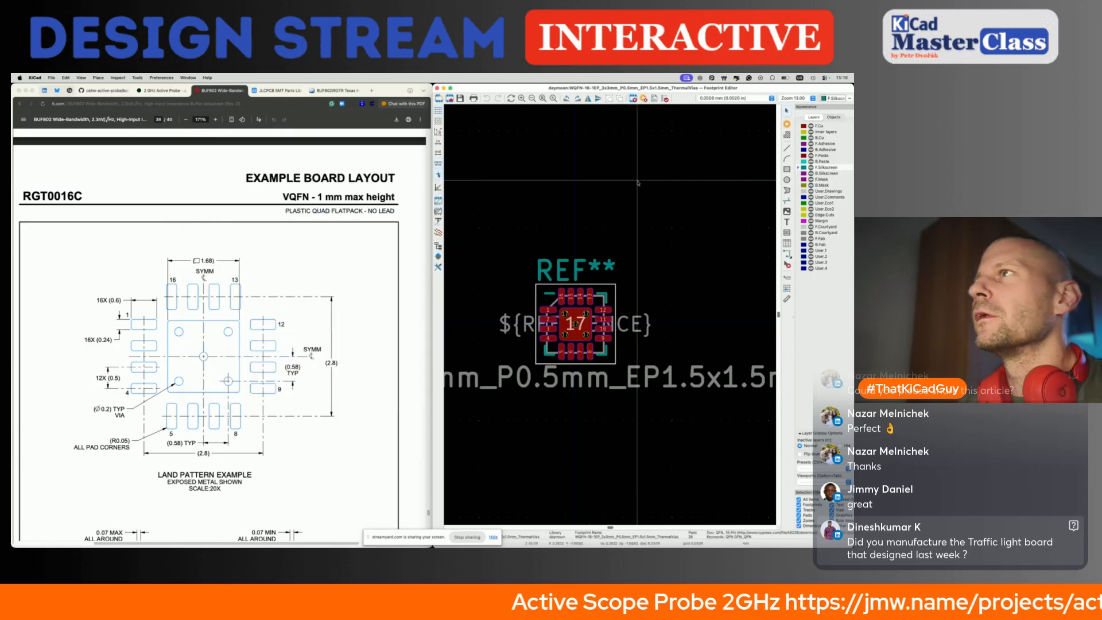
{"action": "left_click", "coordinate": [437, 89]}
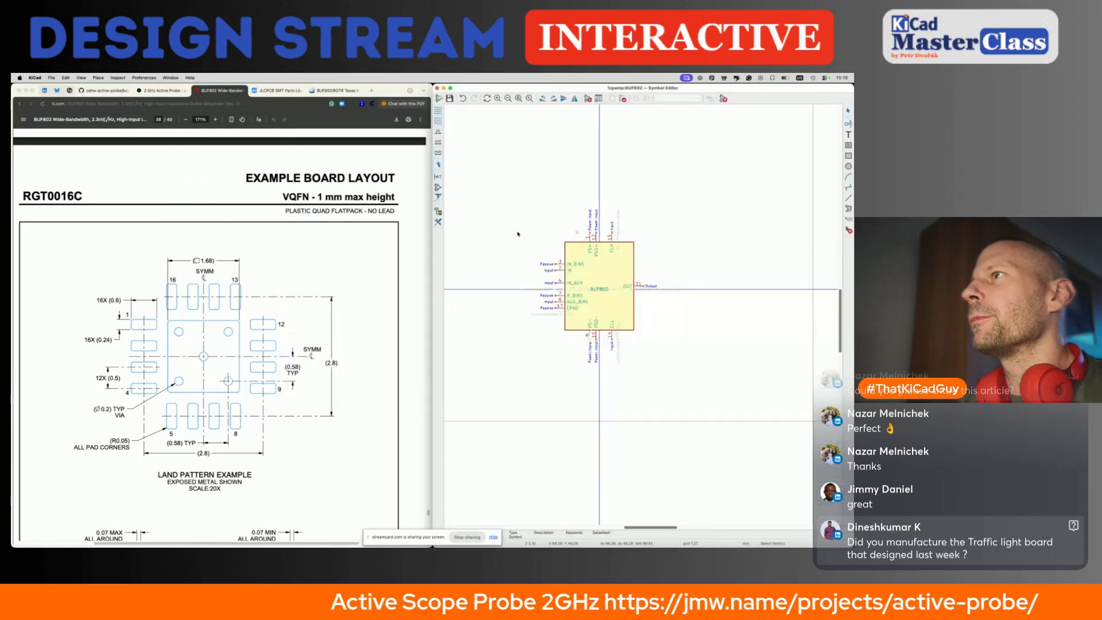
{"action": "double_click", "coordinate": [587, 183]}
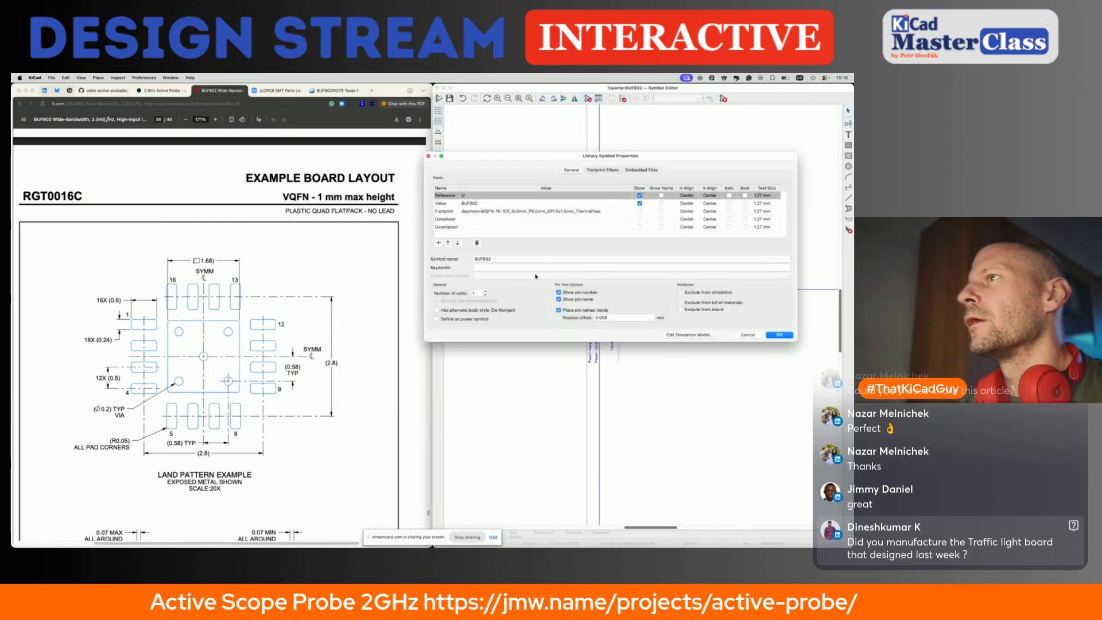
{"action": "left_click", "coordinate": [475, 219]}
{"action": "left_click", "coordinate": [131, 119]}
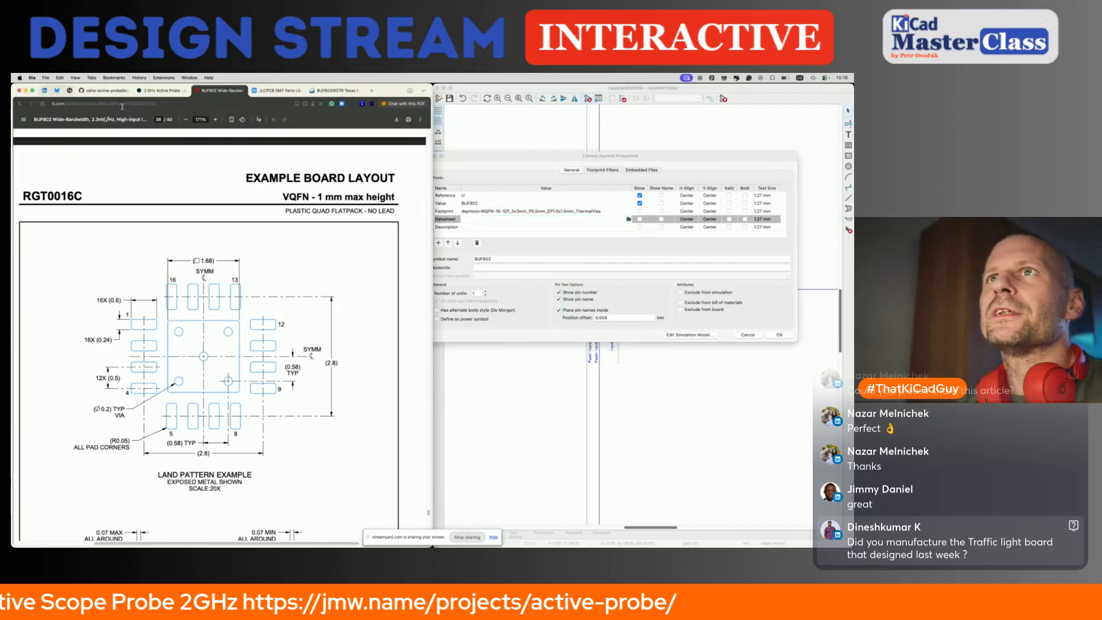
{"action": "left_click", "coordinate": [95, 103]}
{"action": "left_click", "coordinate": [51, 104]}
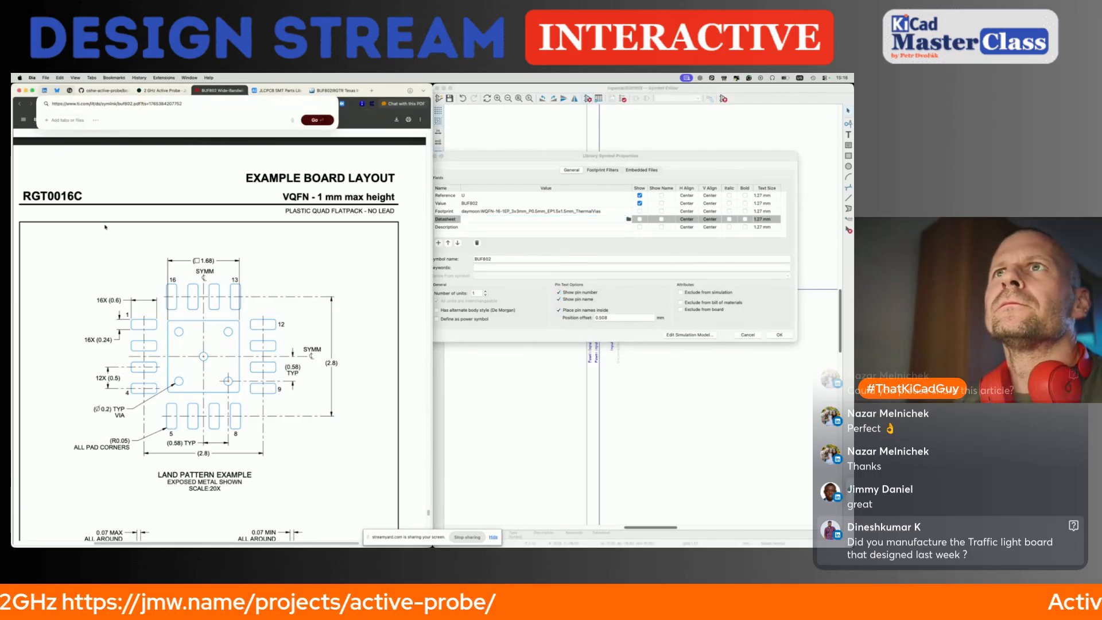
{"action": "key", "text": "super+a"}
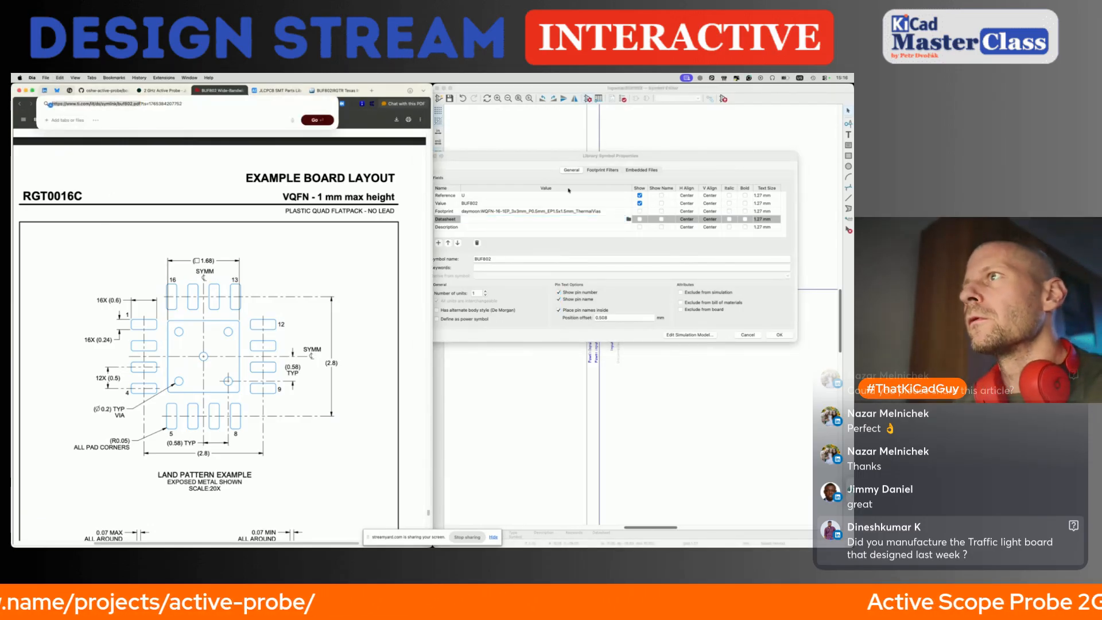
{"action": "left_click", "coordinate": [505, 218]}
{"action": "type", "text": "https://www.ti.com/lit/ds/symlink/buf802.pdf"}
{"action": "key", "text": "Return"}
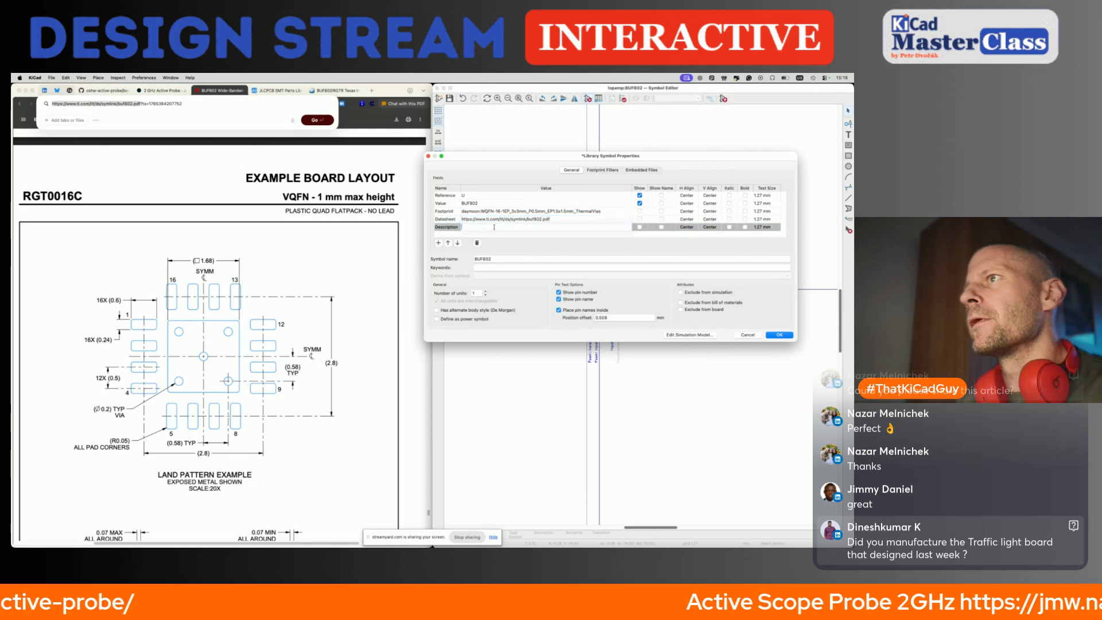
Step: Consult the datasheet's first page and set the symbol's Description to "OpAmp, JFET, Low-noise, High-speed, 4.5-6.5V"
{"action": "left_click", "coordinate": [231, 277]}
{"action": "scroll", "coordinate": [231, 277], "scroll_direction": "up", "scroll_amount": 15}
{"action": "key", "text": "Home"}
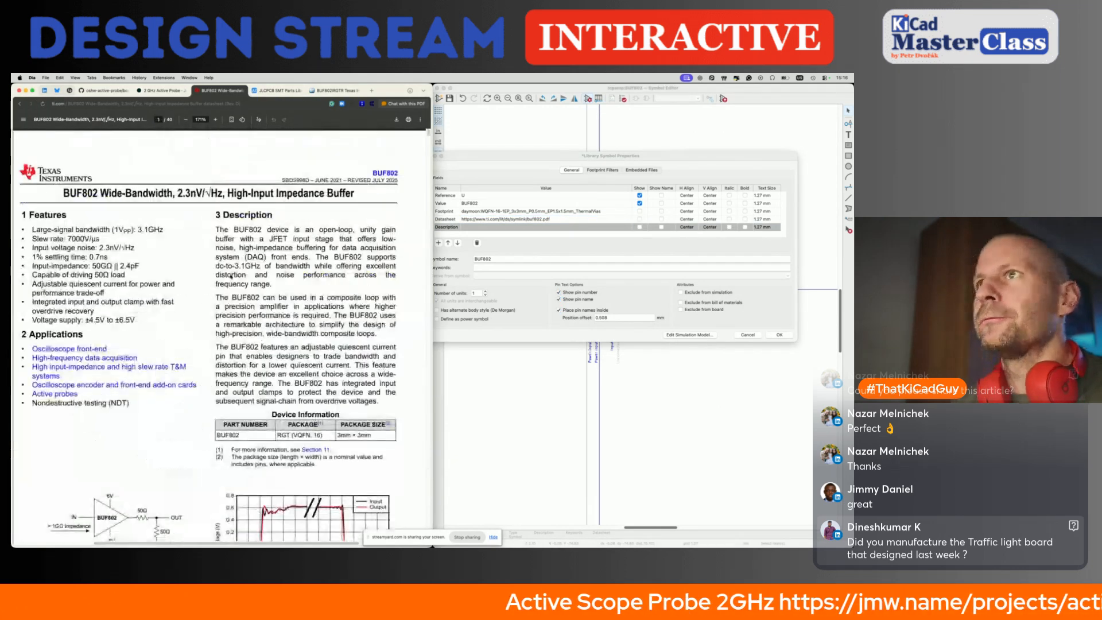
{"action": "left_click", "coordinate": [477, 227]}
{"action": "type", "text": "OpAmp, JFET, Low"}
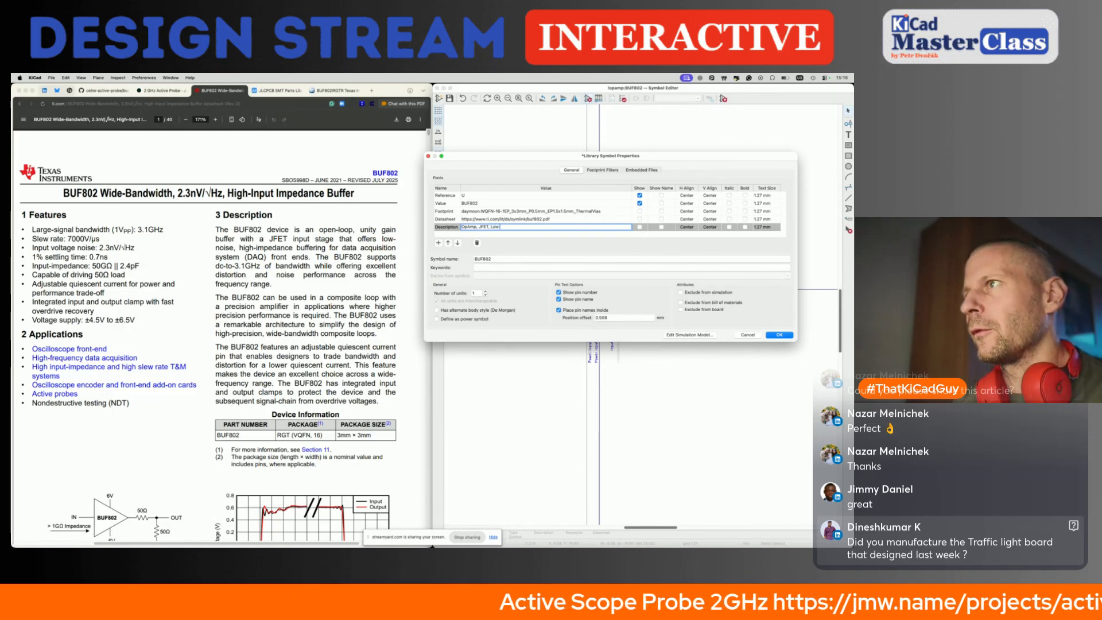
{"action": "type", "text": "is"}
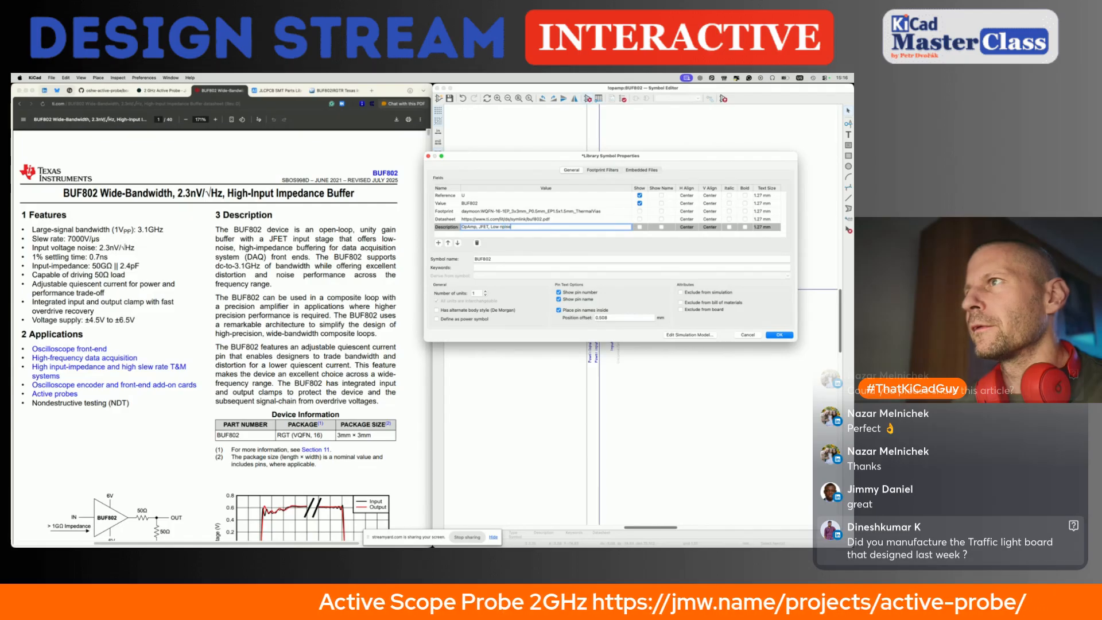
{"action": "type", "text": "e, High"}
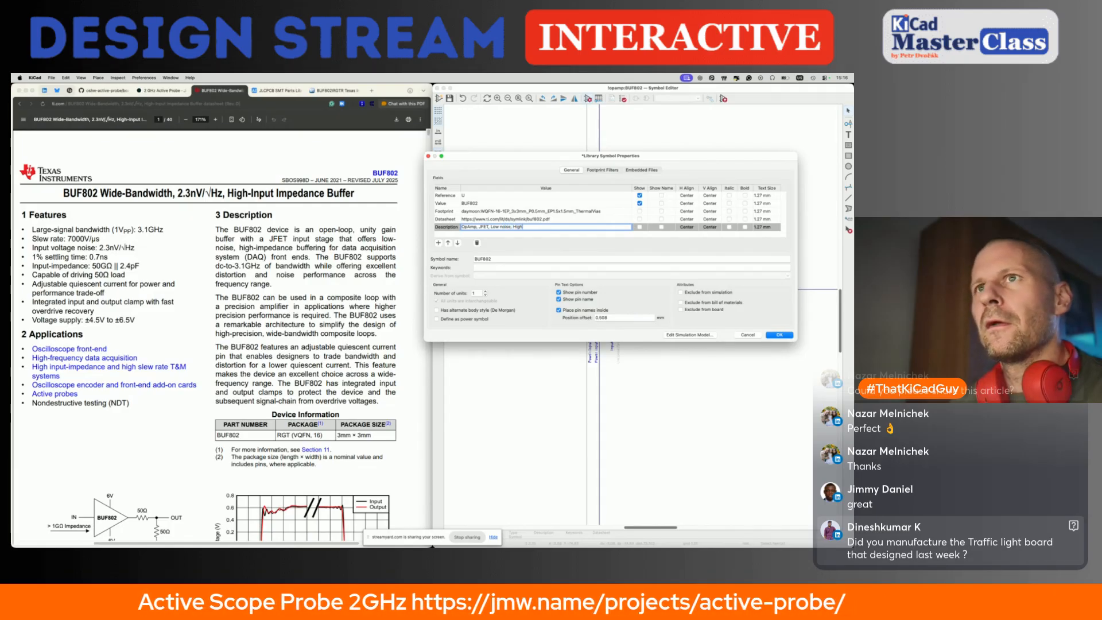
{"action": "type", "text": "-speed, "}
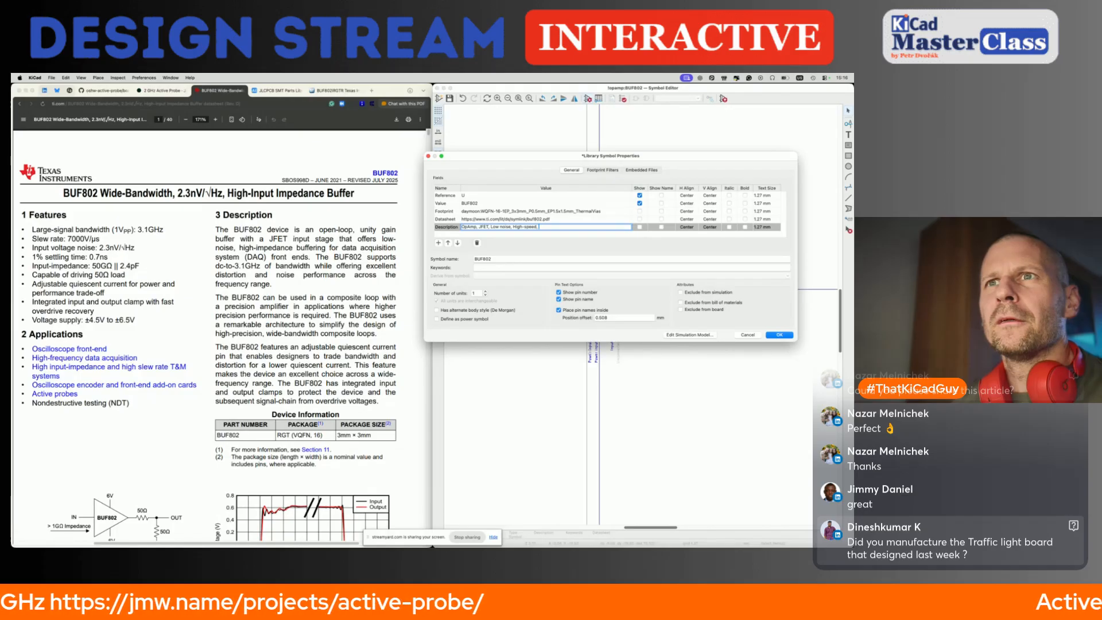
{"action": "type", "text": "4.5n"}
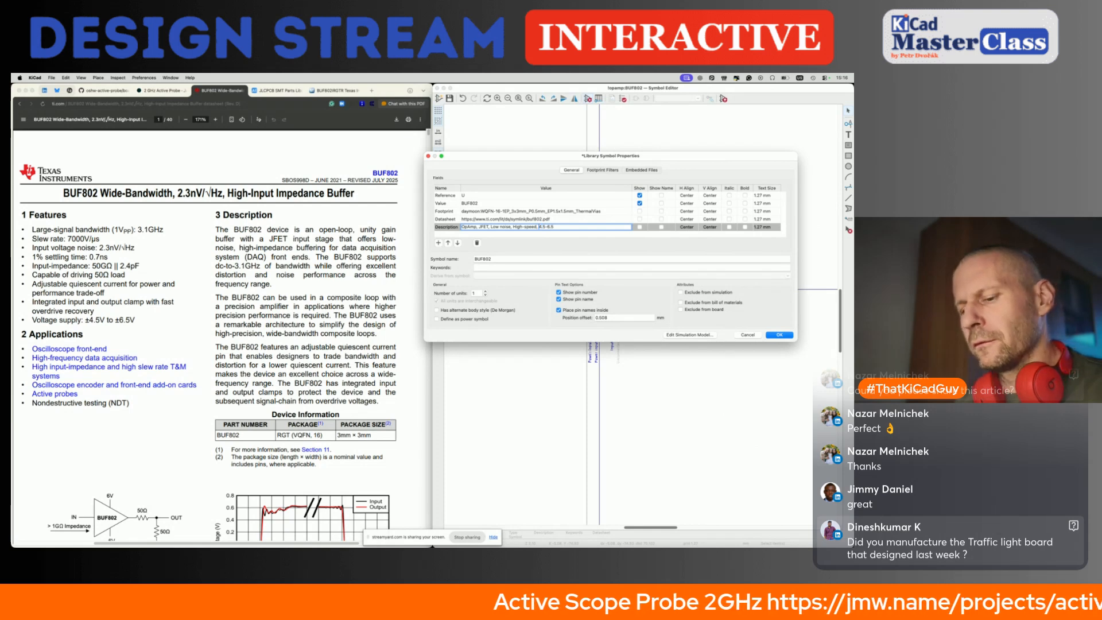
{"action": "key", "text": "super+space"}
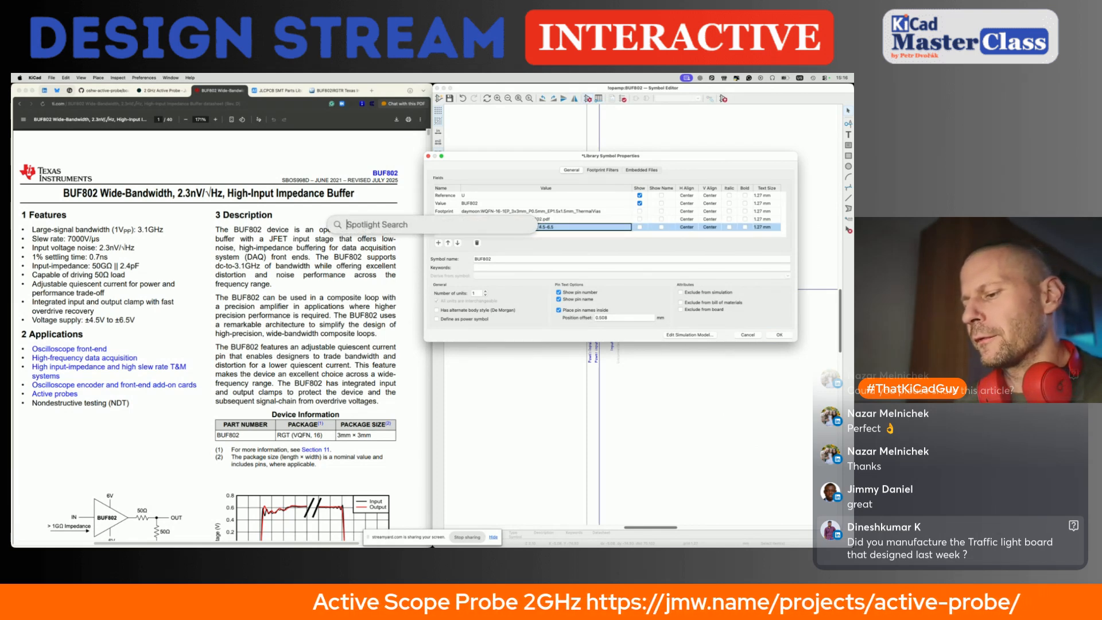
{"action": "key", "text": "Escape"}
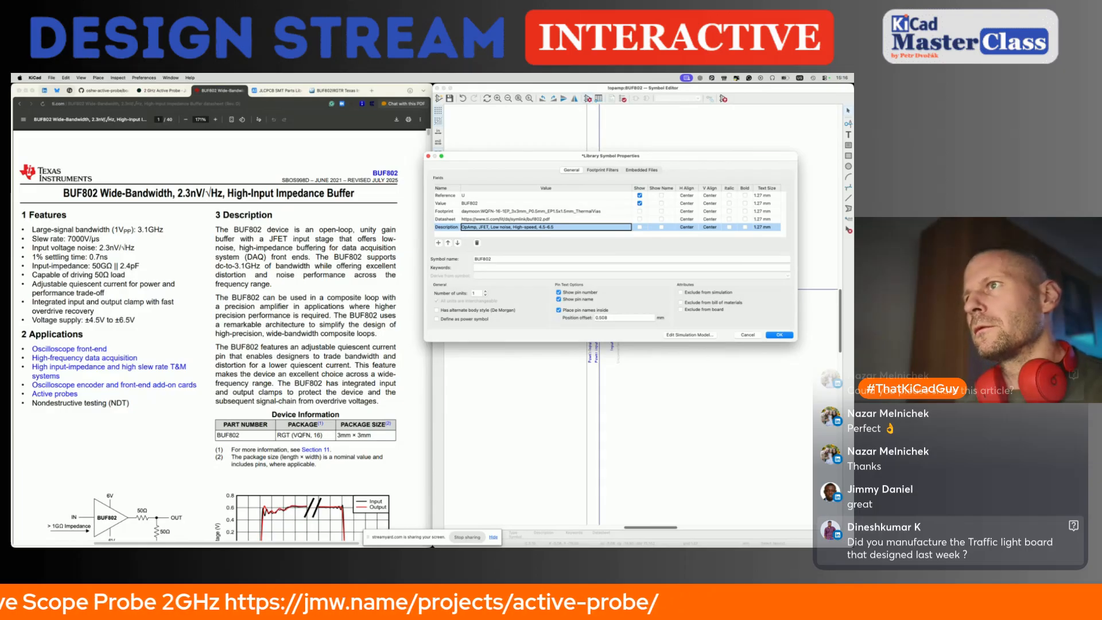
{"action": "type", "text": "V"}
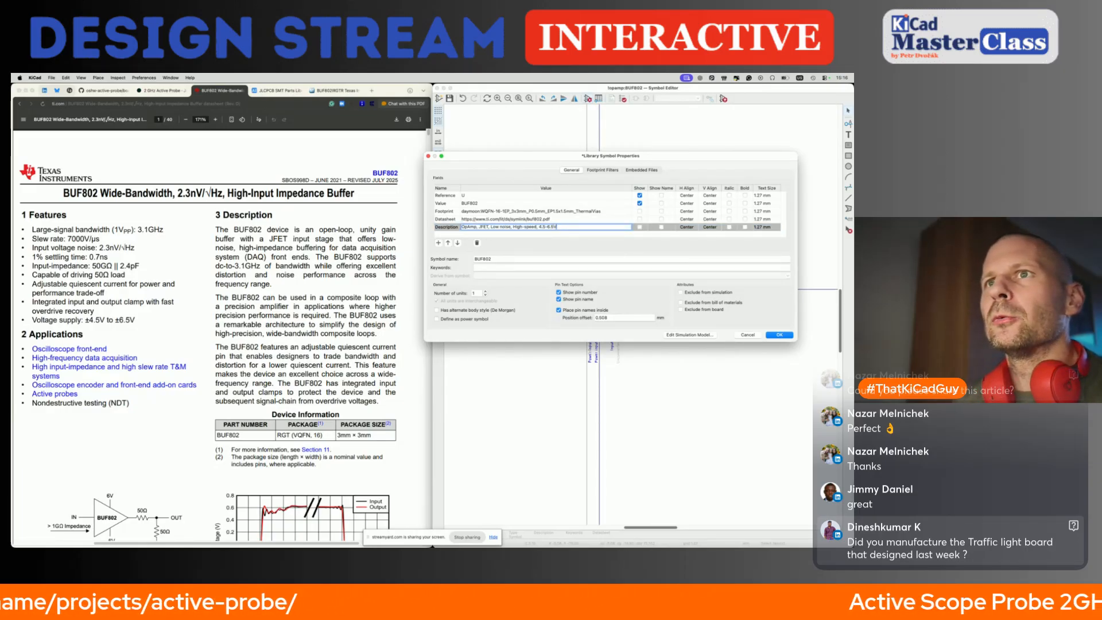
Step: Complete the BUF802 symbol's Description by appending "Vcc, VQFN-16 3x3 mm" after the voltage range
{"action": "type", "text": "cc, "}
{"action": "type", "text": "VF"}
{"action": "type", "text": "QFN-1"}
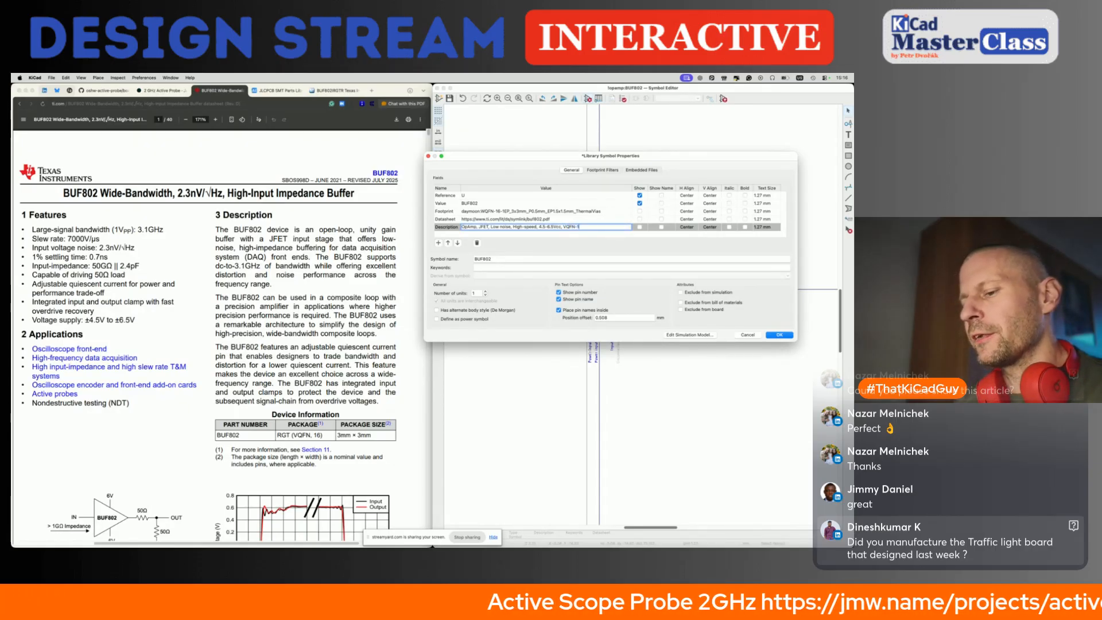
{"action": "type", "text": "6 3x3 mm"}
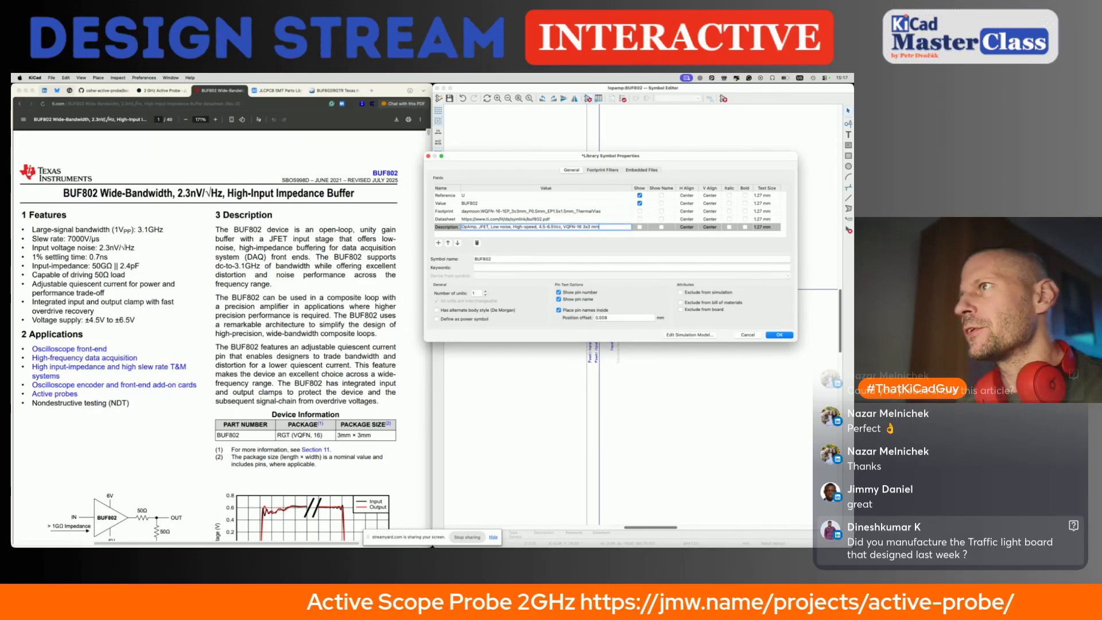
Step: Add a MOC field to the symbol with the value BUF802IRGTR, copied from the manufacturer number on the Mouser product page
{"action": "left_click", "coordinate": [439, 244]}
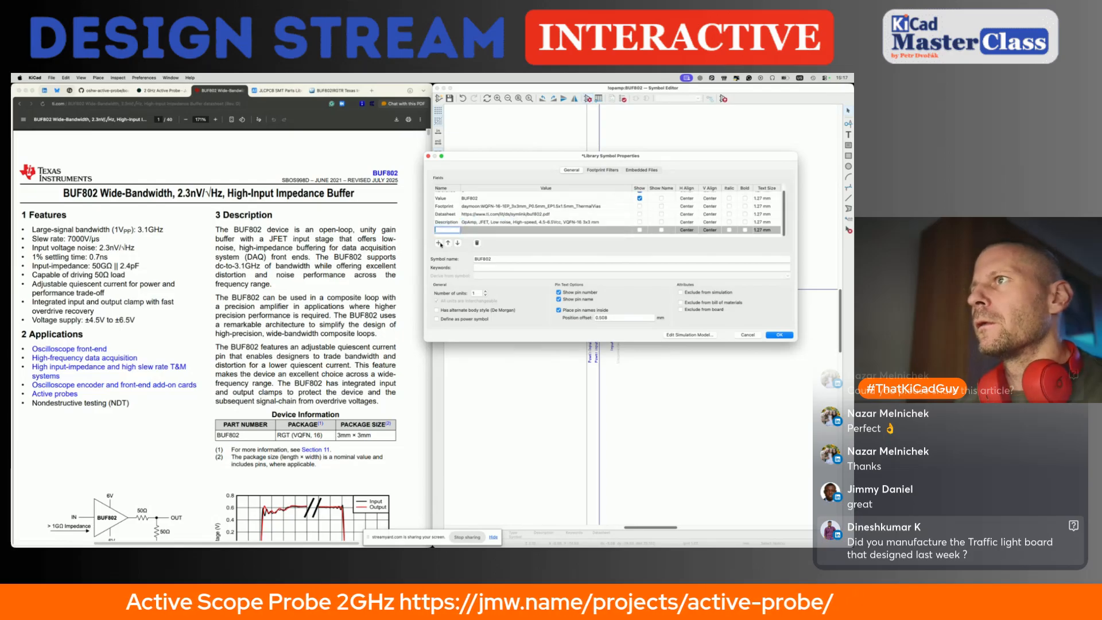
{"action": "type", "text": "MOC"}
{"action": "key", "text": "Tab"}
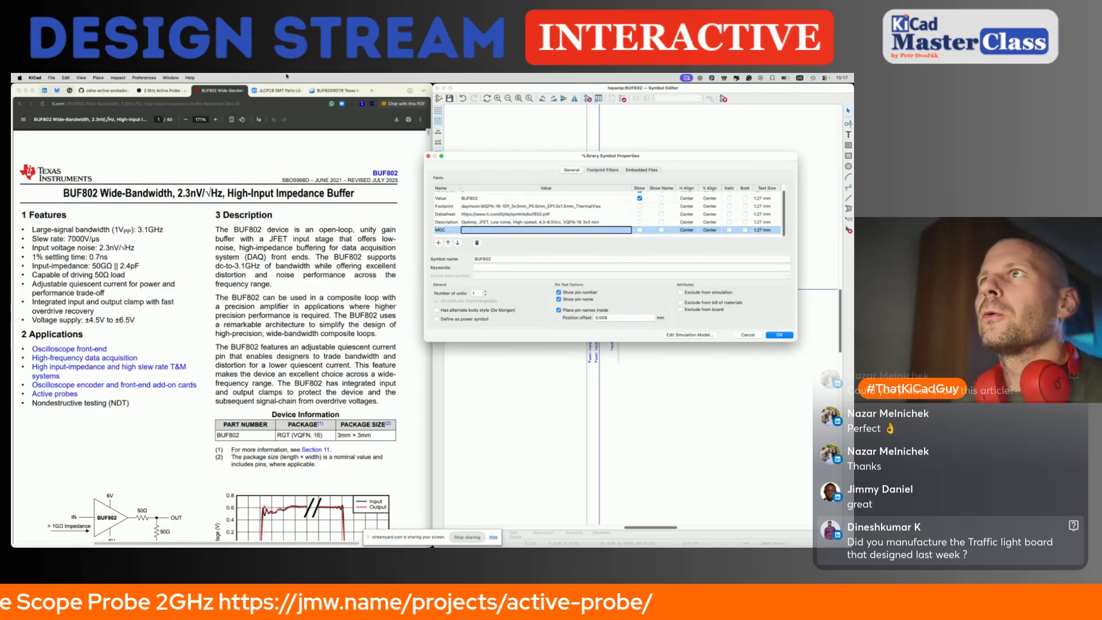
{"action": "left_click", "coordinate": [331, 91]}
{"action": "left_click_drag", "start_coordinate": [142, 247], "coordinate": [106, 247]}
{"action": "key", "text": "super+c"}
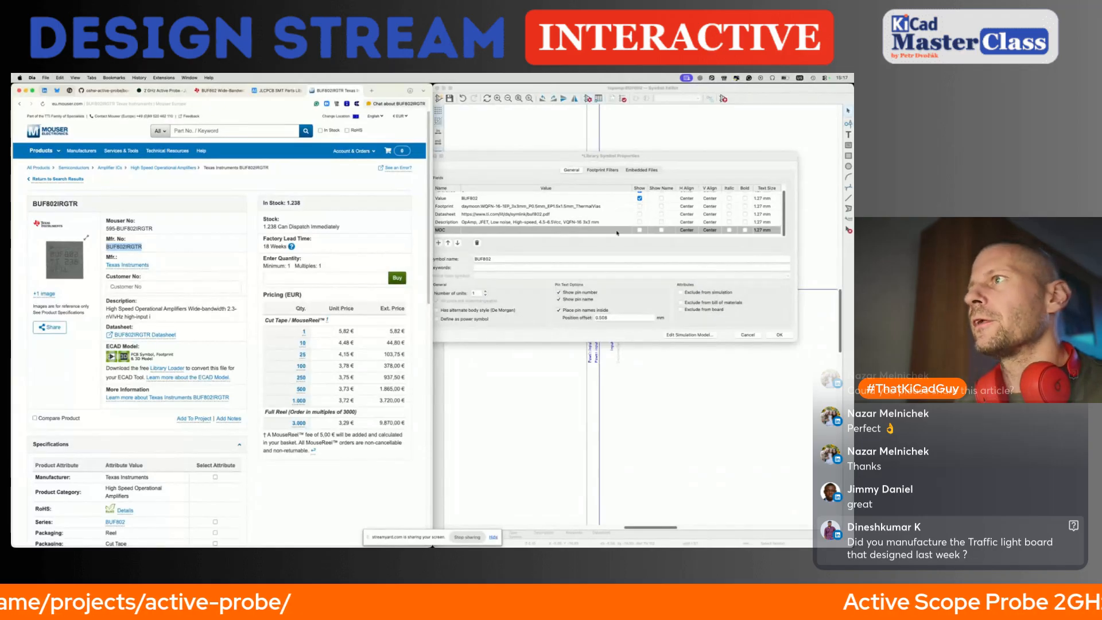
{"action": "left_click", "coordinate": [546, 229]}
{"action": "key", "text": "super+v"}
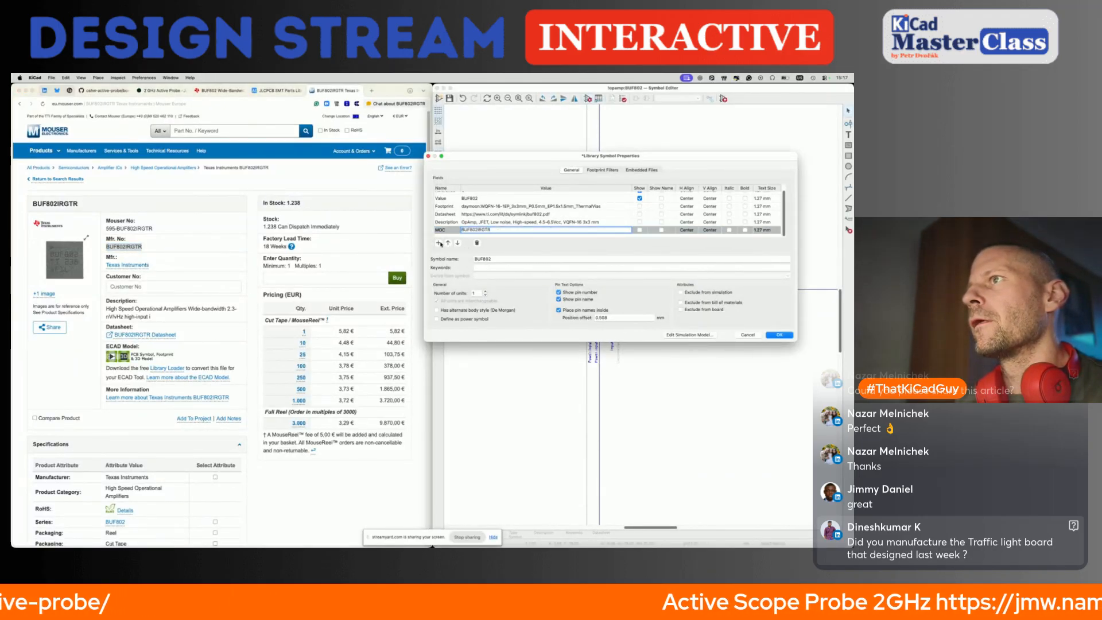
Step: Add a Supplier field to the symbol with the value Mouser
{"action": "left_click", "coordinate": [438, 243]}
{"action": "type", "text": "Suplie"}
{"action": "key", "text": "BackSpace"}
{"action": "key", "text": "BackSpace"}
{"action": "key", "text": "BackSpace"}
{"action": "type", "text": "plier"}
{"action": "key", "text": "Tab"}
{"action": "type", "text": "Mouse"}
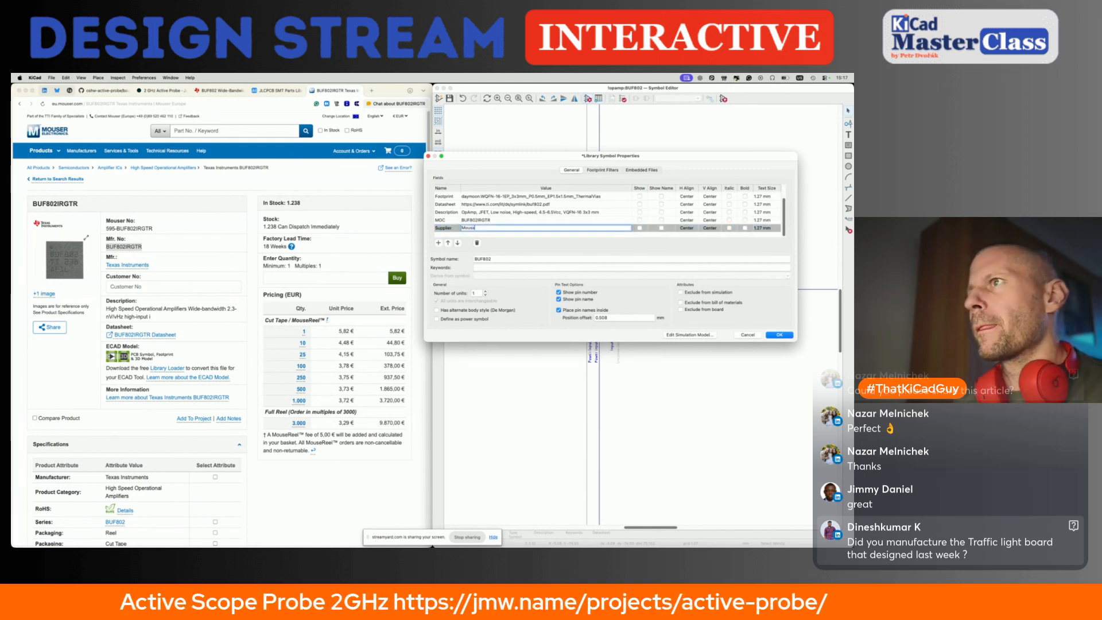
Step: Add a JLCPCB field with the part number C4370628, found by searching the JLCPCB parts library for BUF802IRGTR
{"action": "left_click", "coordinate": [439, 244]}
{"action": "type", "text": "JLCPCB"}
{"action": "key", "text": "Tab"}
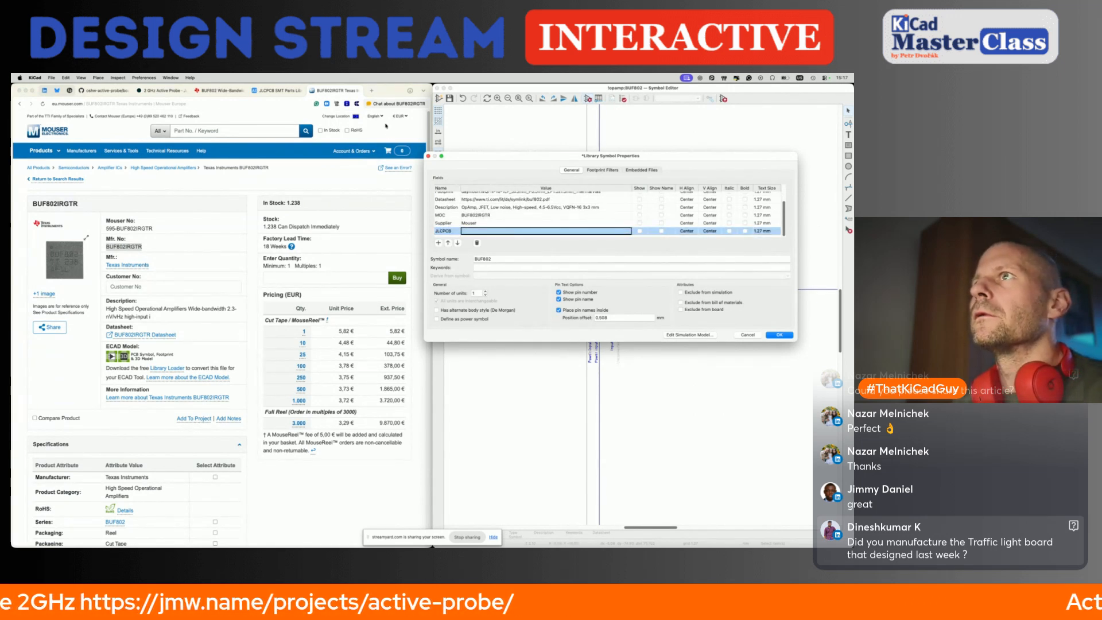
{"action": "left_click", "coordinate": [279, 91]}
{"action": "double_click", "coordinate": [252, 117]}
{"action": "key", "text": "super+v"}
{"action": "key", "text": "Return"}
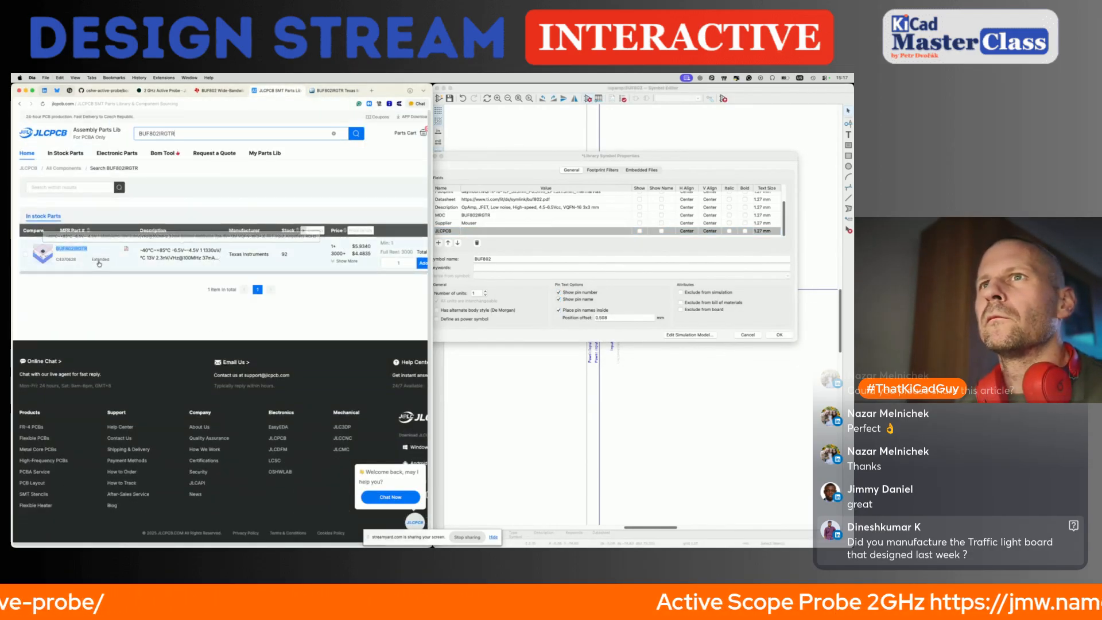
{"action": "double_click", "coordinate": [62, 260]}
{"action": "key", "text": "super+c"}
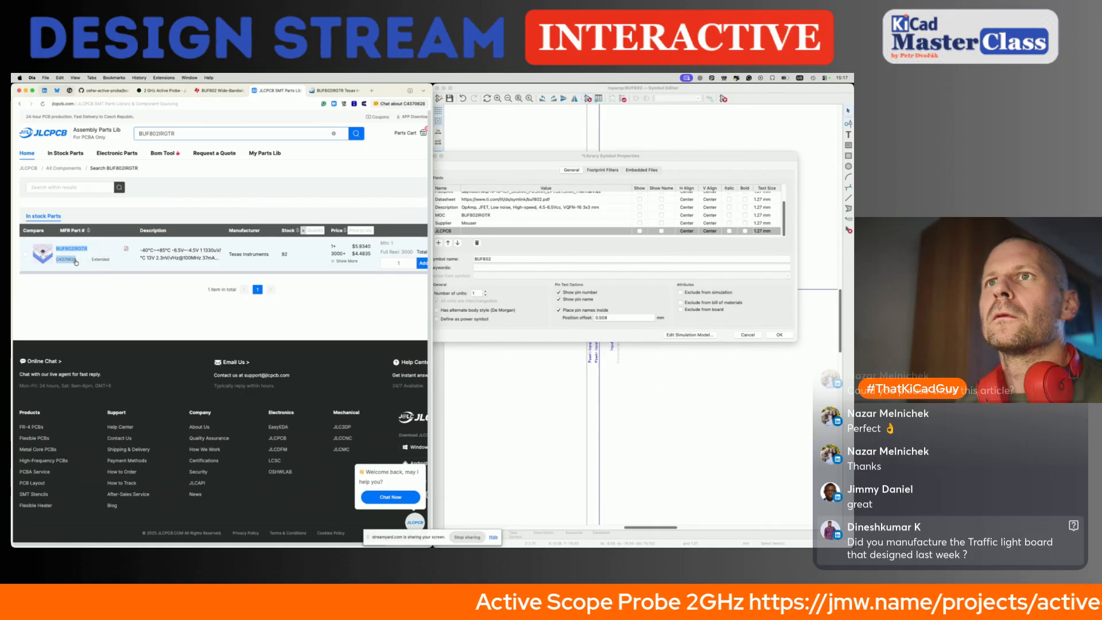
{"action": "left_click", "coordinate": [345, 262]}
{"action": "left_click", "coordinate": [486, 232]}
{"action": "key", "text": "super+v"}
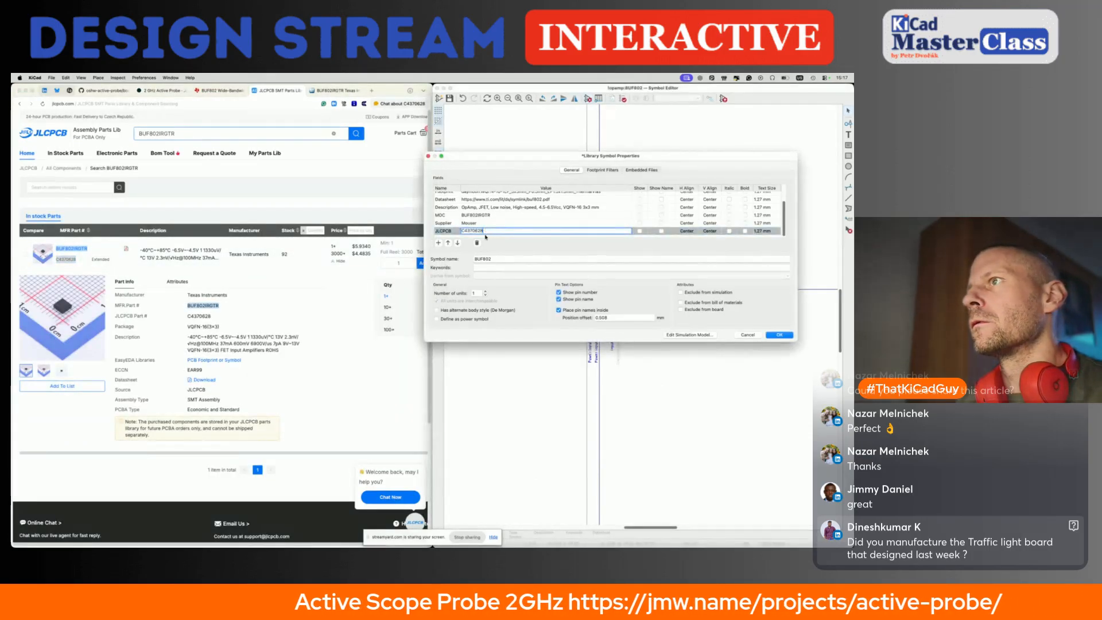
Step: Set the symbol's keywords to "!opamp !jfet !high-speed !low-noise", apply the properties and close the Symbol Editor
{"action": "left_click", "coordinate": [475, 268]}
{"action": "type", "text": "opamp"}
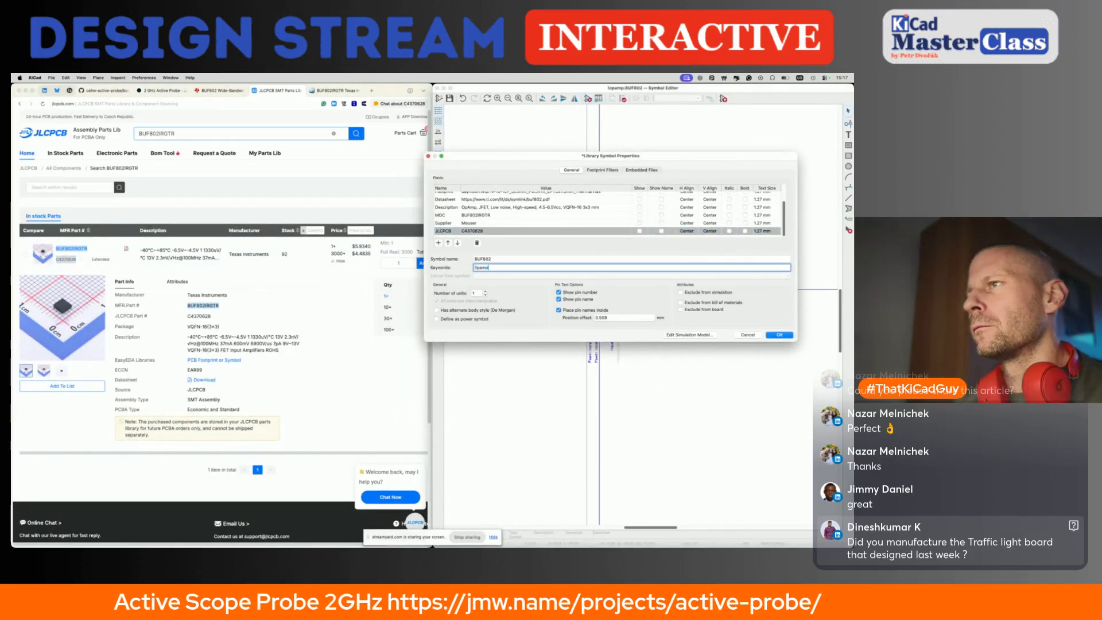
{"action": "type", "text": "amp jfet hig"}
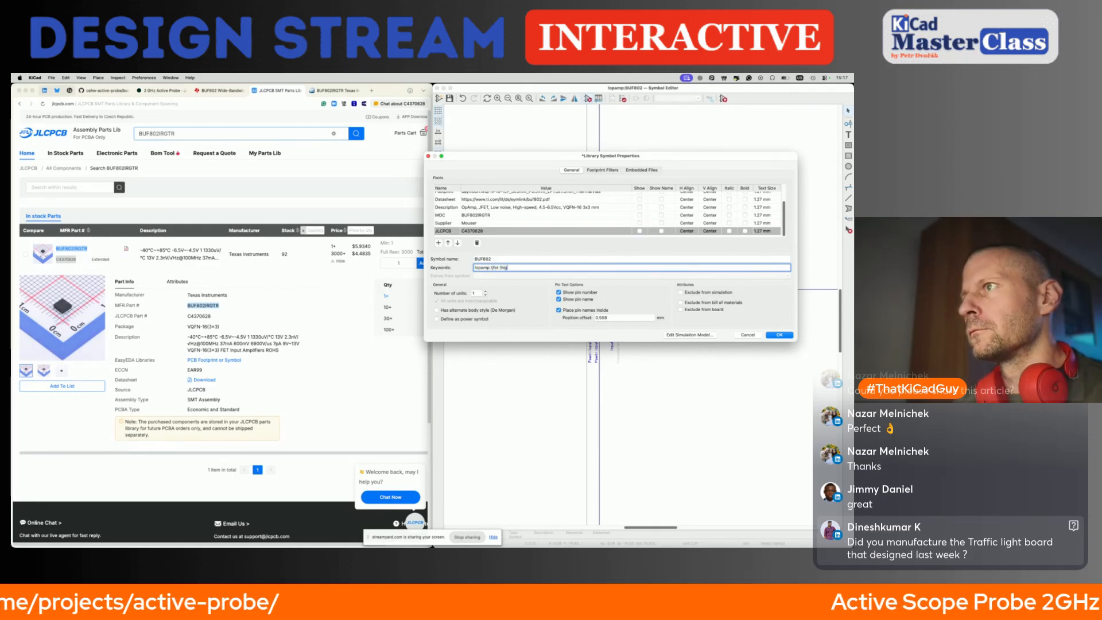
{"action": "type", "text": "h-speed "}
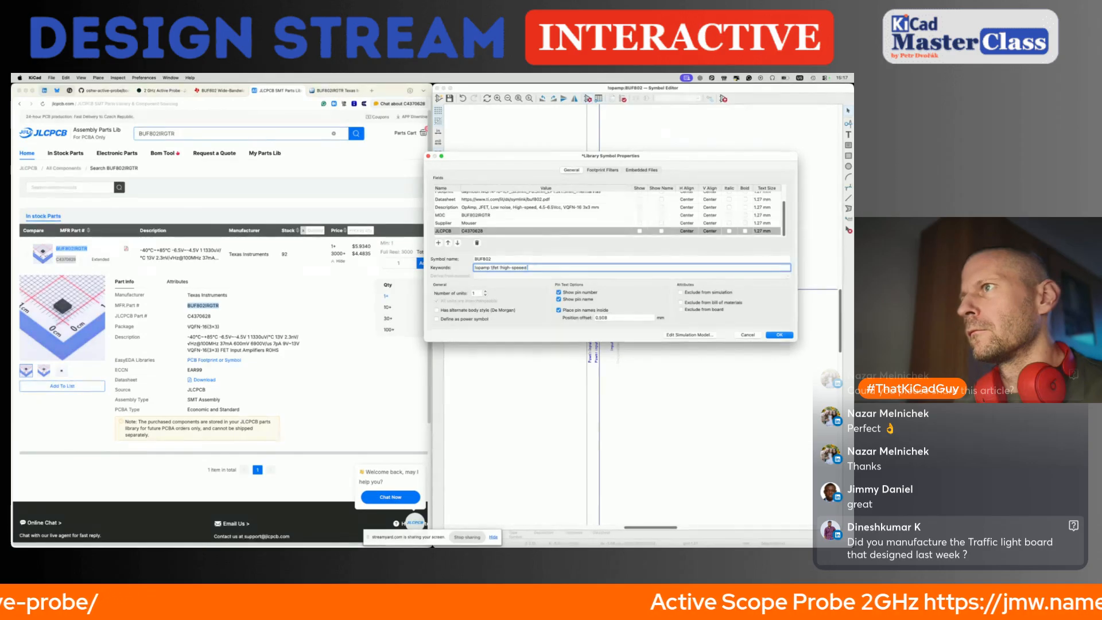
{"action": "type", "text": "t"}
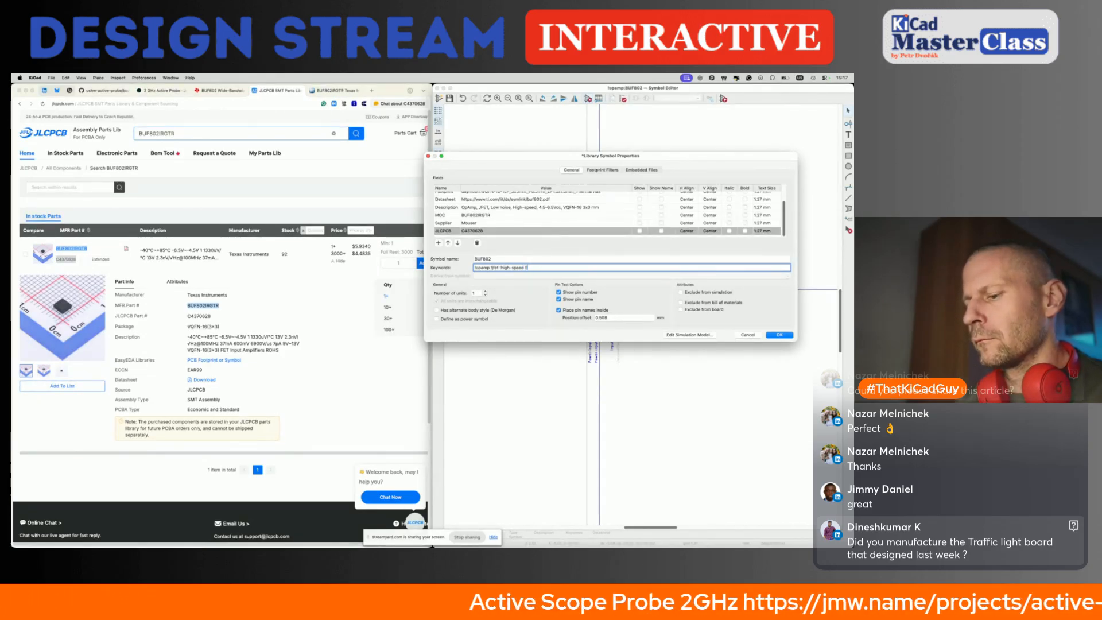
{"action": "type", "text": "ow-noise"}
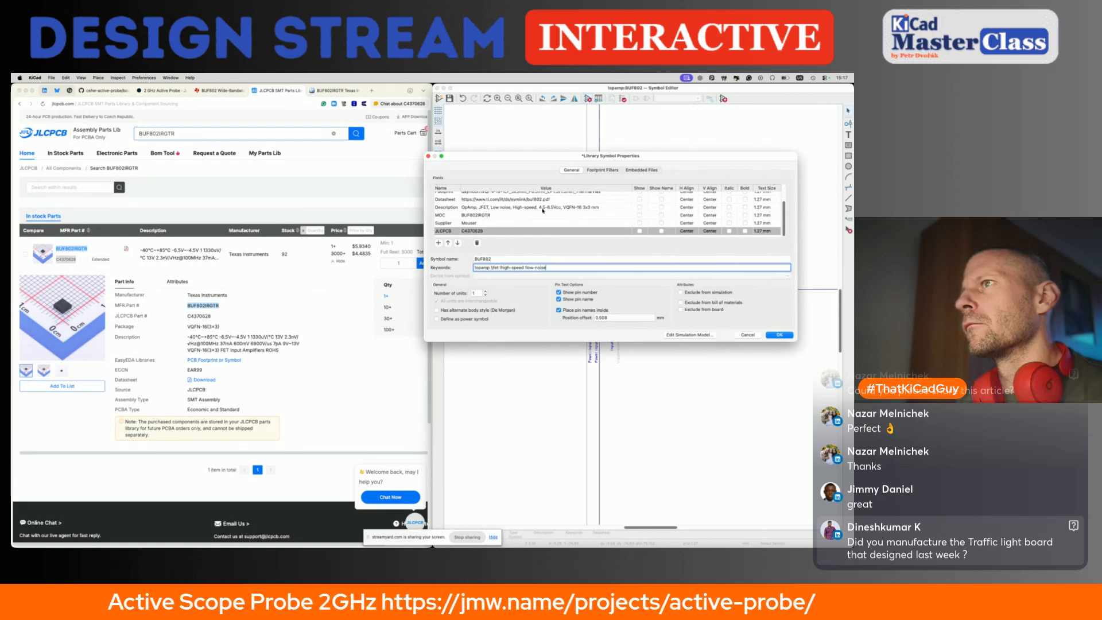
{"action": "scroll", "coordinate": [543, 210], "scroll_direction": "up", "scroll_amount": 3}
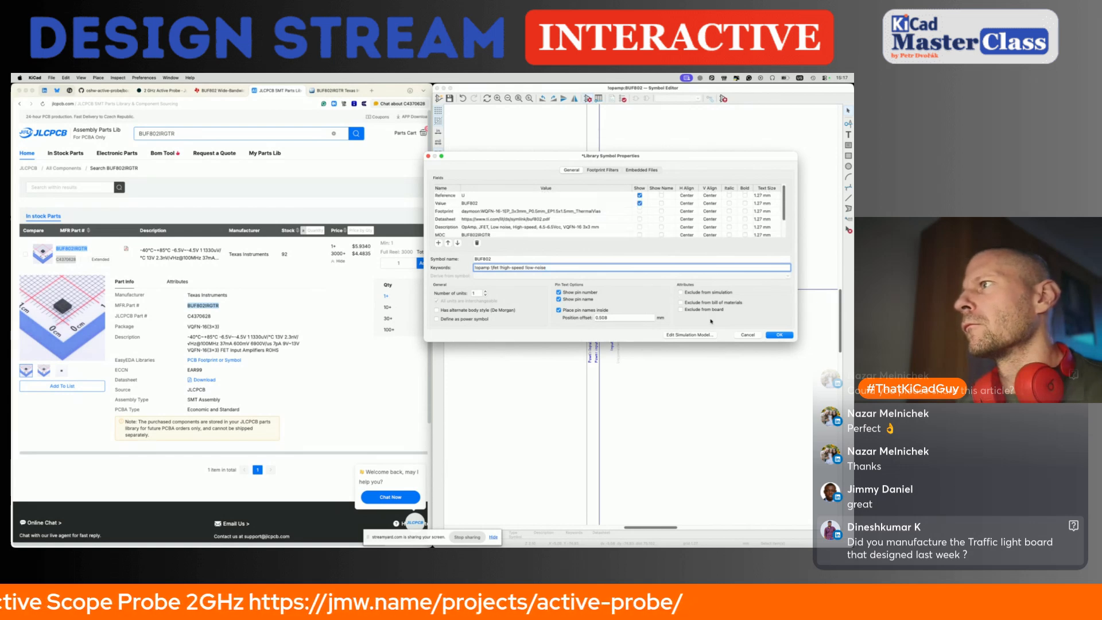
{"action": "left_click", "coordinate": [780, 335]}
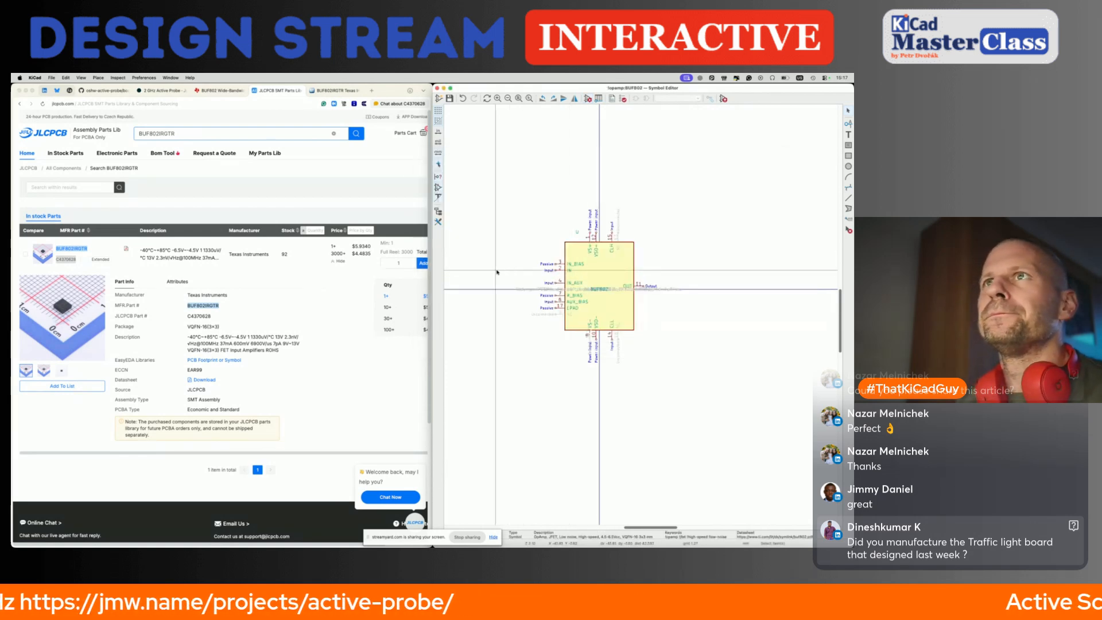
{"action": "left_click", "coordinate": [436, 87]}
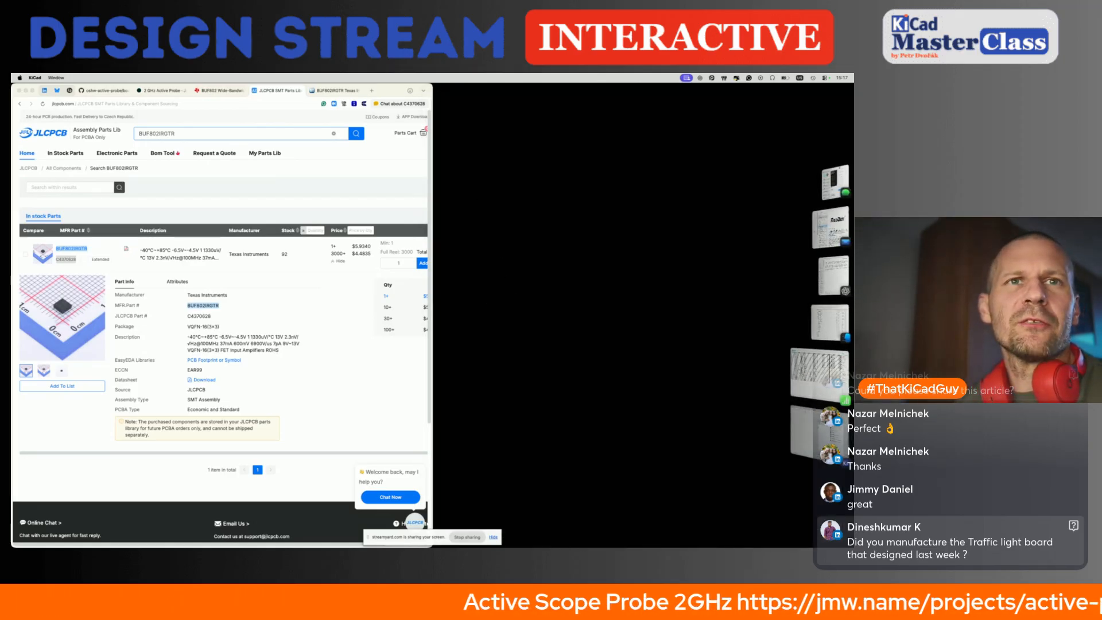
Step: Bring up the empty Active Probe 2GHz schematic, and review the components on the reference pages of Schematic Prints.PDF
{"action": "key", "text": "super+Tab"}
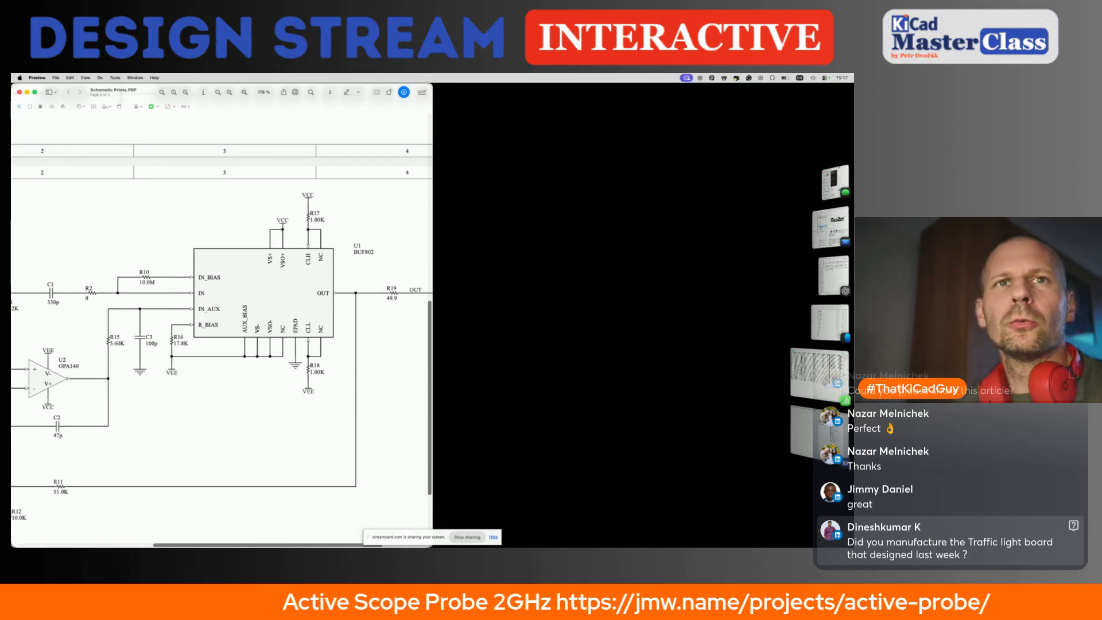
{"action": "key", "text": "super+Tab"}
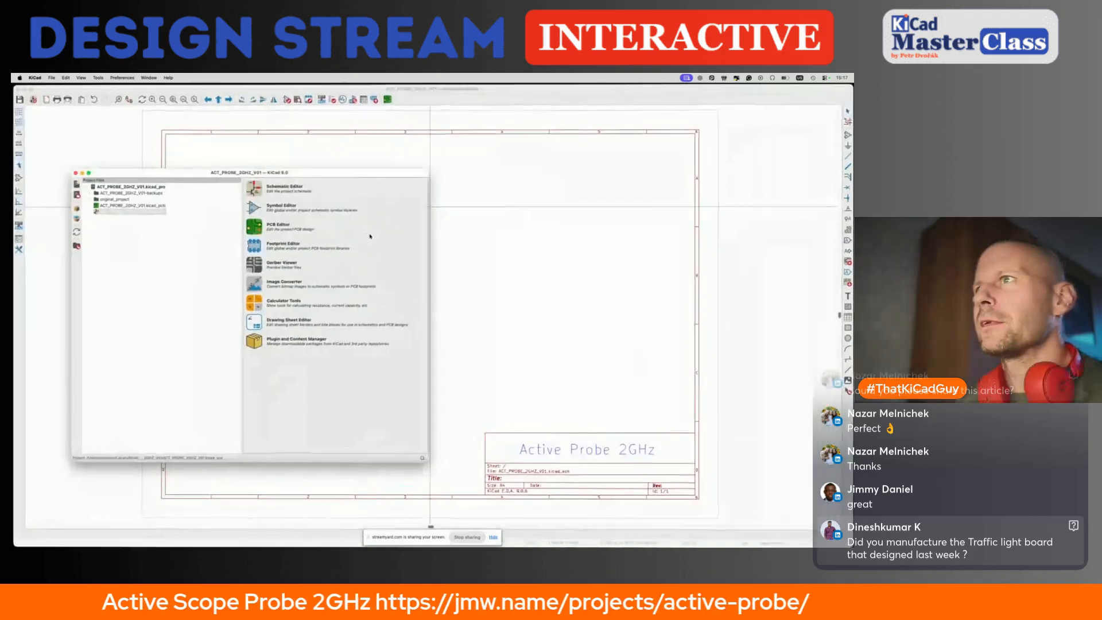
{"action": "left_click", "coordinate": [441, 201]}
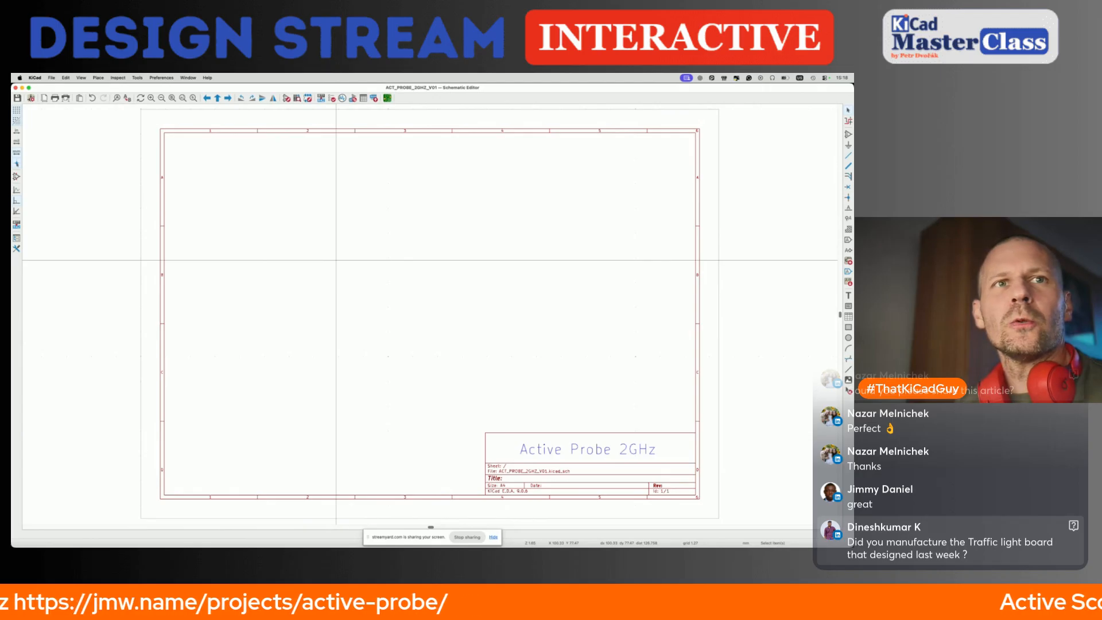
{"action": "key", "text": "super+Tab"}
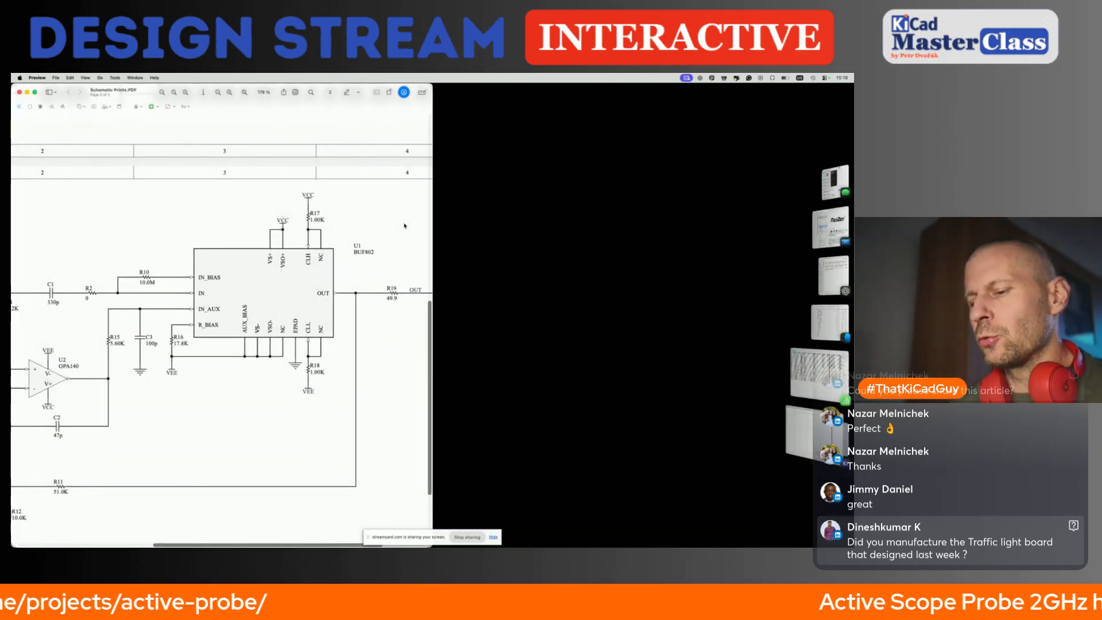
{"action": "key", "text": "ctrl+alt+Return"}
{"action": "scroll", "coordinate": [405, 226], "scroll_direction": "down", "scroll_amount": 5, "text": "alt"}
{"action": "scroll", "coordinate": [405, 226], "scroll_direction": "up", "scroll_amount": 5}
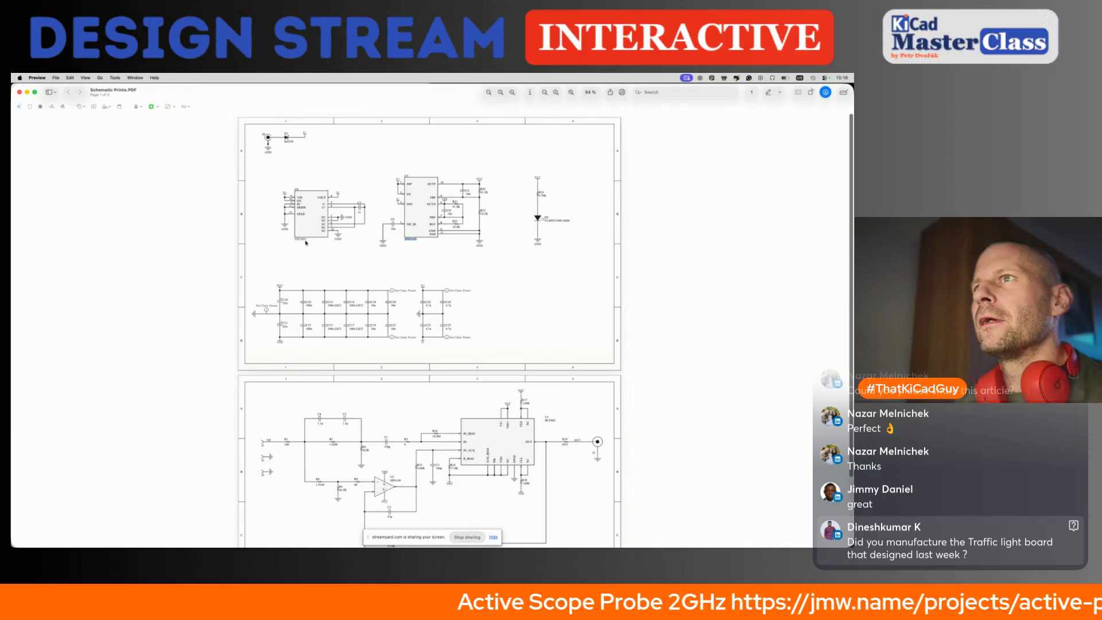
Step: Return to the KiCad schematic and place the LTC3261 symbol in the left half of the sheet
{"action": "key", "text": "super+Tab"}
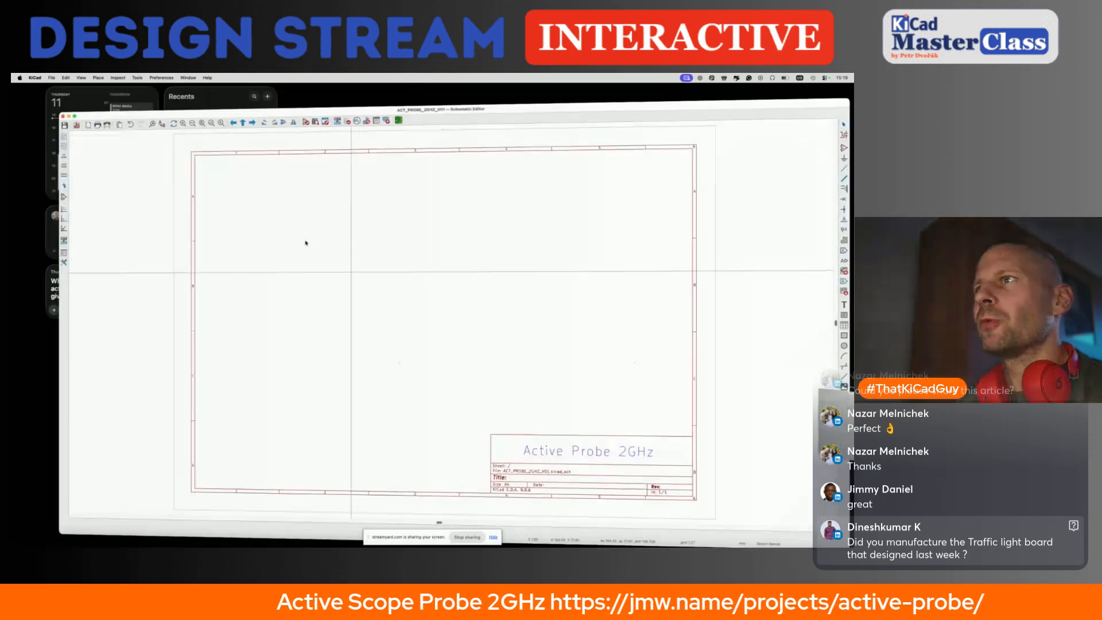
{"action": "type", "text": "a3261"}
{"action": "double_click", "coordinate": [229, 225]}
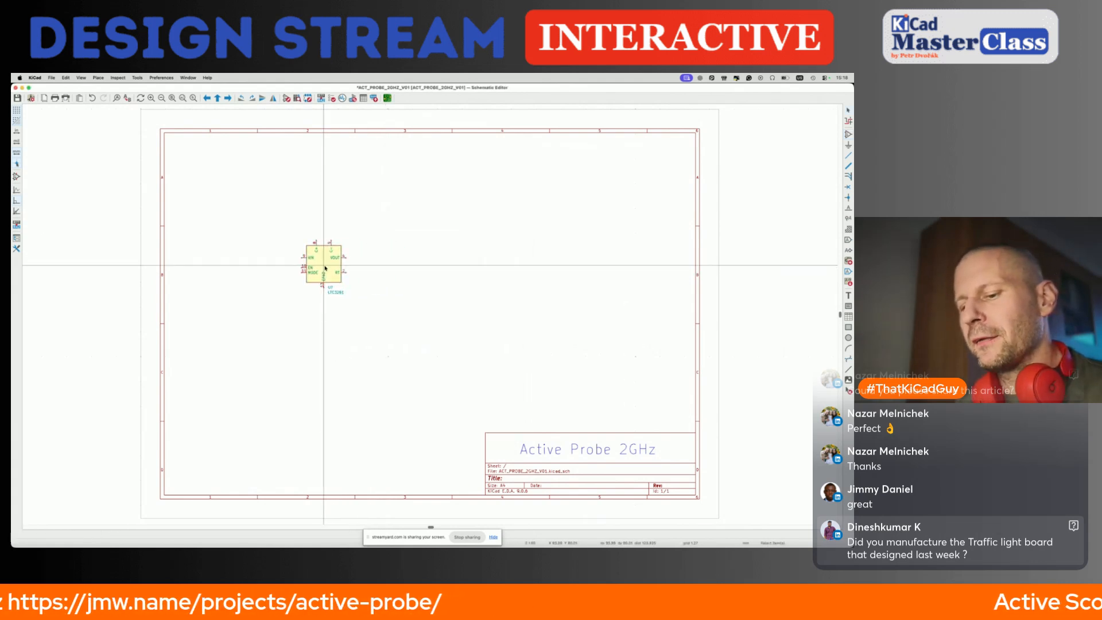
Step: Place the TPS7A39 dual LDO symbol from the custom library to the right of the LTC3261
{"action": "type", "text": "a"}
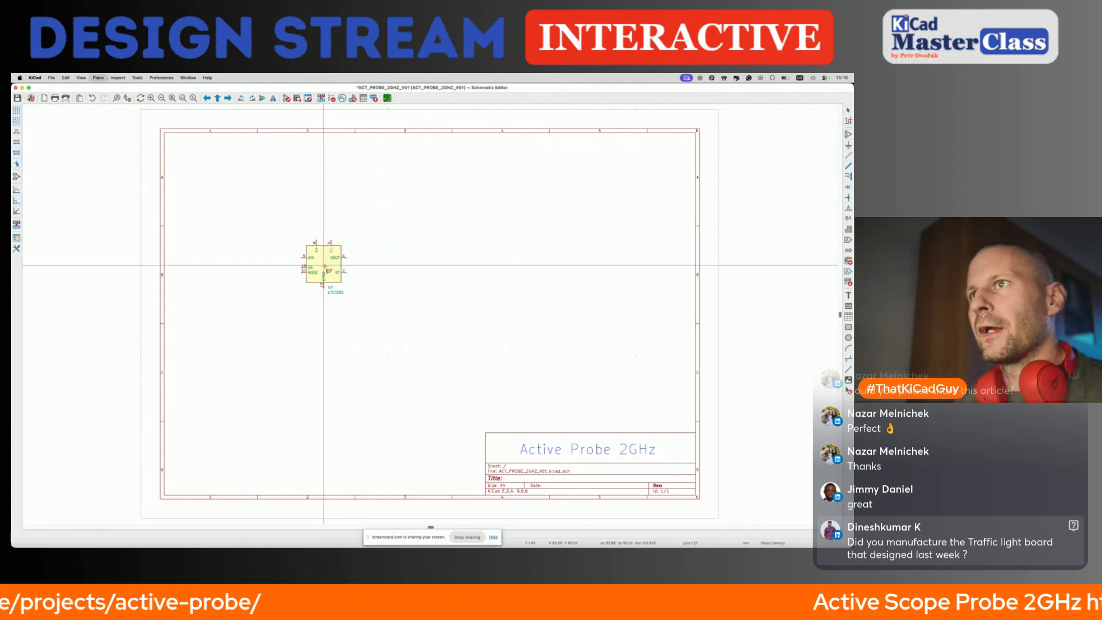
{"action": "type", "text": "tpm"}
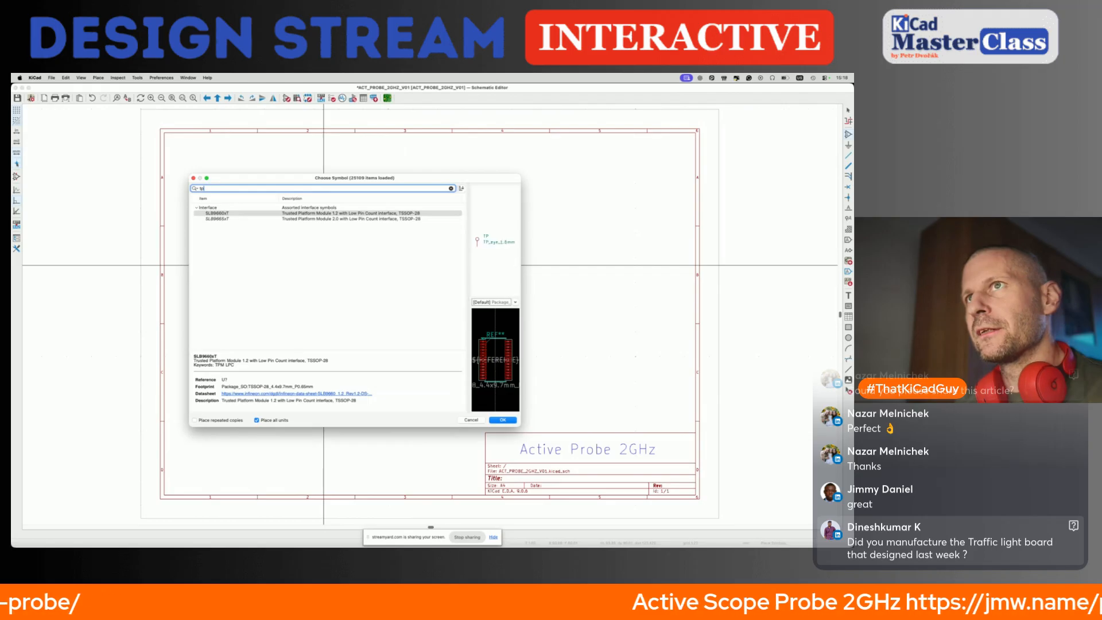
{"action": "key", "text": "BackSpace"}
{"action": "type", "text": "s7a39"}
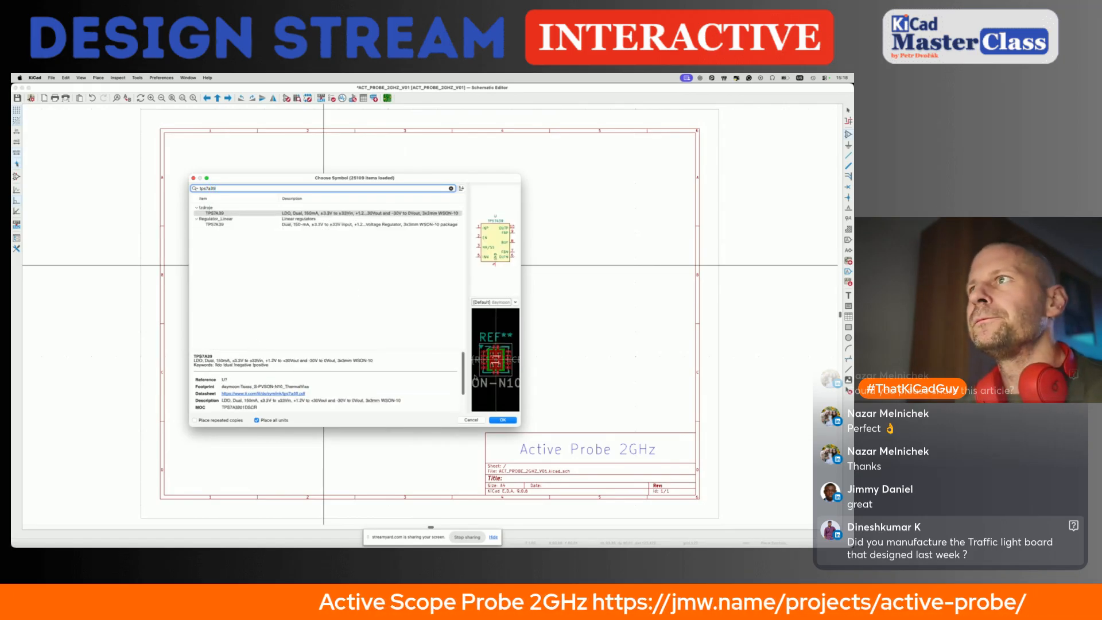
{"action": "left_click", "coordinate": [503, 419]}
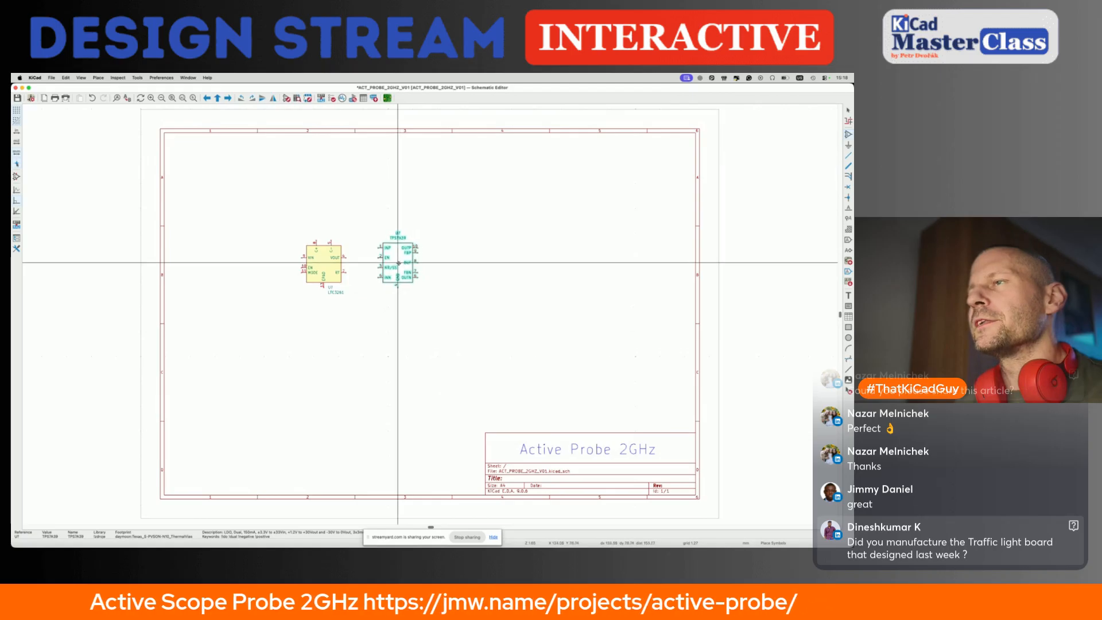
{"action": "left_click", "coordinate": [398, 262]}
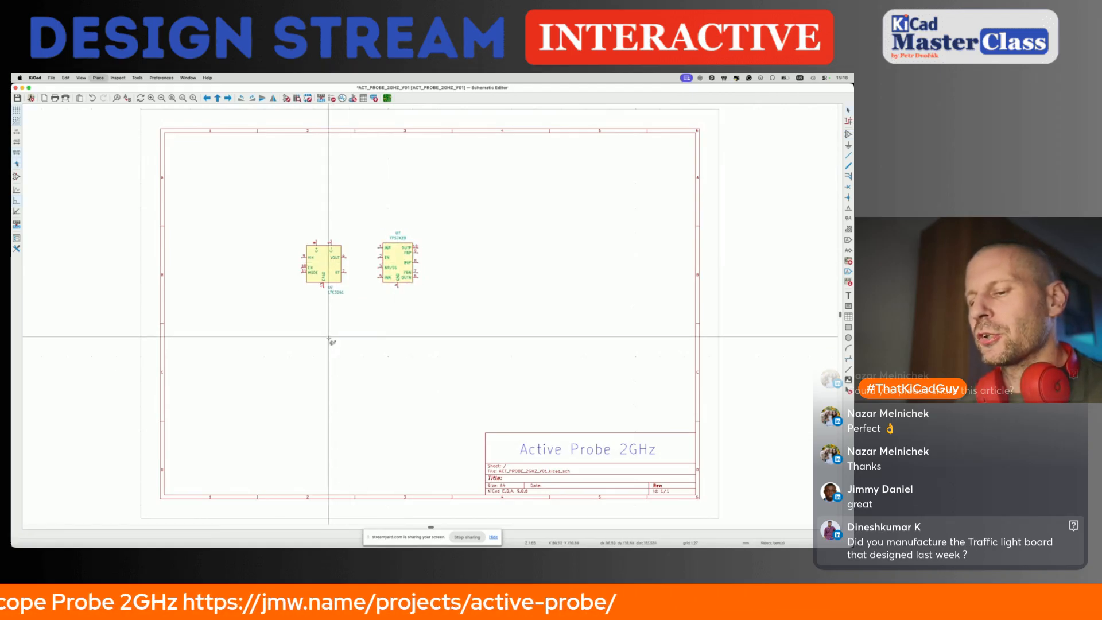
Step: Place the OPA140 op-amp symbol from the custom !opamp library below the LTC3261
{"action": "key", "text": "a"}
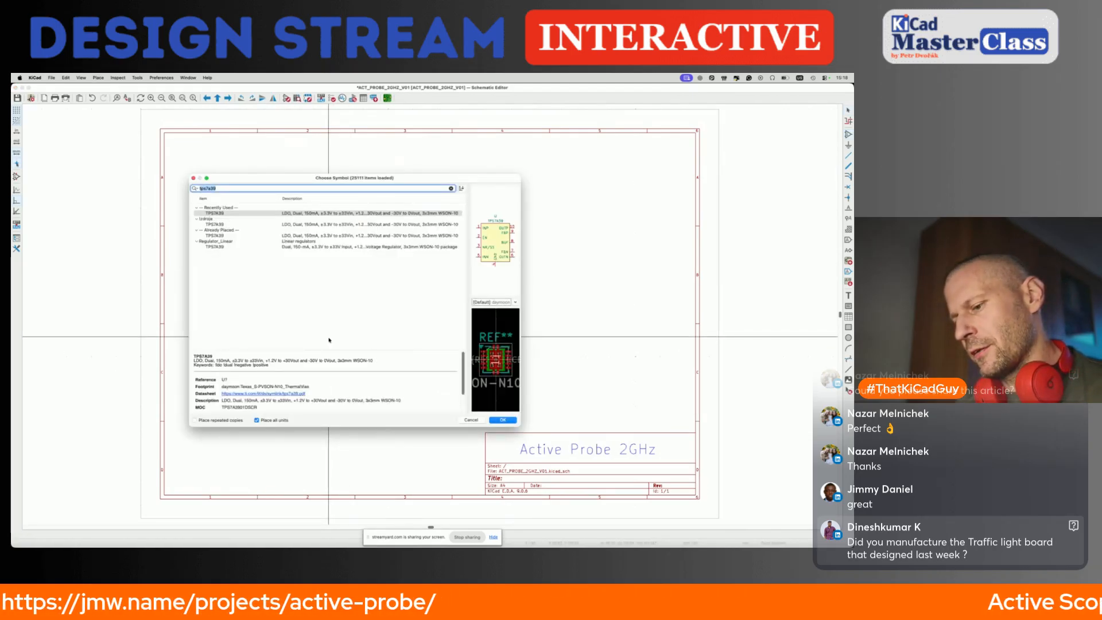
{"action": "type", "text": "cpa140"}
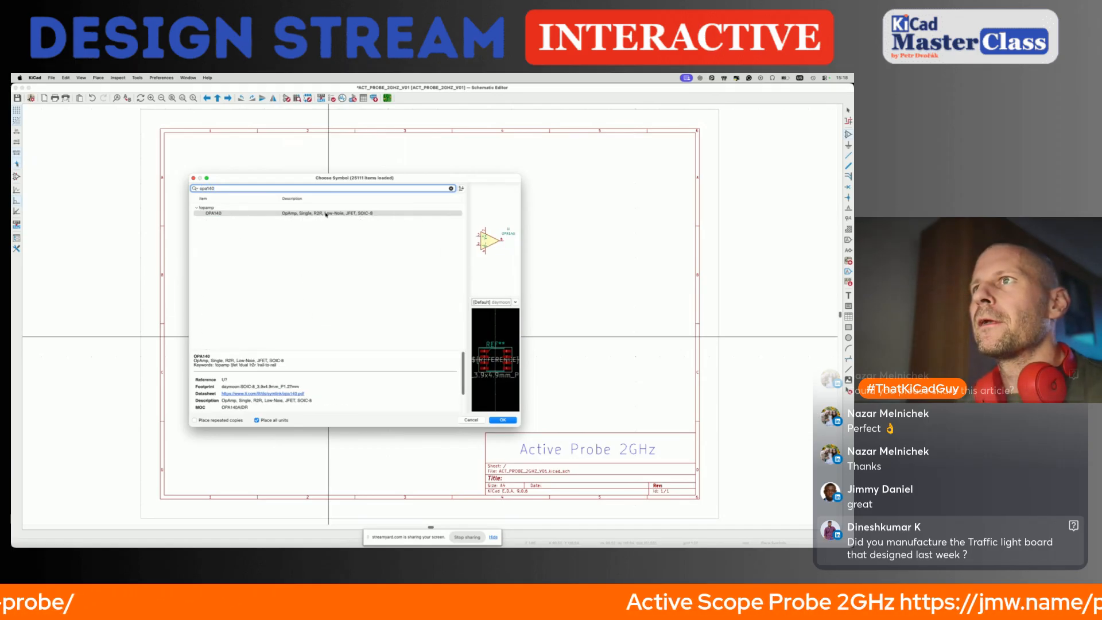
{"action": "double_click", "coordinate": [326, 215]}
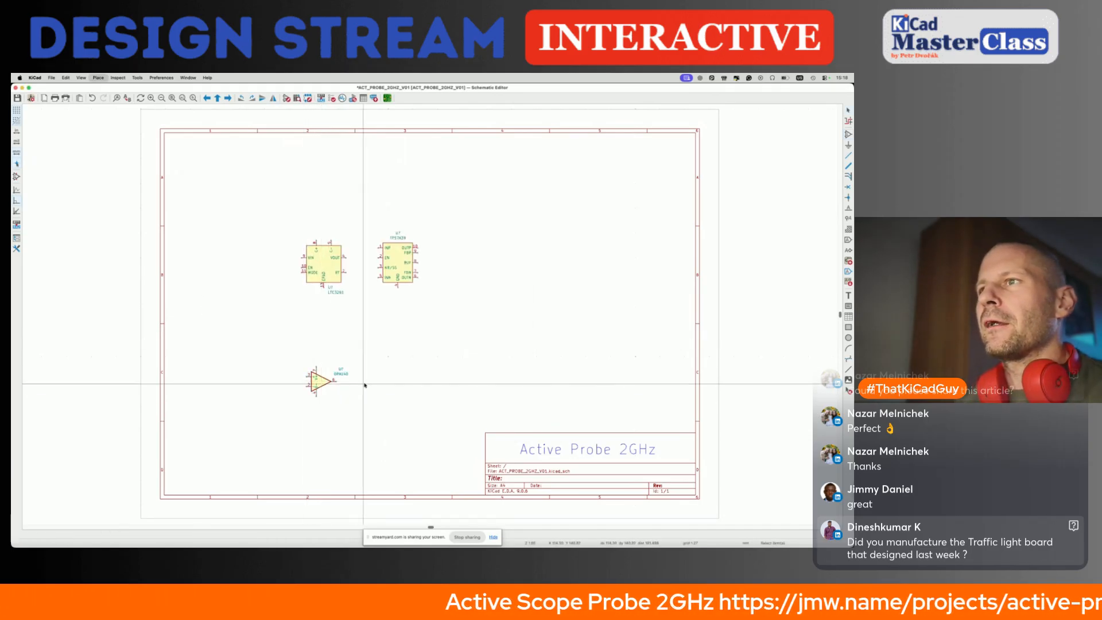
Step: Place the BUF802 buffer symbol from the custom !opamp library to the right of the OPA140
{"action": "type", "text": "abuff02"}
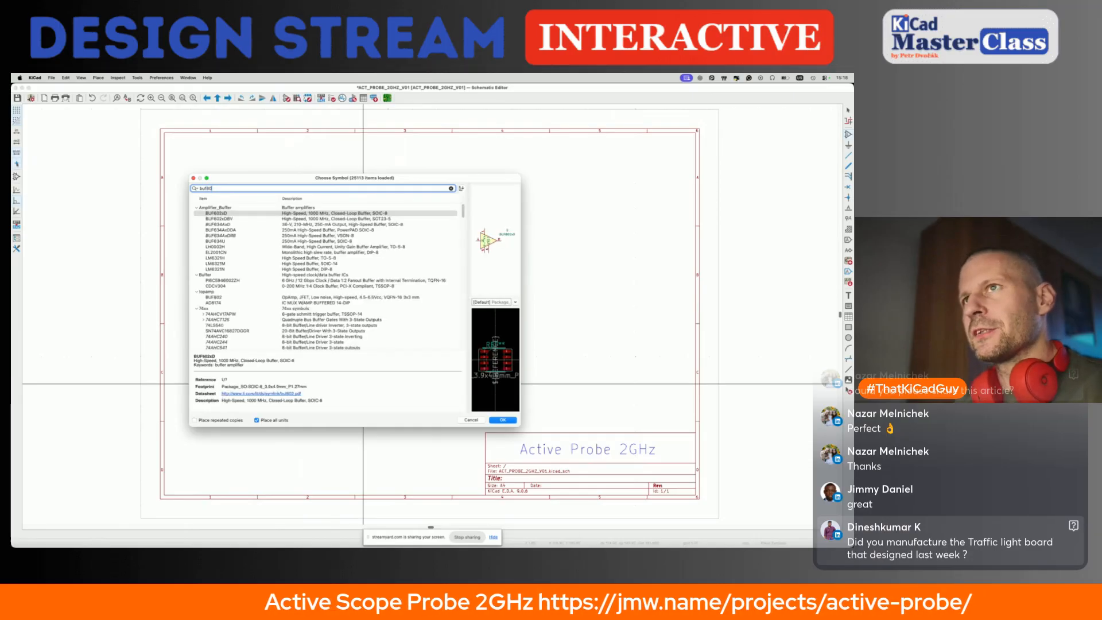
{"action": "key", "text": "Down"}
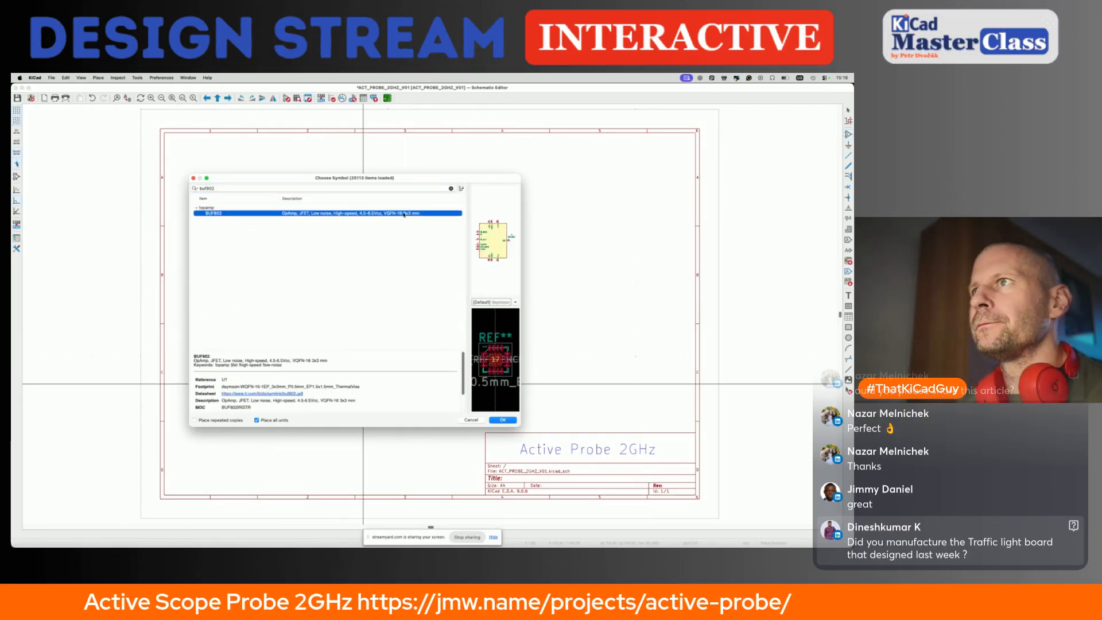
{"action": "key", "text": "Return"}
{"action": "left_click", "coordinate": [408, 379]}
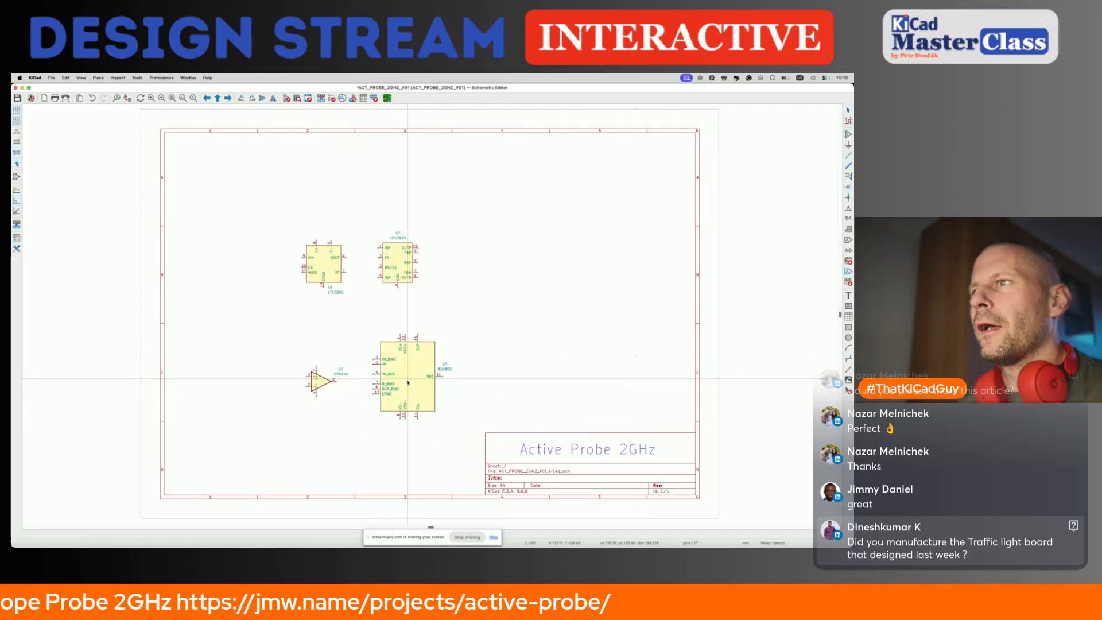
Step: Switch to Schematic Prints.PDF and examine the parts still missing on the power supply page and the probe circuit page
{"action": "key", "text": "super+Tab"}
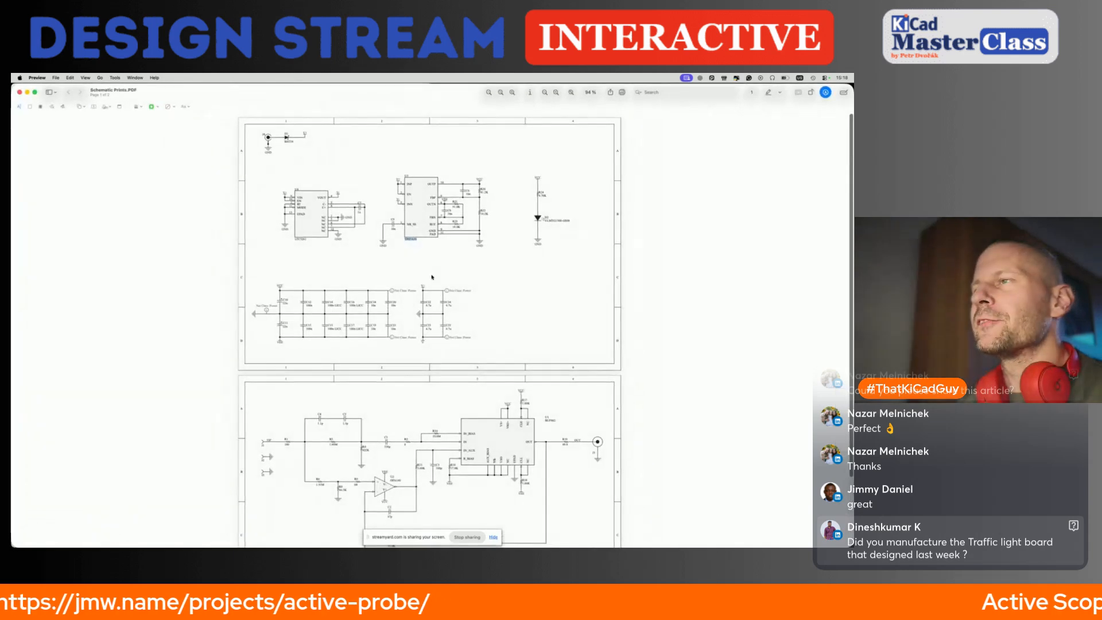
{"action": "scroll", "coordinate": [432, 278], "scroll_direction": "up", "scroll_amount": 3, "text": "ctrl"}
{"action": "scroll", "coordinate": [432, 278], "scroll_direction": "down", "scroll_amount": 5}
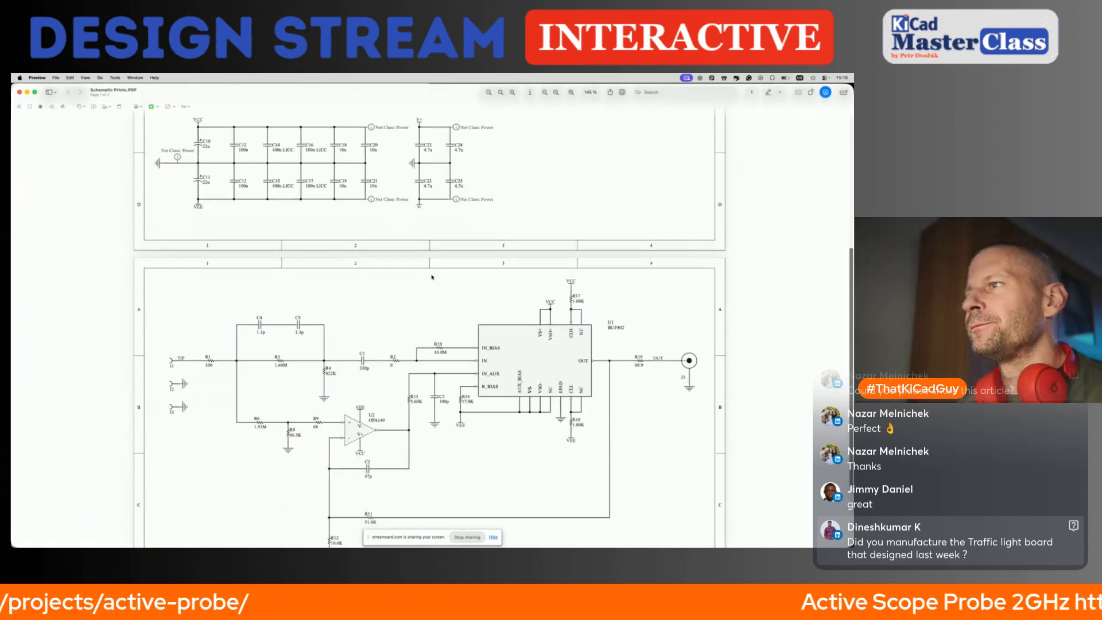
{"action": "scroll", "coordinate": [432, 277], "scroll_direction": "up", "scroll_amount": 5}
{"action": "scroll", "coordinate": [323, 261], "scroll_direction": "up", "scroll_amount": 2}
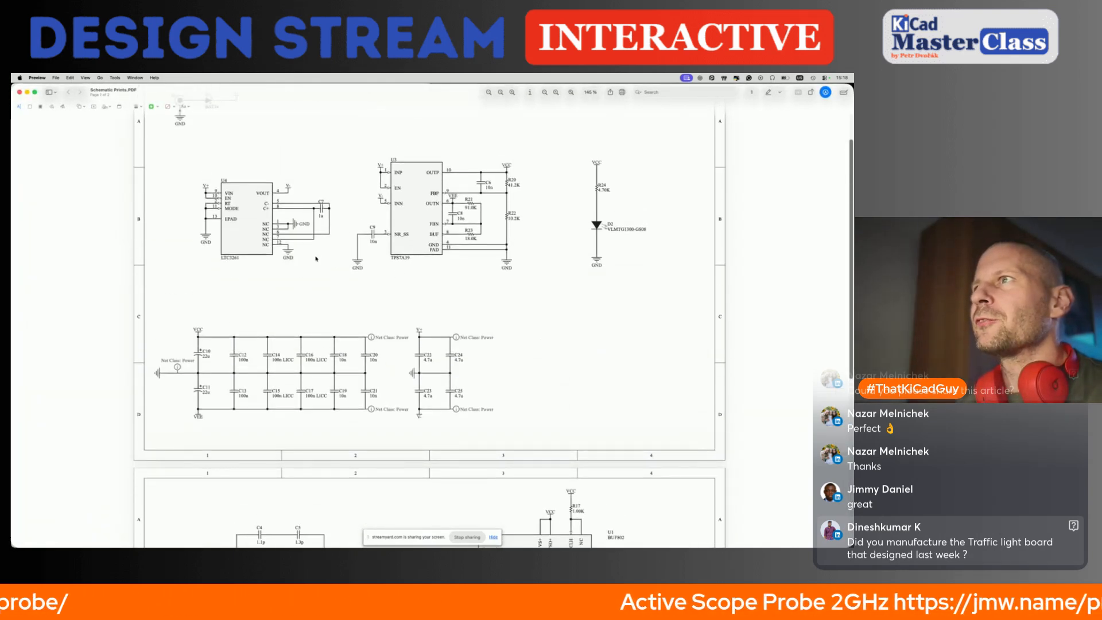
{"action": "scroll", "coordinate": [316, 259], "scroll_direction": "up", "scroll_amount": 3}
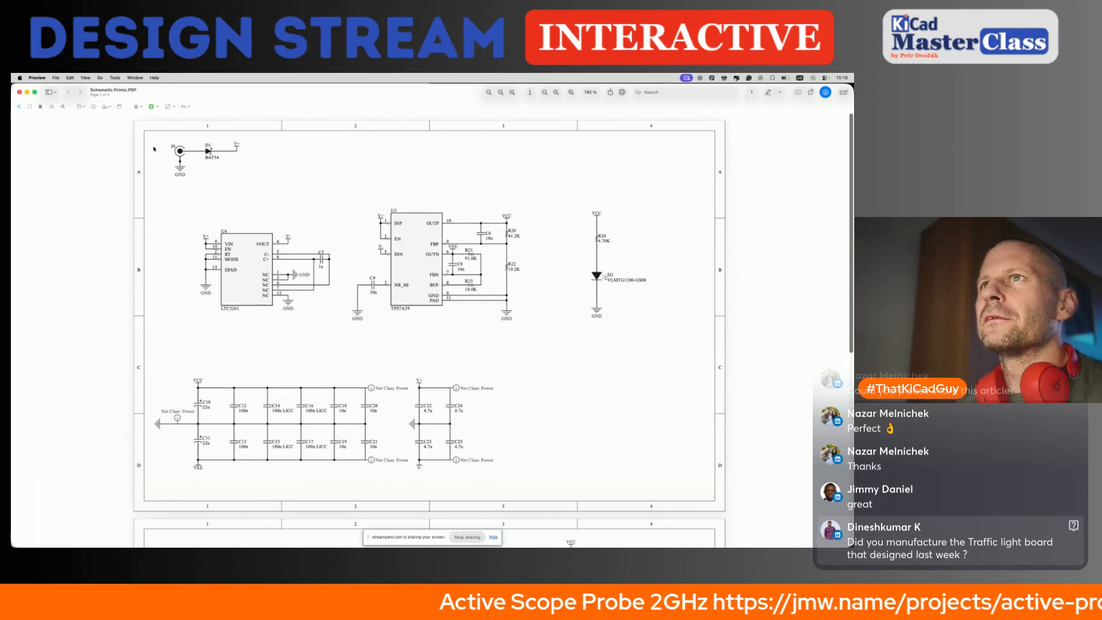
{"action": "scroll", "coordinate": [320, 265], "scroll_direction": "down", "scroll_amount": 15}
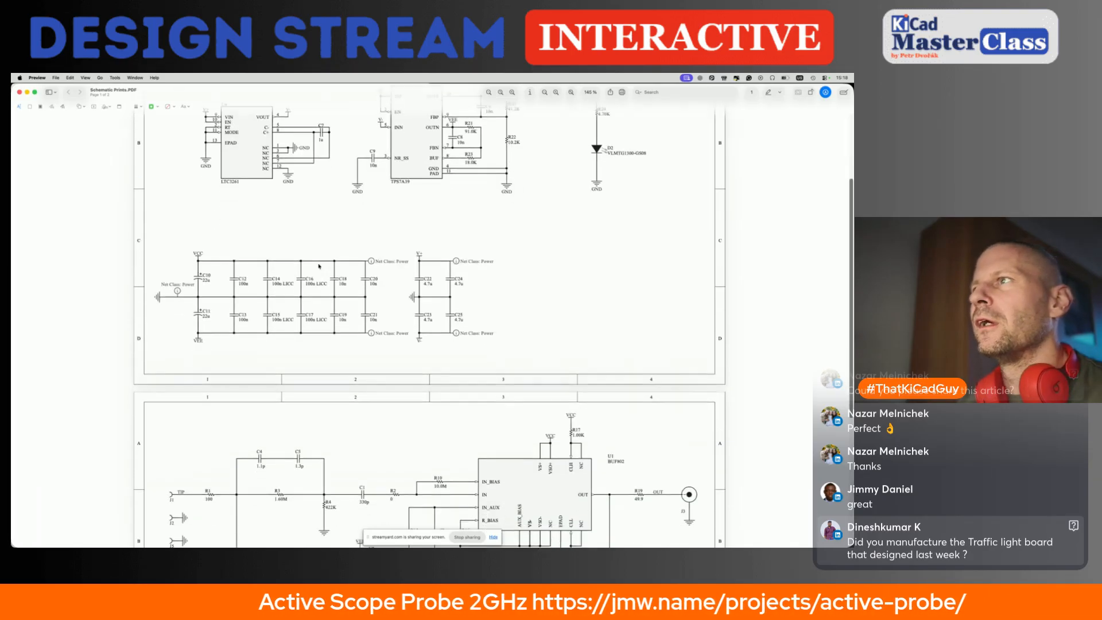
{"action": "scroll", "coordinate": [319, 266], "scroll_direction": "down", "scroll_amount": 5}
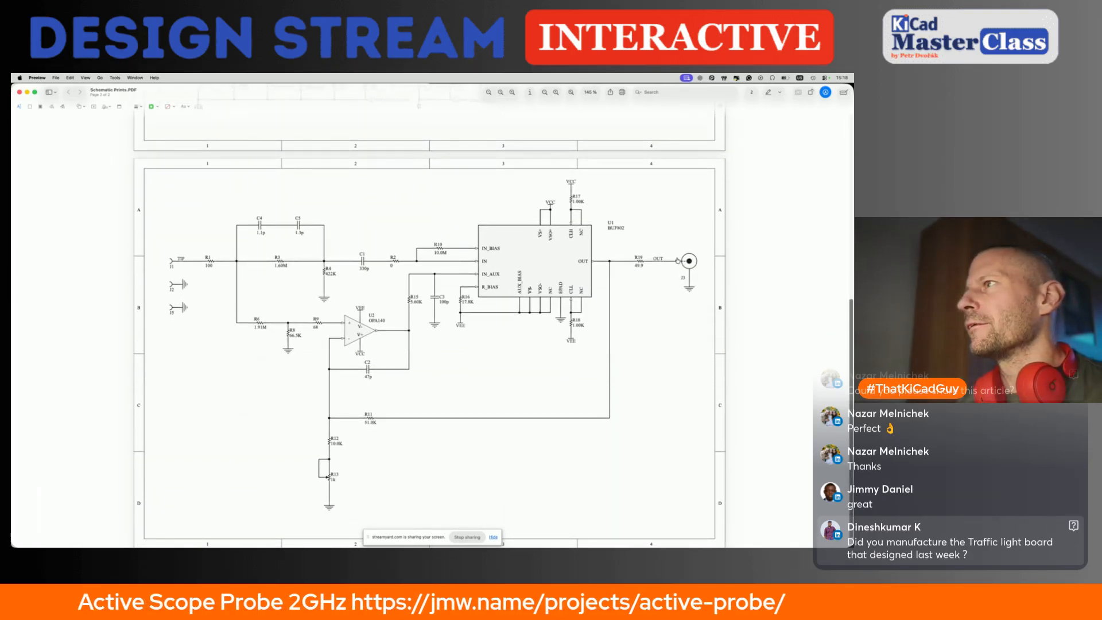
Step: Examine the output connector, tip and ground connections on the second reference page and the power input on the first
{"action": "left_click_drag", "start_coordinate": [639, 253], "coordinate": [700, 335]}
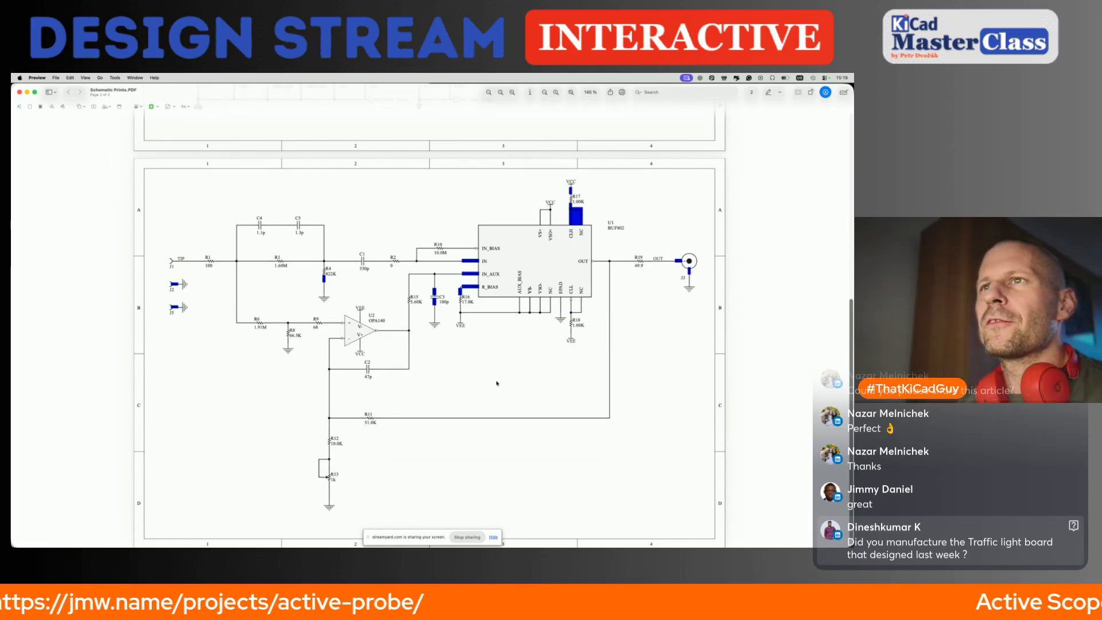
{"action": "scroll", "coordinate": [497, 384], "scroll_direction": "down", "scroll_amount": 1}
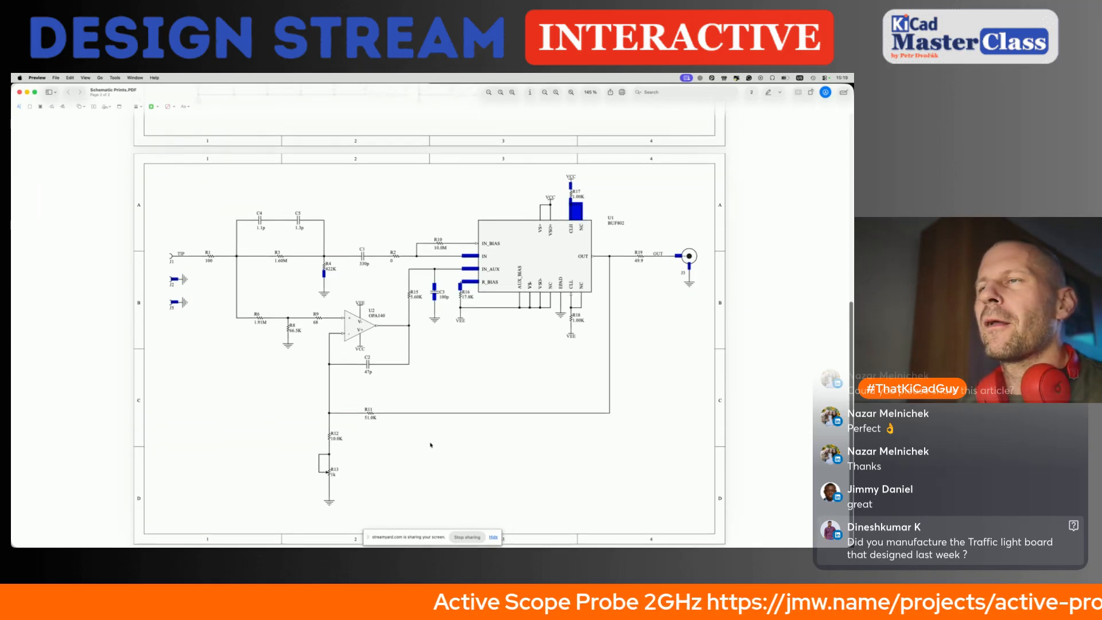
{"action": "scroll", "coordinate": [260, 237], "scroll_direction": "up", "scroll_amount": 5}
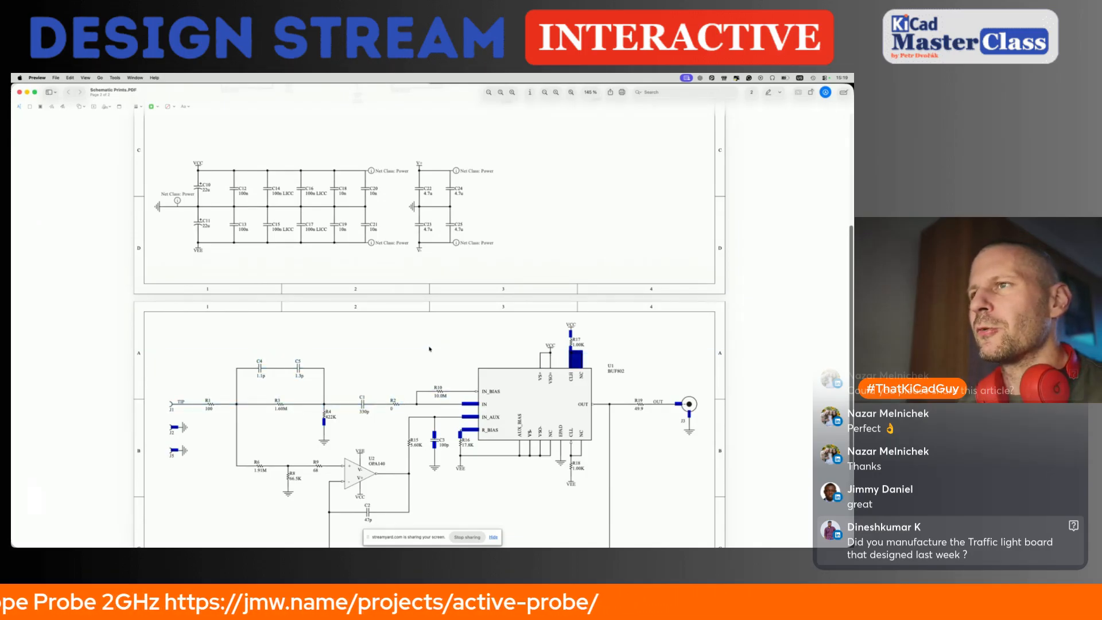
{"action": "scroll", "coordinate": [430, 348], "scroll_direction": "up", "scroll_amount": 8}
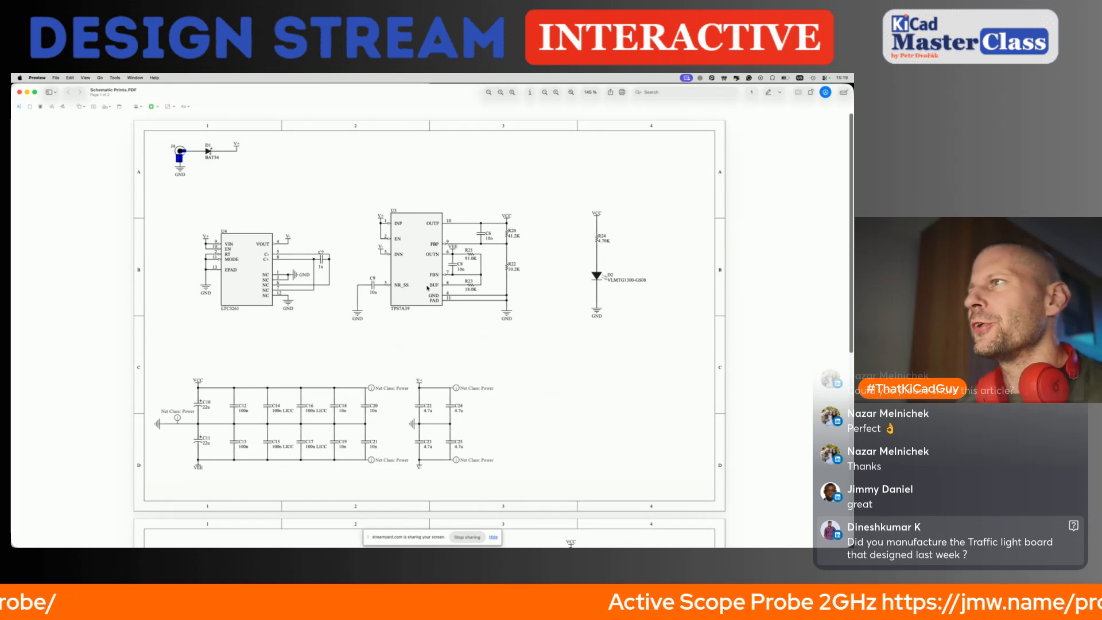
{"action": "scroll", "coordinate": [631, 287], "scroll_direction": "down", "scroll_amount": 10}
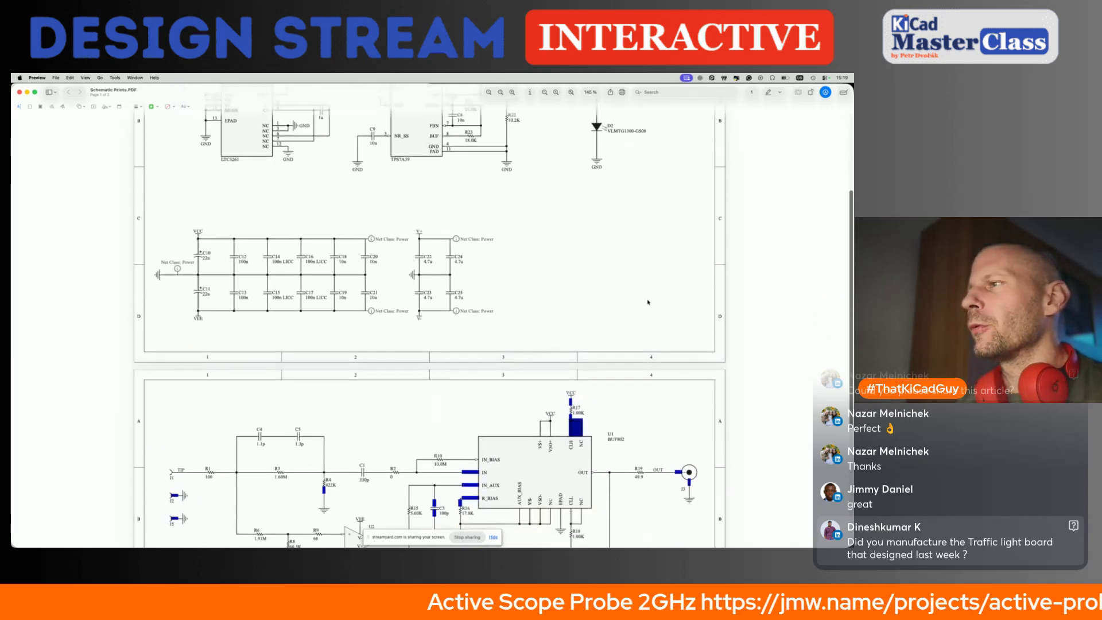
{"action": "scroll", "coordinate": [648, 303], "scroll_direction": "down", "scroll_amount": 3}
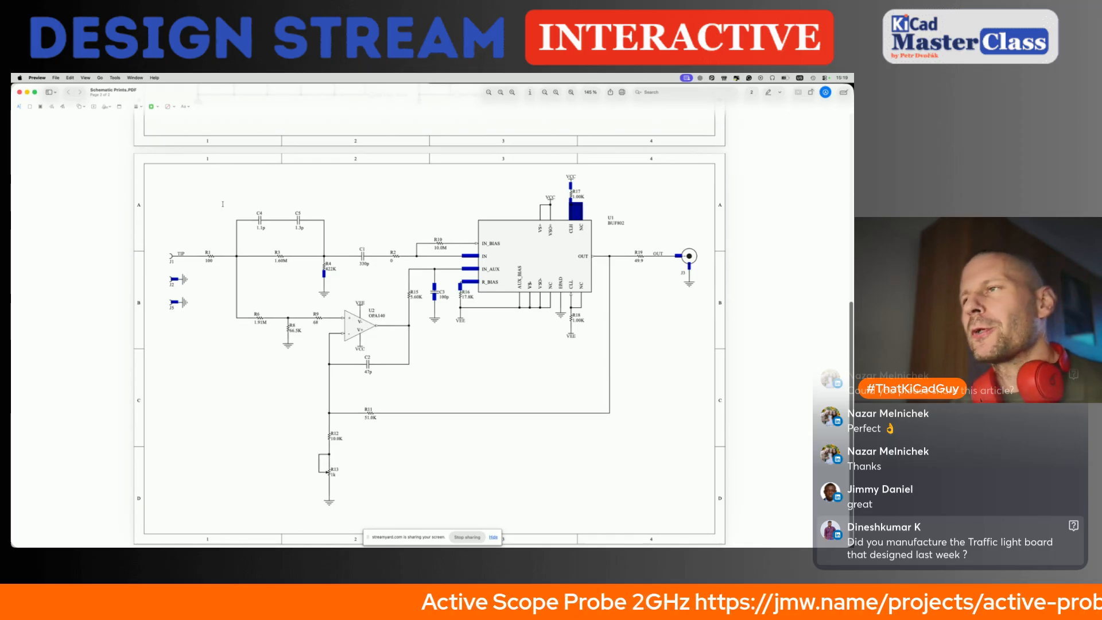
{"action": "right_click", "coordinate": [223, 204]}
{"action": "left_click", "coordinate": [253, 189]}
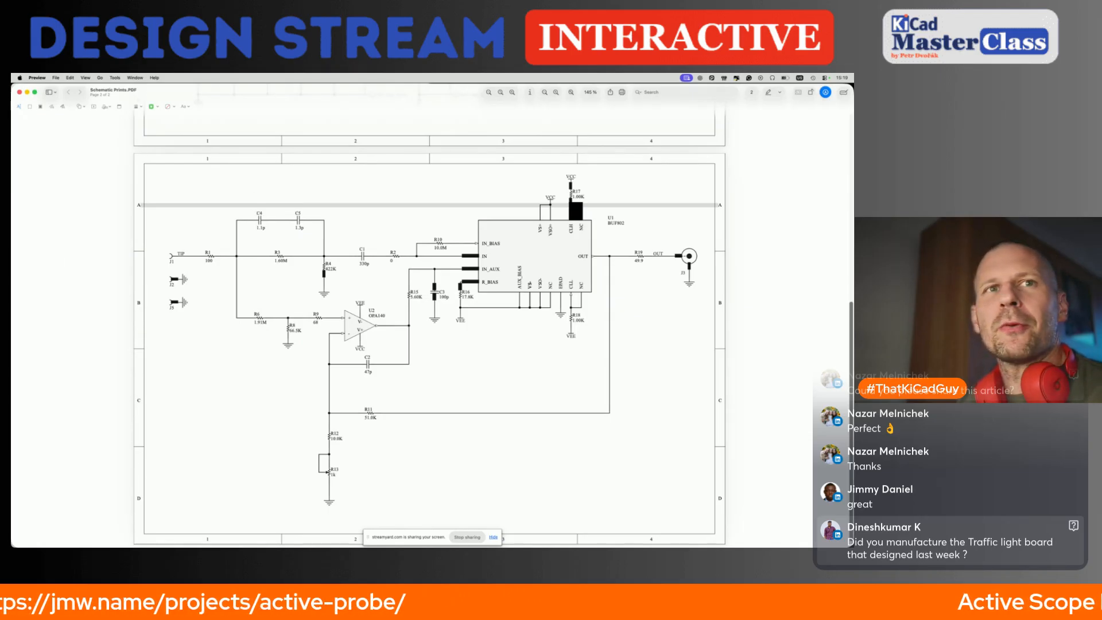
Step: Return to the KiCad schematic, check the four placed ICs, and save the schematic
{"action": "key", "text": "super+Tab"}
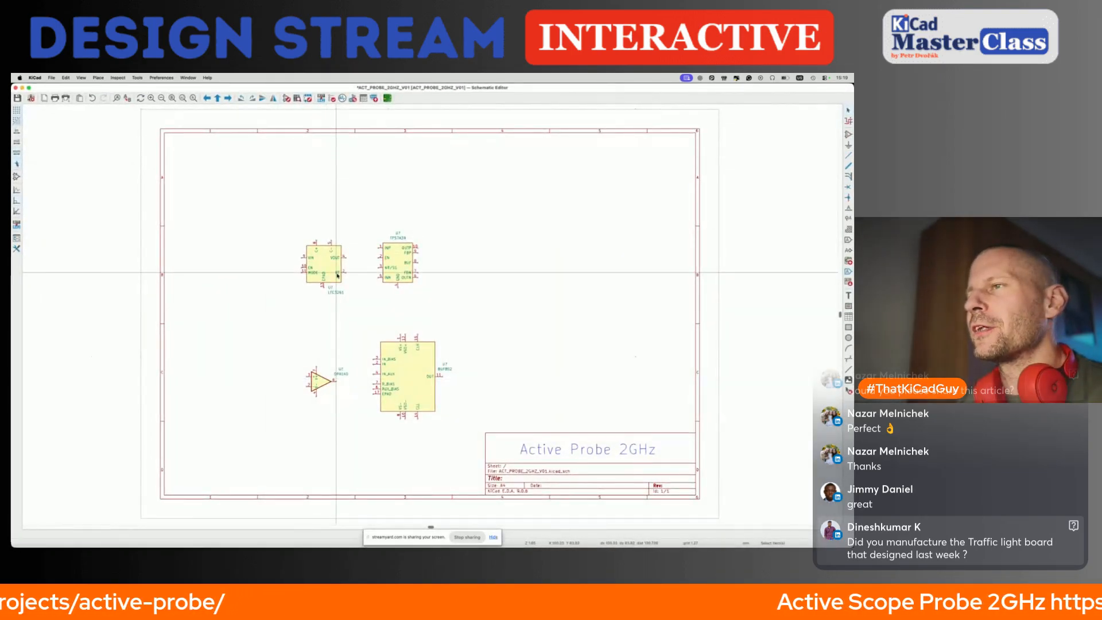
{"action": "scroll", "coordinate": [338, 275], "scroll_direction": "up", "scroll_amount": 3}
{"action": "scroll", "coordinate": [337, 275], "scroll_direction": "down", "scroll_amount": 5}
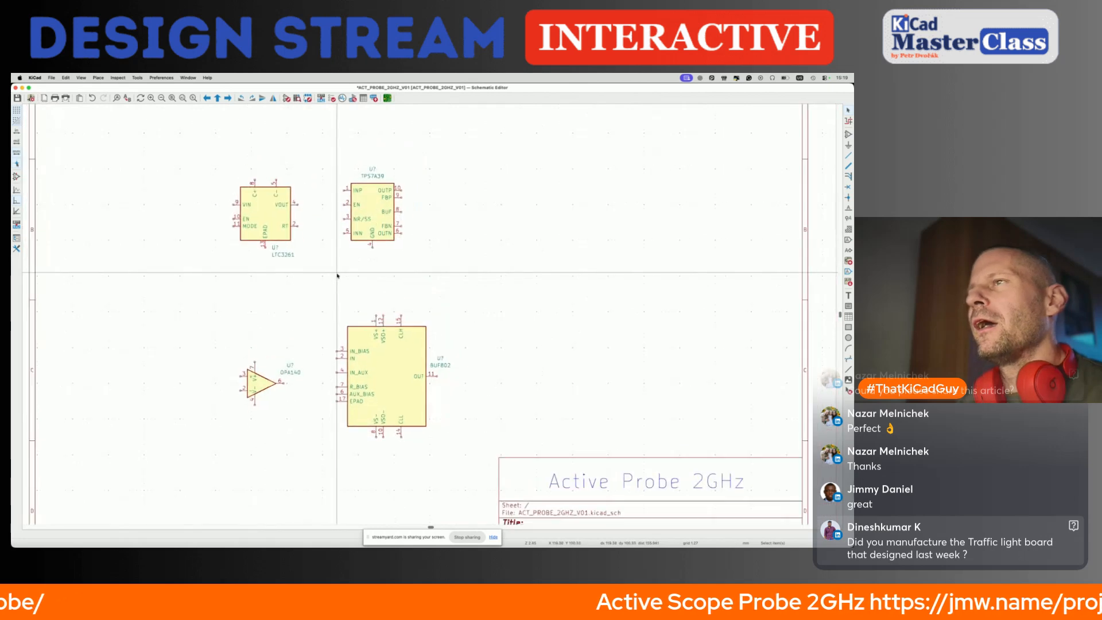
{"action": "scroll", "coordinate": [337, 276], "scroll_direction": "left", "scroll_amount": 1}
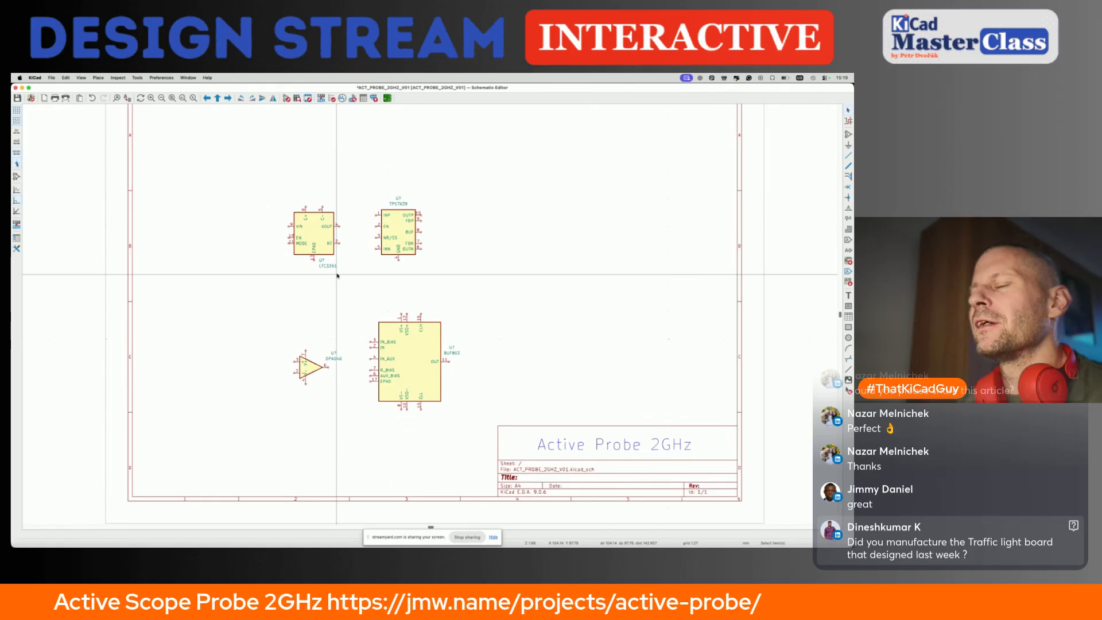
{"action": "key", "text": "super+s"}
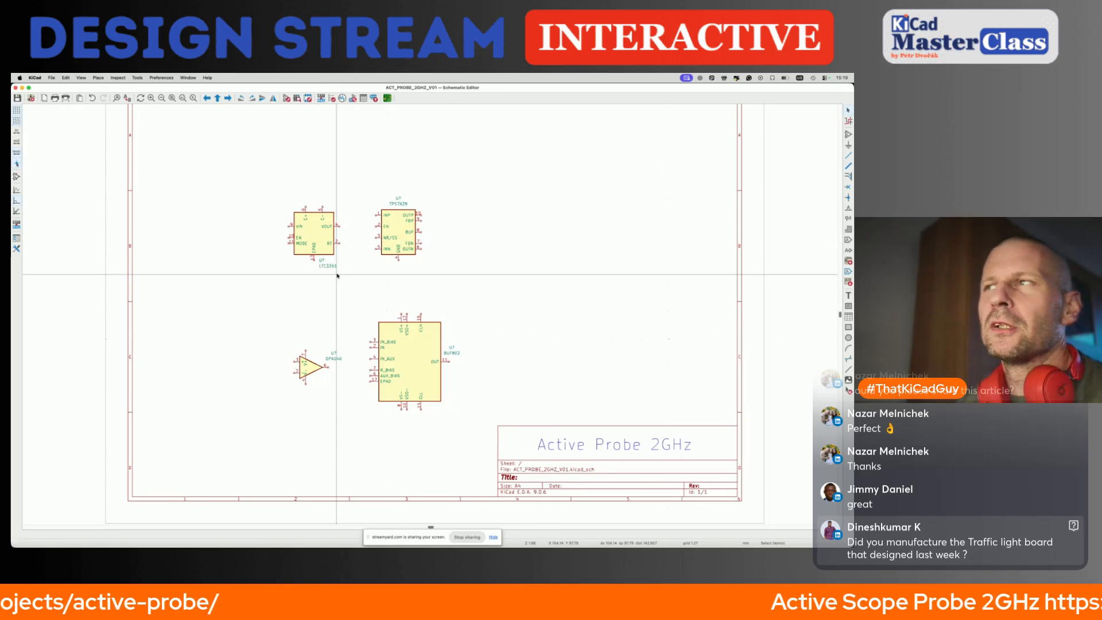
Step: Start a text note headed "Tasks" listing "- tip spring loaded thing", "- power entry connector/way" and "- SMA/MMCX RF conn"
{"action": "scroll", "coordinate": [455, 185], "scroll_direction": "up", "scroll_amount": 3}
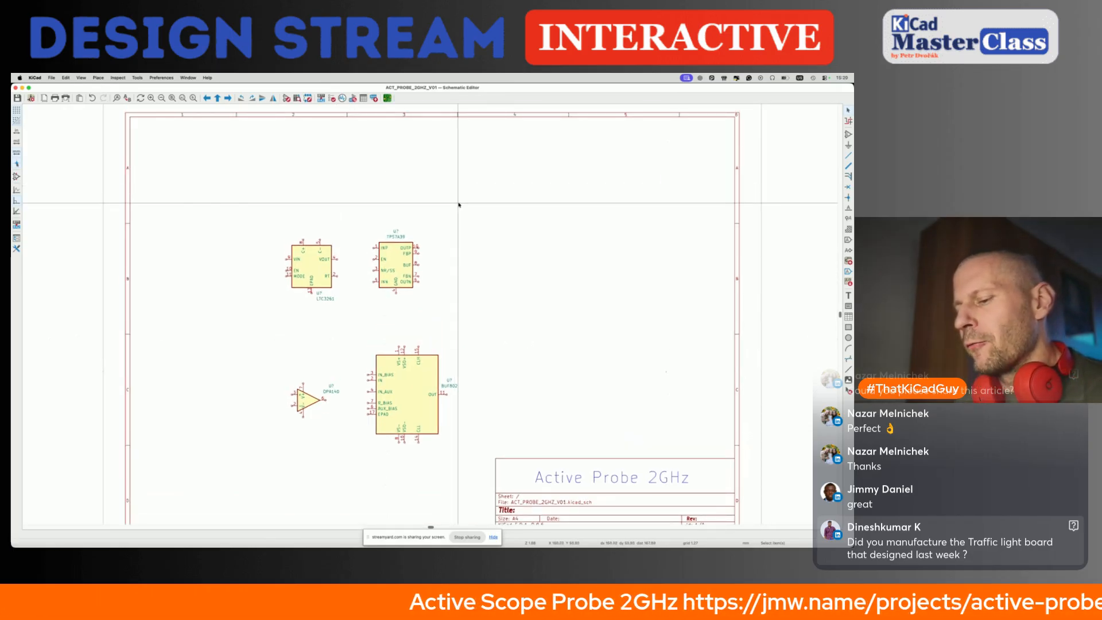
{"action": "key", "text": "t"}
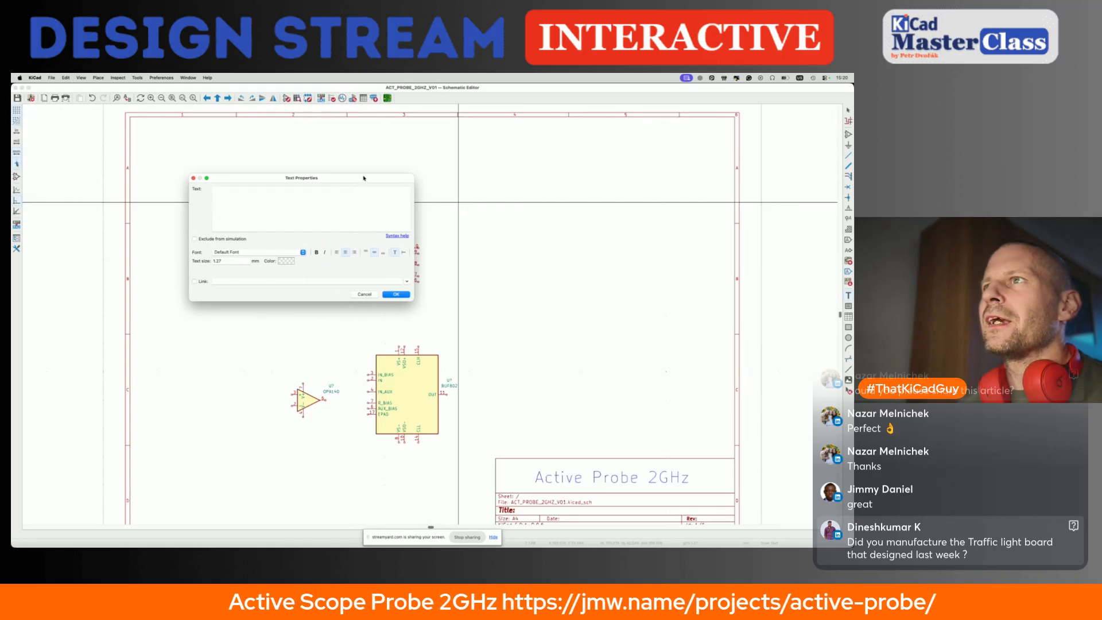
{"action": "left_click_drag", "start_coordinate": [364, 178], "coordinate": [417, 142]}
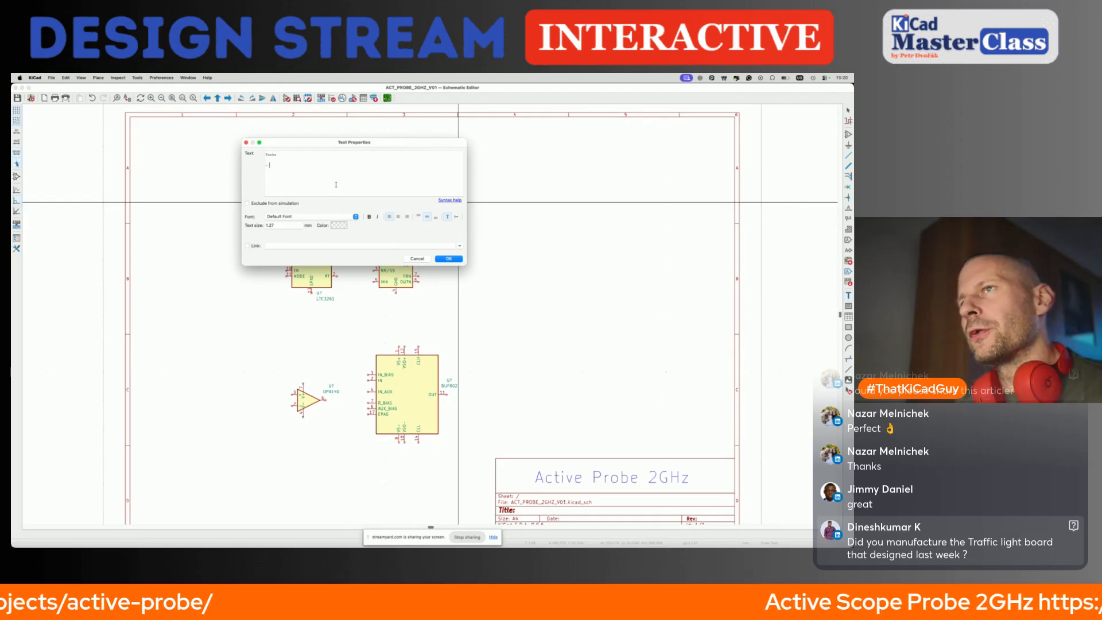
{"action": "type", "text": "tia"}
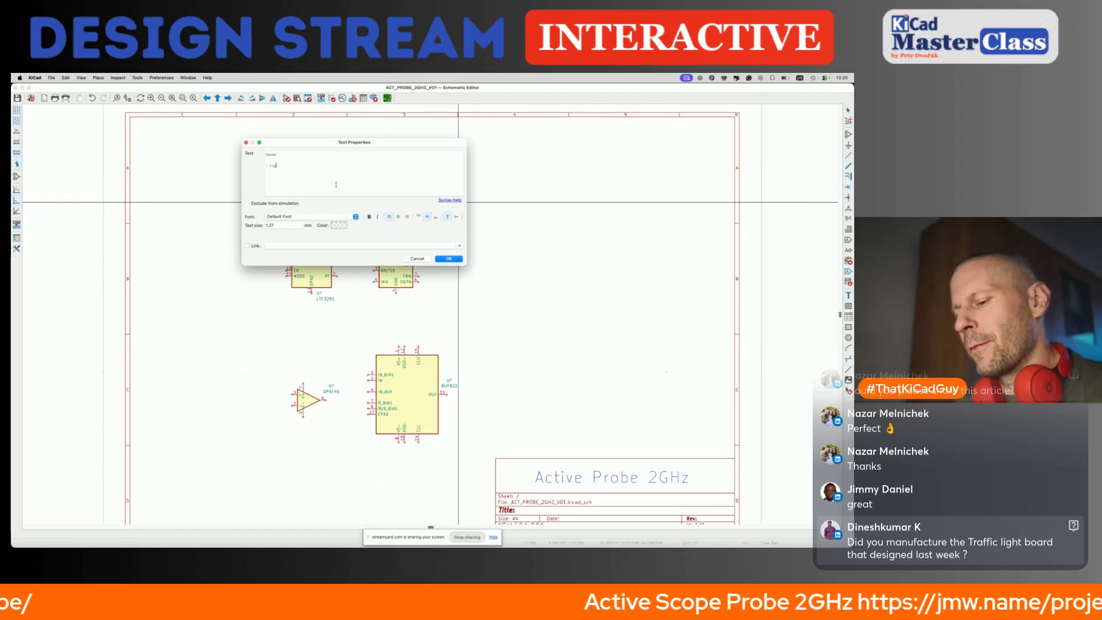
{"action": "type", "text": "spring loaded"}
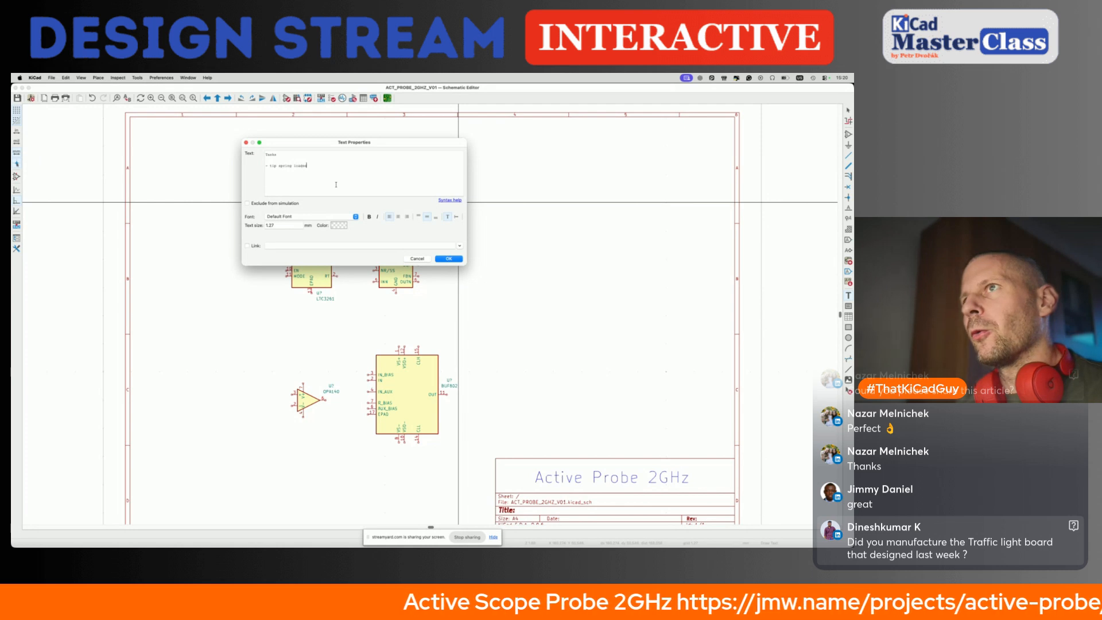
{"action": "type", "text": " thing"}
{"action": "key", "text": "Return"}
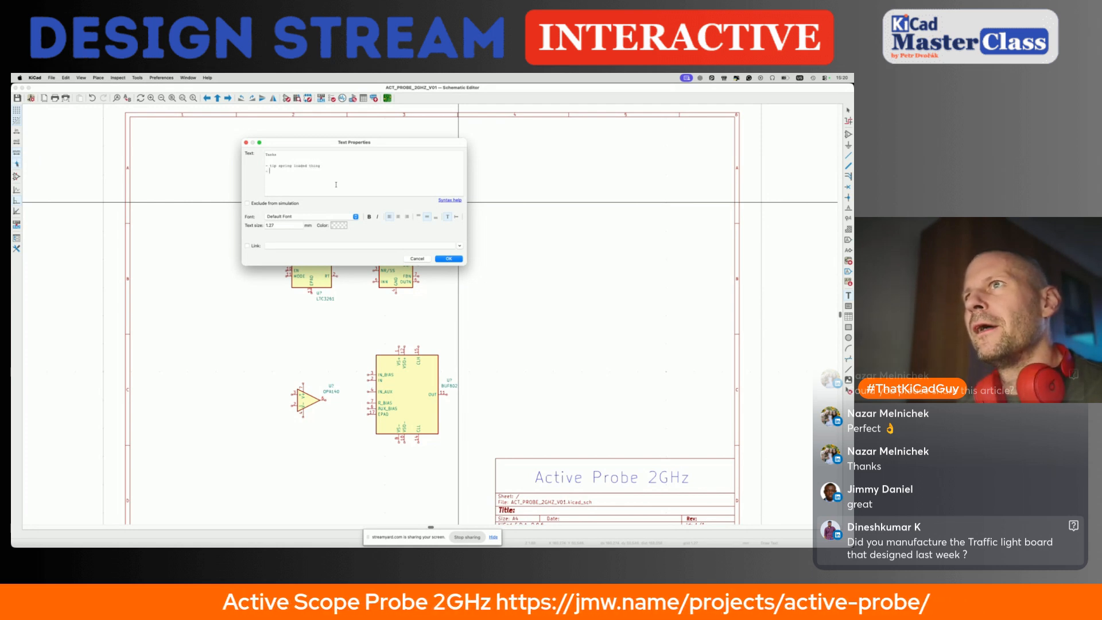
{"action": "type", "text": "- power entry connector/way"}
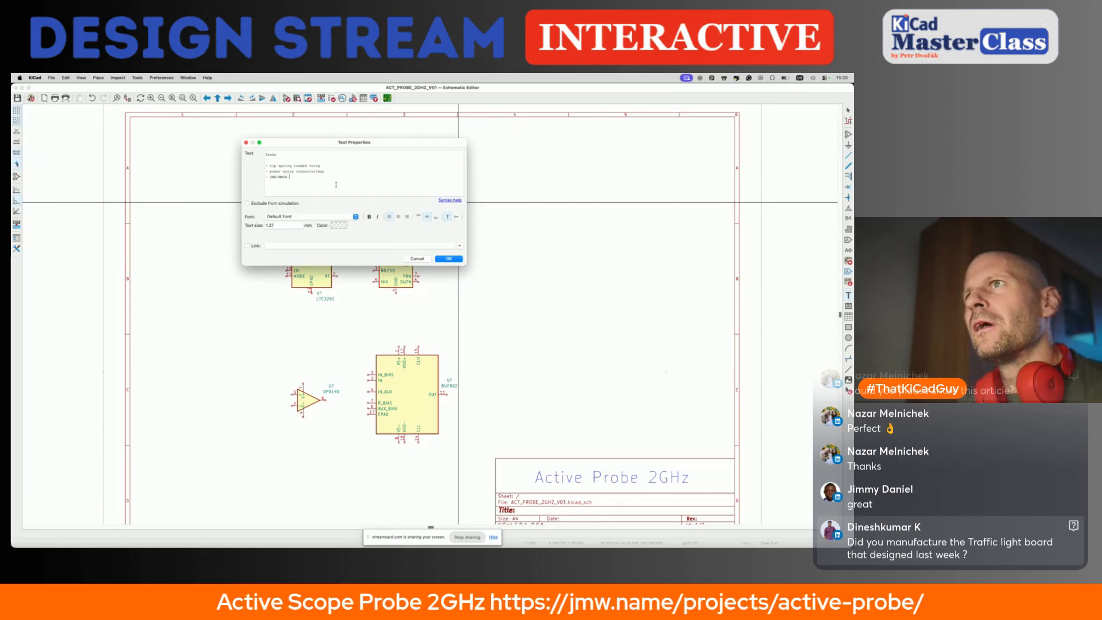
{"action": "key", "text": "Return"}
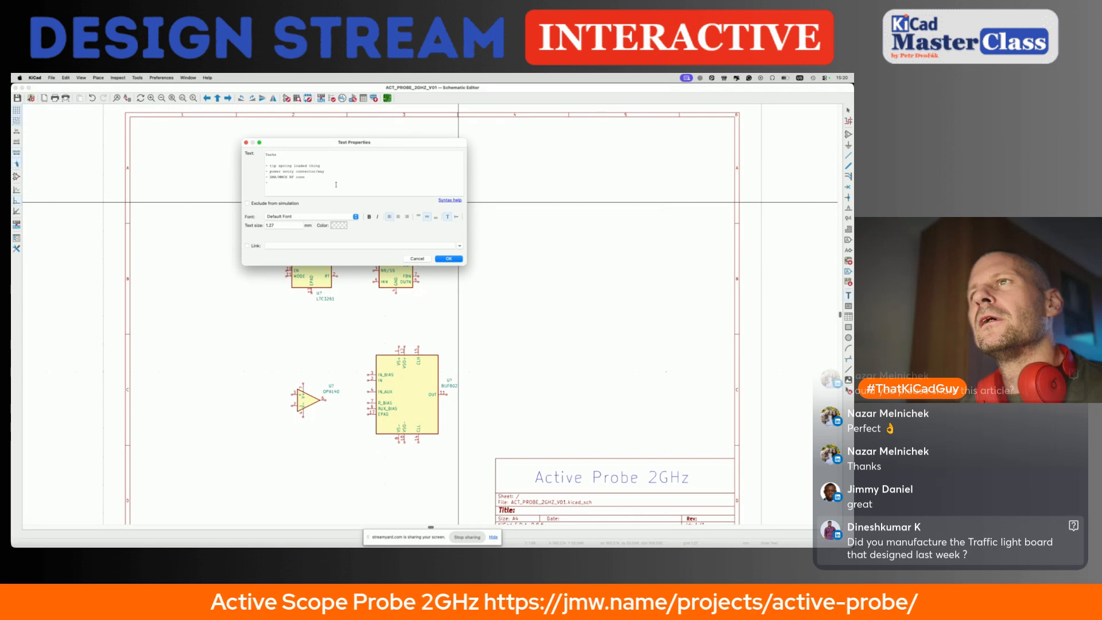
Step: Insert the entry "- GND pin/connection" below the tip line in the Tasks note
{"action": "key", "text": "Return"}
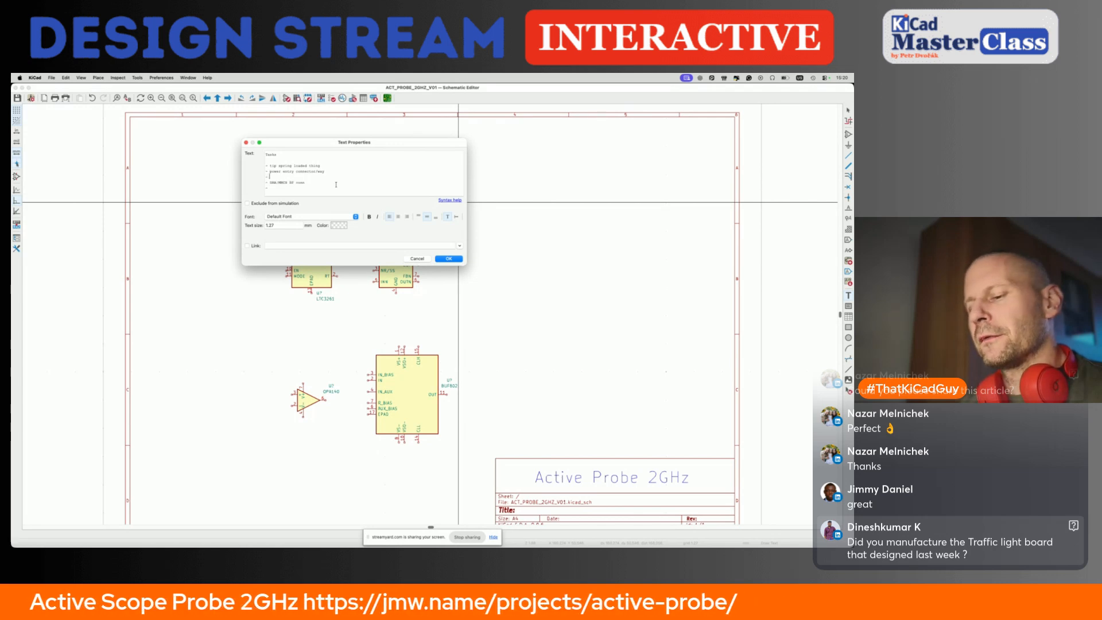
{"action": "key", "text": "BackSpace"}
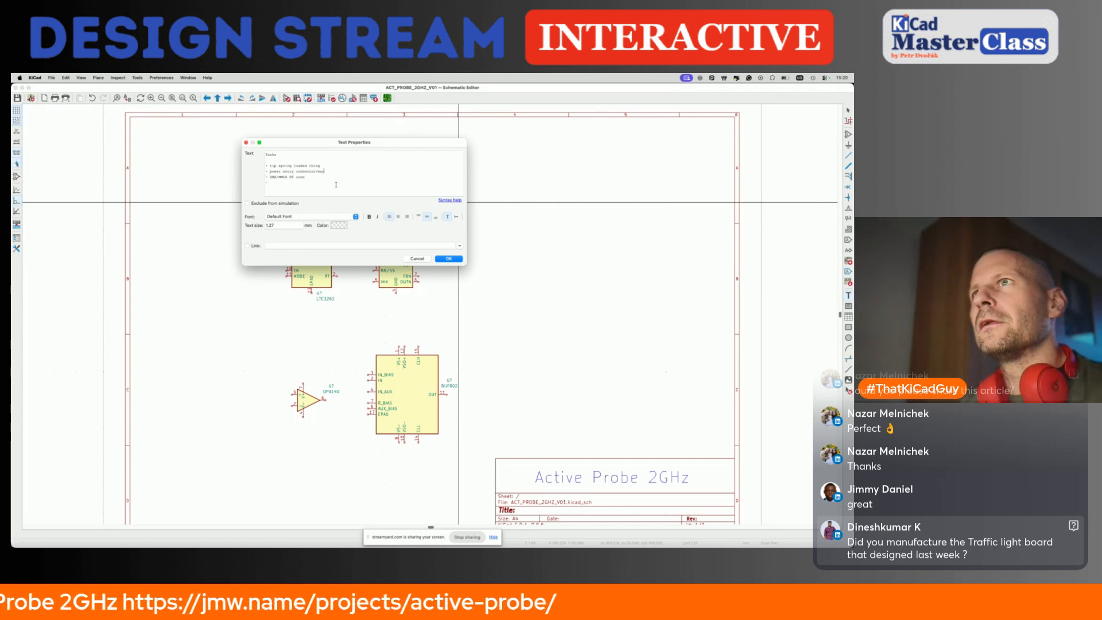
{"action": "key", "text": "Return"}
{"action": "type", "text": "- GND"}
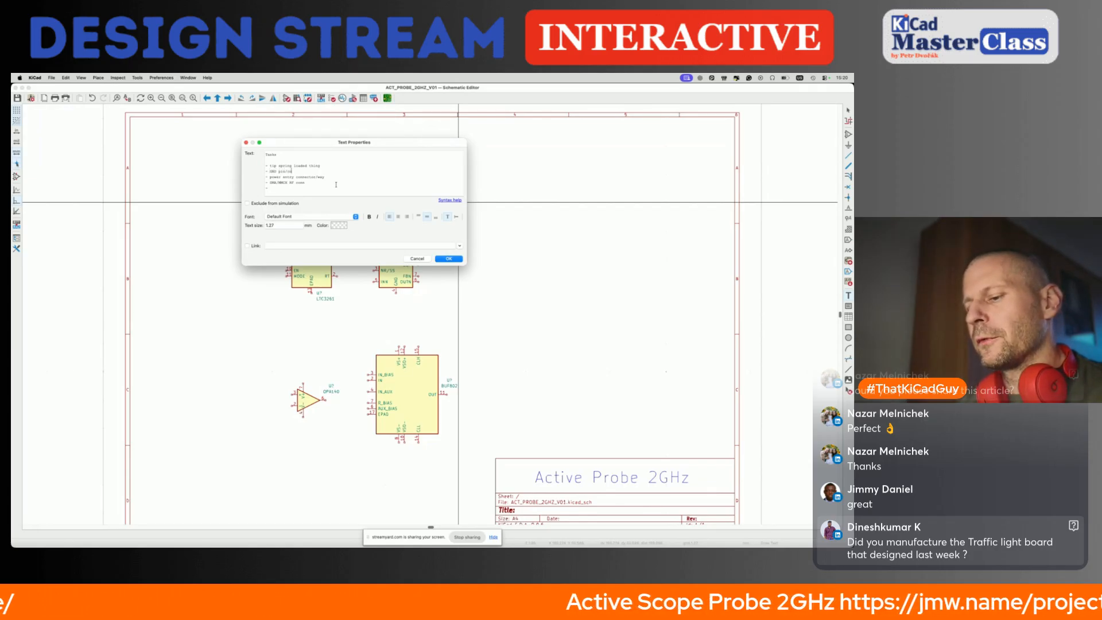
{"action": "type", "text": " pin/connection"}
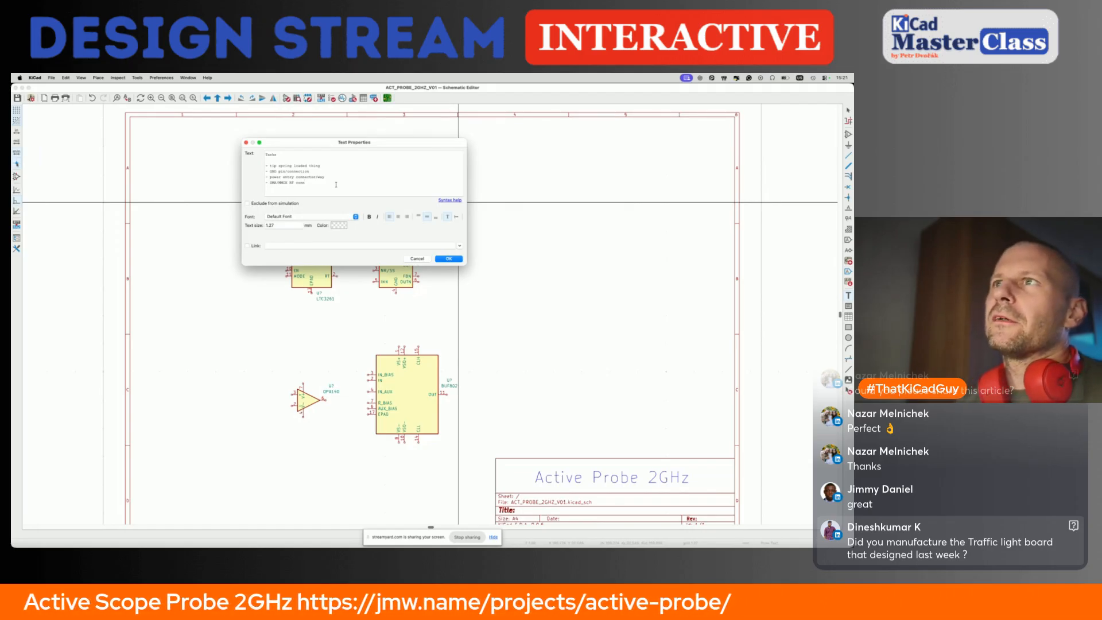
Step: Place the Tasks note near the upper-right corner of the drawing sheet and increase its text size
{"action": "left_click", "coordinate": [449, 258]}
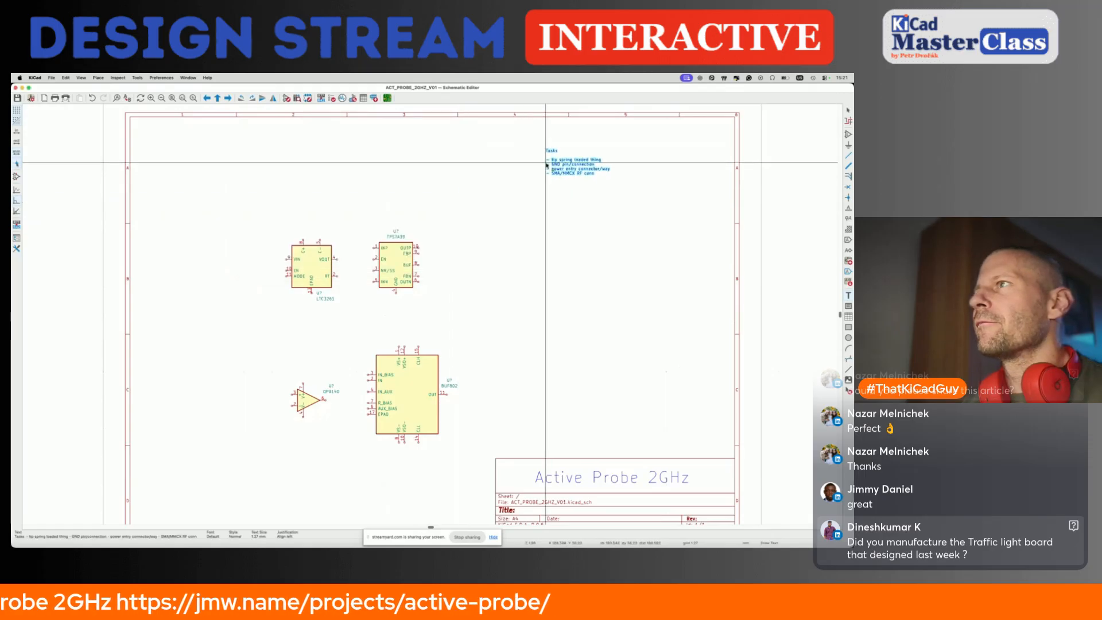
{"action": "left_click", "coordinate": [616, 161]}
{"action": "double_click", "coordinate": [616, 161]}
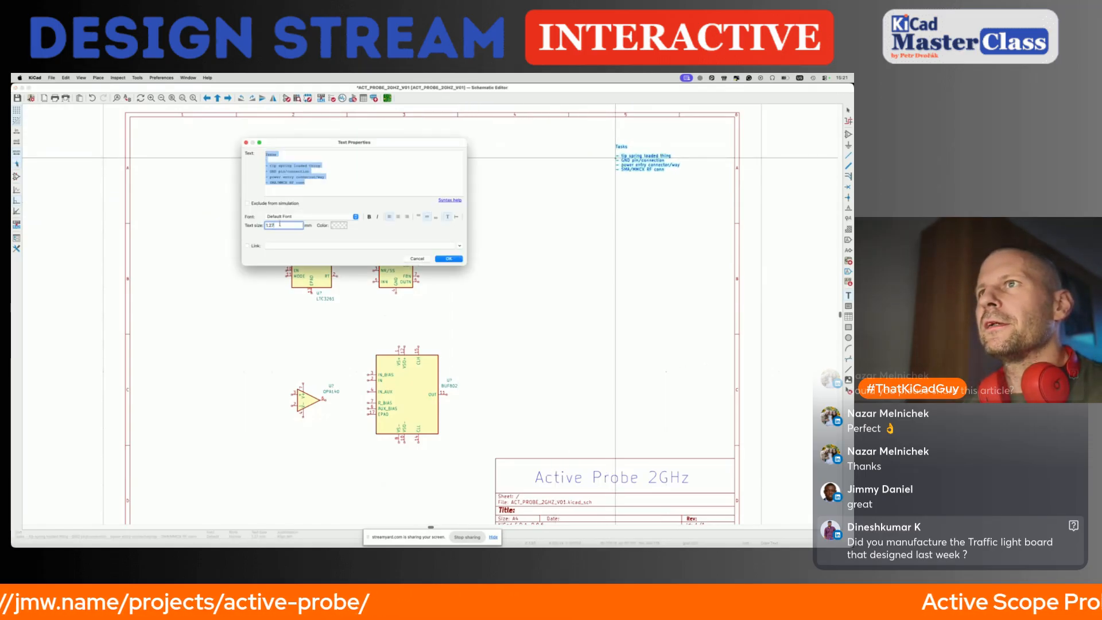
{"action": "left_click", "coordinate": [442, 260]}
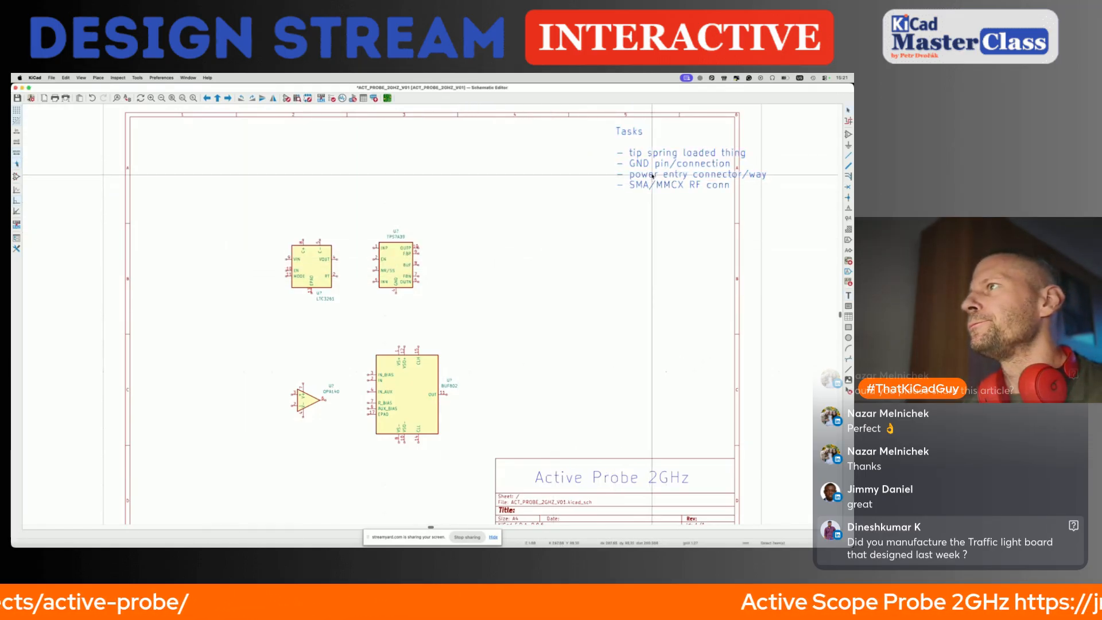
Step: Reposition the Tasks note fully inside the drawing sheet's right border, and save the schematic
{"action": "left_click", "coordinate": [606, 181]}
{"action": "key", "text": "super+s"}
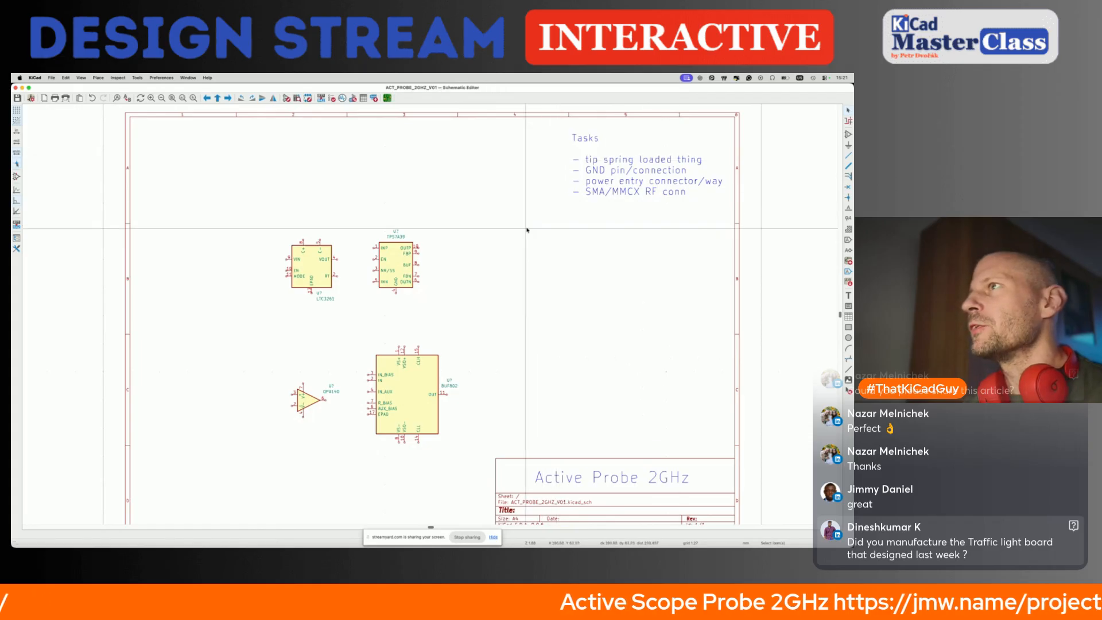
{"action": "scroll", "coordinate": [492, 236], "scroll_direction": "down", "scroll_amount": 2}
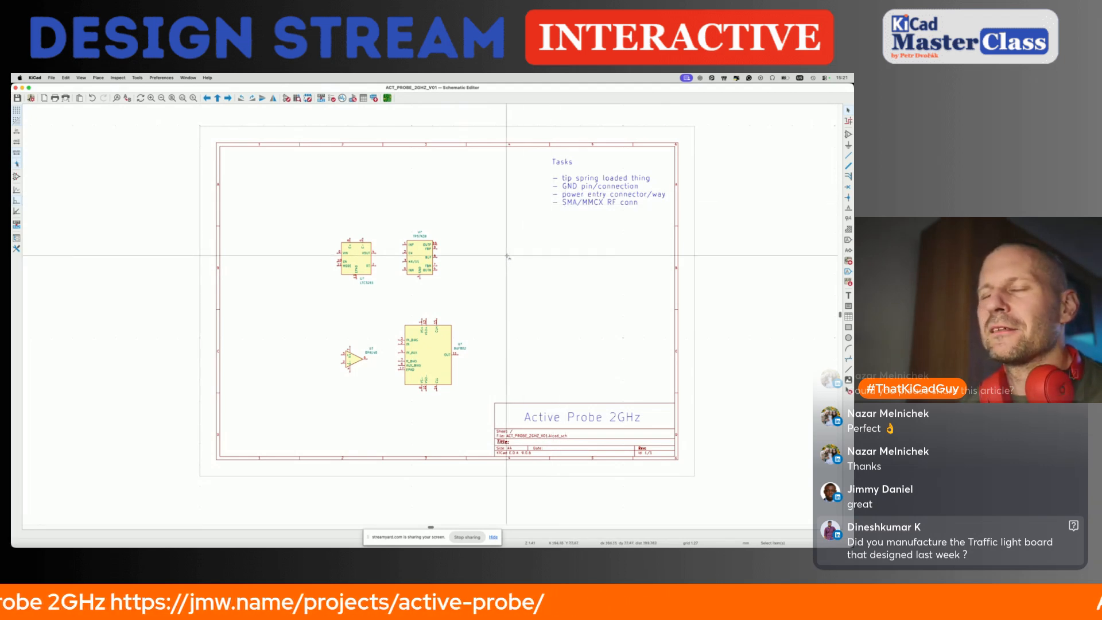
Step: Switch to the reference schematic PDF in Preview and examine the power supply page and the BUF802 probe circuit page
{"action": "key", "text": "ctrl+Up"}
{"action": "left_click", "coordinate": [417, 220]}
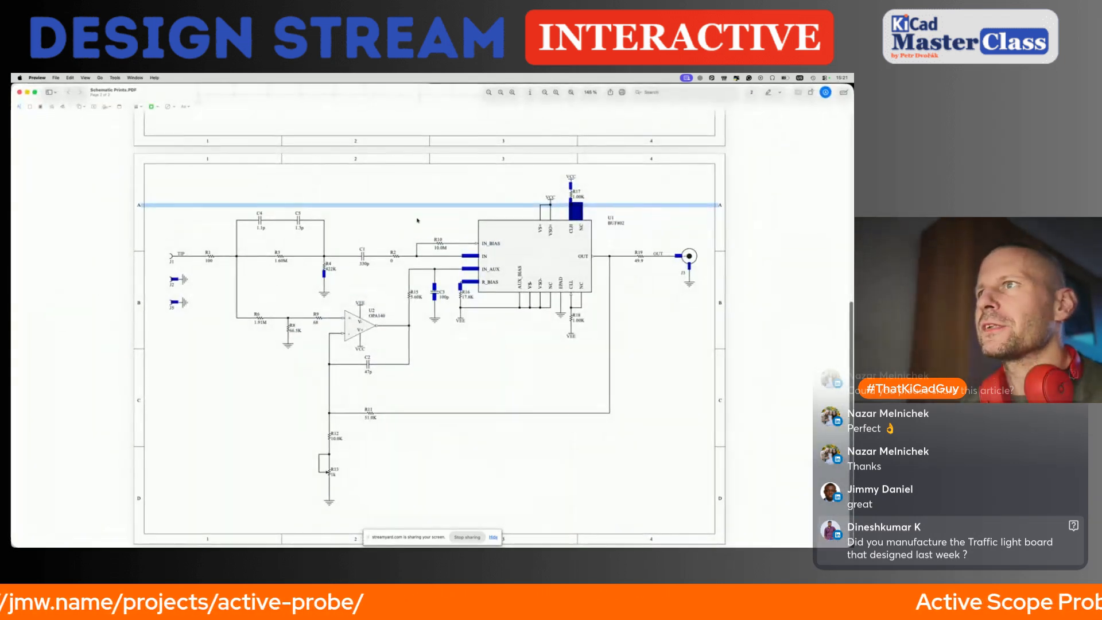
{"action": "scroll", "coordinate": [418, 220], "scroll_direction": "down", "scroll_amount": 3, "text": "ctrl"}
{"action": "scroll", "coordinate": [418, 220], "scroll_direction": "up", "scroll_amount": 4}
{"action": "scroll", "coordinate": [364, 270], "scroll_direction": "up", "scroll_amount": 3, "text": "ctrl"}
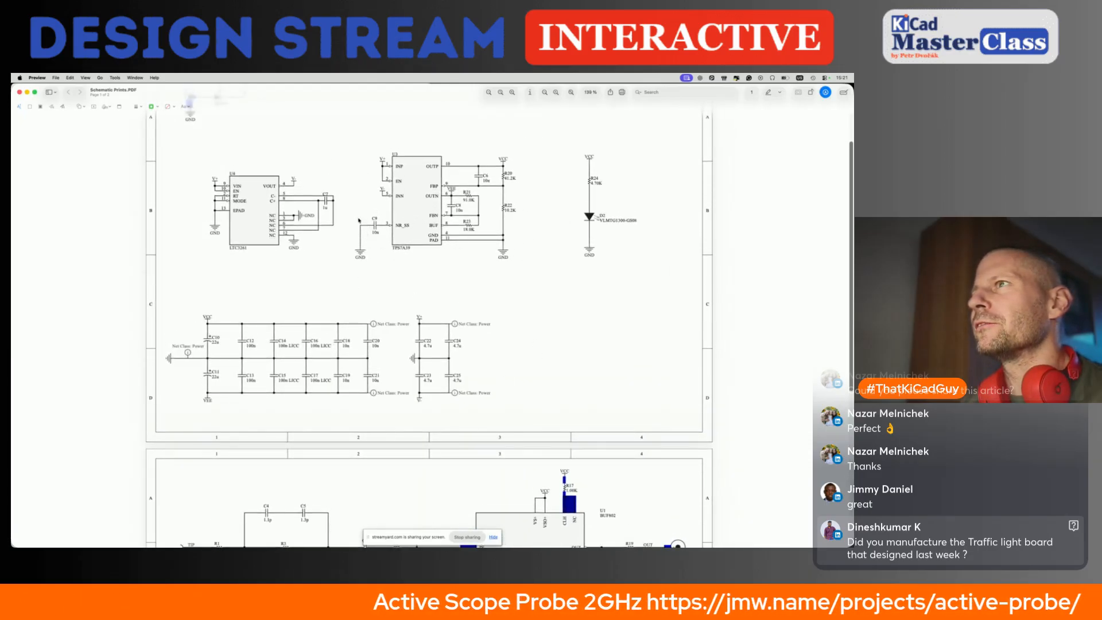
{"action": "scroll", "coordinate": [359, 220], "scroll_direction": "up", "scroll_amount": 2}
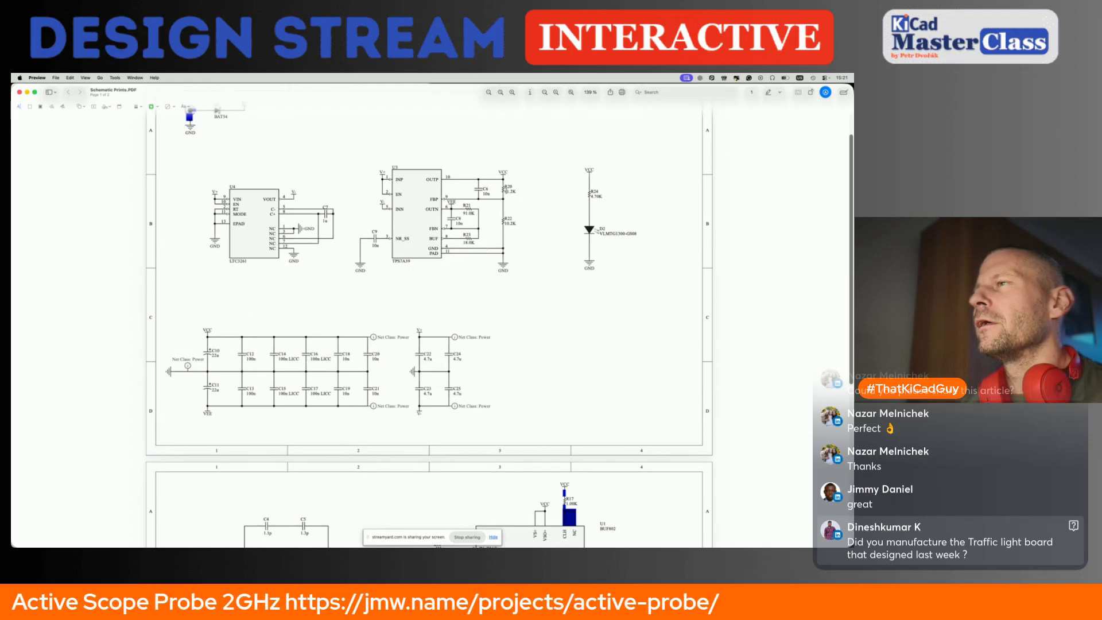
{"action": "triple_click", "coordinate": [530, 224]}
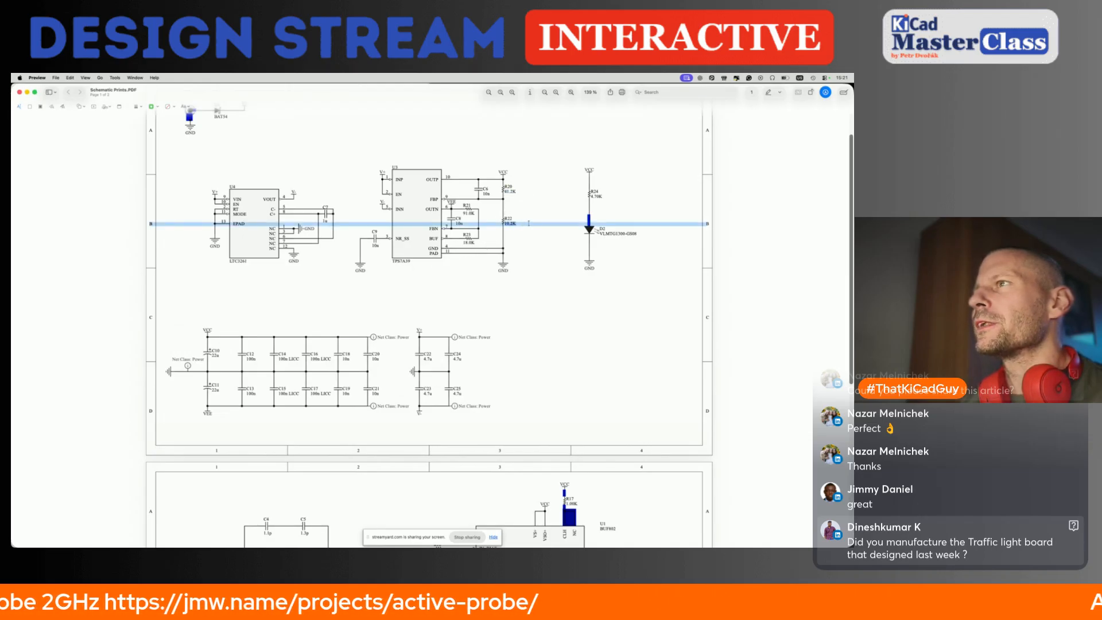
{"action": "left_click", "coordinate": [497, 280]}
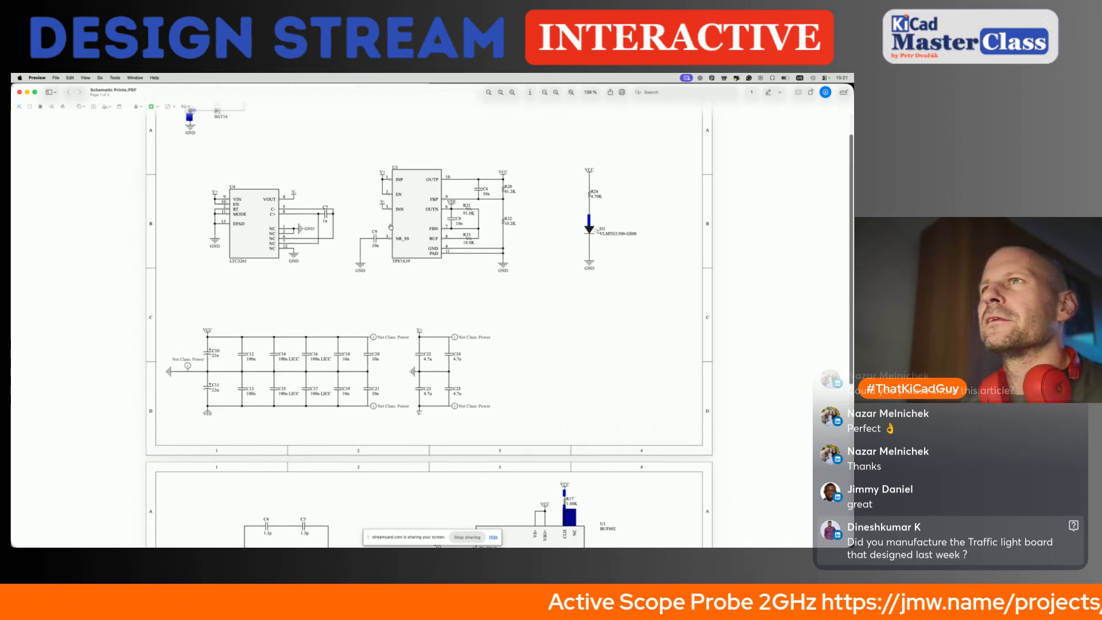
{"action": "scroll", "coordinate": [270, 279], "scroll_direction": "down", "scroll_amount": 5}
{"action": "scroll", "coordinate": [269, 281], "scroll_direction": "down", "scroll_amount": 4}
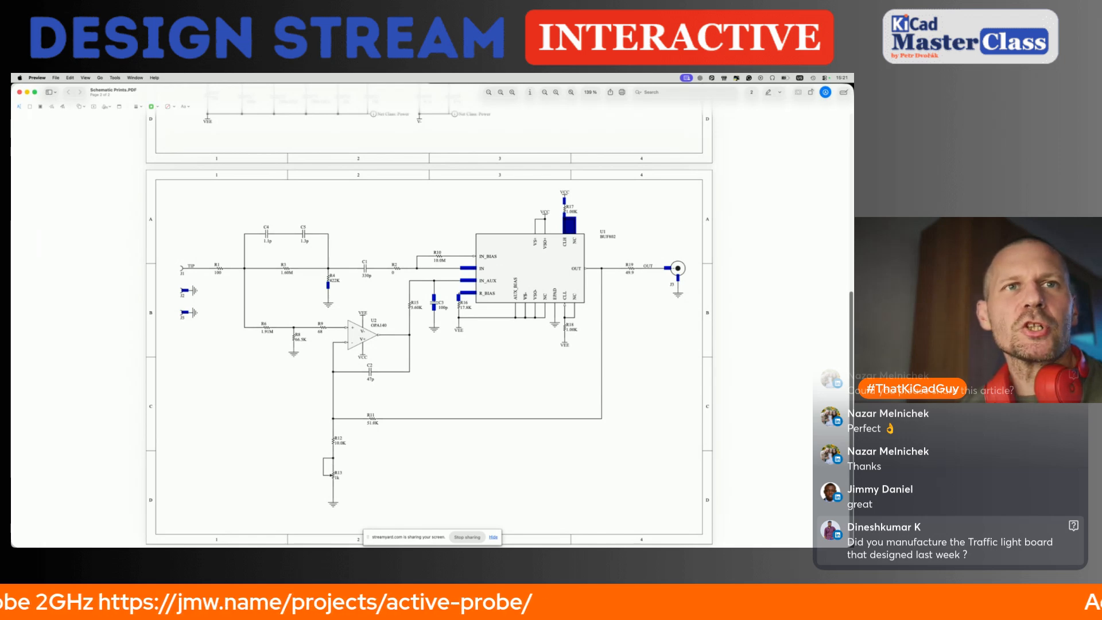
Step: Return to the KiCad schematic and inspect the BUF802 symbol and the other placed ICs up close
{"action": "key", "text": "super+Tab"}
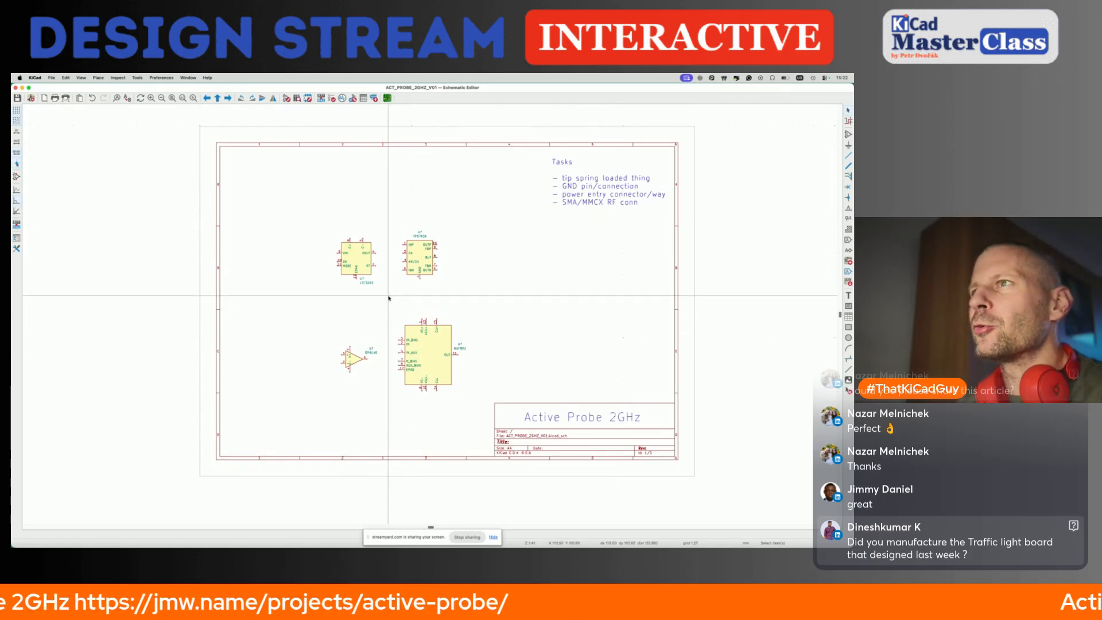
{"action": "scroll", "coordinate": [389, 298], "scroll_direction": "up", "scroll_amount": 5}
{"action": "scroll", "coordinate": [388, 298], "scroll_direction": "down", "scroll_amount": 10}
{"action": "scroll", "coordinate": [389, 298], "scroll_direction": "right", "scroll_amount": 5}
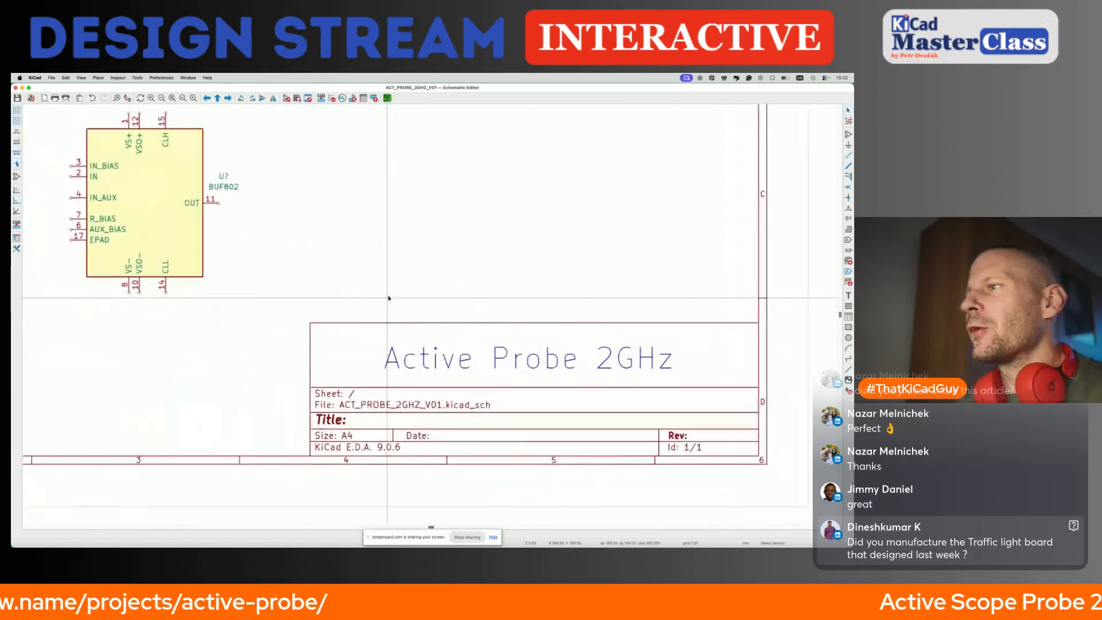
{"action": "scroll", "coordinate": [389, 298], "scroll_direction": "up", "scroll_amount": 3}
{"action": "scroll", "coordinate": [388, 298], "scroll_direction": "left", "scroll_amount": 5}
{"action": "scroll", "coordinate": [388, 298], "scroll_direction": "right", "scroll_amount": 3}
{"action": "scroll", "coordinate": [388, 298], "scroll_direction": "left", "scroll_amount": 1}
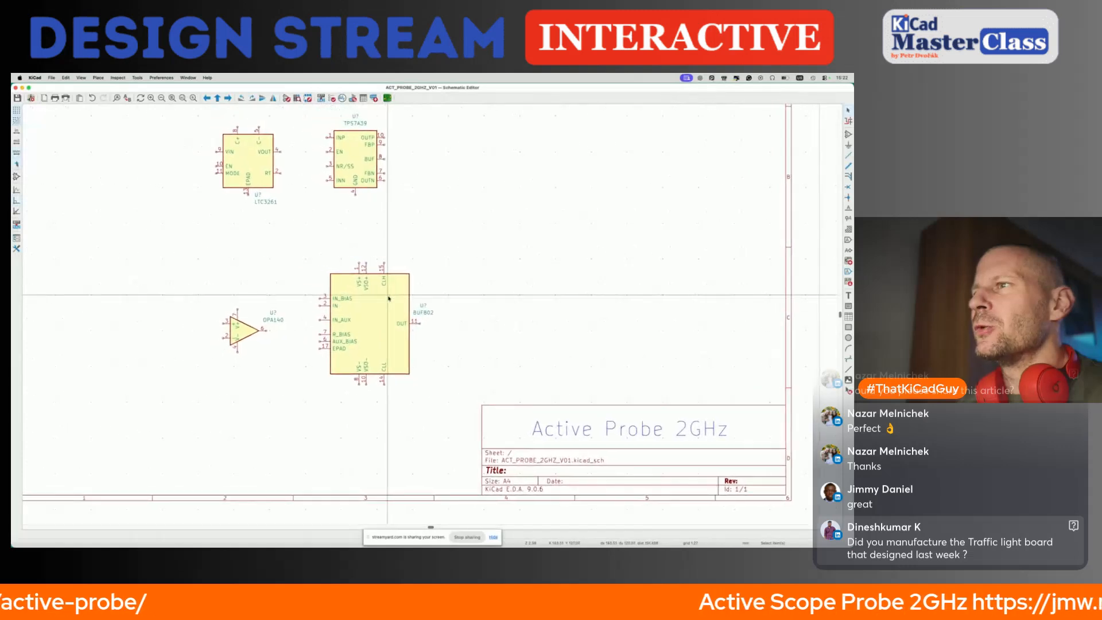